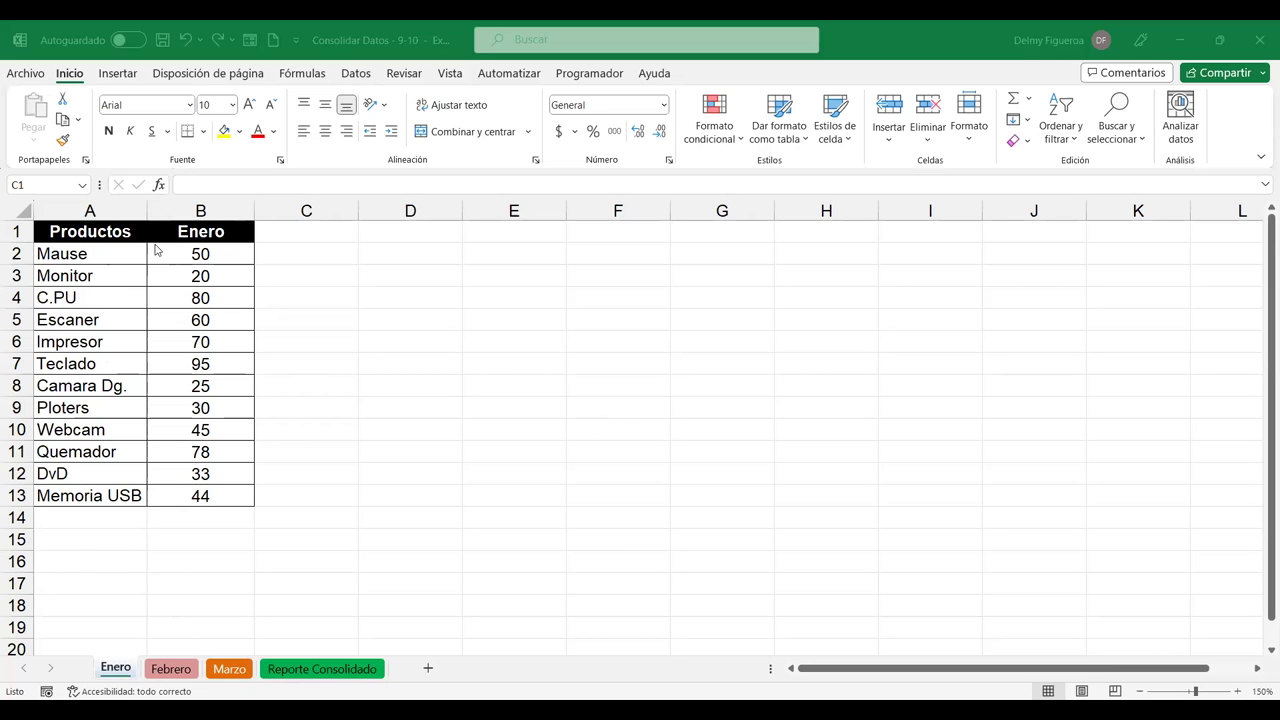
- Examine the product lists on the Enero, Febrero and Marzo sheets and the Mouse and Monitor rows on the Reporte Consolidado sheet
click(178, 671)
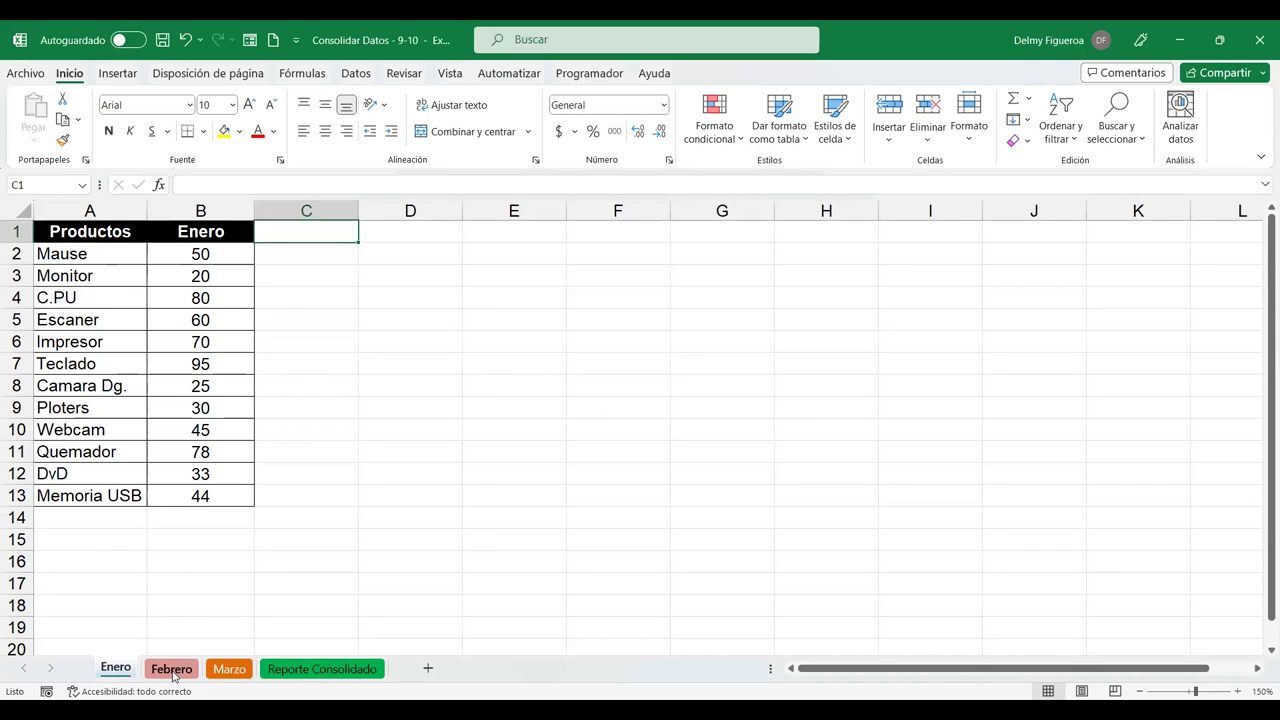
click(172, 669)
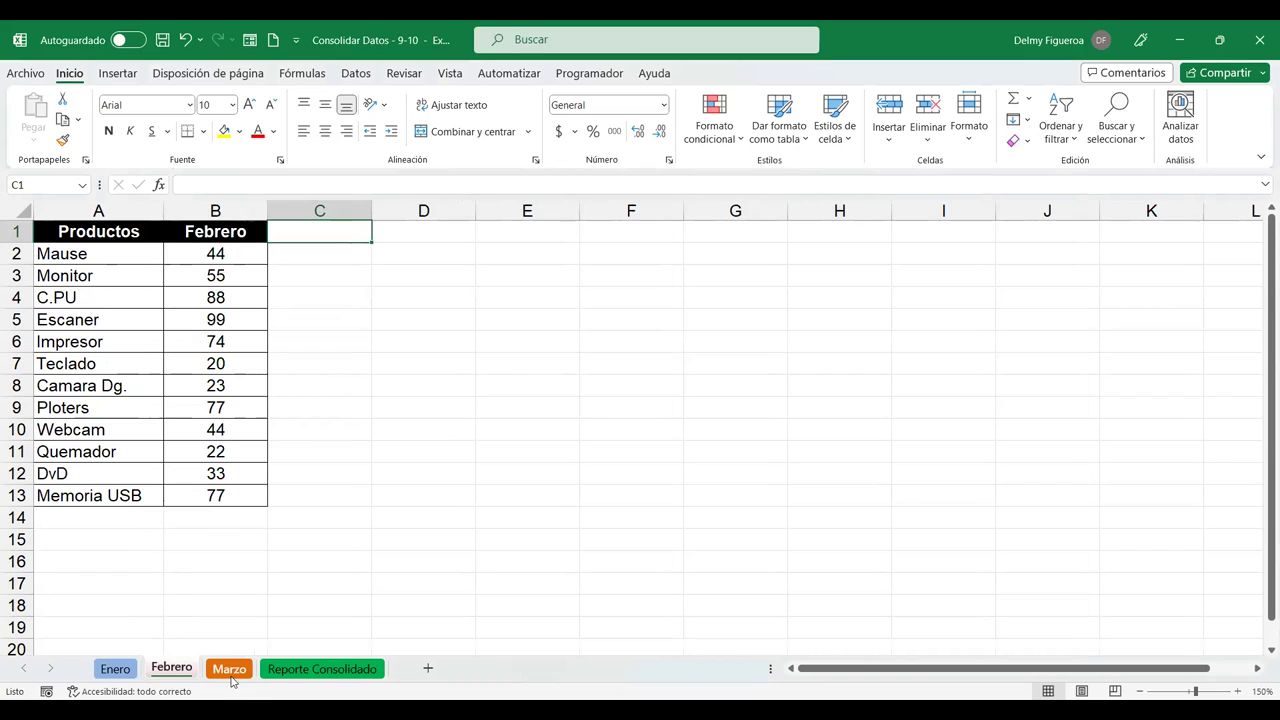
click(230, 670)
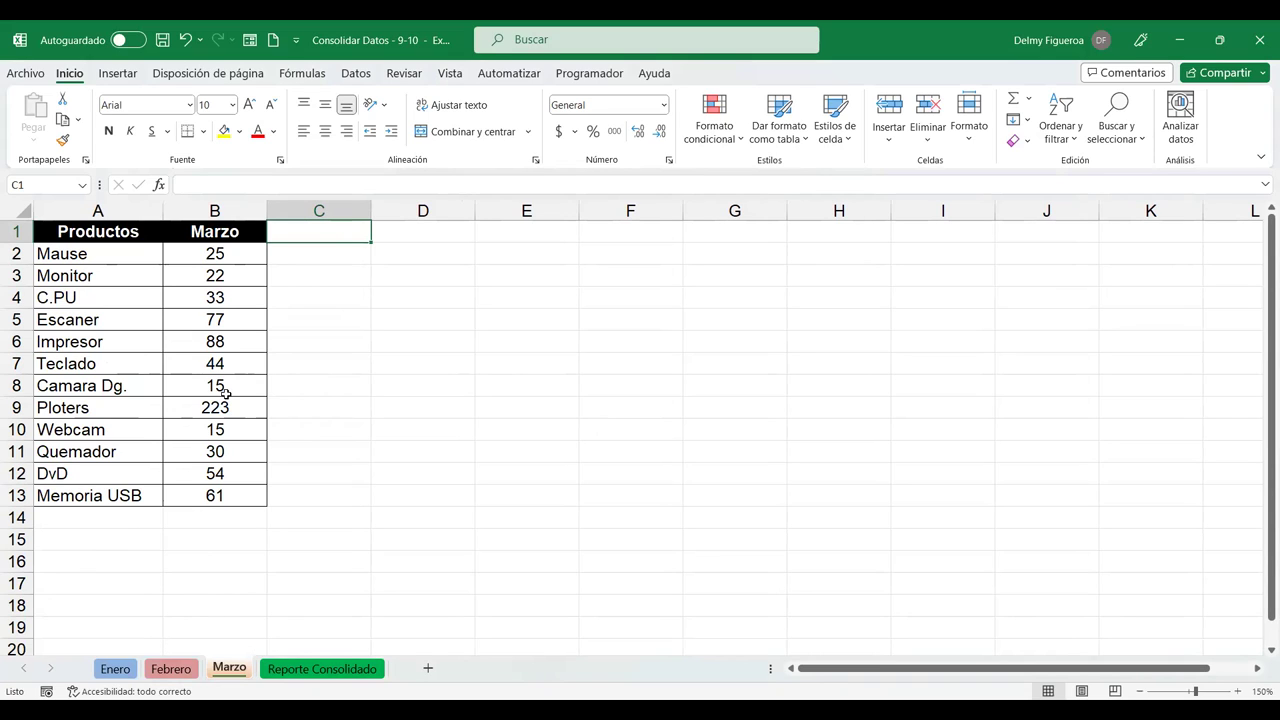
drag(134, 254, 134, 492)
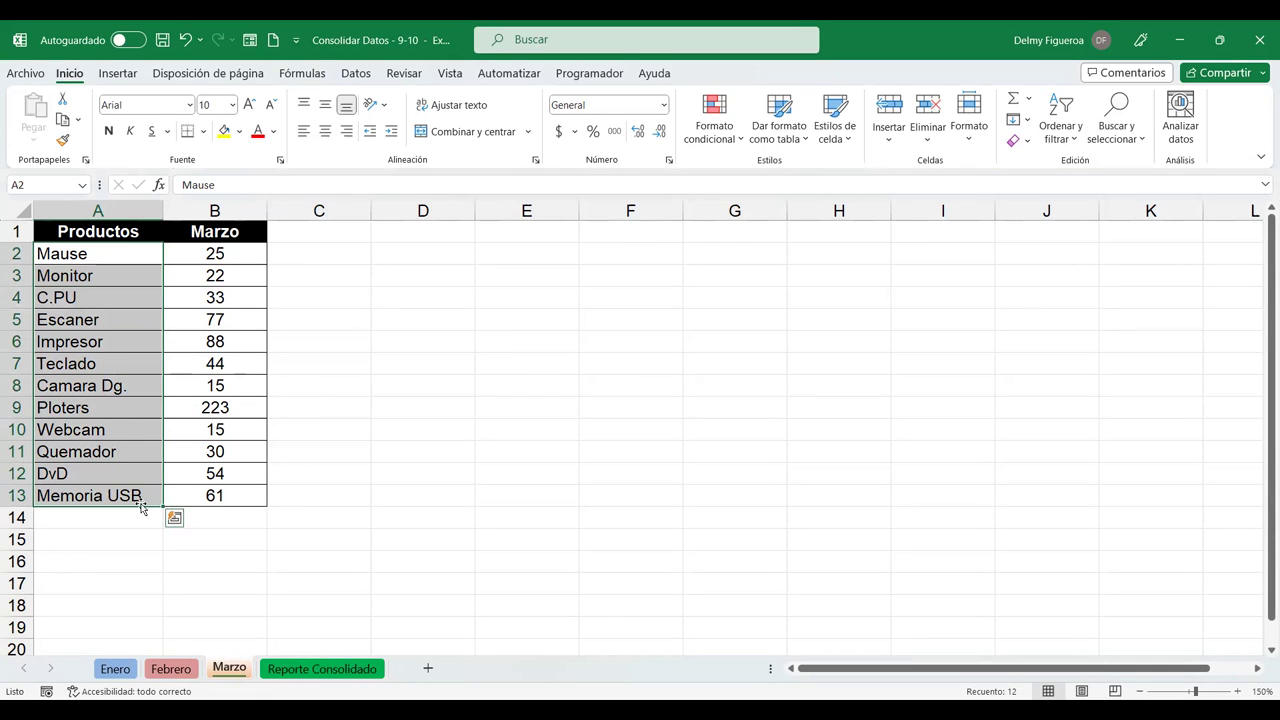
click(171, 669)
drag(119, 253, 122, 494)
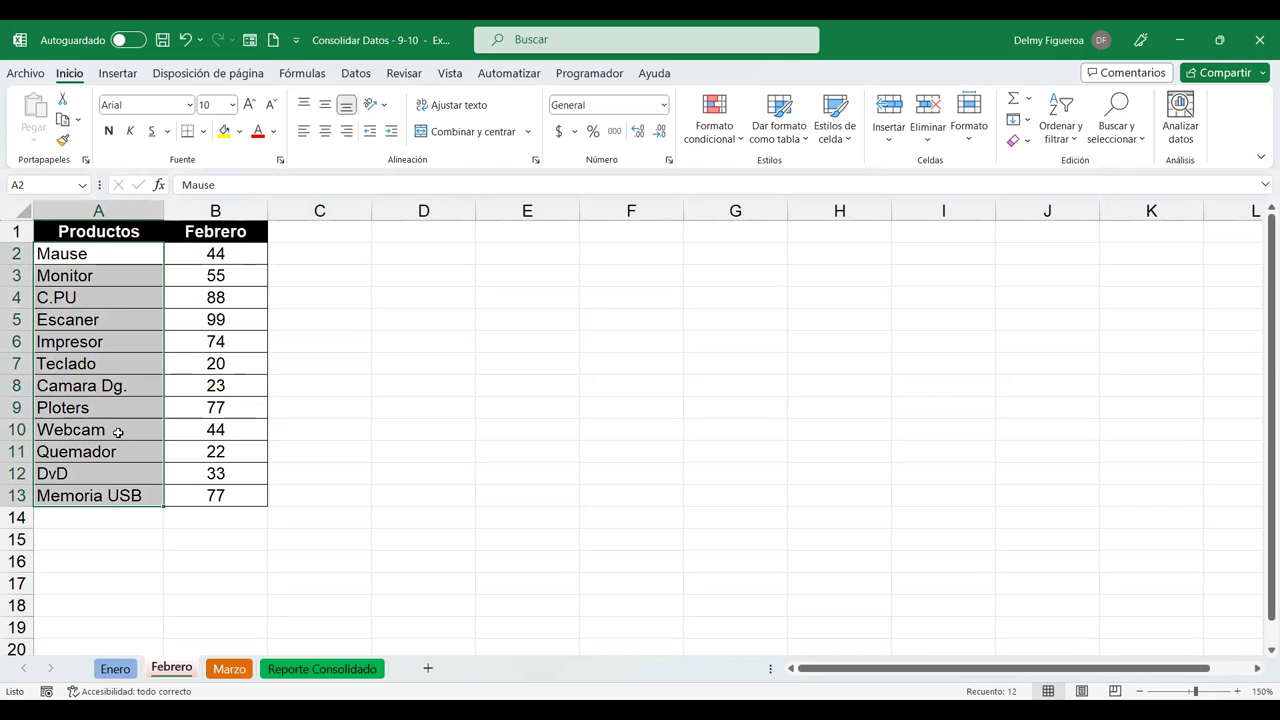
click(126, 669)
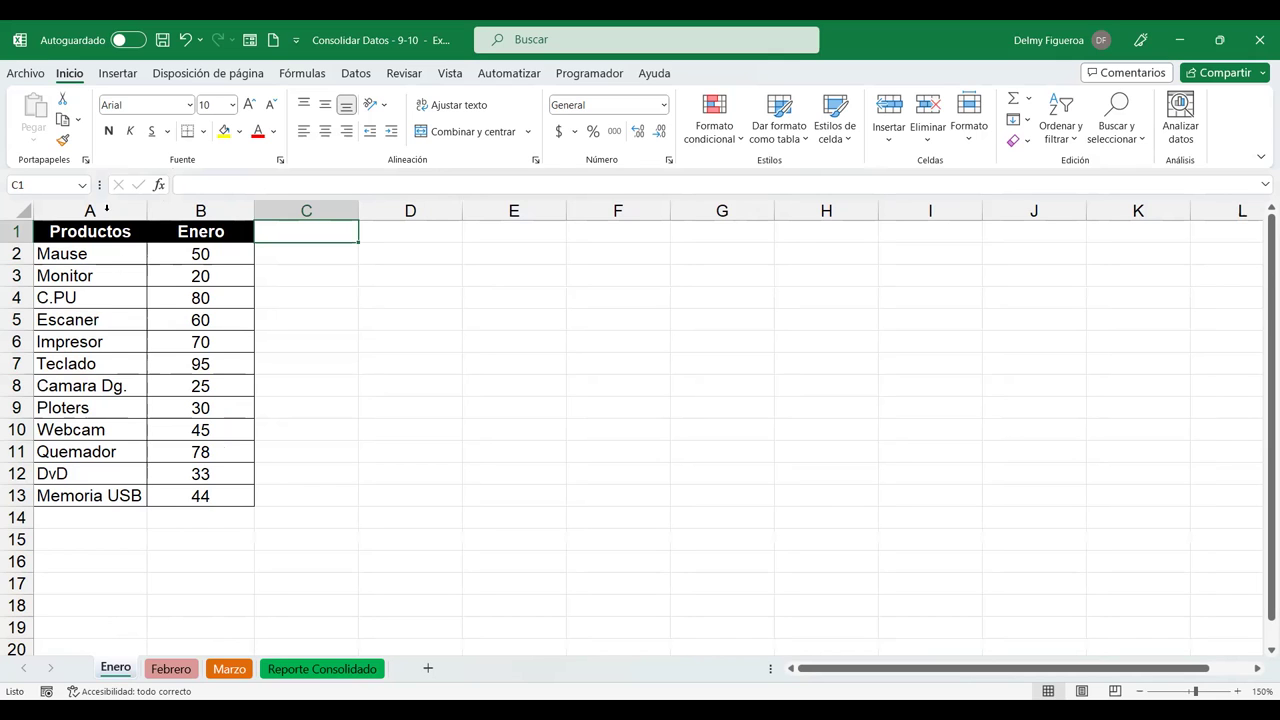
click(333, 669)
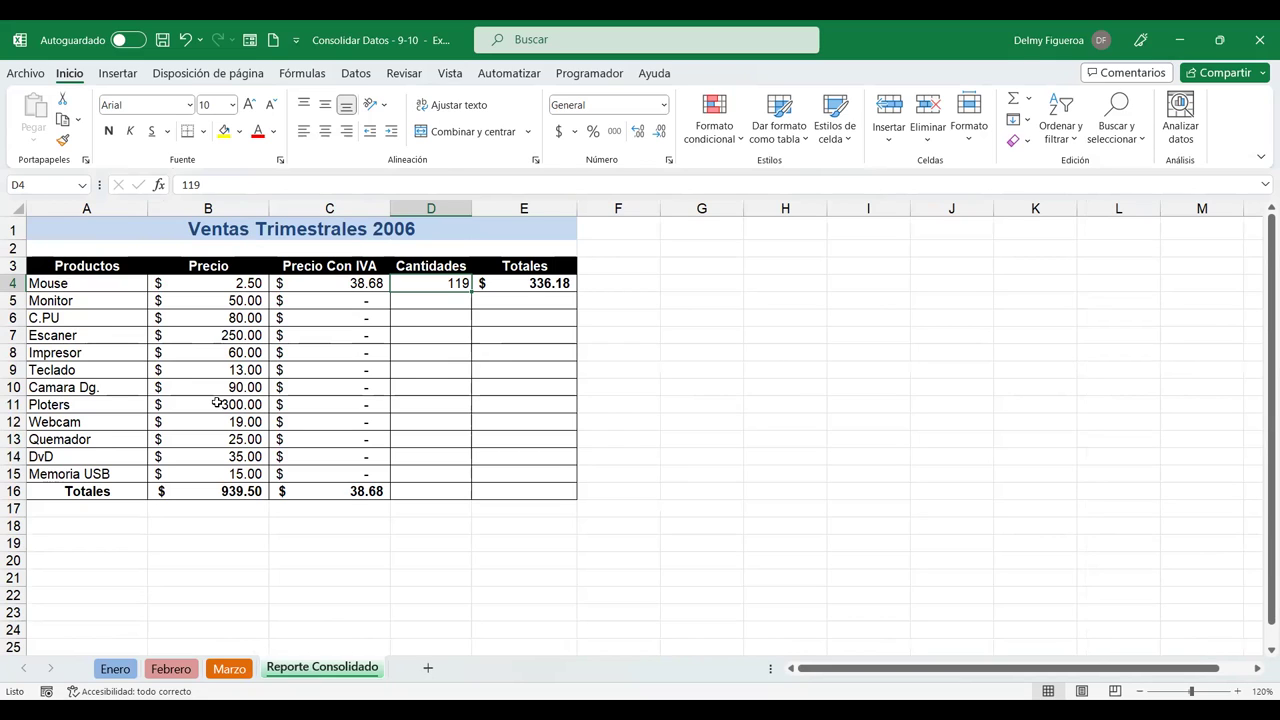
click(431, 301)
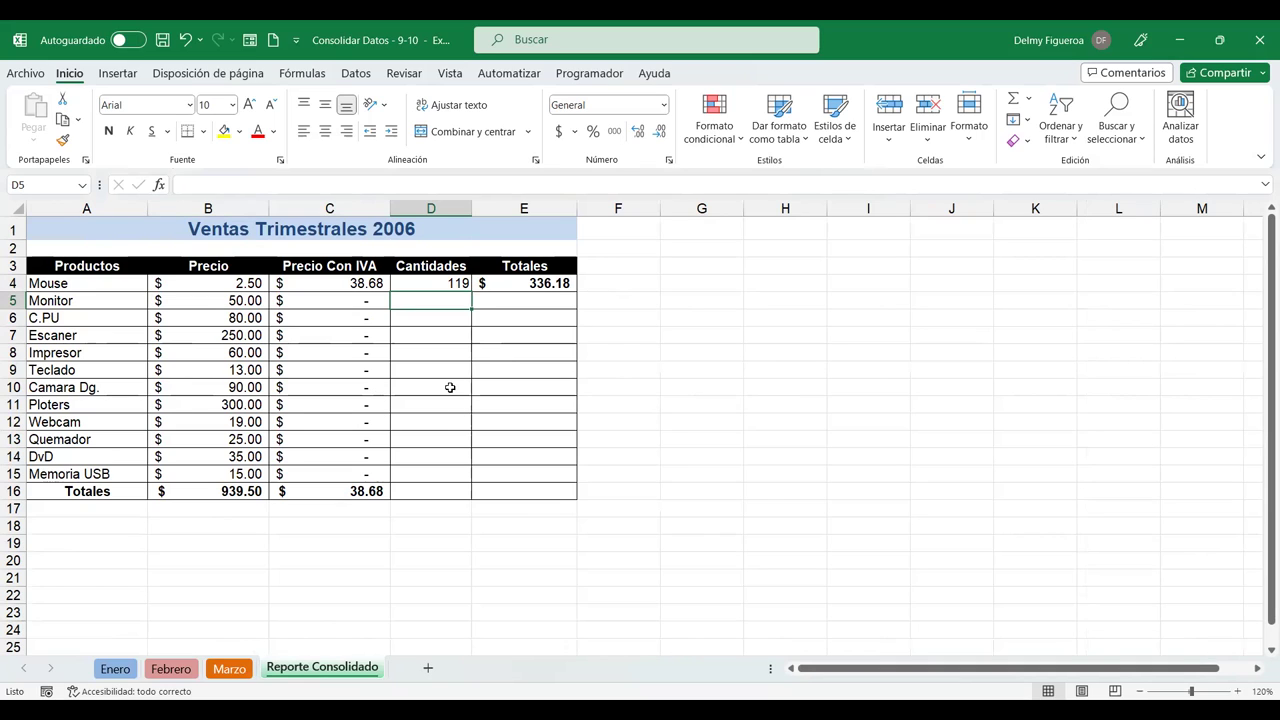
click(443, 283)
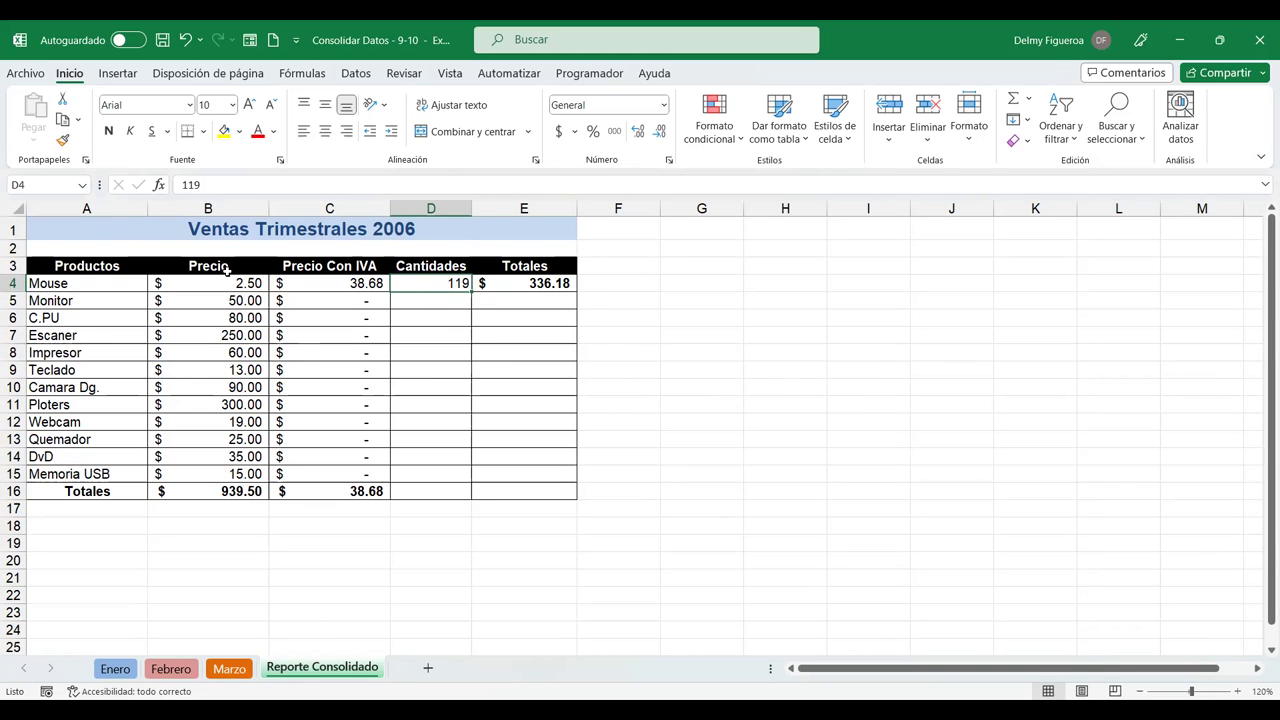
click(69, 284)
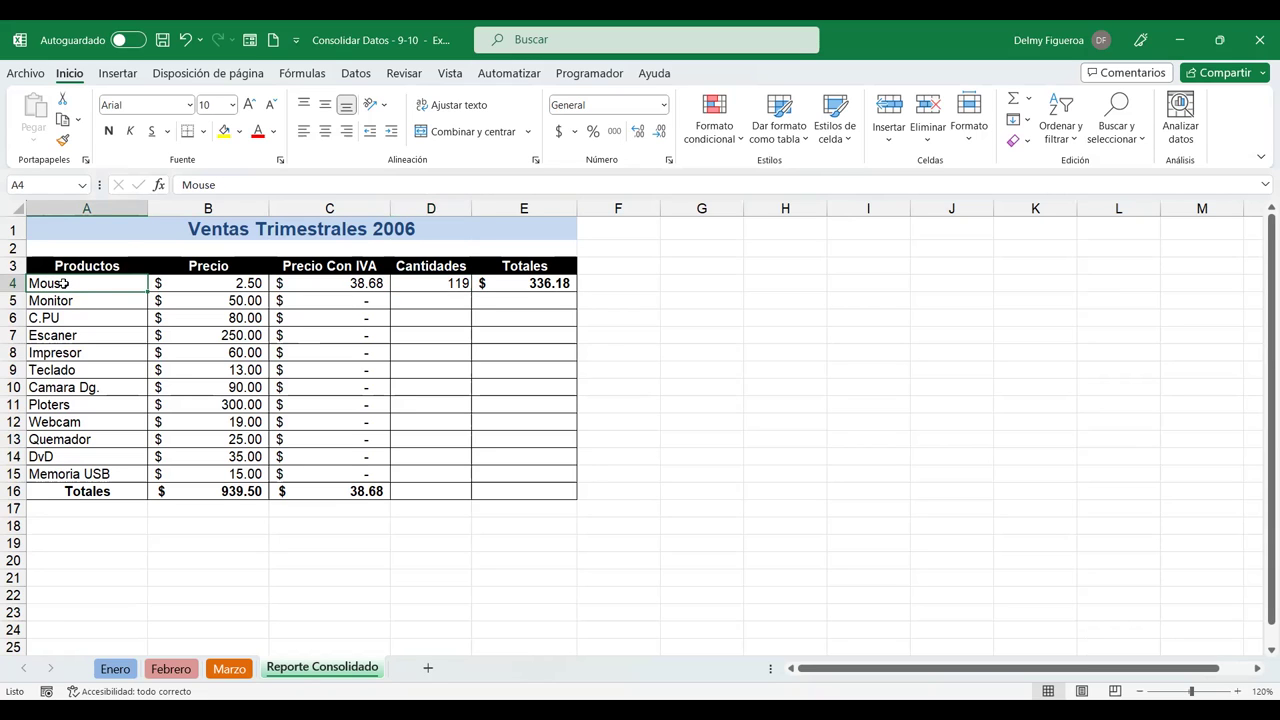
- Correct the first product name in cell A2 of the Marzo sheet to Mouse
click(234, 674)
click(67, 254)
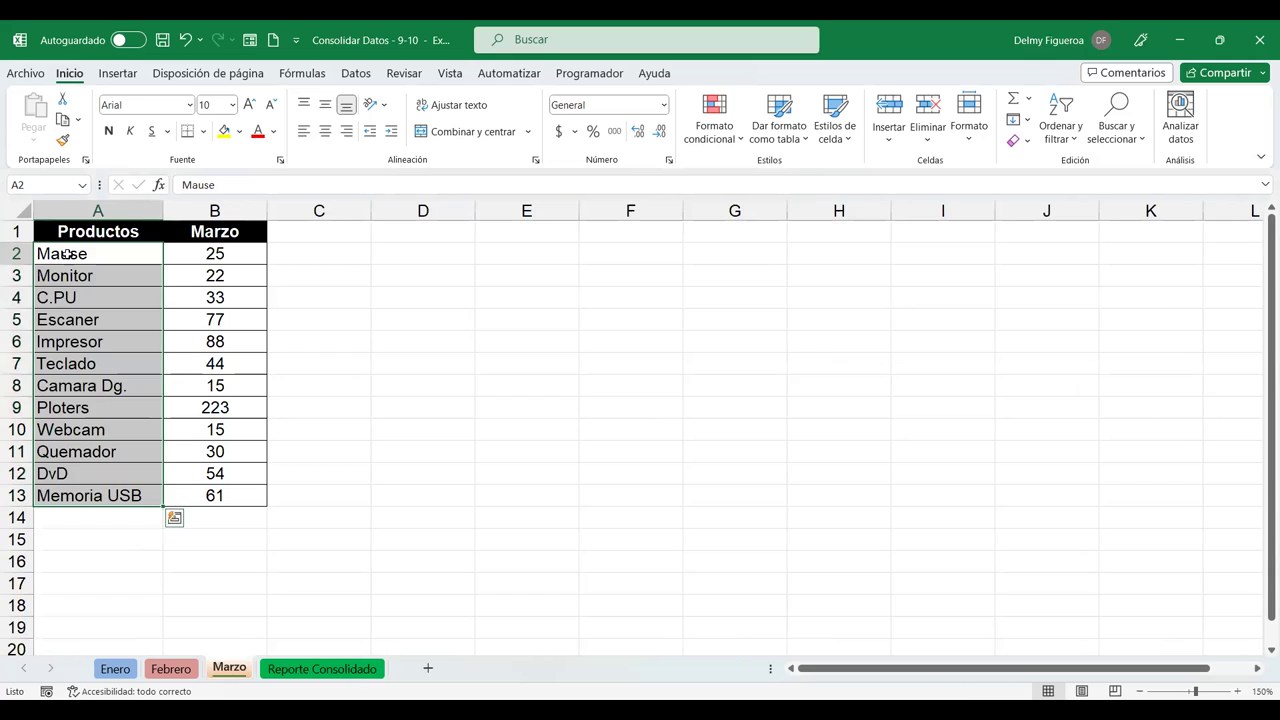
click(362, 185)
key(Delete)
text(o)
key(Return)
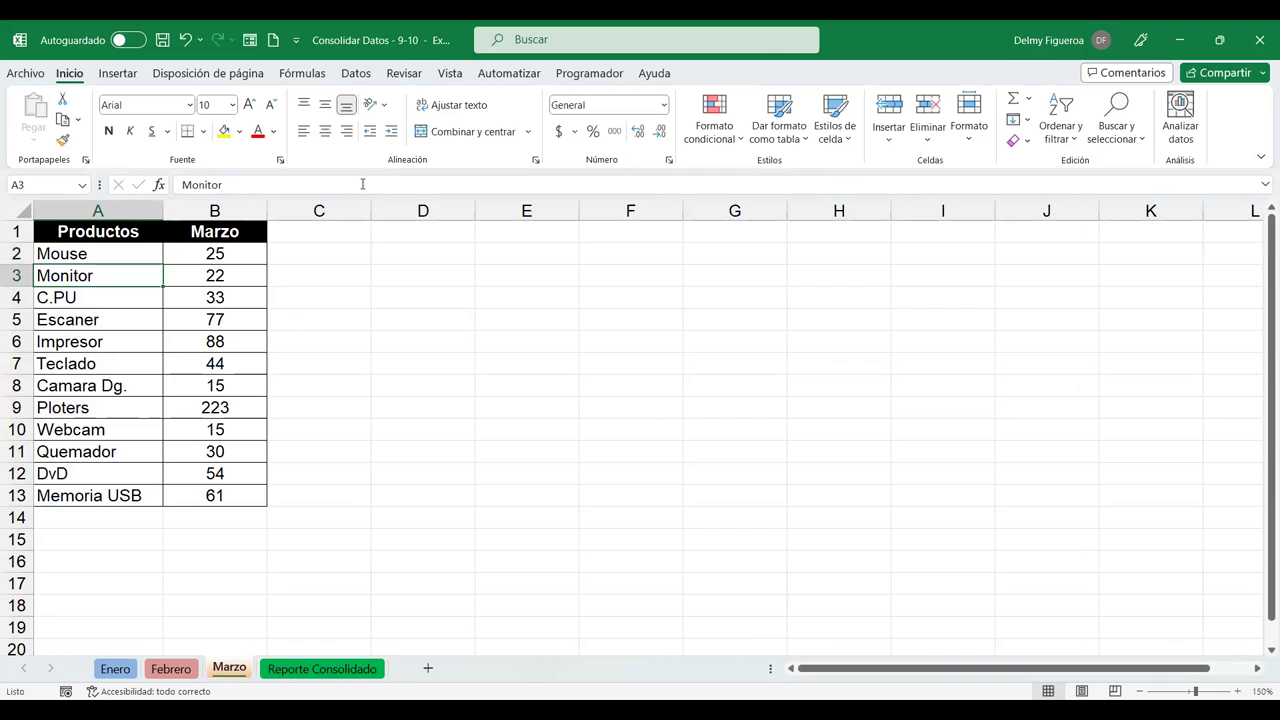
- Correct the product name in cell A2 of the Febrero sheet to Mouse
click(171, 668)
click(88, 250)
click(192, 184)
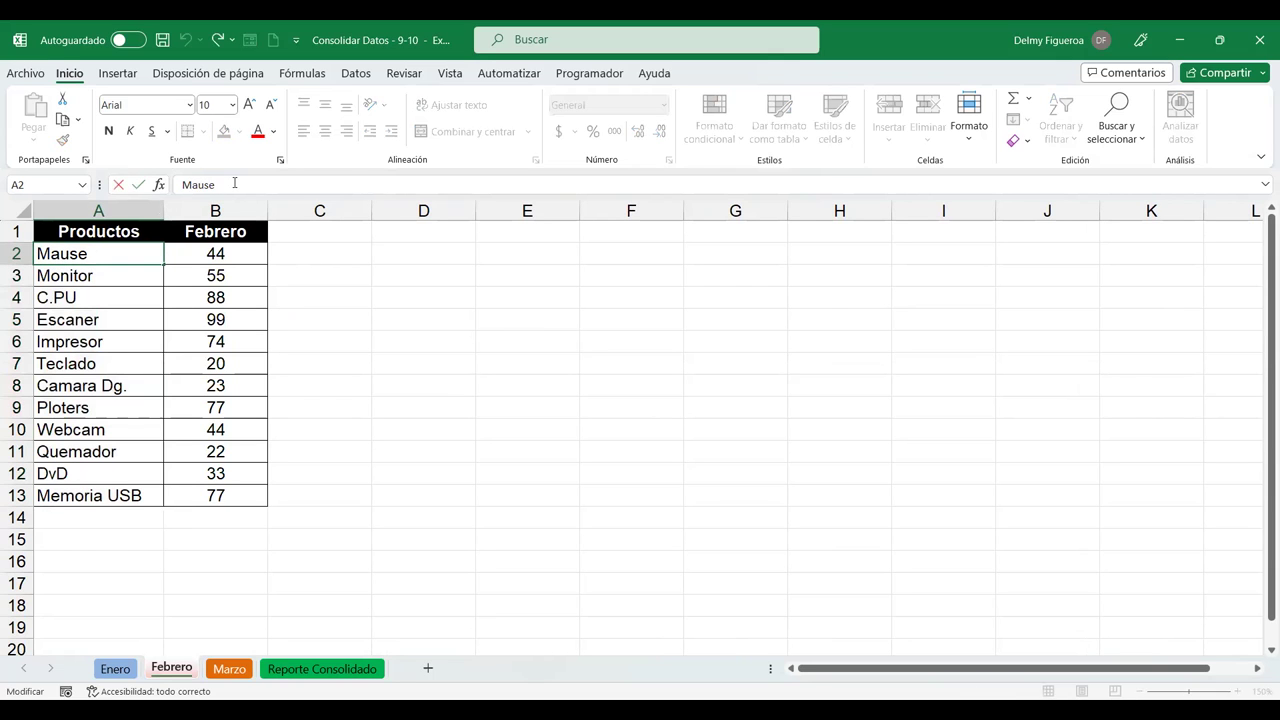
key(Delete)
text(o)
key(Return)
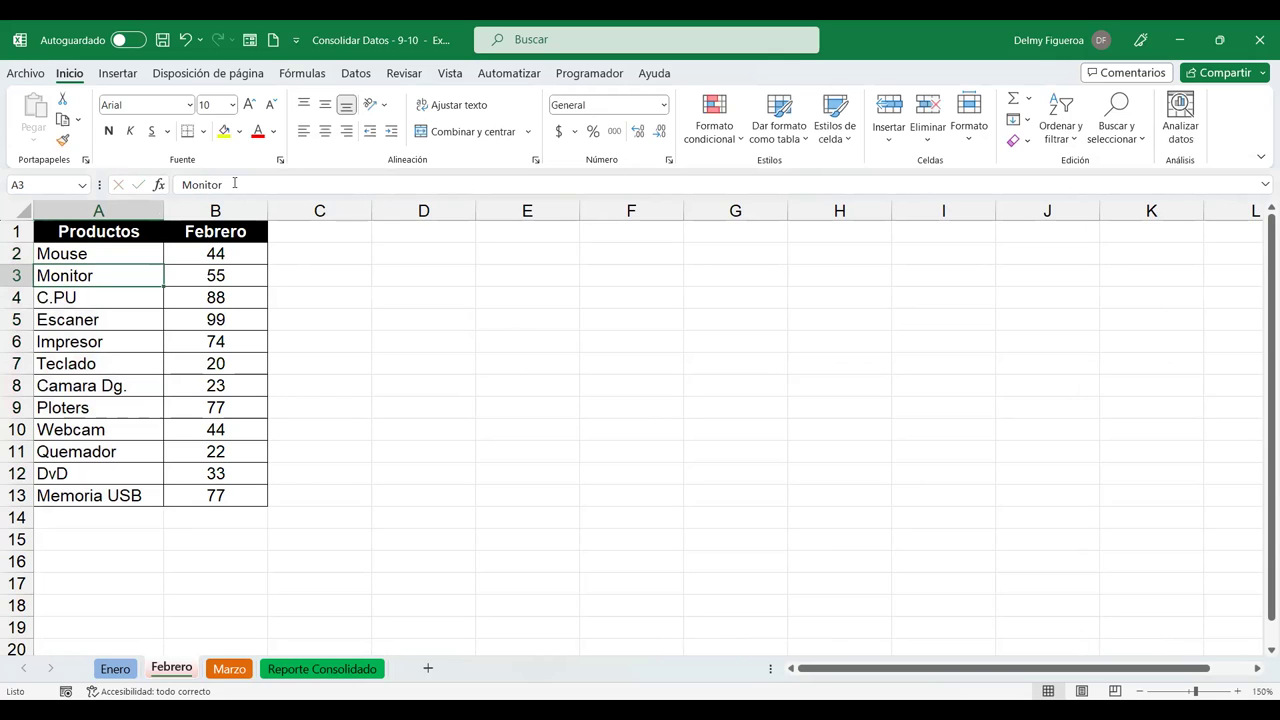
- Correct the product name in cell A2 of the Enero sheet to Mouse
click(115, 669)
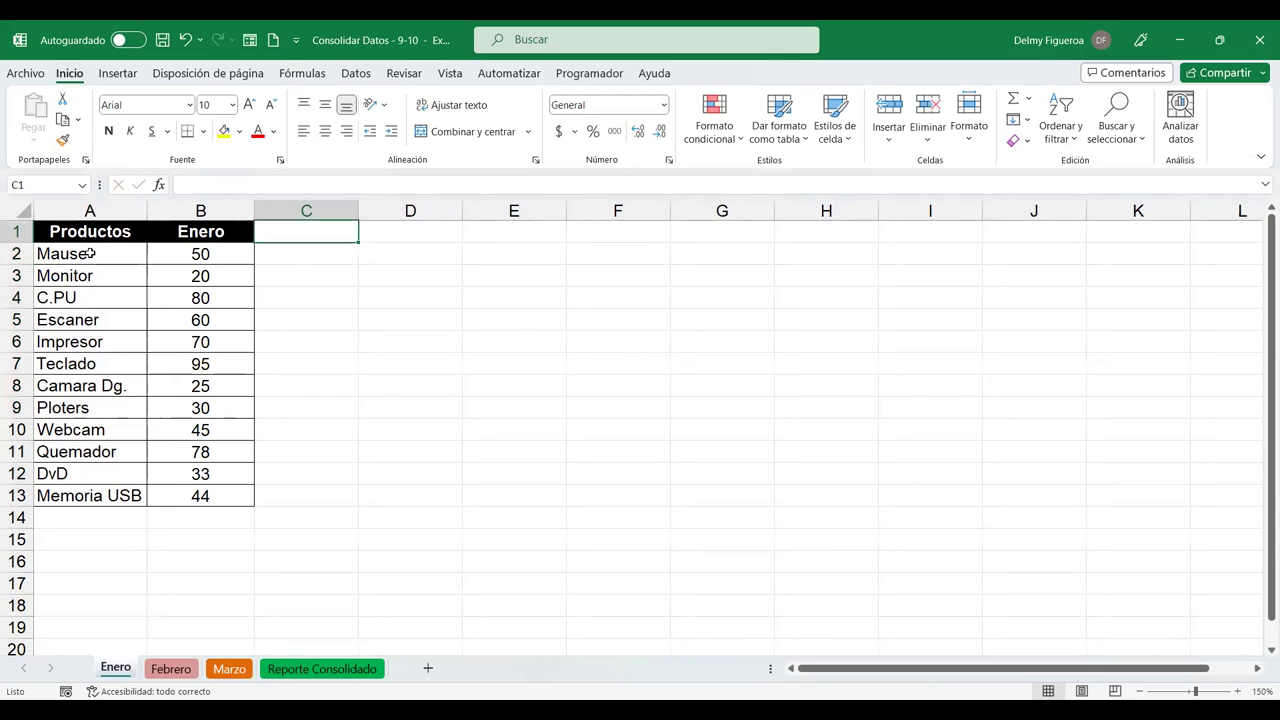
click(88, 253)
click(243, 177)
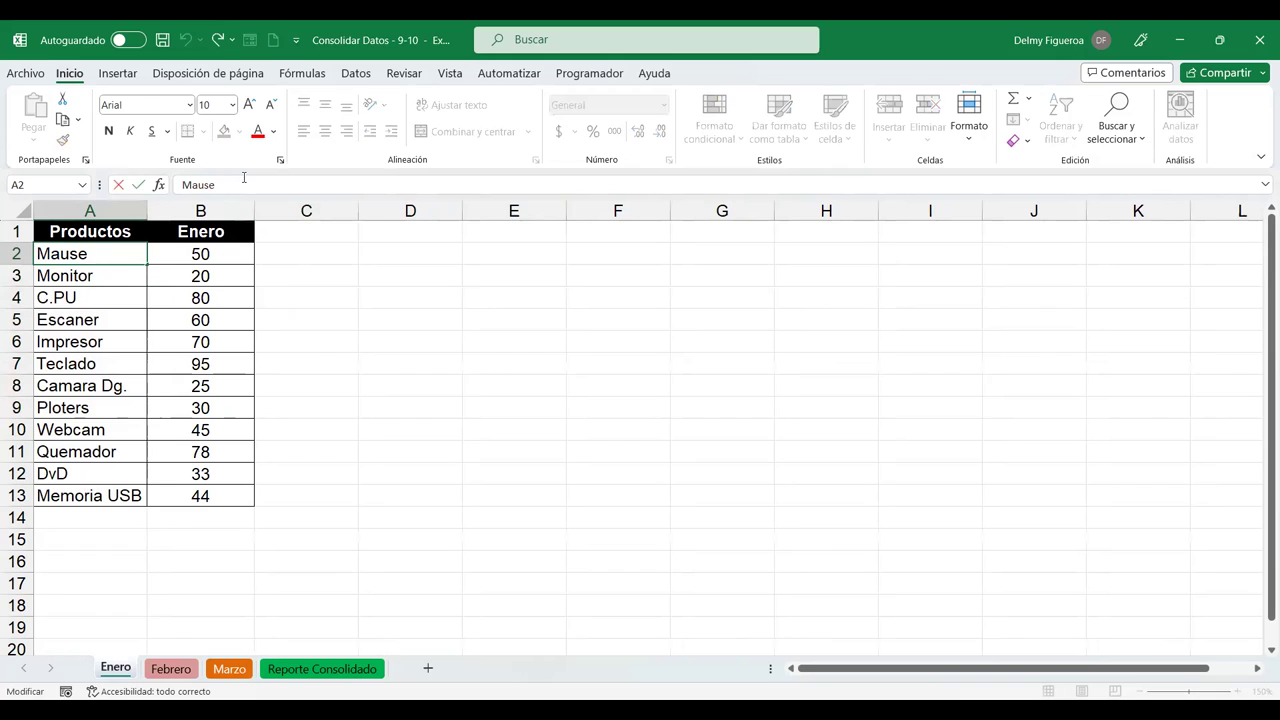
key(Delete)
text(o)
key(Return)
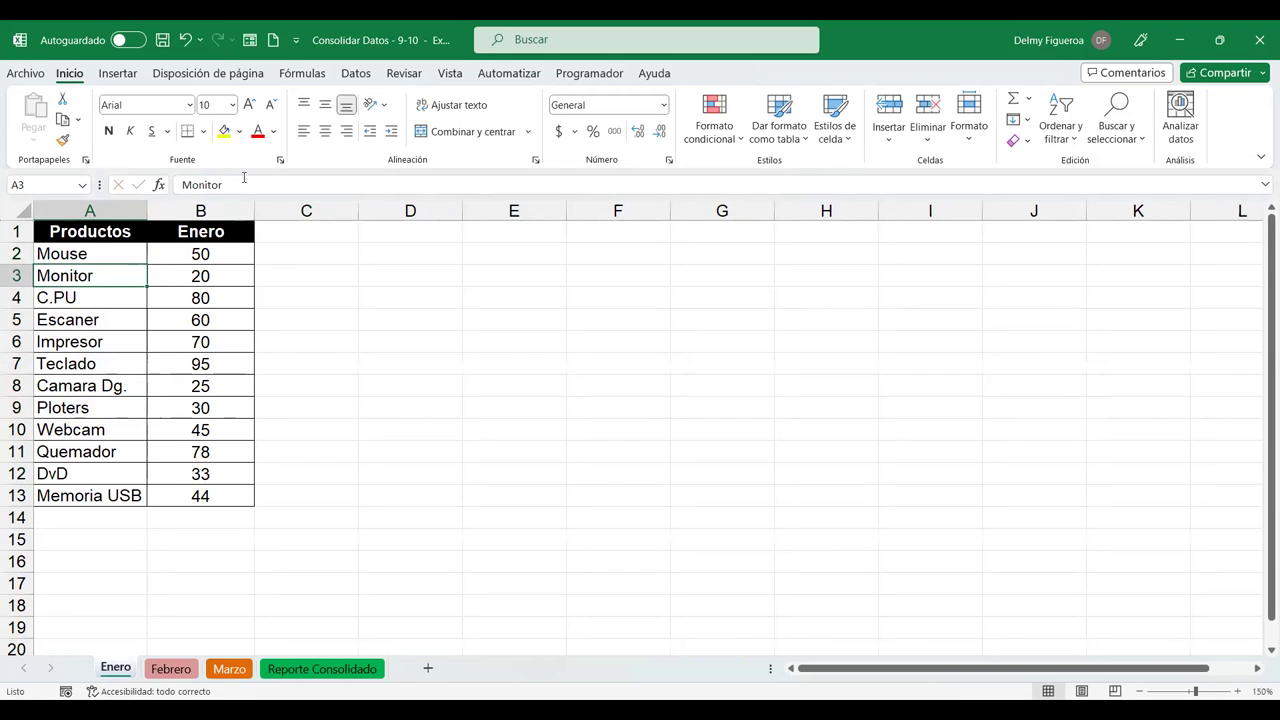
- Add the Mouse quantities of March and February by entering +25+44 in cell C2 of the Febrero sheet
click(303, 668)
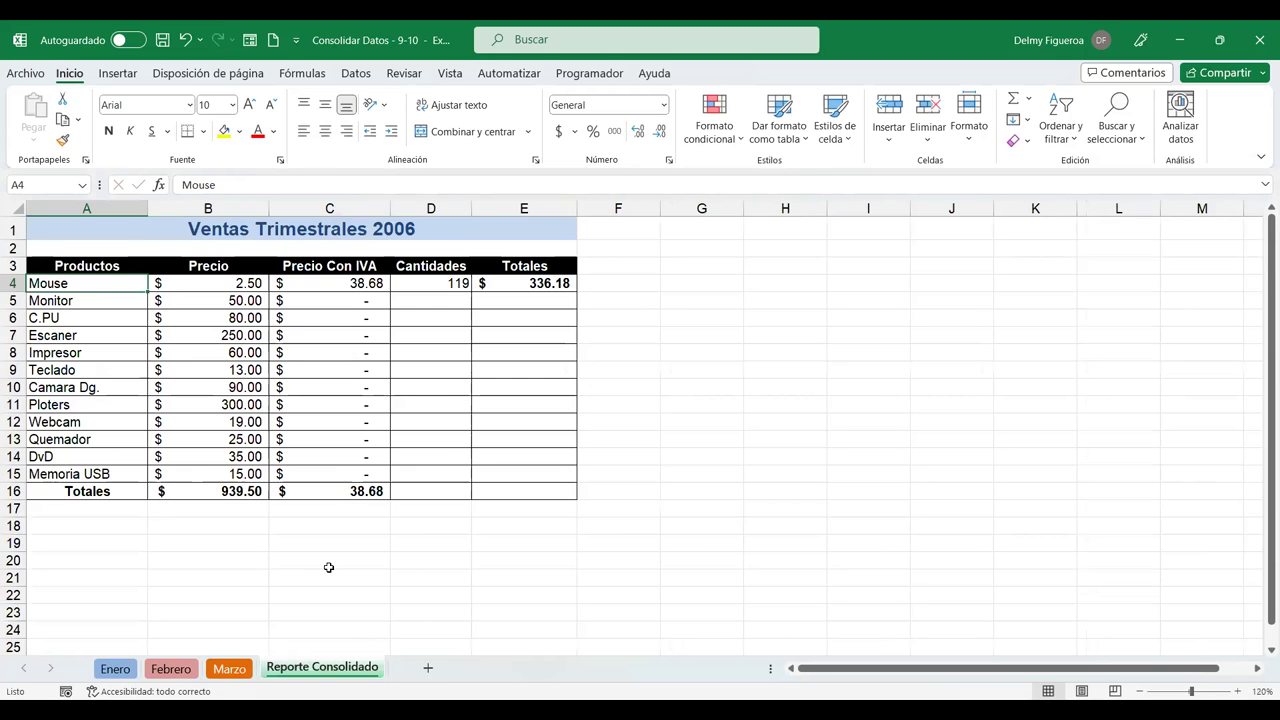
click(437, 286)
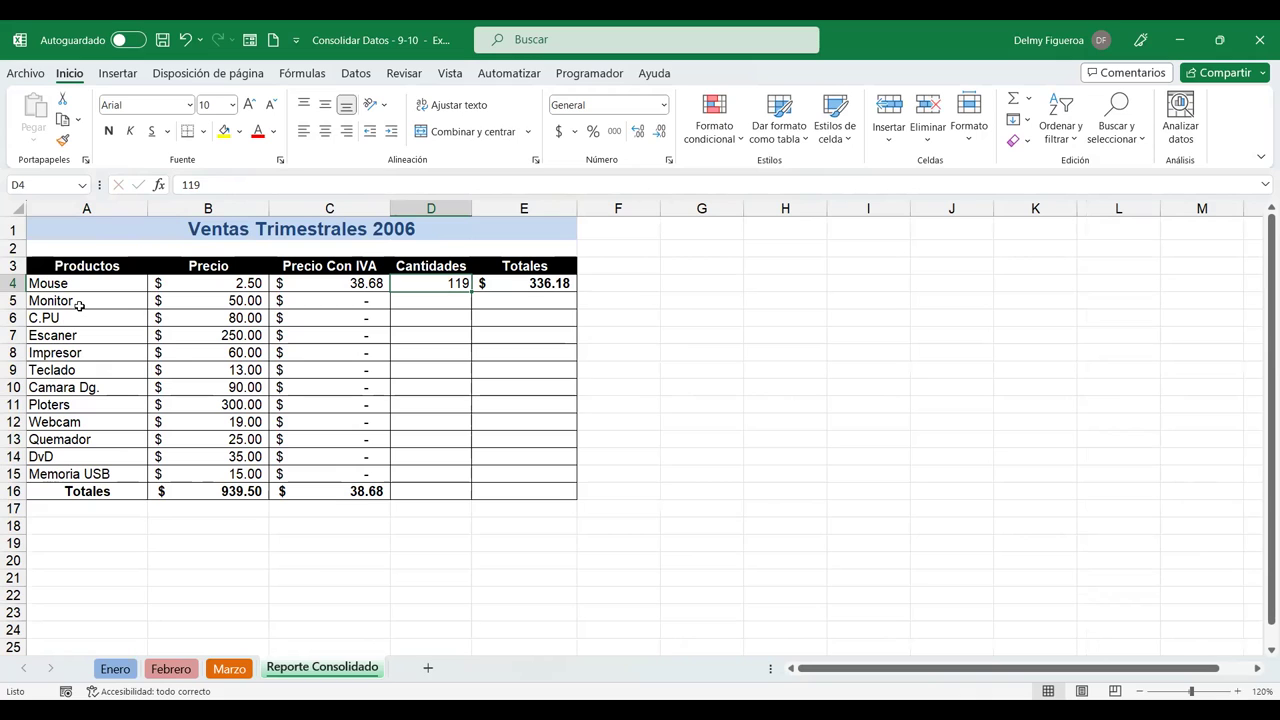
click(229, 674)
click(339, 257)
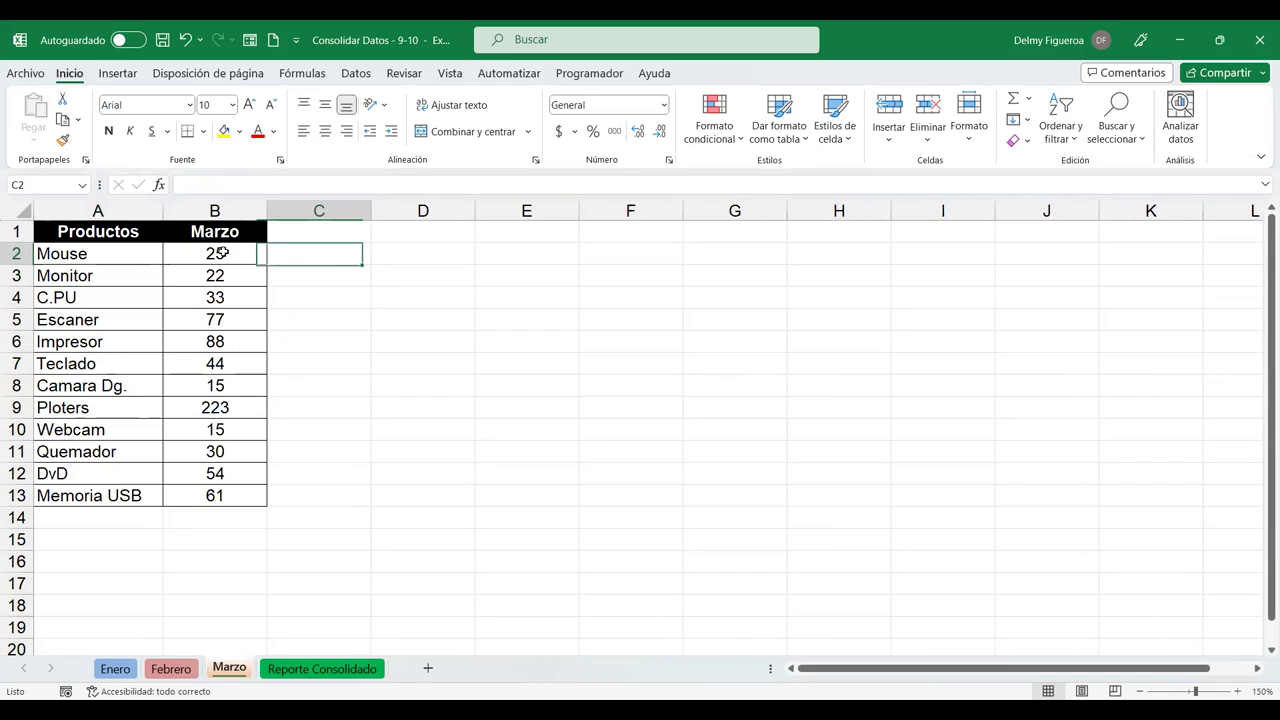
click(186, 669)
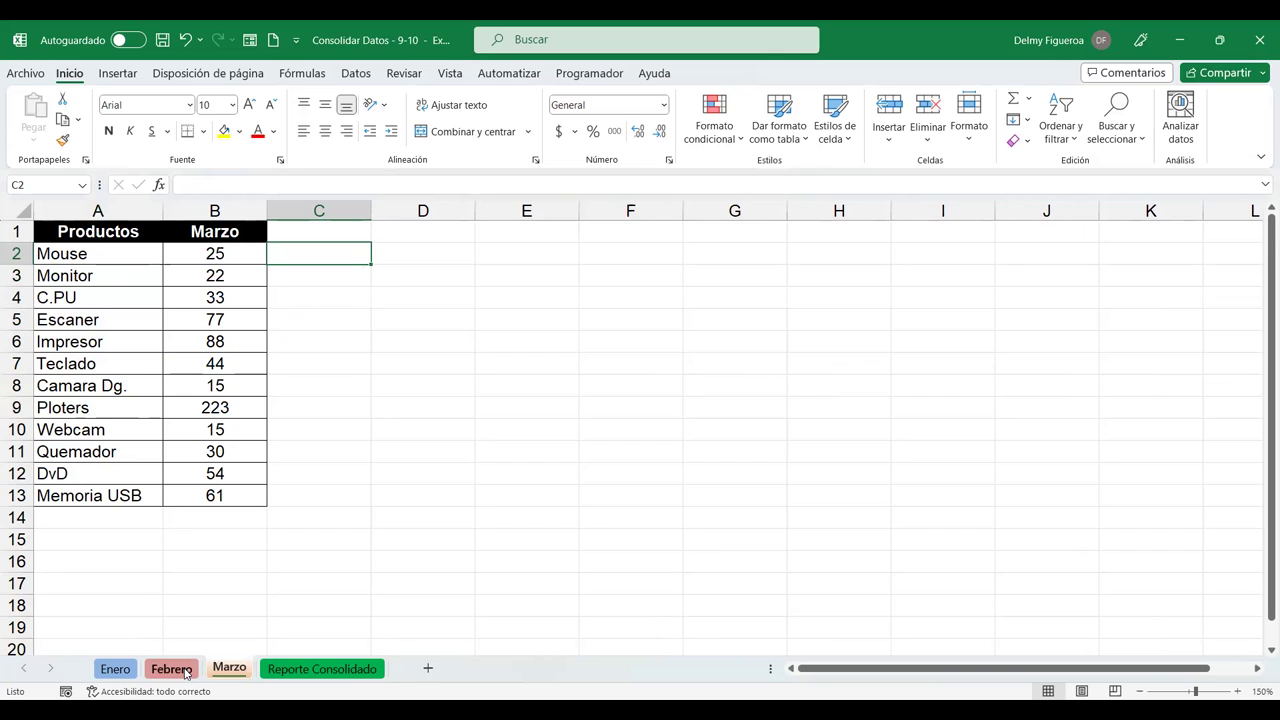
click(314, 250)
text(+25+44)
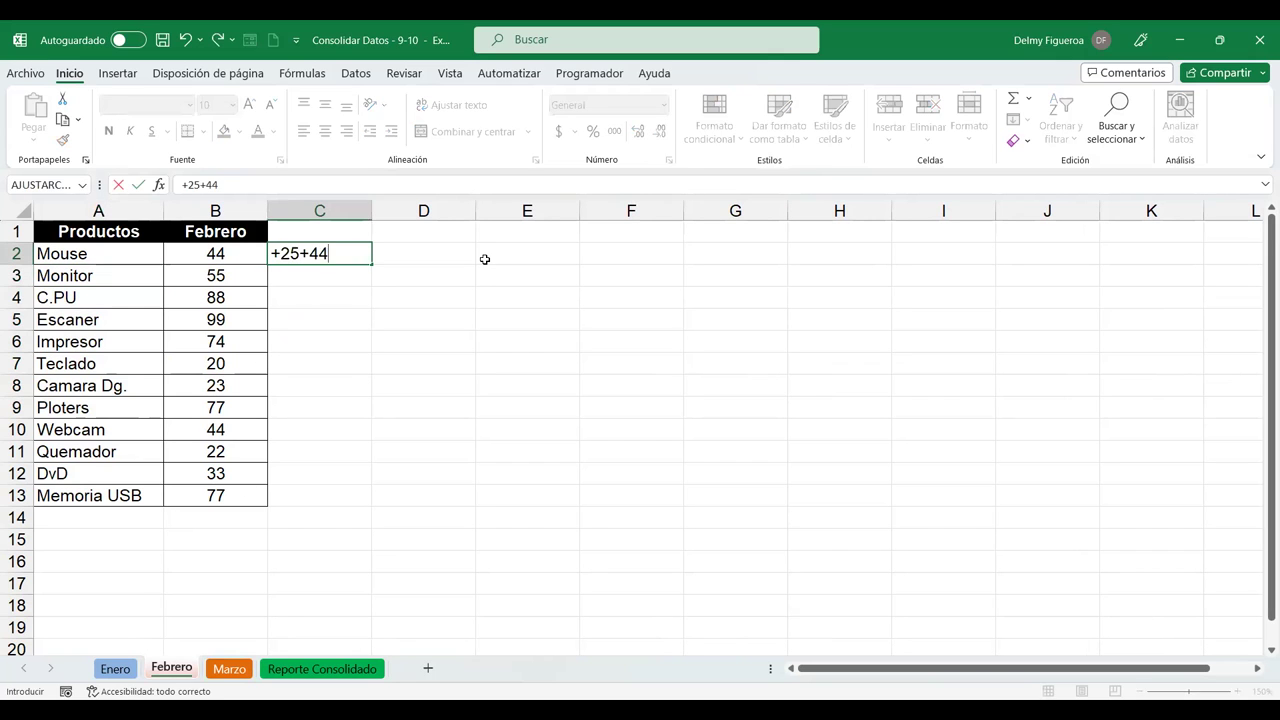
key(Return)
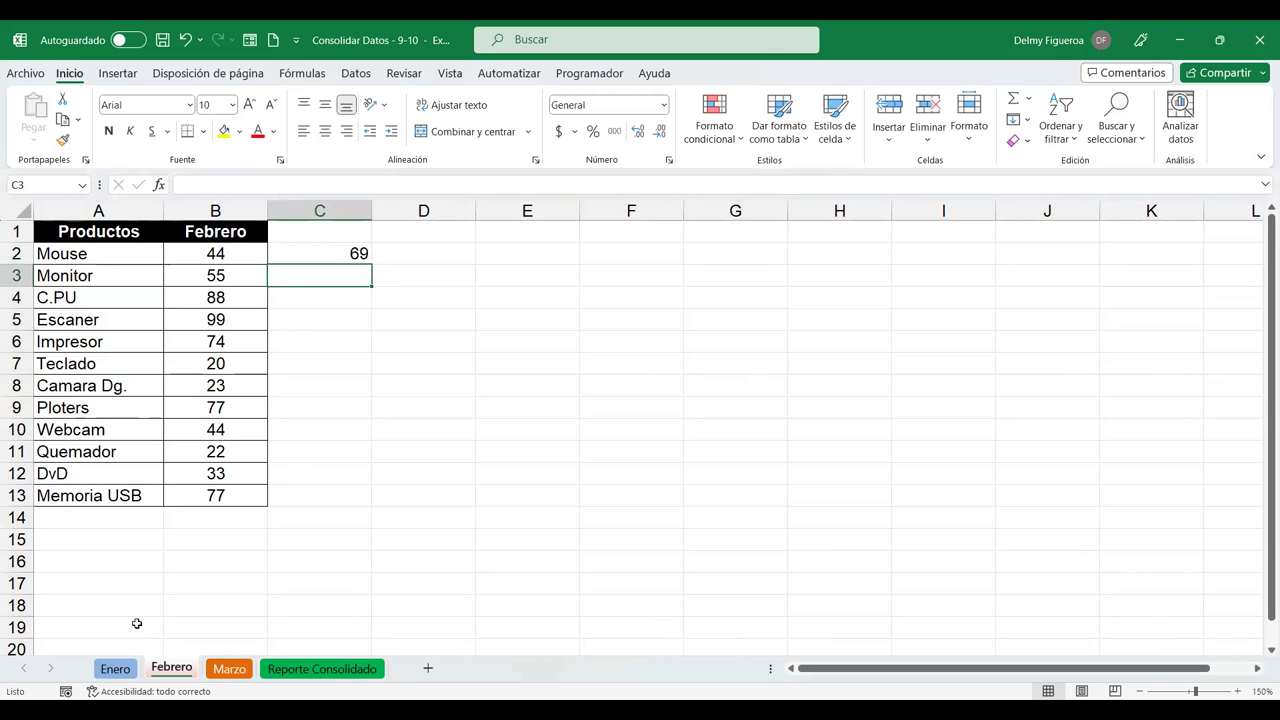
- Add January's Mouse quantity to the running sum by entering +69+50 in cell C2 of the Enero sheet
click(115, 669)
click(306, 254)
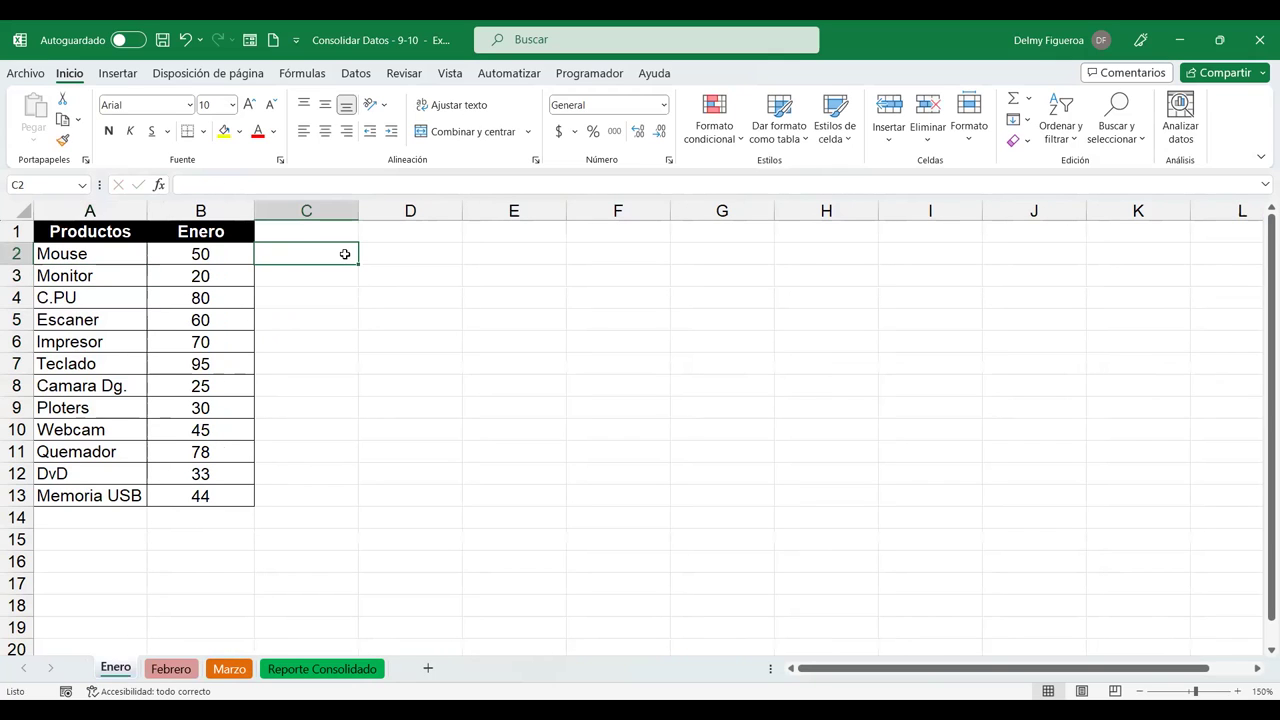
text(+69+50)
key(Return)
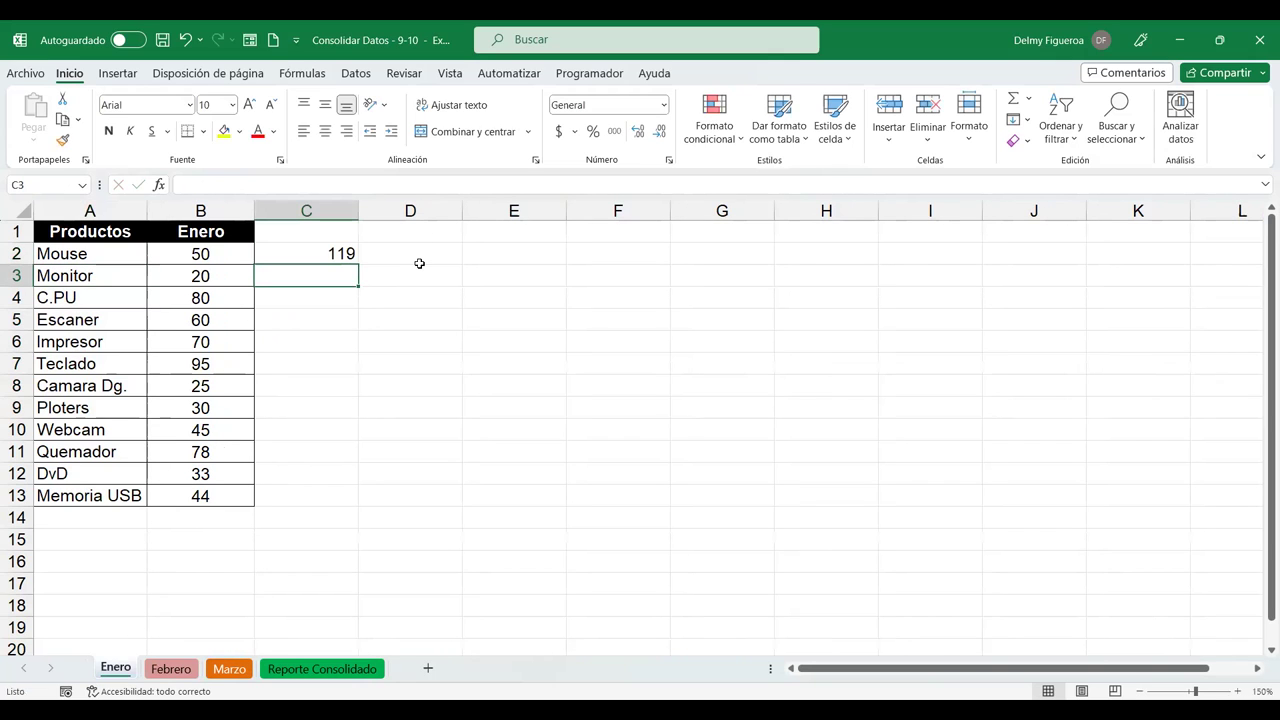
- Add the Monitor quantities of March and February by entering +22+55 in cell C3 of the Febrero sheet
click(322, 669)
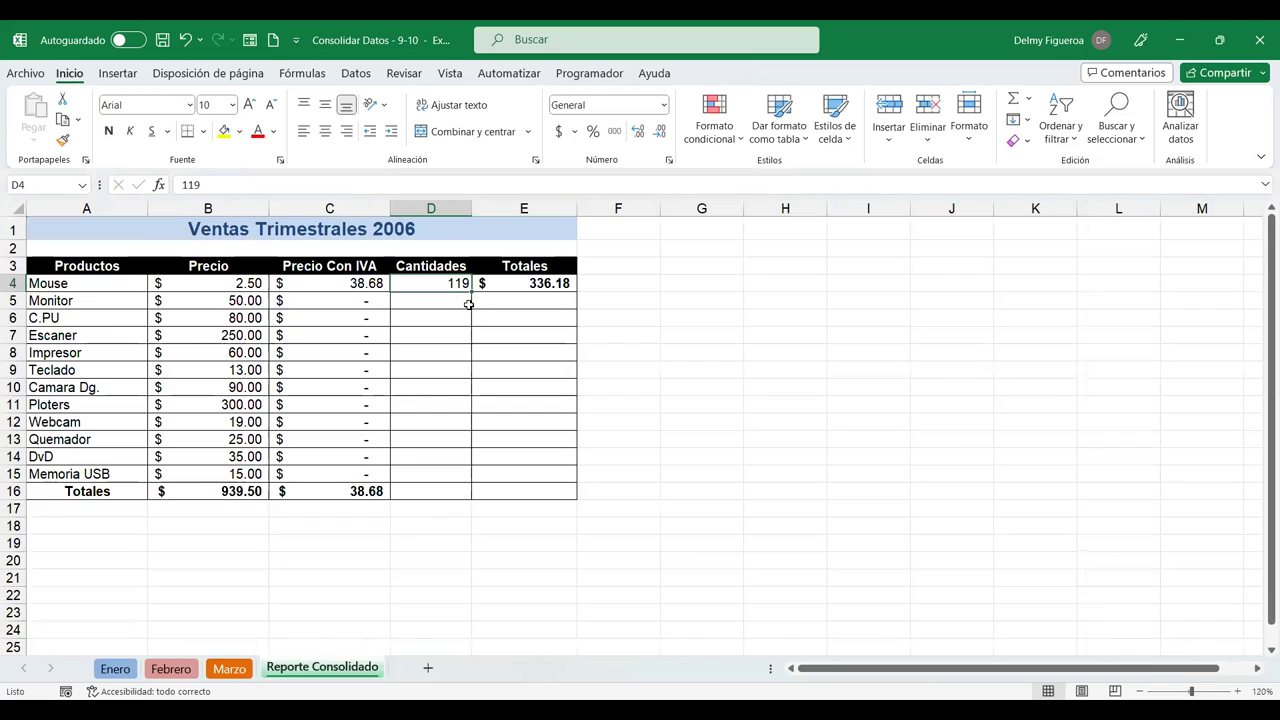
click(454, 300)
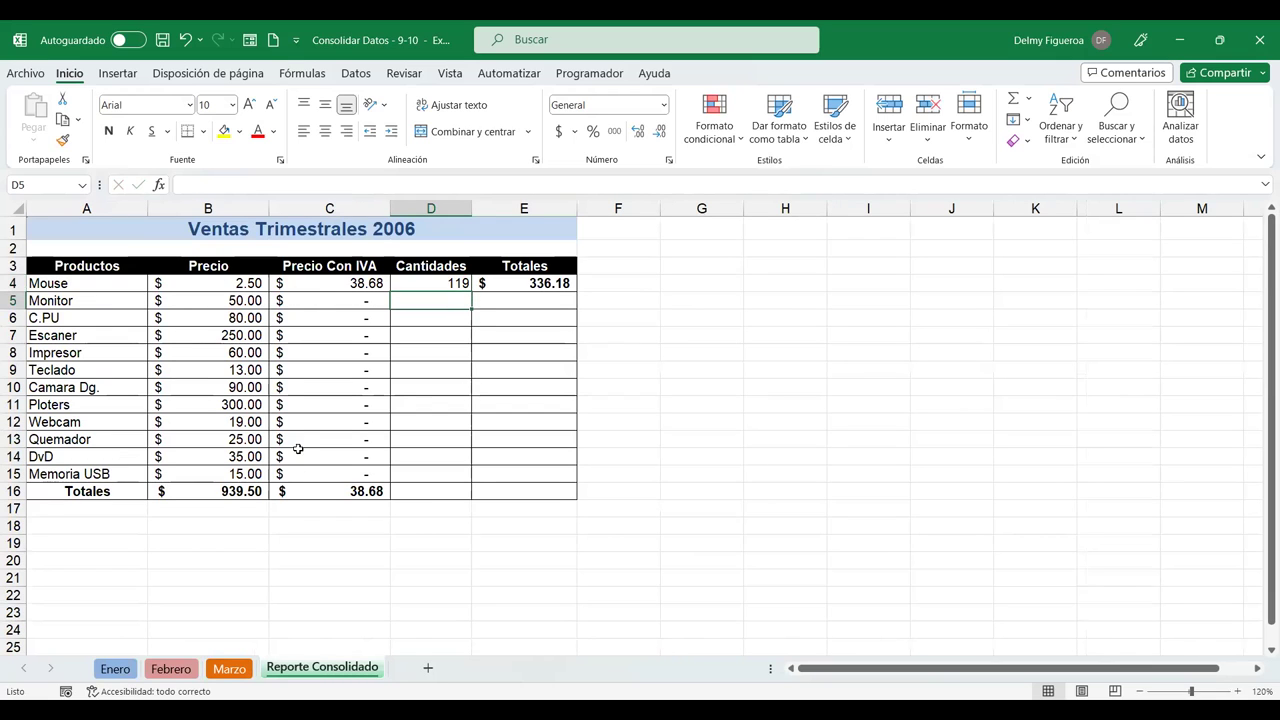
click(229, 668)
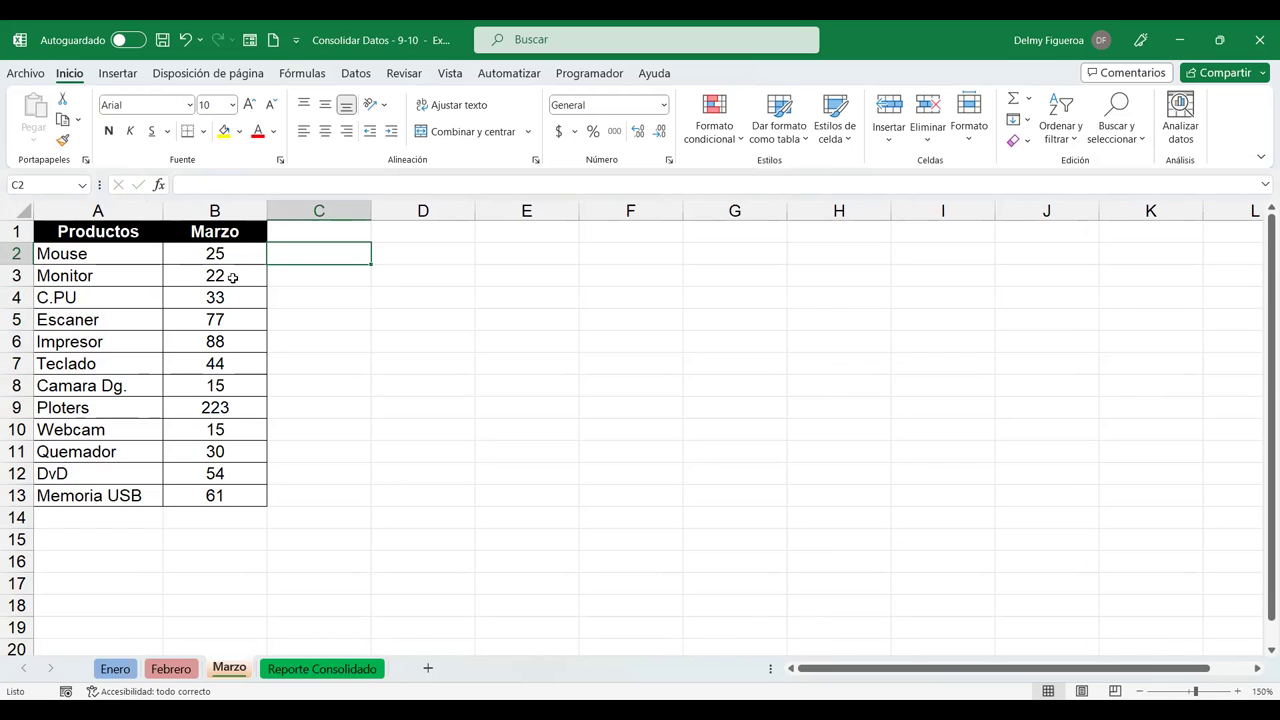
click(171, 670)
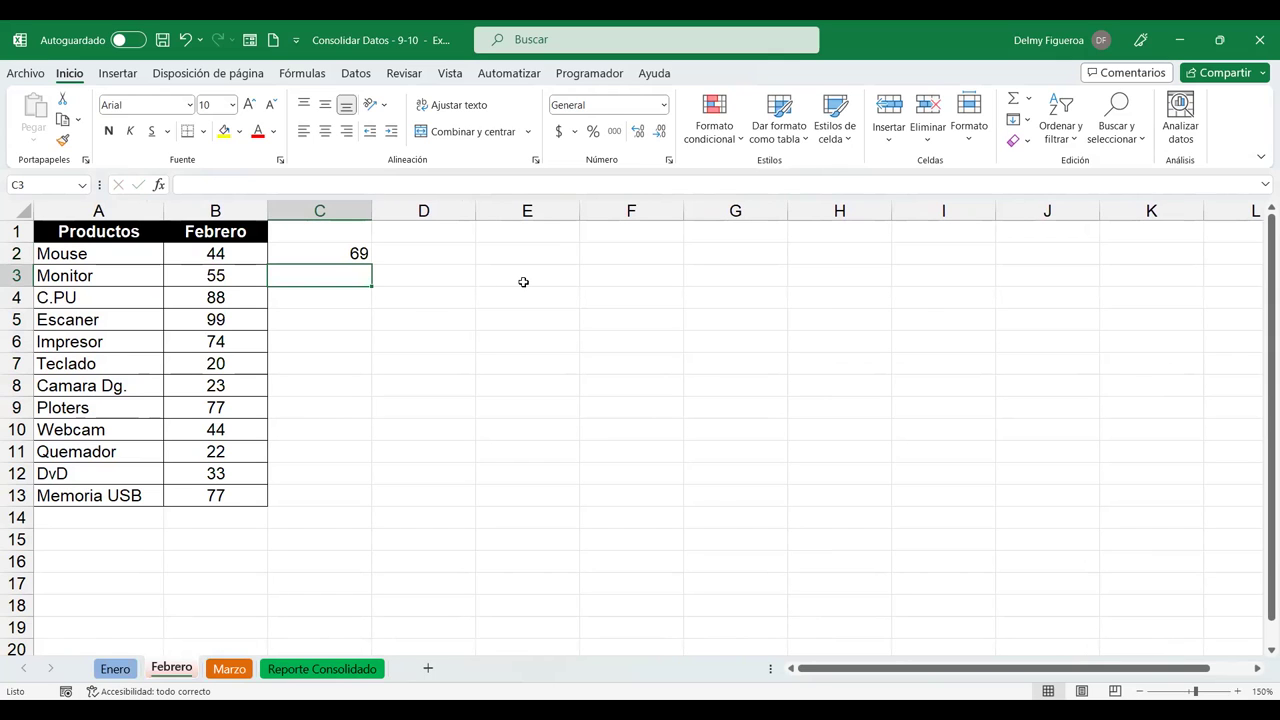
text(+22+55)
key(Return)
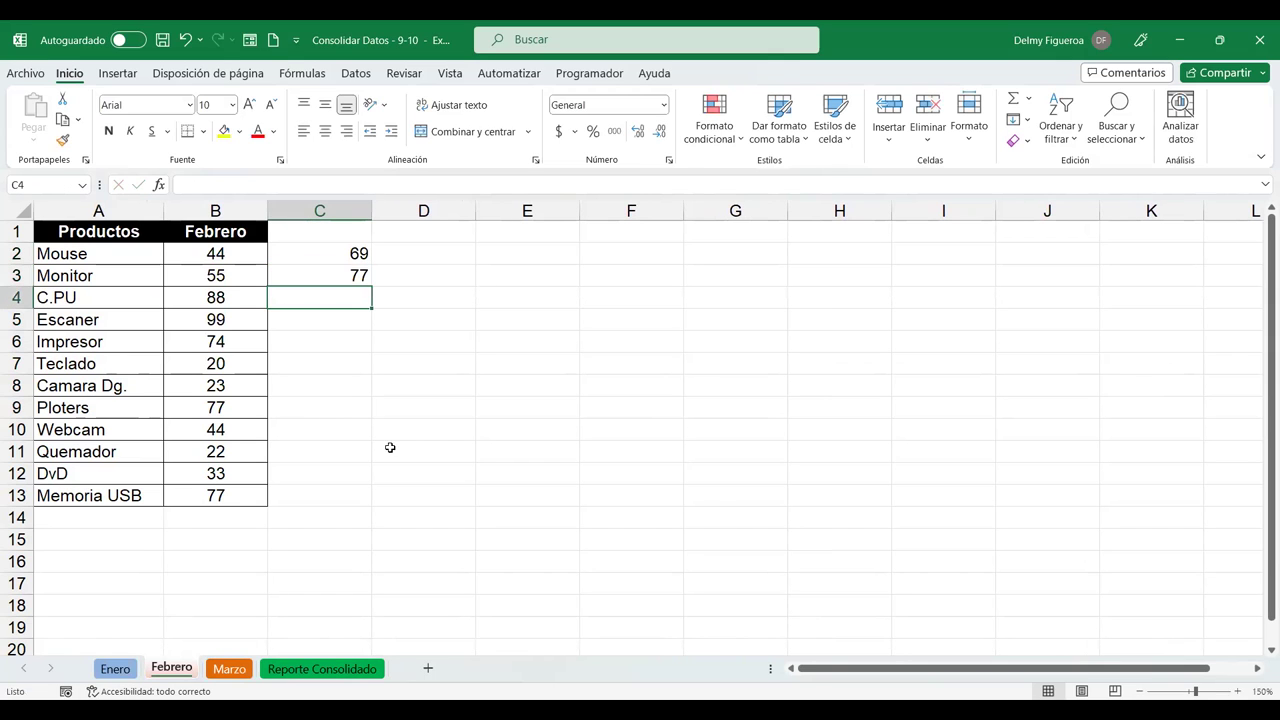
- Enter +77+20 in cell C3 of the Enero sheet to add January's Monitor quantity, and return to the Reporte Consolidado sheet
key(ctrl+Page_Up)
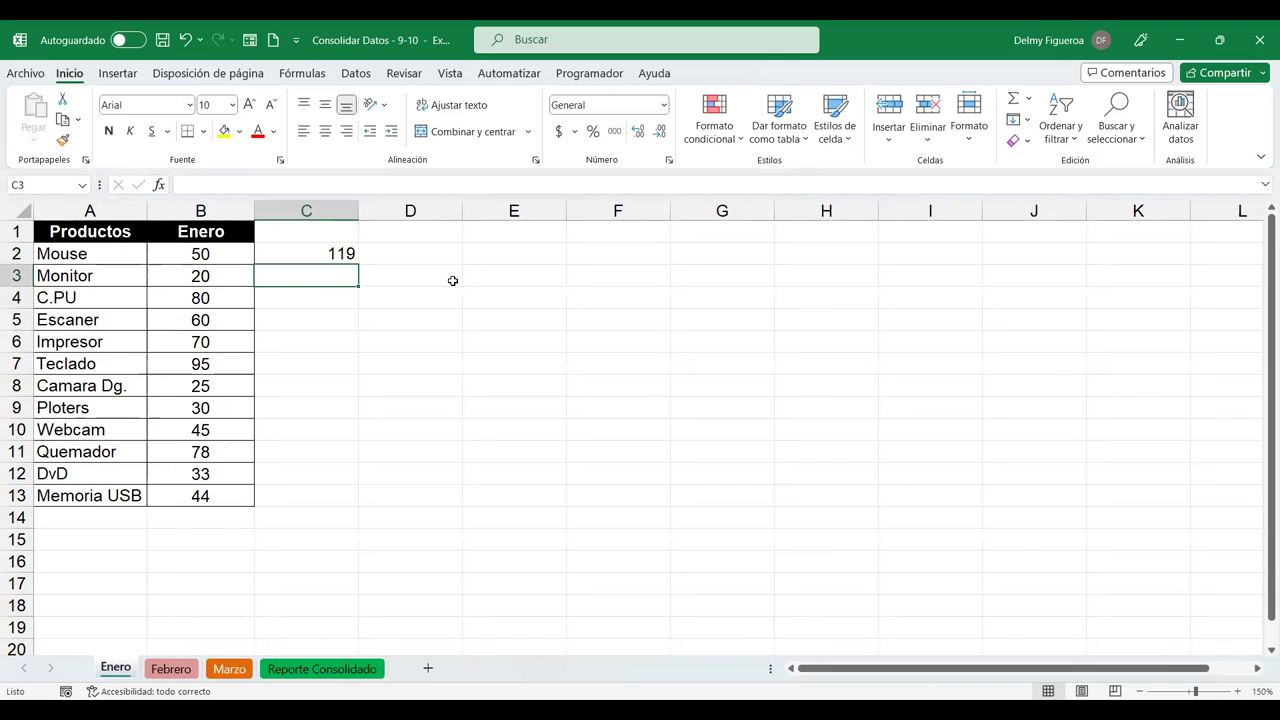
text(+77+)
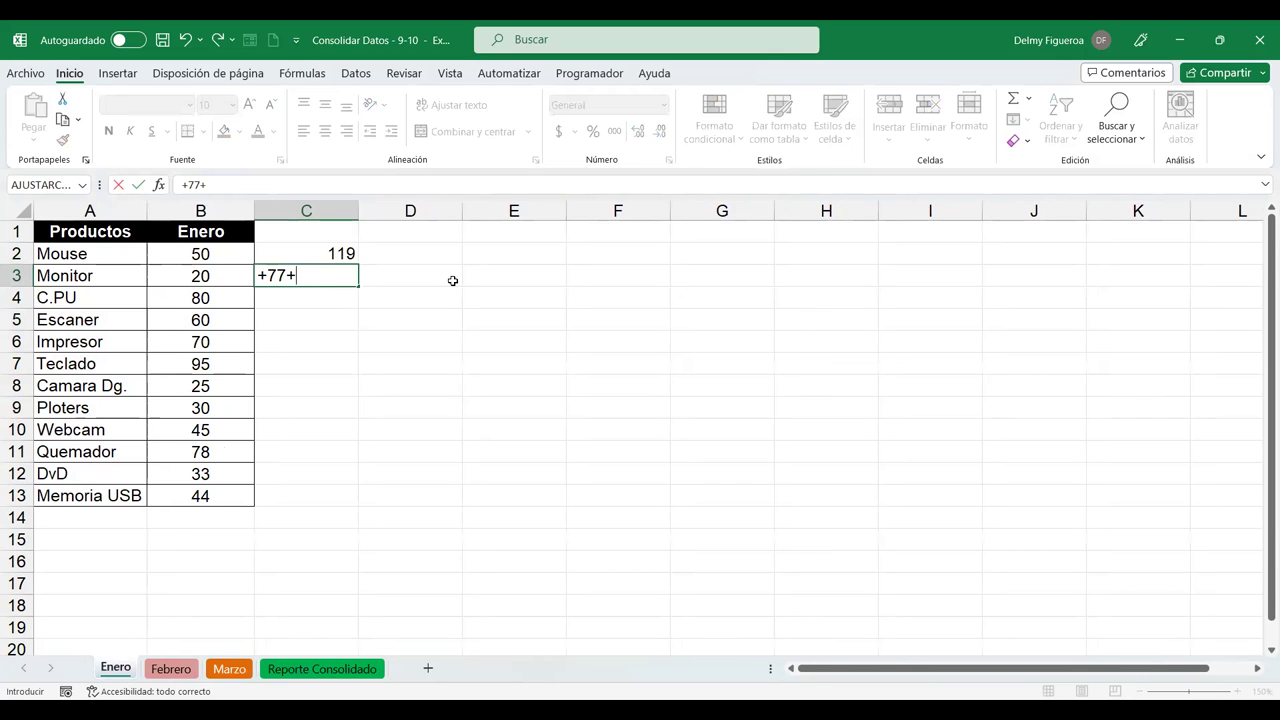
text(20)
key(Return)
click(168, 670)
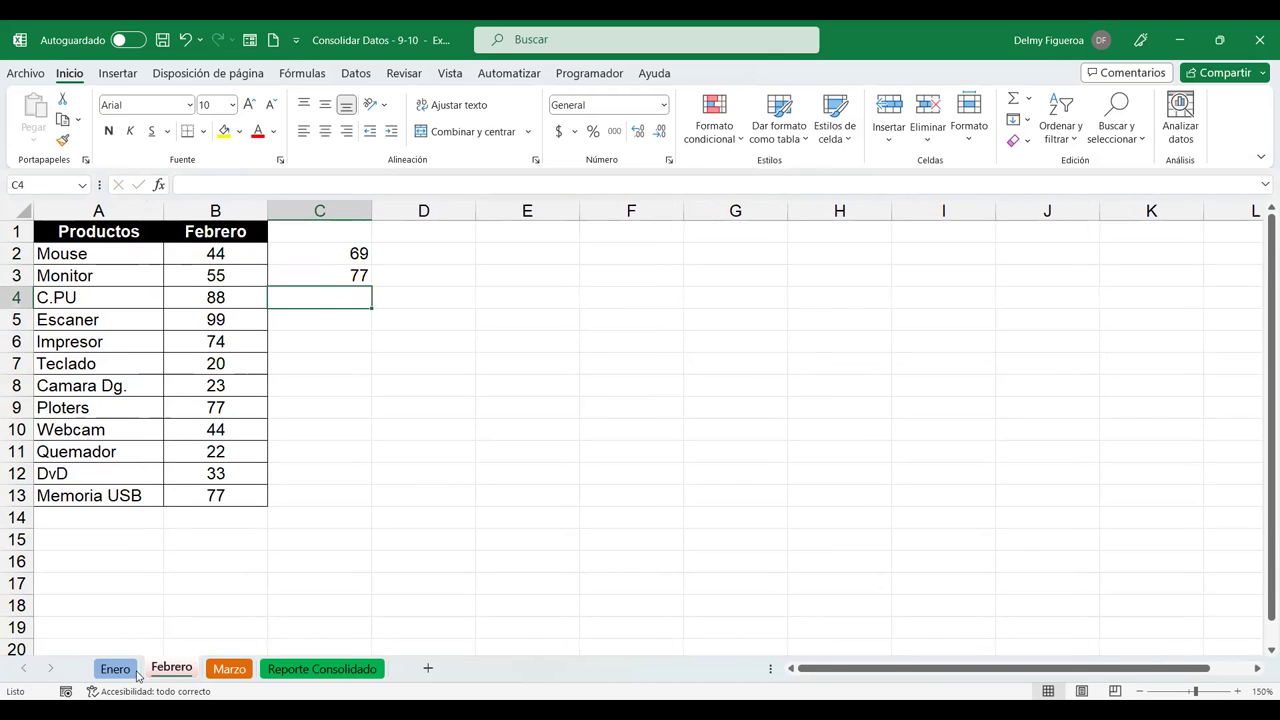
click(118, 670)
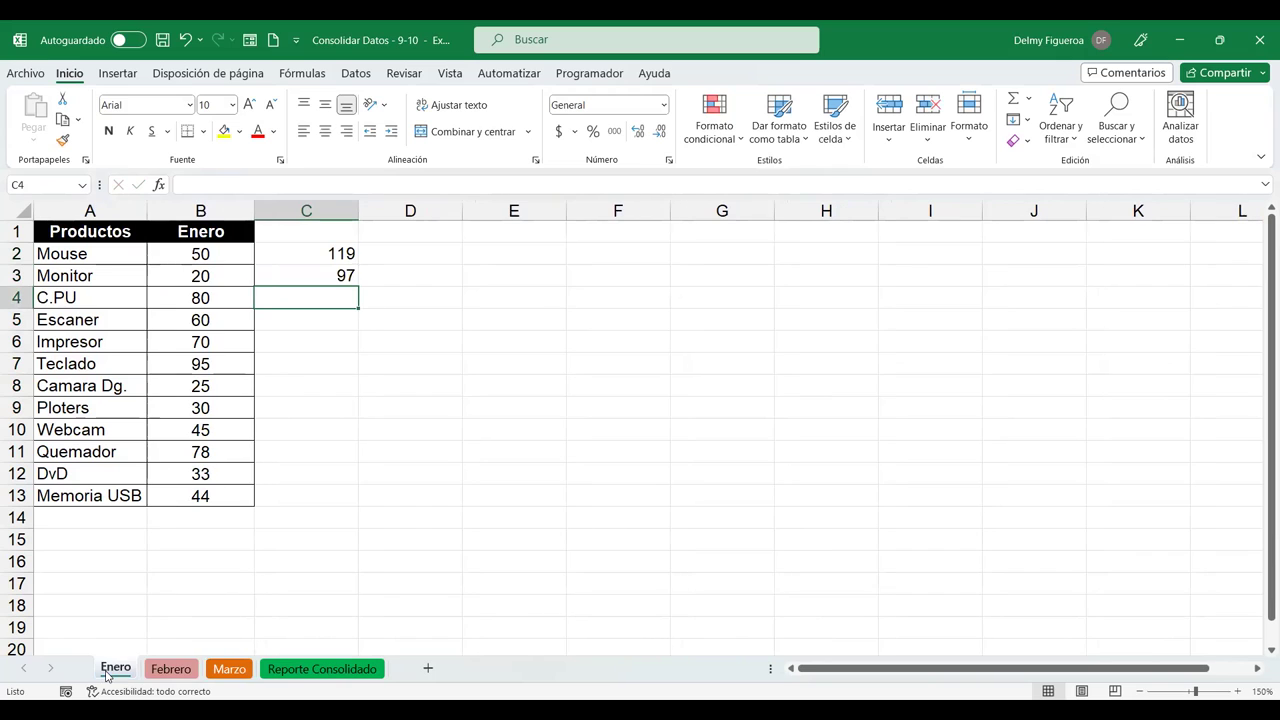
click(305, 670)
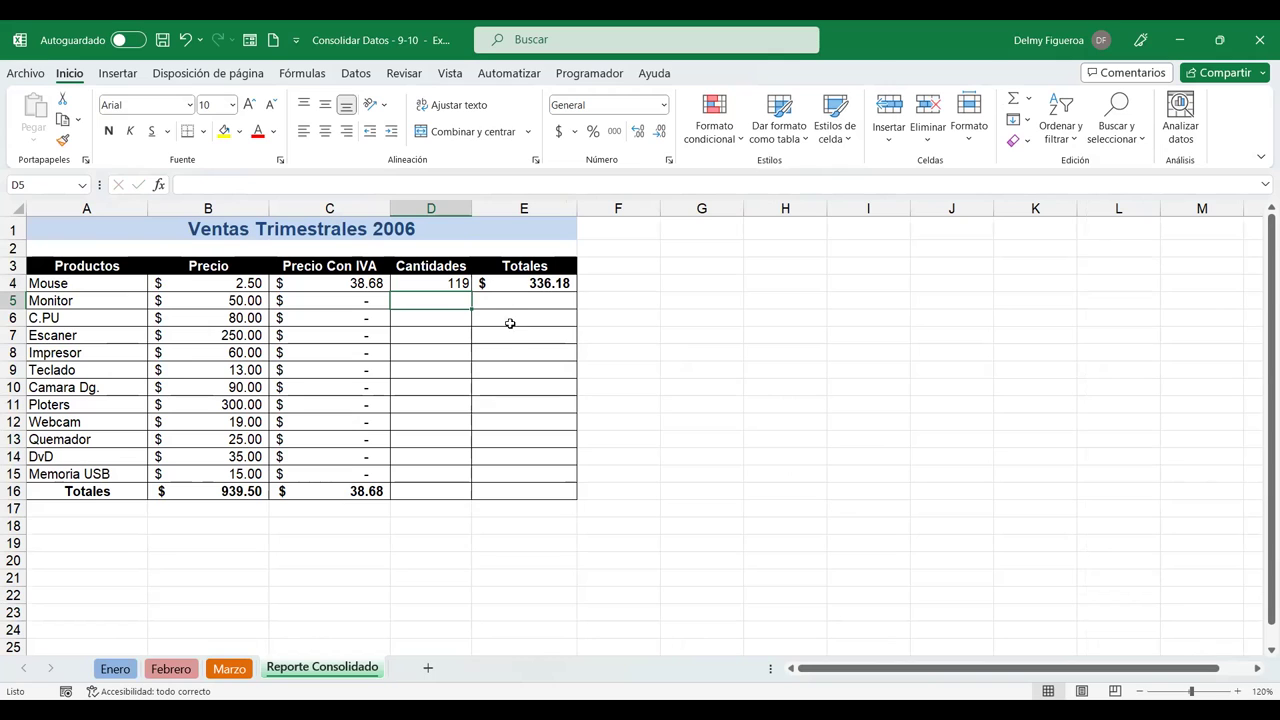
- Open the Consolidate settings for the Monitor quantity in cell D5 and review the available functions, keeping Suma
click(352, 75)
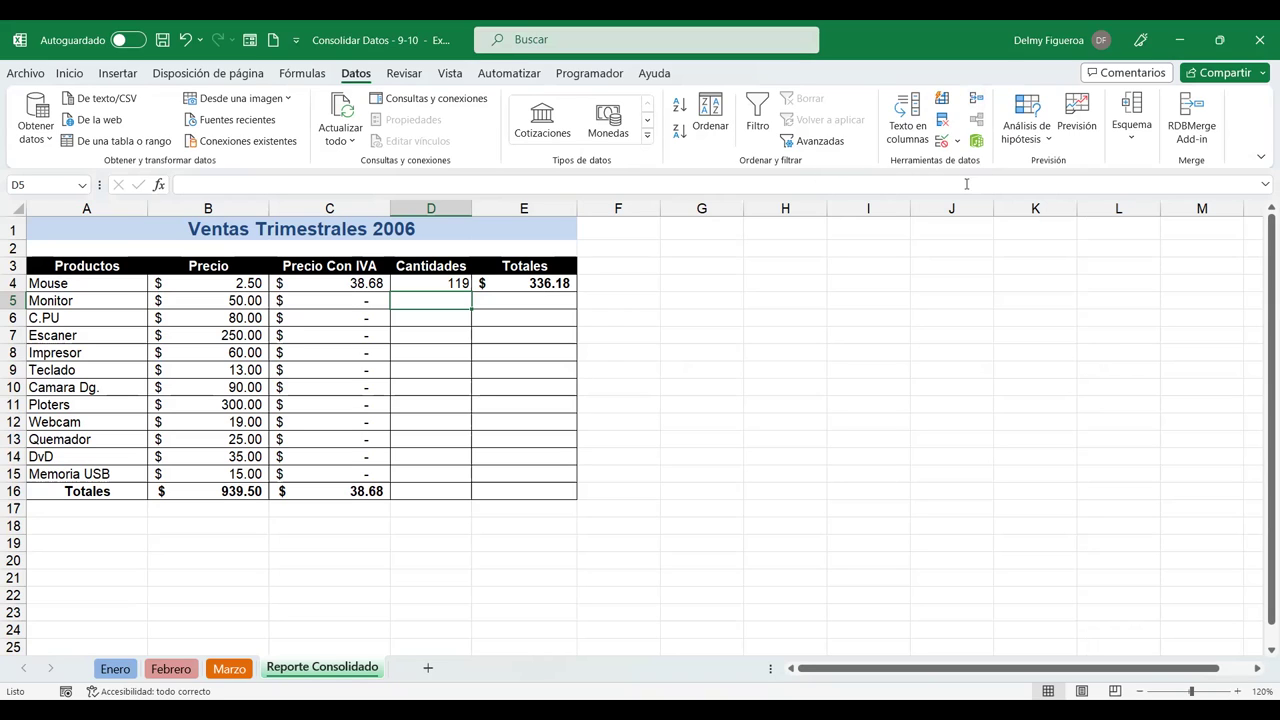
click(975, 104)
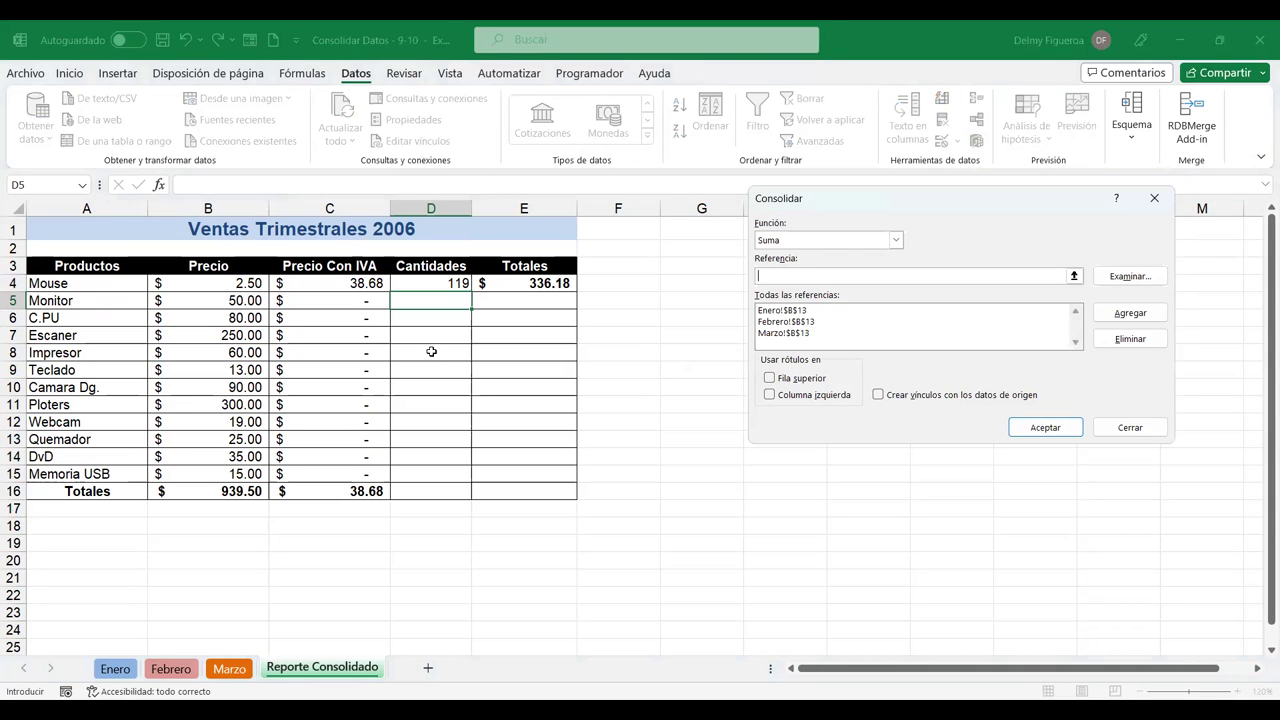
click(850, 241)
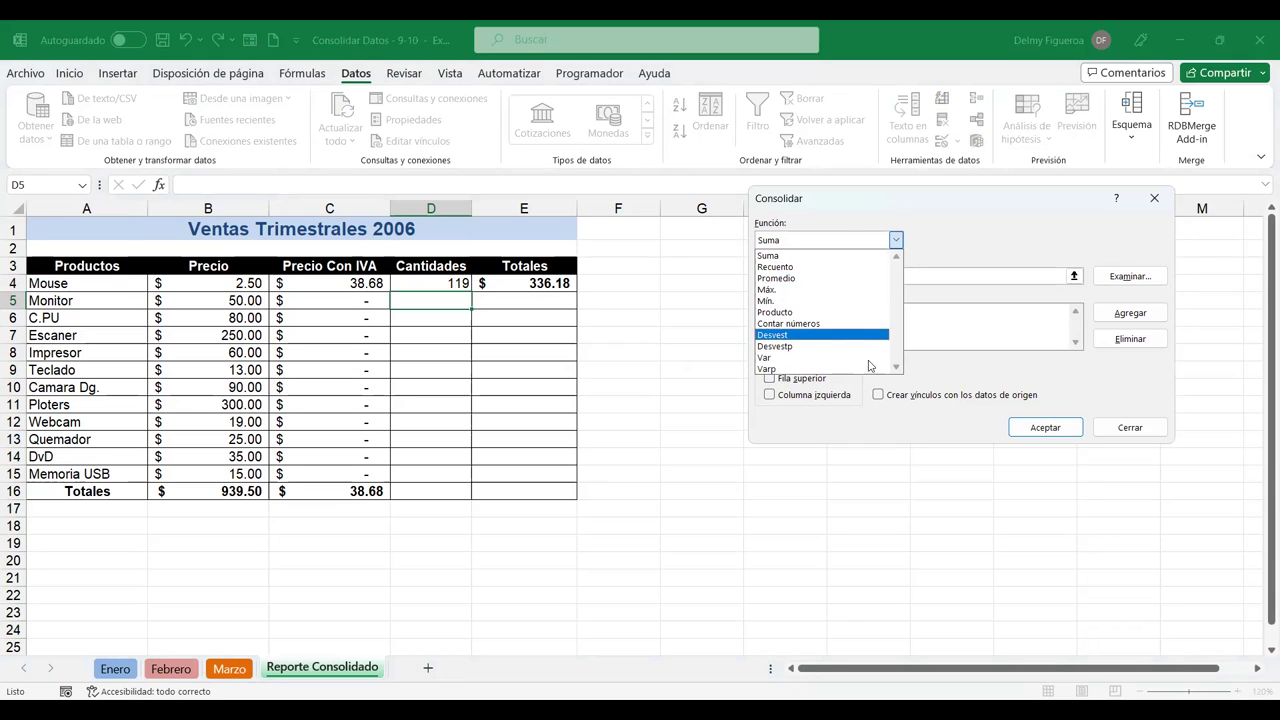
click(843, 212)
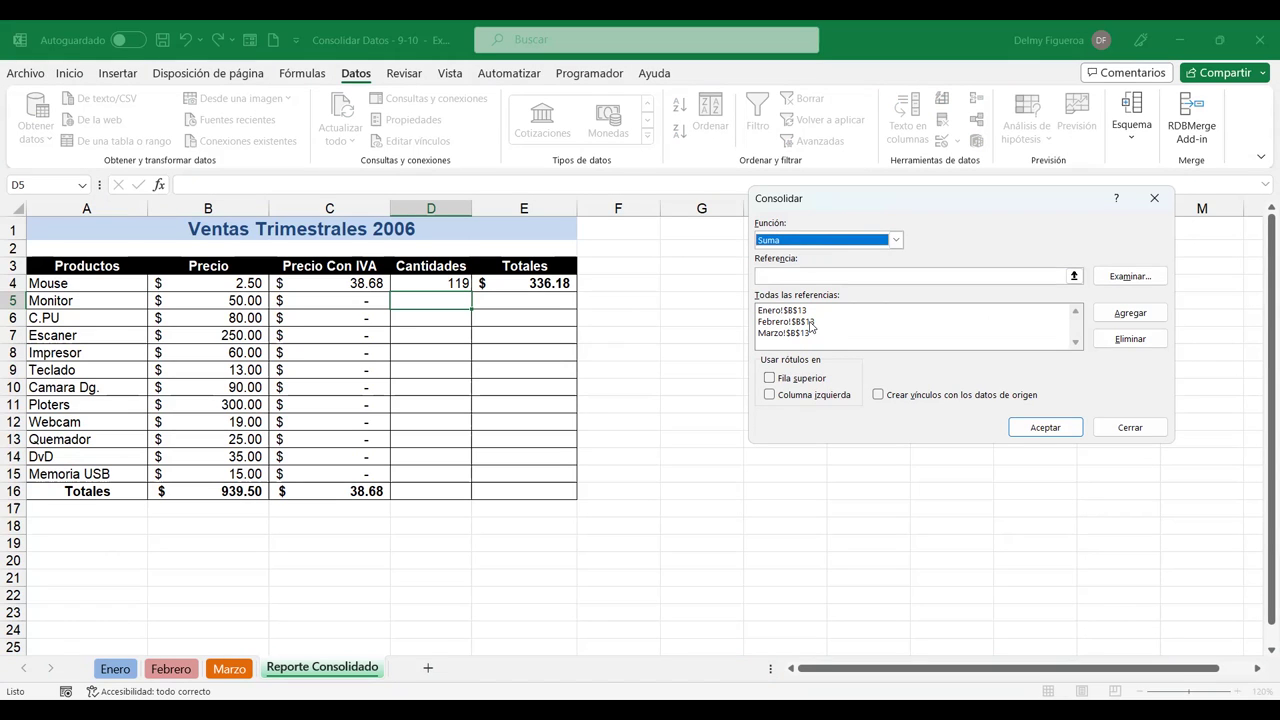
click(801, 277)
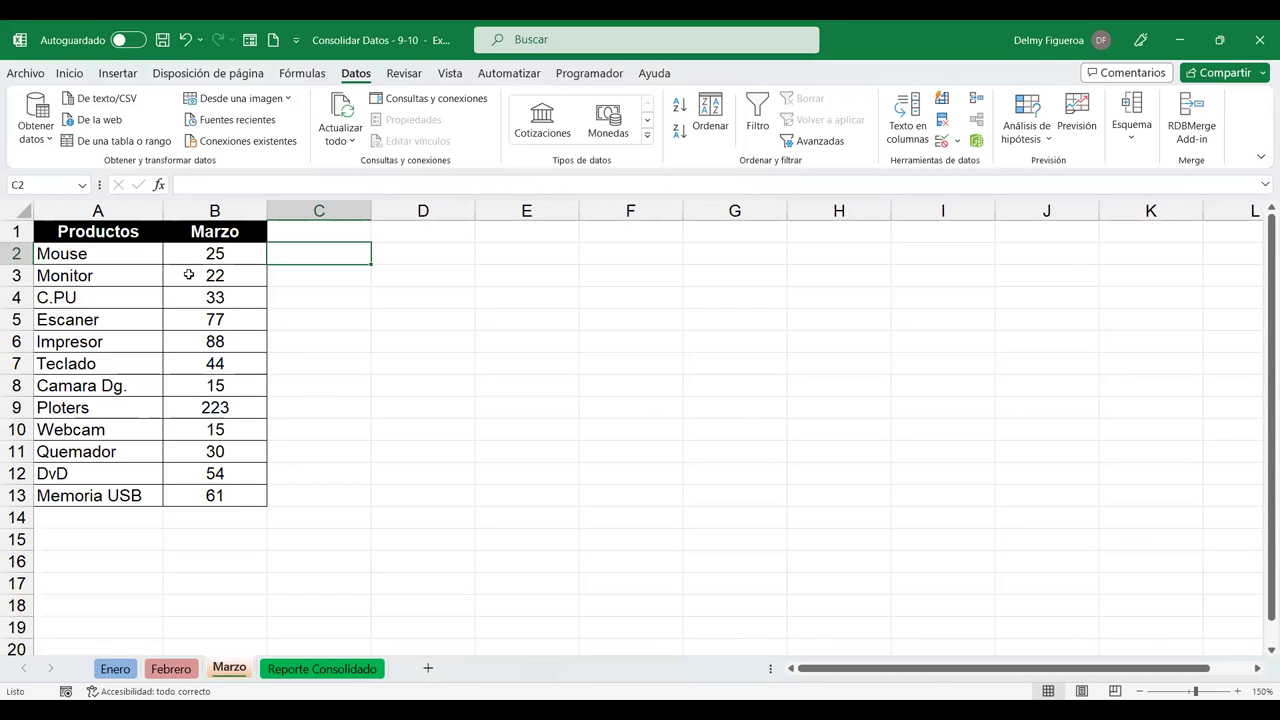
click(189, 274)
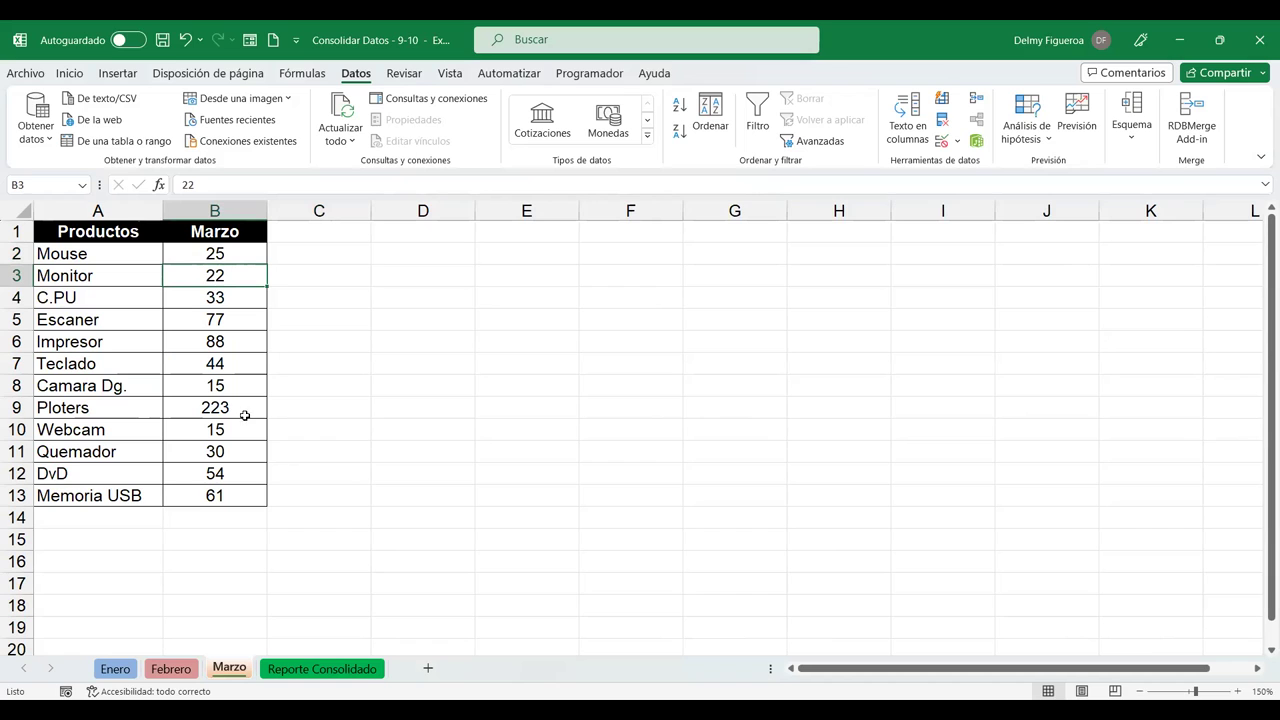
click(340, 669)
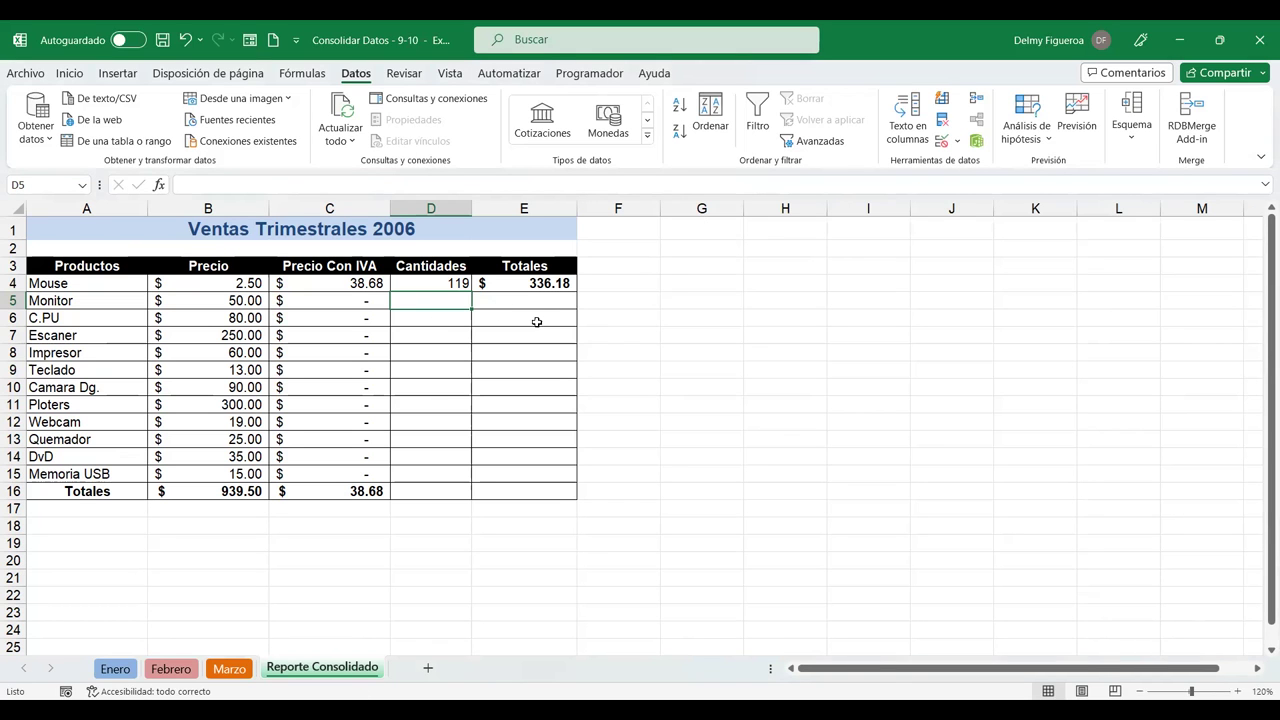
- Start a Suma consolidation in cell D5 and add the Monitor references Marzo!$B$3 and Febrero!$B$3
click(974, 139)
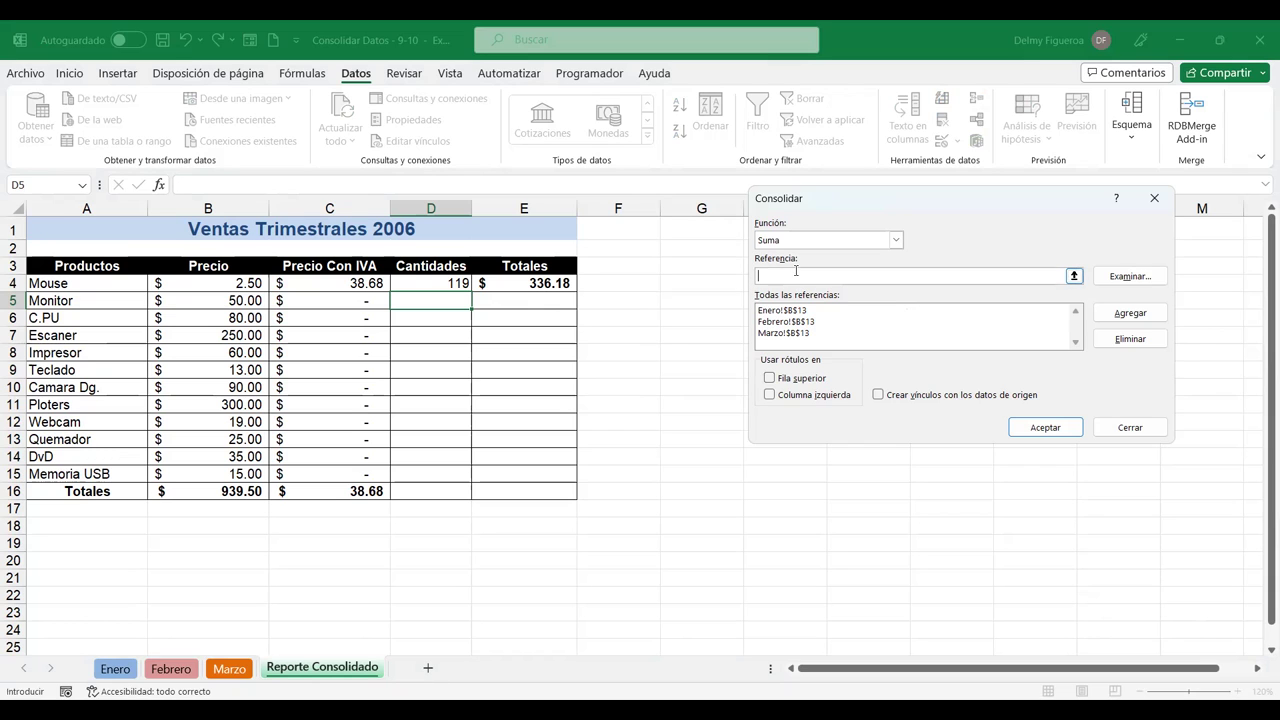
click(229, 666)
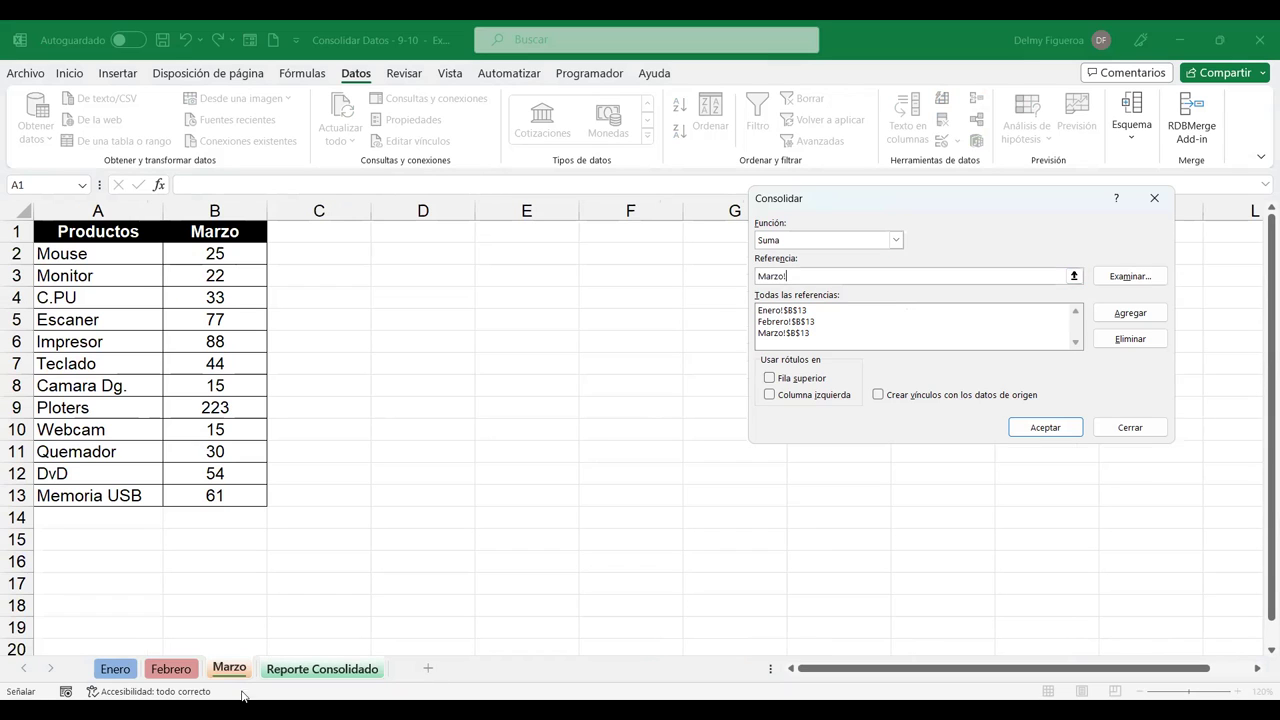
click(214, 275)
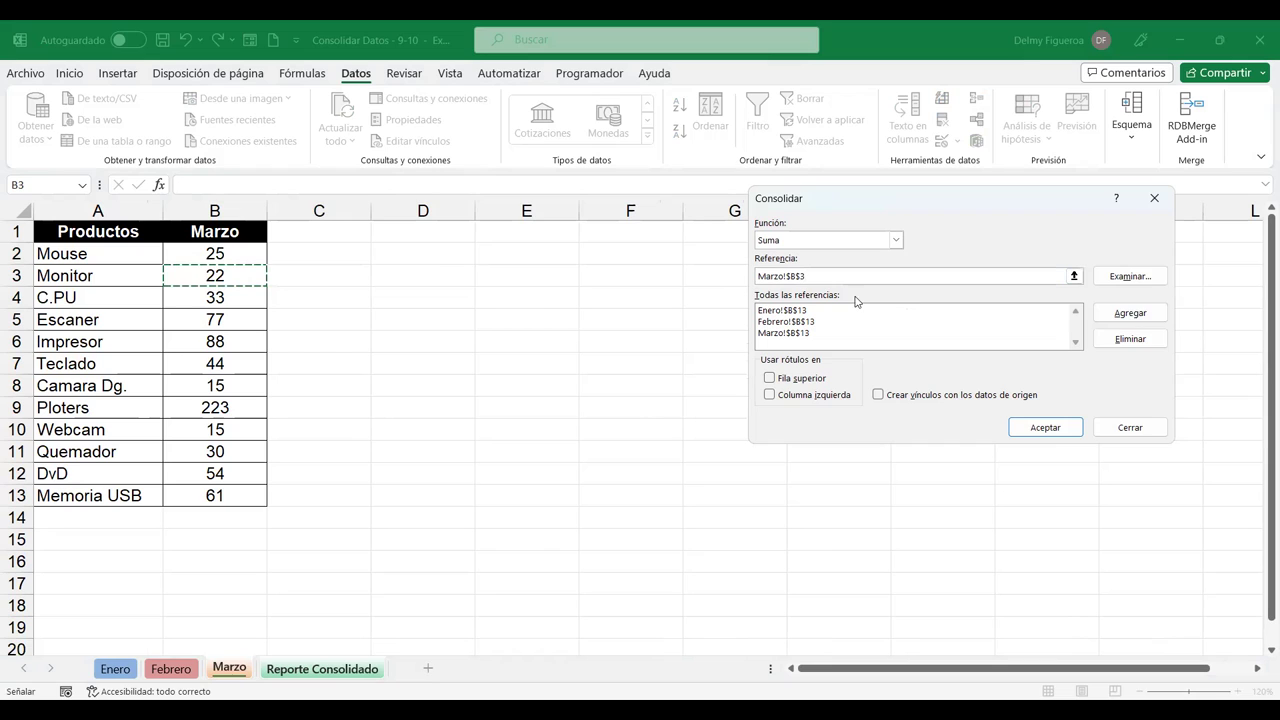
click(1135, 316)
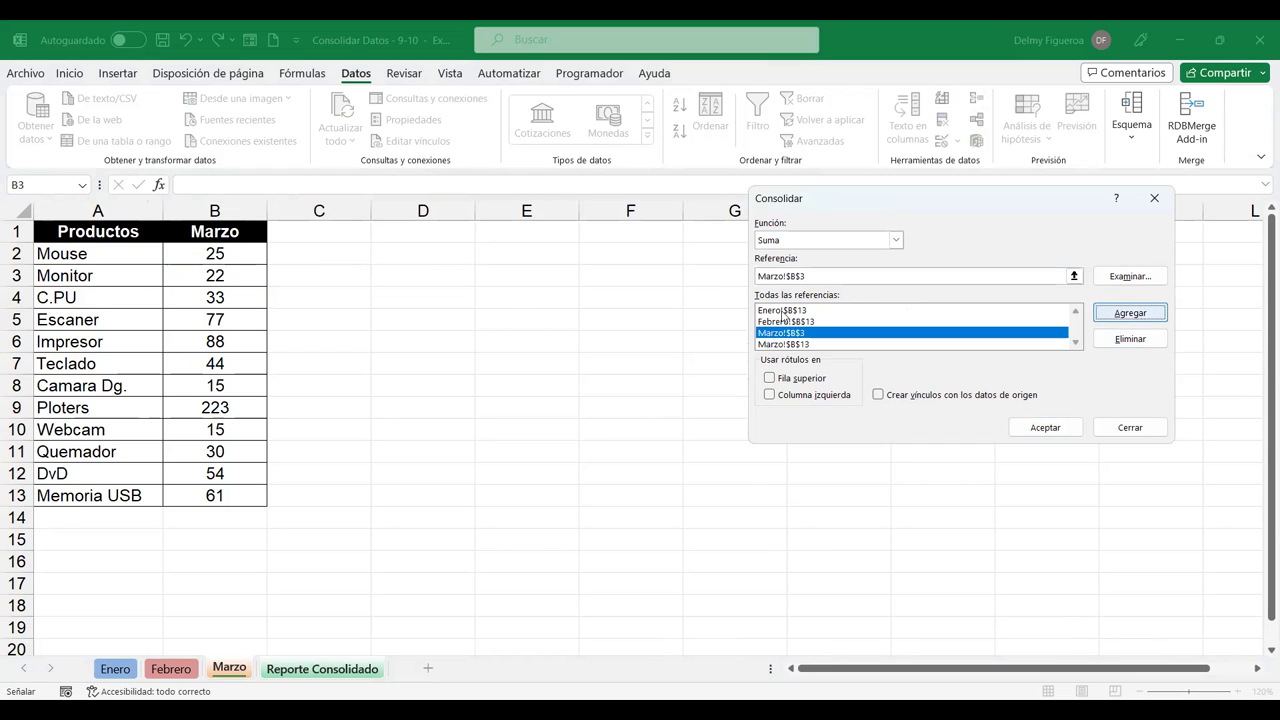
click(171, 668)
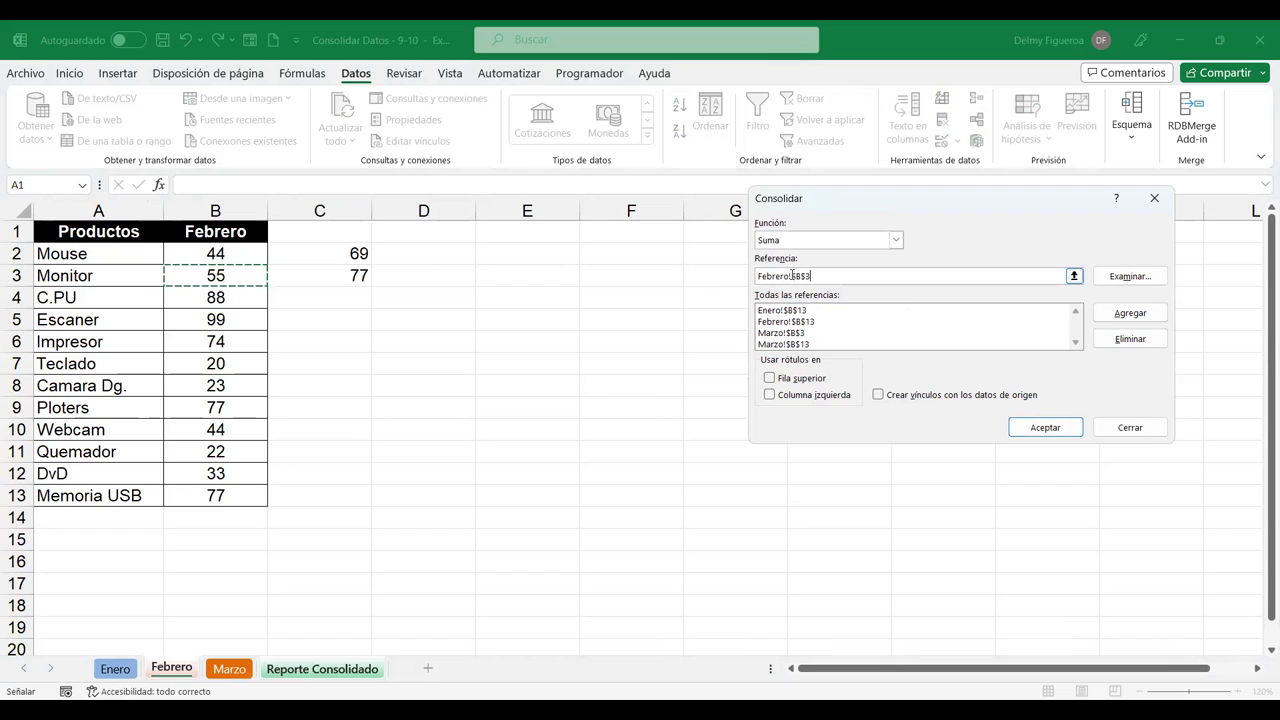
click(1130, 313)
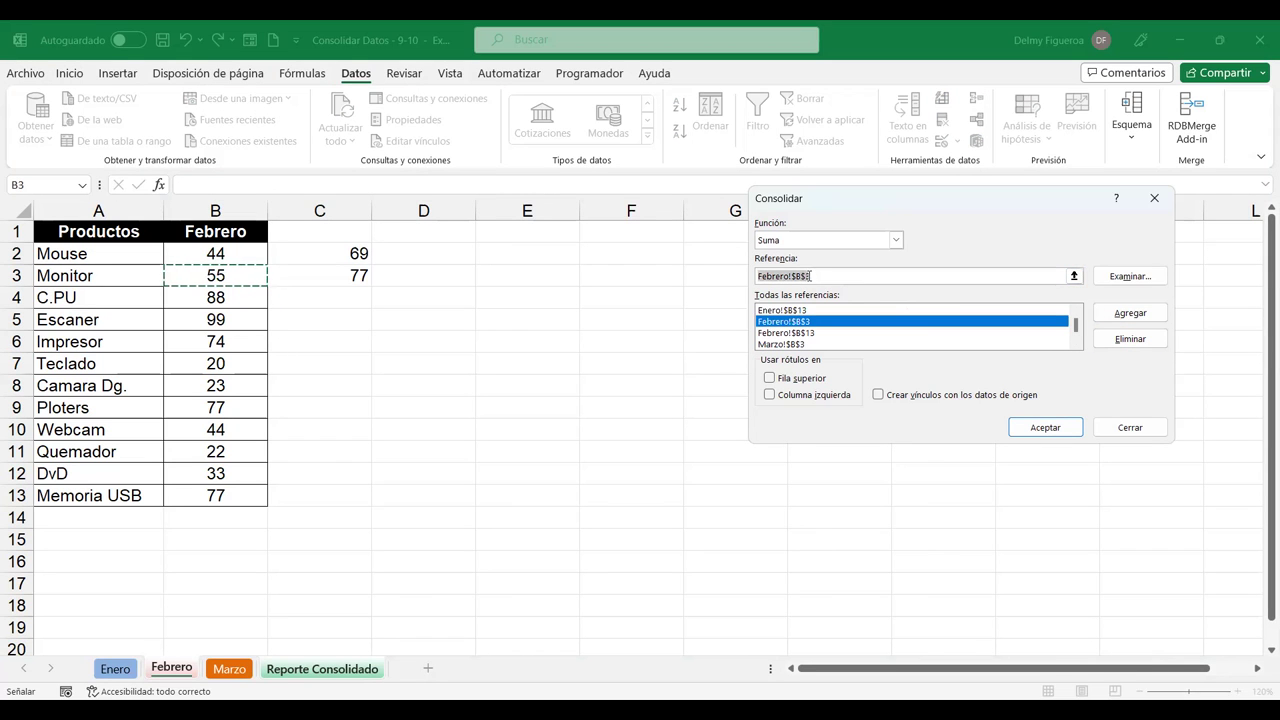
- Add January's Monitor reference Enero!$B$3 and run the consolidation into cell D5
click(116, 668)
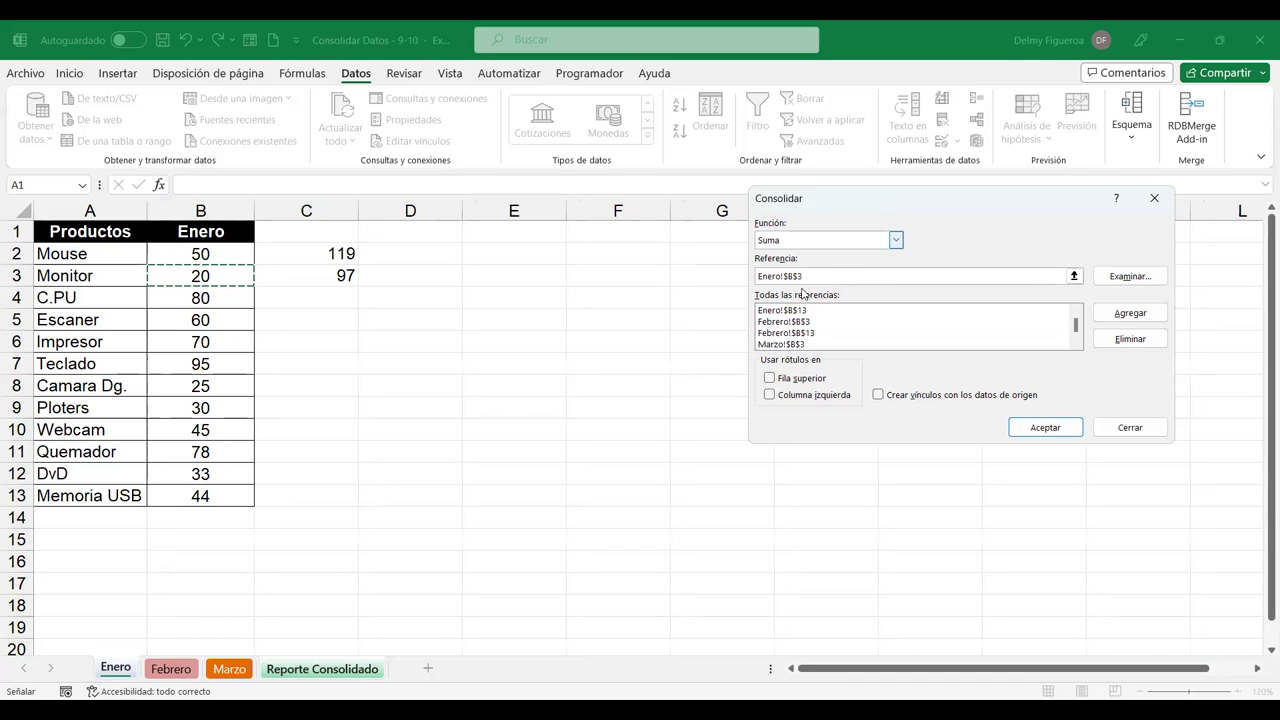
click(1122, 311)
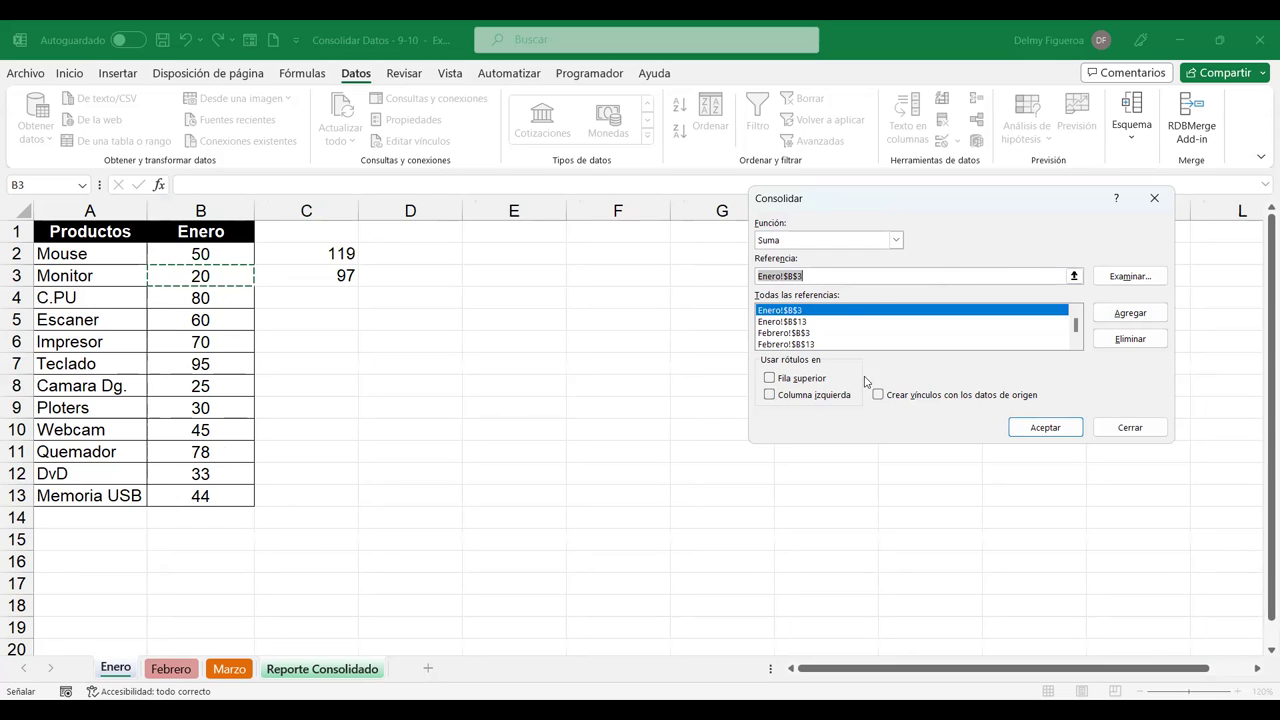
click(1034, 430)
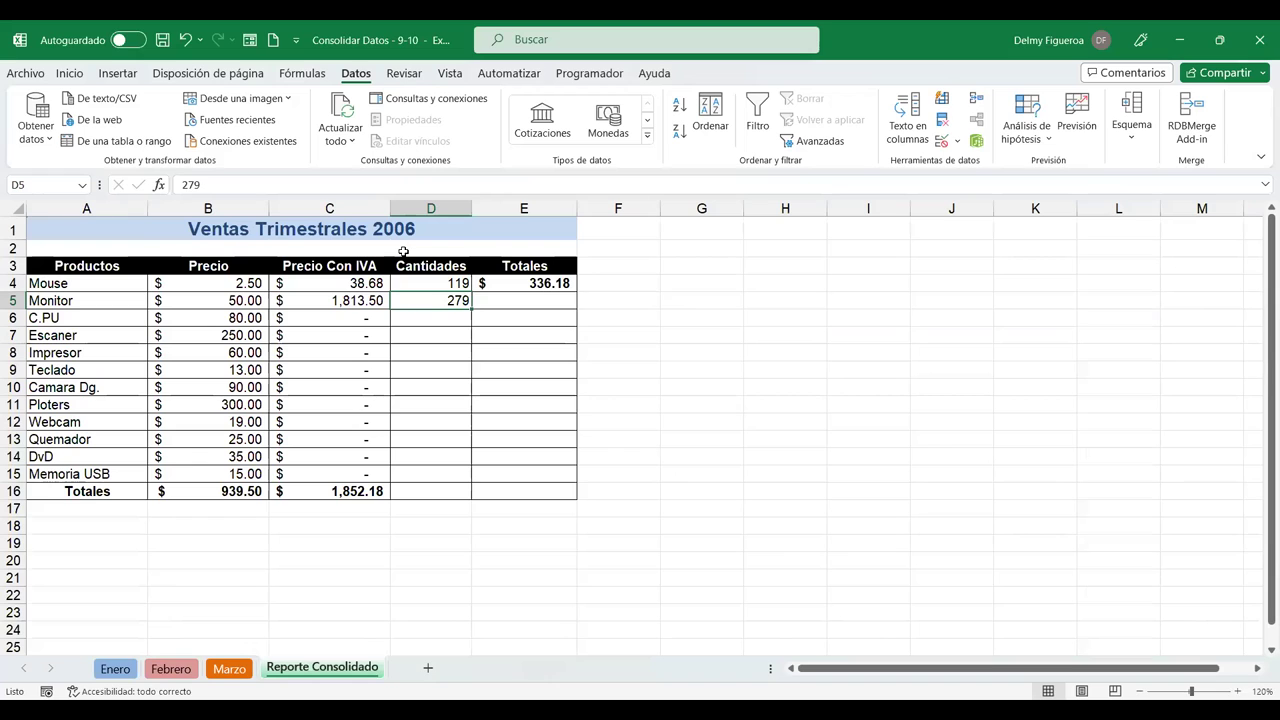
- Compare the consolidated Monitor quantity with the Marzo, Febrero and Enero sheets, and review the references listed in the Consolidate settings
click(229, 669)
click(321, 273)
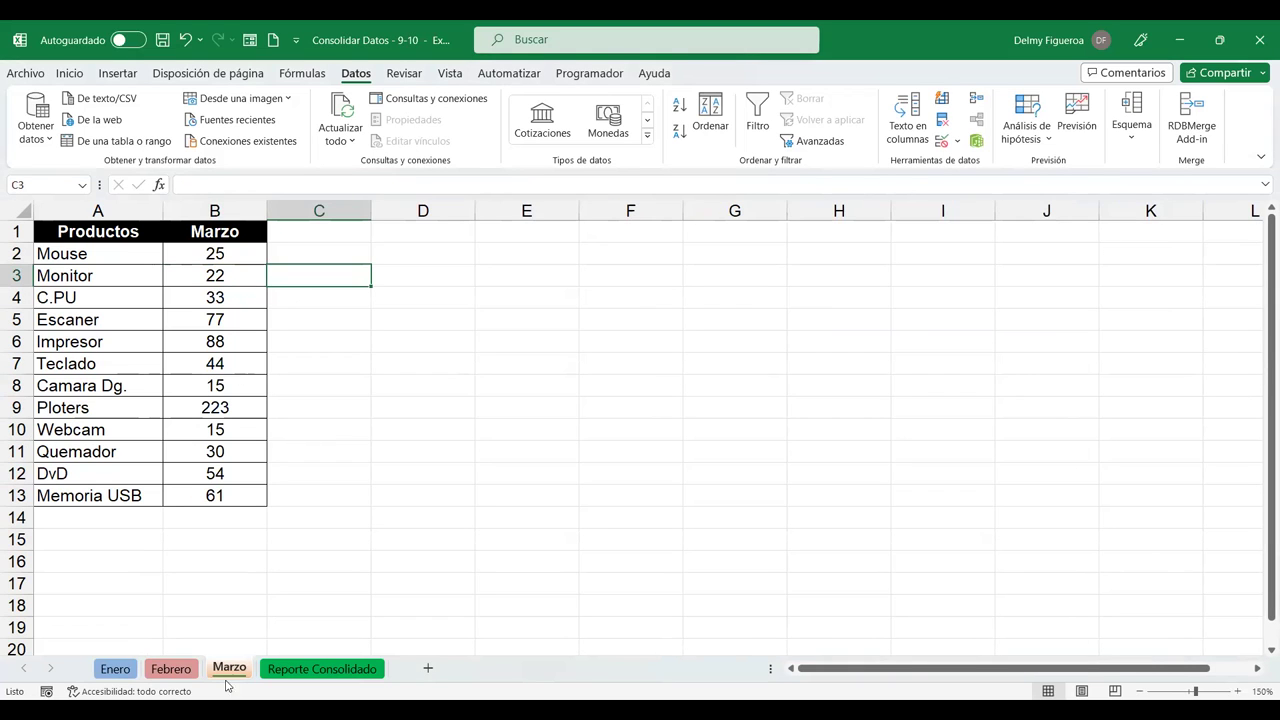
click(160, 670)
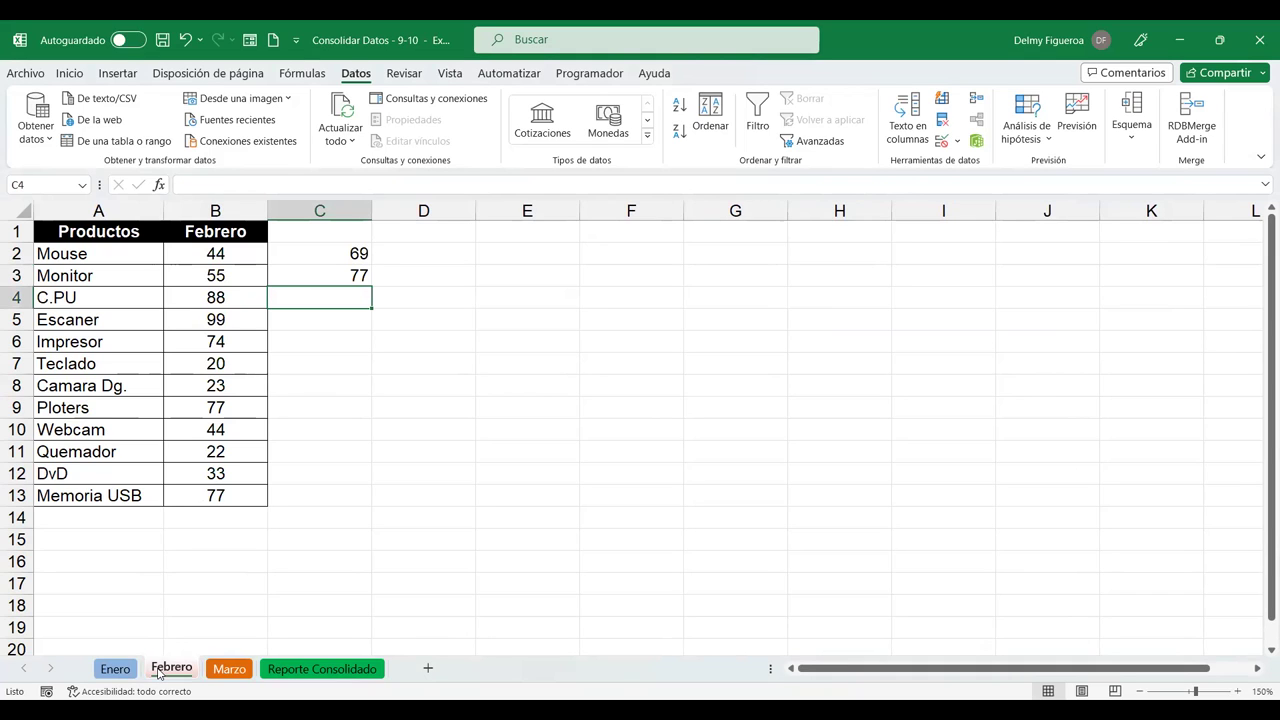
click(115, 669)
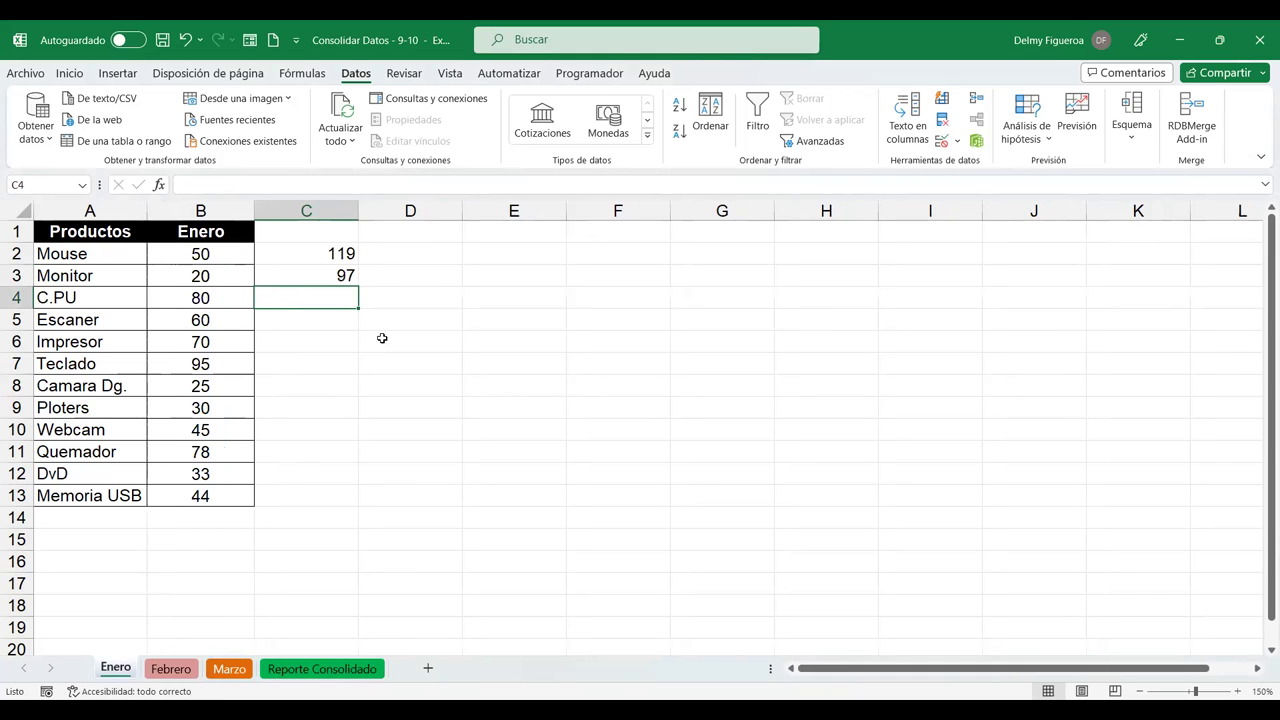
click(327, 281)
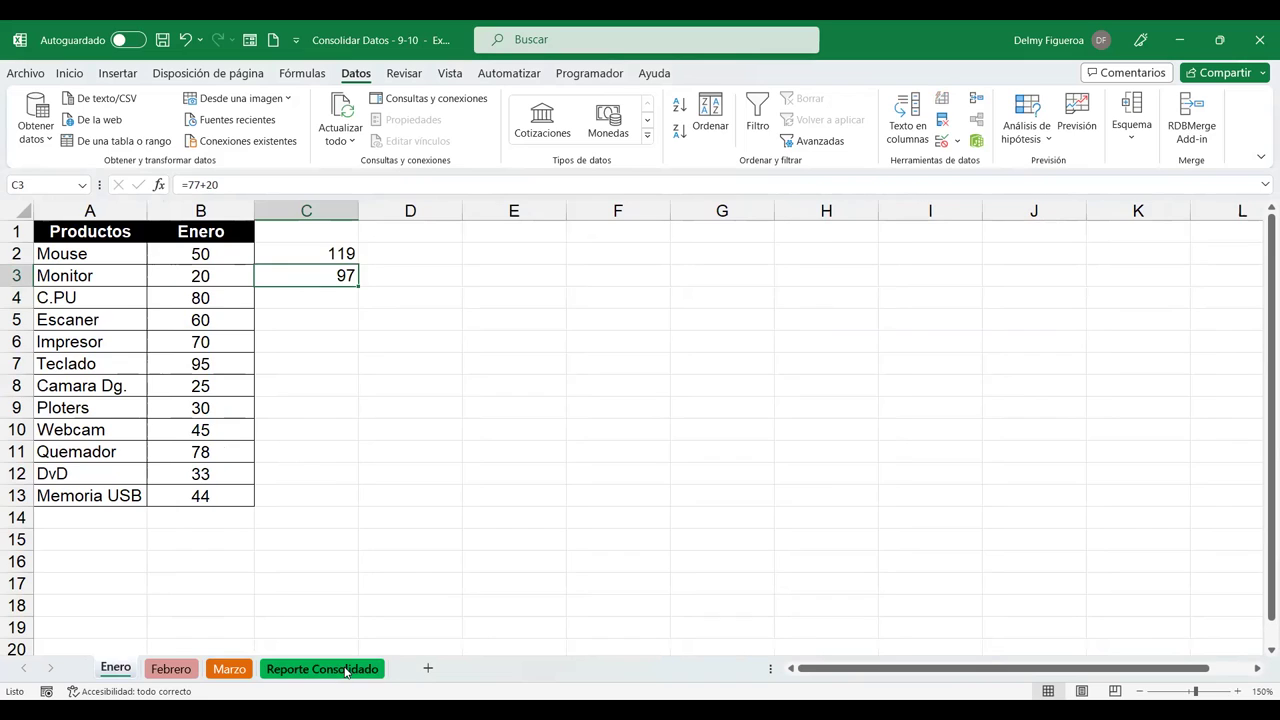
click(322, 668)
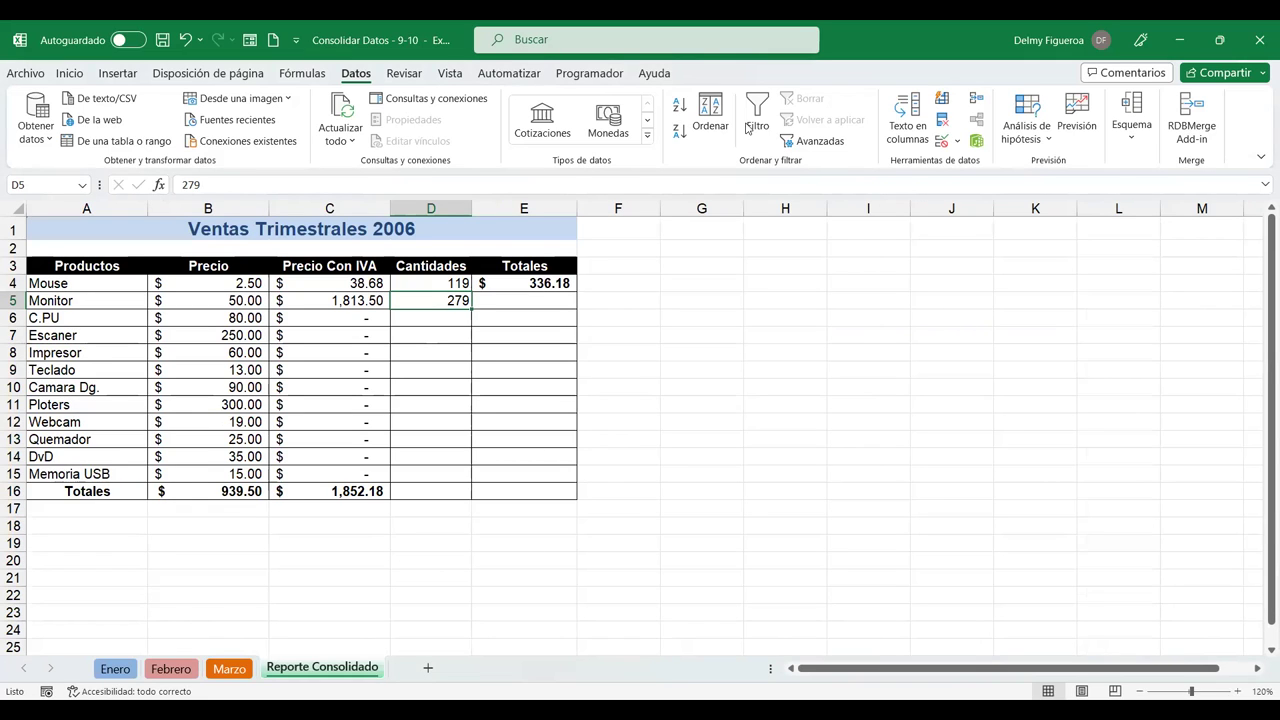
click(979, 102)
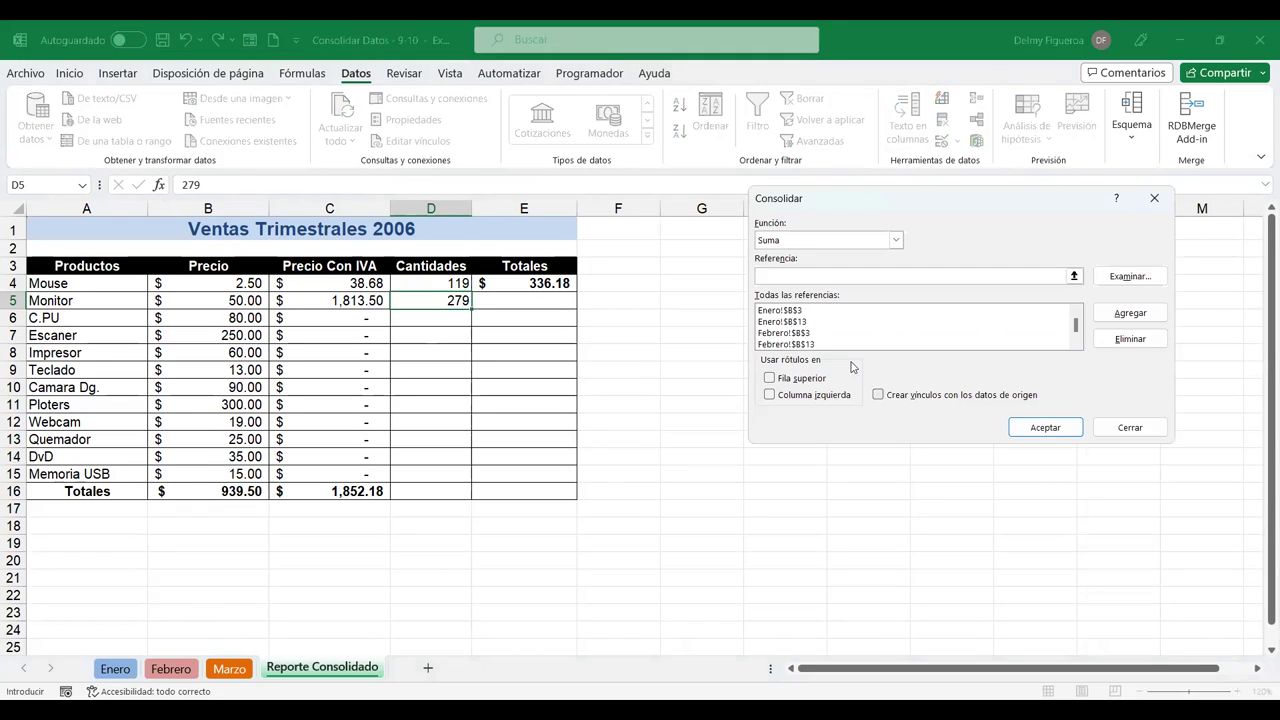
click(1127, 428)
- Add the Memoria USB quantities of March and February by entering +61+77 in cell C13 of the Febrero sheet
click(229, 668)
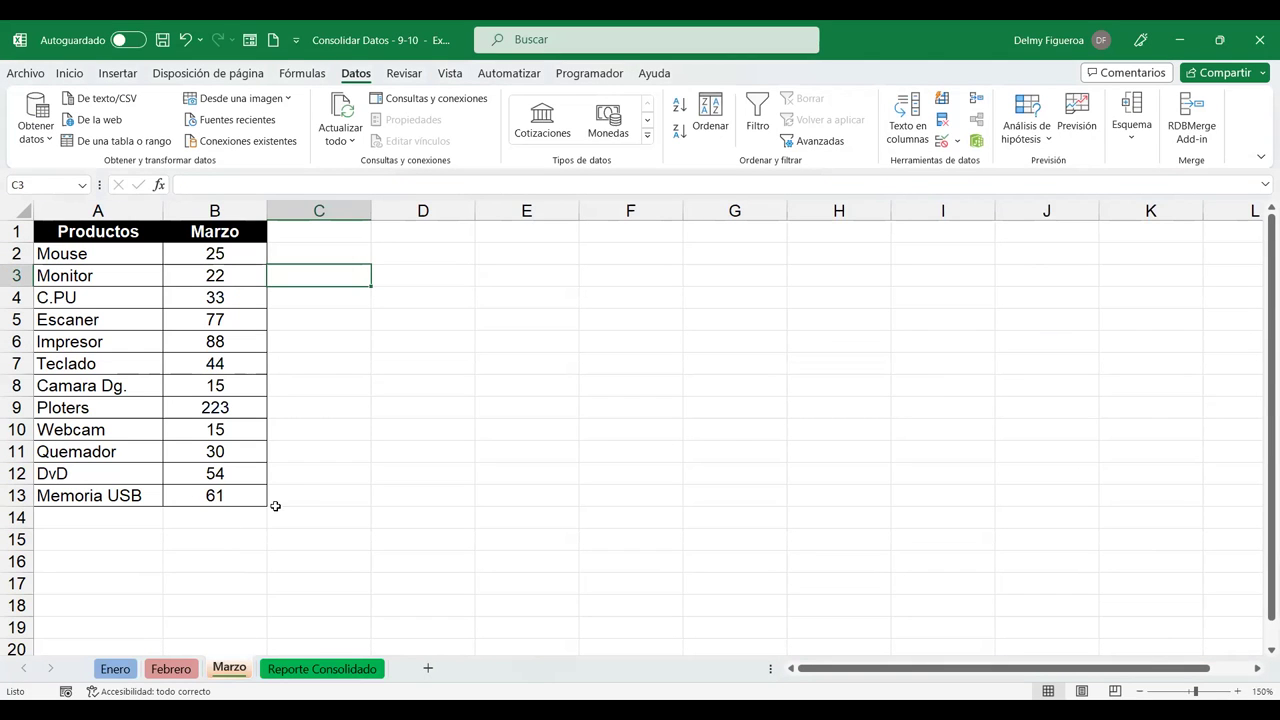
click(311, 493)
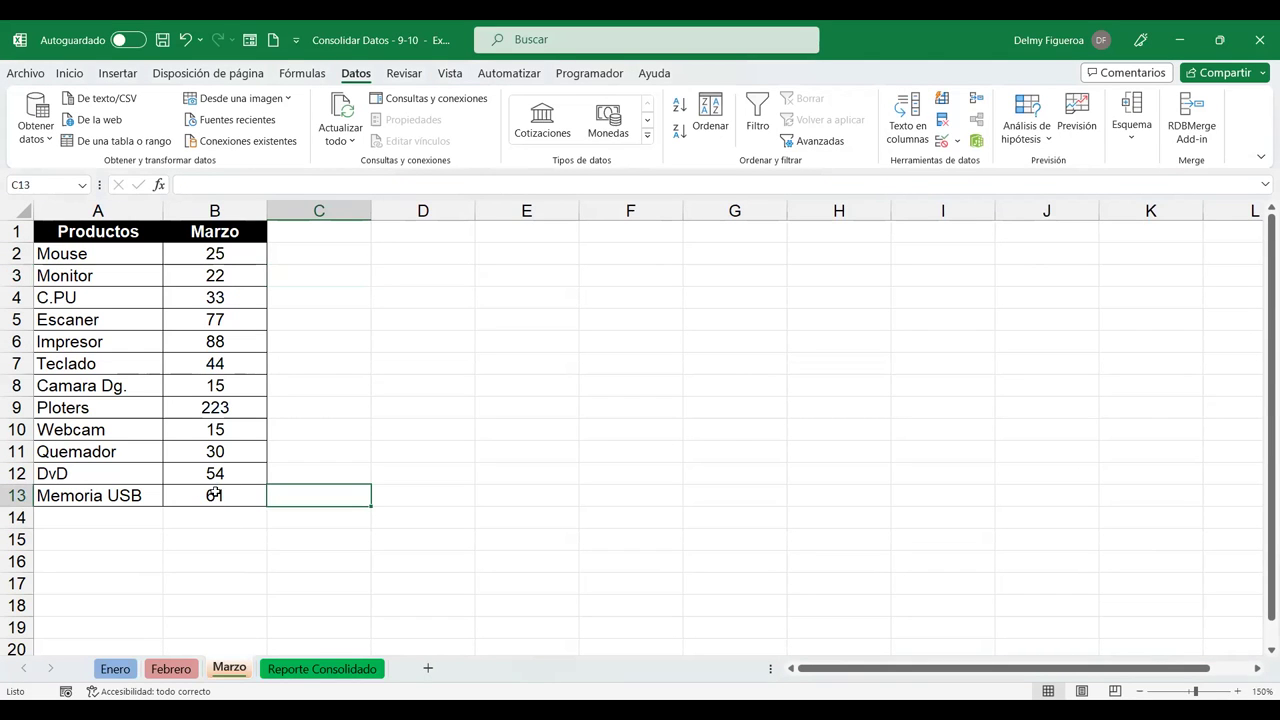
click(172, 668)
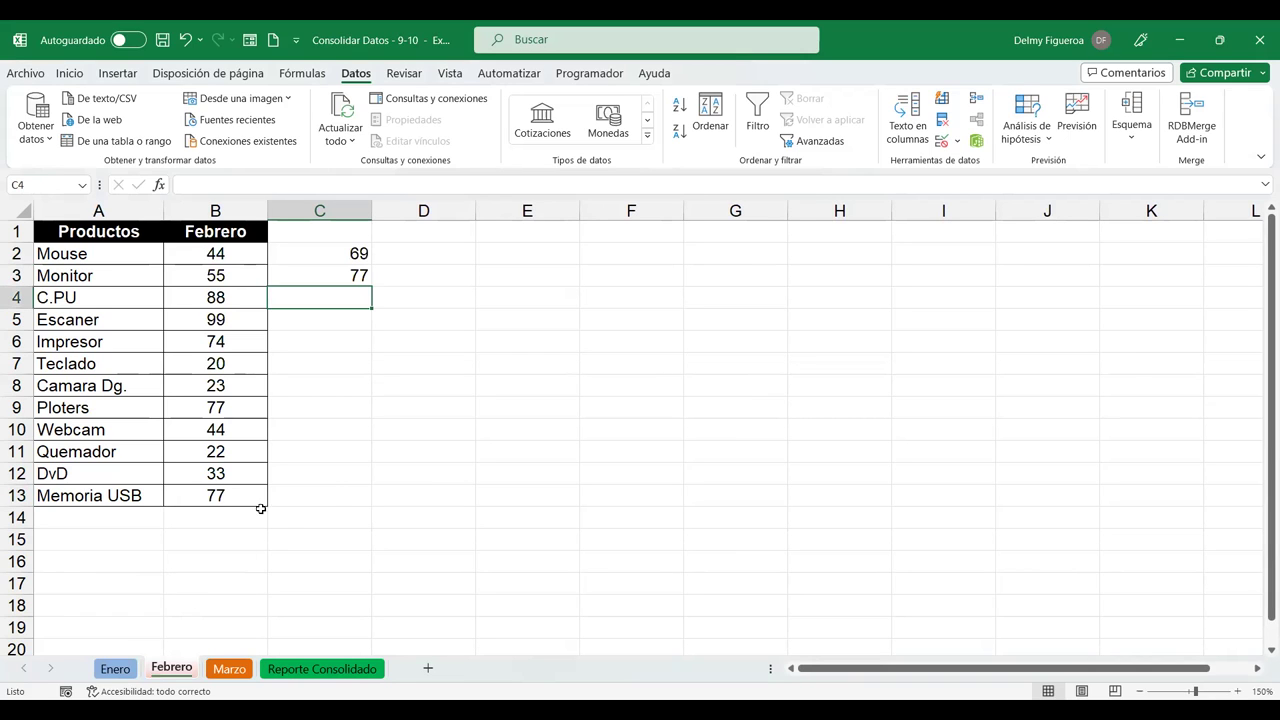
click(335, 491)
text(+61+)
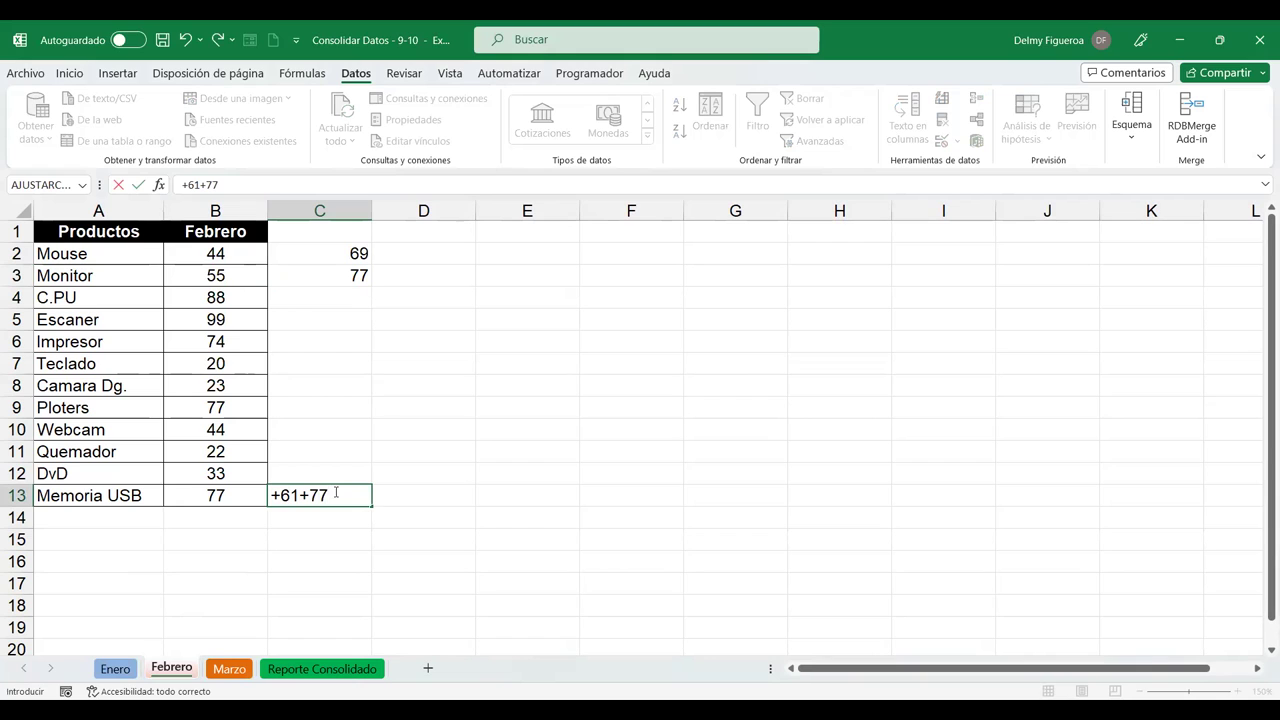
text(77)
key(Return)
- In the Enero sheet, enter +138+44 in cell C13 for Memoria USB and +182+97 in cell C14 to add the Monitor sum
key(ctrl+Page_Up)
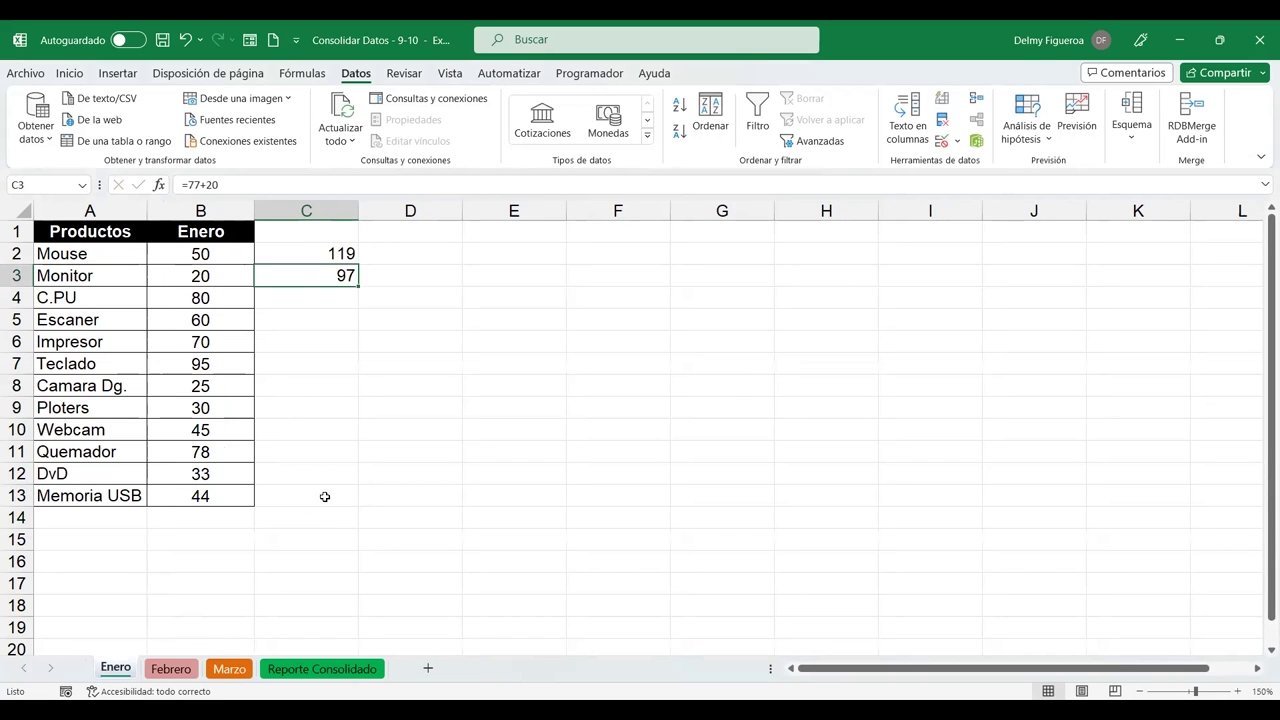
click(325, 497)
text(+138+44)
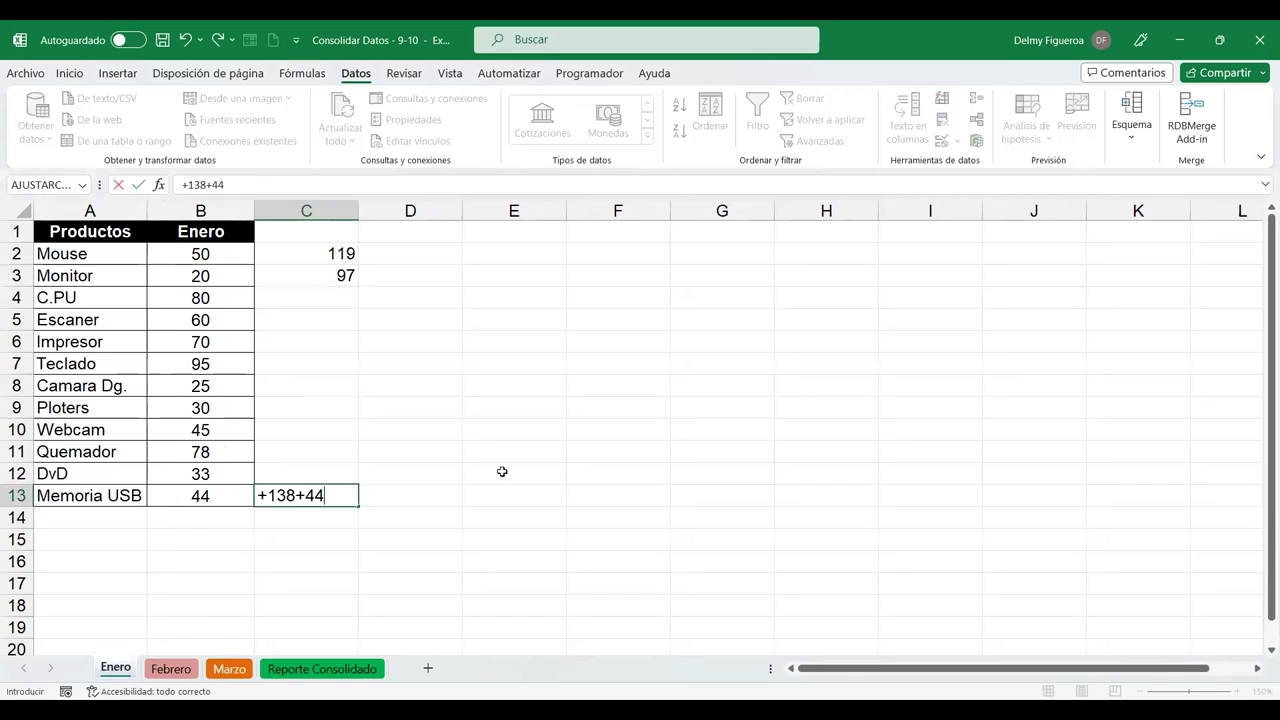
key(Return)
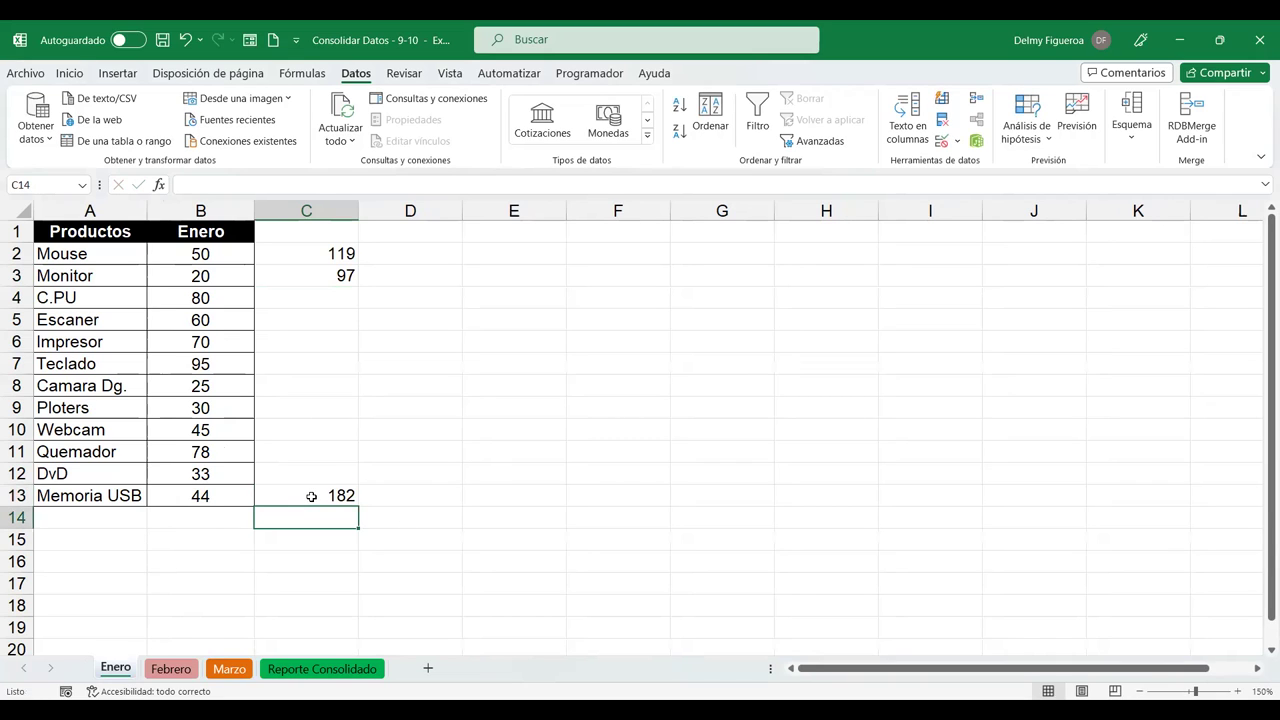
text(+182+97)
key(Return)
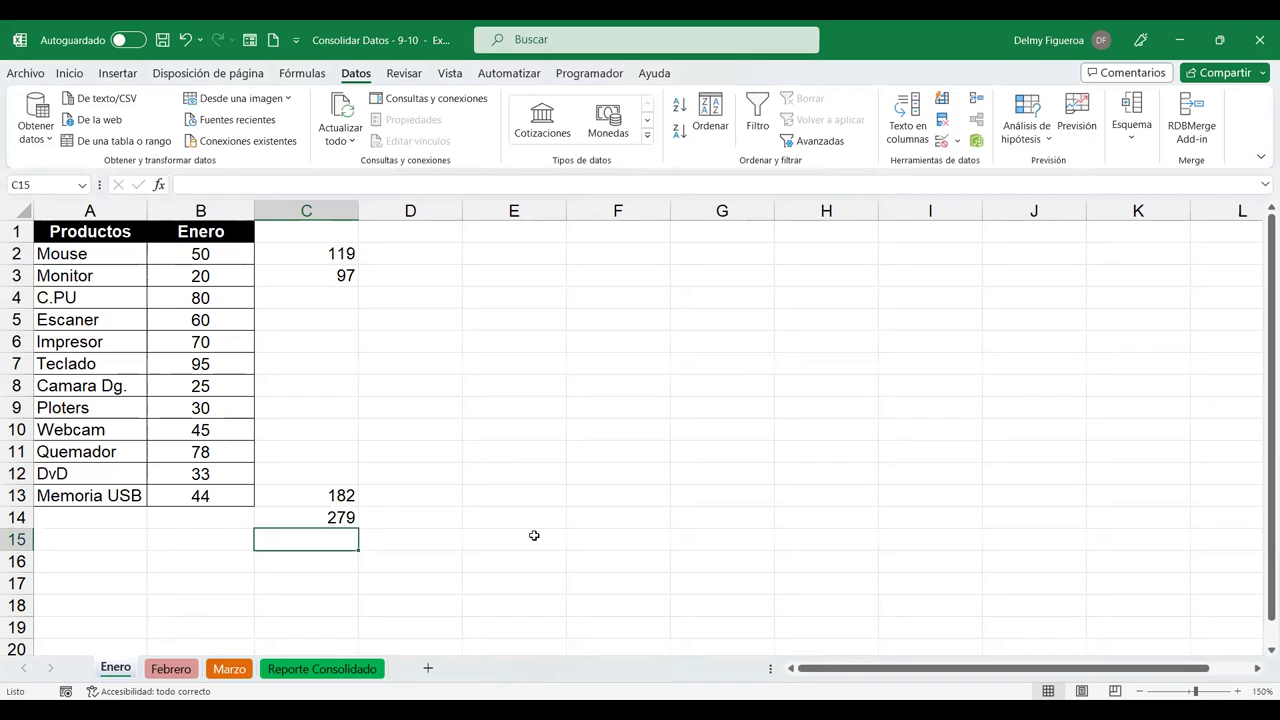
- Reopen the Consolidate settings for cell D5 of the Reporte Consolidado sheet and remove the leftover reference Febrero!$B$13
click(322, 668)
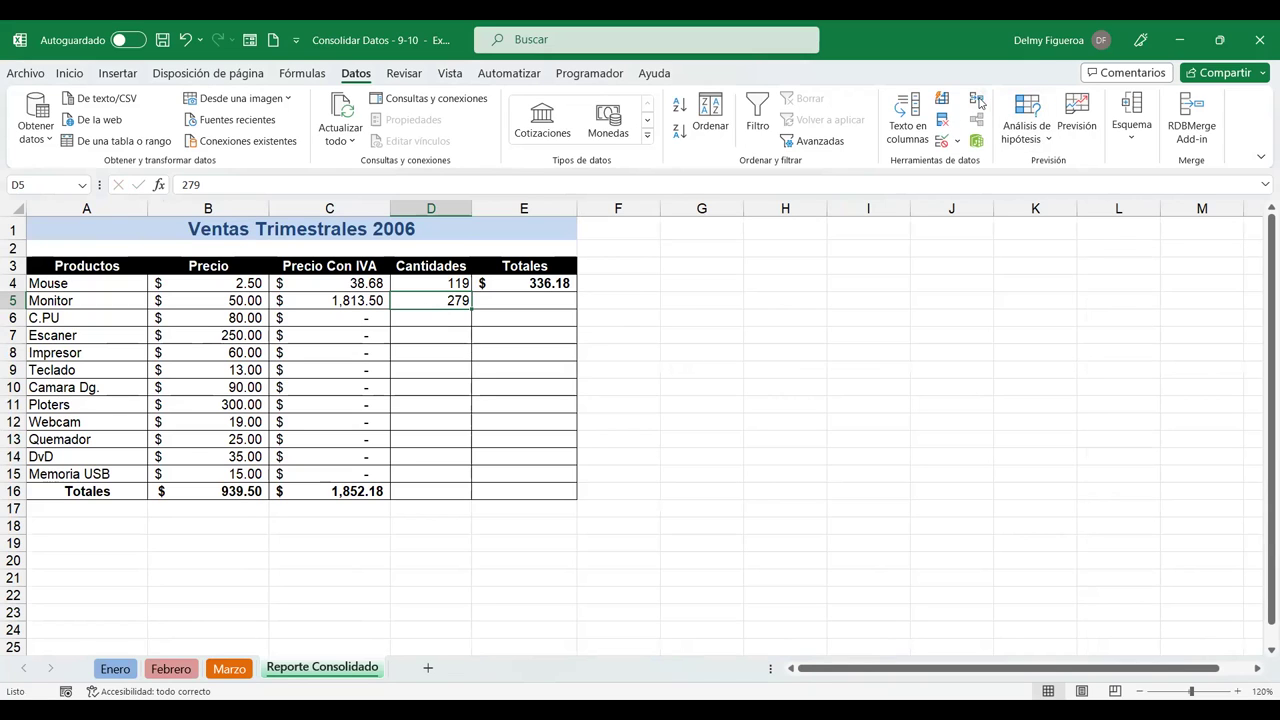
click(970, 108)
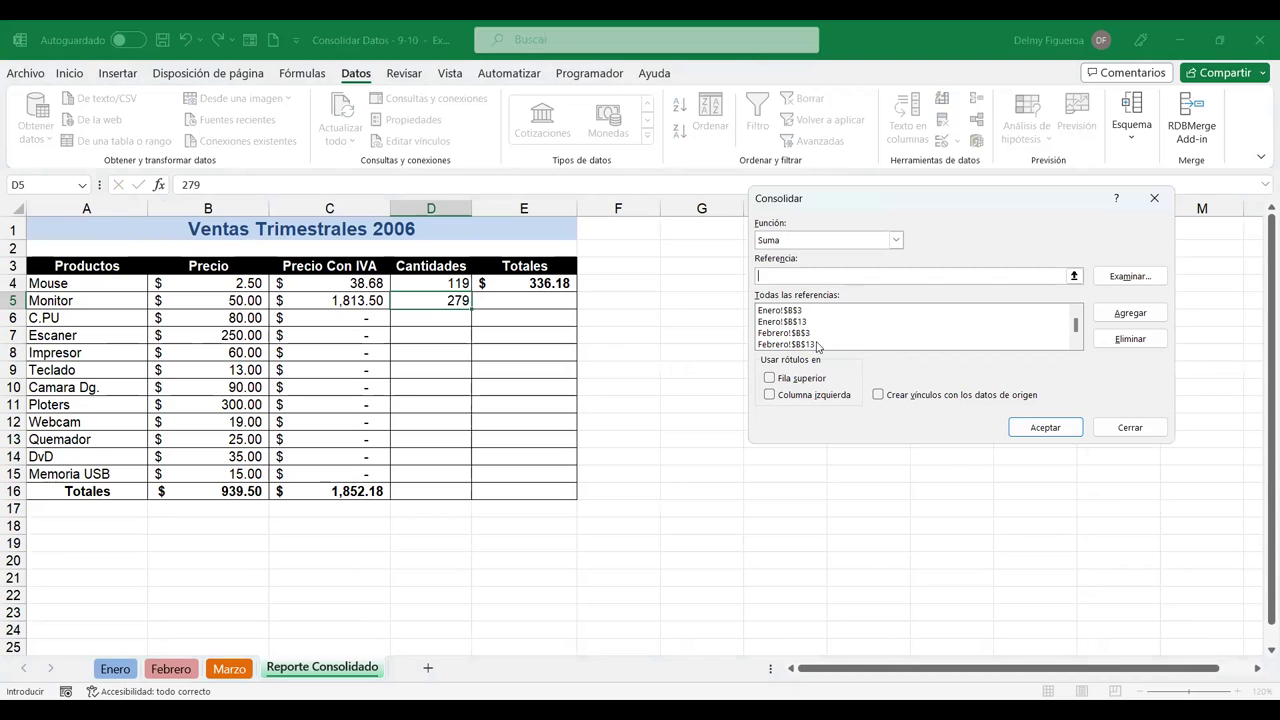
click(801, 344)
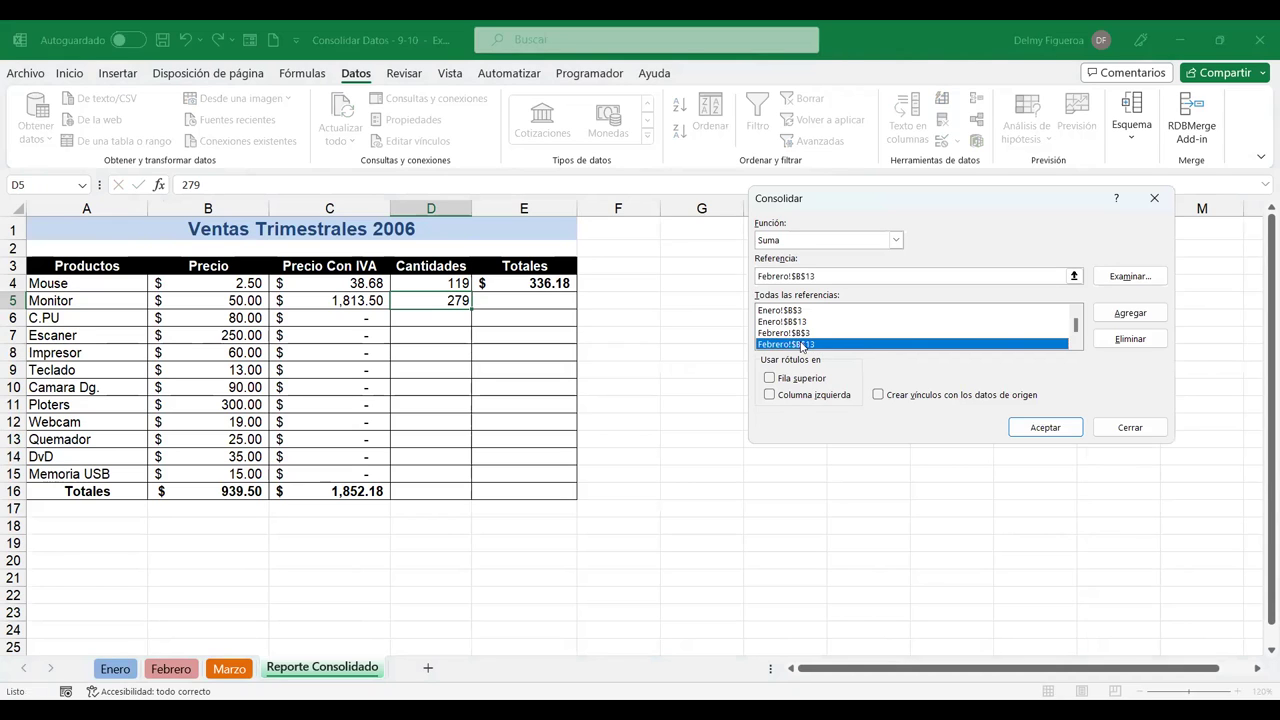
scroll(803, 340, down, 1)
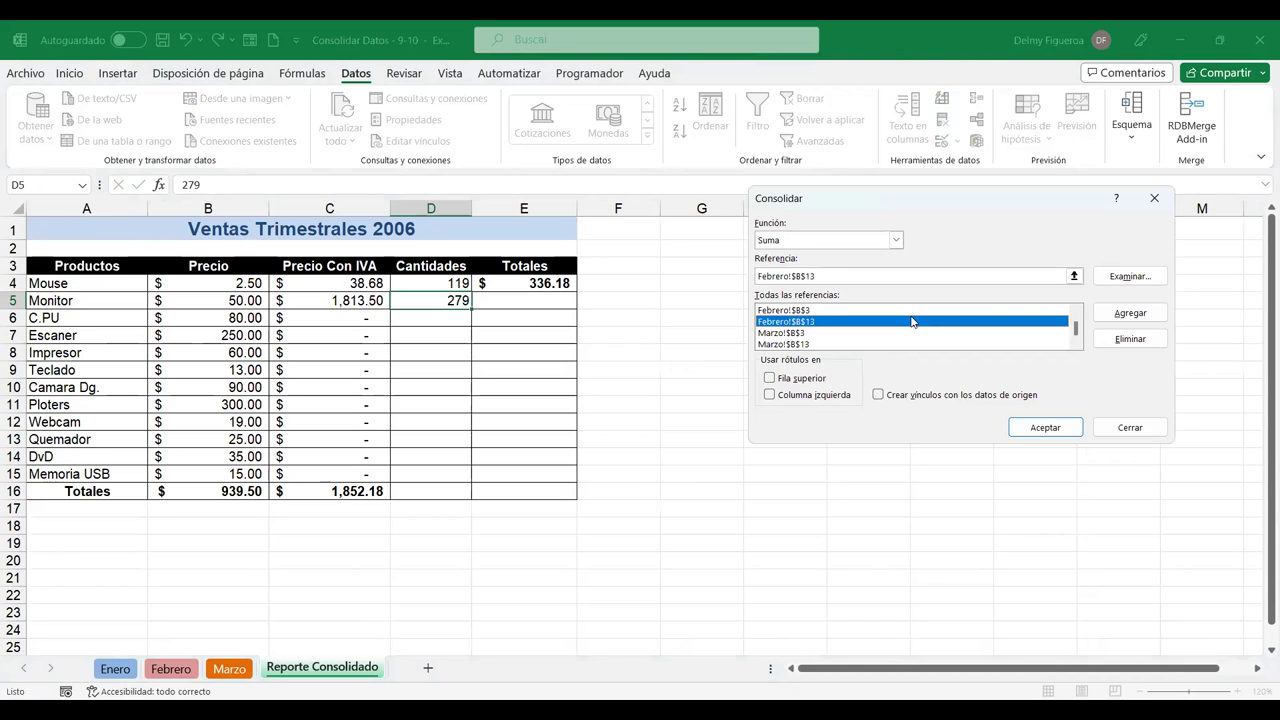
click(1146, 340)
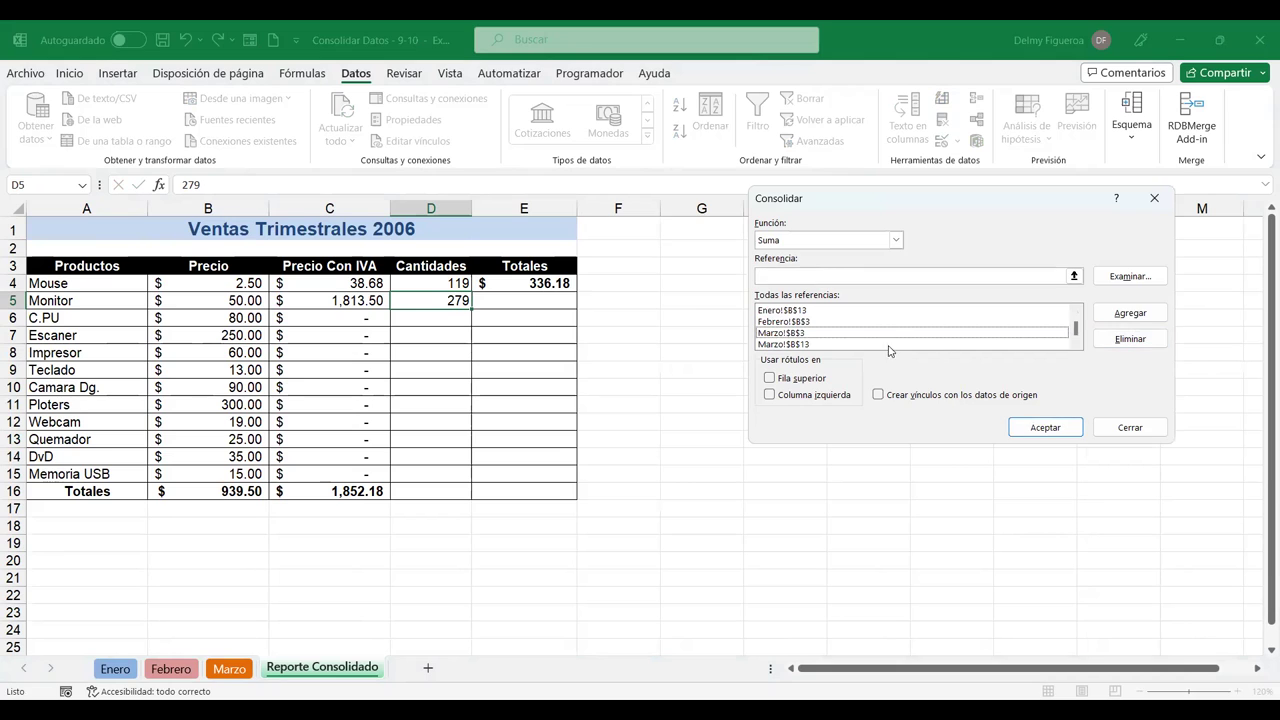
- Remove the leftover references Marzo!$B$13 and Enero!$B$13, apply the consolidation to cell D5, and check the remaining references
click(806, 345)
click(1146, 342)
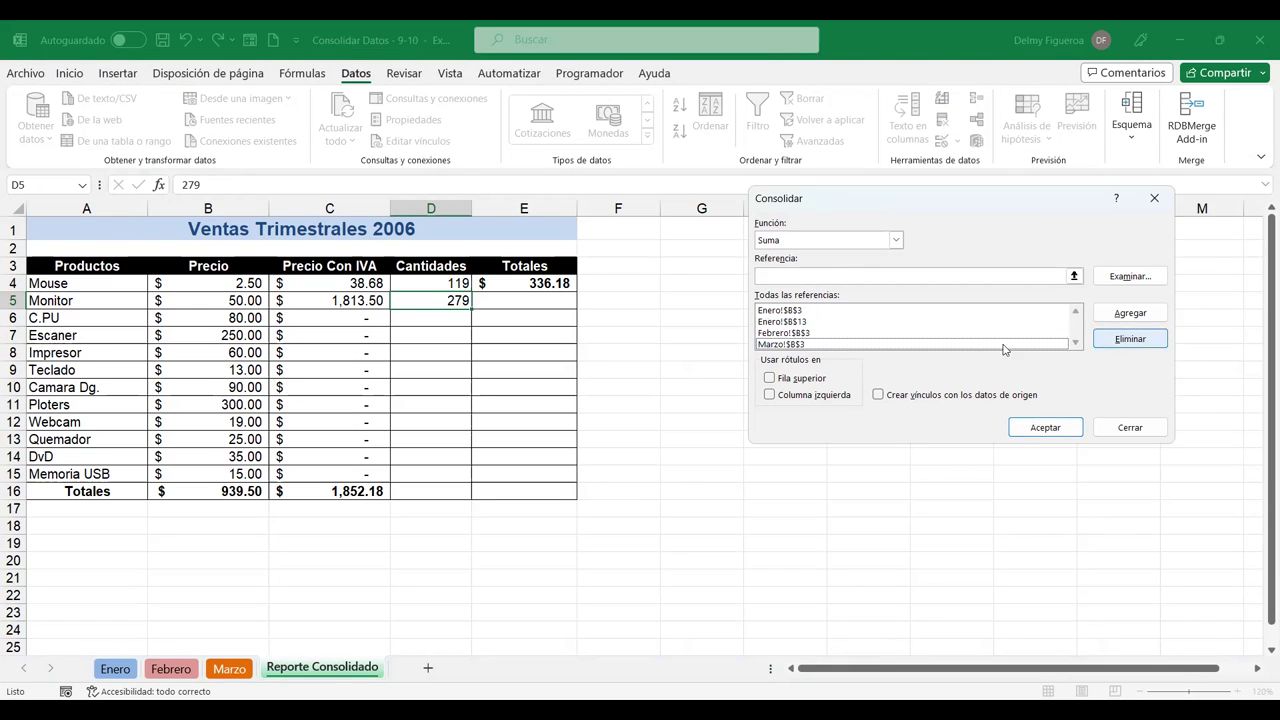
click(785, 321)
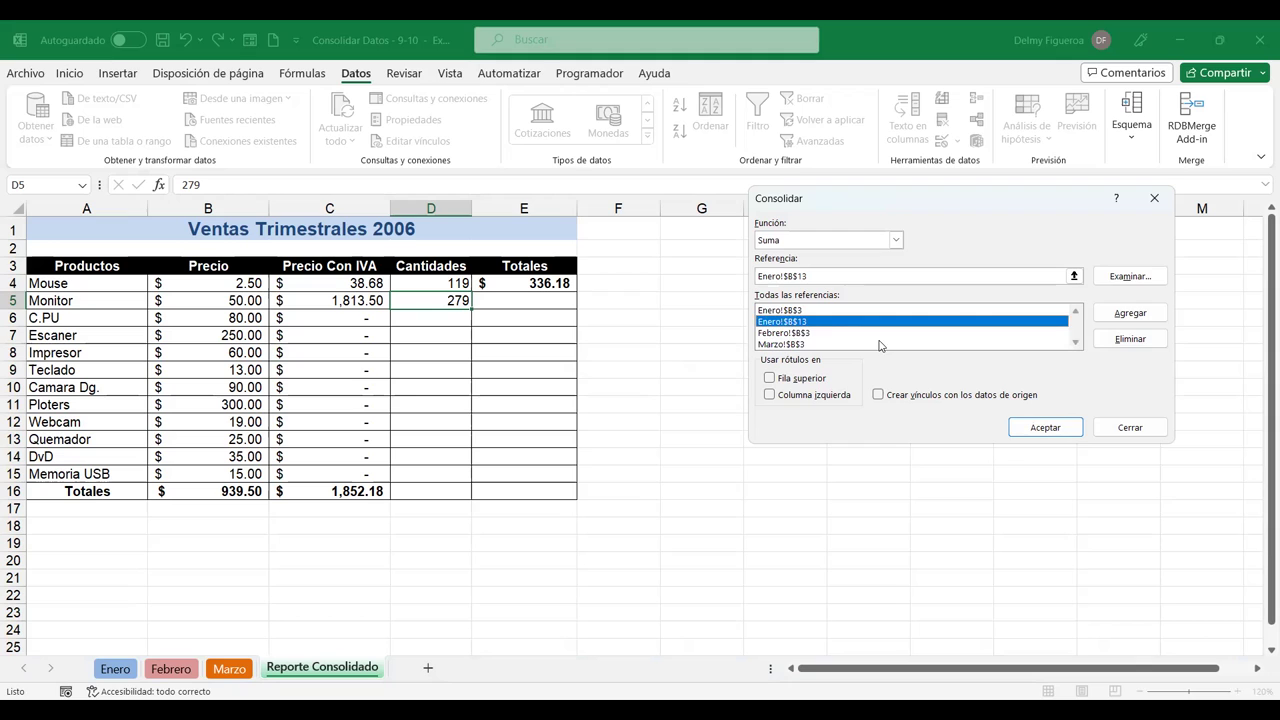
click(1146, 340)
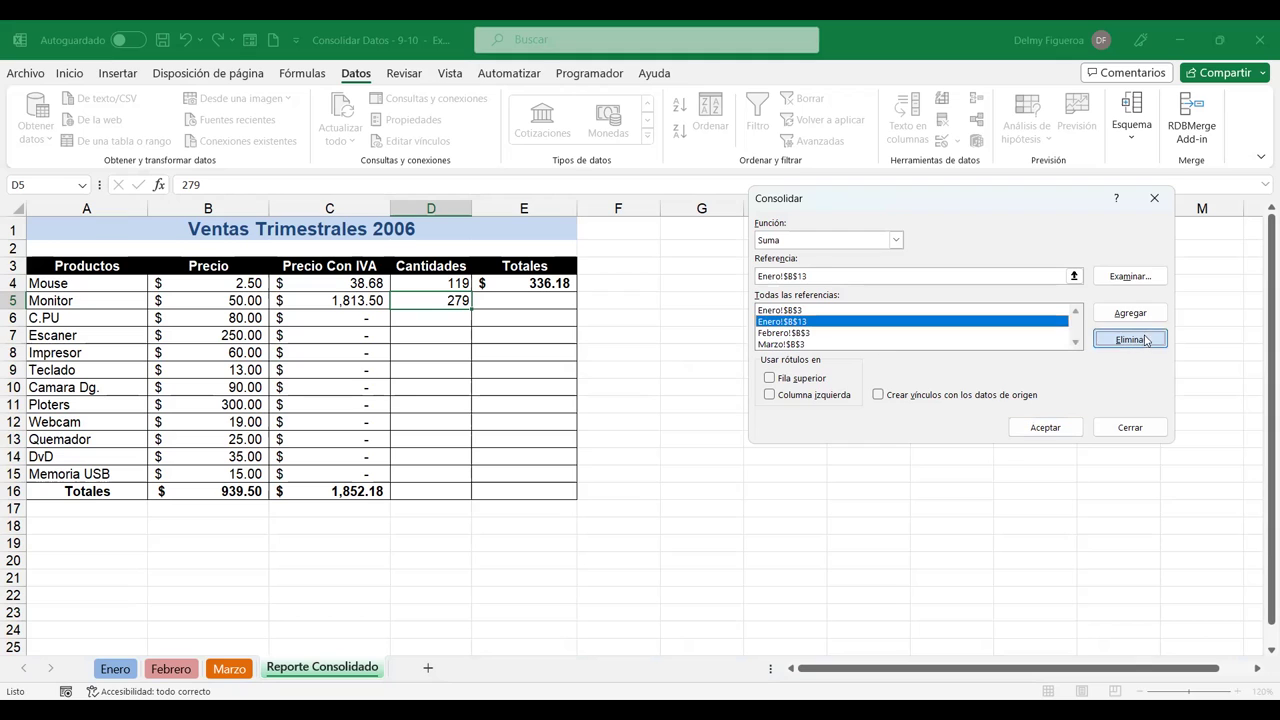
click(1030, 427)
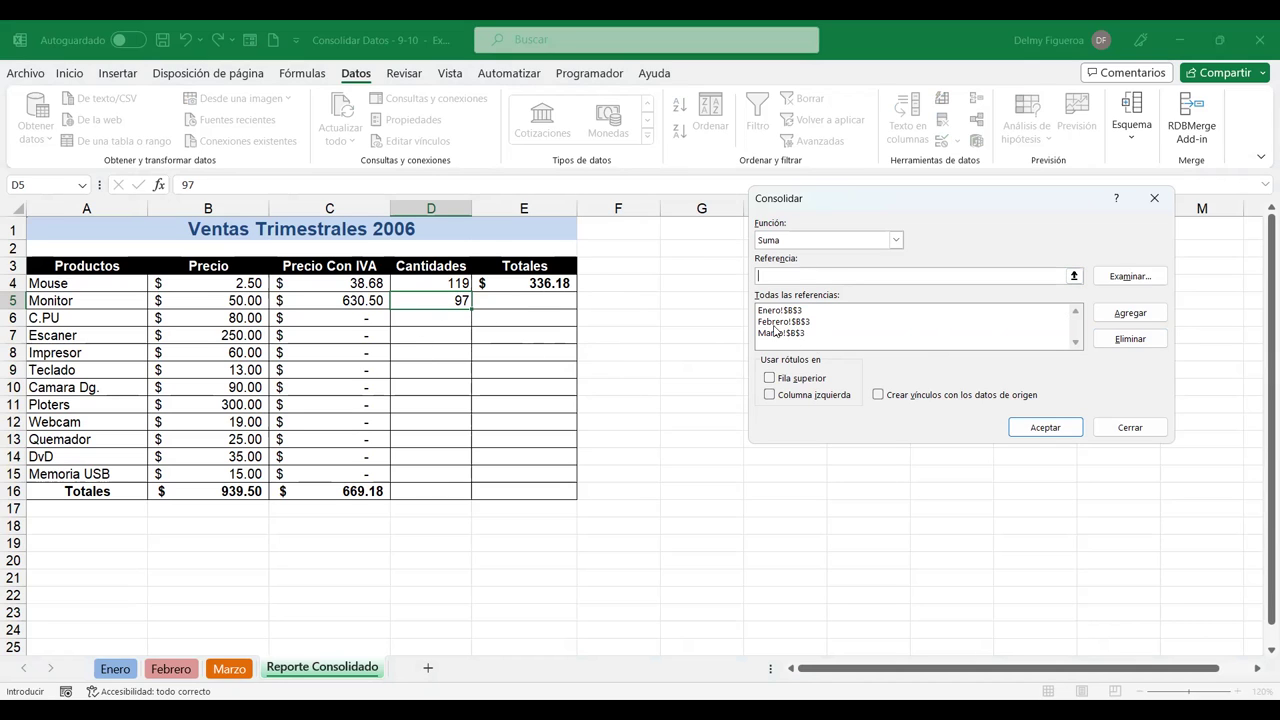
click(1130, 427)
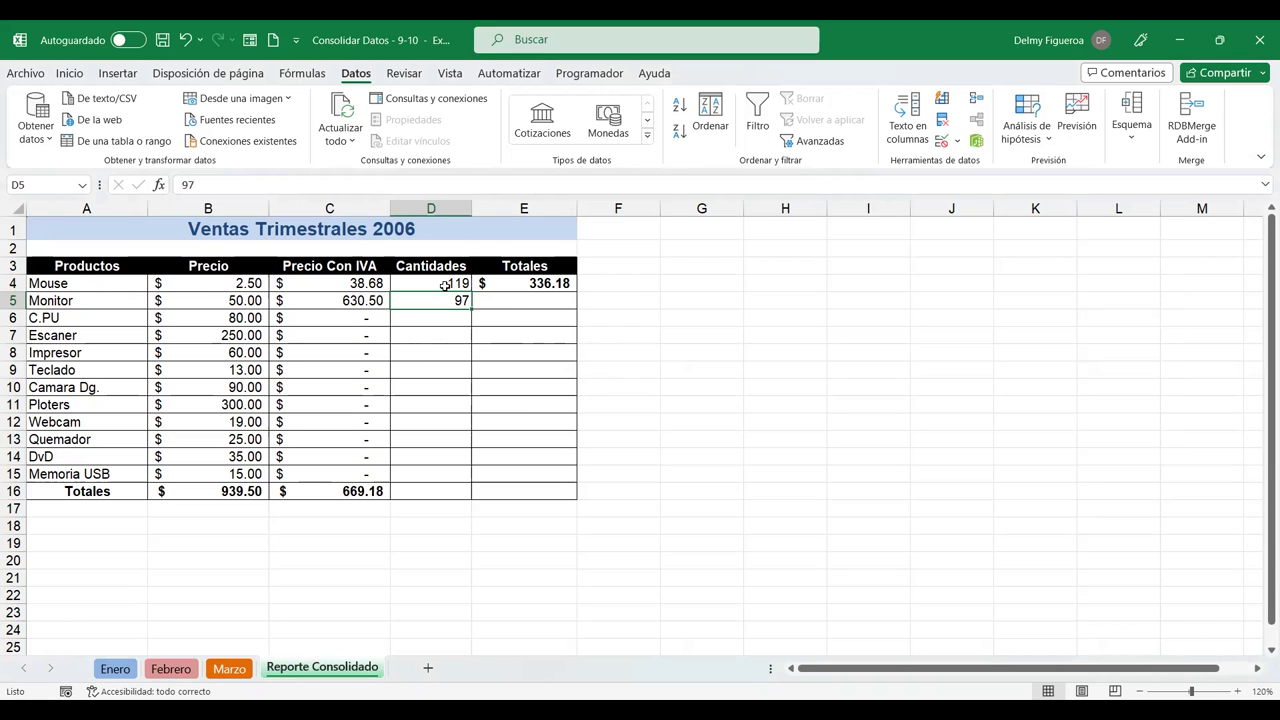
- Clear the quantities in cells D4:D6 of the Cantidades column in the Reporte Consolidado sheet
drag(447, 283, 438, 318)
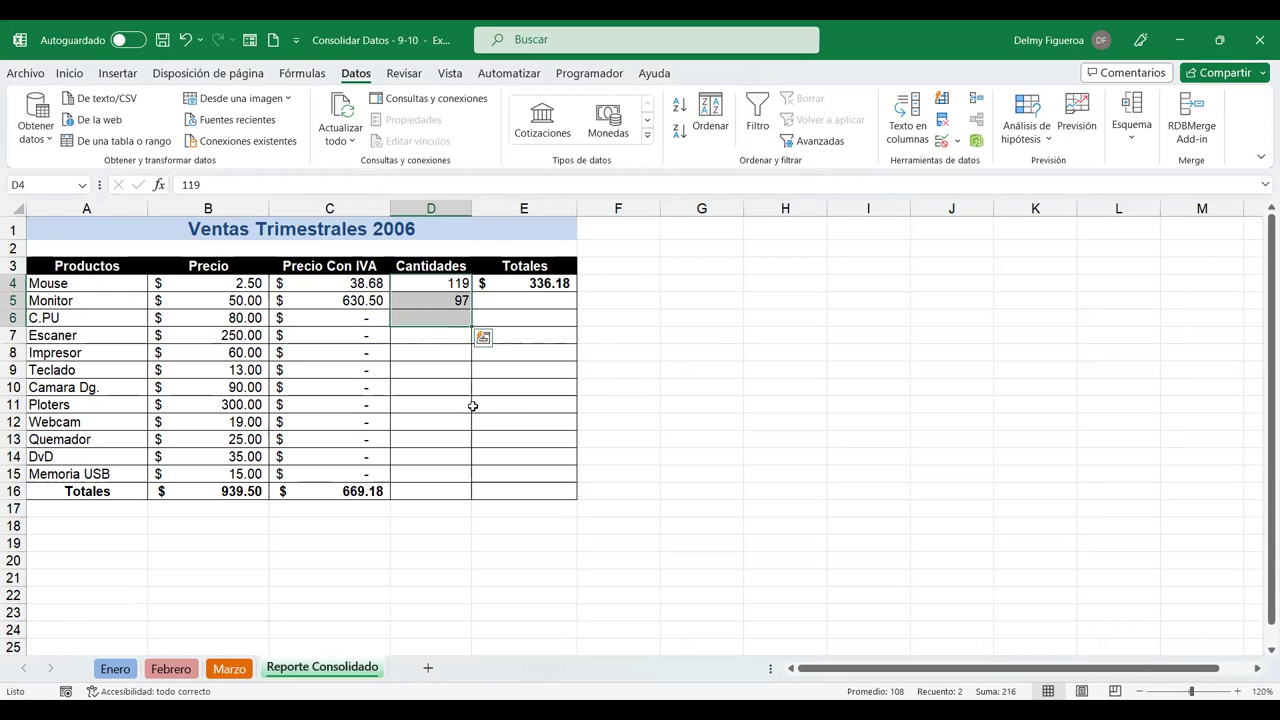
key(Delete)
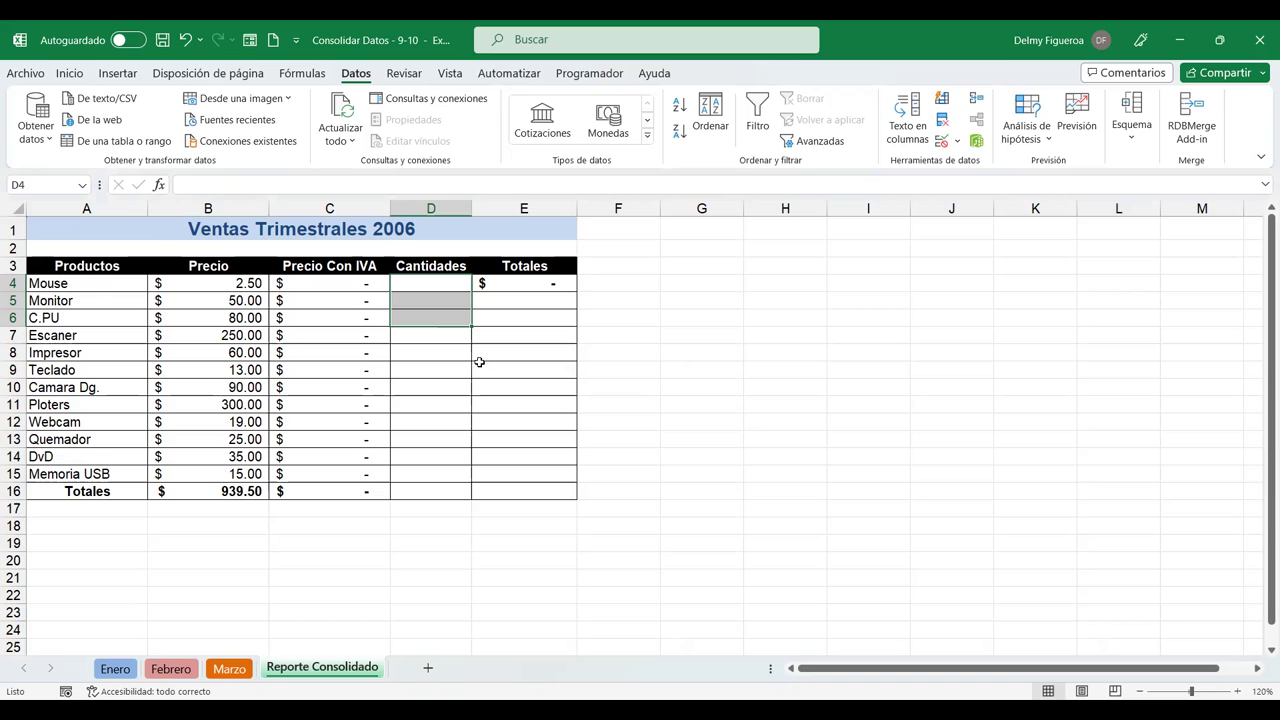
click(607, 279)
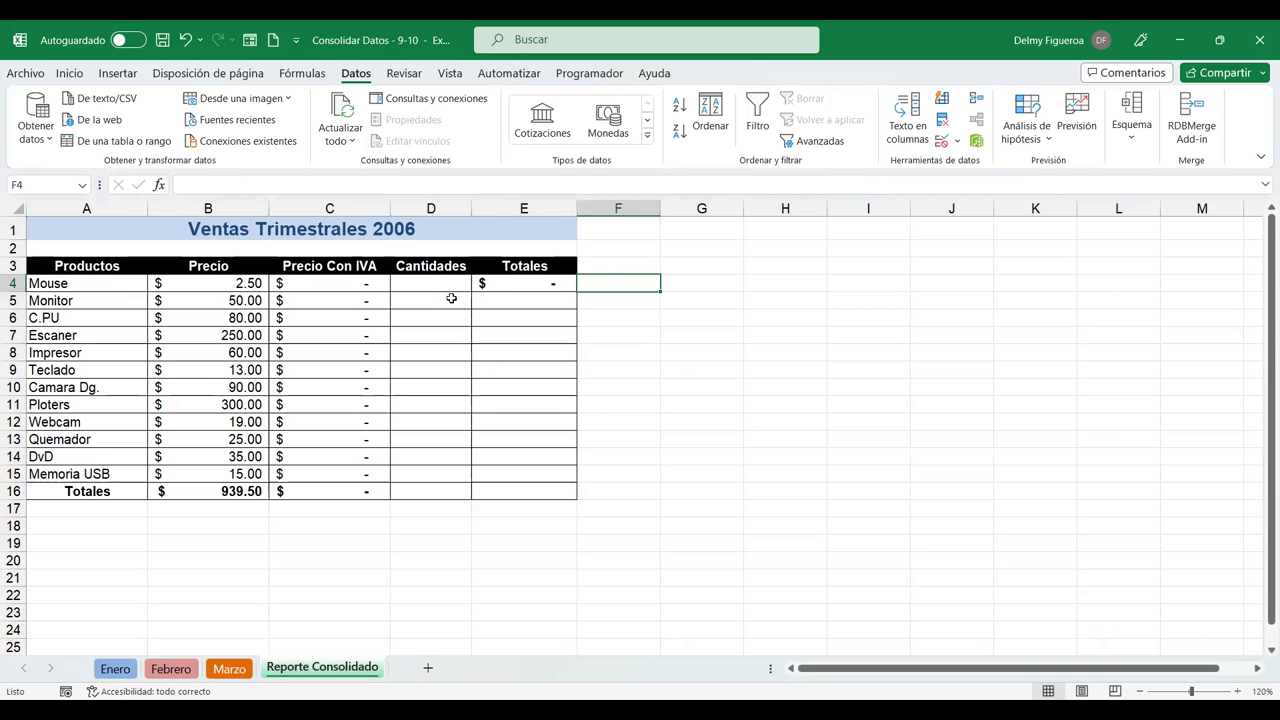
- Compare the product list and its order in the Reporte Consolidado sheet with the lists in the Marzo, Febrero and Enero sheets
drag(100, 282, 103, 474)
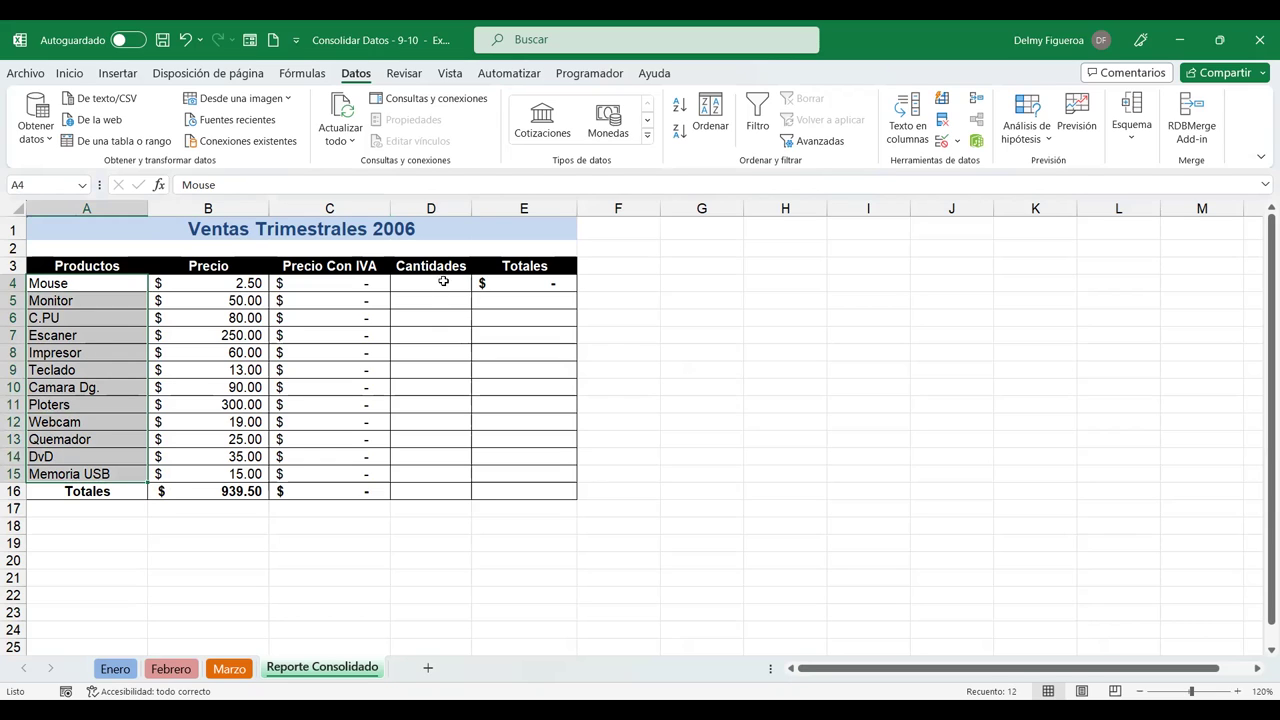
click(440, 284)
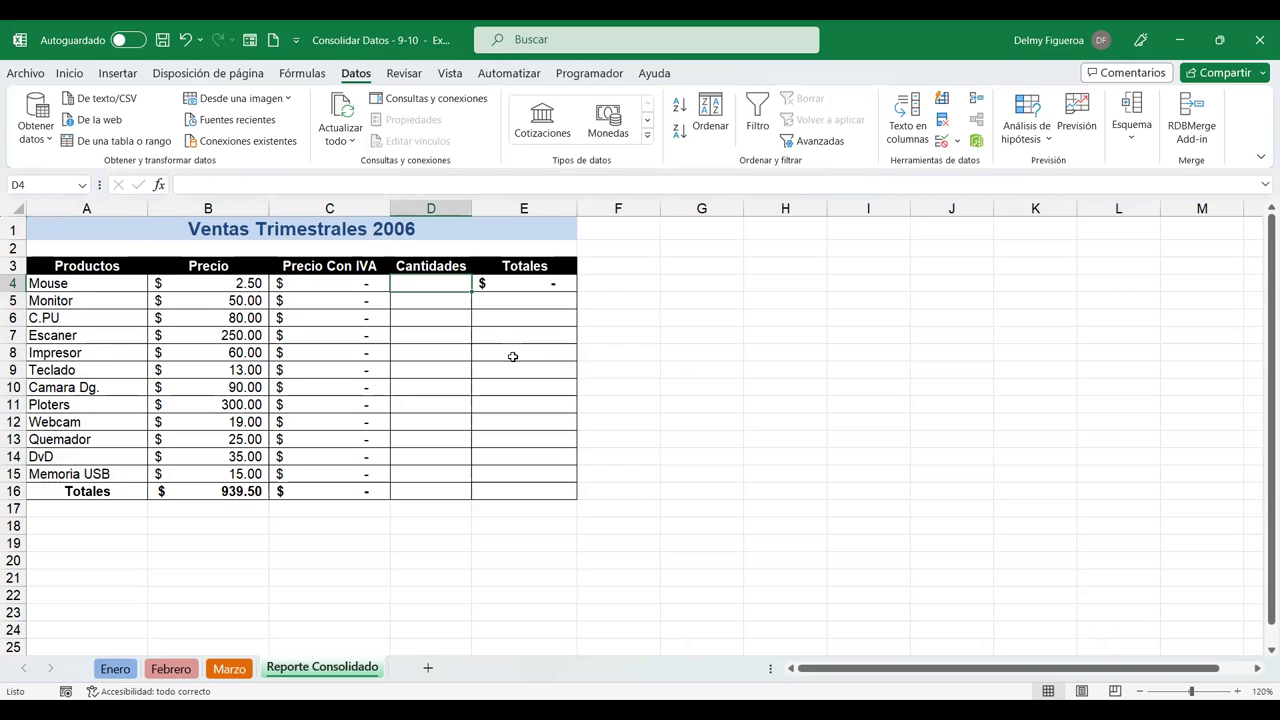
drag(426, 283, 414, 474)
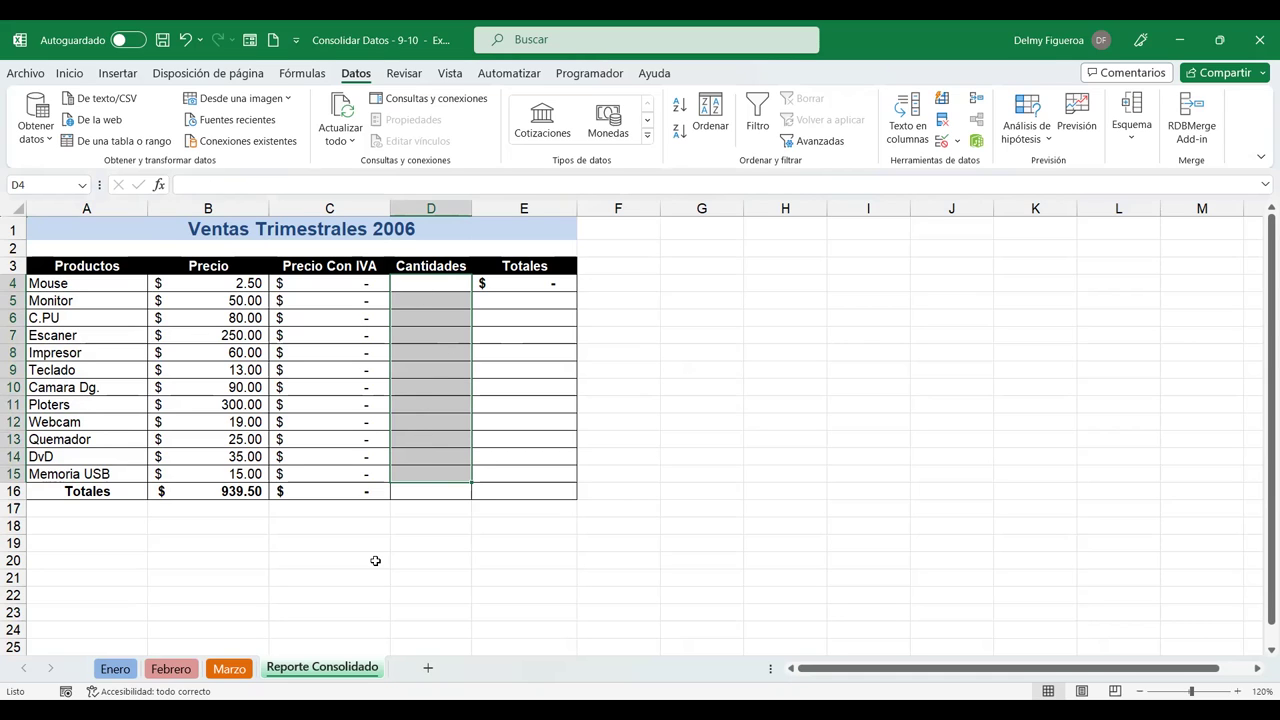
click(229, 669)
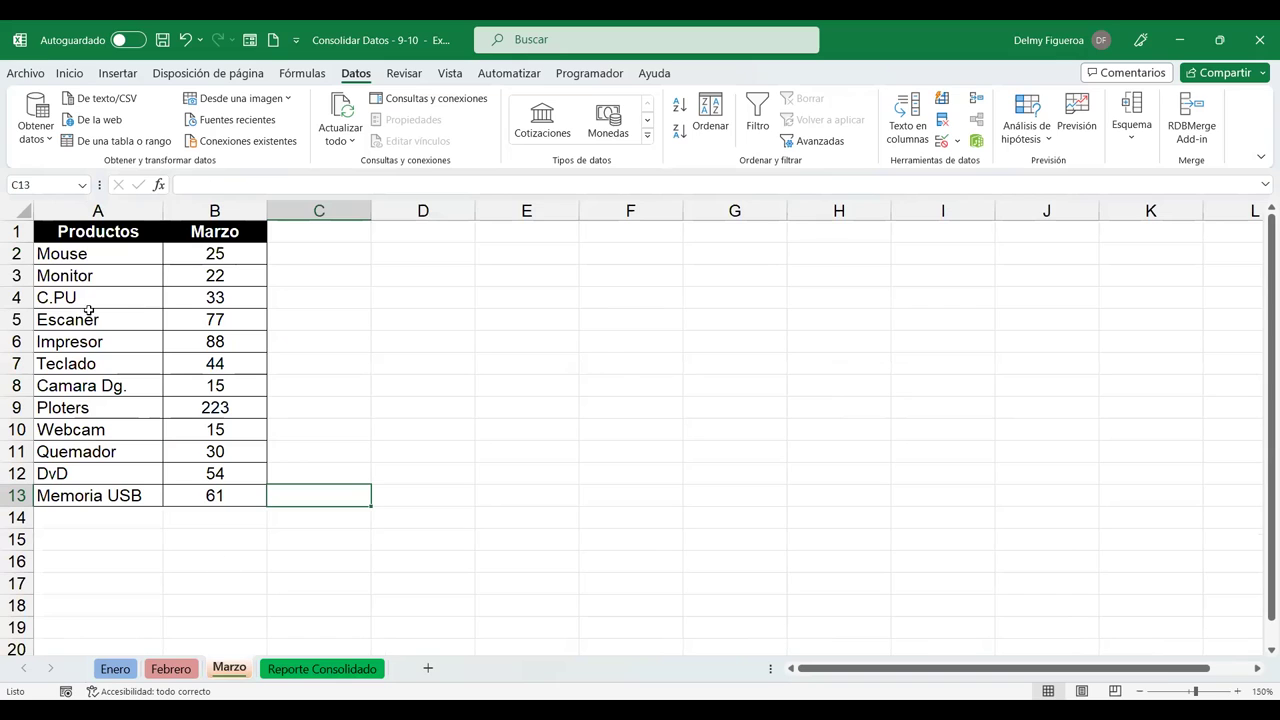
click(172, 669)
click(115, 669)
click(514, 253)
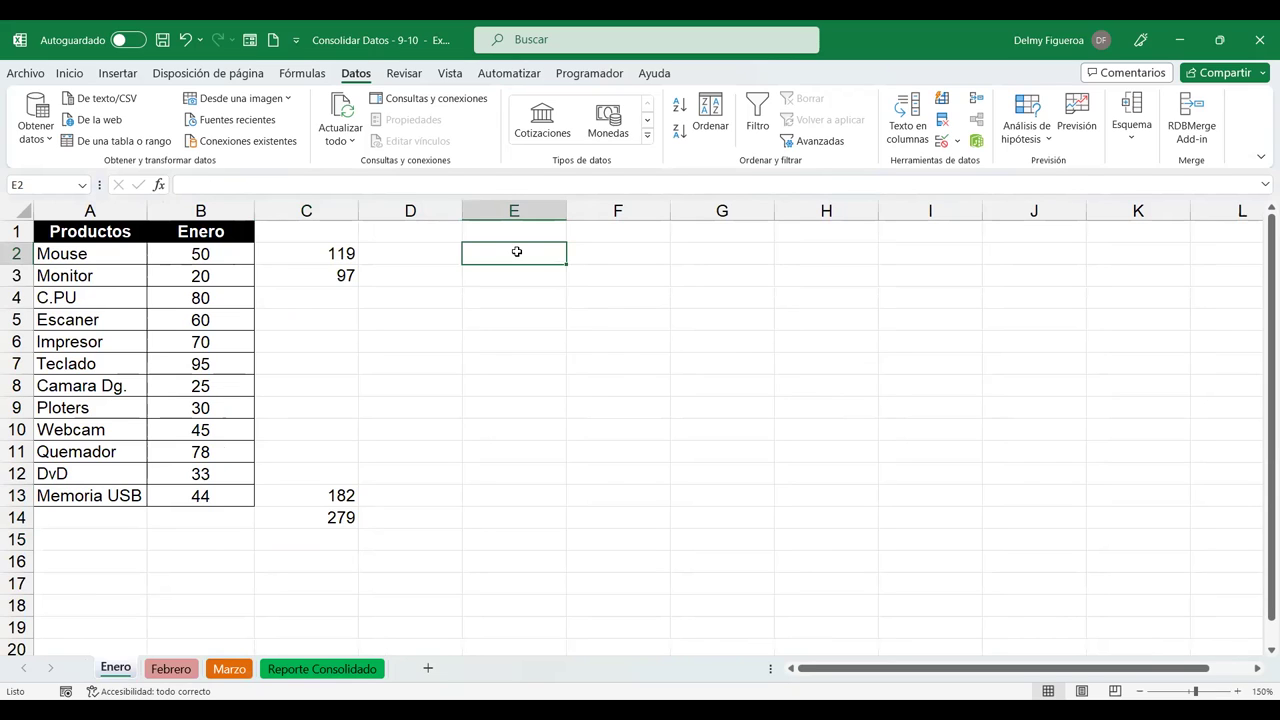
drag(72, 258, 75, 495)
click(322, 669)
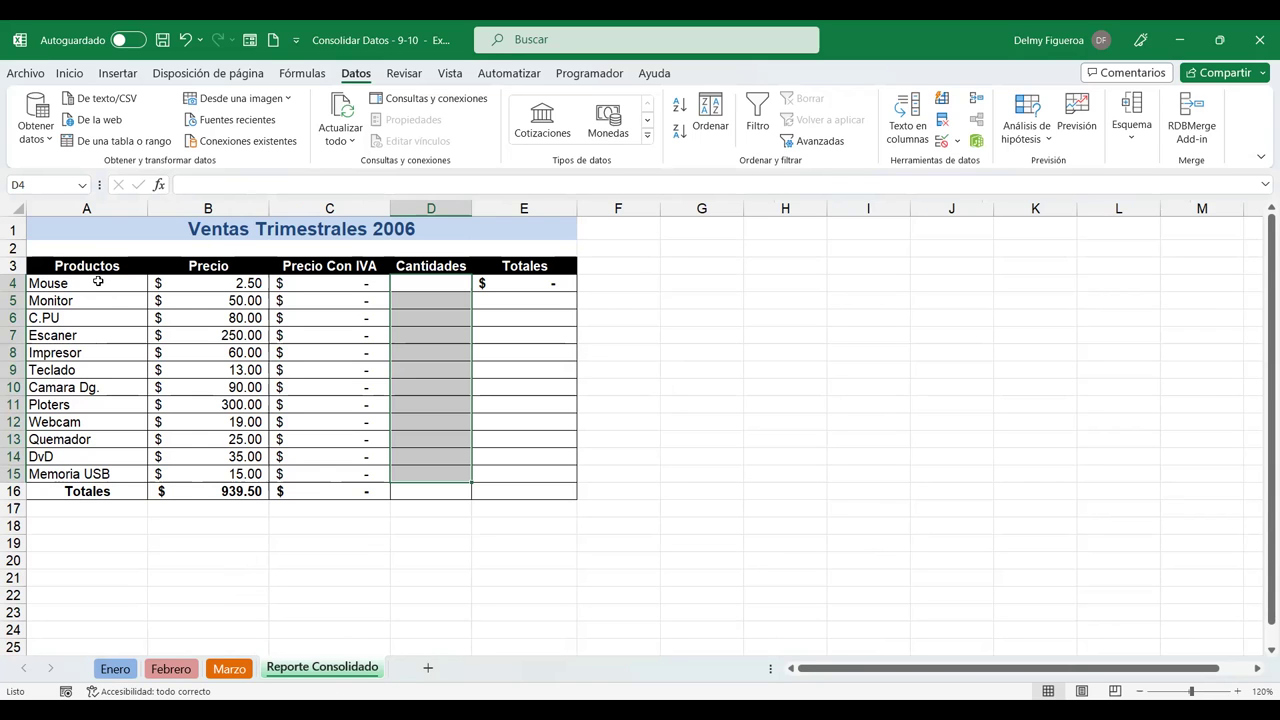
drag(88, 283, 88, 474)
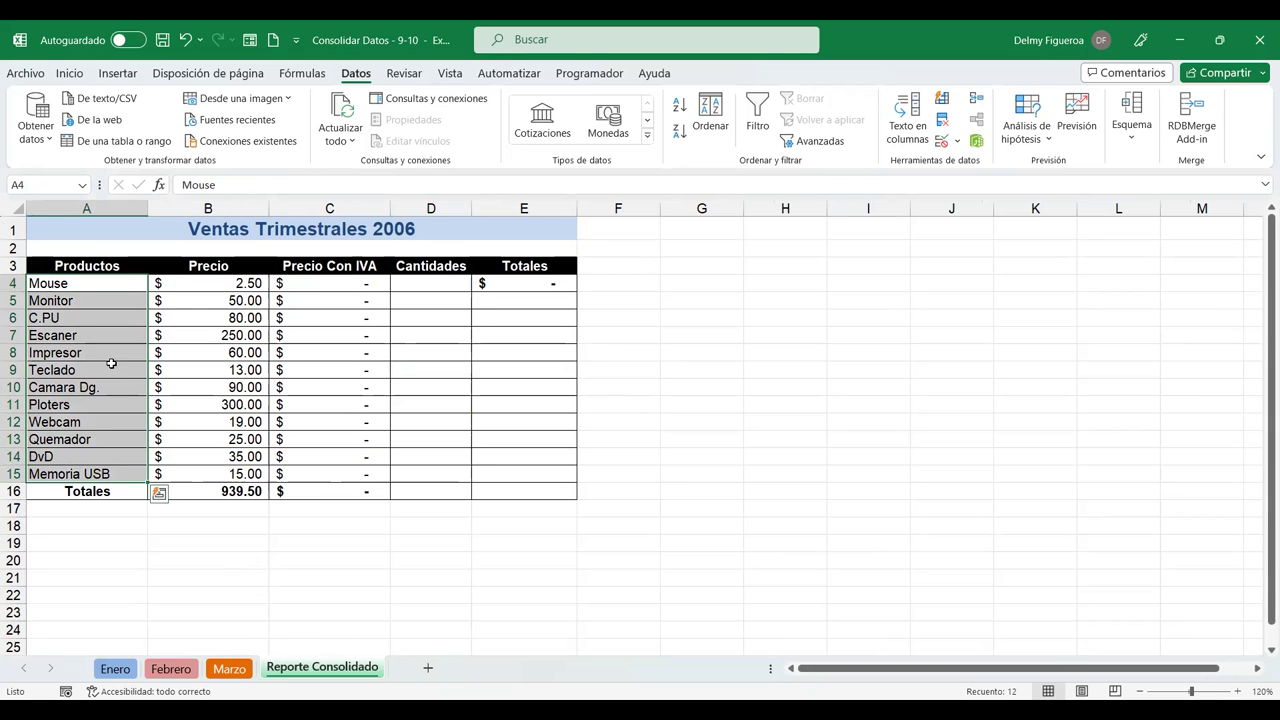
click(440, 284)
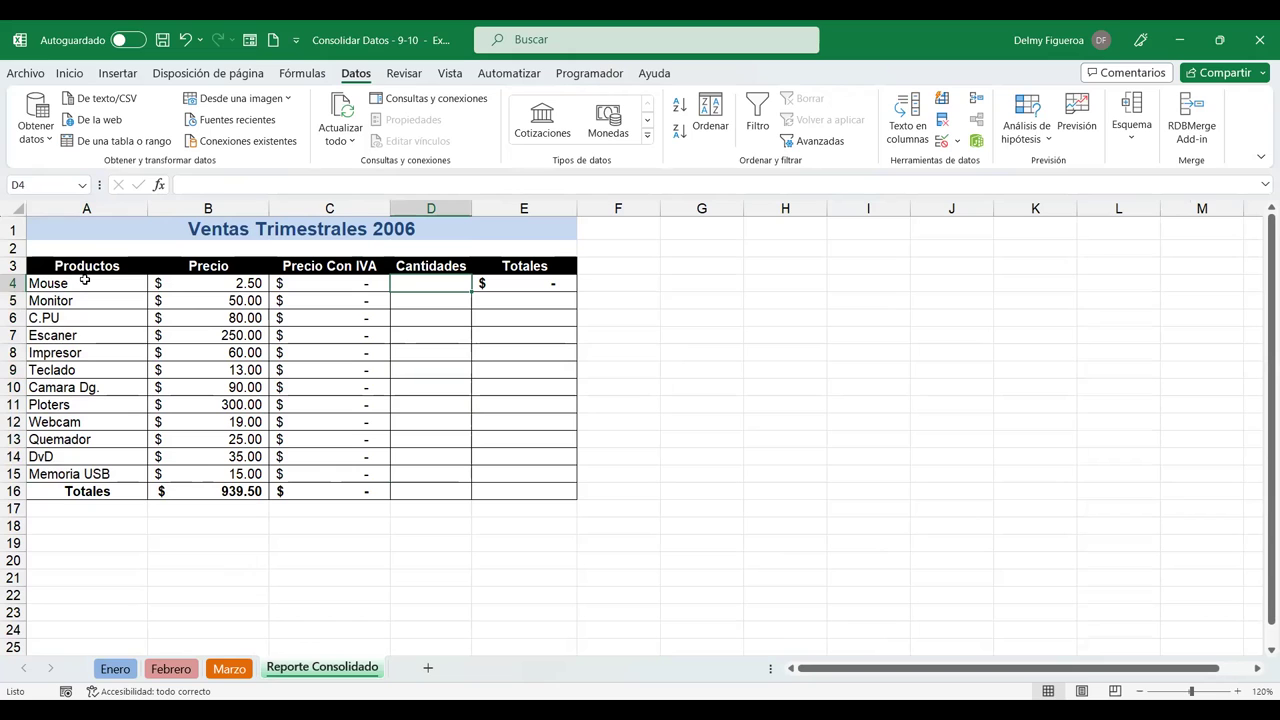
click(231, 672)
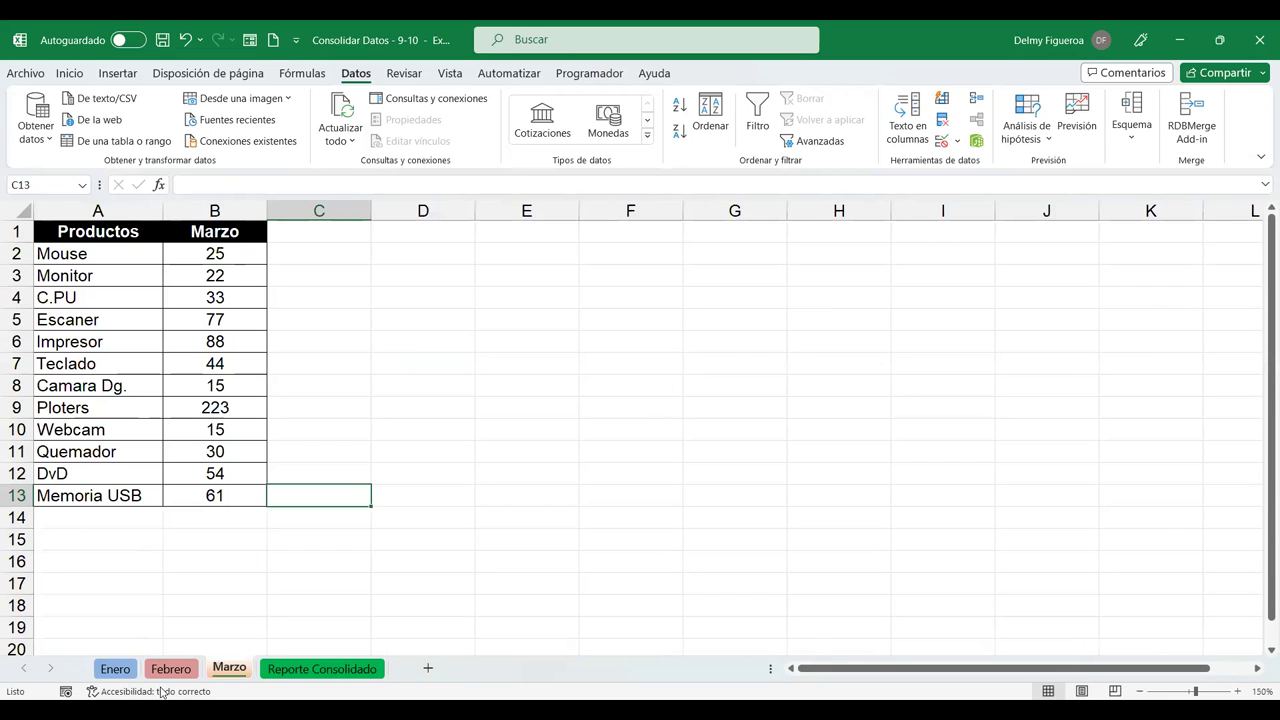
click(358, 668)
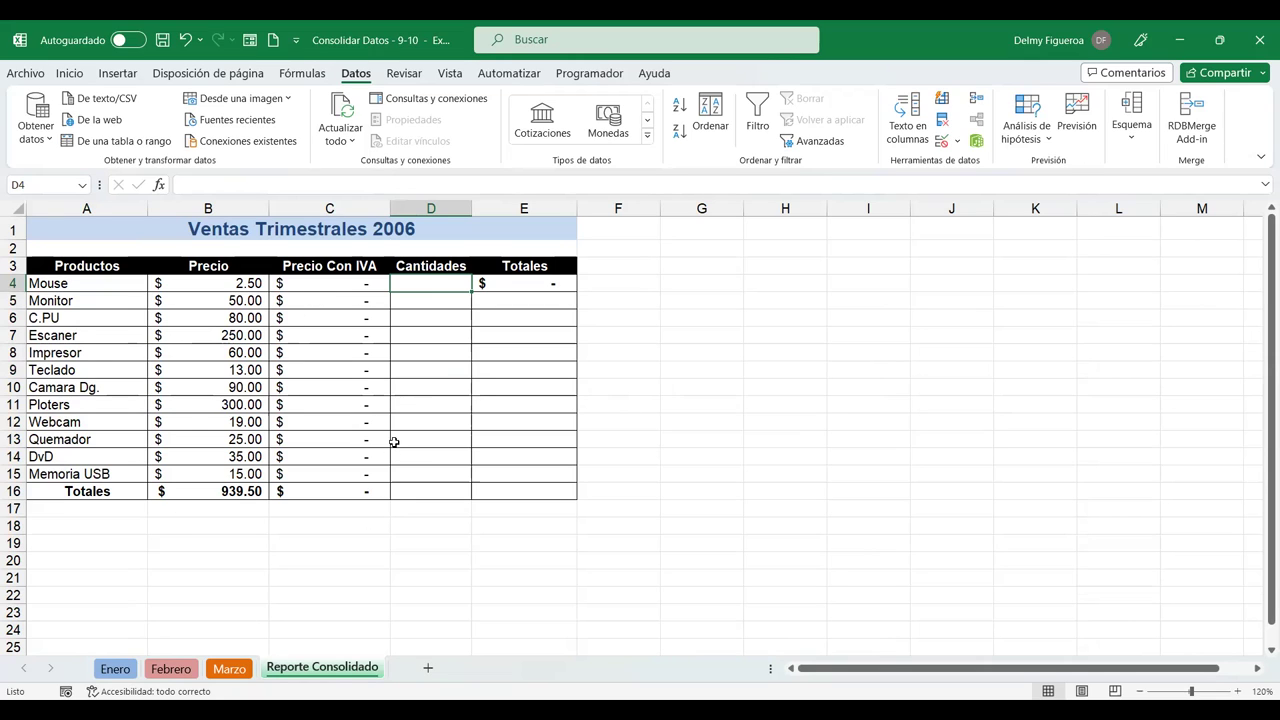
- Open the Consolidate settings for the range D4:D15 and remove the references Enero!$B$3, Febrero!$B$3 and Marzo!$B$3
drag(440, 280, 439, 472)
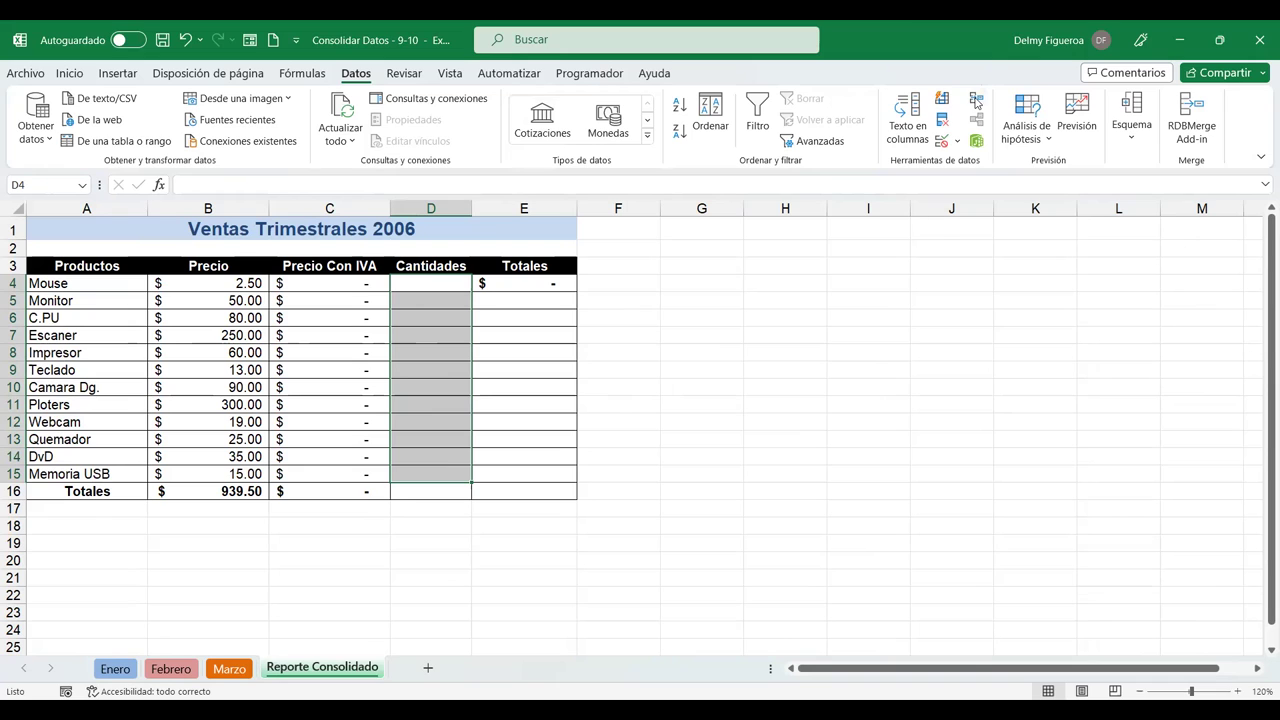
click(976, 102)
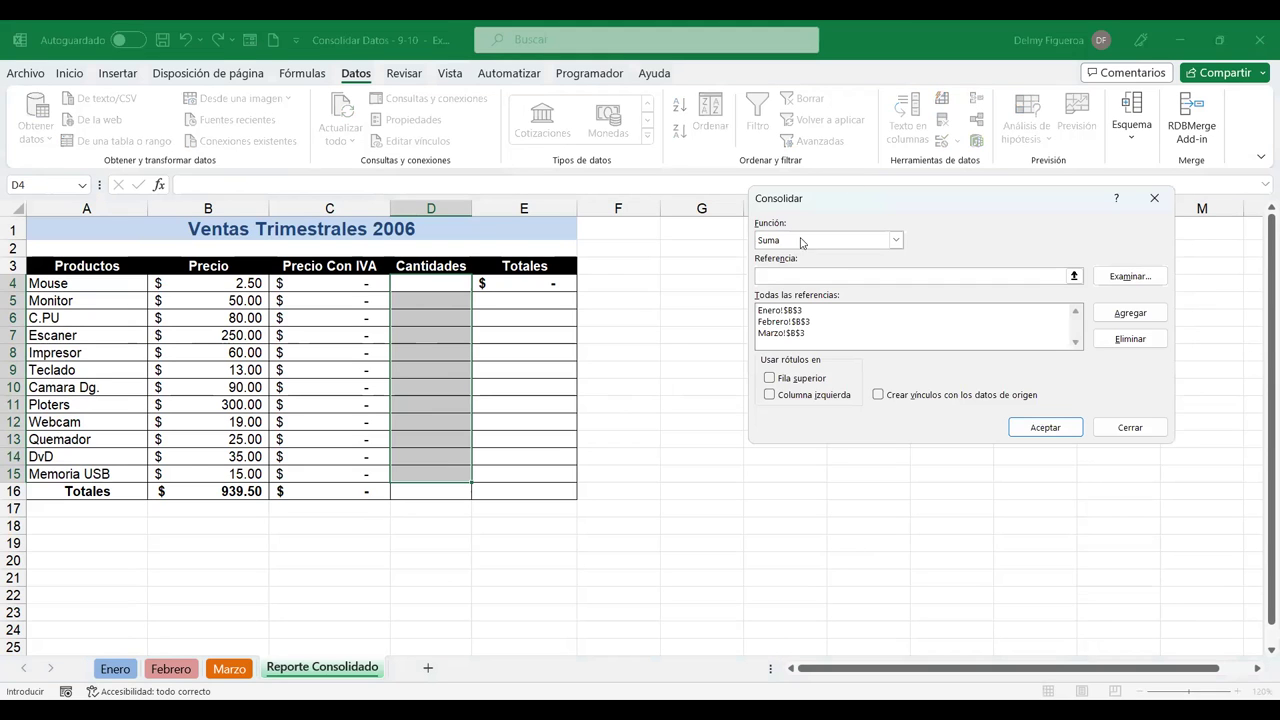
click(798, 313)
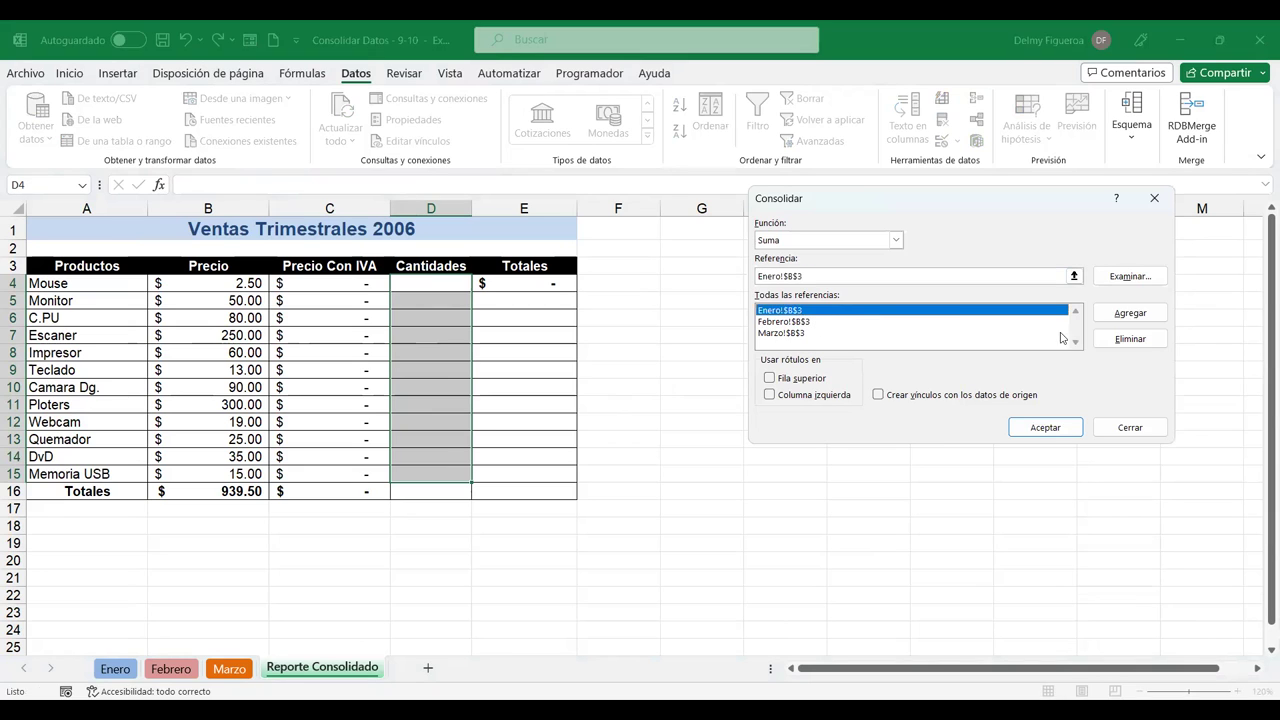
click(1140, 341)
click(801, 312)
click(1132, 341)
click(810, 312)
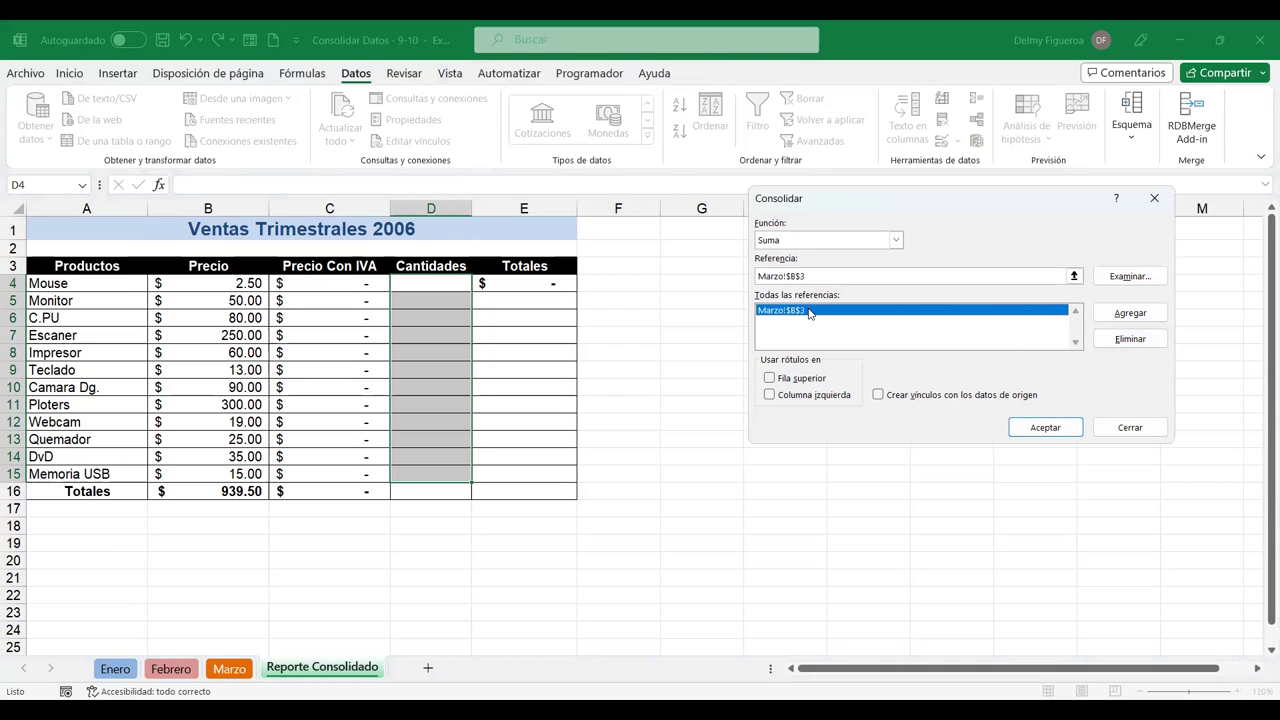
click(1131, 339)
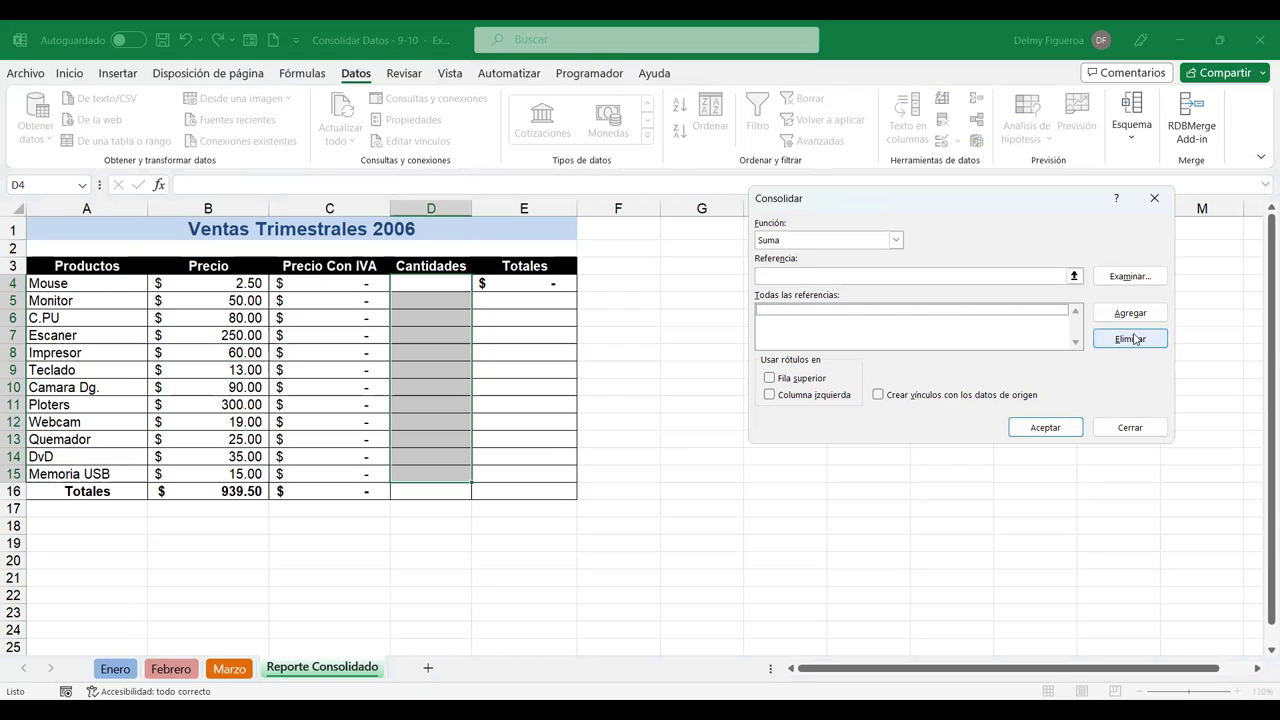
- Add the January quantities, Enero!$B$2:$B$13, as a reference for the Suma consolidation
click(781, 277)
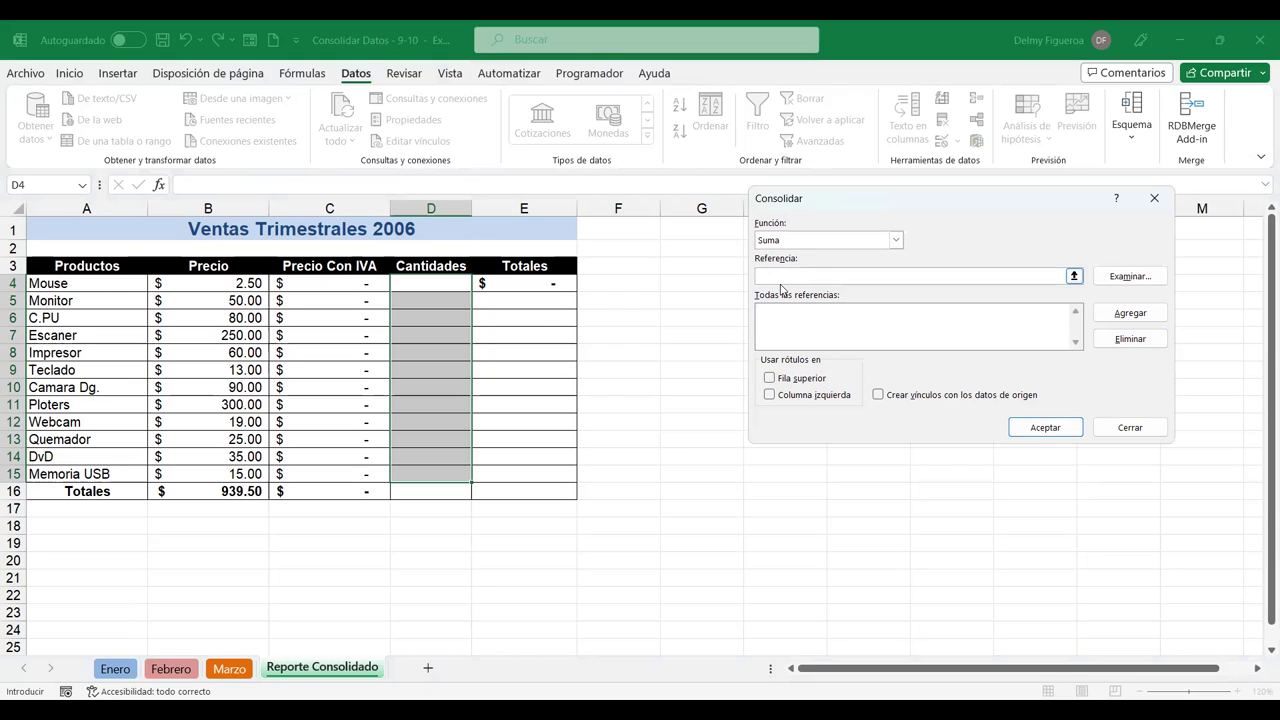
click(122, 676)
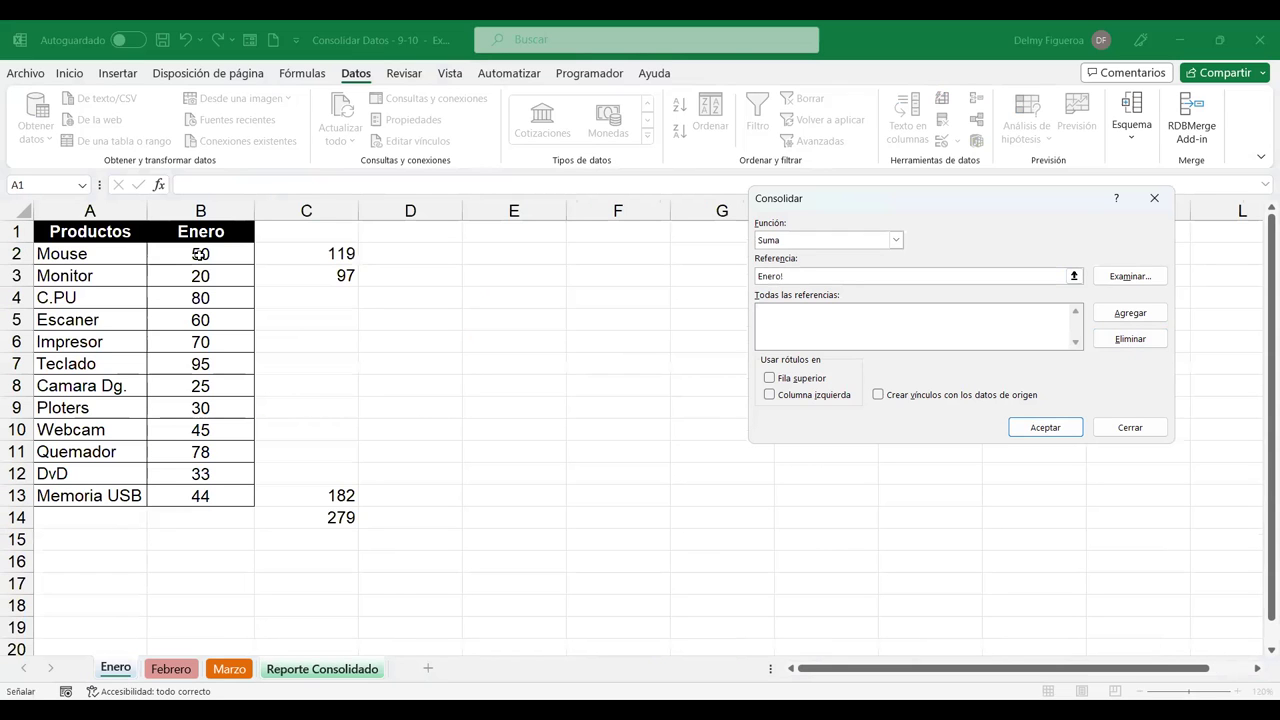
drag(200, 253, 196, 393)
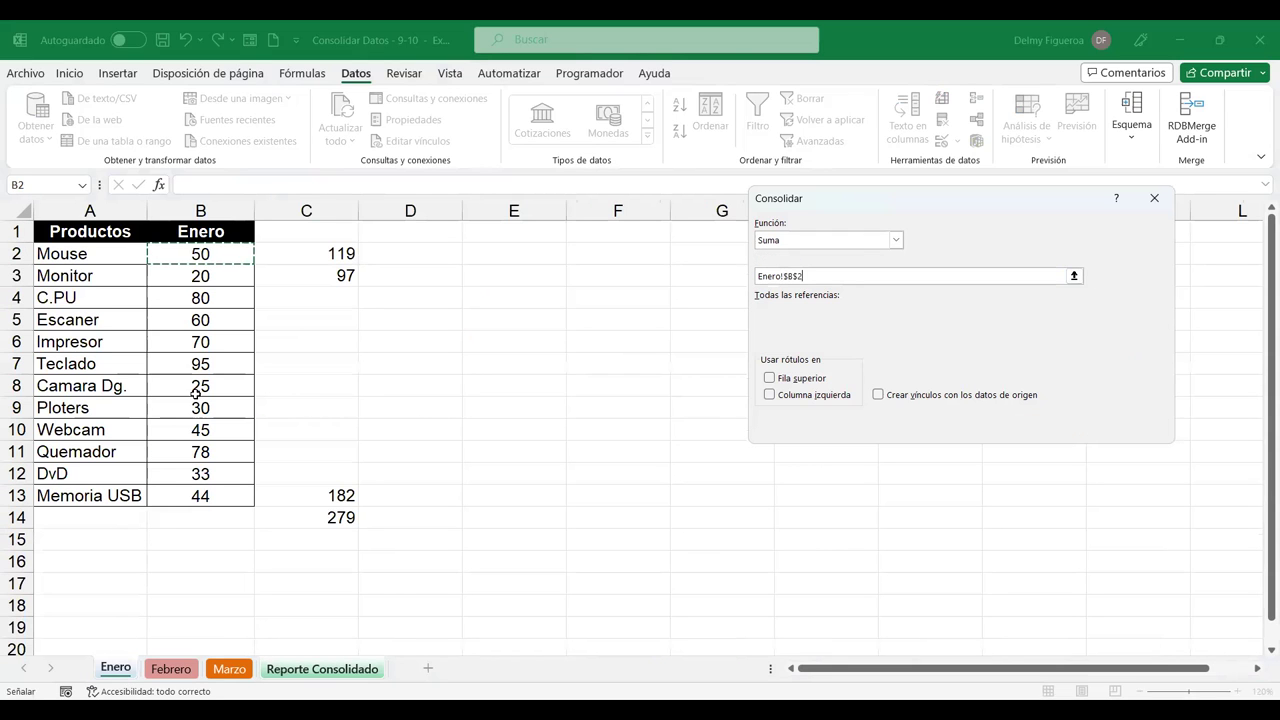
drag(275, 367, 200, 495)
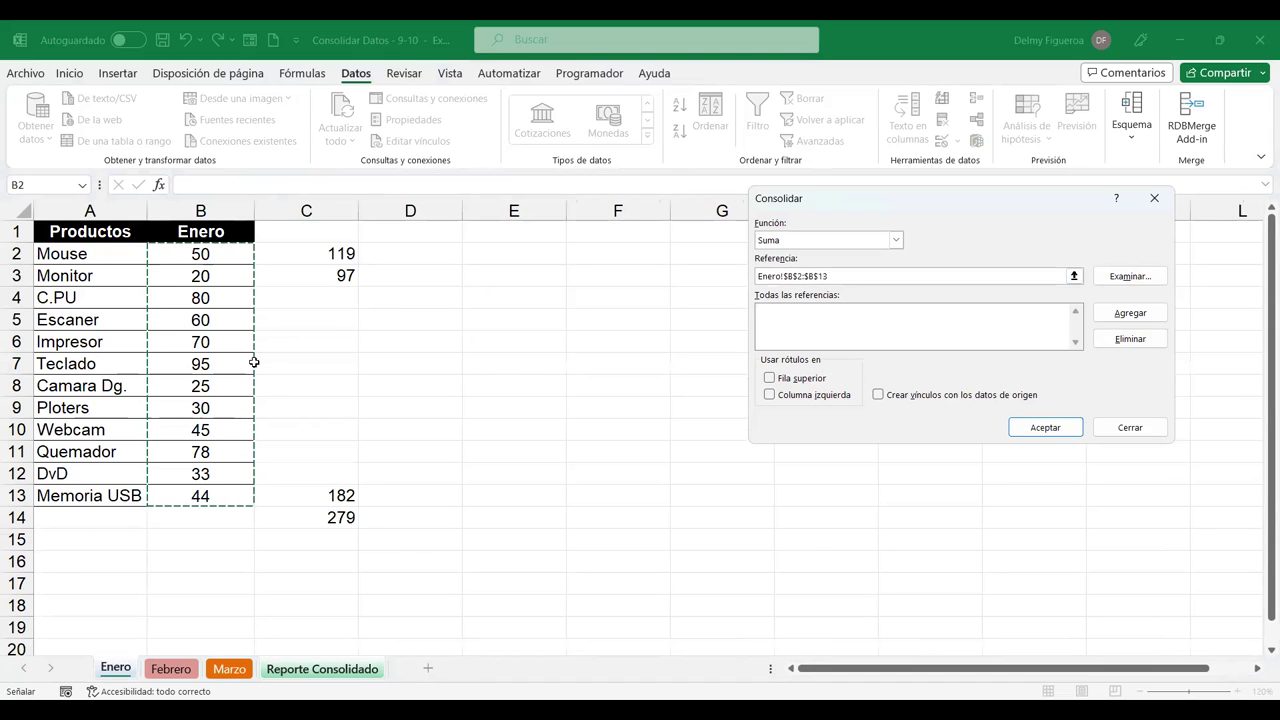
click(1130, 313)
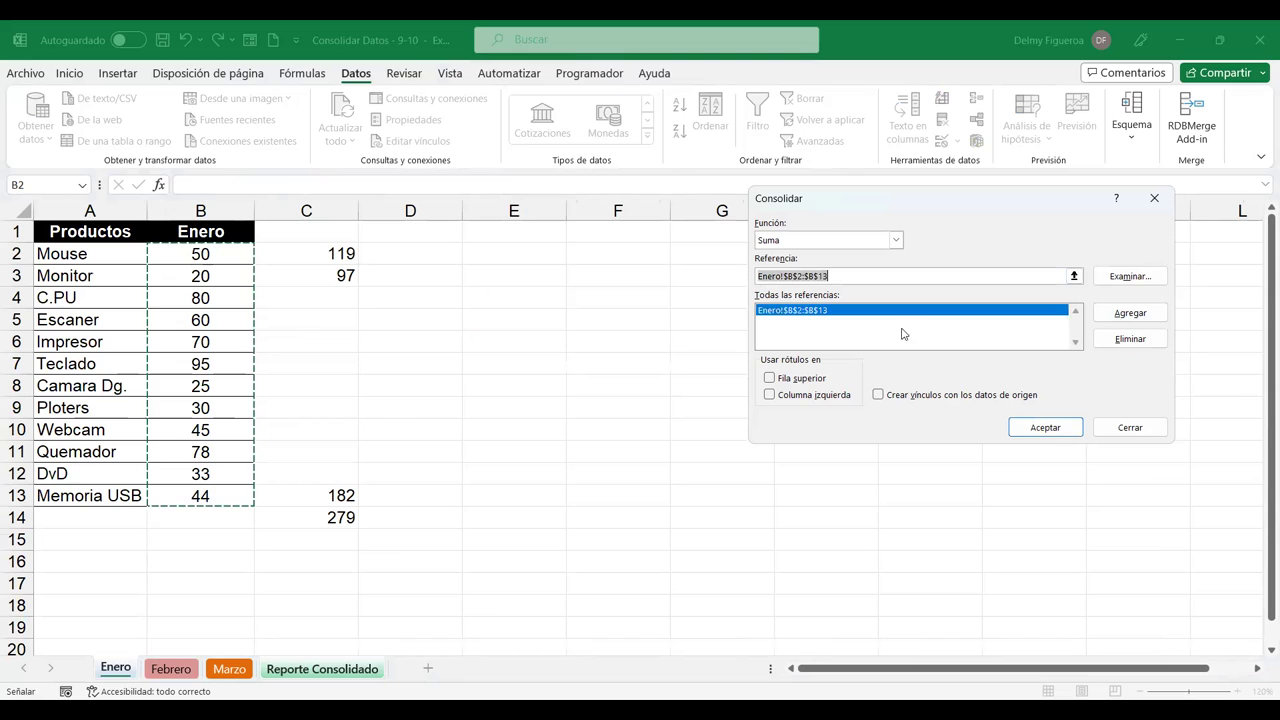
- Add Febrero!$B$2:$B$13 and Marzo!$B$2:$B$13 as references and consolidate the sums into the Cantidades column
click(171, 668)
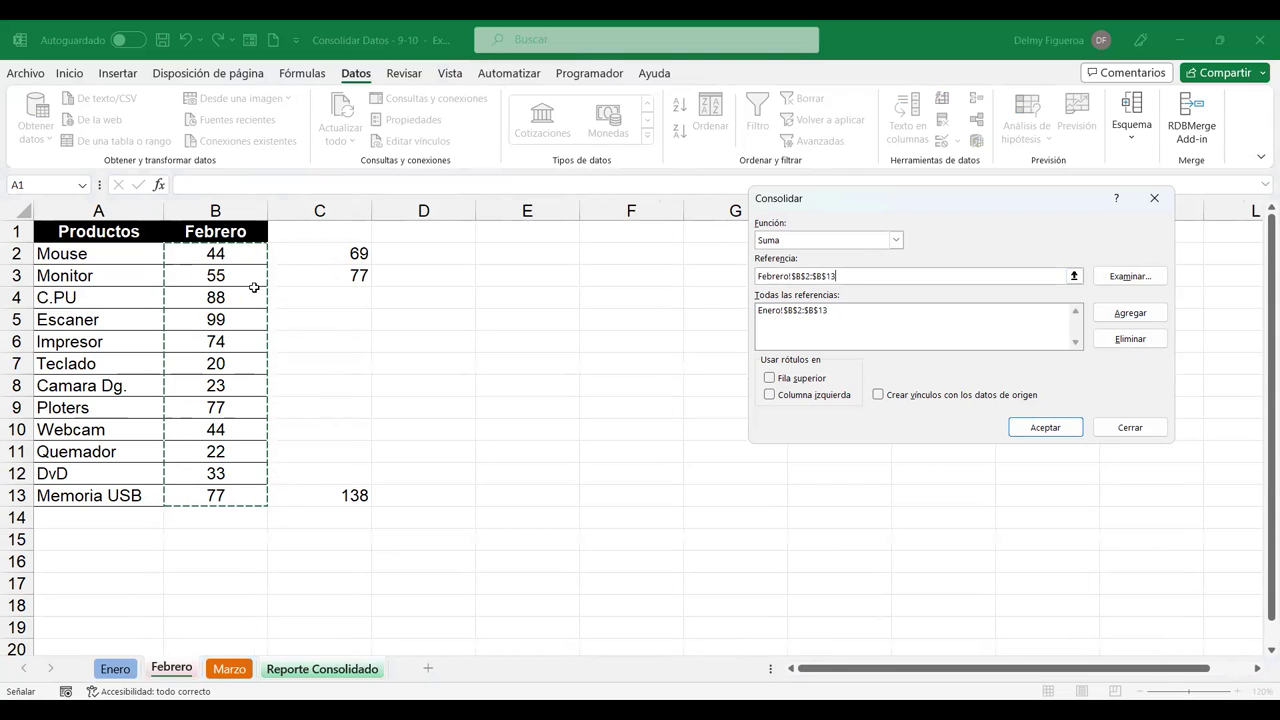
click(1115, 316)
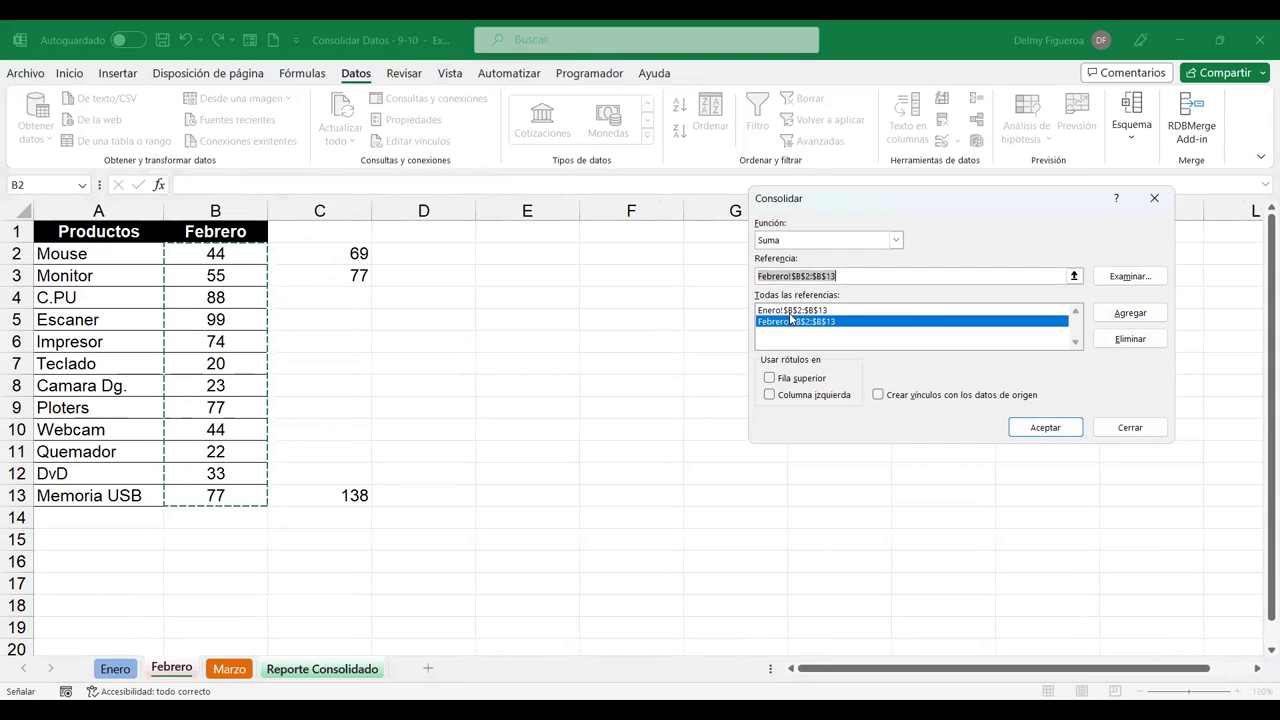
click(226, 671)
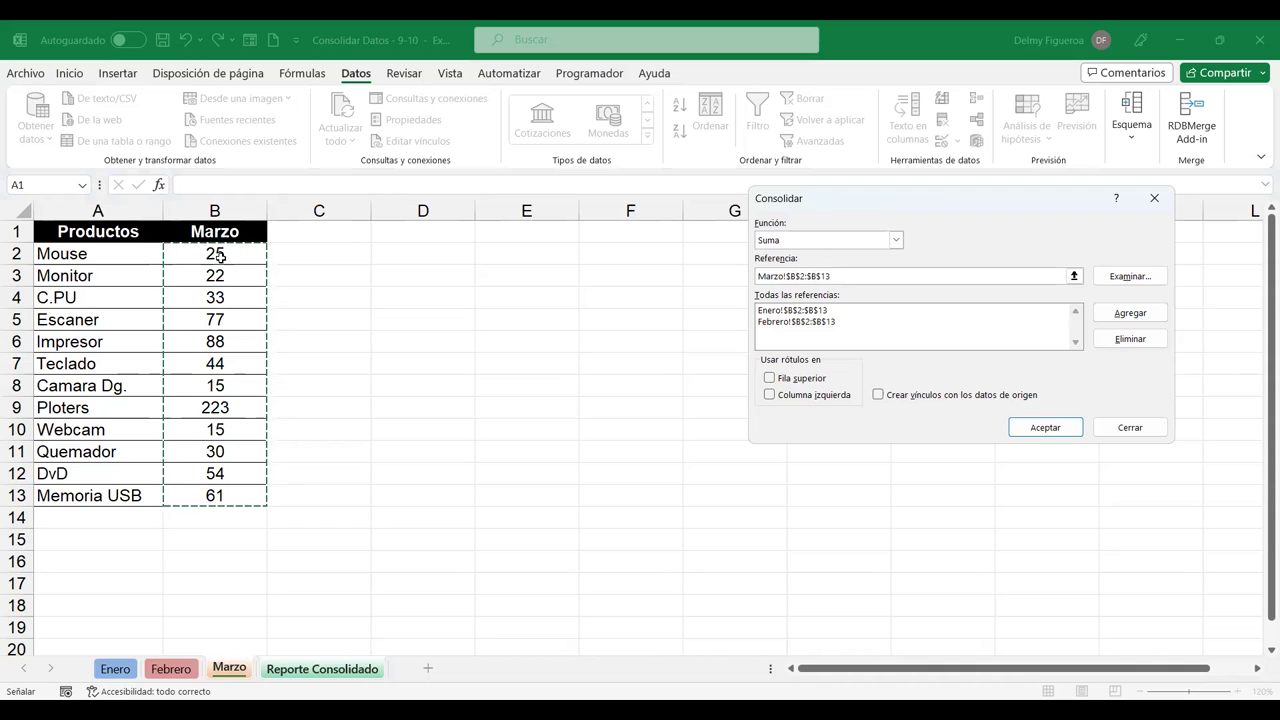
click(1128, 313)
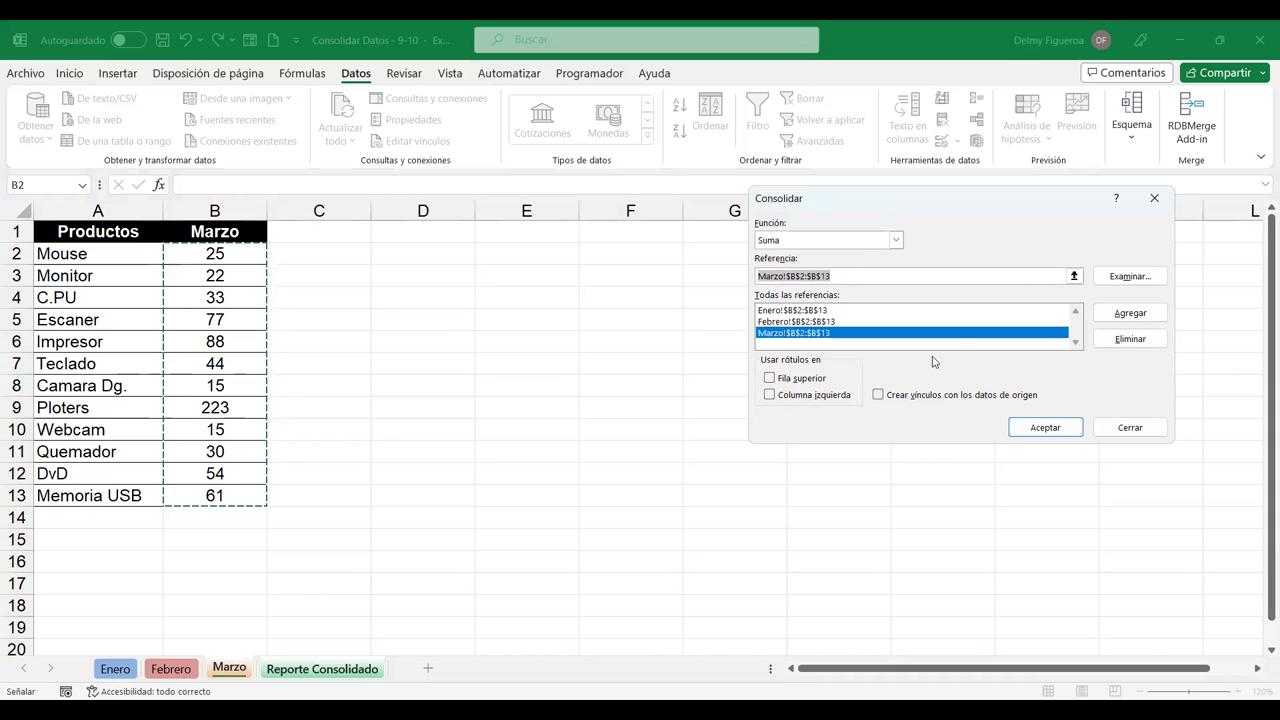
click(1078, 429)
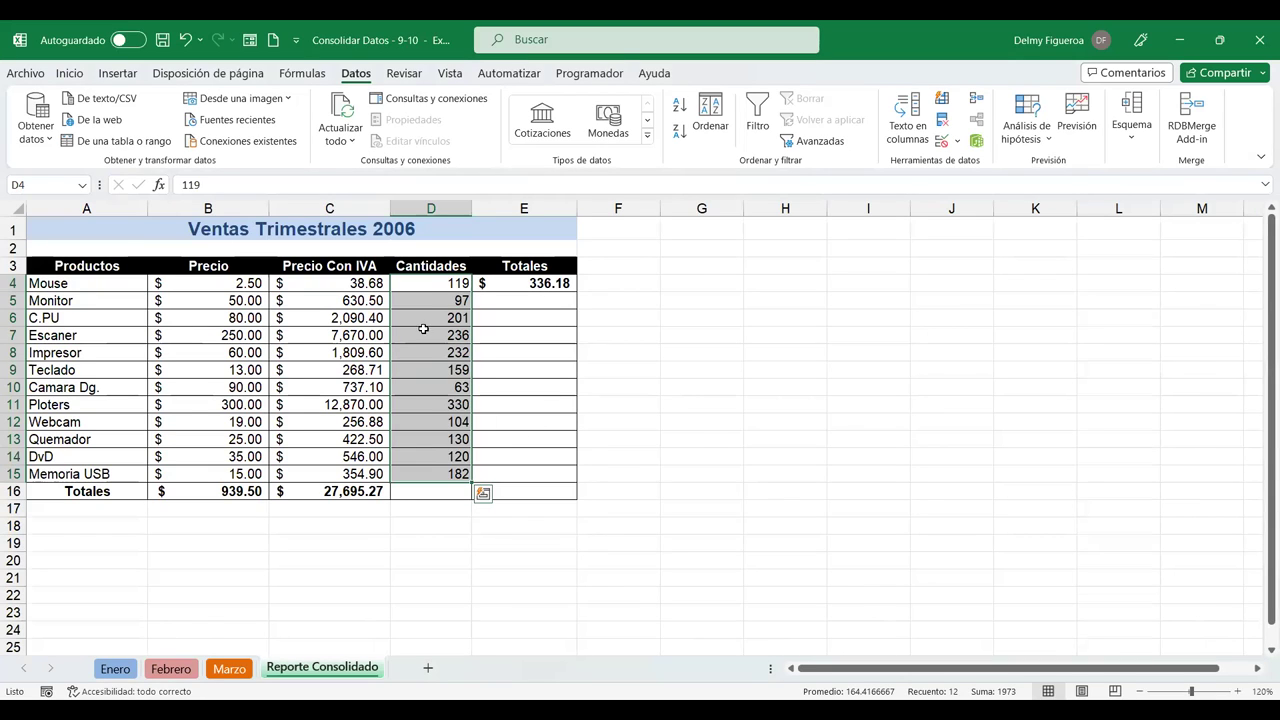
click(430, 300)
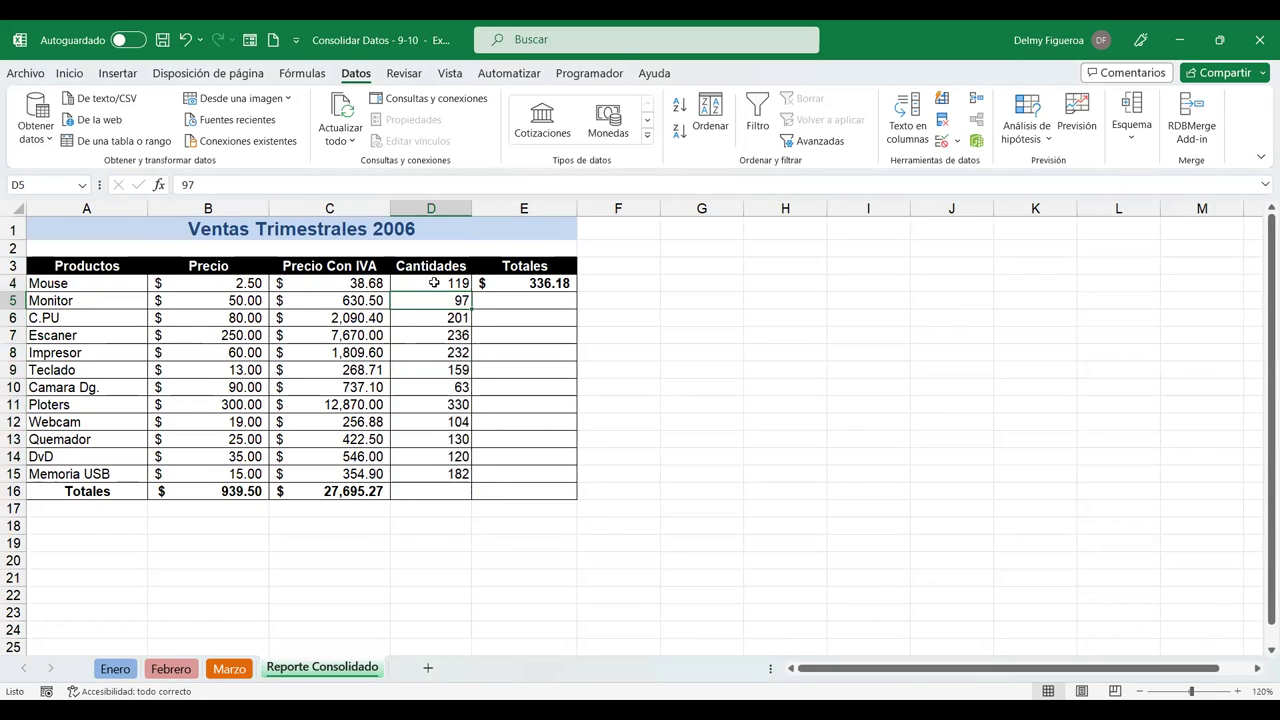
click(431, 283)
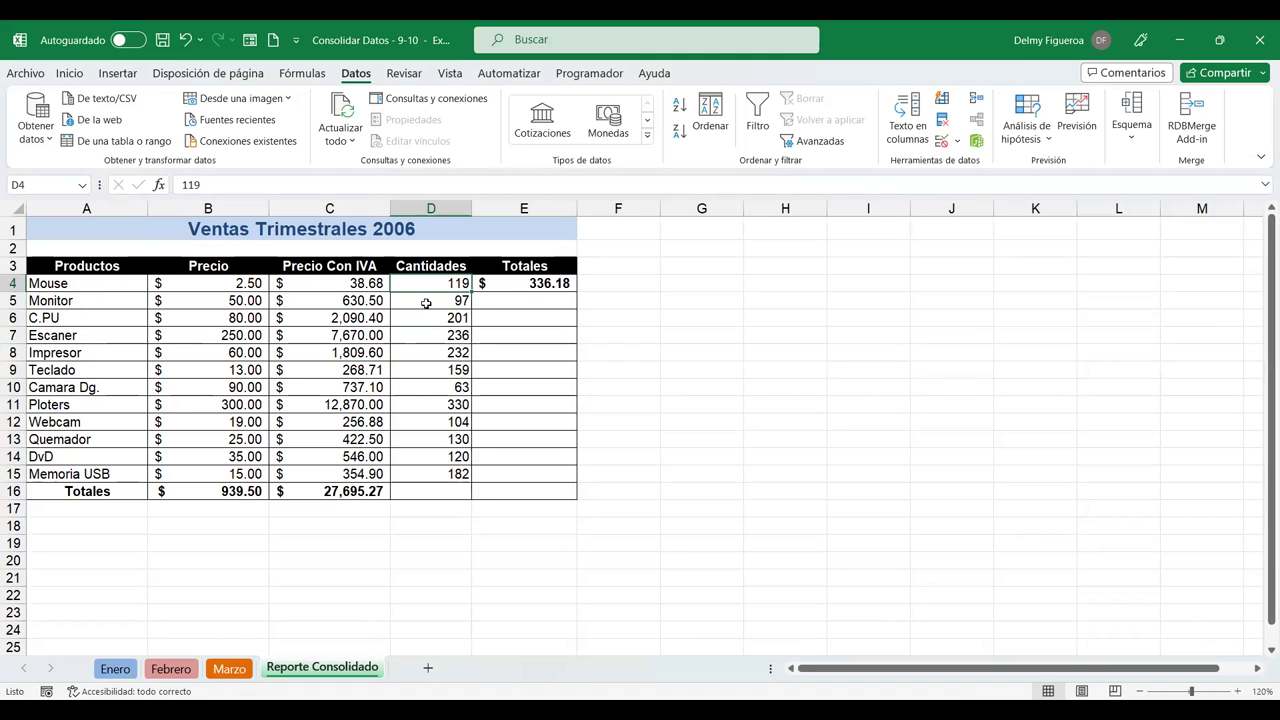
- Check the consolidated quantities for several products in the Cantidades column against the Marzo, Febrero and Enero sheets
click(424, 303)
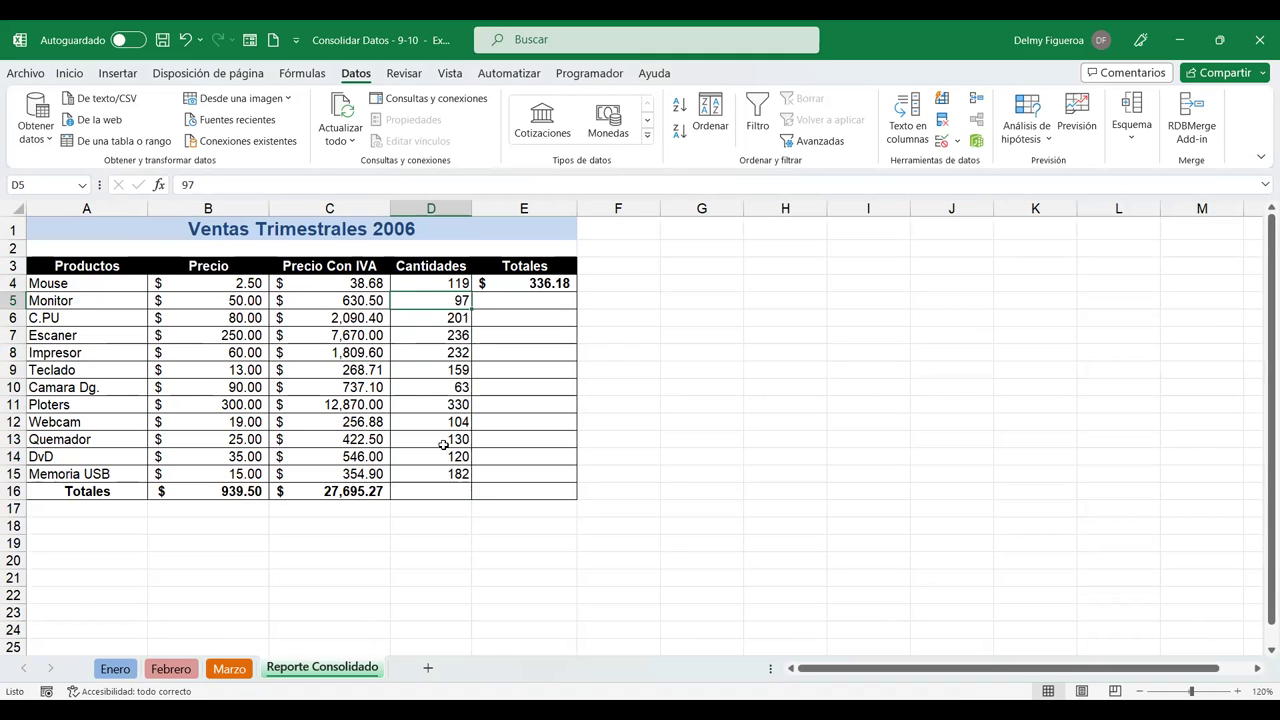
click(438, 473)
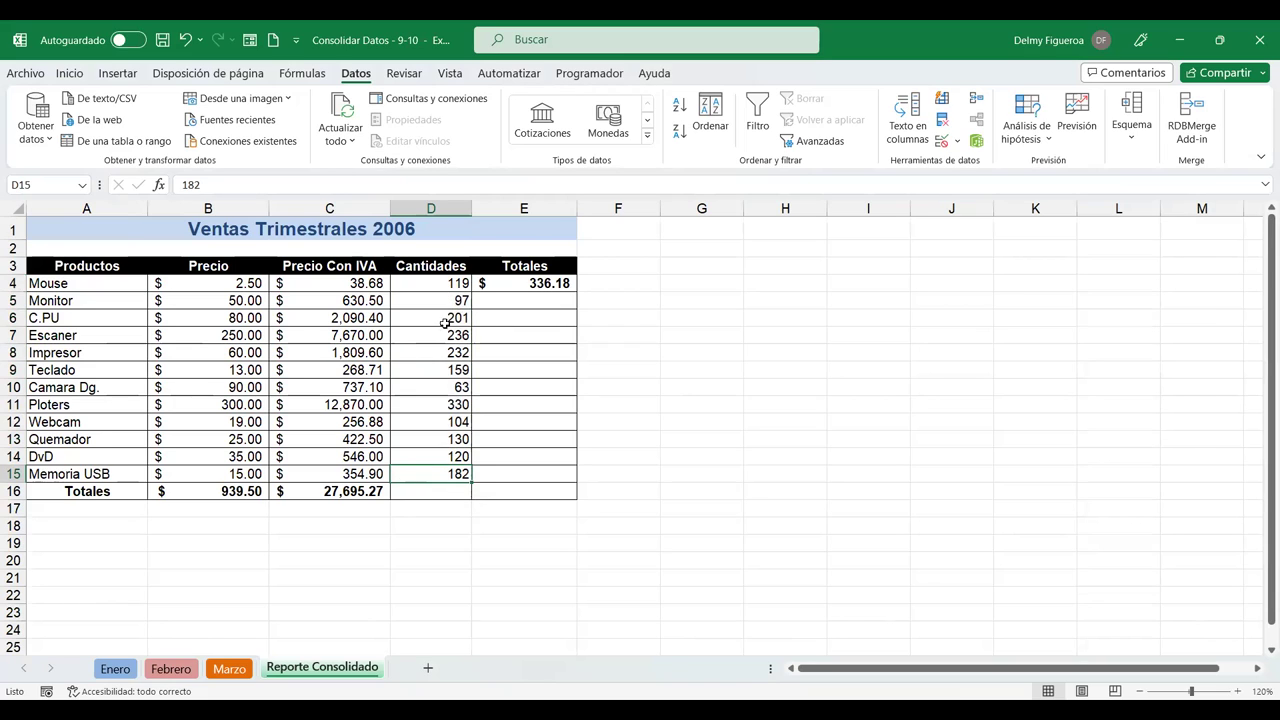
click(434, 403)
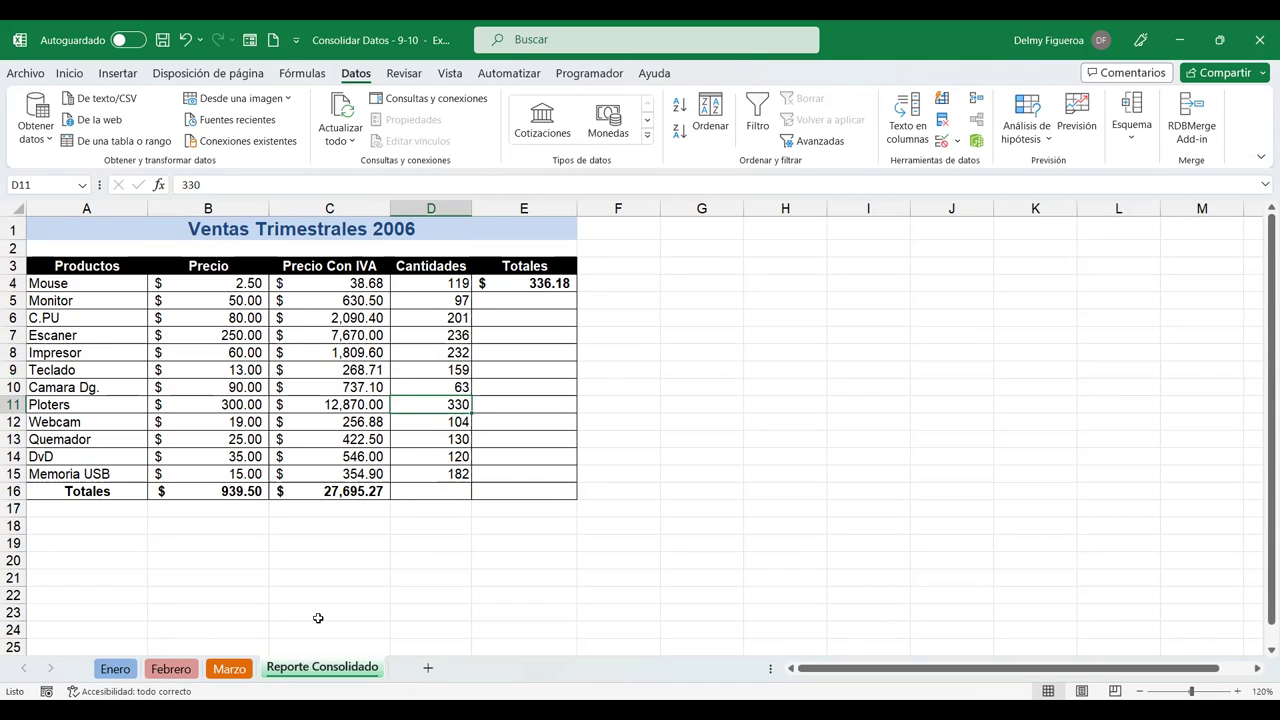
click(222, 669)
click(170, 668)
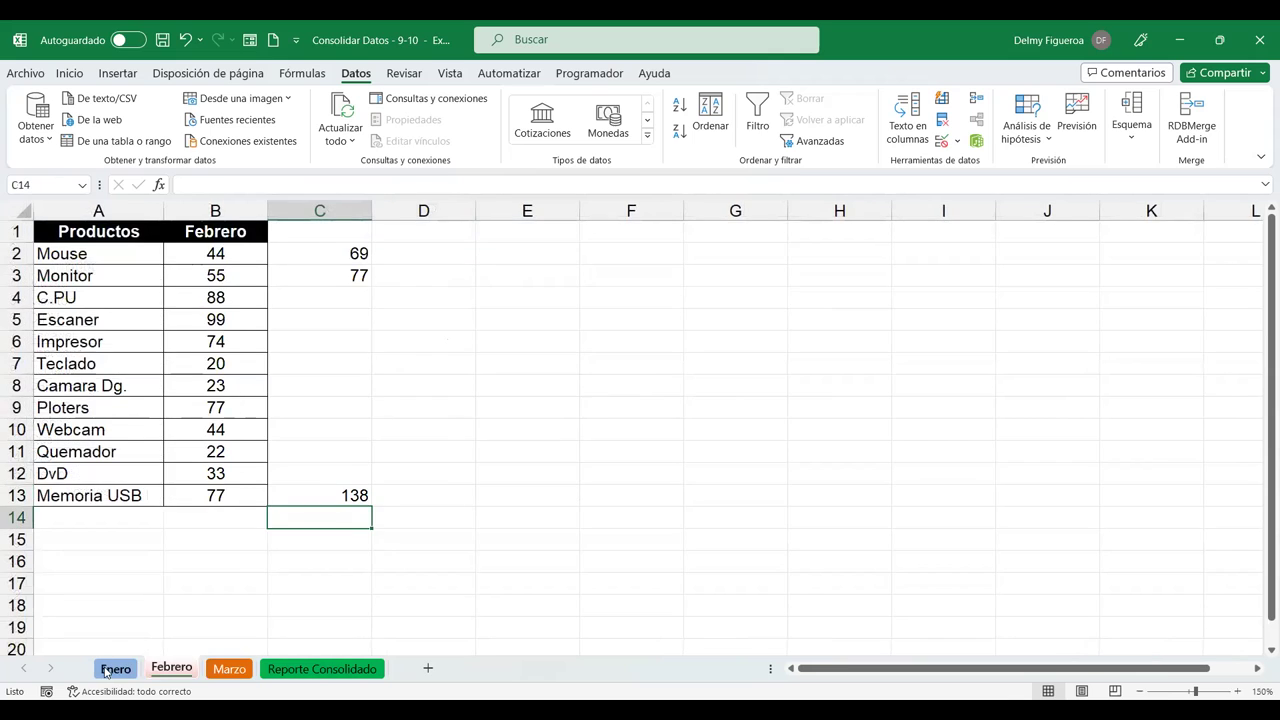
click(112, 669)
click(313, 669)
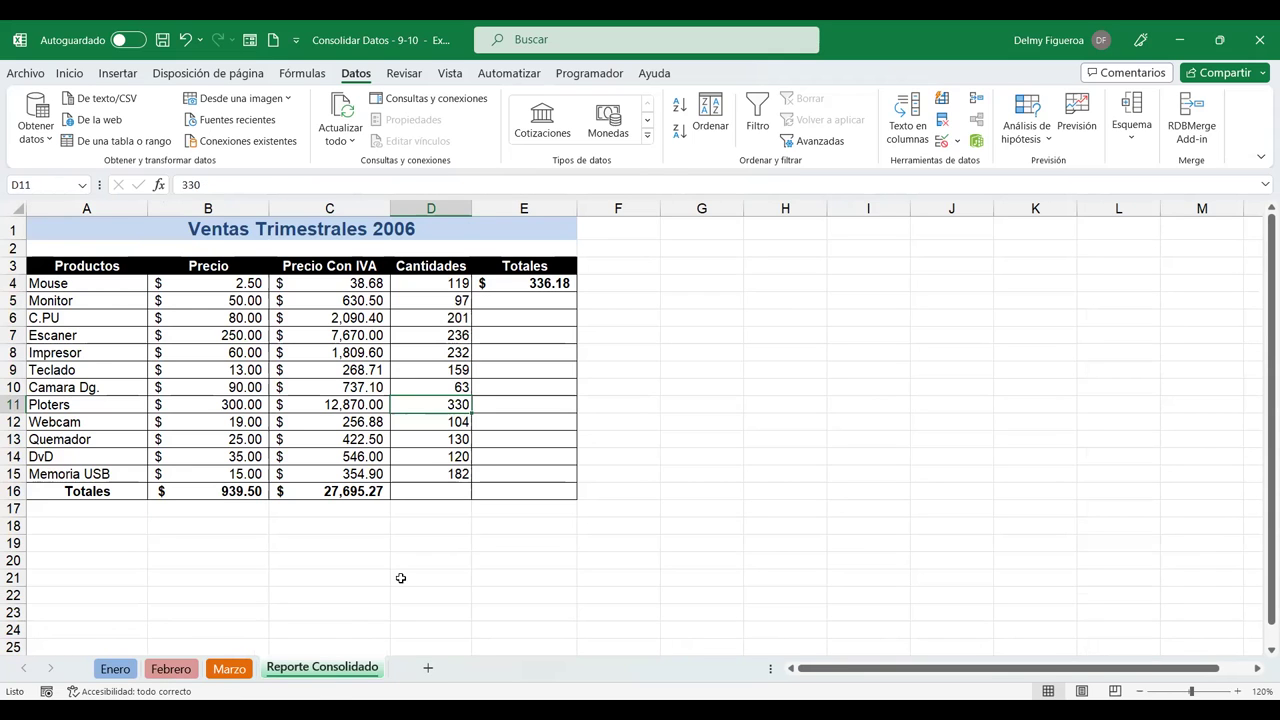
- Examine the Mouse price and the formula behind its Precio Con IVA value in C4
click(240, 283)
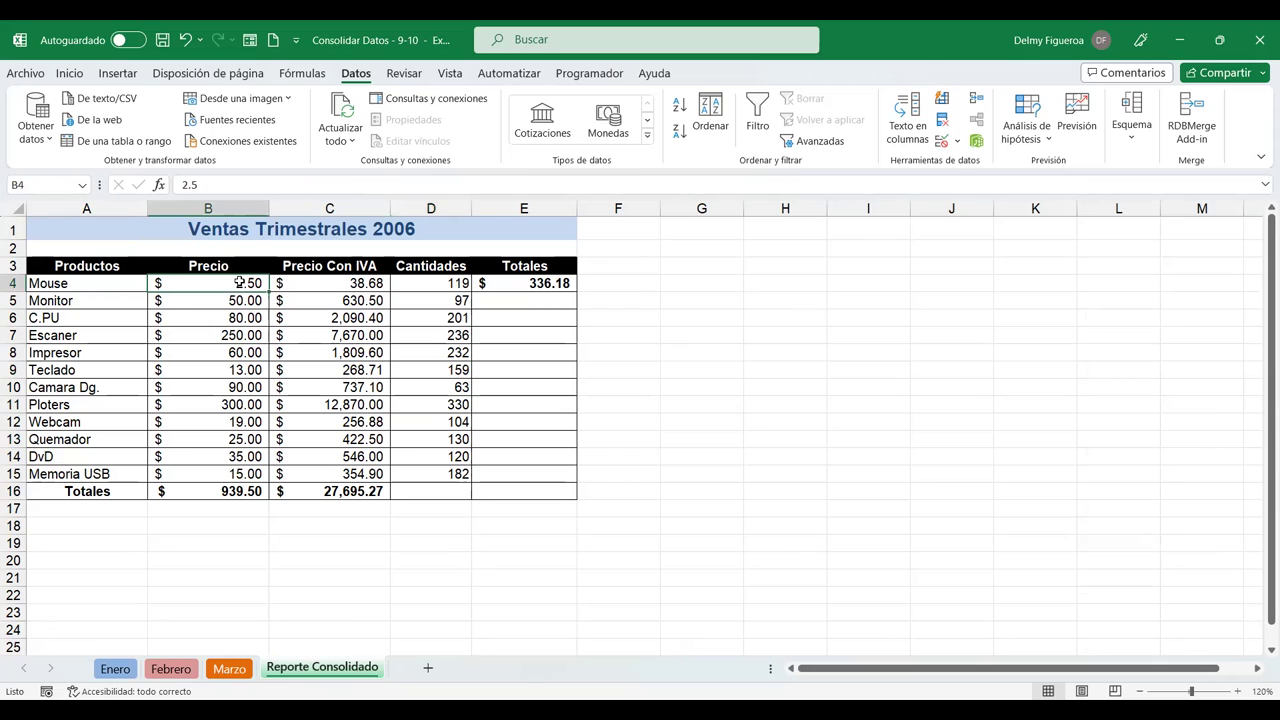
click(336, 283)
double_click(336, 283)
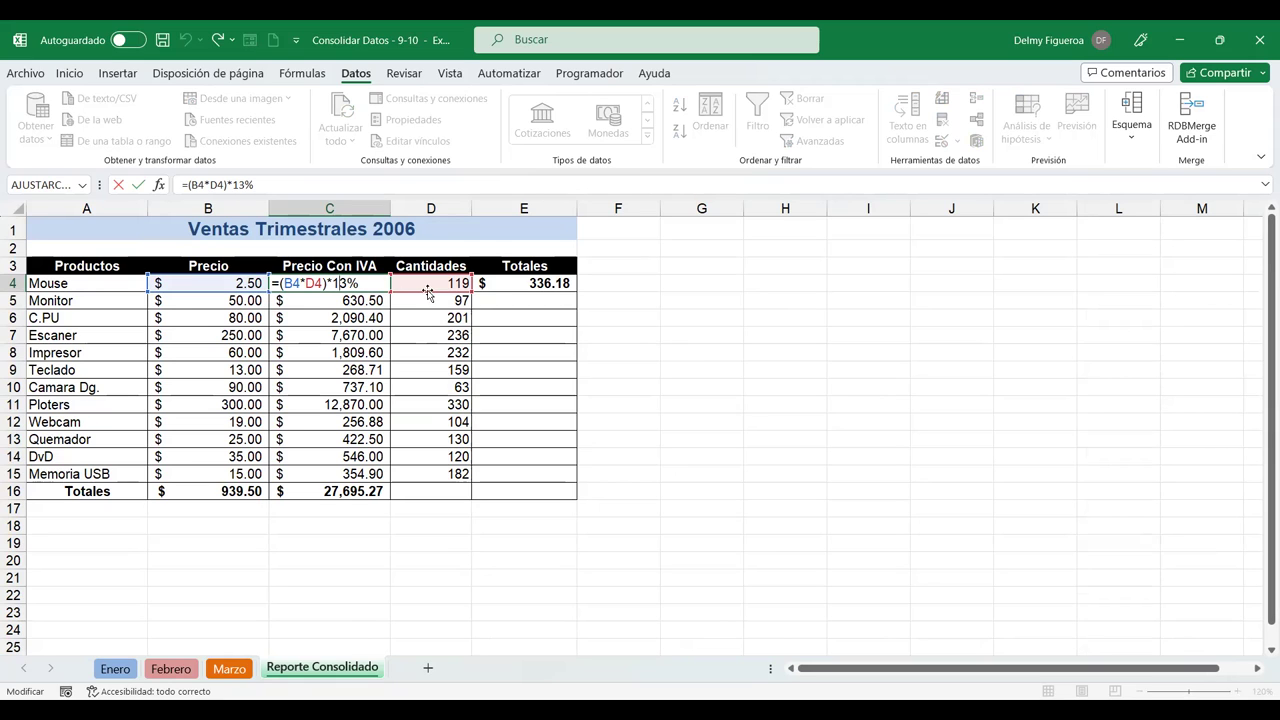
key(Return)
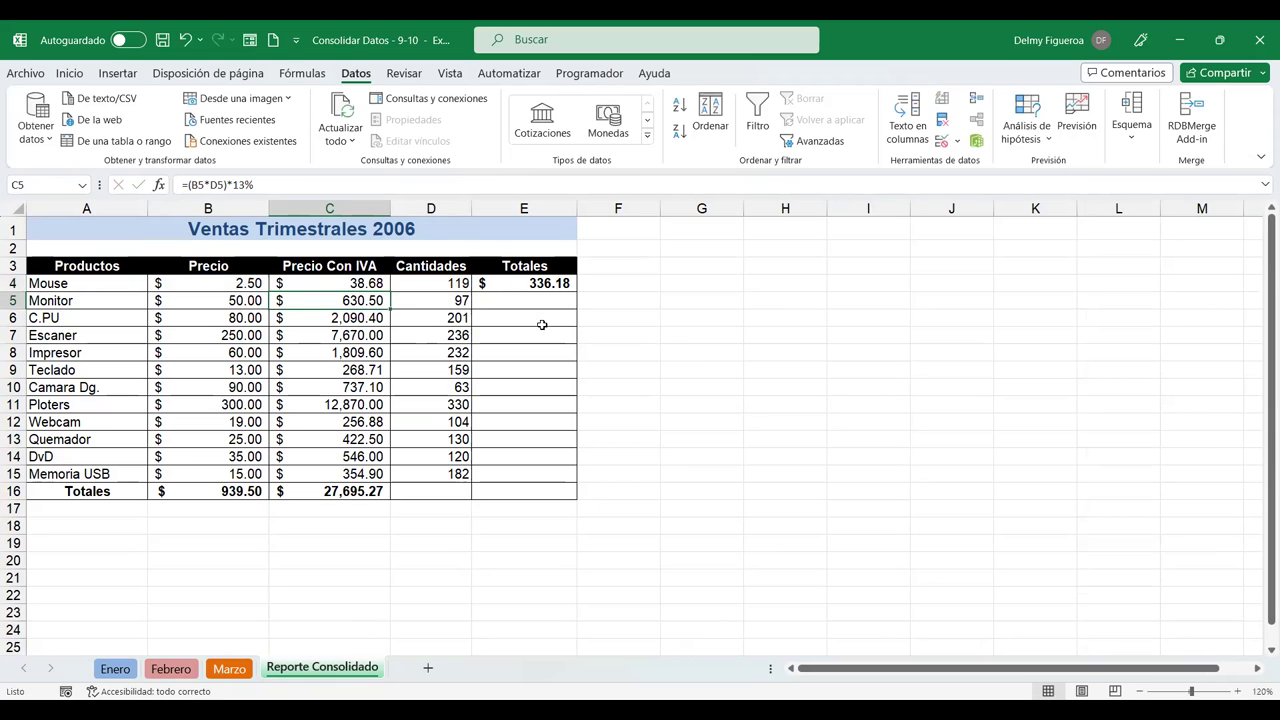
- Review the Totales formula in E4, =(B4*D4)+C4, and fill it down through E16
click(536, 284)
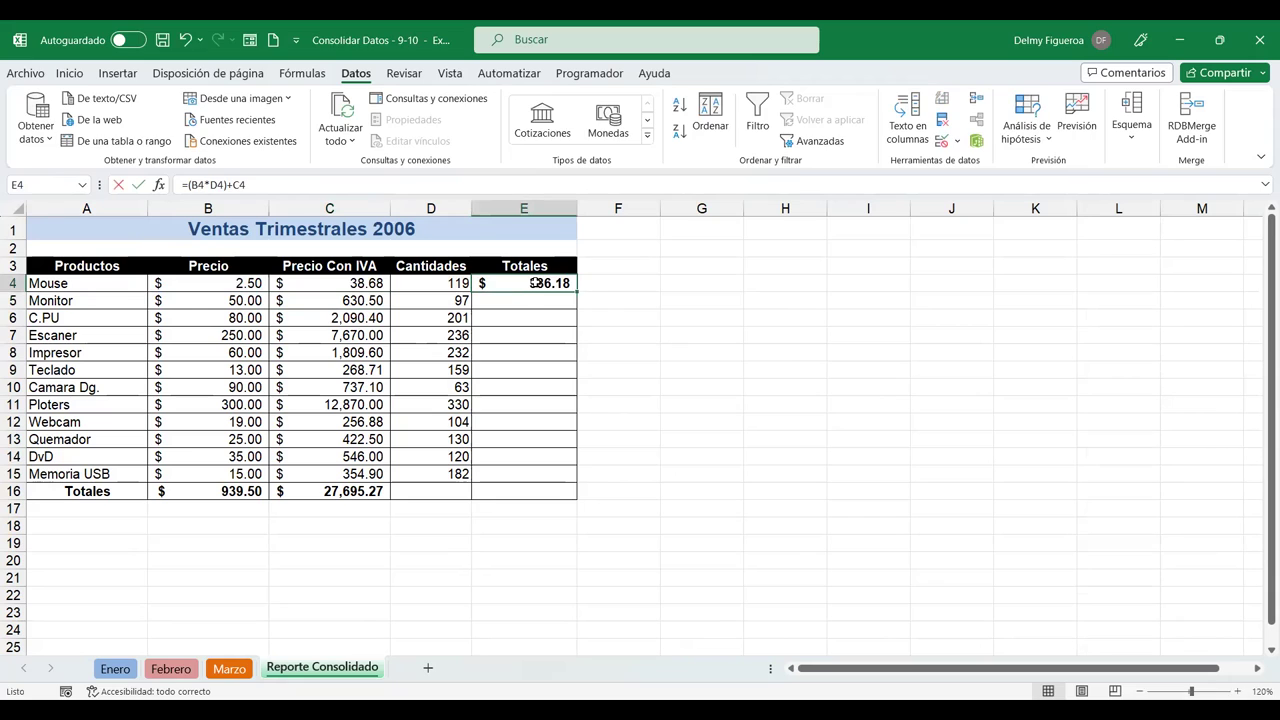
double_click(536, 284)
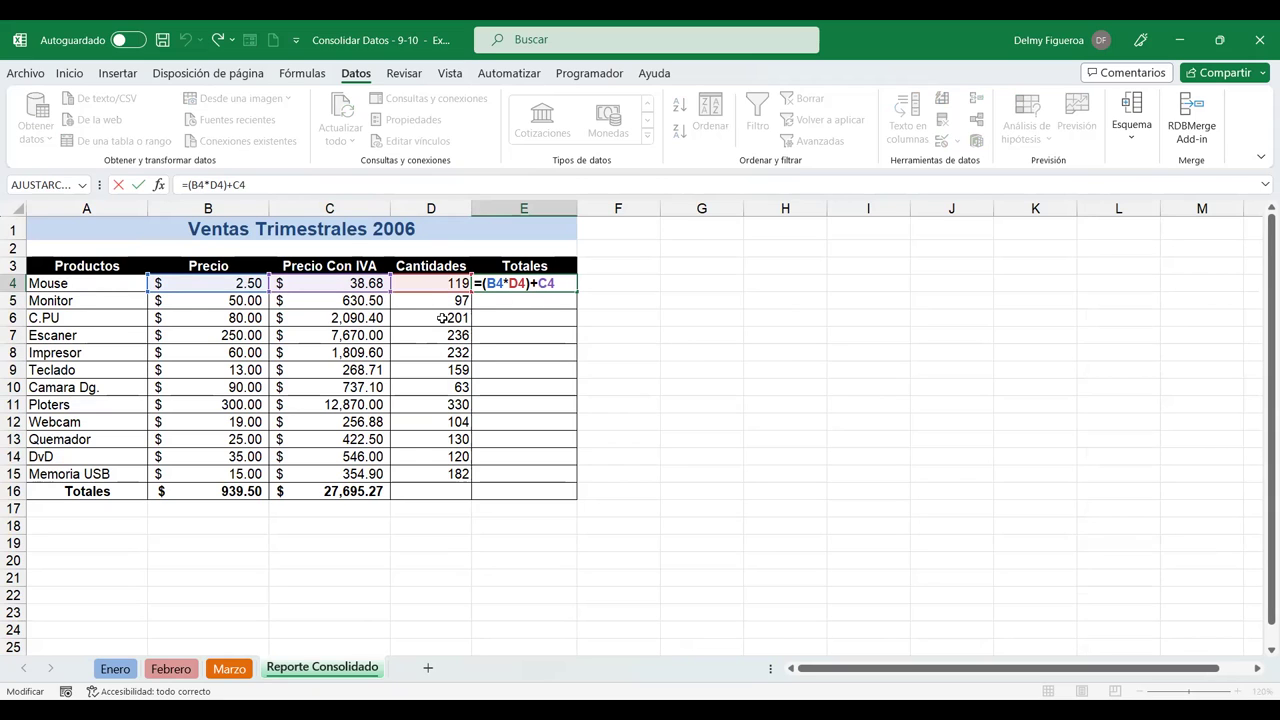
key(ctrl+Return)
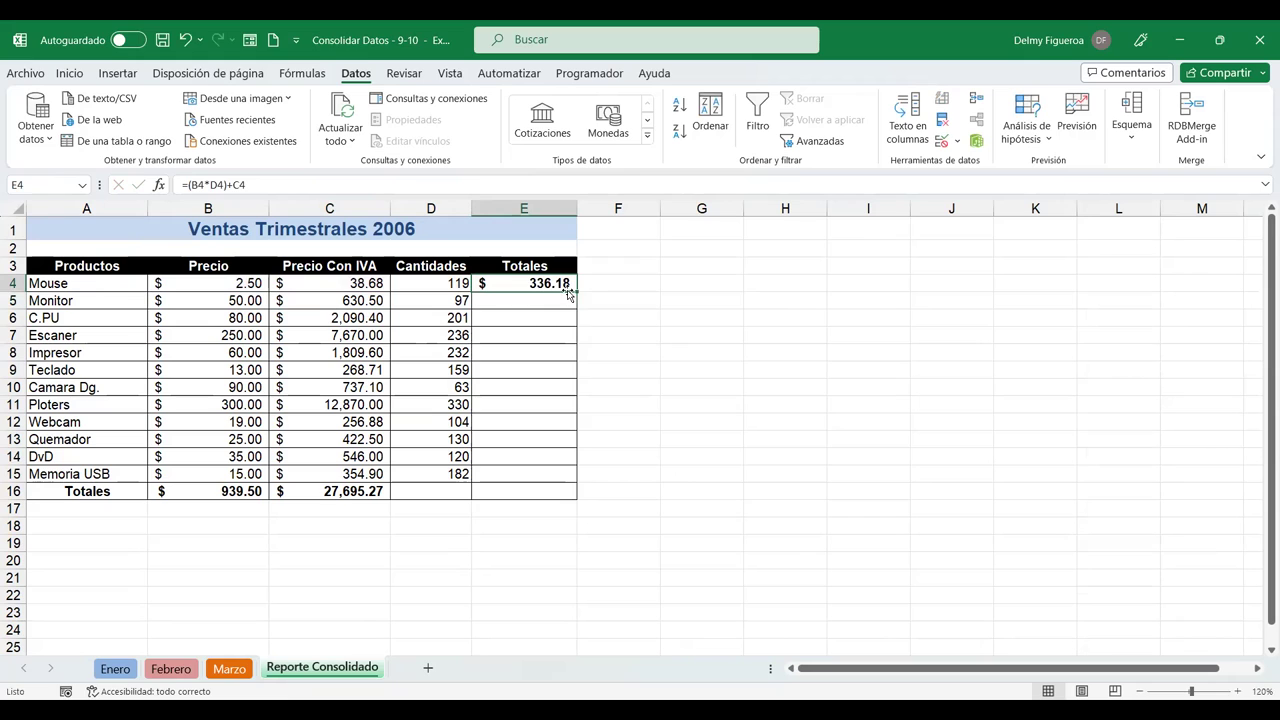
drag(577, 292, 586, 482)
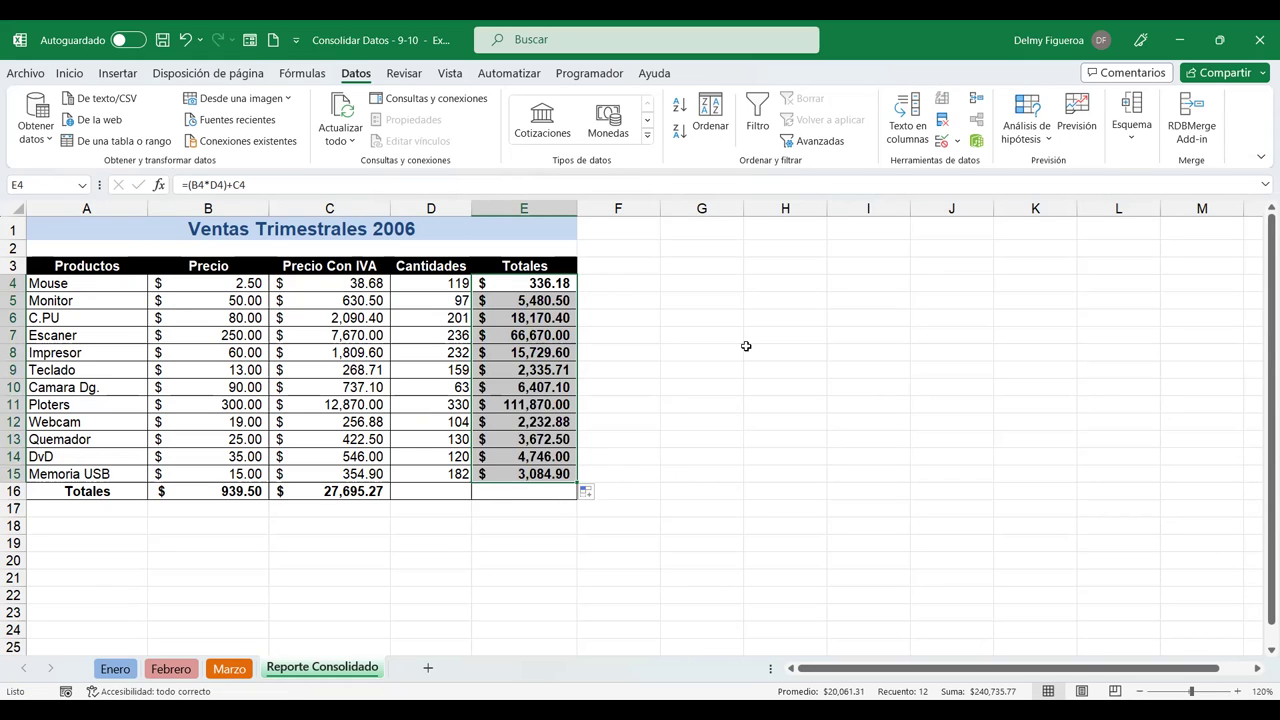
drag(577, 485, 584, 496)
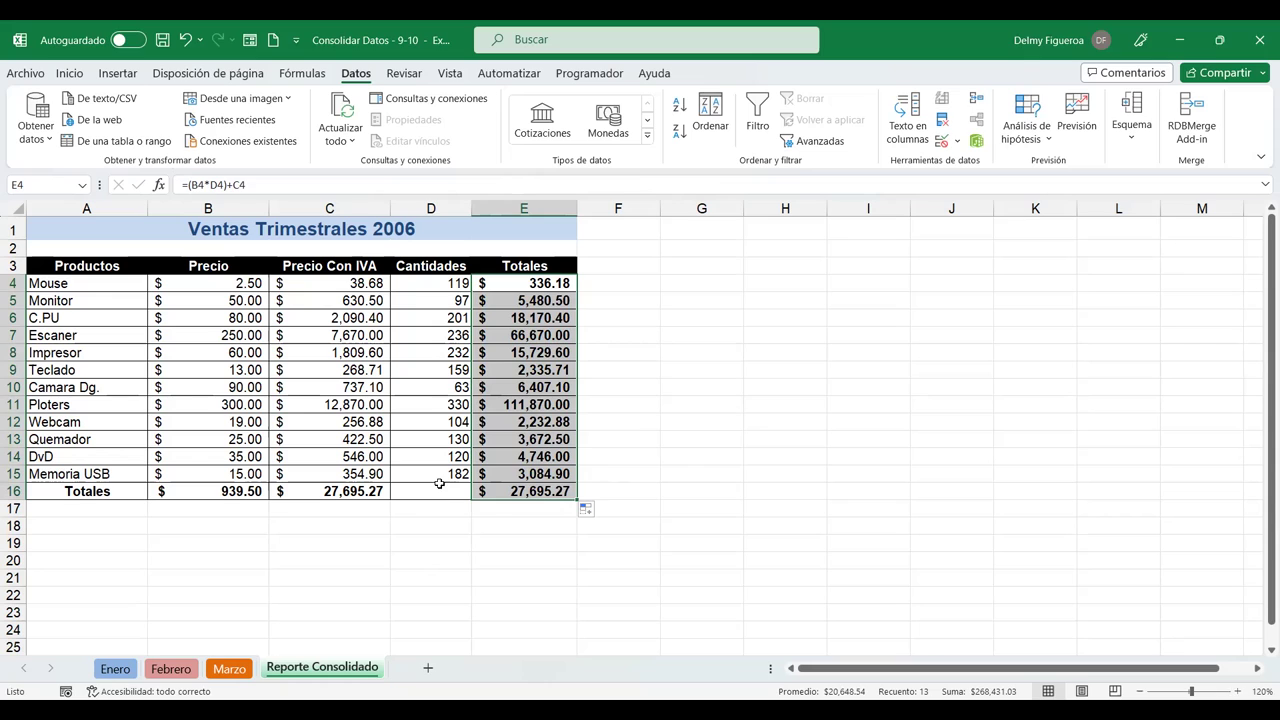
click(440, 487)
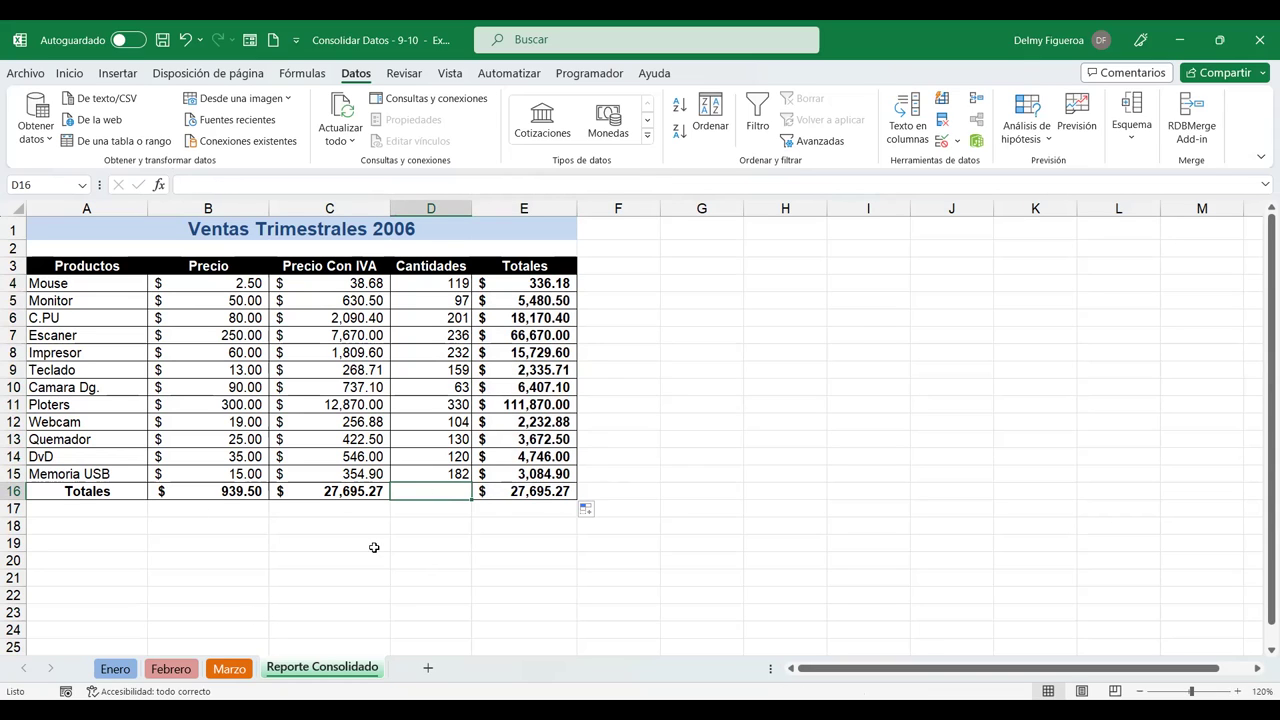
- Add a blank worksheet after Reporte Consolidado and enlarge its view to 120%
click(427, 667)
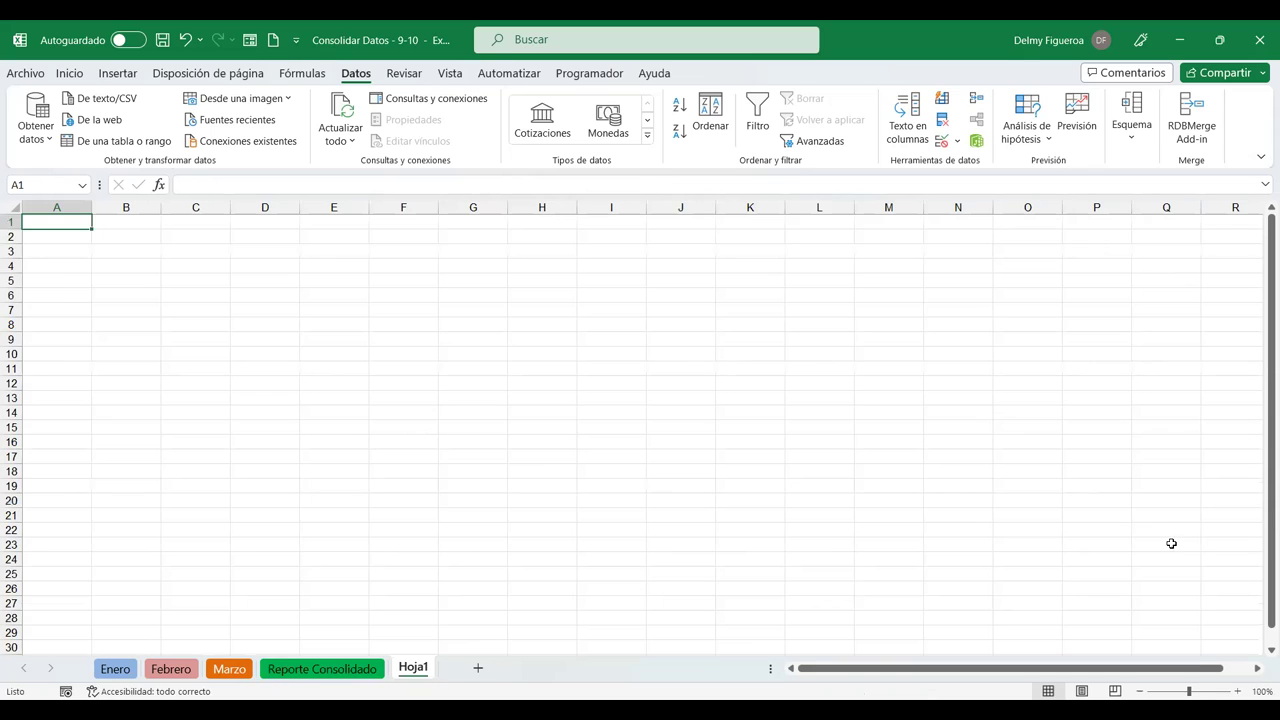
click(1237, 691)
click(1237, 691)
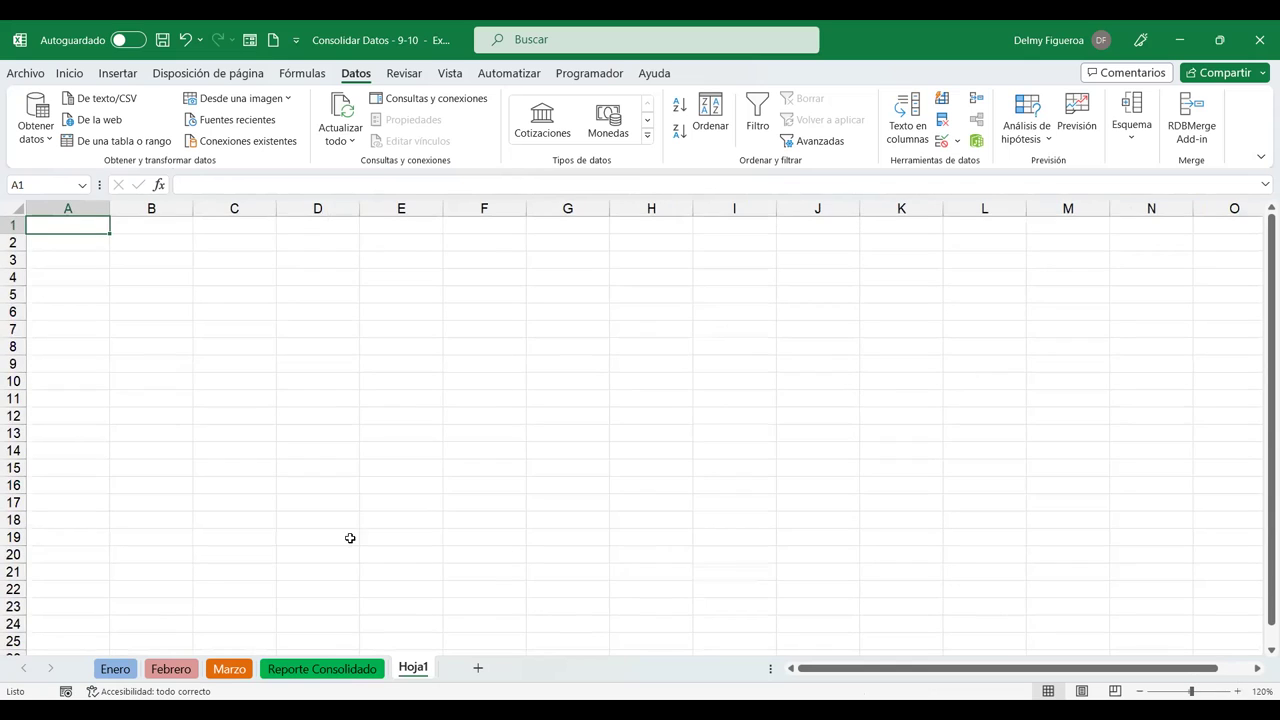
- Review the product tables in Marzo, Febrero and Enero and the report layout, returning to cell A1 of Hoja1
click(229, 669)
click(164, 670)
click(115, 669)
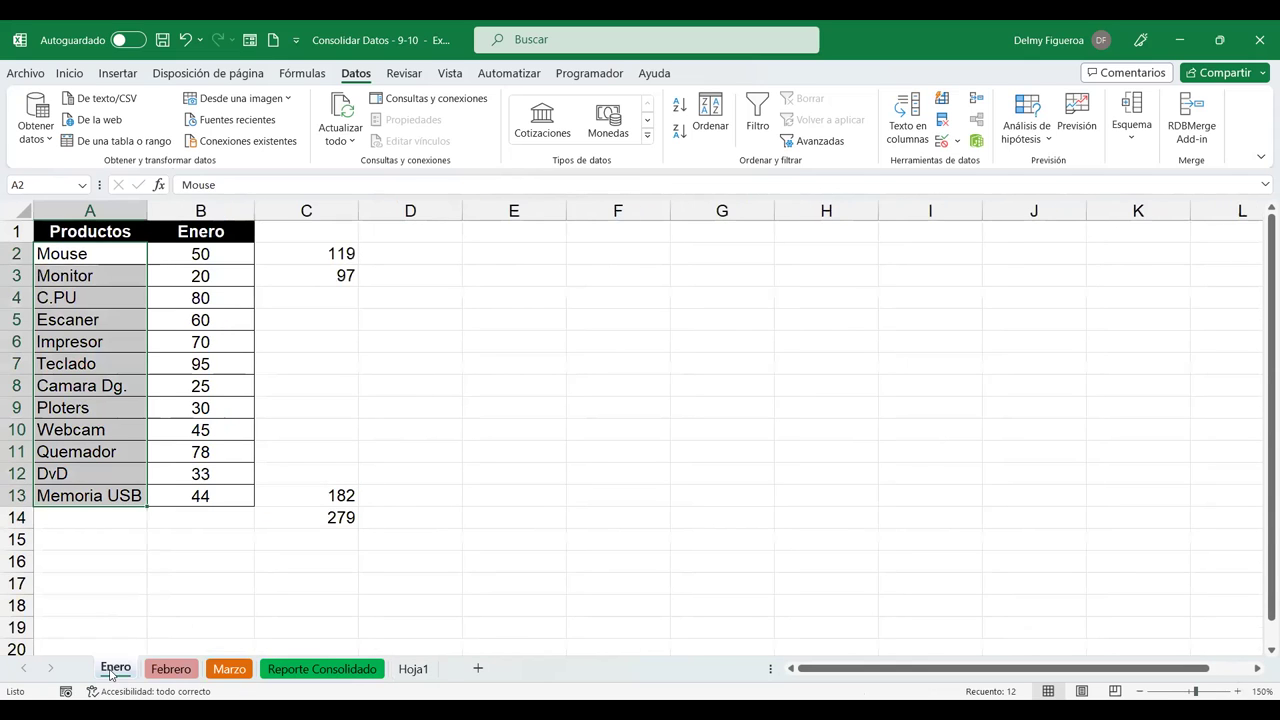
click(138, 231)
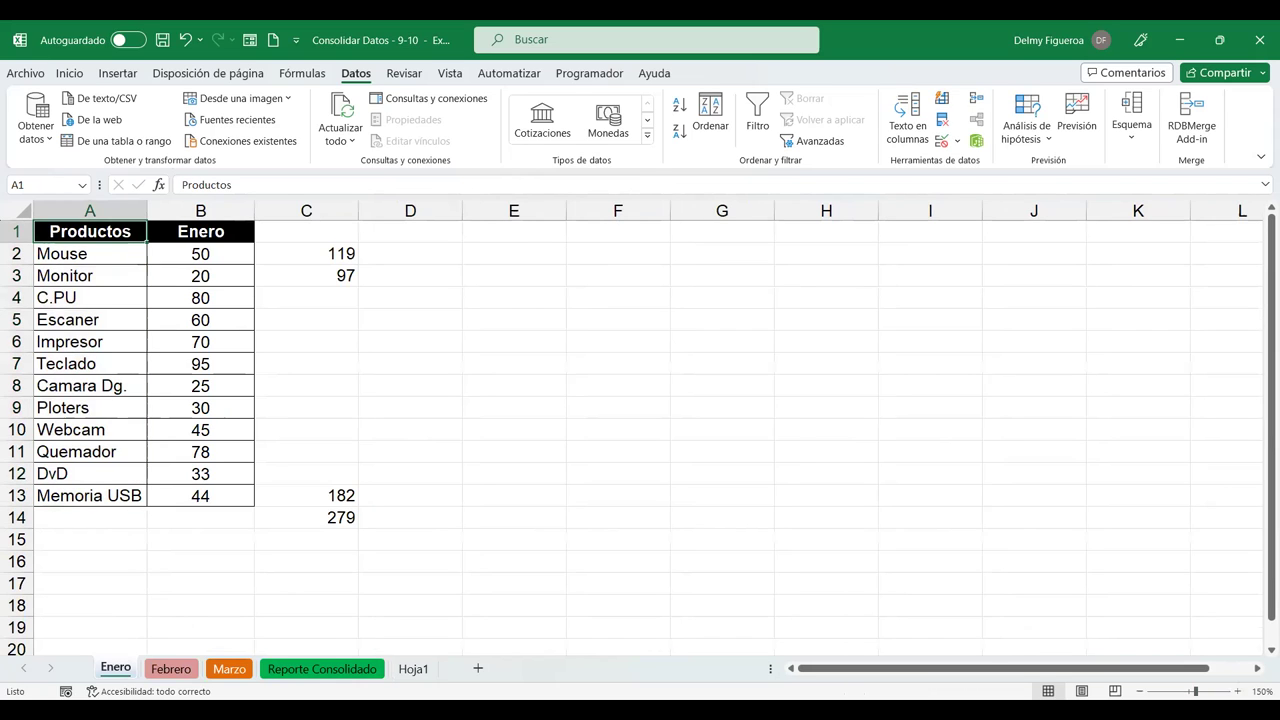
click(414, 669)
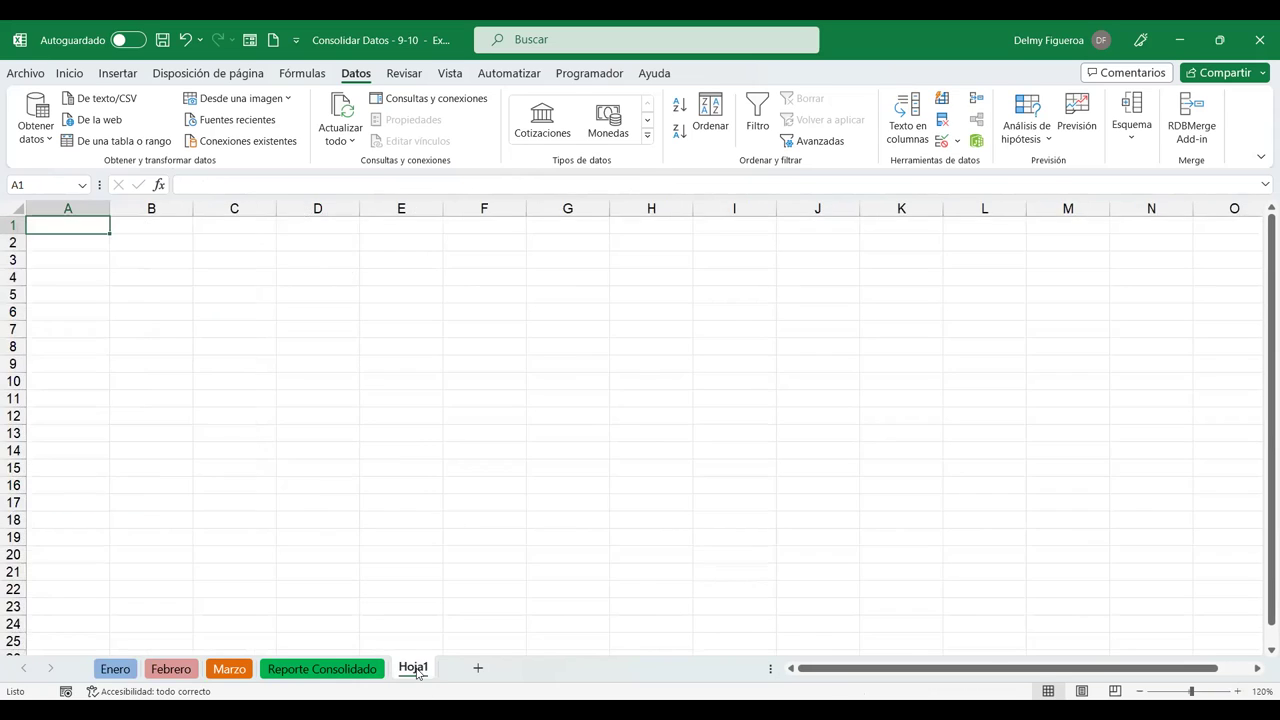
click(352, 669)
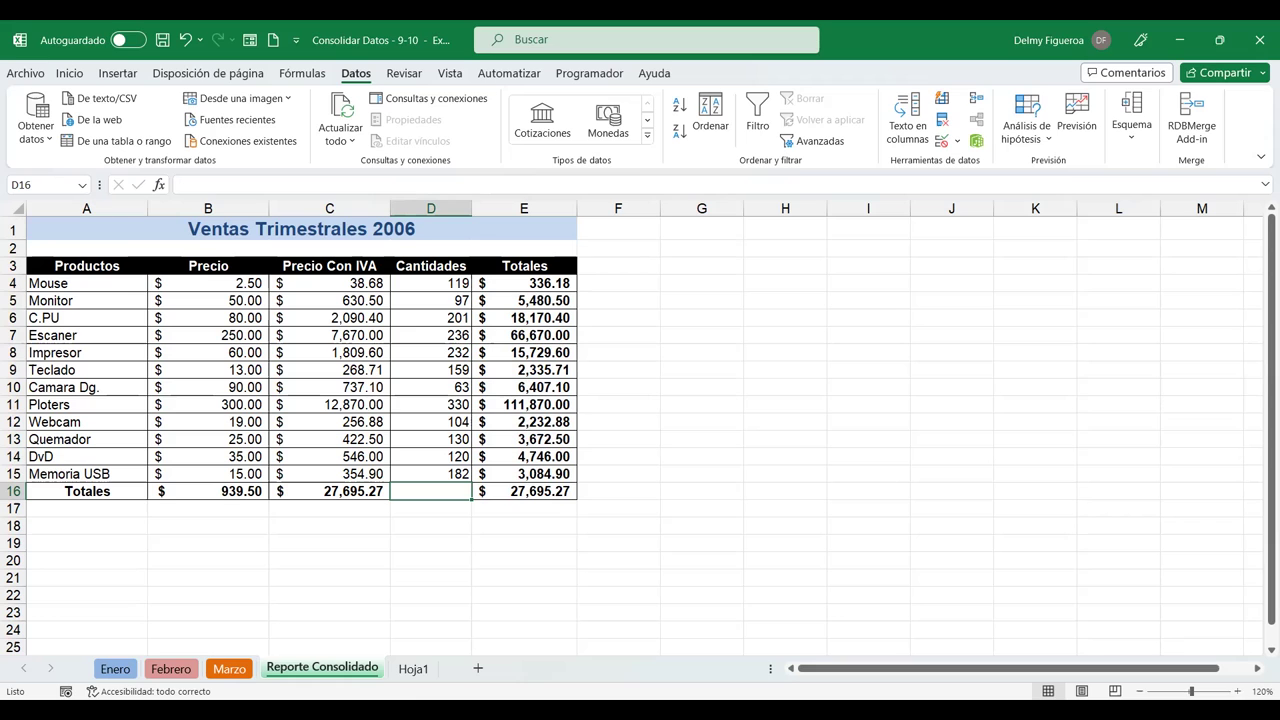
click(415, 669)
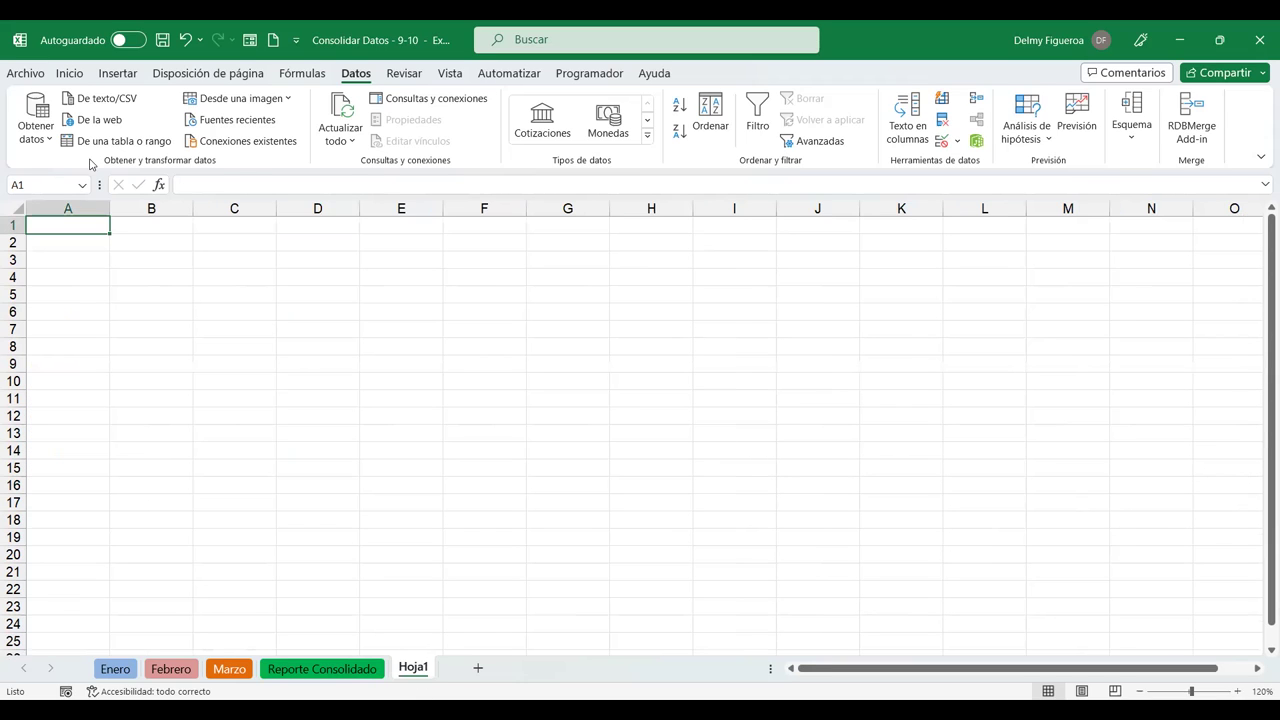
click(114, 671)
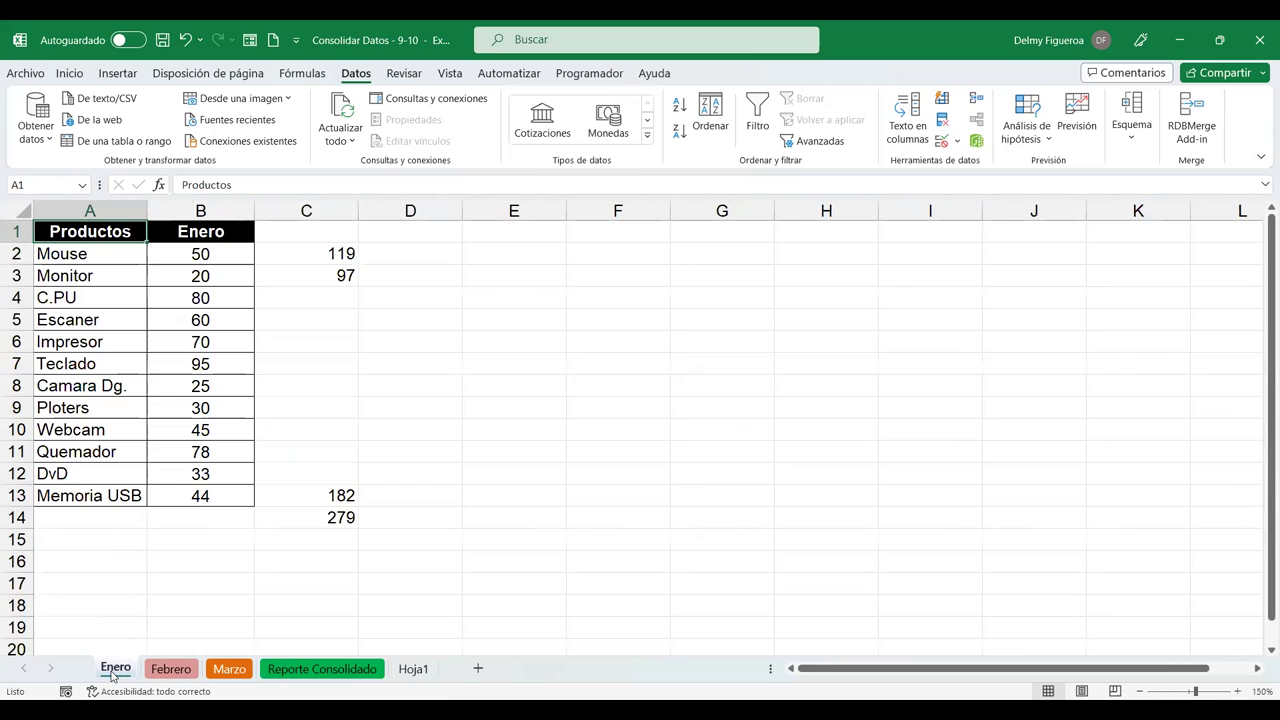
click(414, 669)
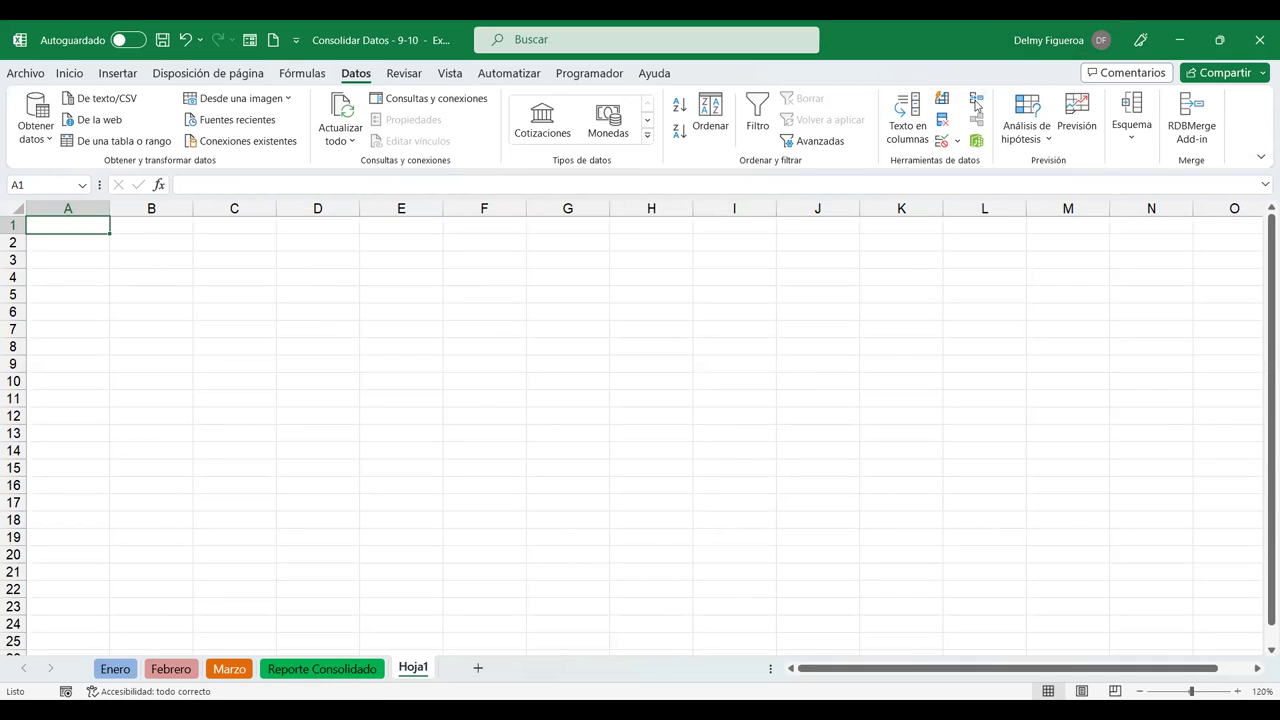
- Start a Suma consolidation at A1 of Hoja1 and add the January table with its labels, Enero!$A$1:$B$13, as a reference
click(976, 104)
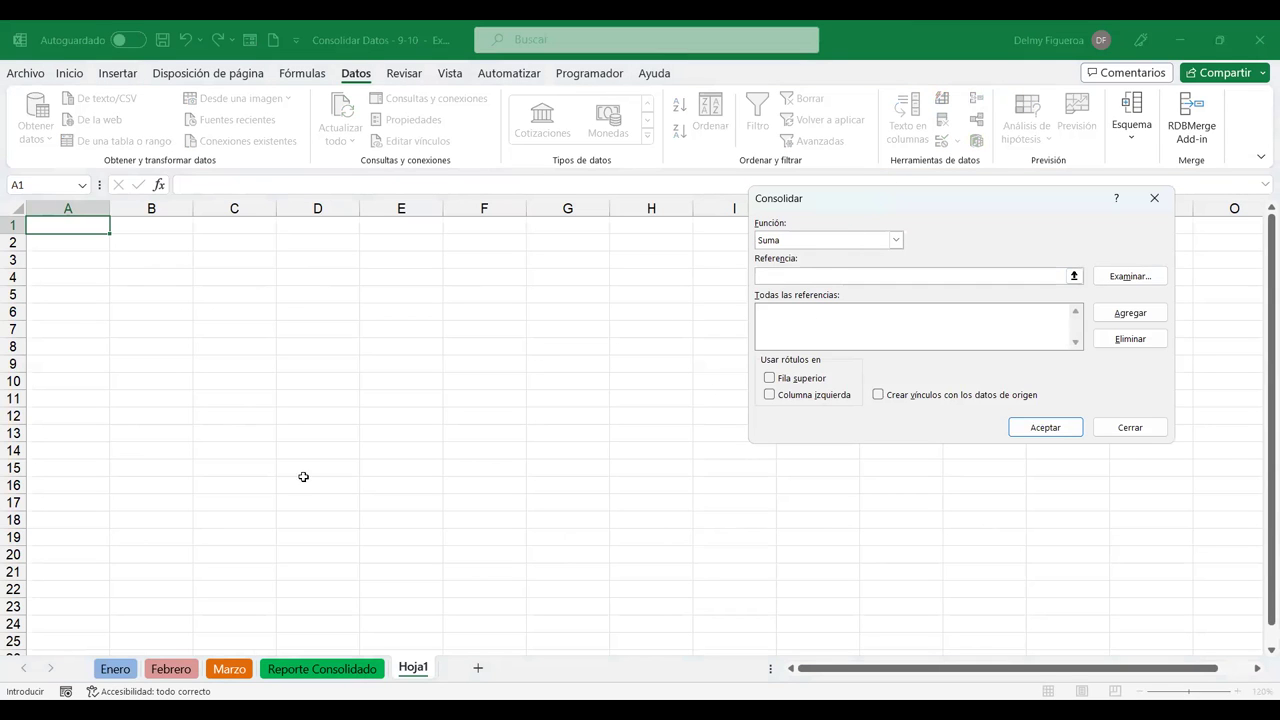
click(116, 670)
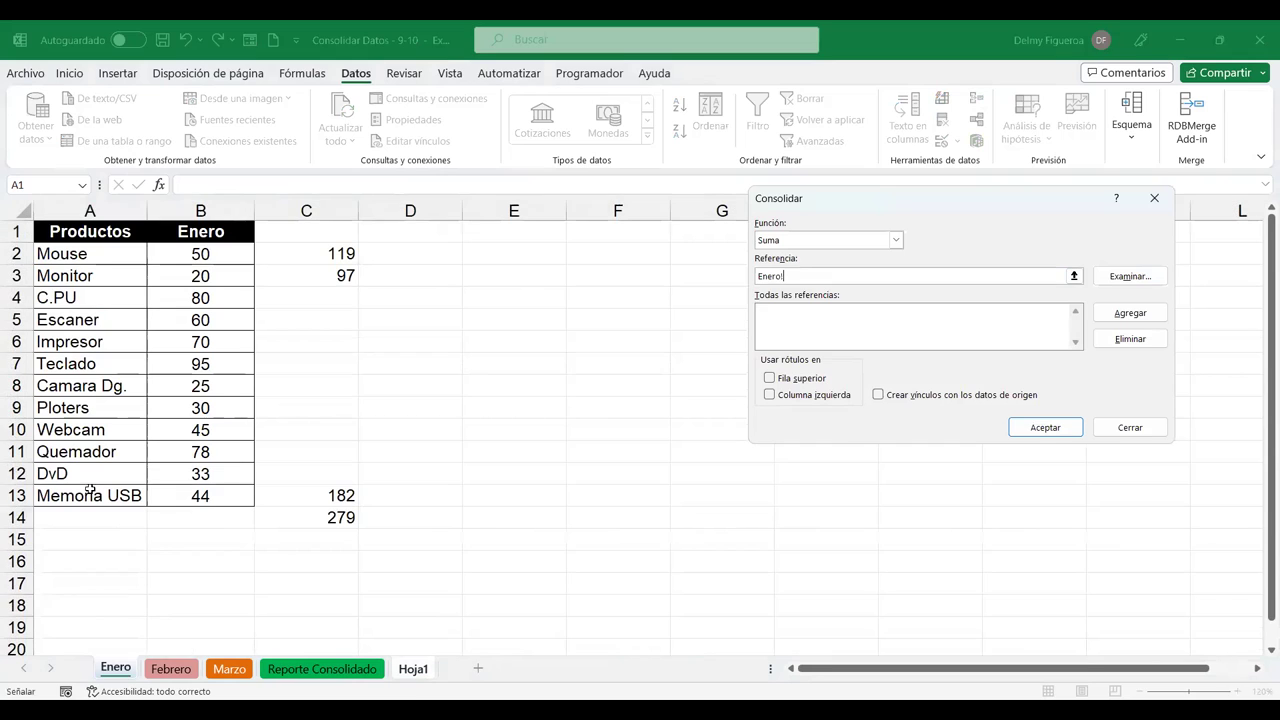
click(88, 231)
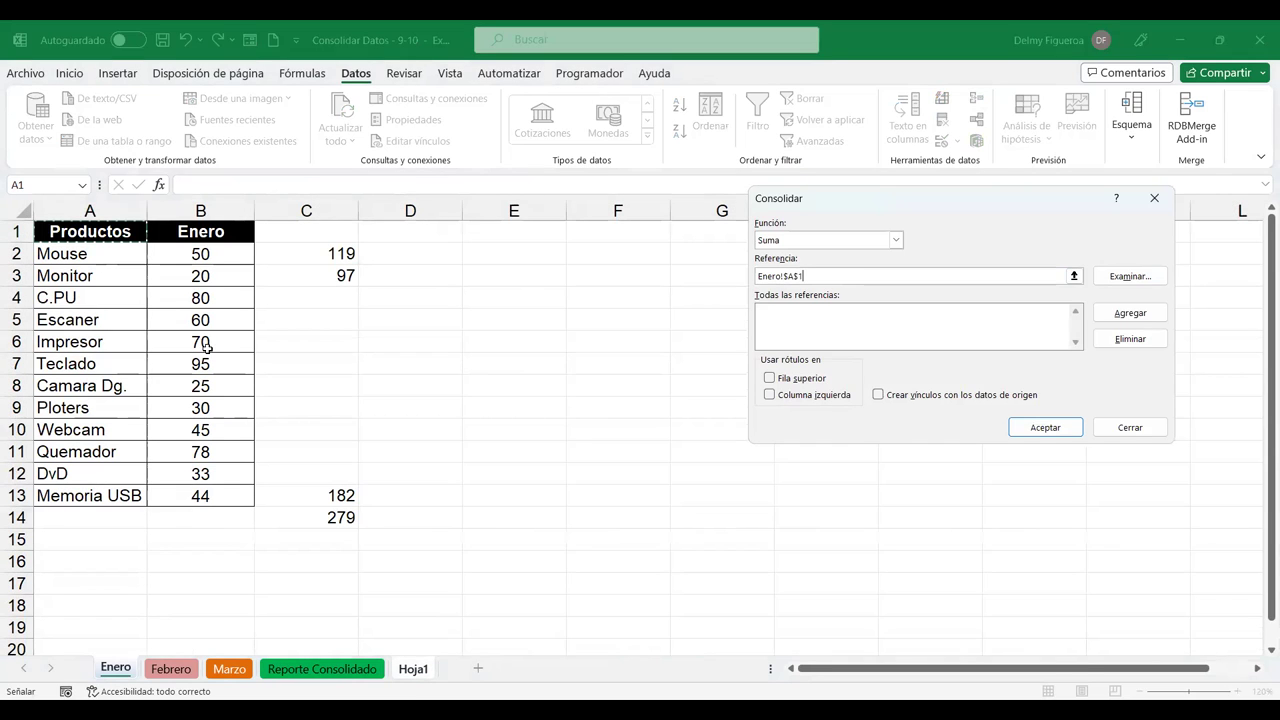
drag(90, 231, 125, 232)
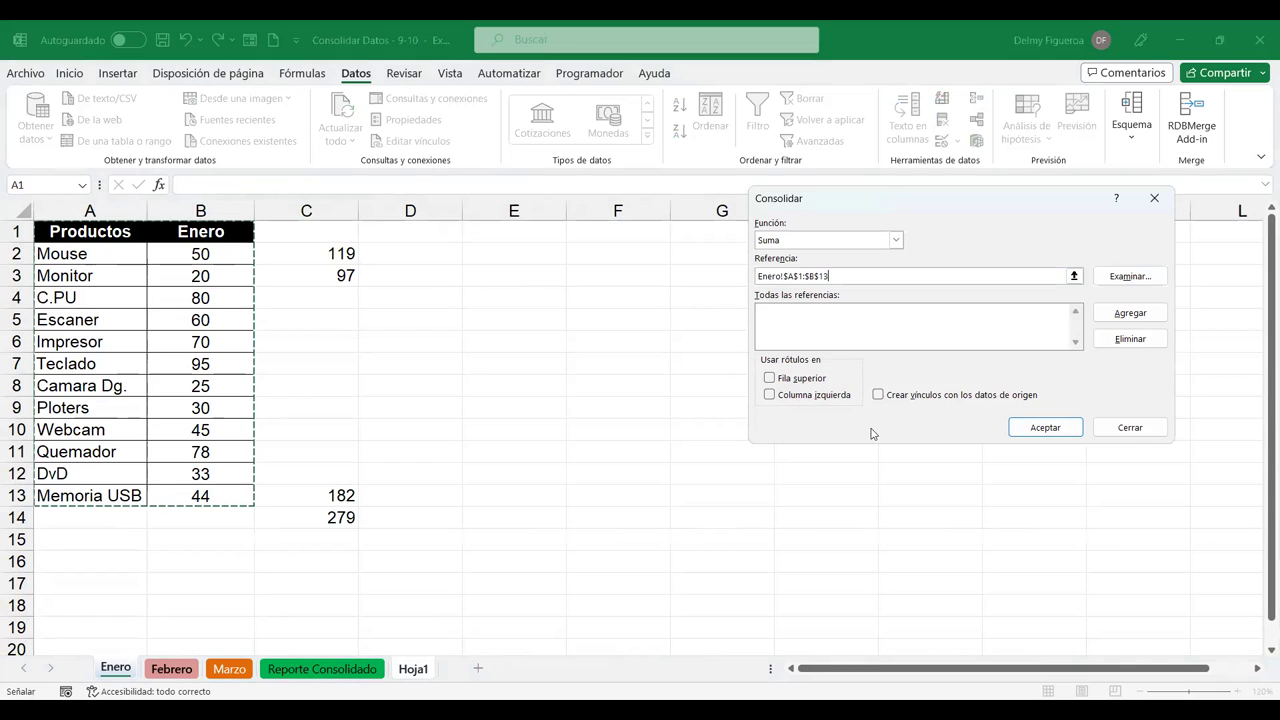
click(1129, 313)
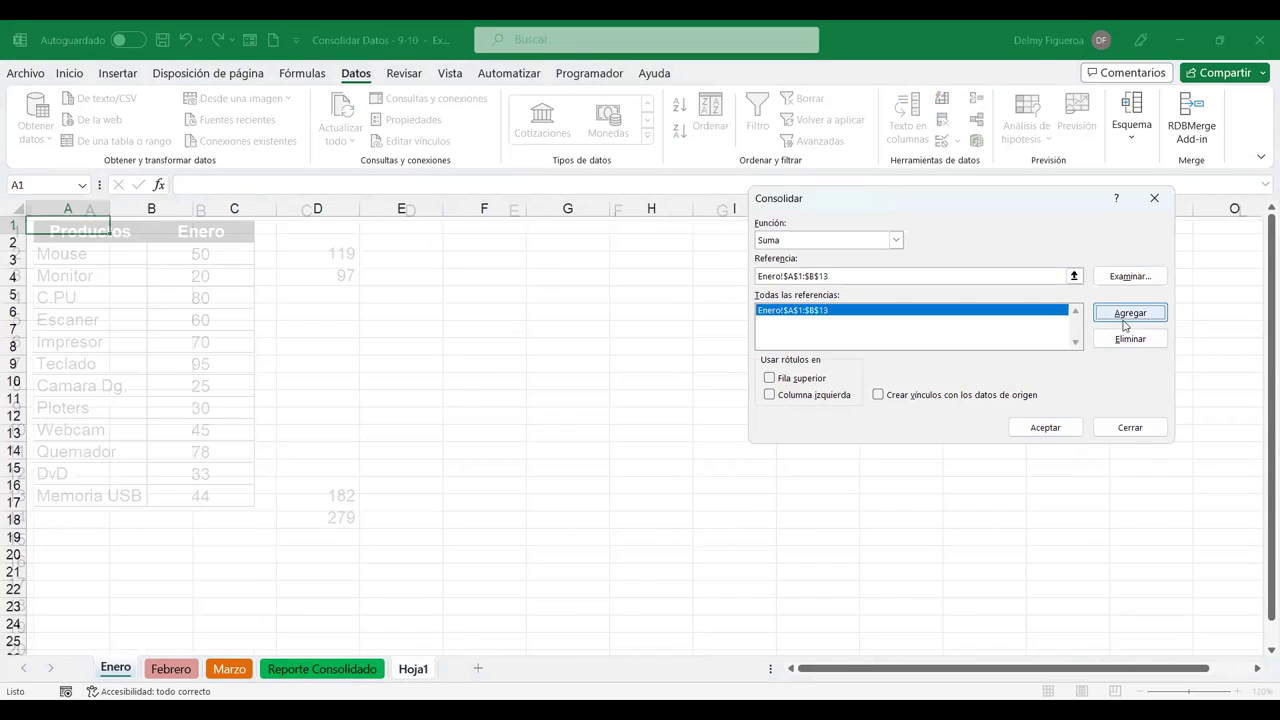
- Add Febrero!$A$1:$B$13 and Marzo!$A$1:$B$13 as references, consolidate the sums into Hoja1 and compare them with Reporte Consolidado
click(171, 669)
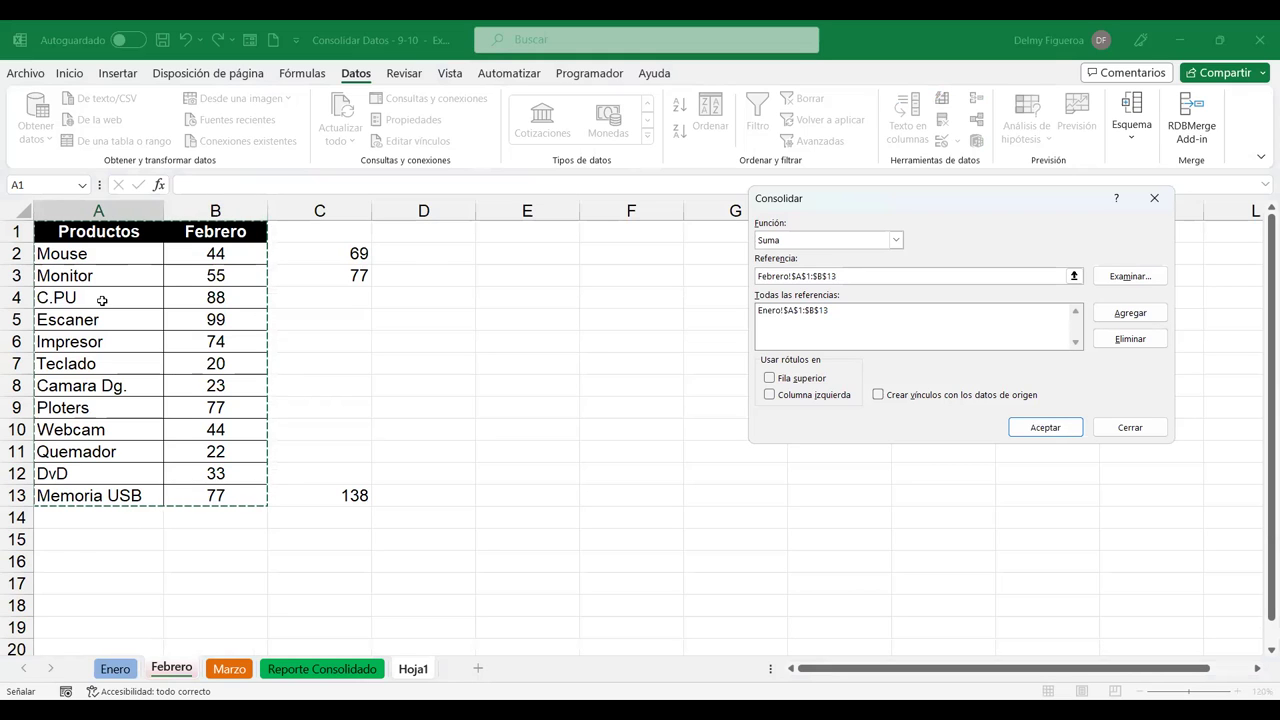
click(1130, 313)
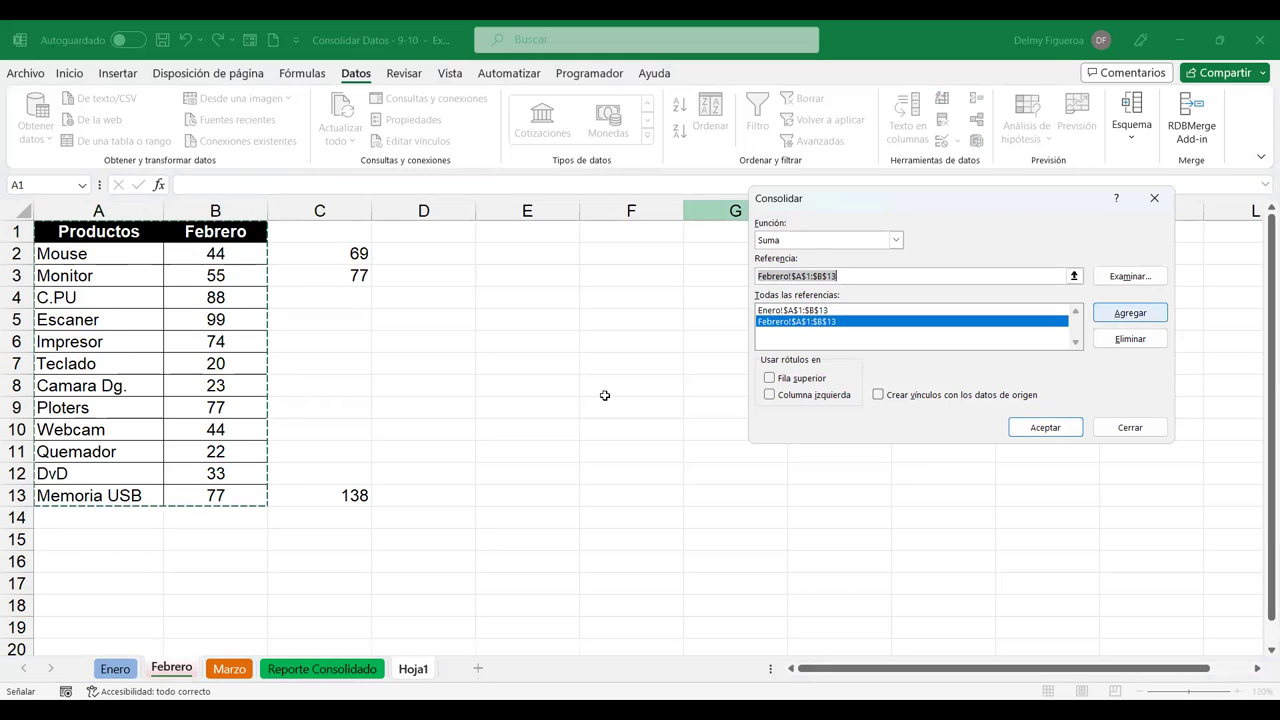
click(228, 677)
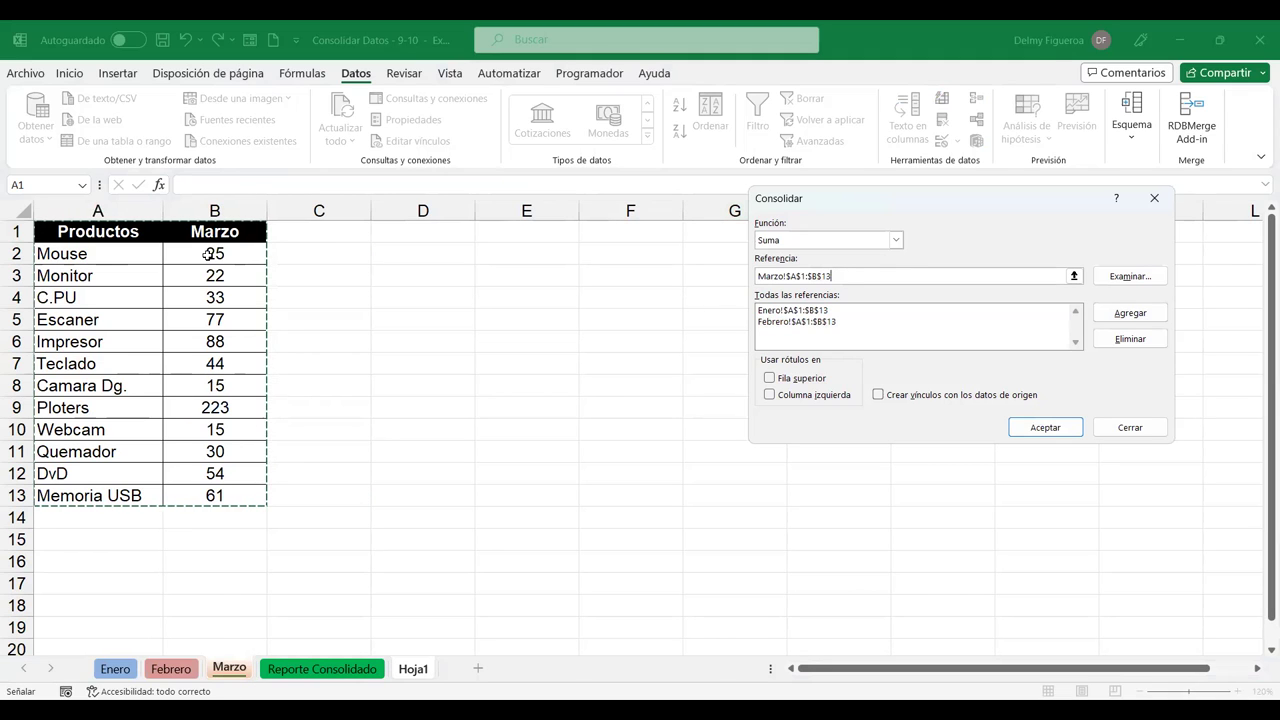
click(1130, 313)
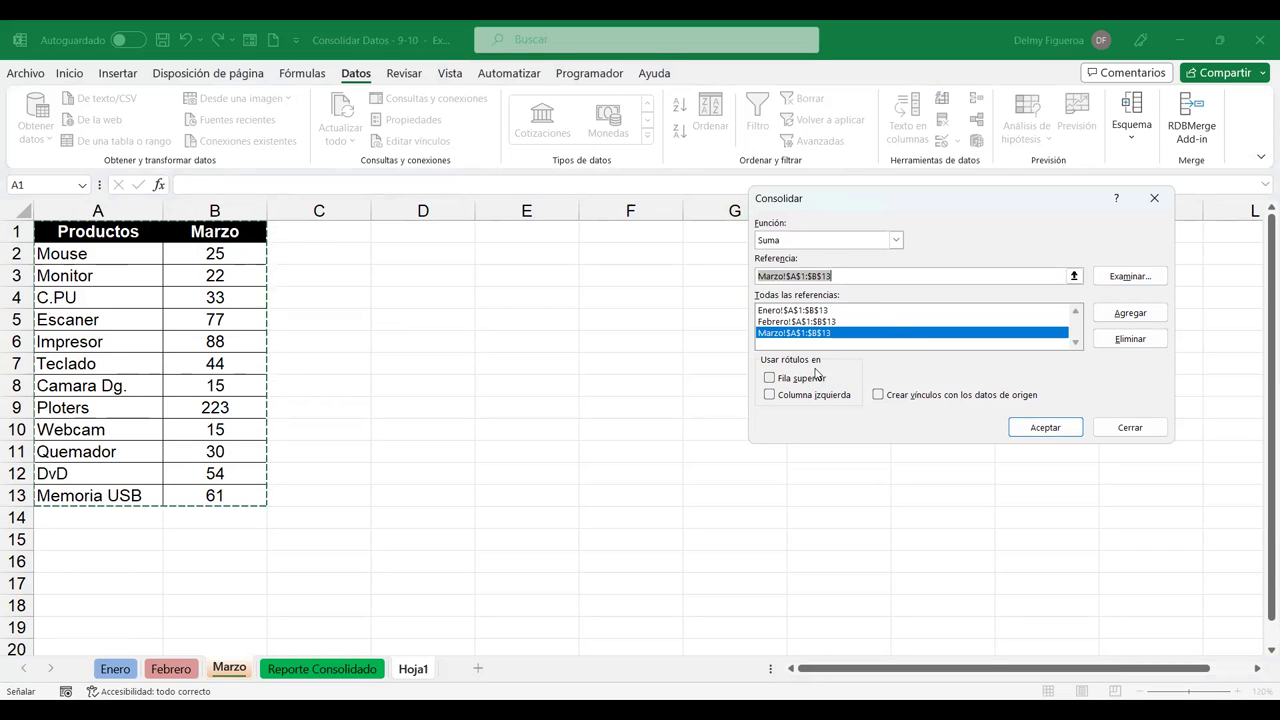
click(1044, 426)
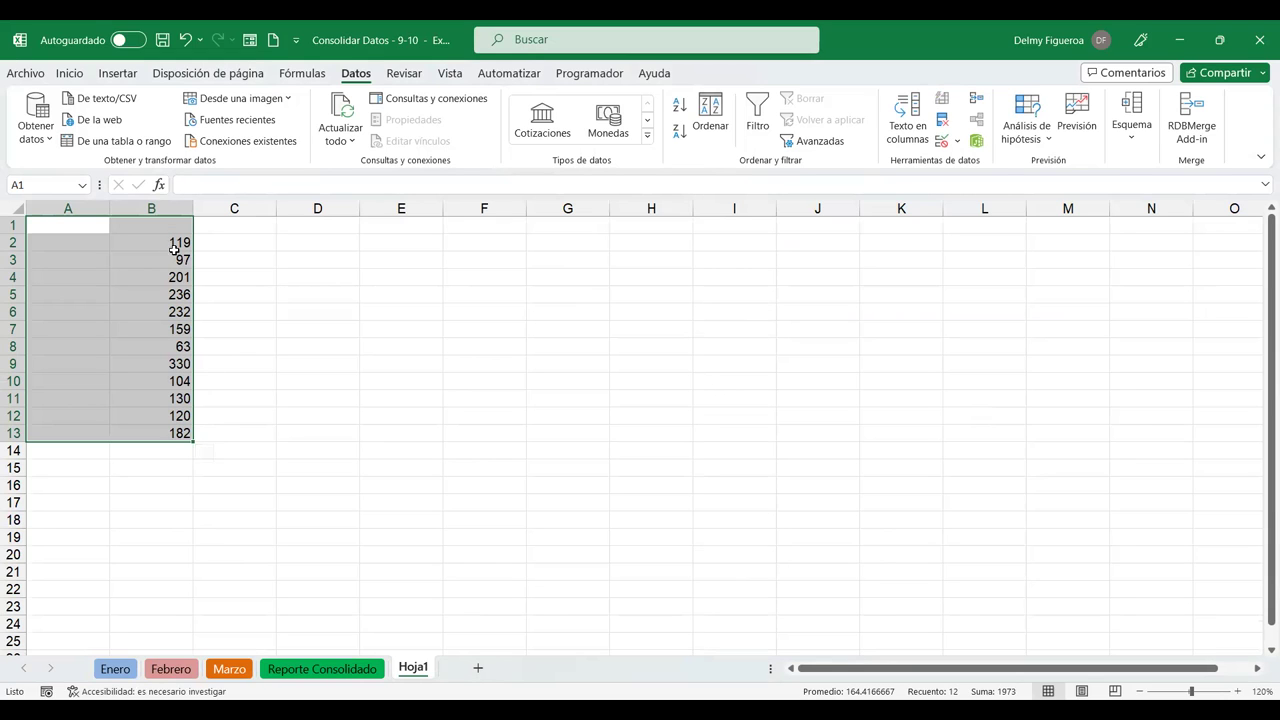
click(311, 670)
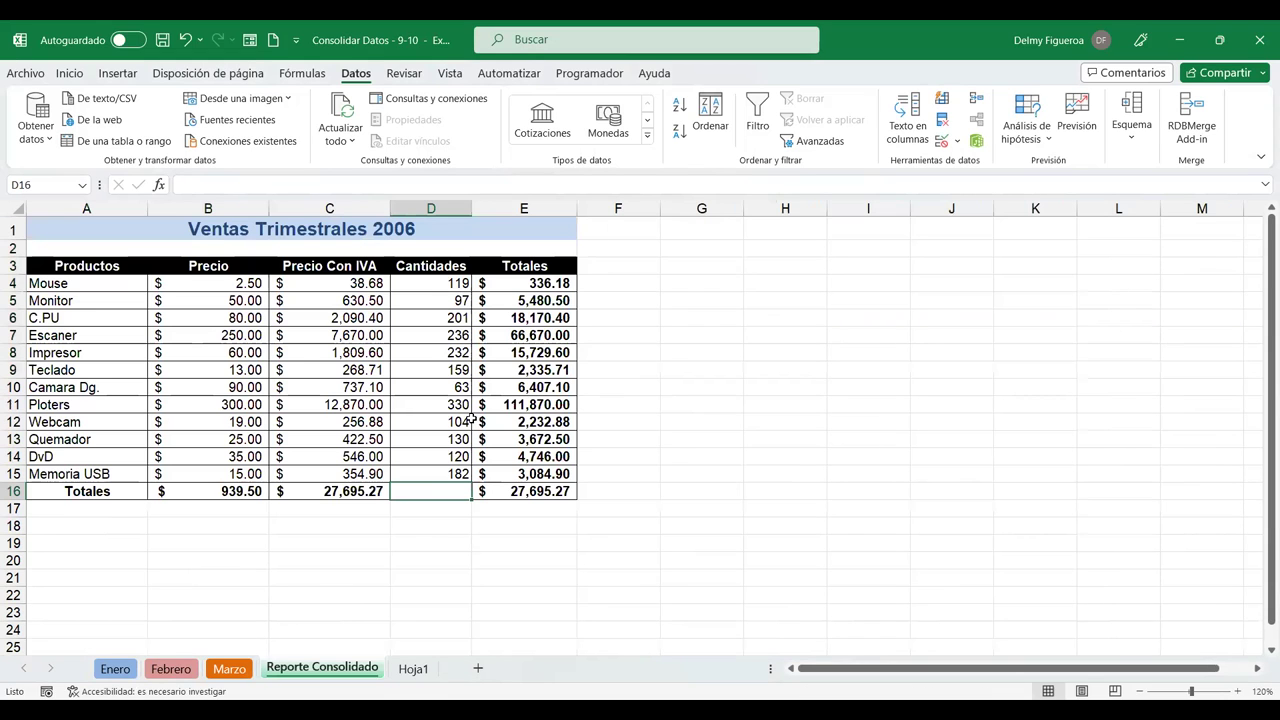
click(410, 671)
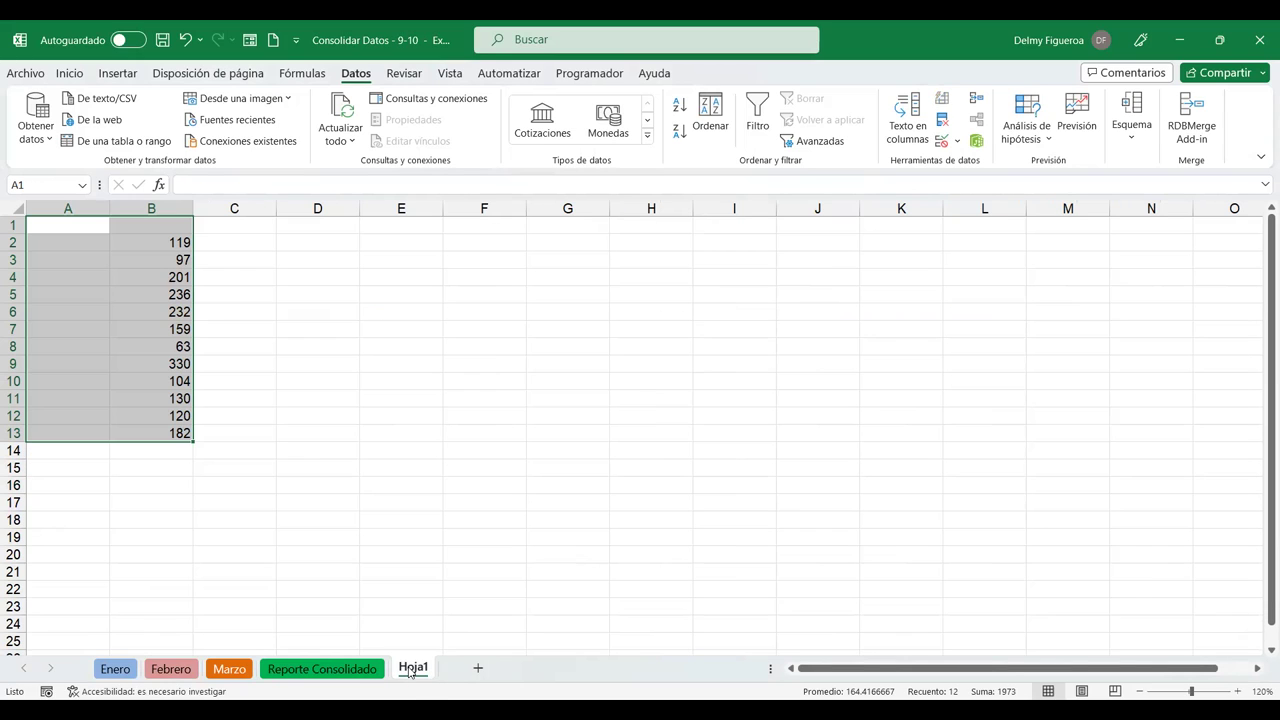
- Consolidate the three month references again into A1:B13 of Hoja1, using labels from the top row and left column
click(976, 99)
click(770, 379)
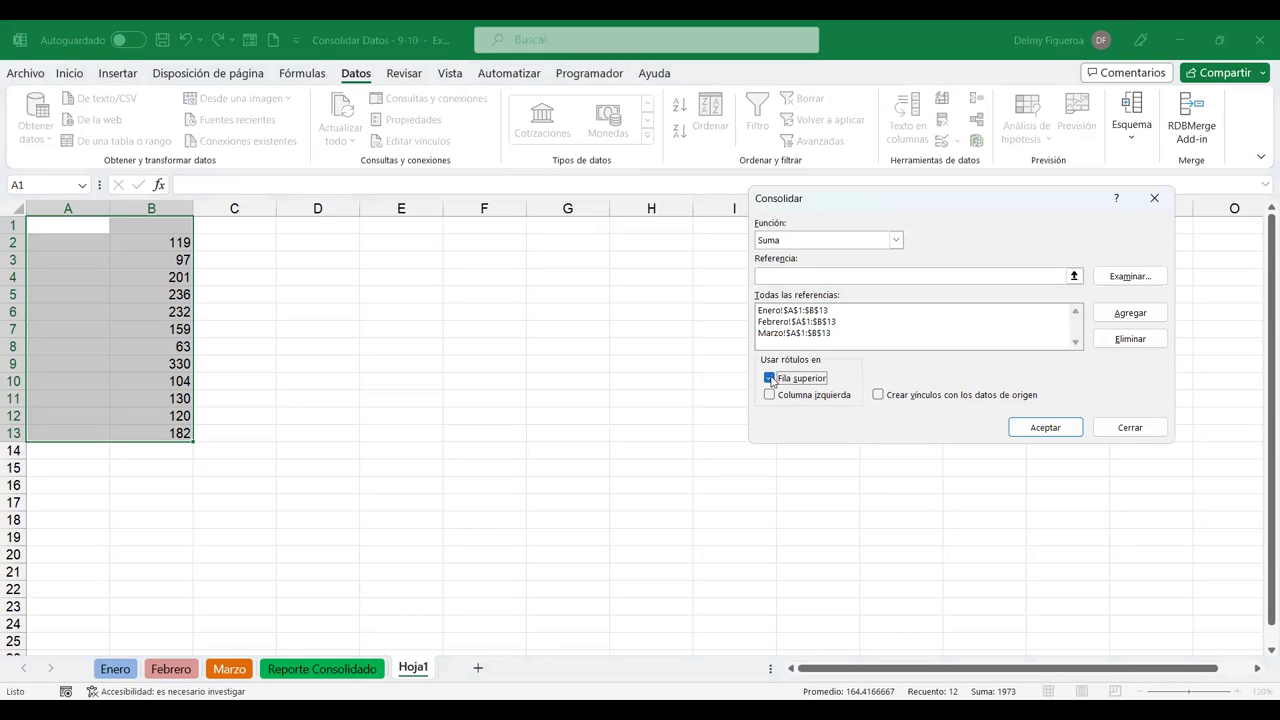
click(771, 396)
click(1050, 429)
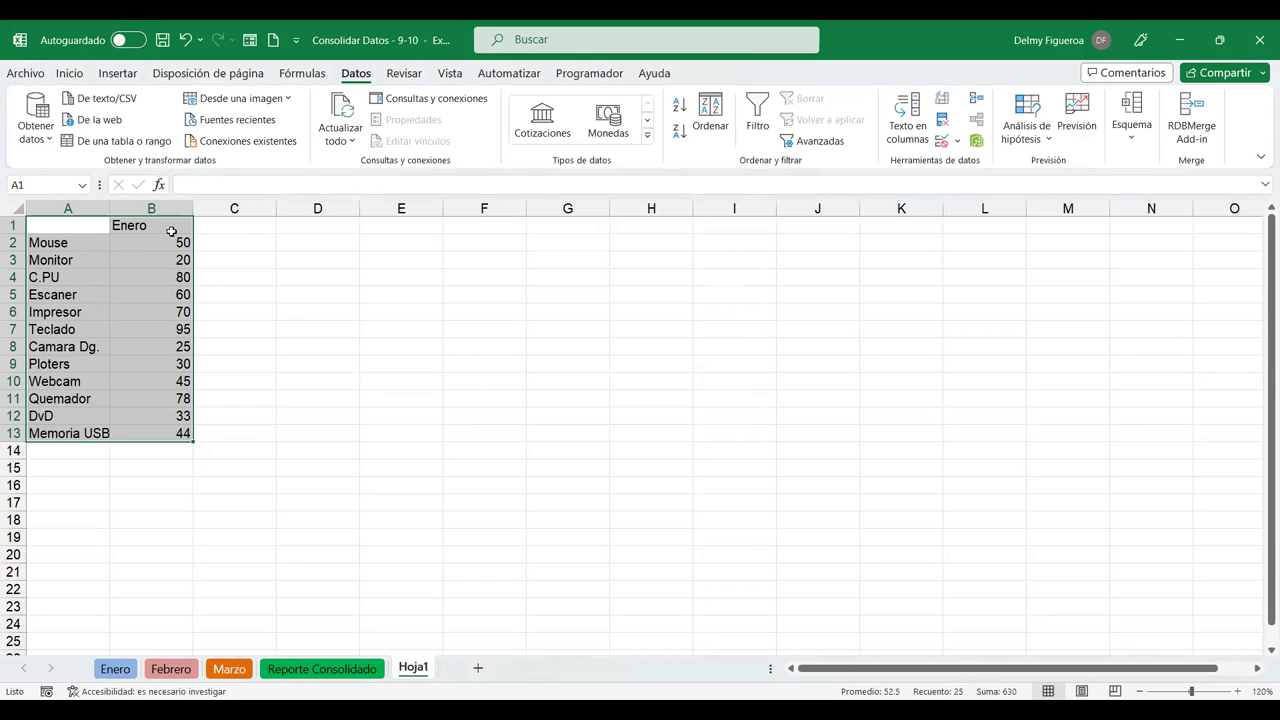
- Check the Enero table, then repeat the labelled Suma consolidation over A1:D13 of Hoja1 with the same three references
click(115, 669)
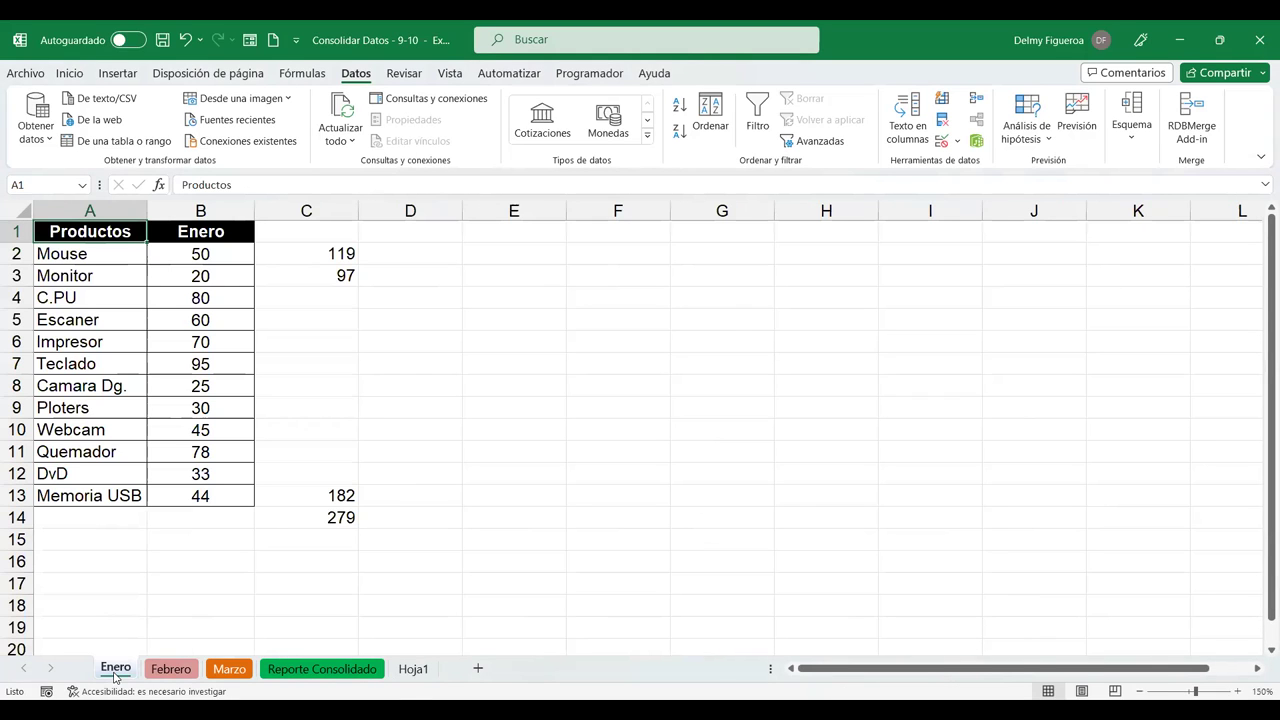
click(413, 669)
drag(86, 218, 320, 434)
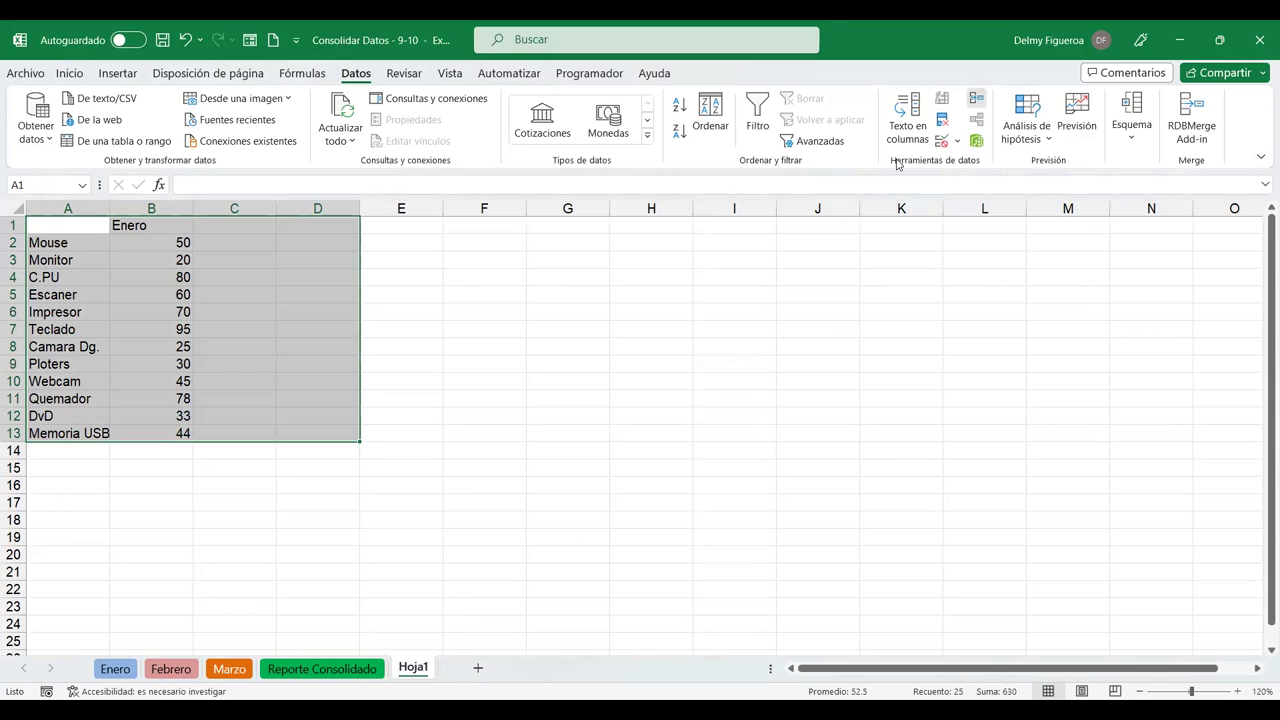
click(977, 102)
click(796, 322)
click(797, 333)
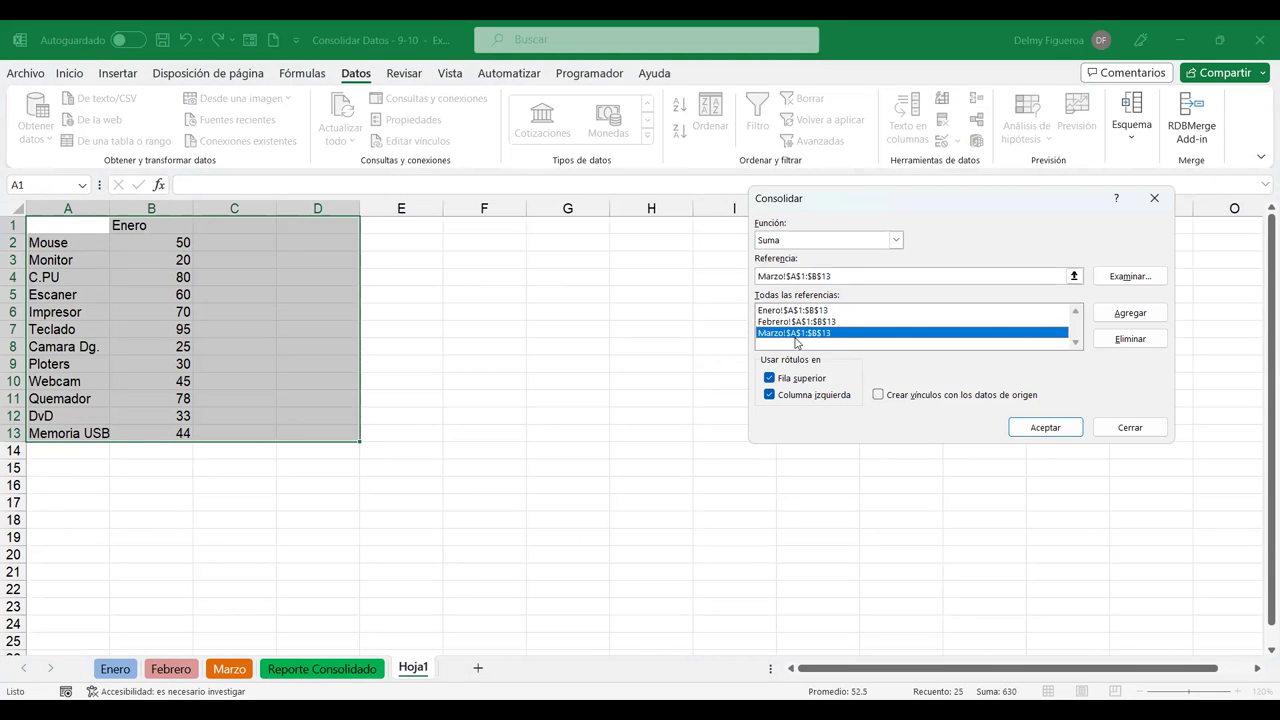
click(1045, 427)
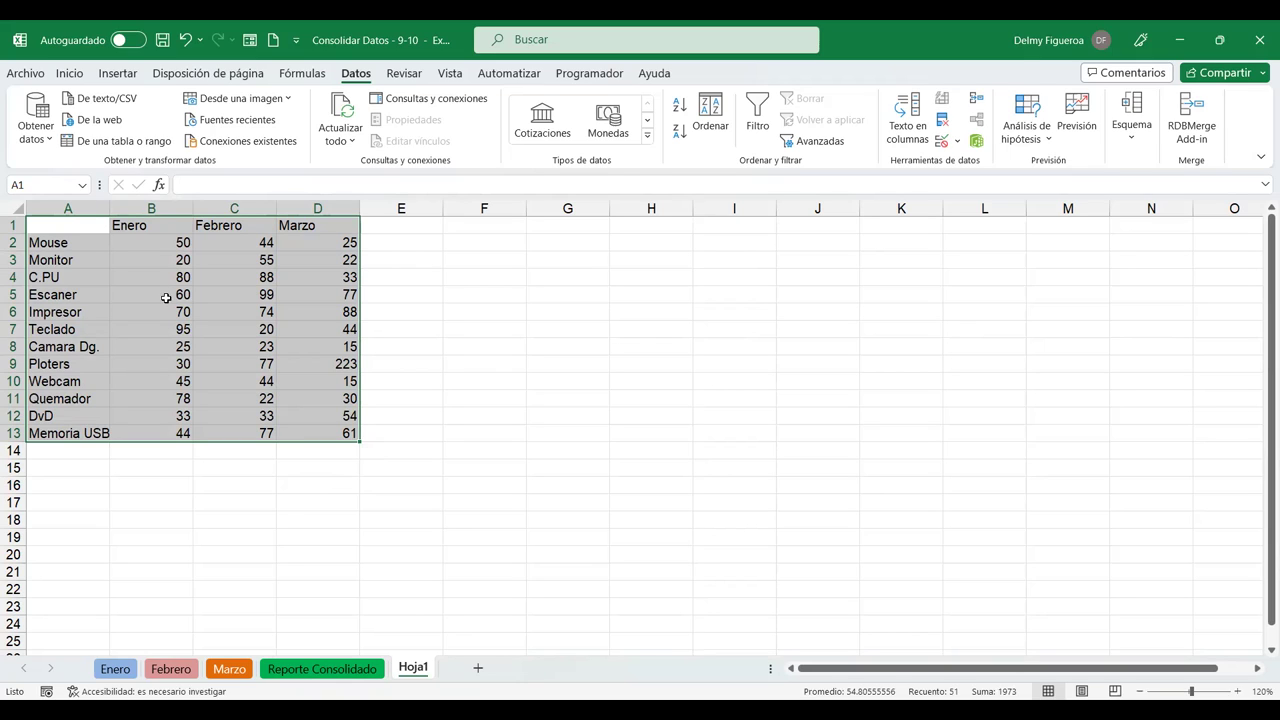
- Compare the consolidated month columns in Hoja1 with the Enero, Febrero and Marzo tables and the quantities in Reporte Consolidado
mouse_move(325, 446)
click(116, 669)
click(171, 668)
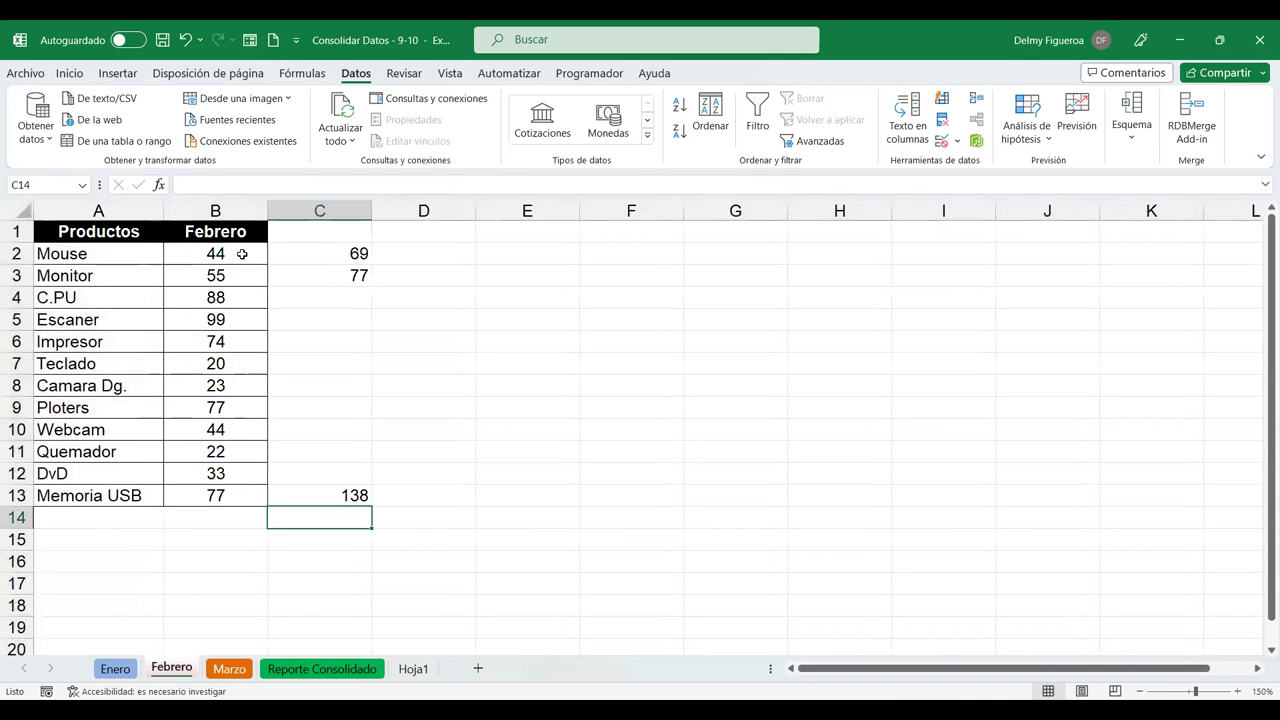
click(320, 669)
click(411, 670)
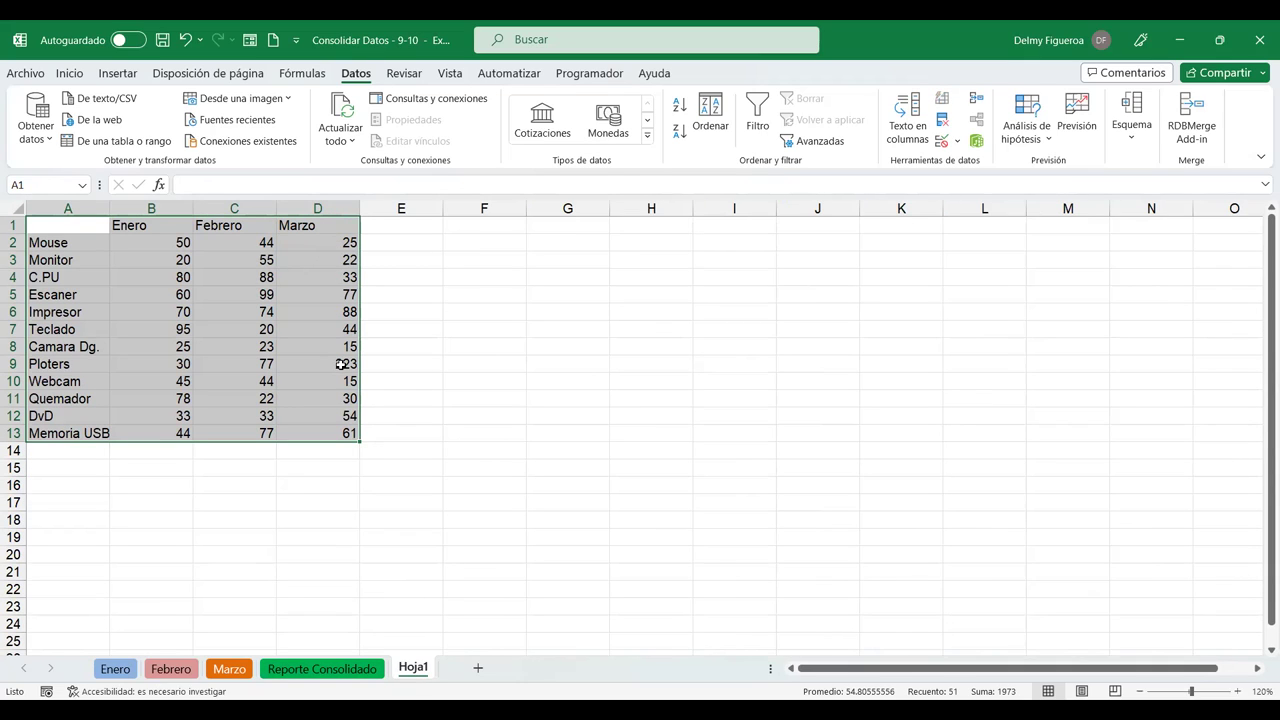
click(230, 669)
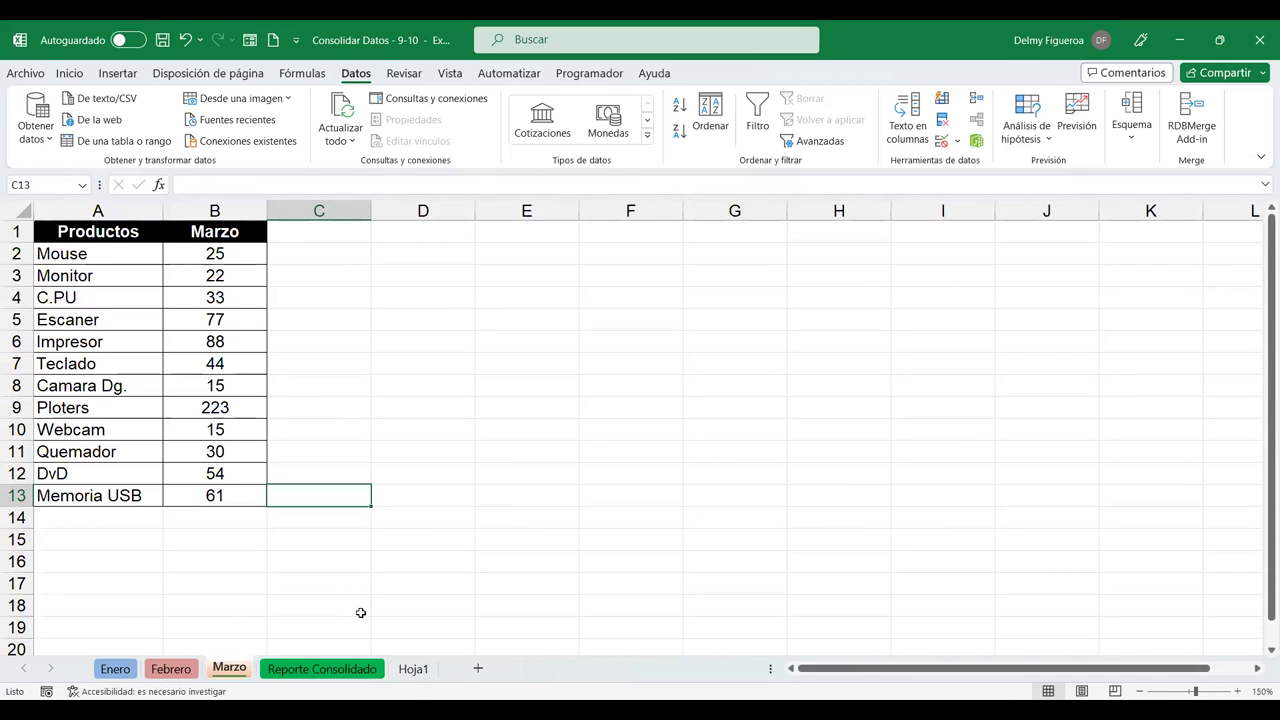
click(410, 670)
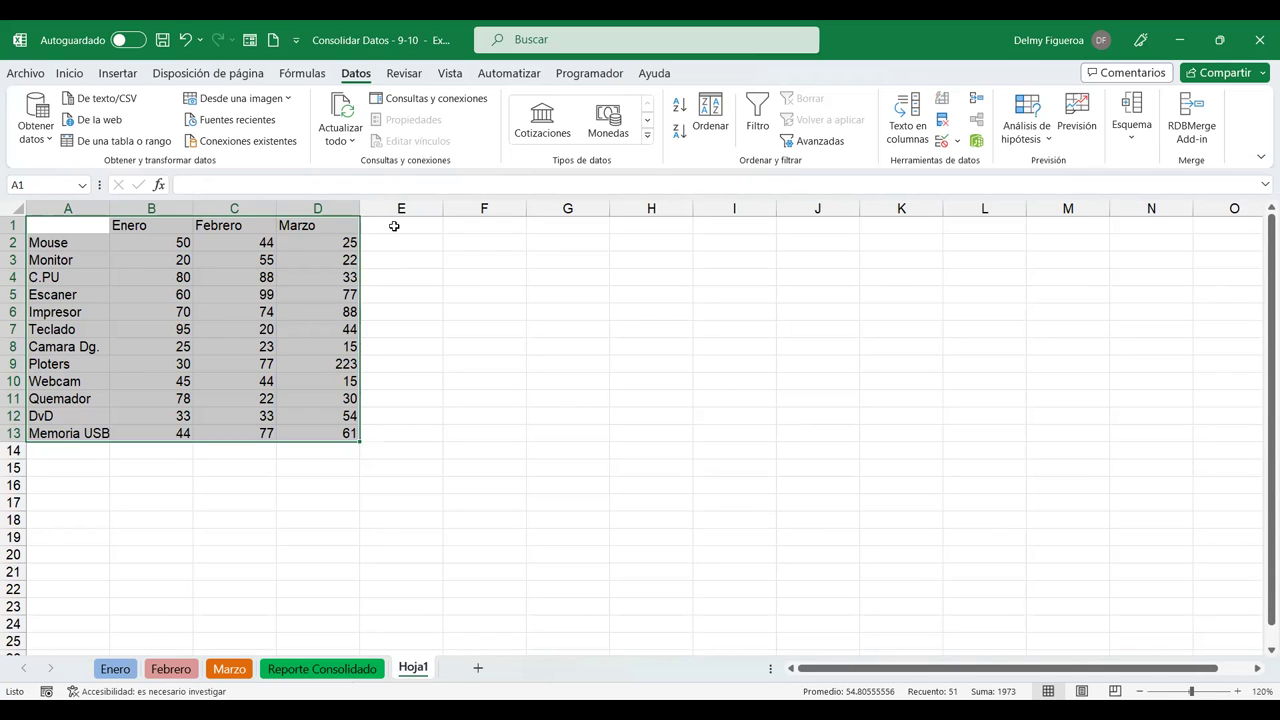
click(394, 226)
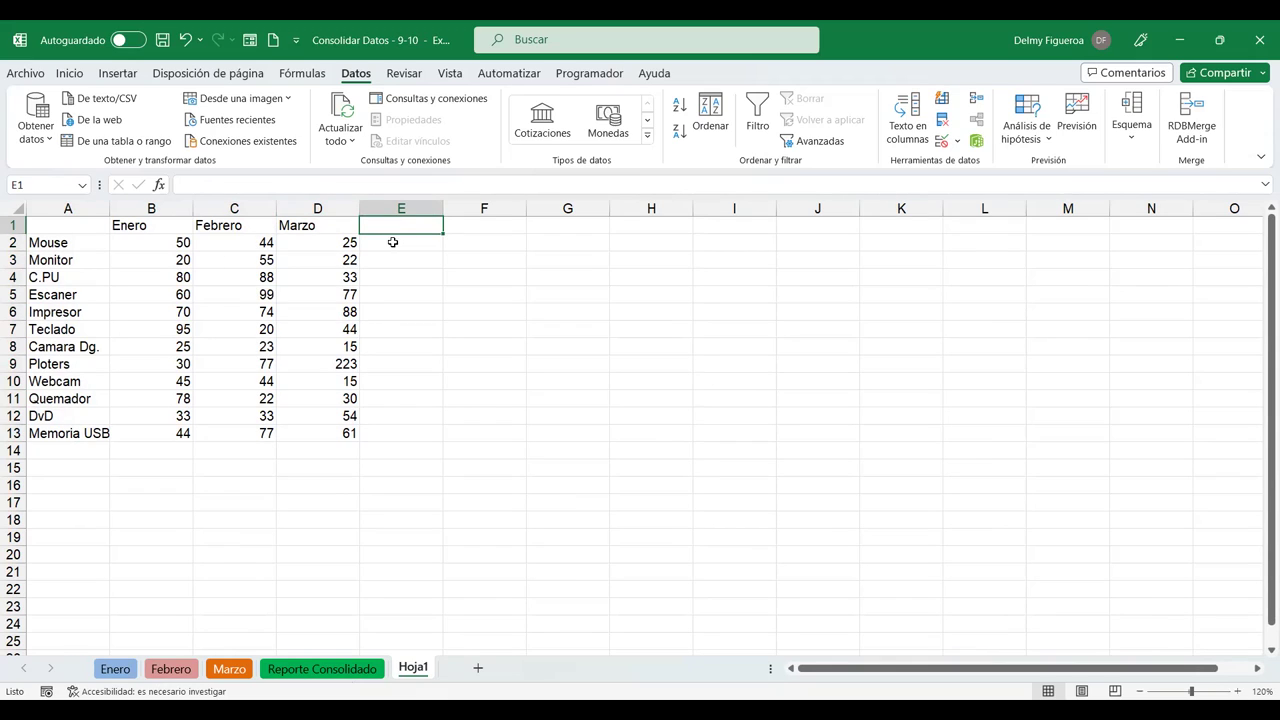
click(358, 670)
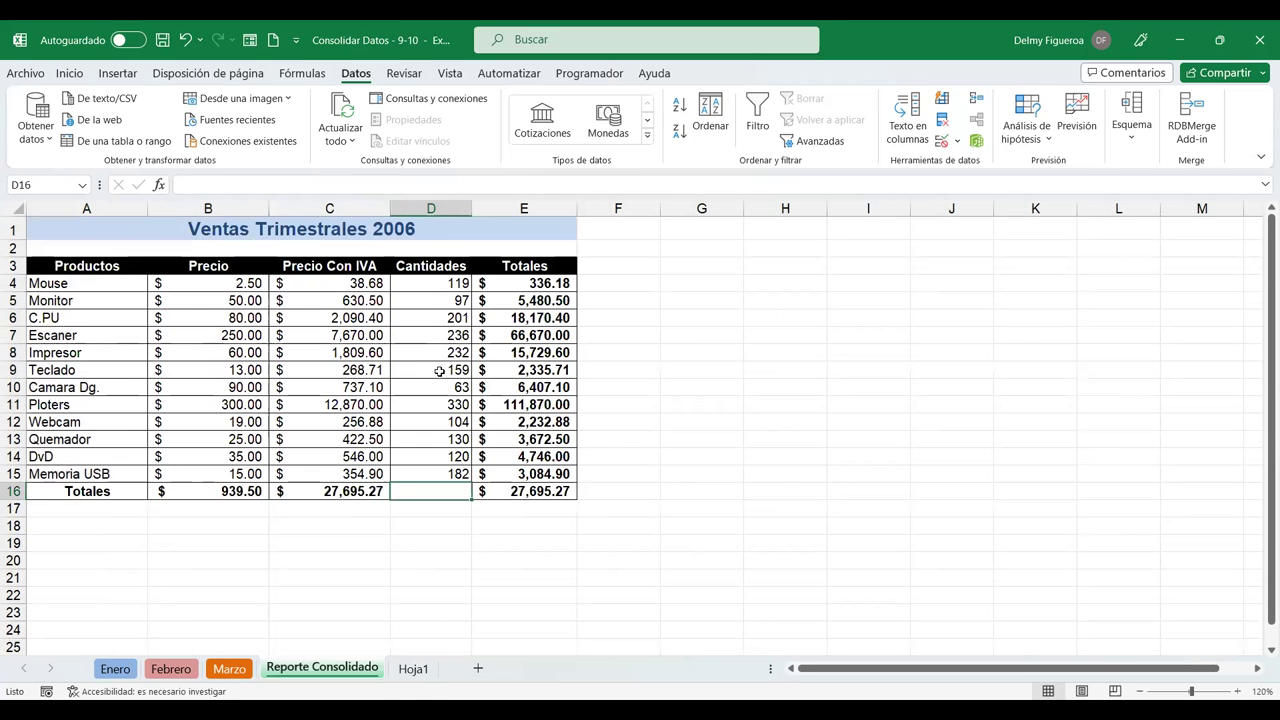
click(400, 668)
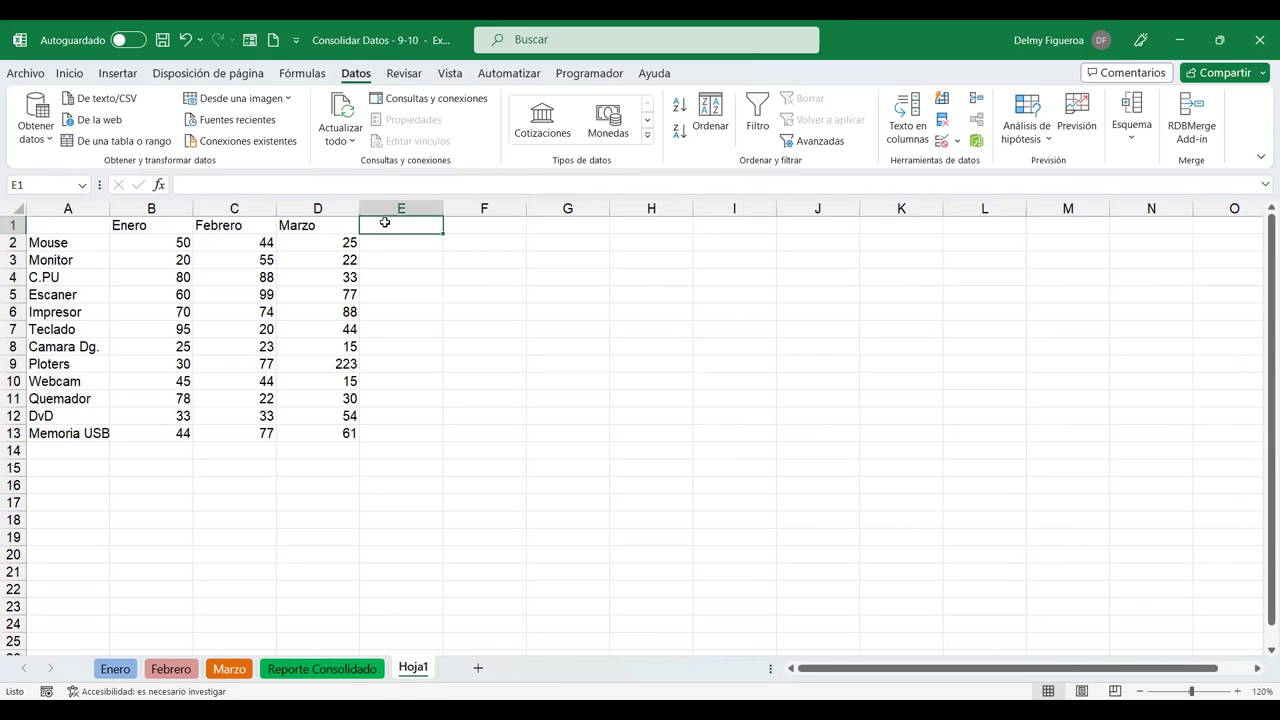
- Add row totals in E2:E13 of Hoja1 by applying AutoSum to B2:E13
drag(380, 246, 392, 435)
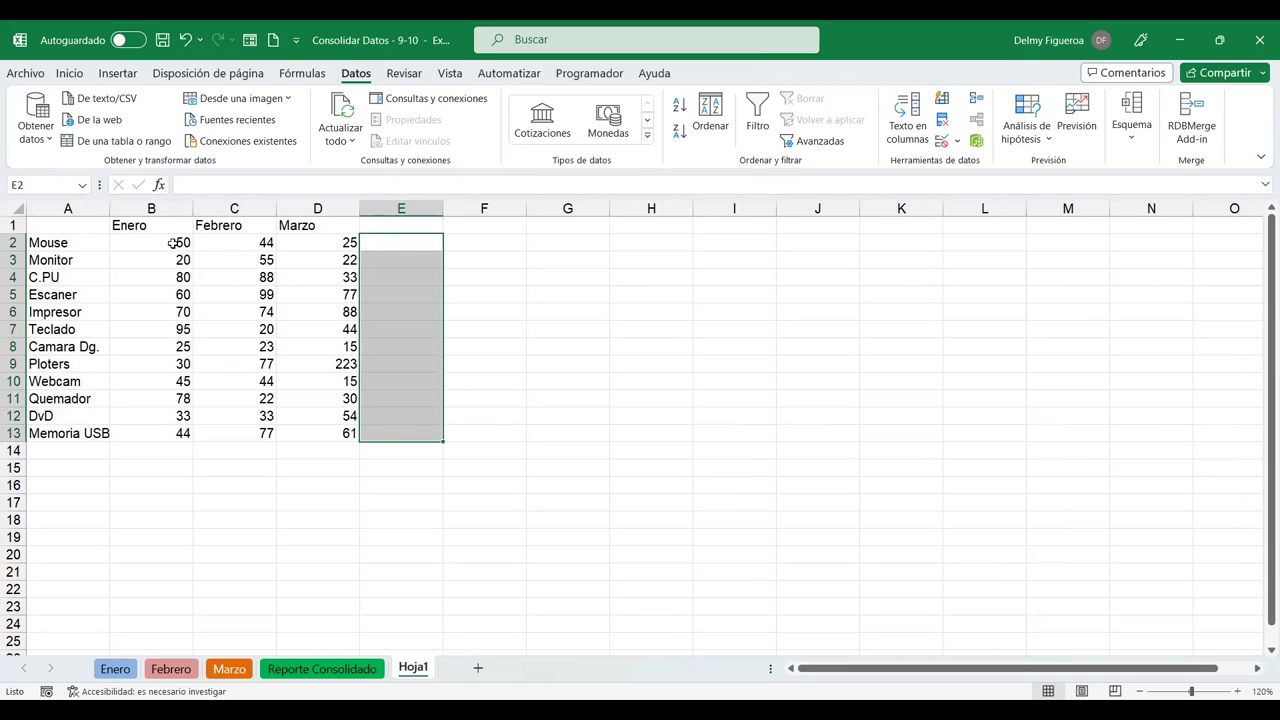
drag(171, 243, 409, 434)
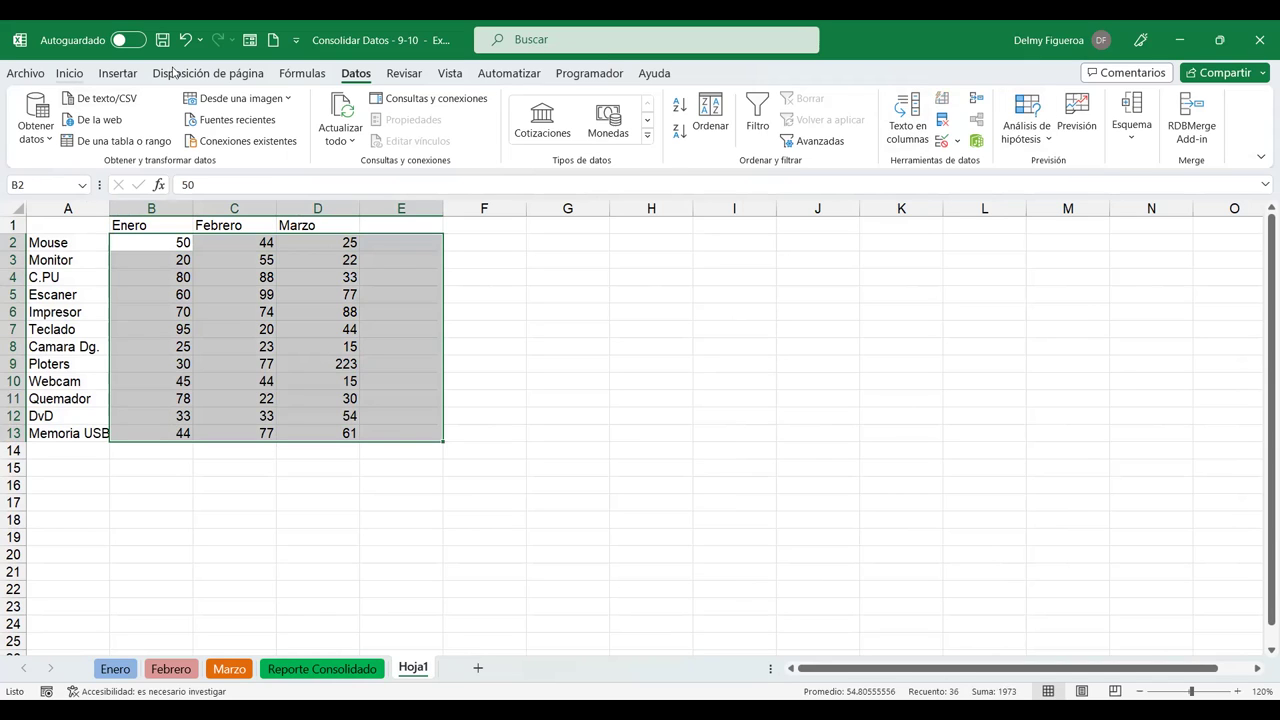
scroll(1030, 75, up, 4)
click(1013, 98)
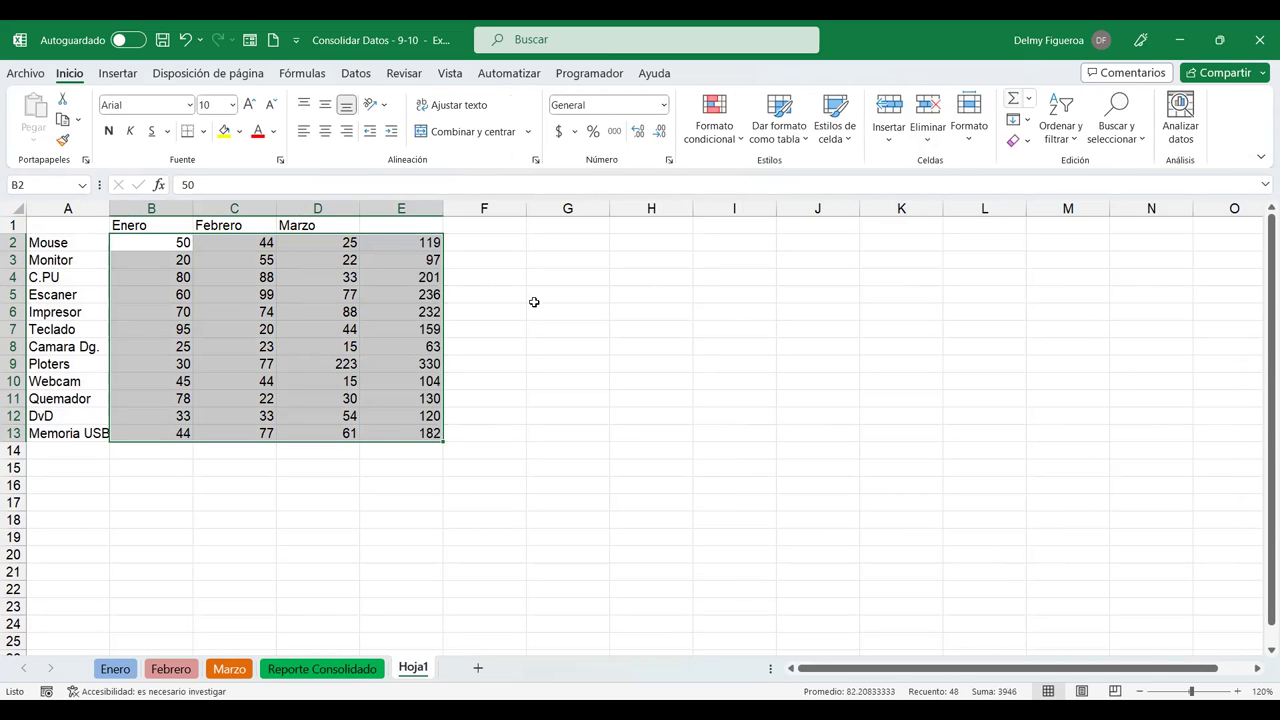
click(419, 220)
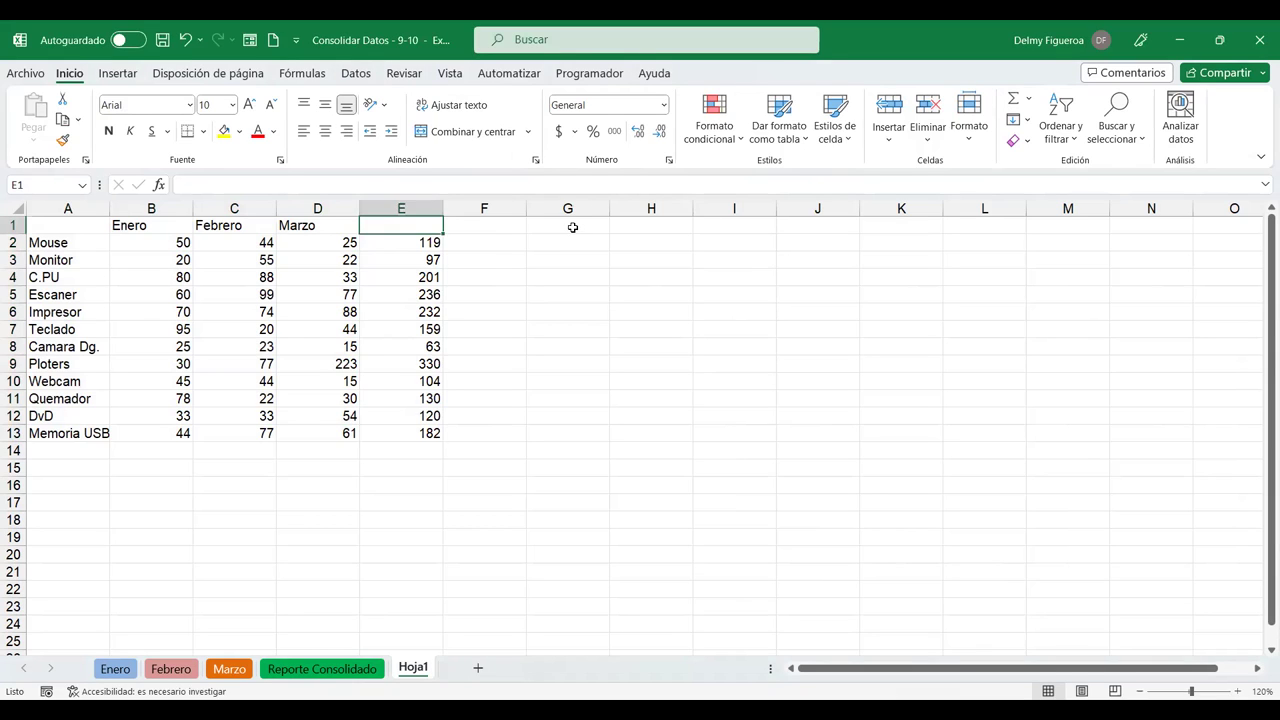
click(574, 228)
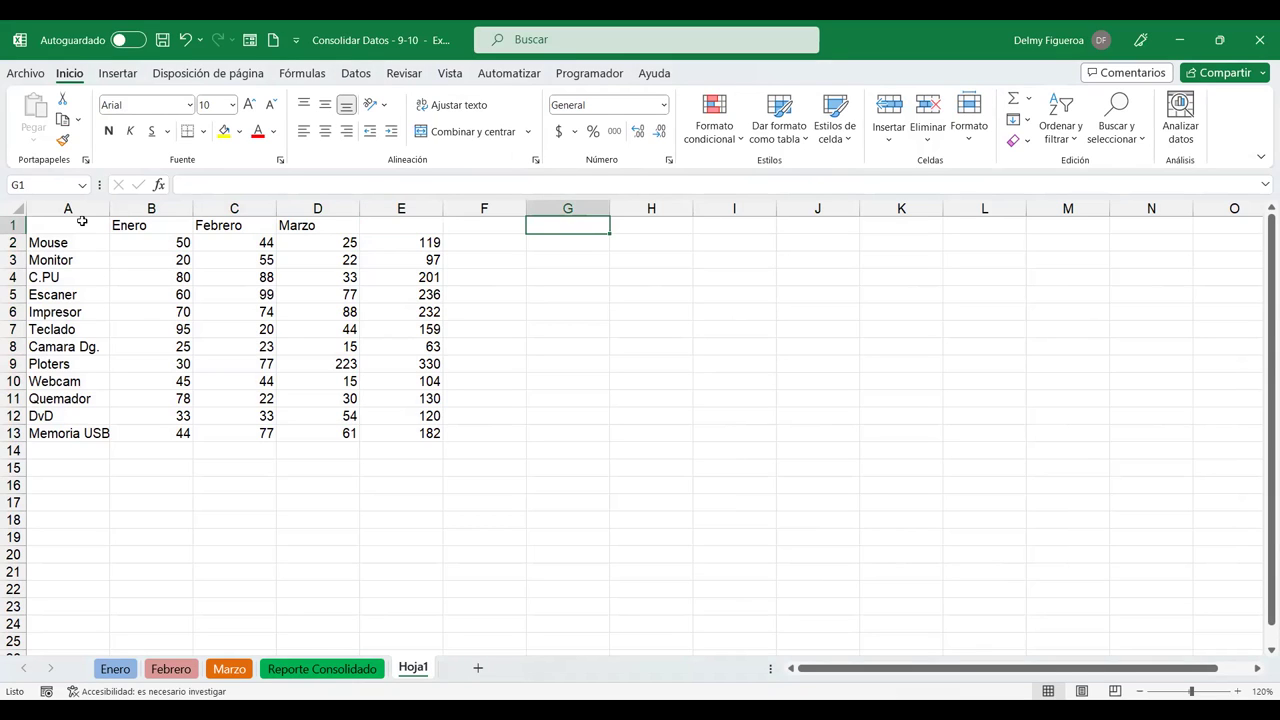
click(82, 221)
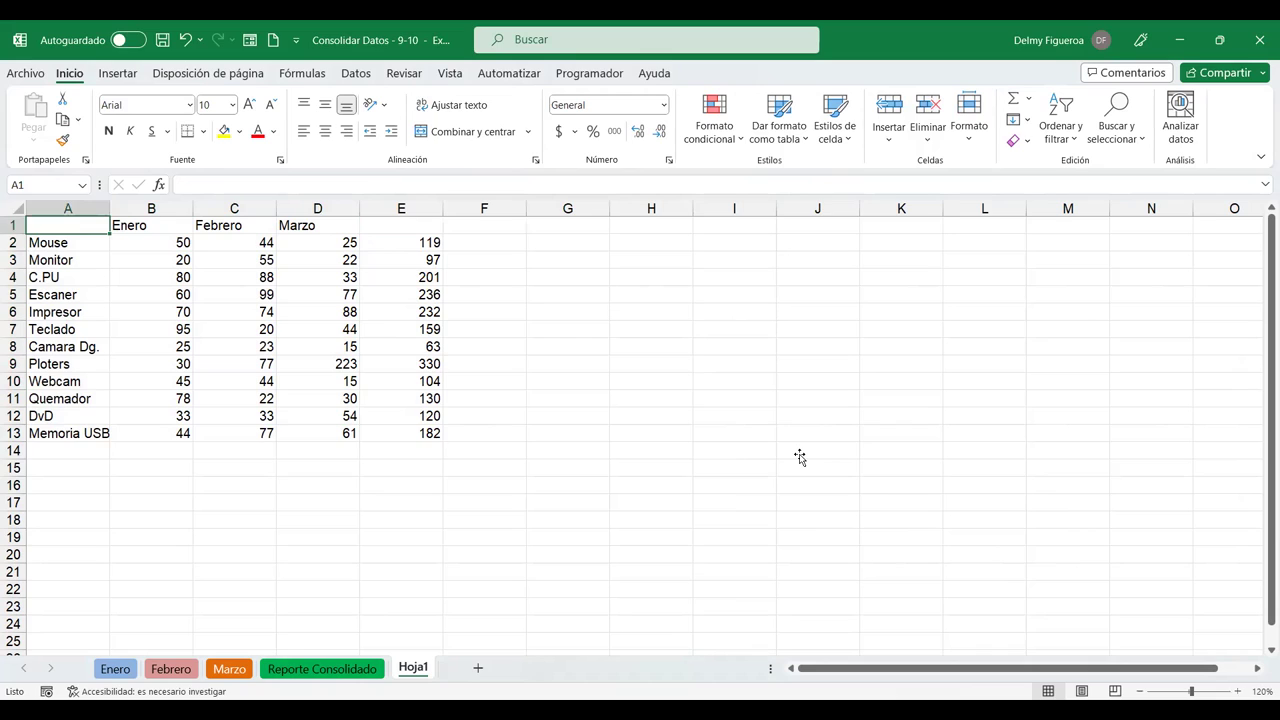
click(800, 457)
click(72, 472)
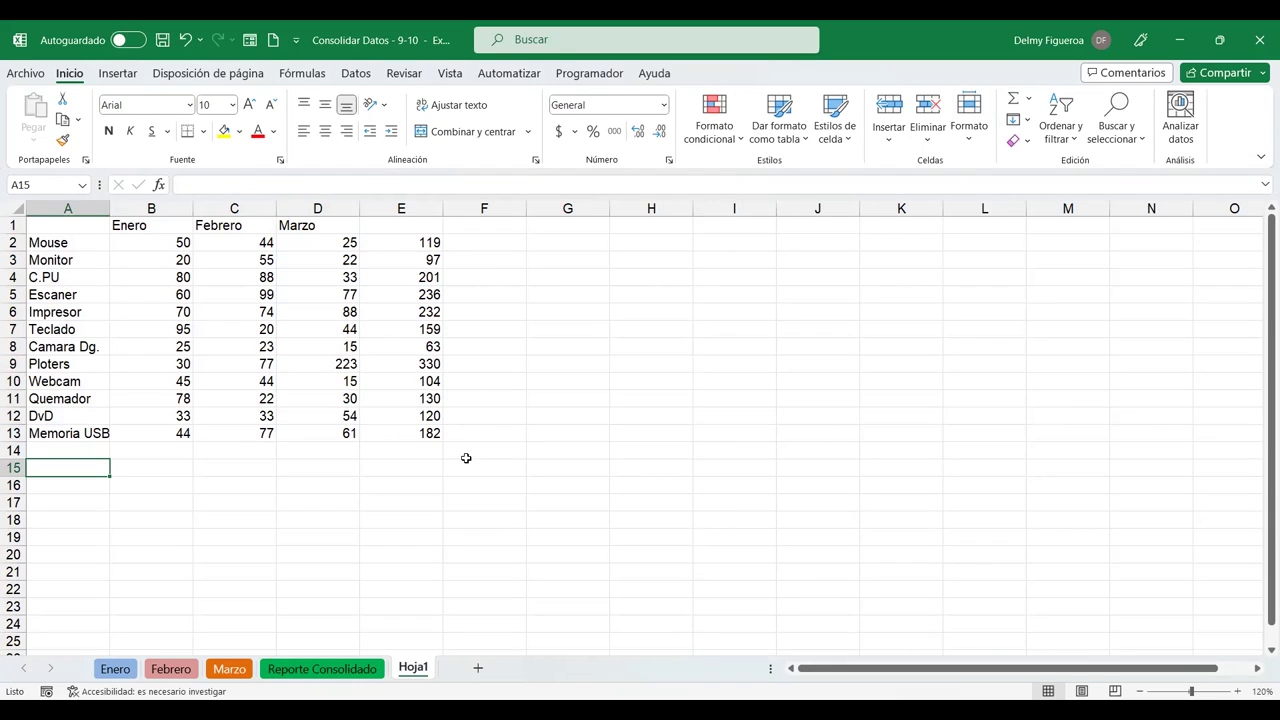
click(490, 243)
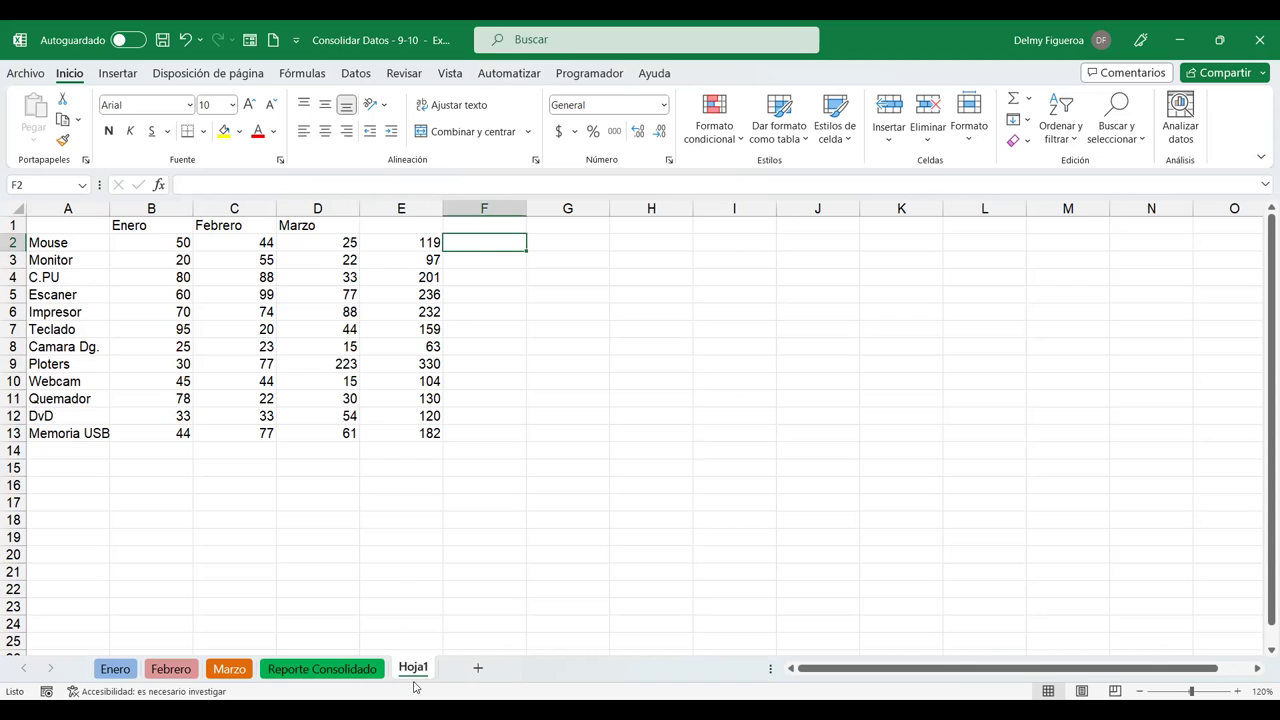
- Create a copy of the Reporte Consolidado sheet in the same workbook, placed before the original
click(358, 672)
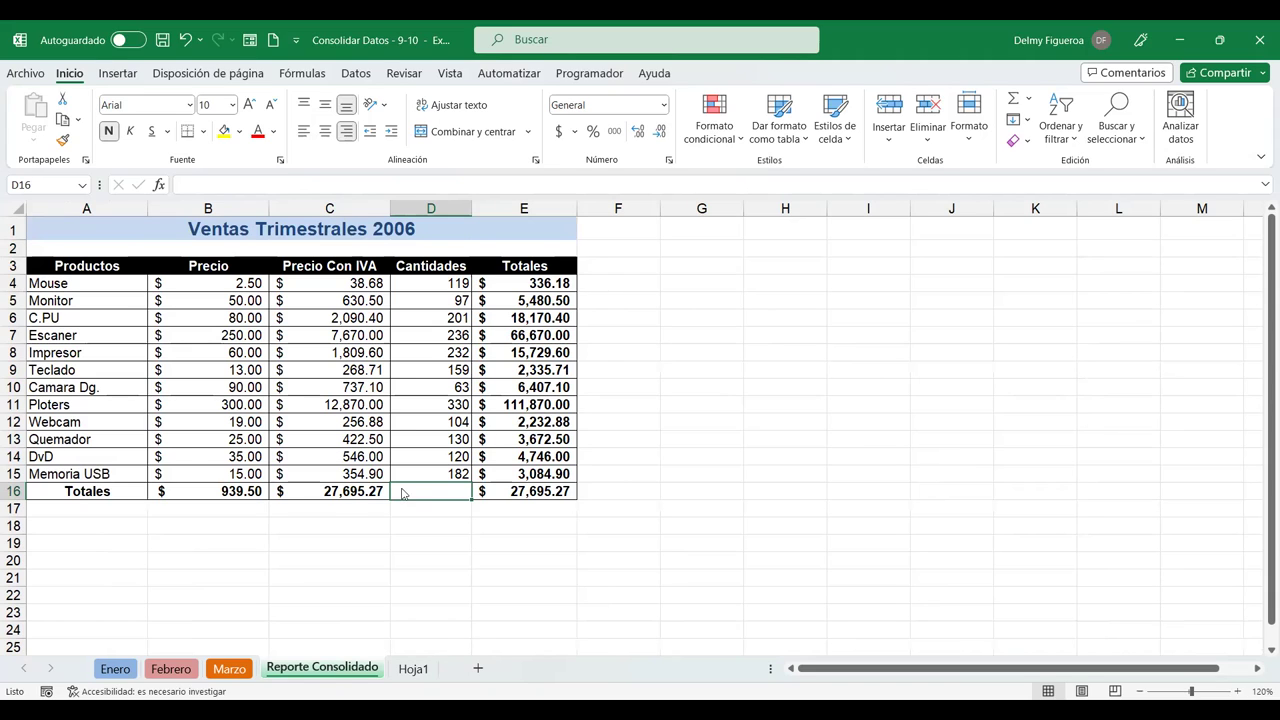
right_click(333, 667)
click(398, 478)
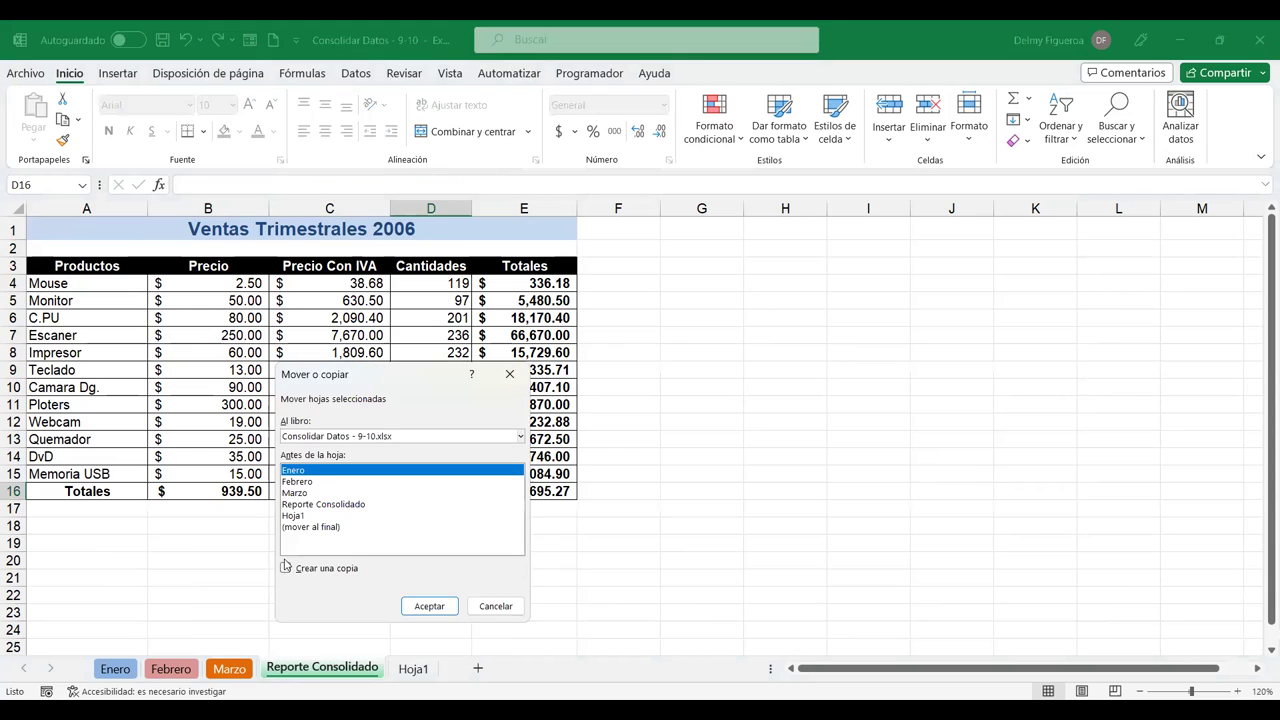
click(327, 505)
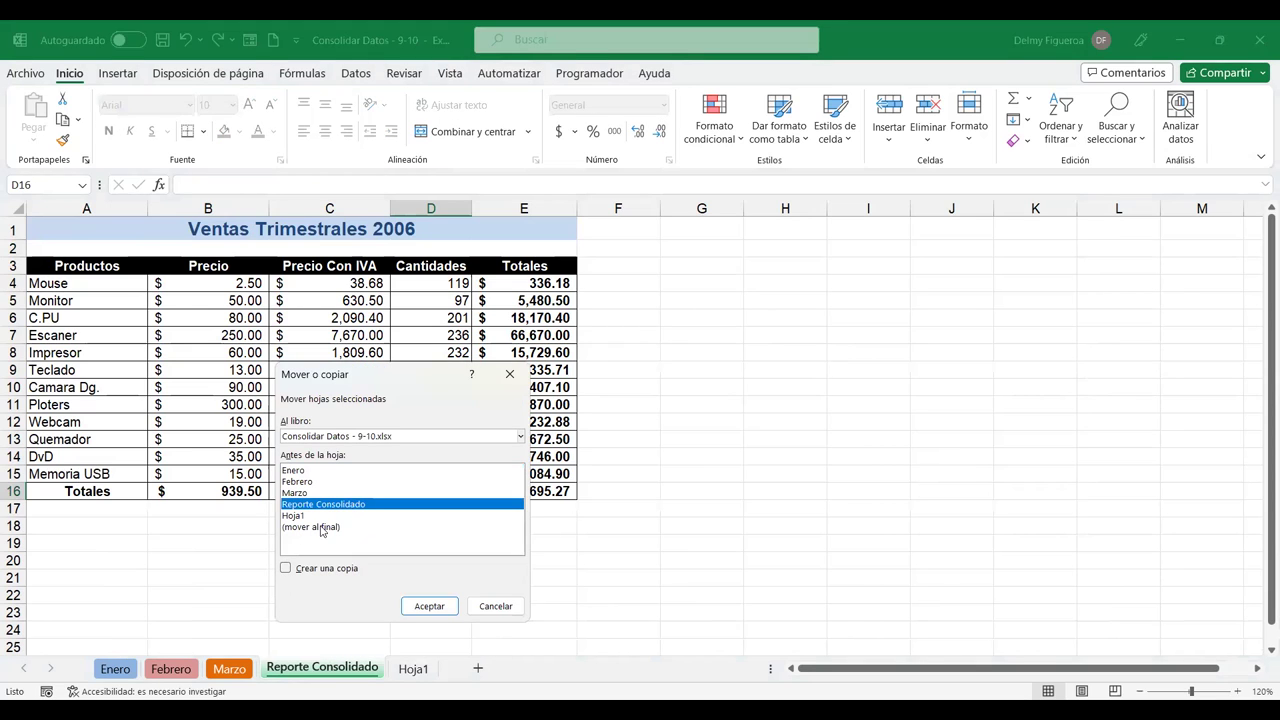
click(286, 568)
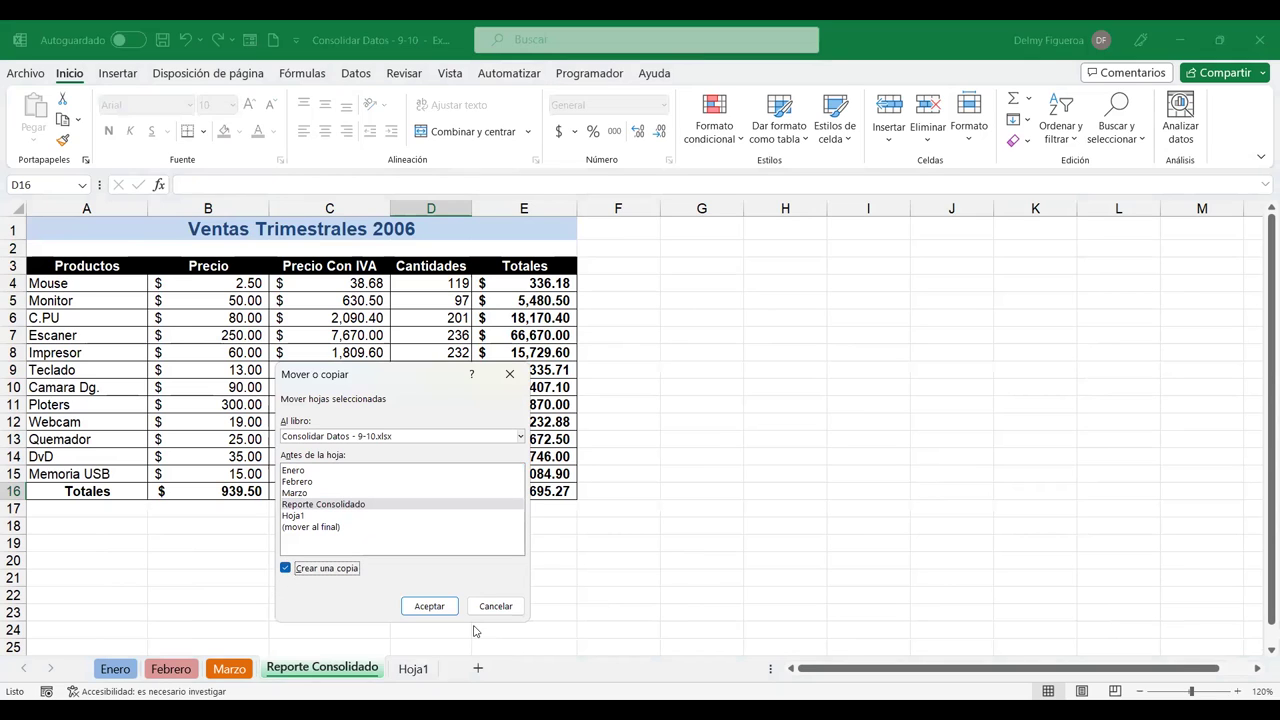
click(447, 607)
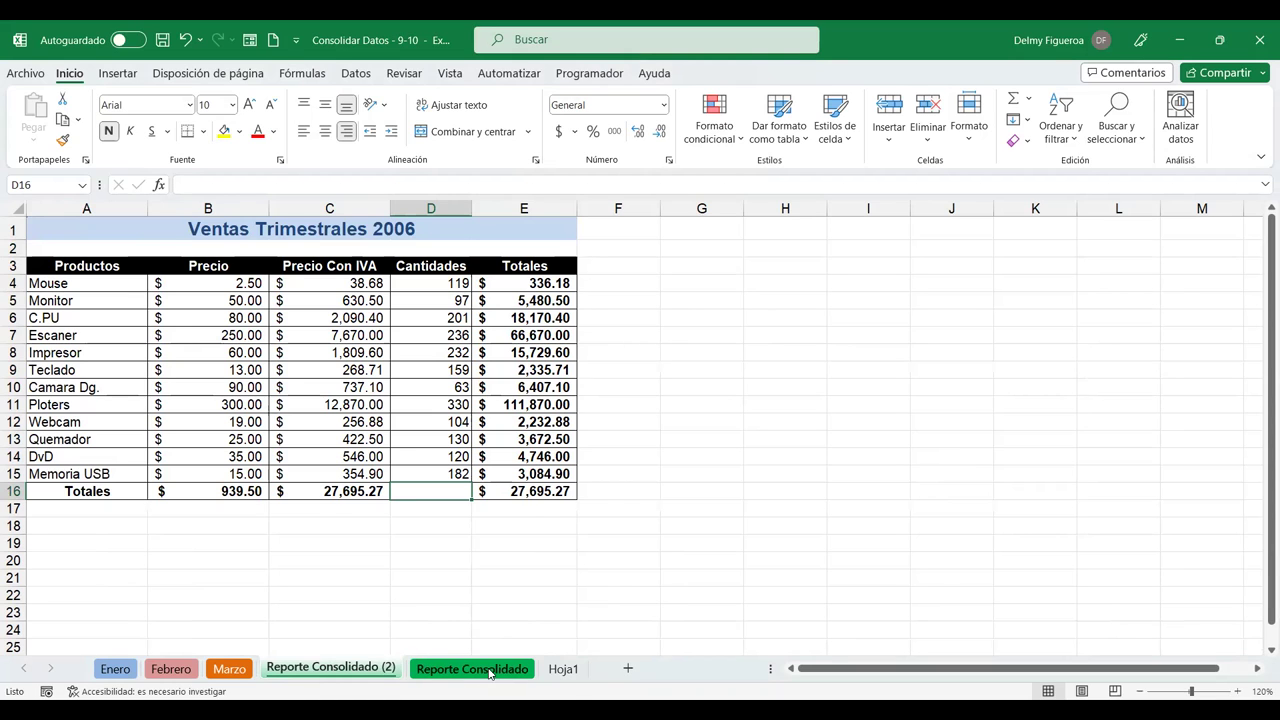
- Reconsolidate the three months over A1:D13 of Hoja1, keeping both label options and creating links to the source data
click(556, 672)
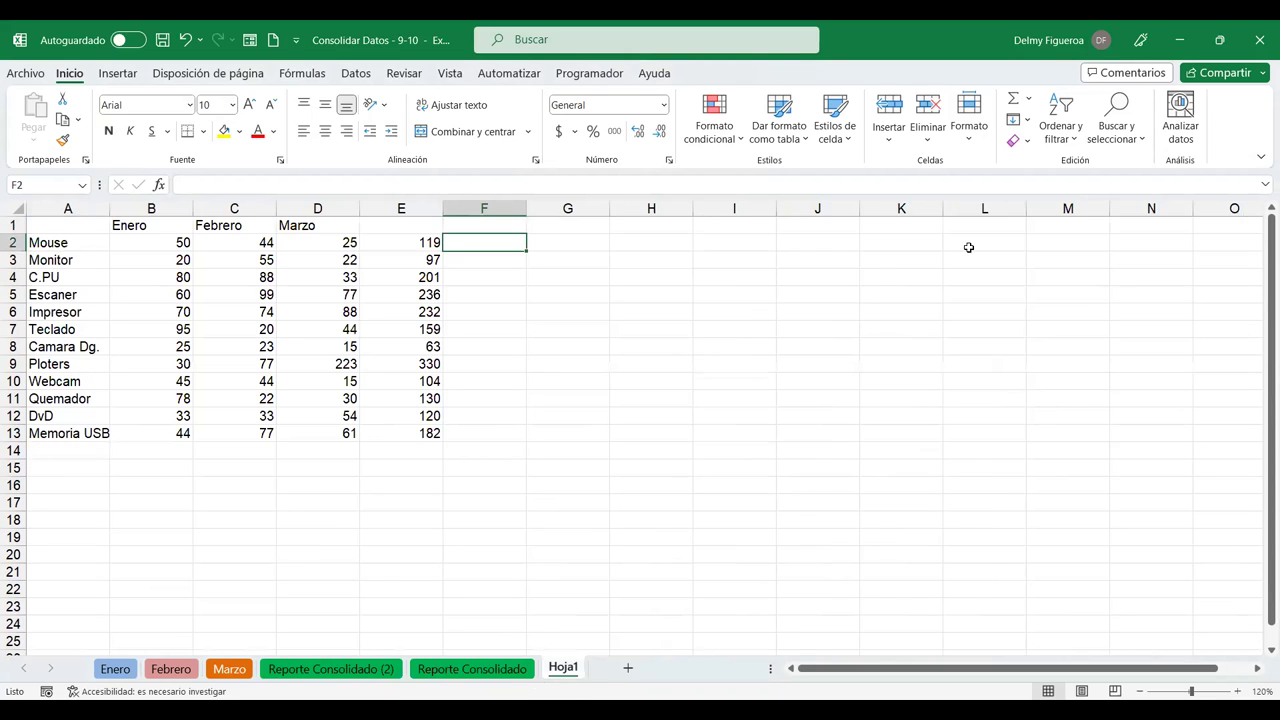
drag(62, 229, 331, 433)
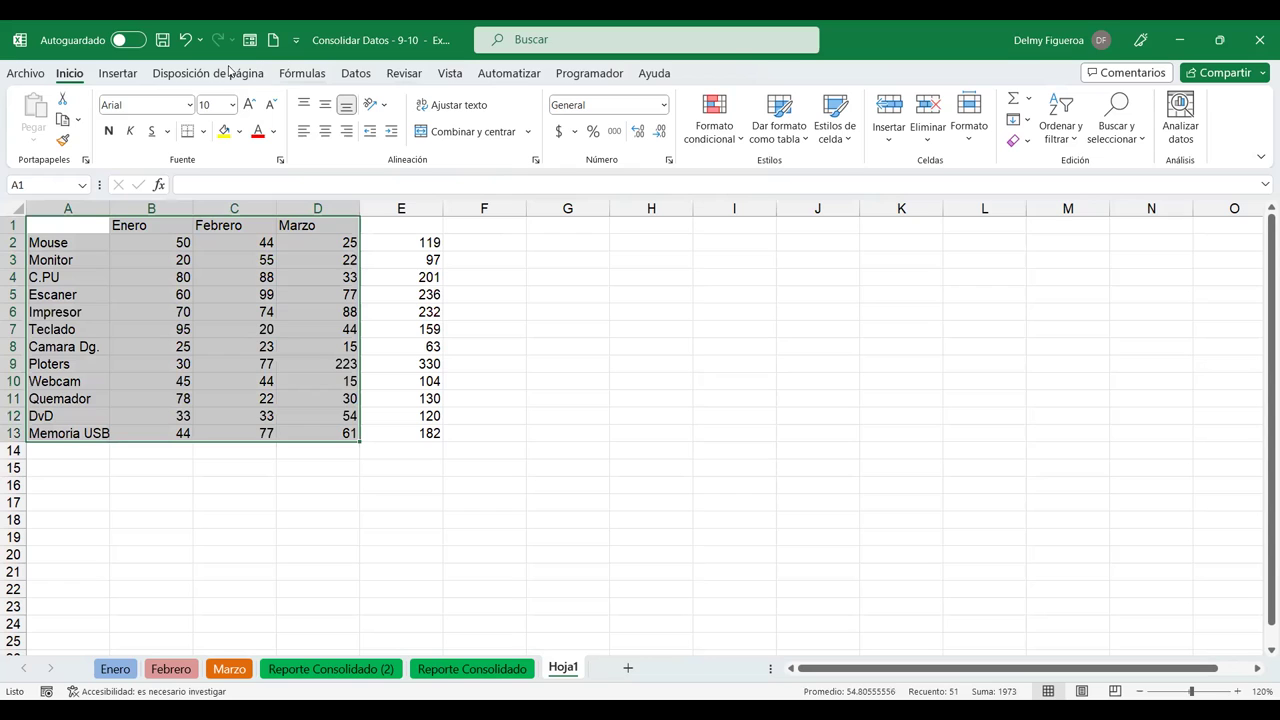
click(357, 74)
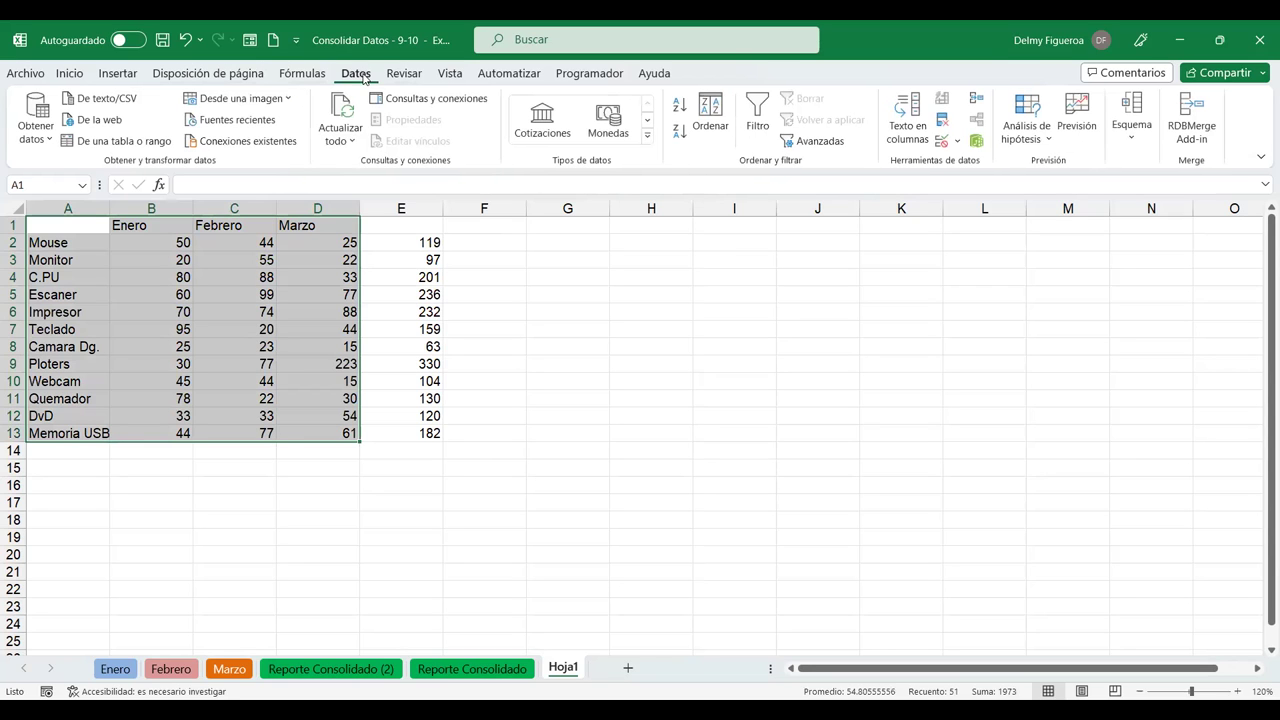
click(977, 105)
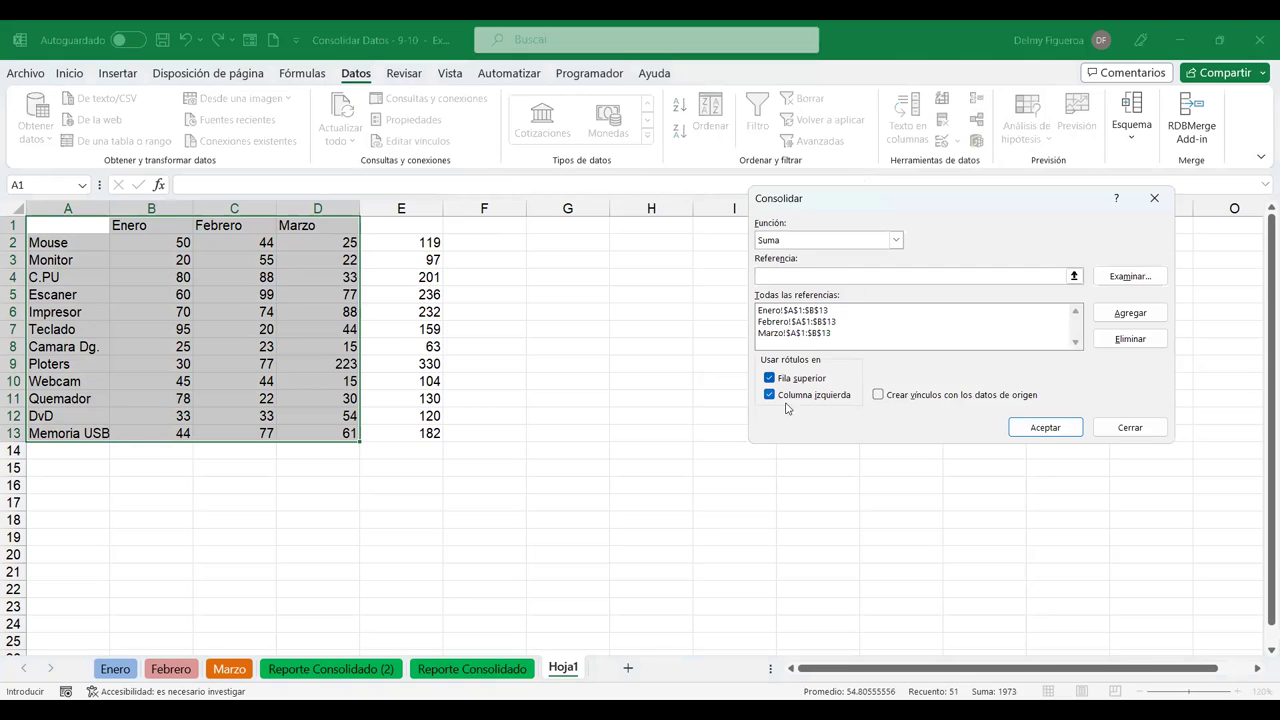
click(880, 396)
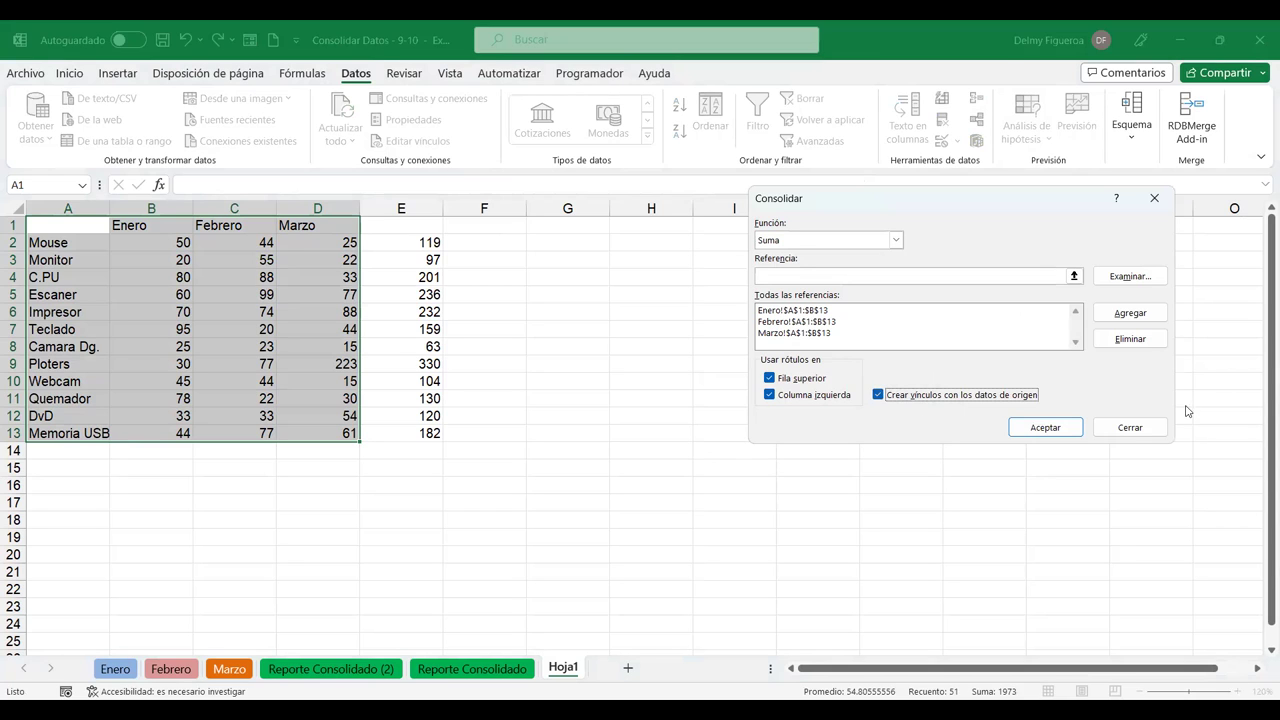
click(1063, 432)
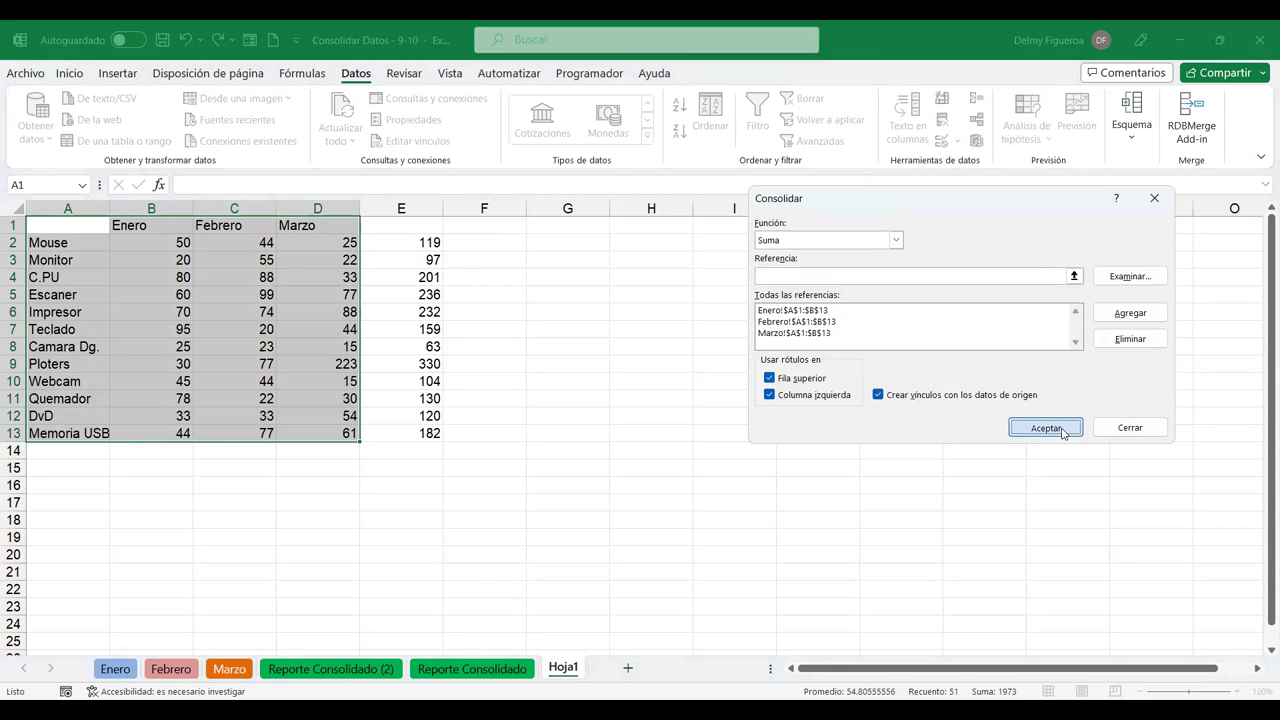
- Inspect the linked cells in Hoja1, the quantity cells in Reporte Consolidado and the Enero table, then return to Hoja1
click(262, 242)
click(267, 278)
click(440, 669)
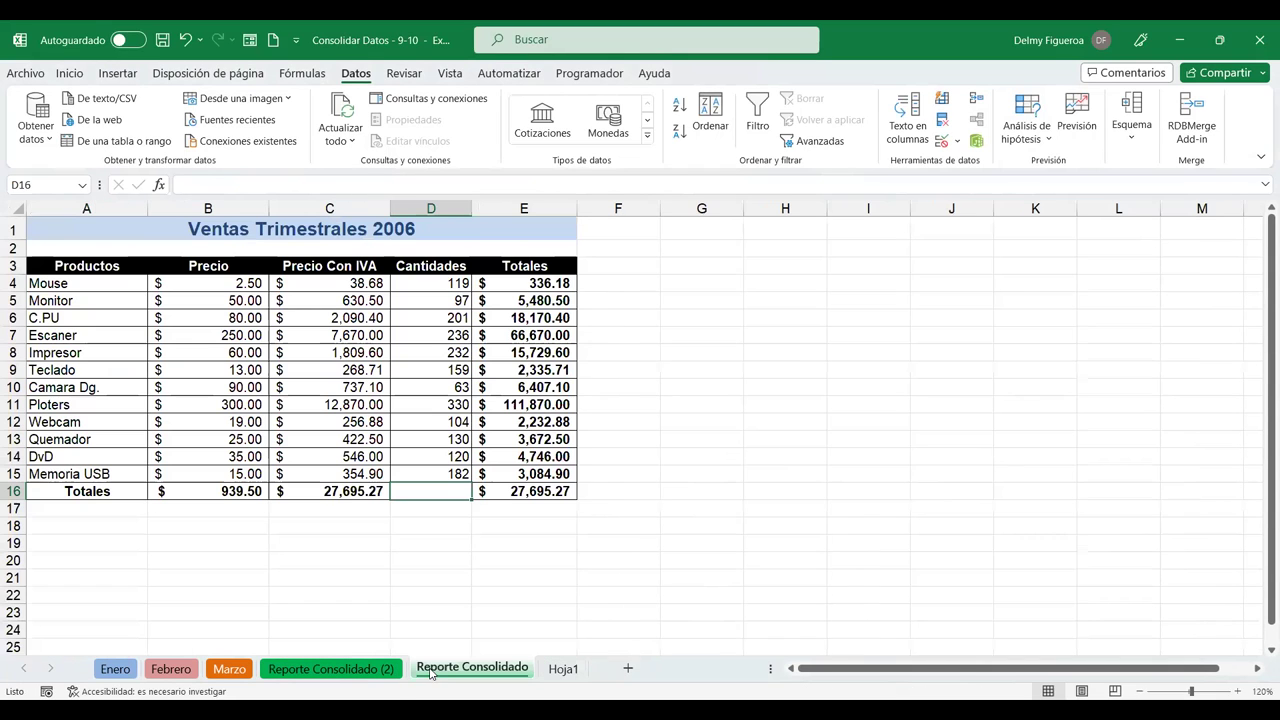
click(438, 334)
click(443, 284)
click(443, 372)
click(445, 445)
click(116, 670)
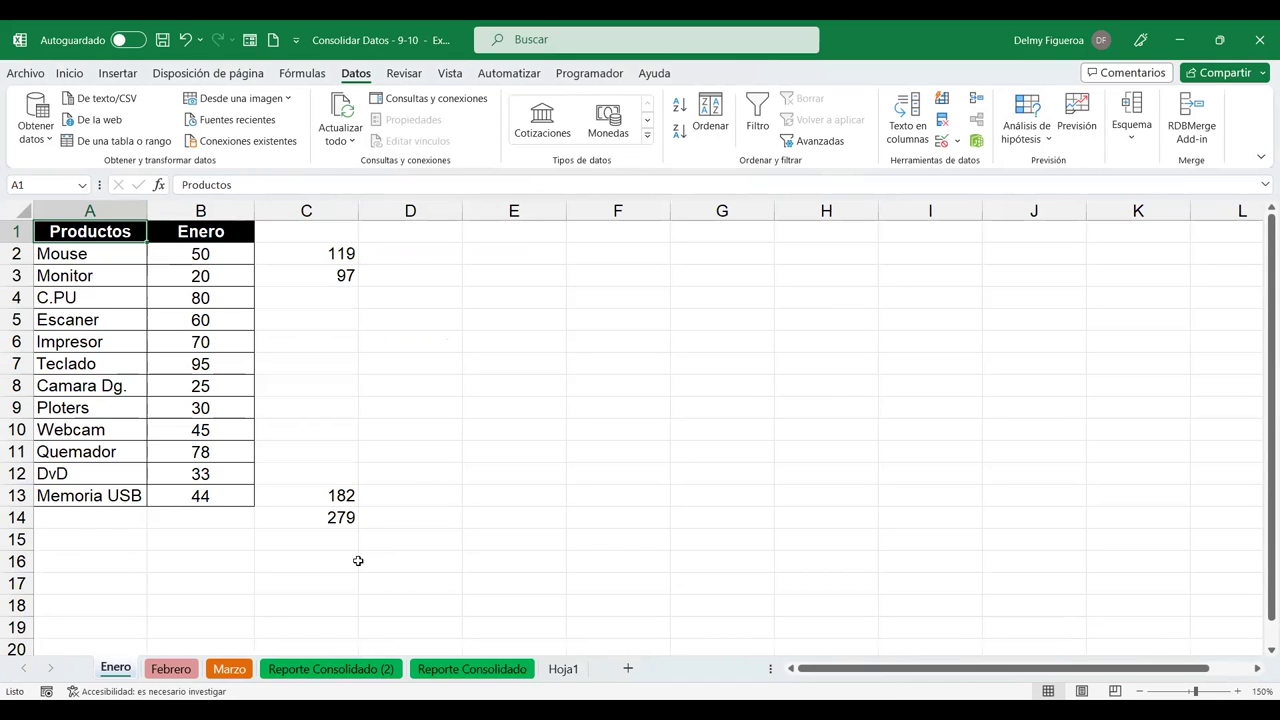
click(563, 669)
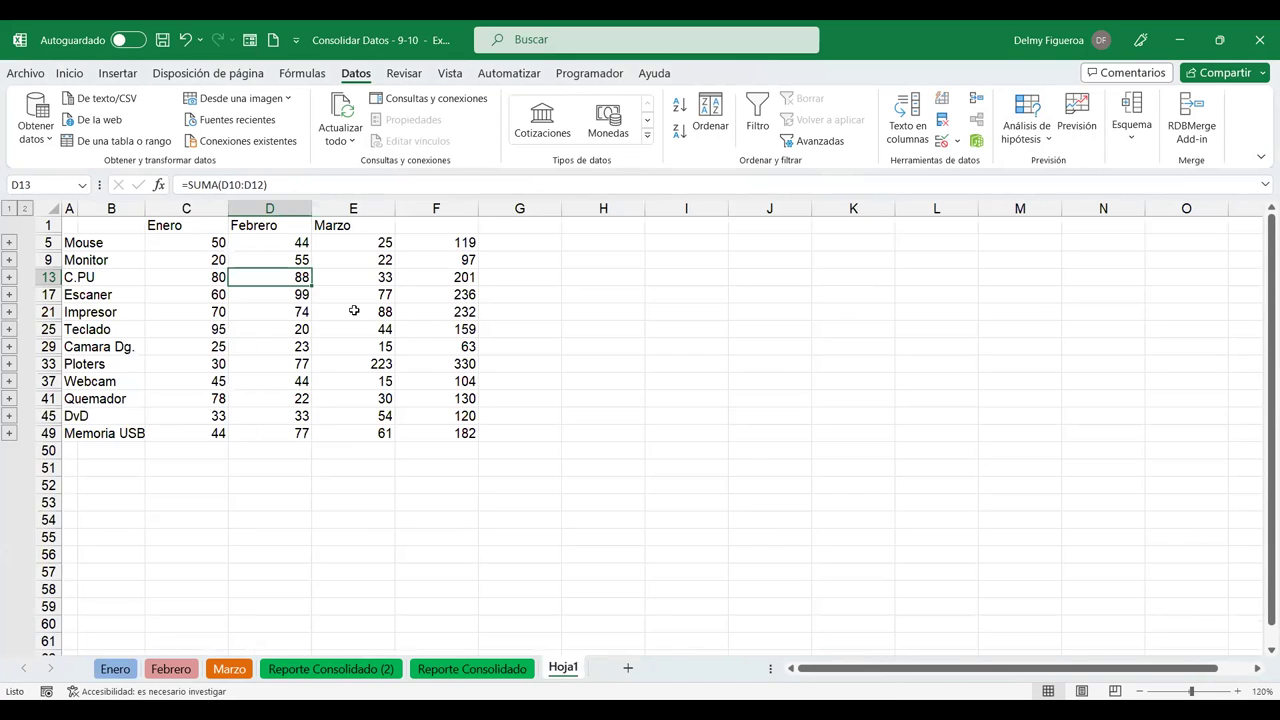
- Inspect the sum formulas behind the monthly quantities in Hoja1, including the Impresor, Ploters and Mouse rows
click(355, 315)
click(365, 364)
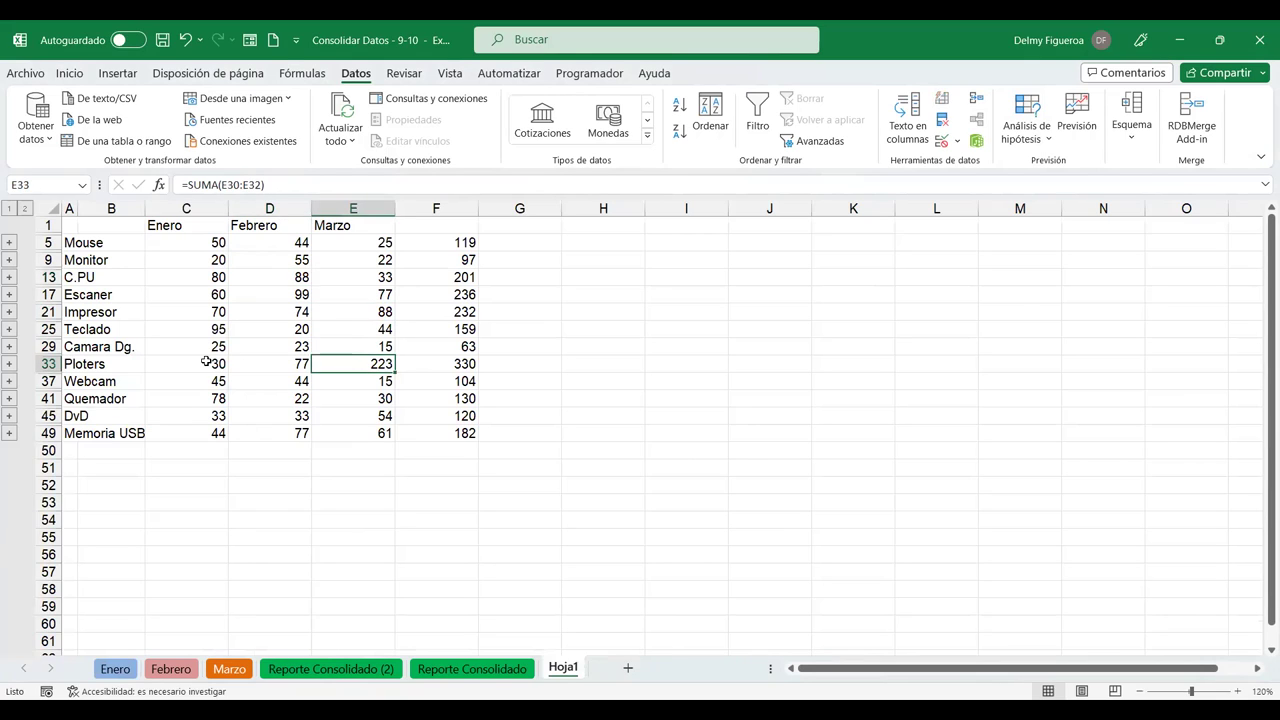
click(208, 362)
click(210, 241)
key(Right)
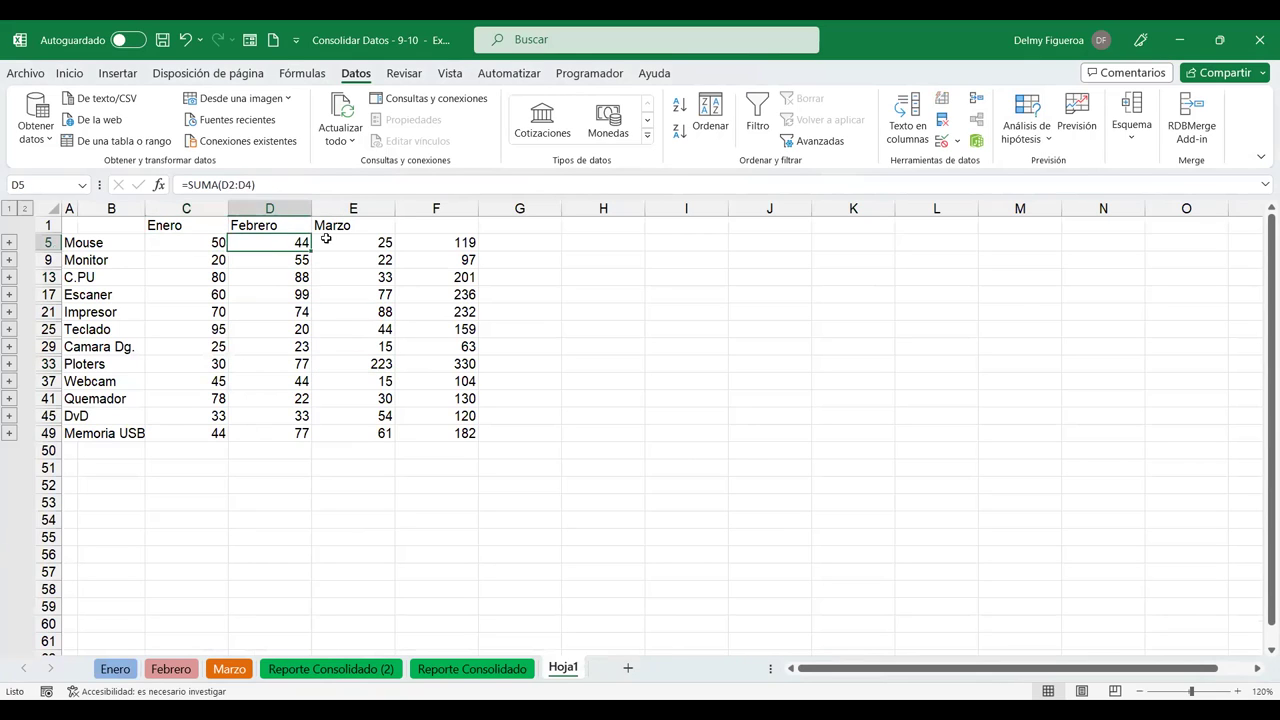
click(355, 241)
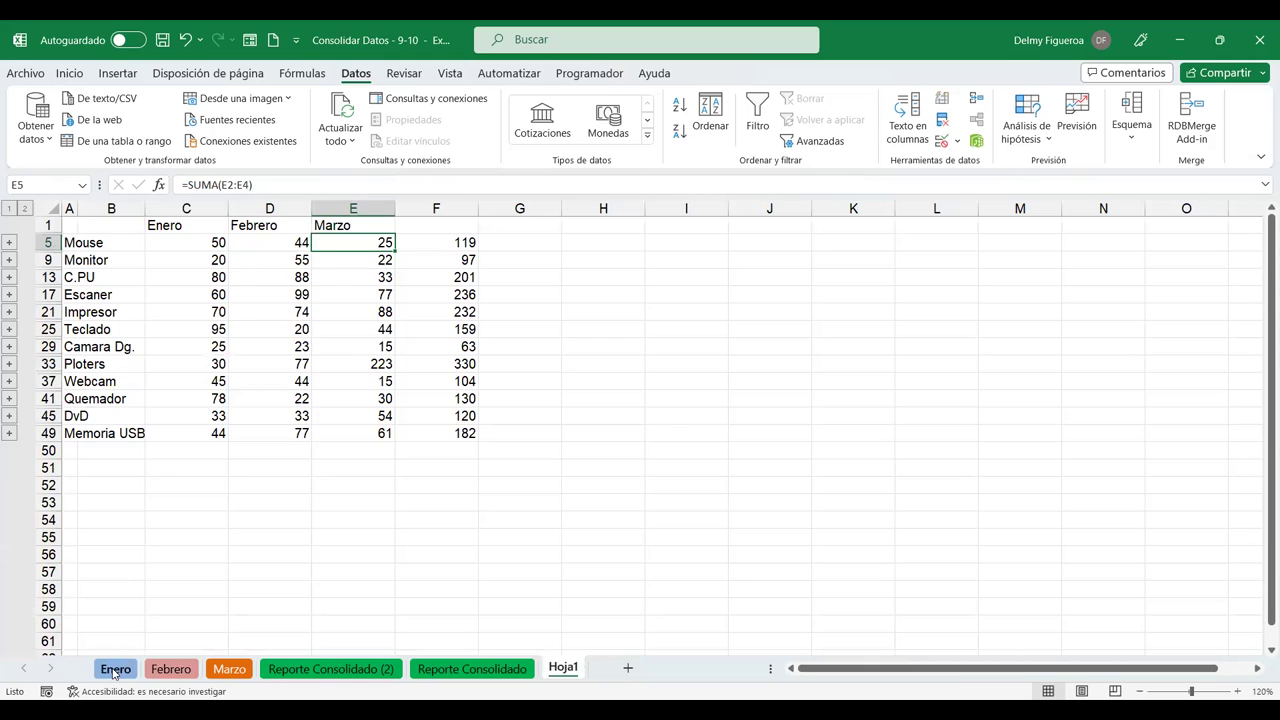
- Set the C.PU quantity in B4 of the Marzo sheet to 20
click(229, 669)
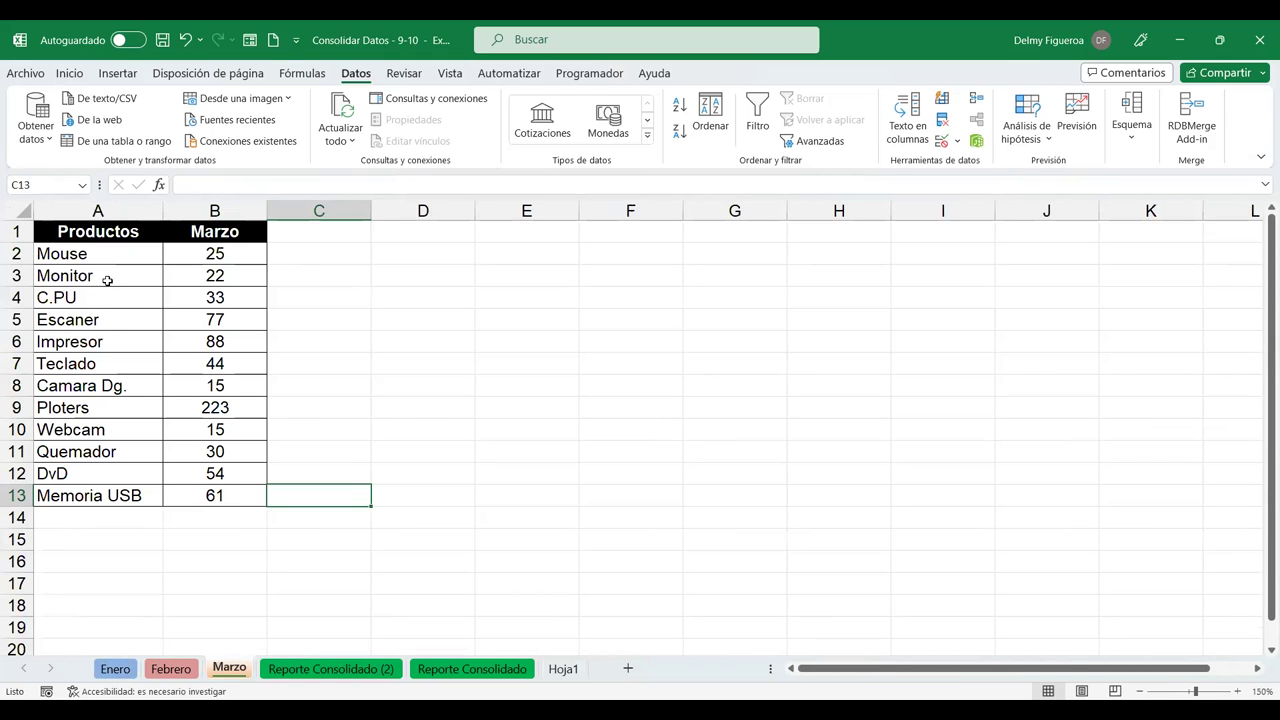
click(210, 297)
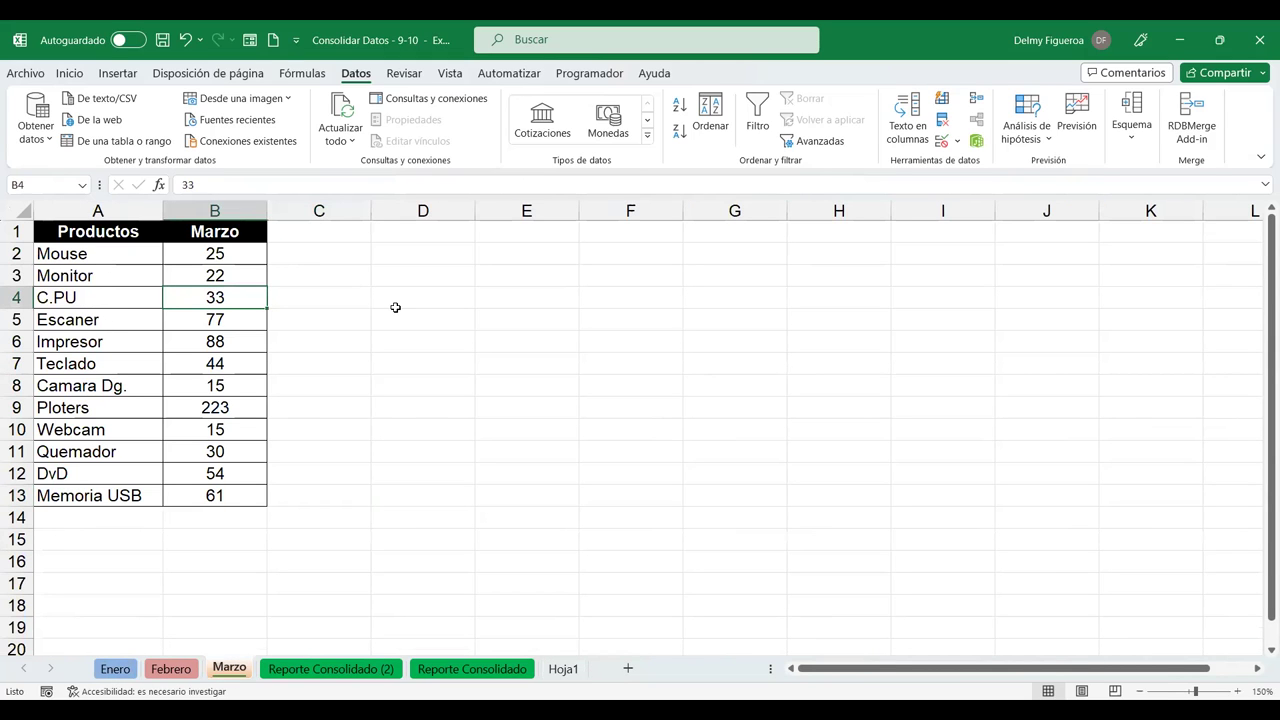
text(20)
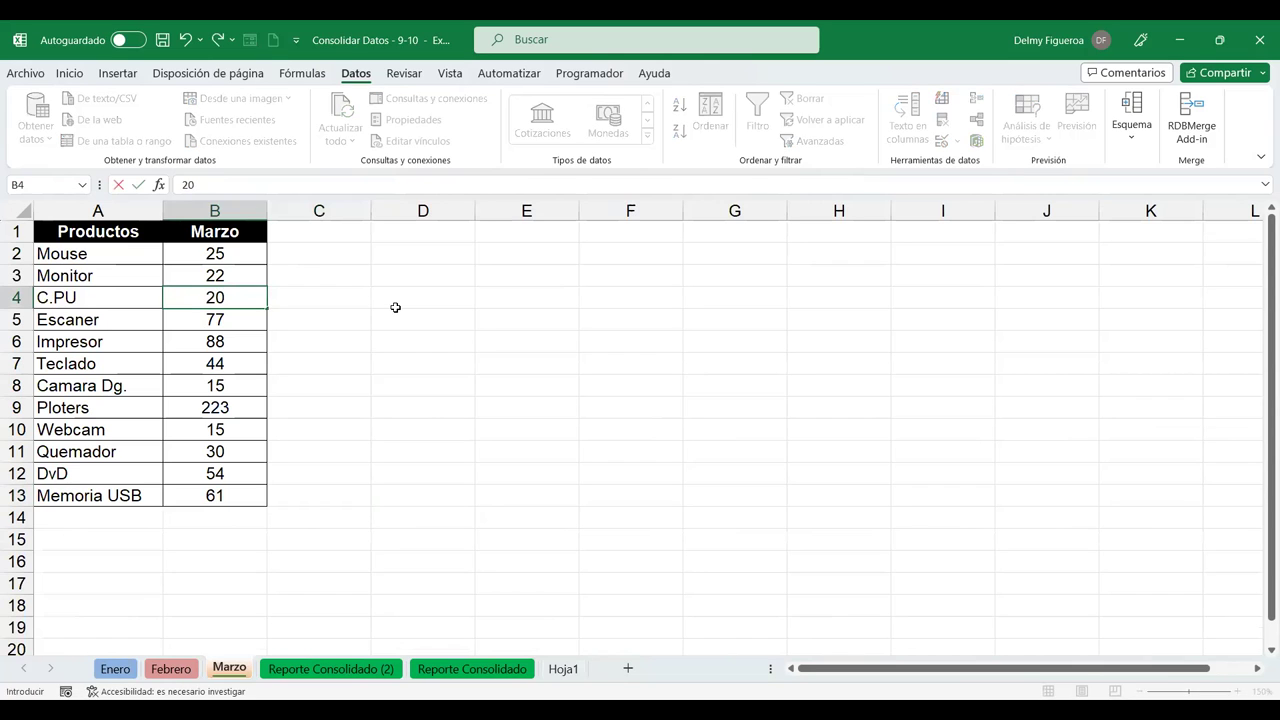
key(Return)
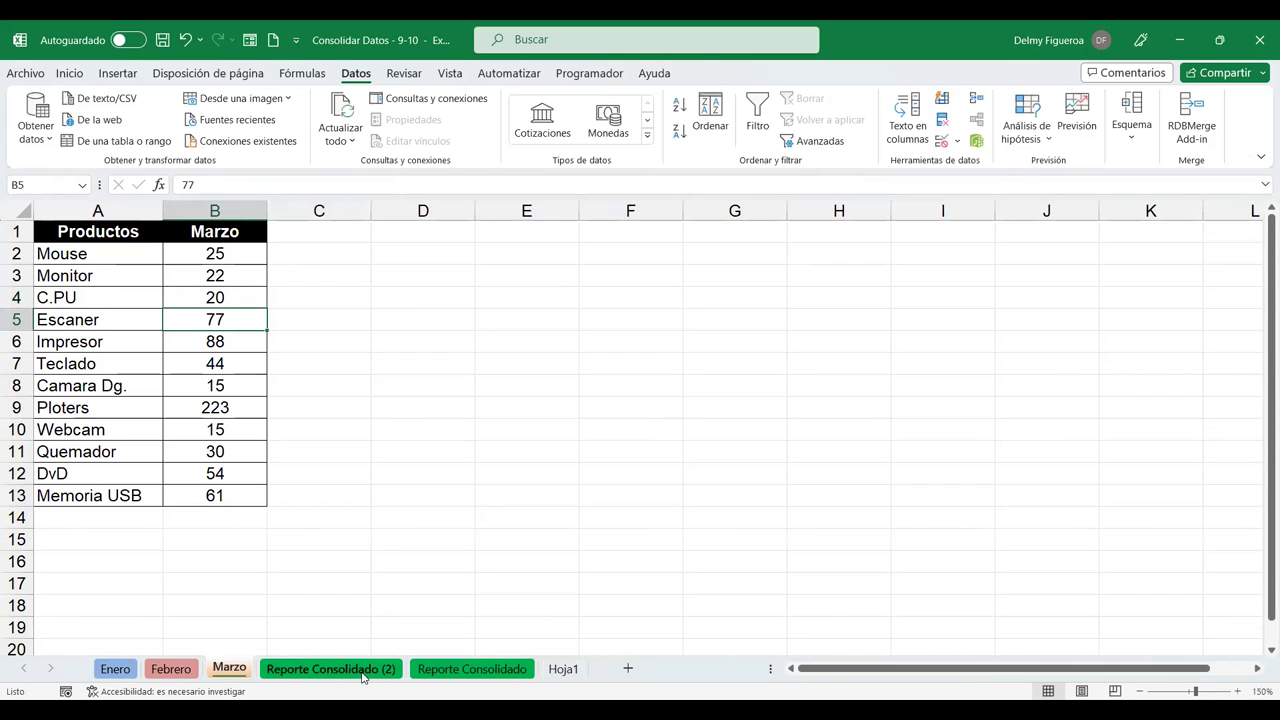
- Compare the C.PU quantity in both Reporte Consolidado sheets with the linked March value in Hoja1
click(340, 669)
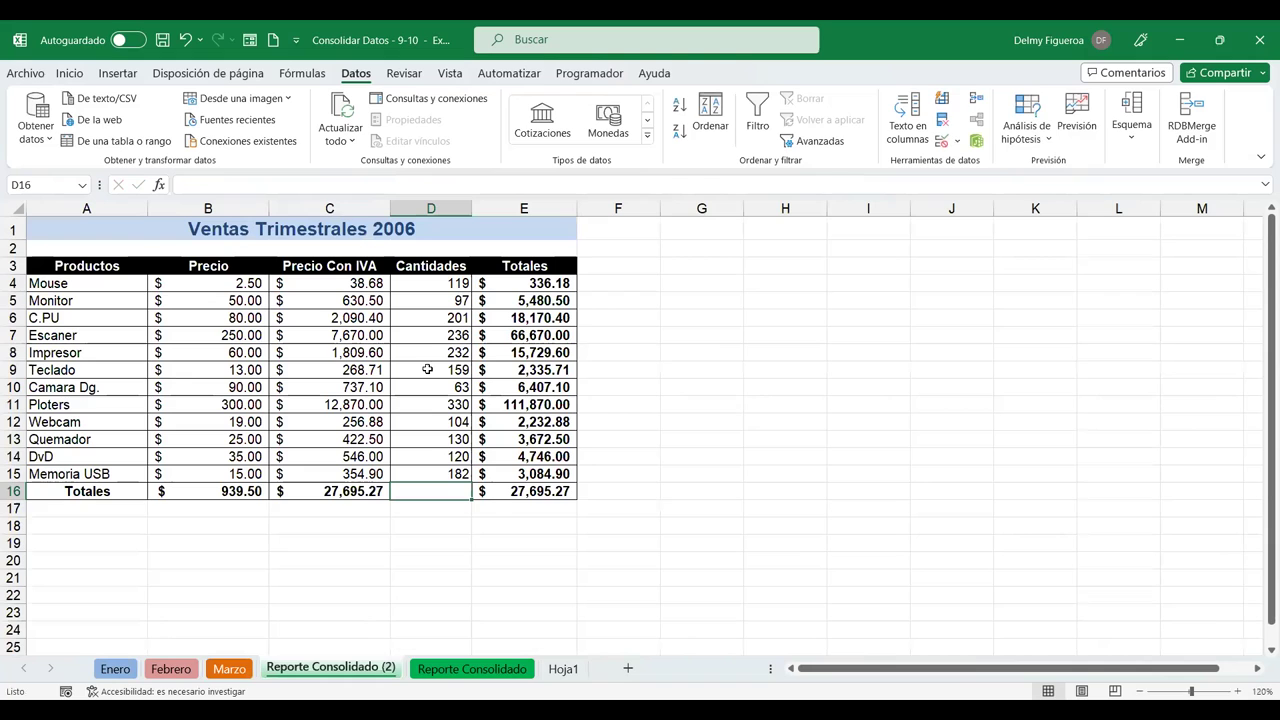
key(ctrl+Page_Down)
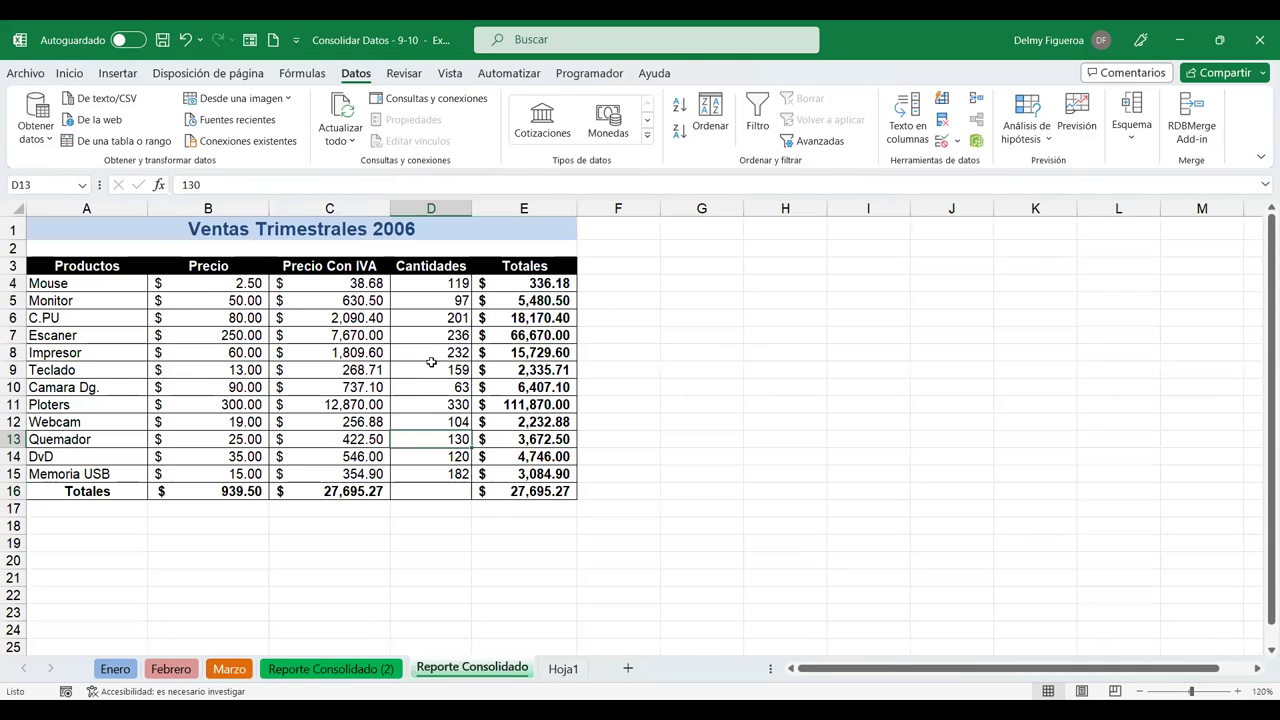
click(568, 672)
click(369, 275)
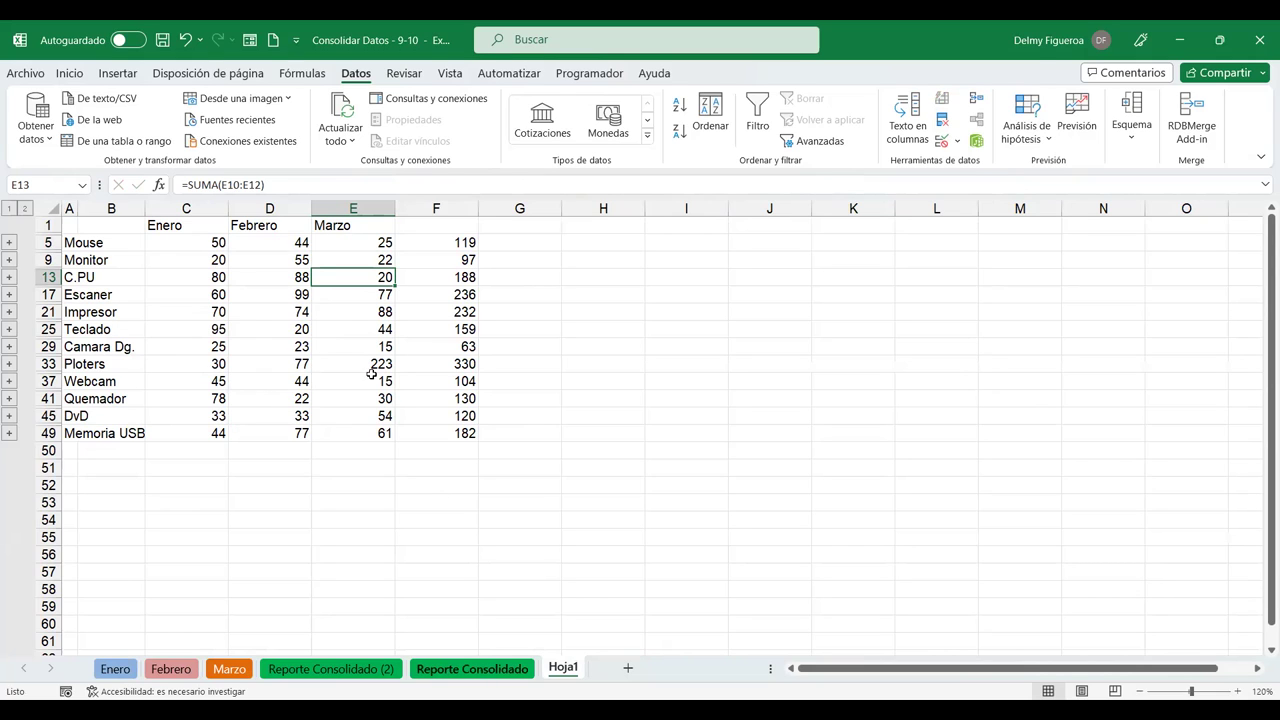
click(473, 669)
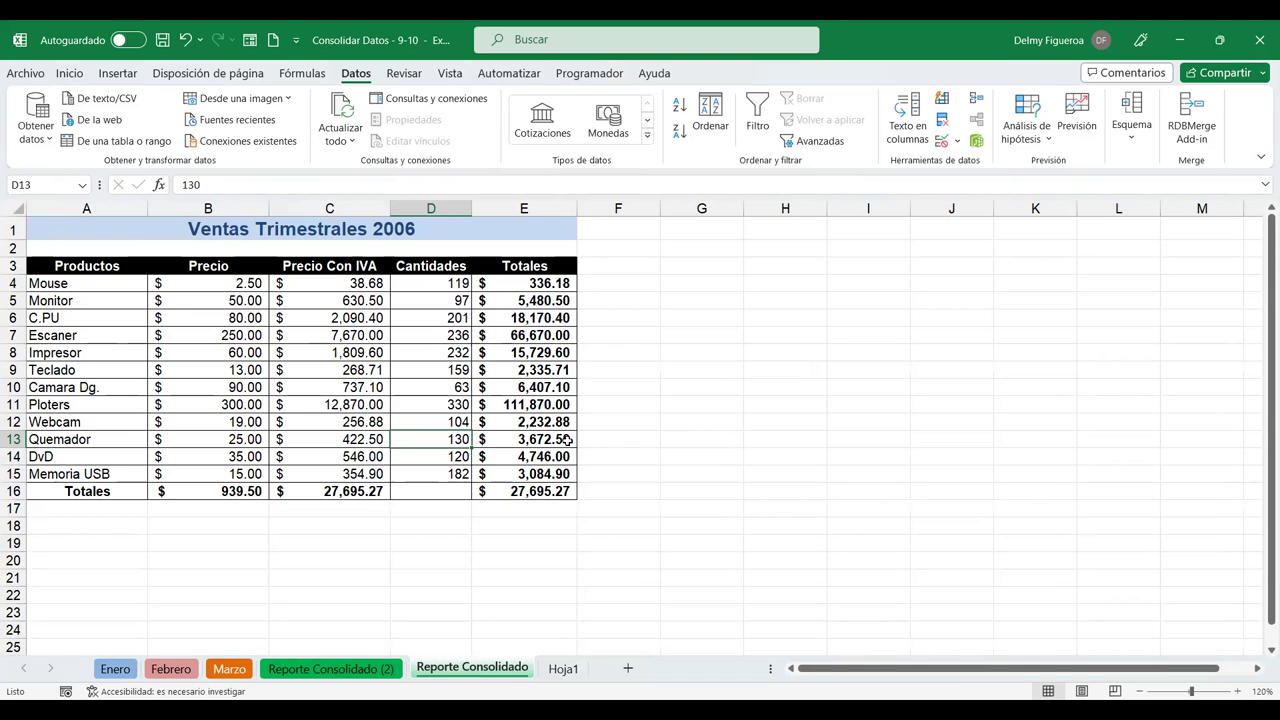
click(563, 668)
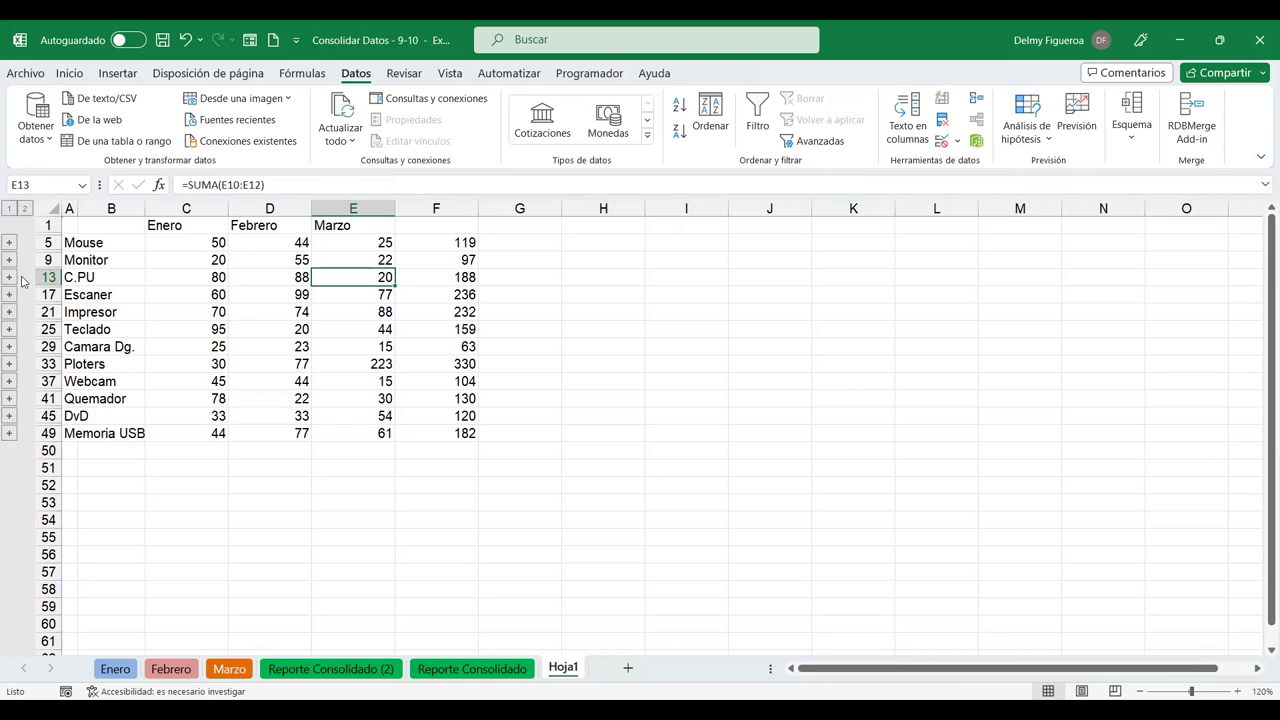
- Expand the Mouse group in Hoja1 and examine the source links and workbook labels in its detail rows
click(9, 208)
click(9, 242)
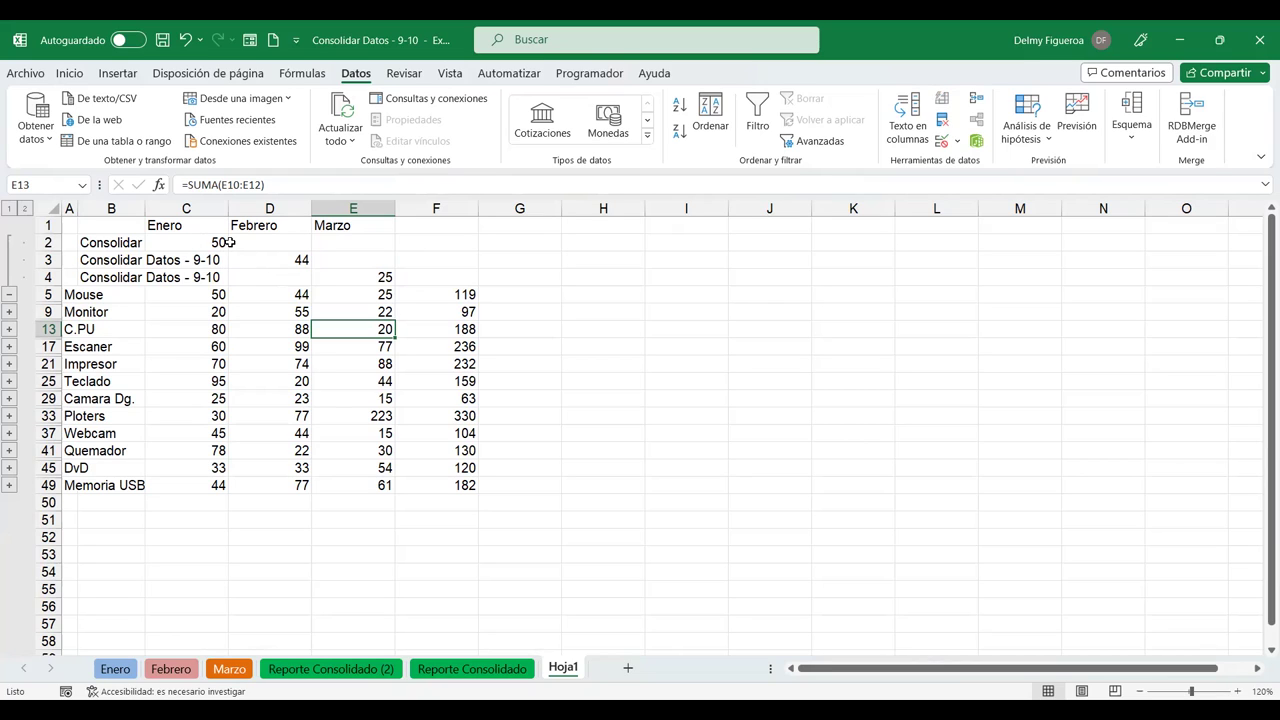
click(287, 261)
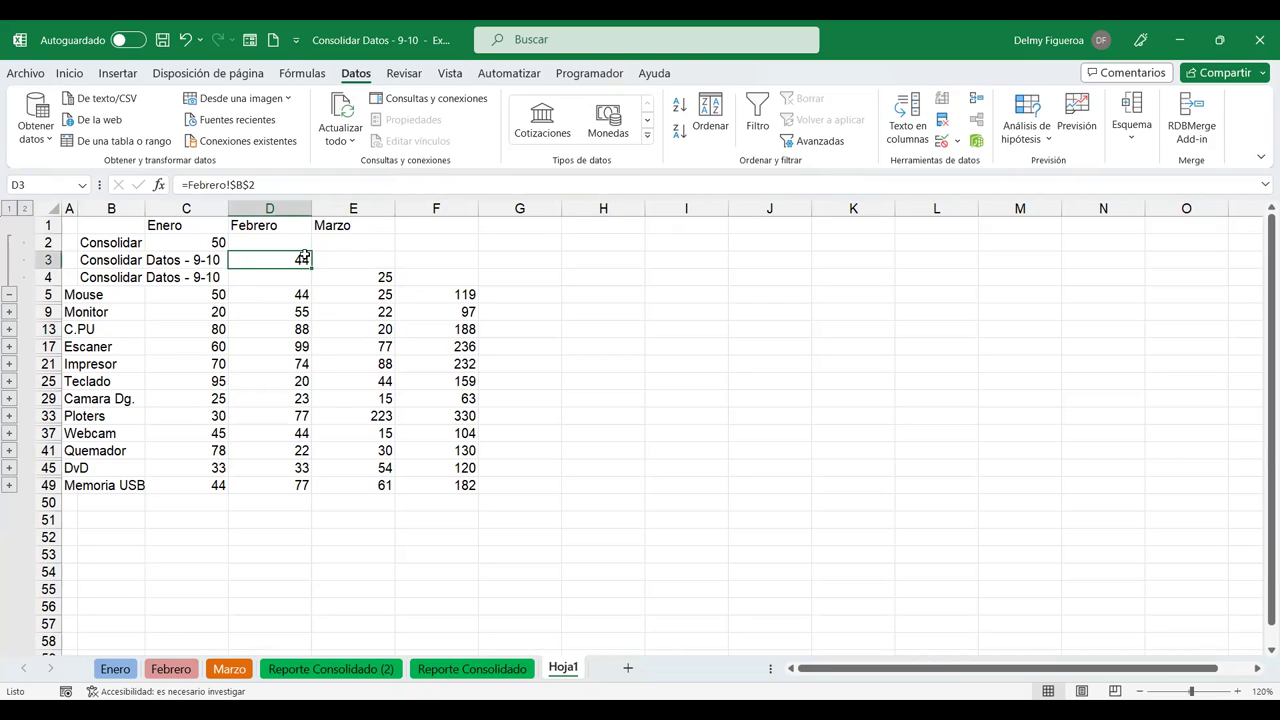
click(378, 275)
click(370, 258)
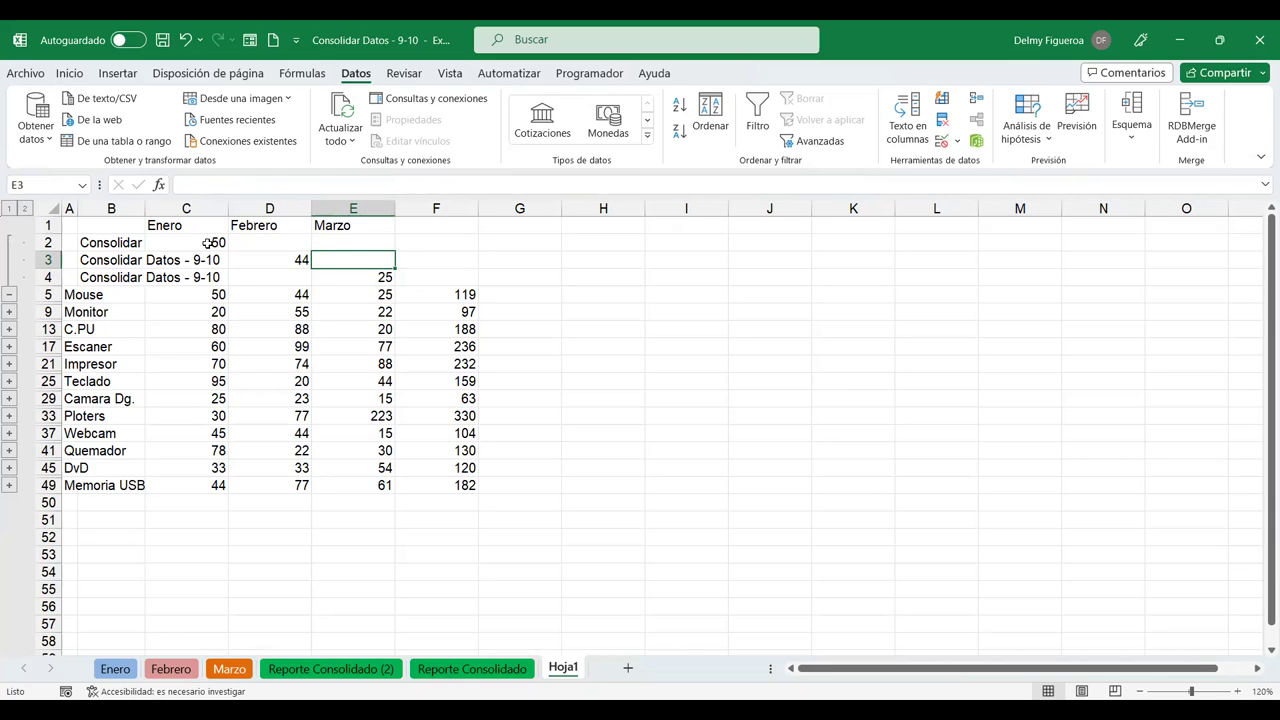
click(119, 242)
click(121, 262)
click(120, 279)
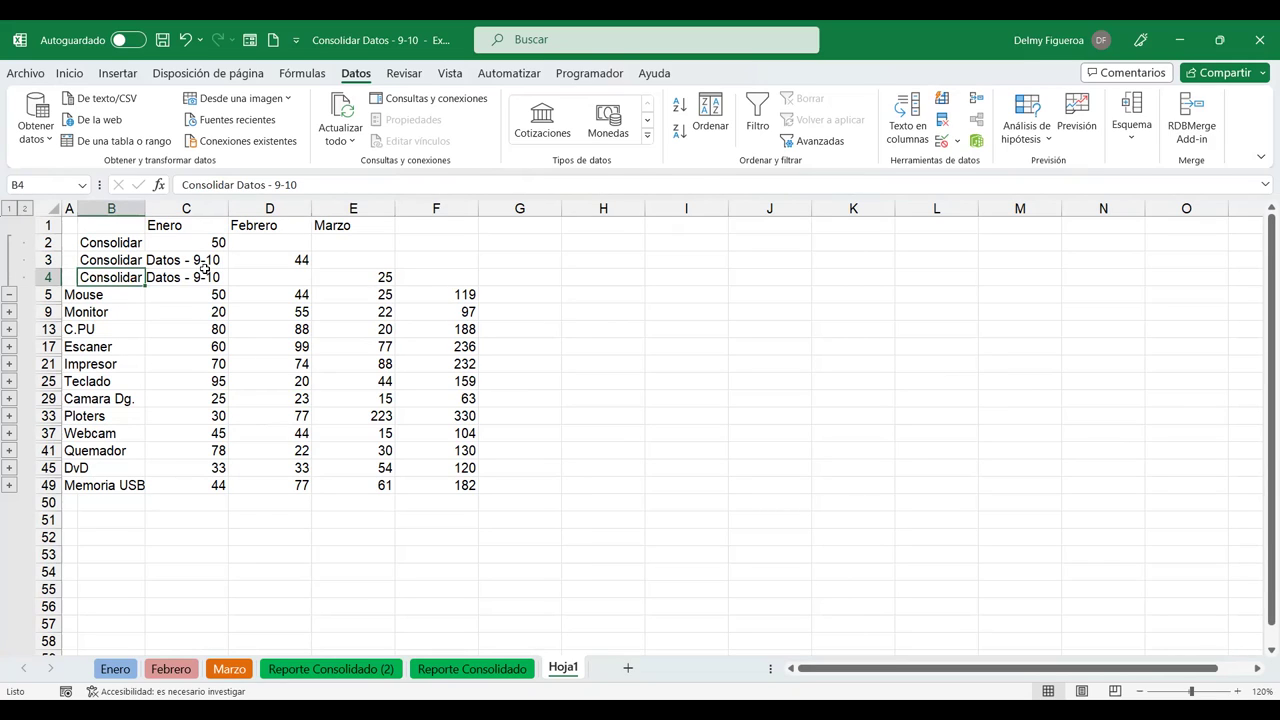
- Show all detail rows in Hoja1, collapse them to product totals, and compare with Reporte Consolidado
click(8, 288)
click(26, 210)
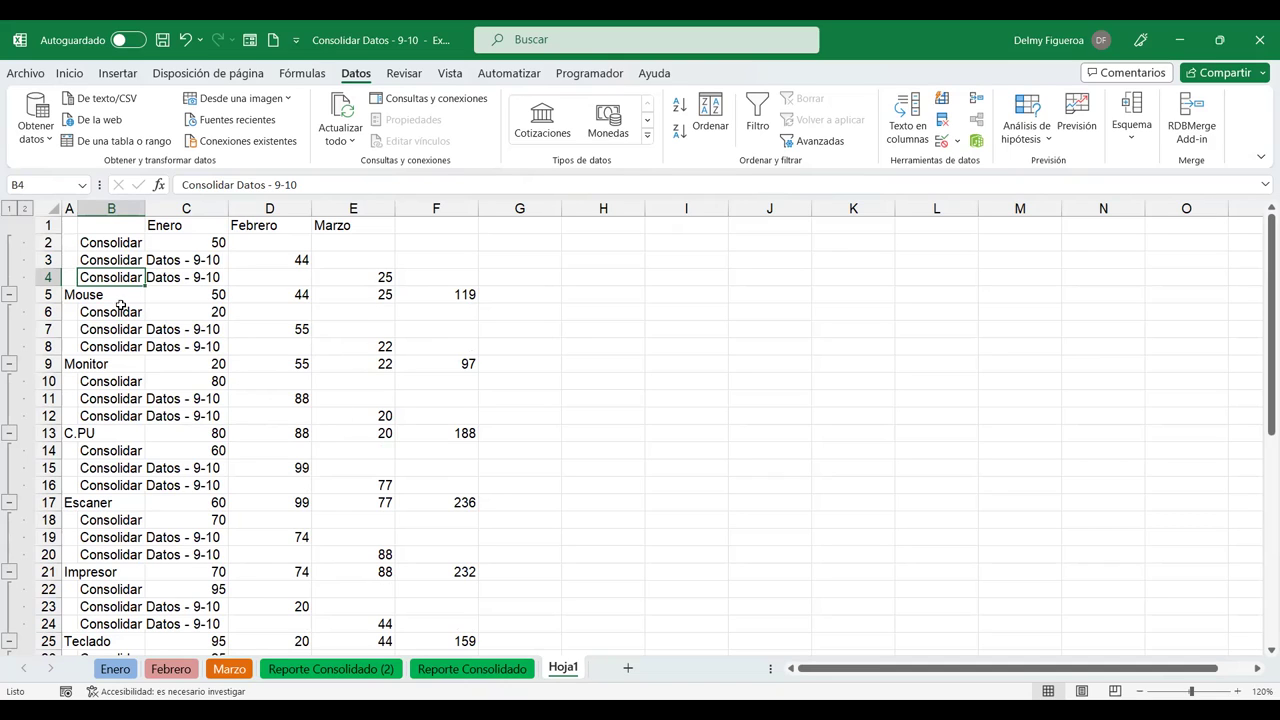
click(8, 209)
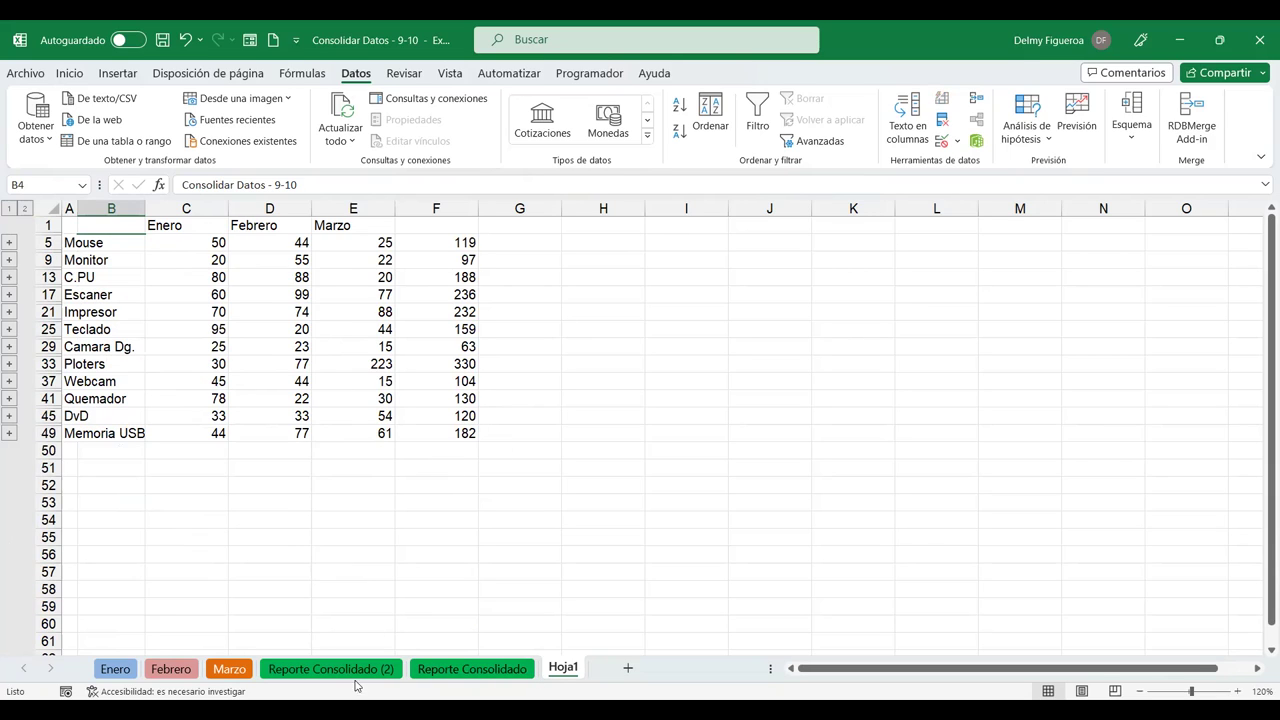
click(464, 670)
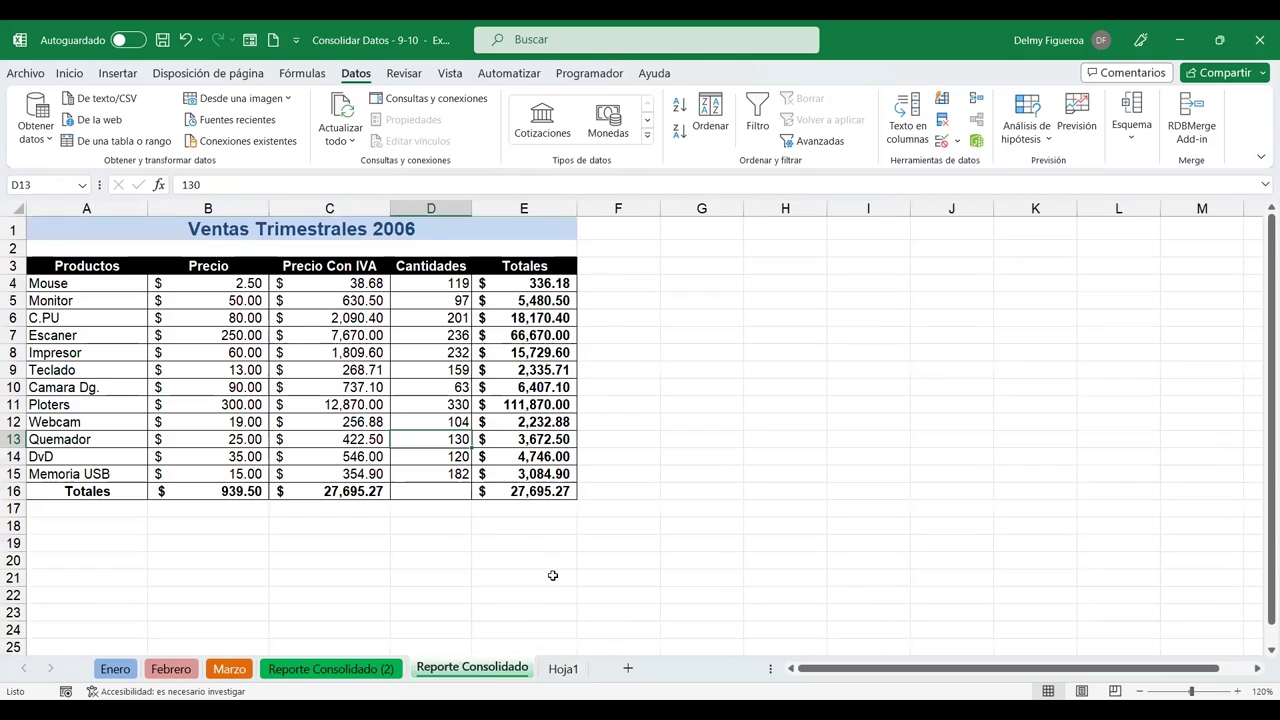
click(562, 668)
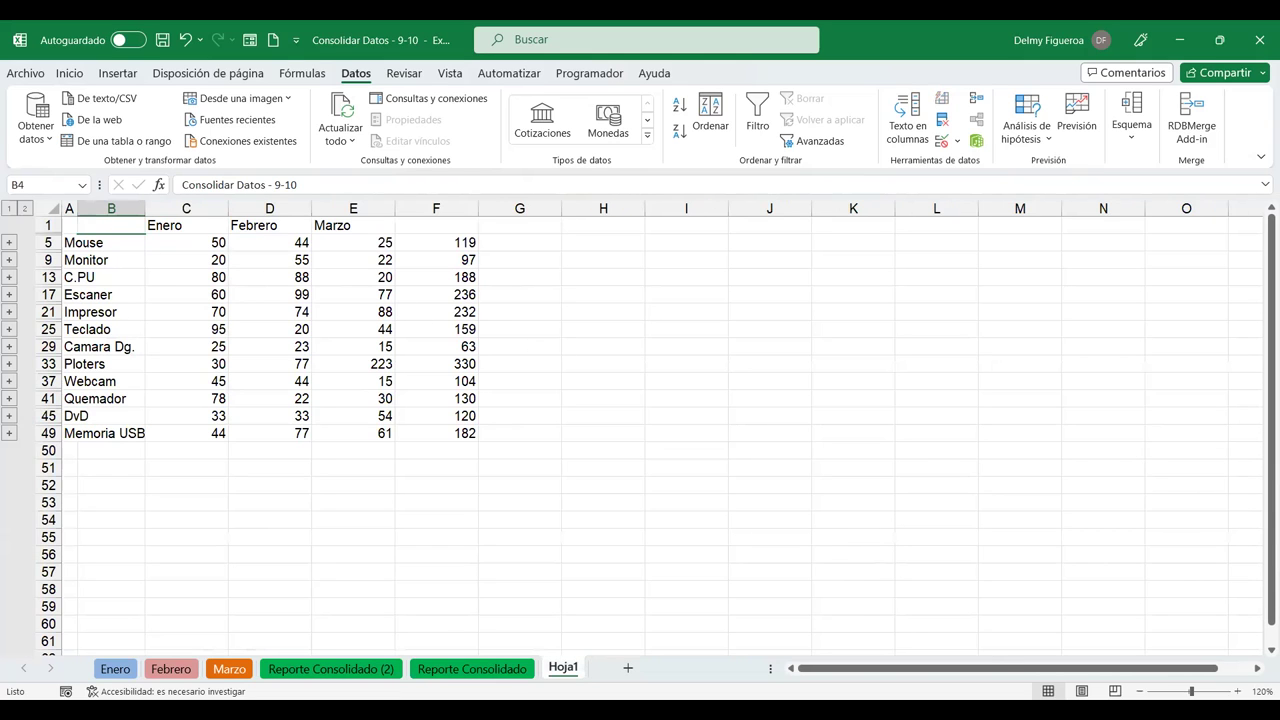
- Clear the leftover figures in C1:C14 beside the table on the Enero sheet
click(115, 669)
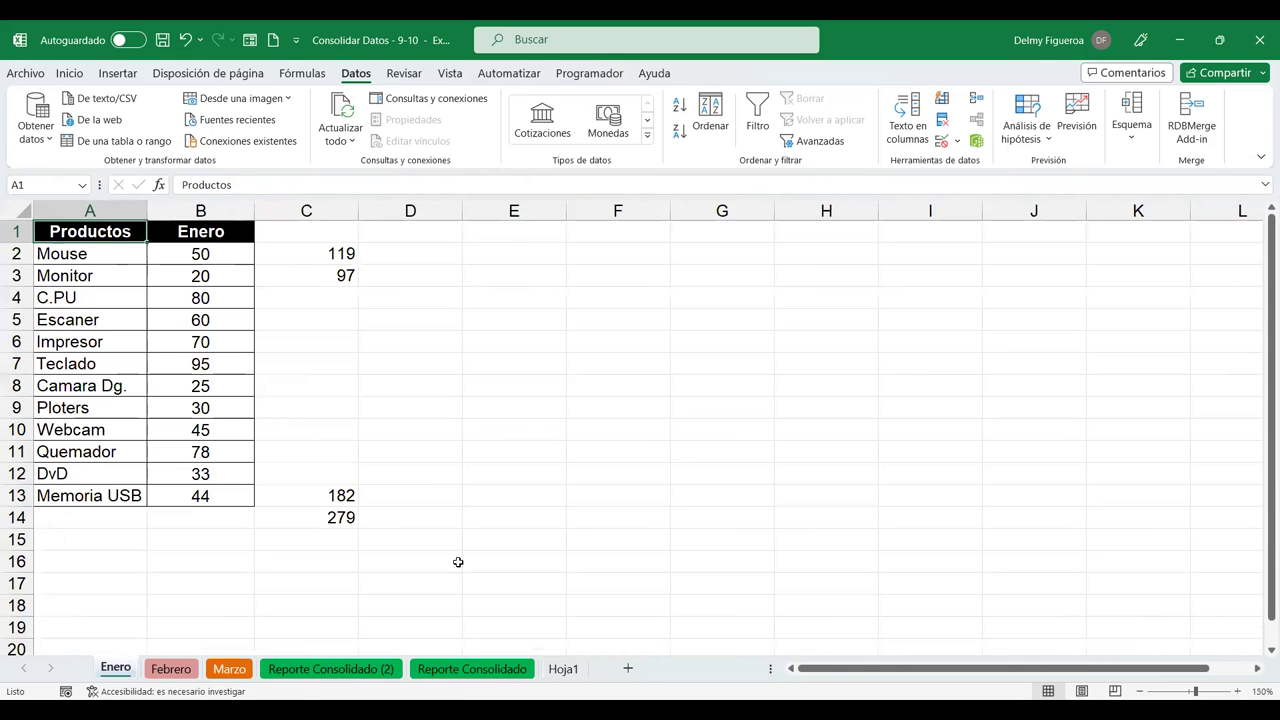
drag(348, 240, 352, 520)
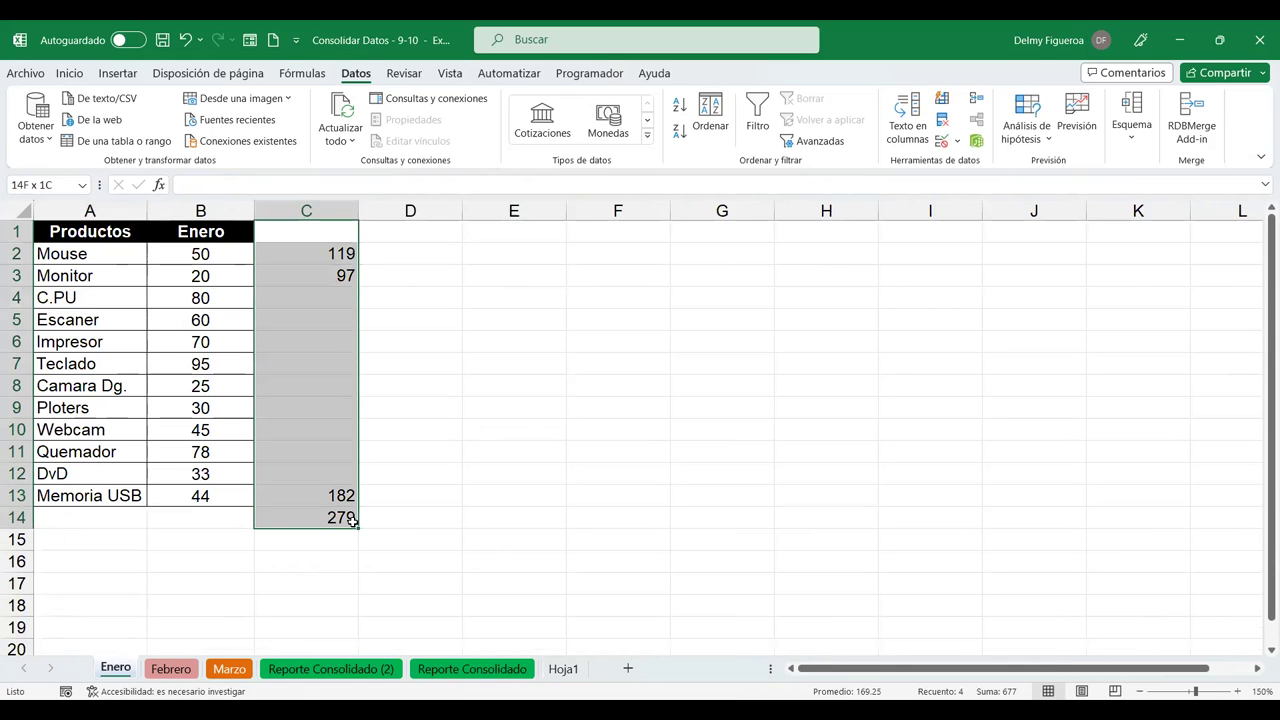
key(Delete)
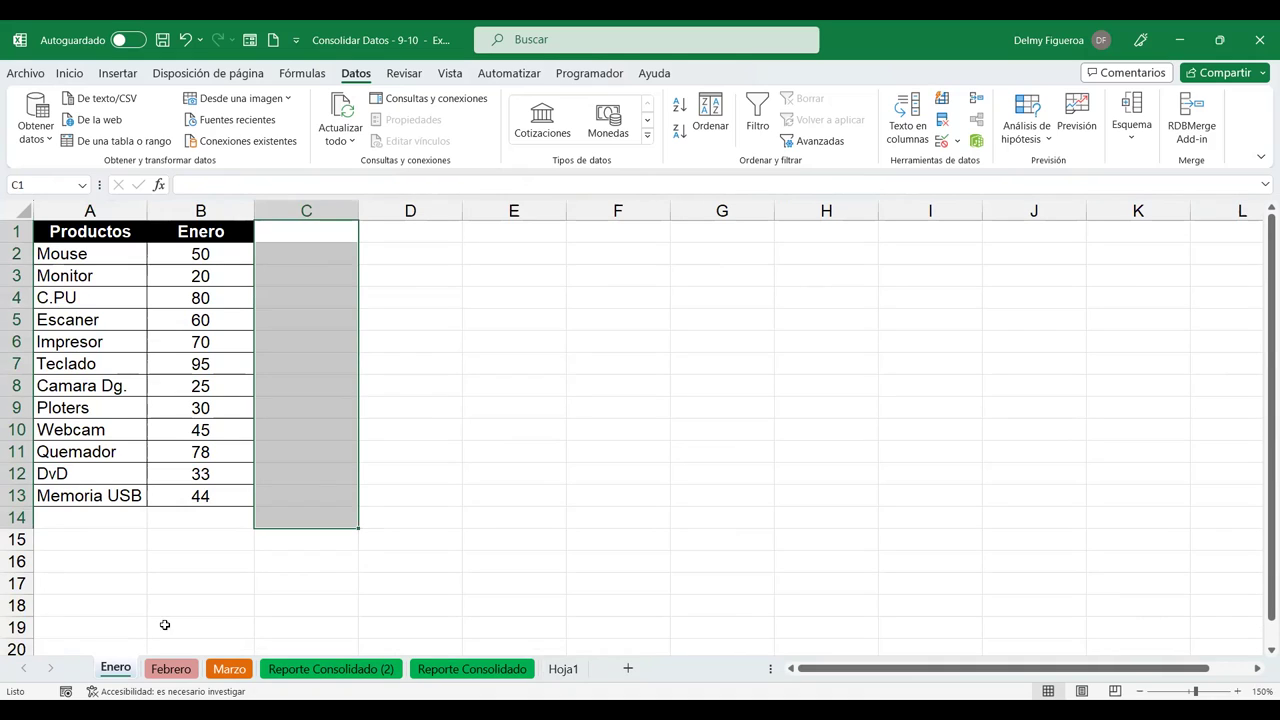
click(165, 625)
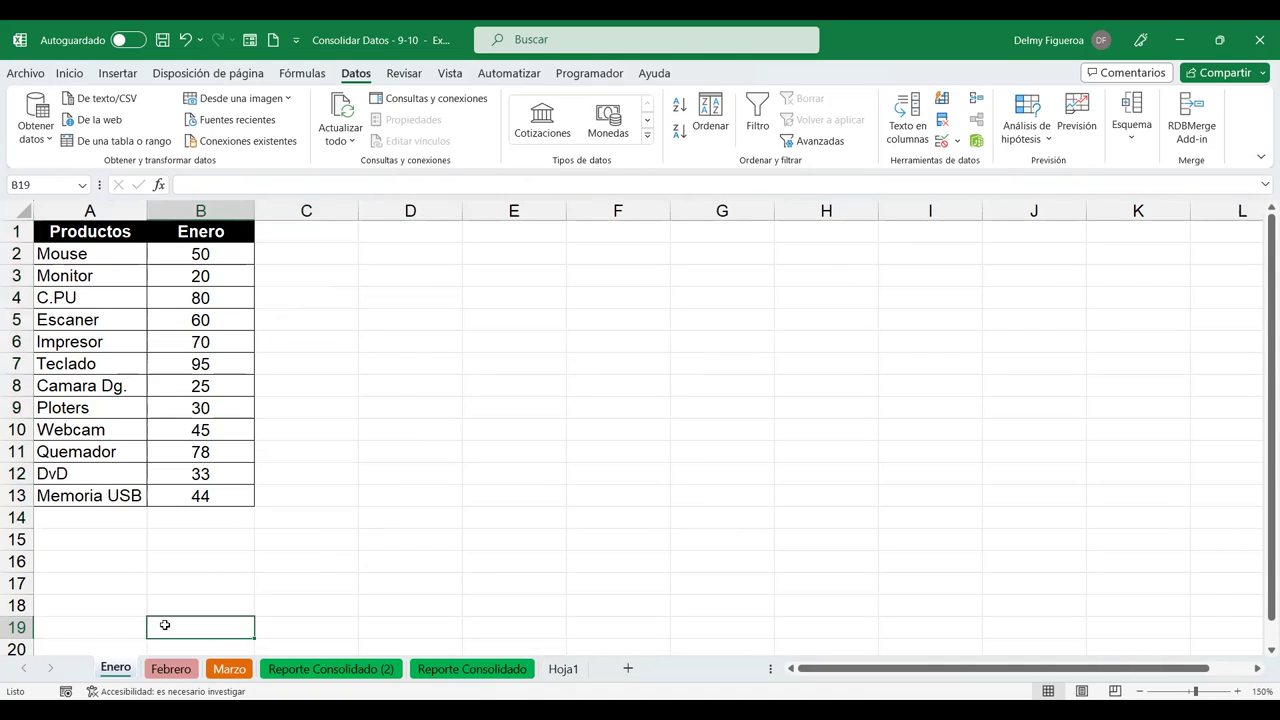
right_click(116, 670)
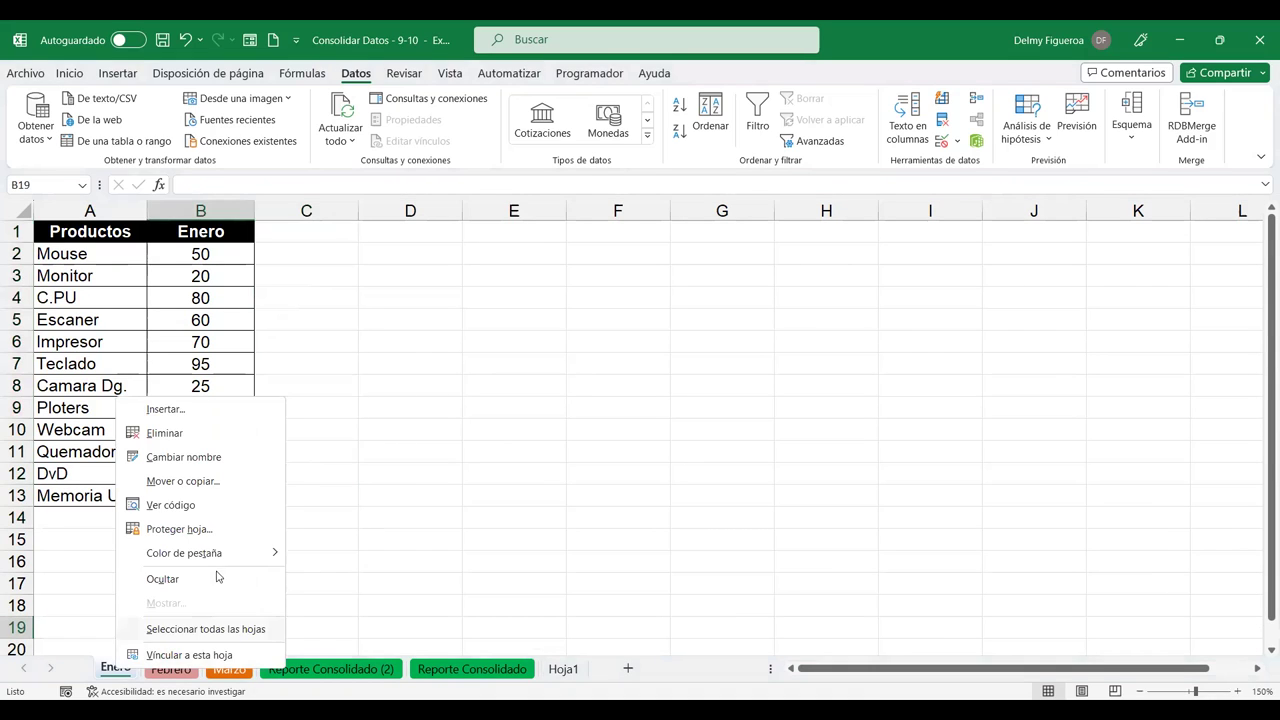
click(377, 668)
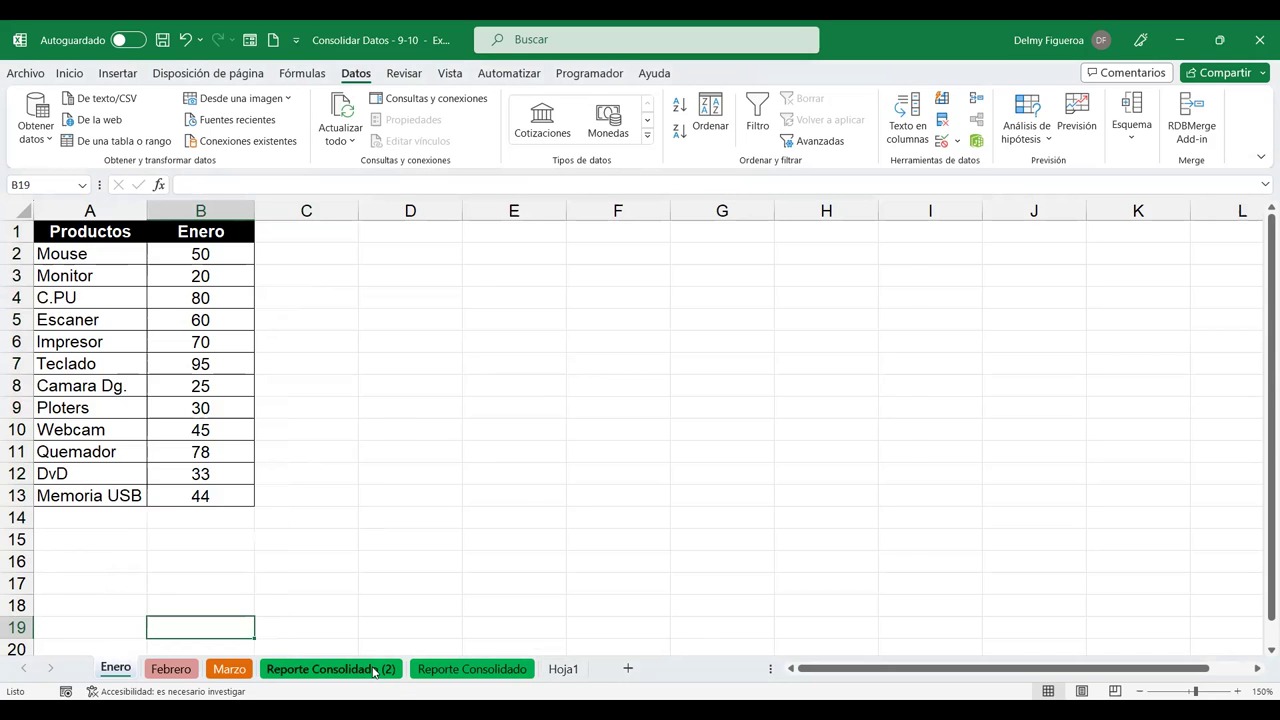
- Check whether the quantities in Reporte Consolidado (2), Reporte Consolidado and Hoja1 are fixed values or formulas
click(388, 667)
drag(447, 289, 447, 474)
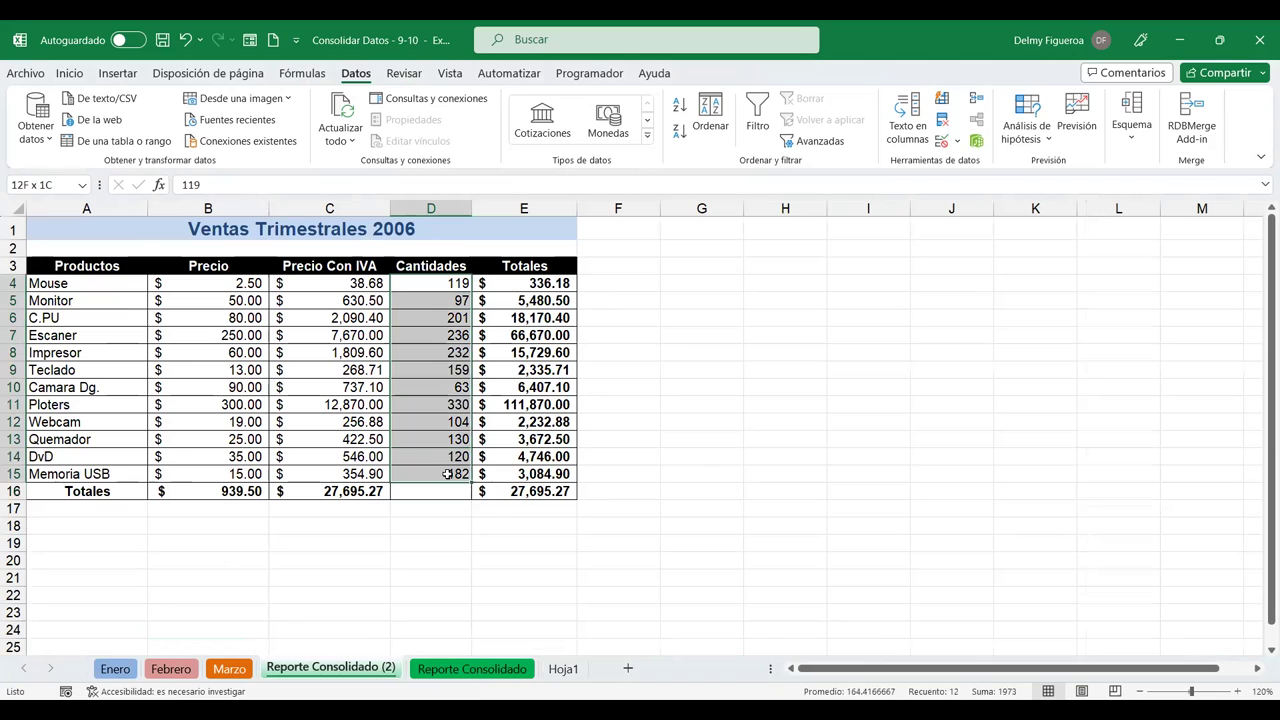
click(472, 668)
click(442, 336)
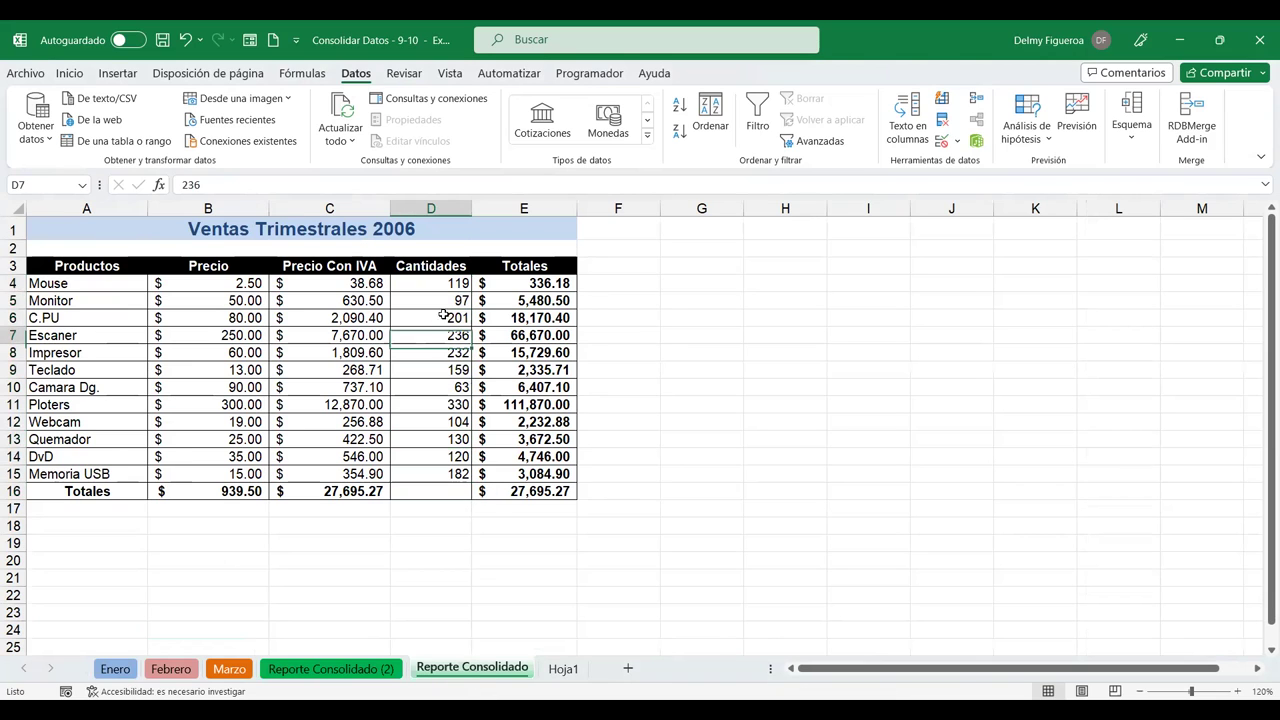
click(330, 668)
click(448, 318)
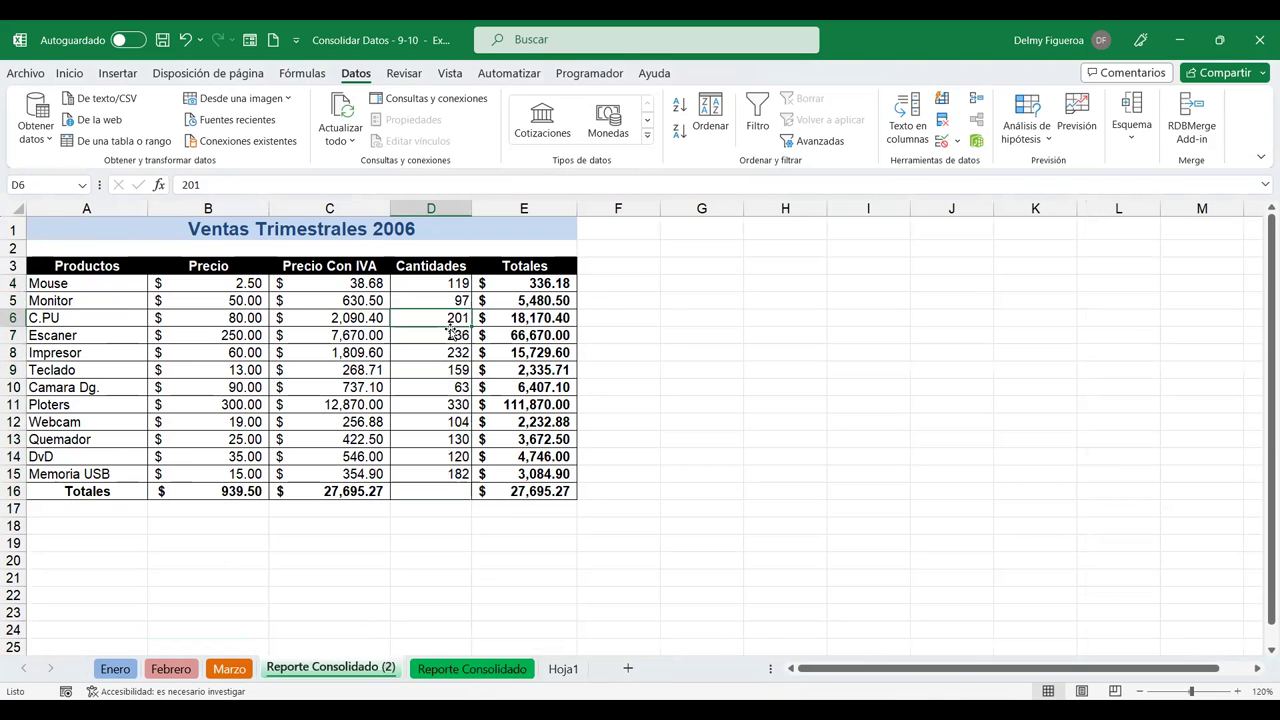
click(563, 669)
click(294, 277)
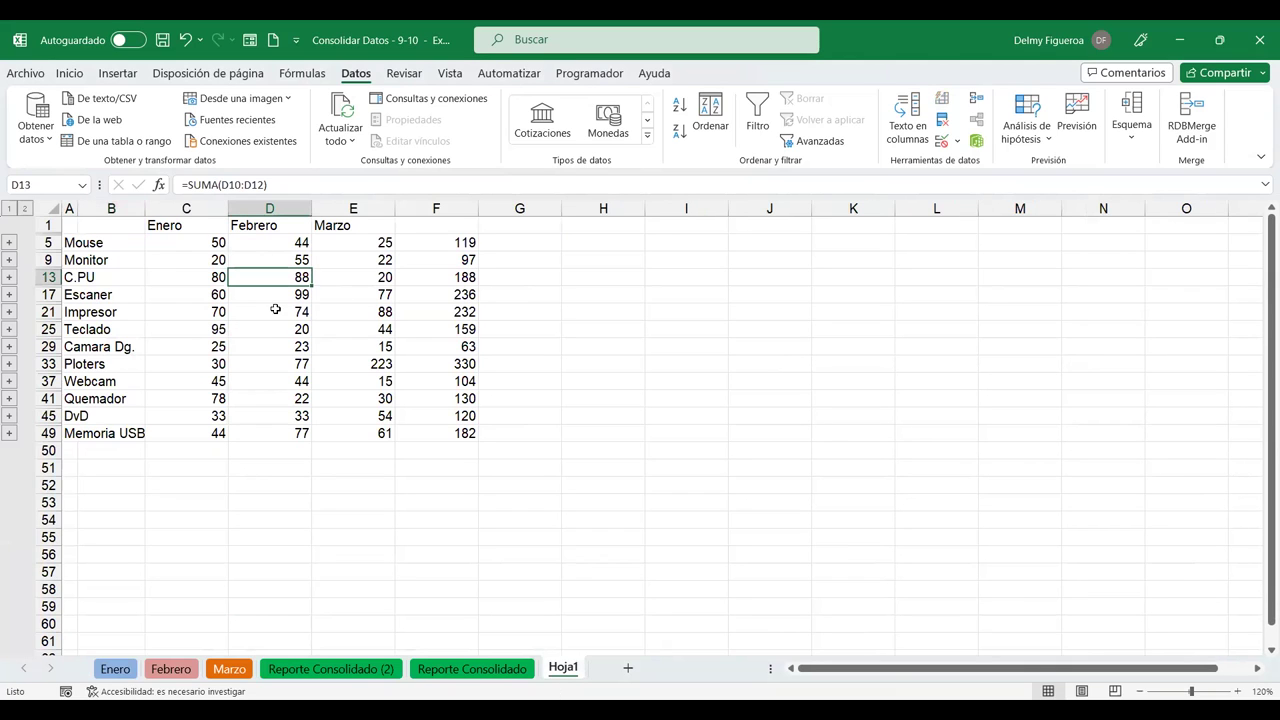
- Create a copy of the Enero sheet in the same workbook, placed before the original
click(116, 669)
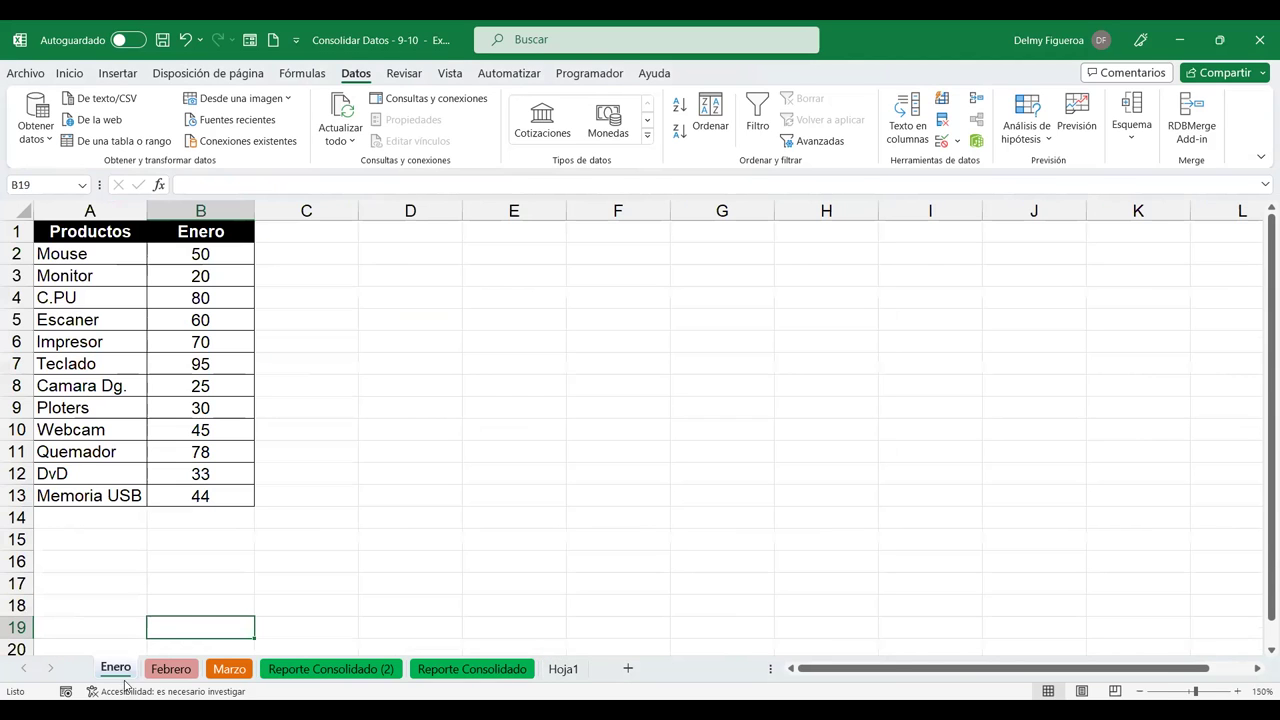
right_click(116, 669)
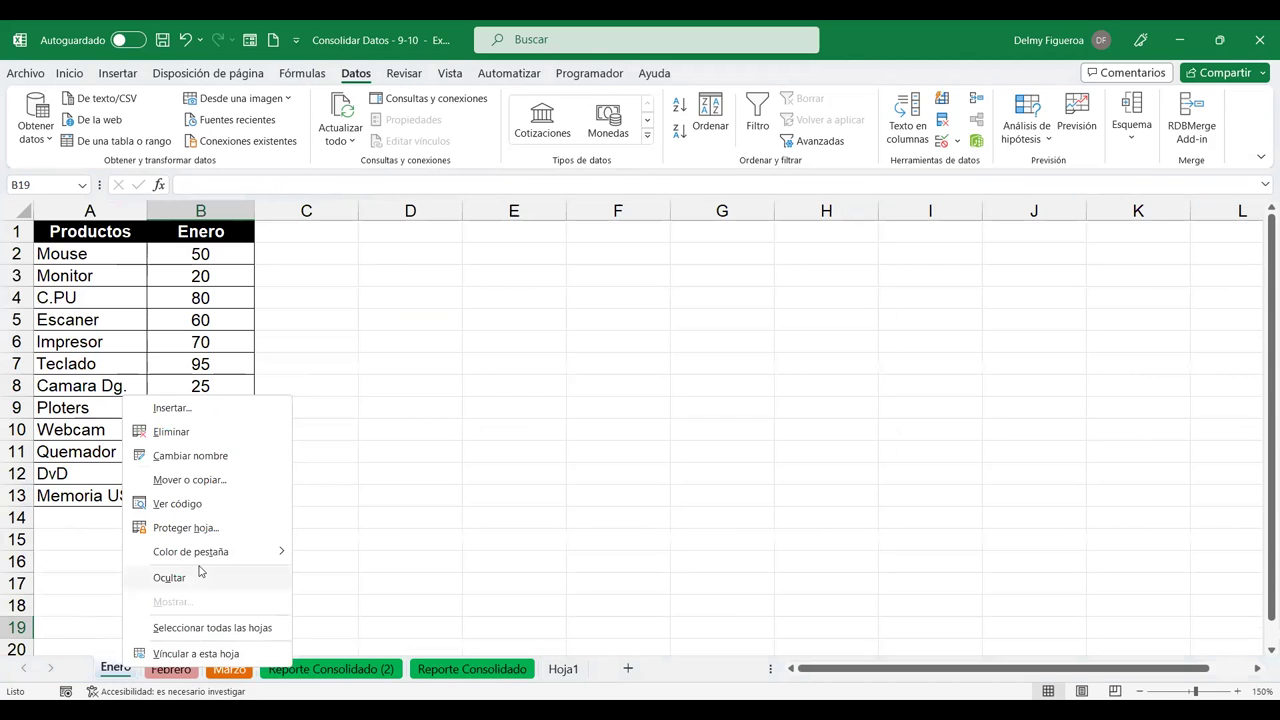
click(205, 481)
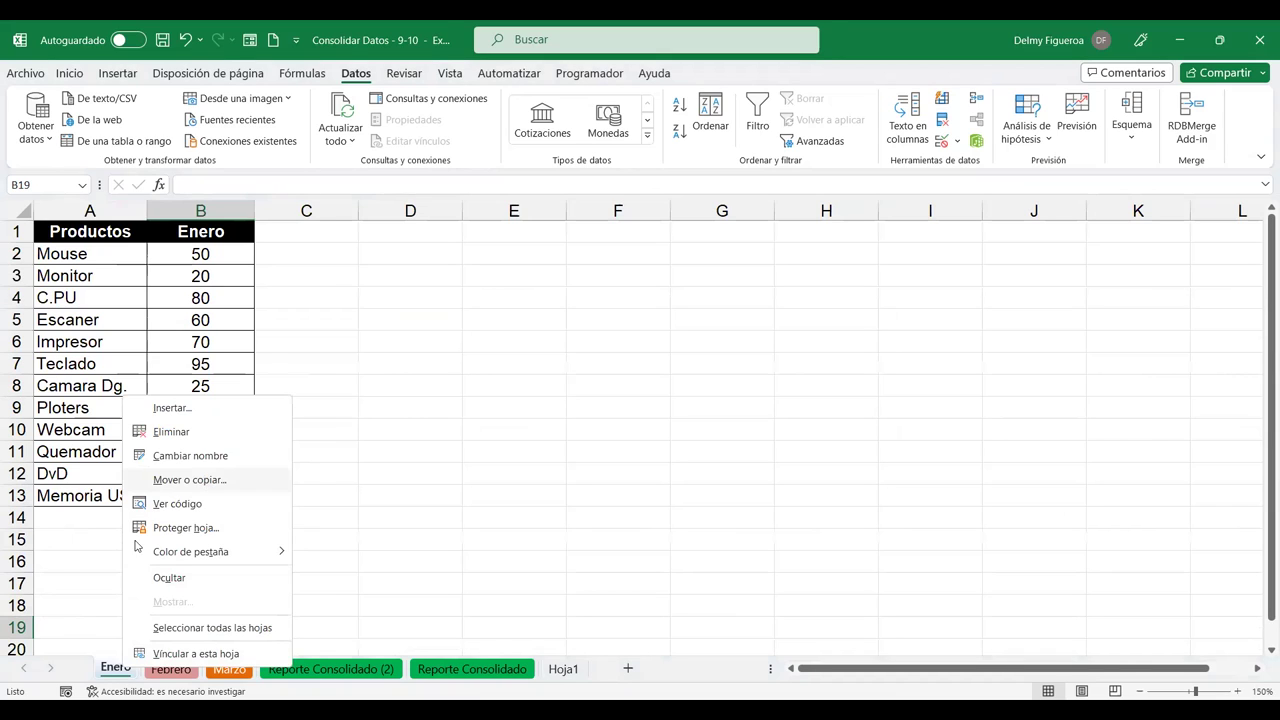
click(87, 570)
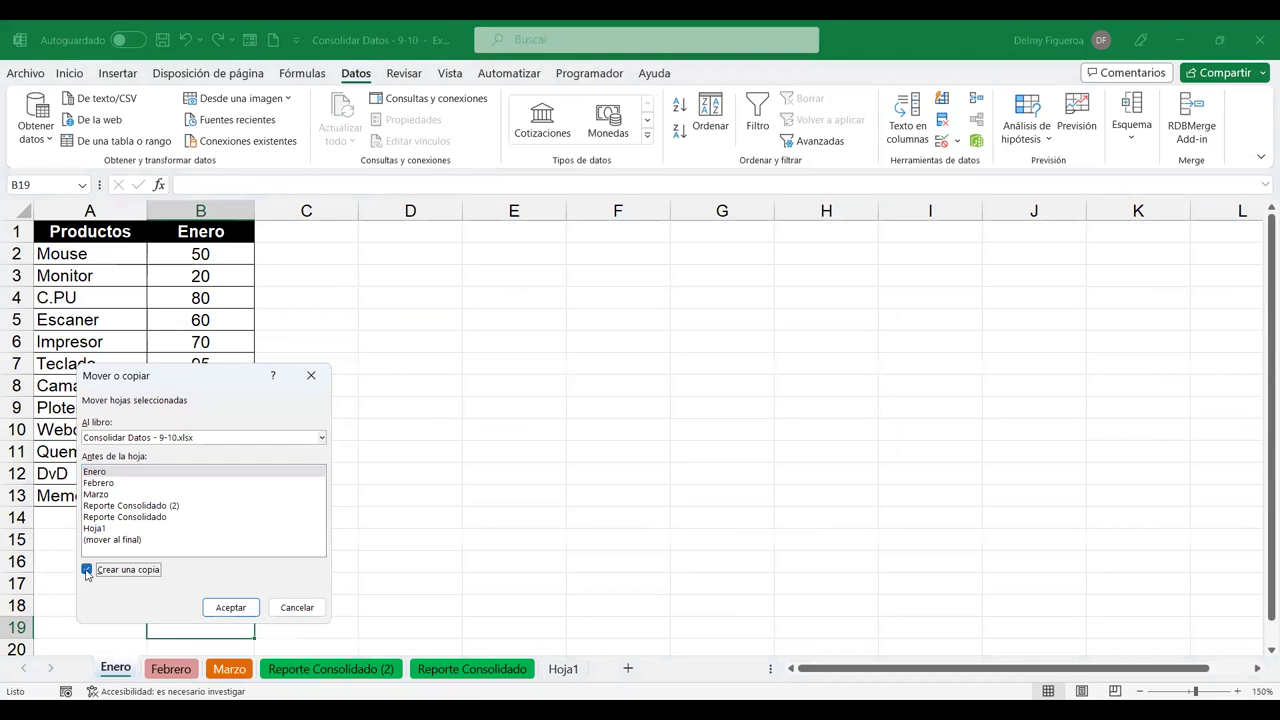
key(Return)
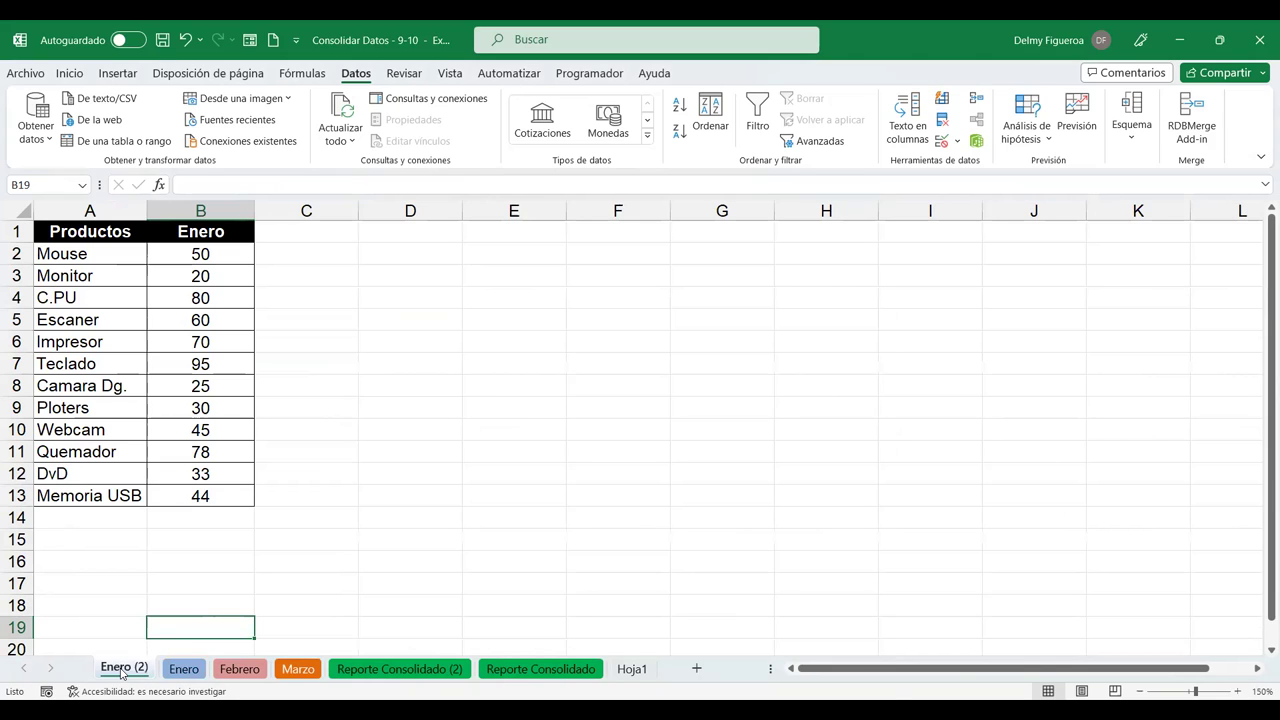
- Rename the copied Enero (2) sheet as Trimestre
double_click(121, 668)
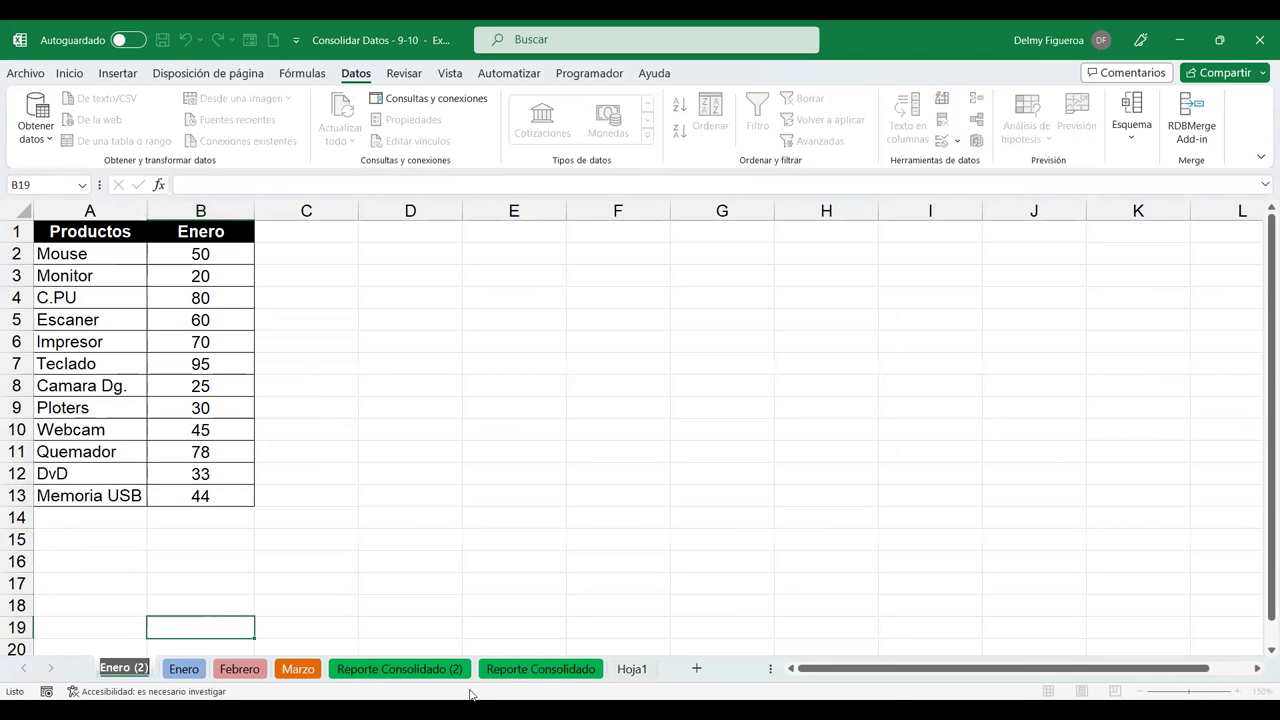
text(Trimestre)
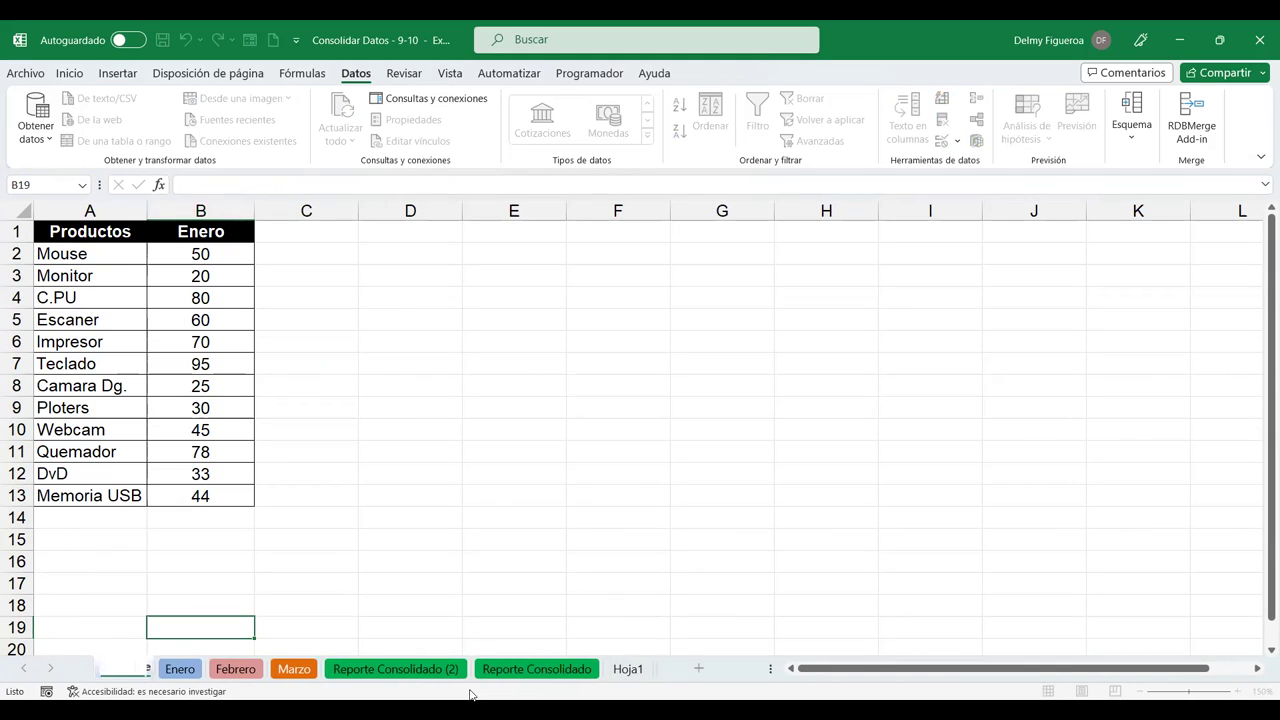
key(Return)
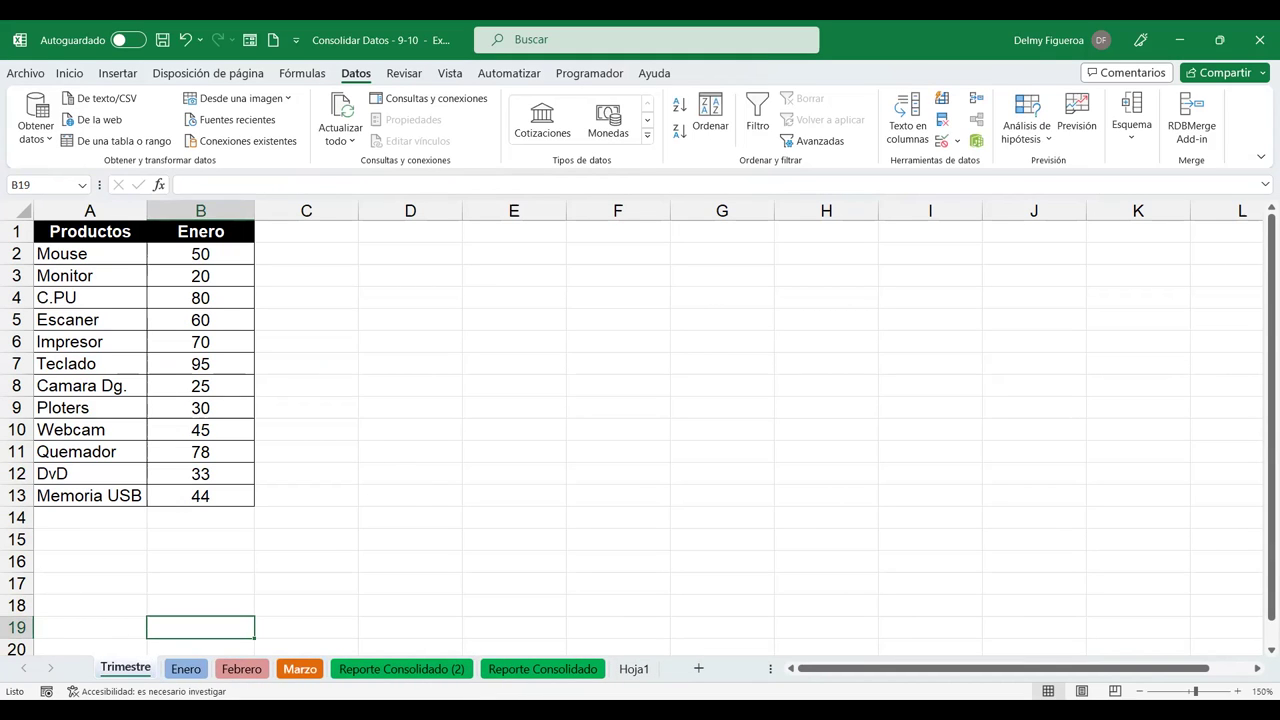
- Copy the Febrero column B1:B13 from the Febrero sheet to C1 on the Trimestre sheet
click(249, 667)
drag(225, 232, 239, 500)
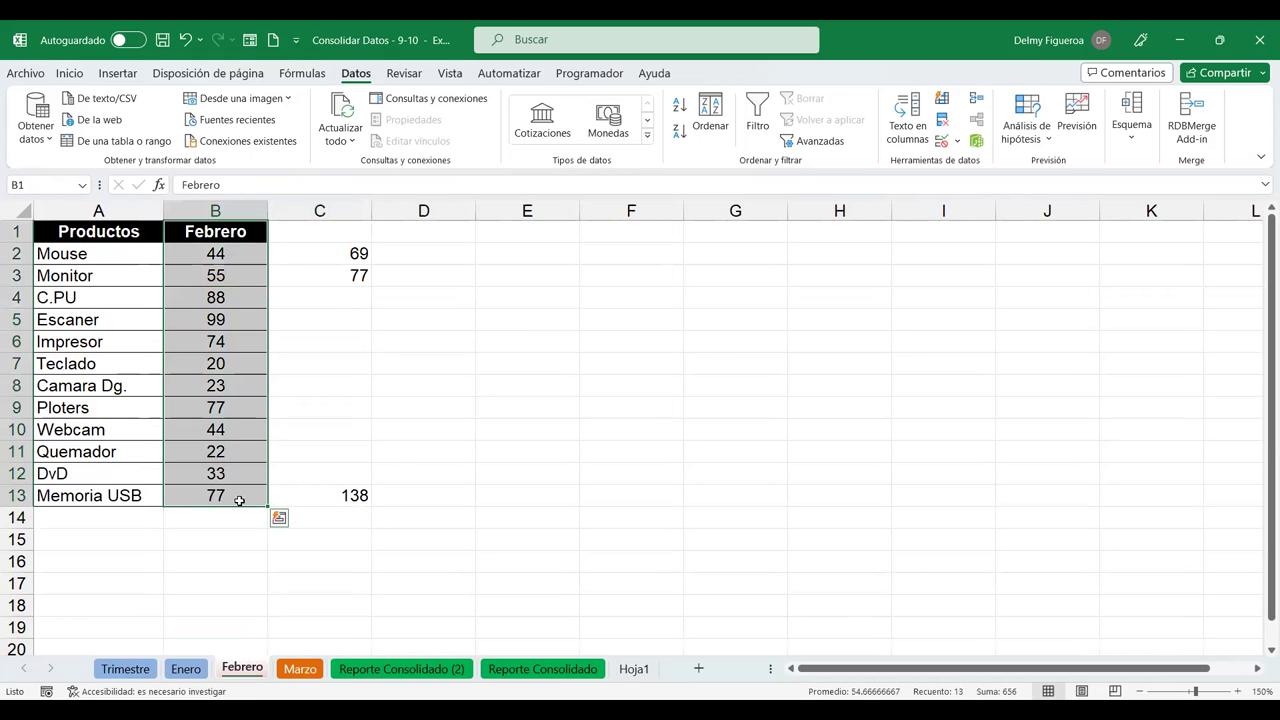
key(ctrl+c)
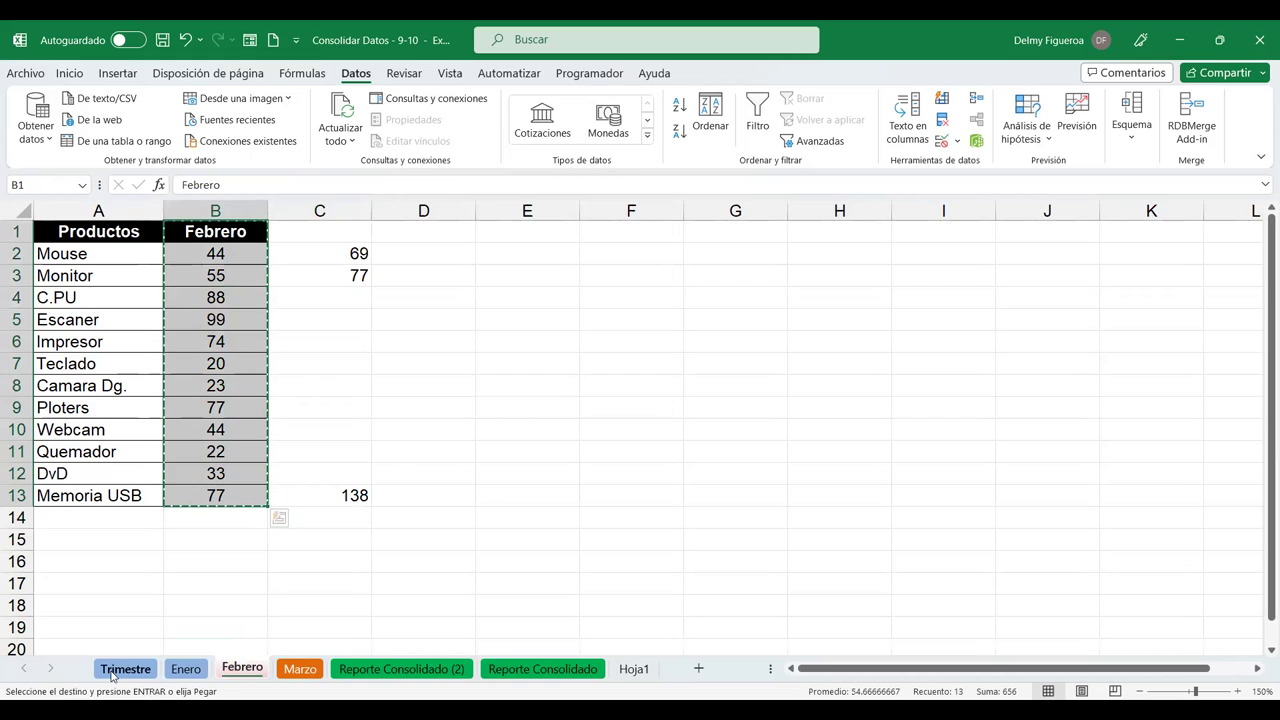
click(125, 668)
click(297, 231)
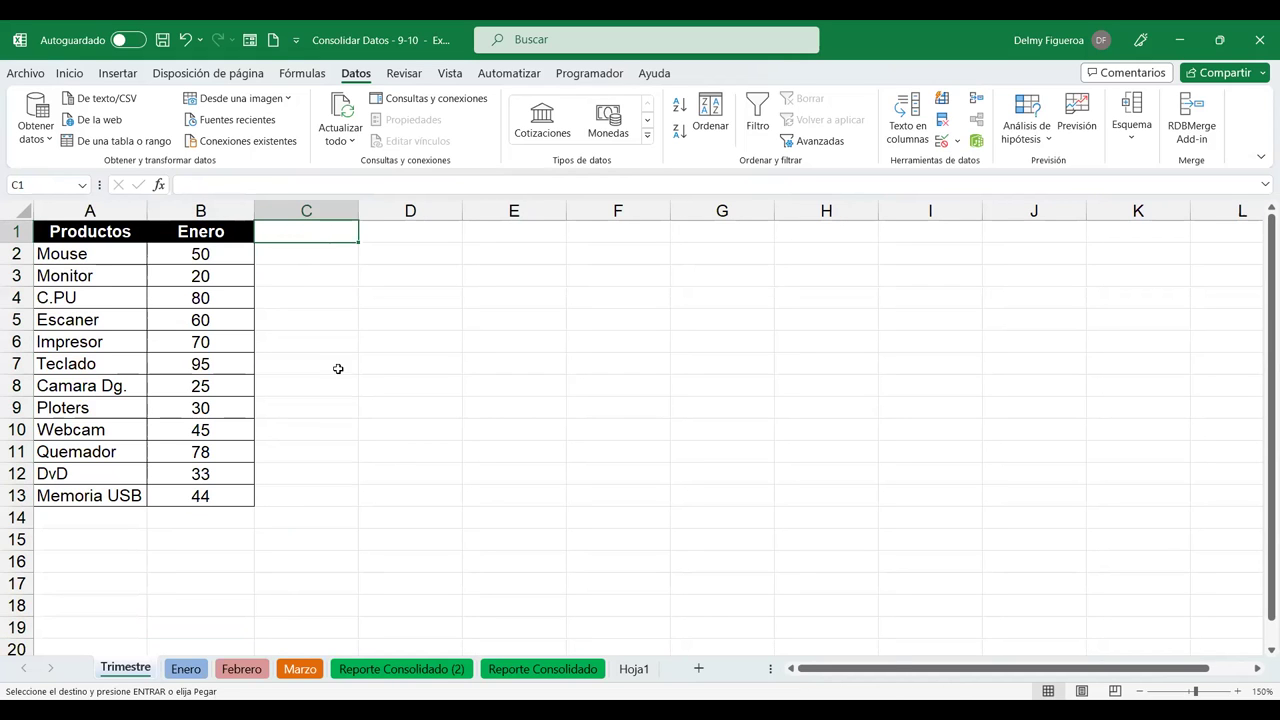
key(ctrl+v)
- Copy the Marzo column B1:B13 from the Marzo sheet to D1 on the Trimestre sheet
click(300, 668)
drag(224, 231, 246, 501)
key(ctrl+c)
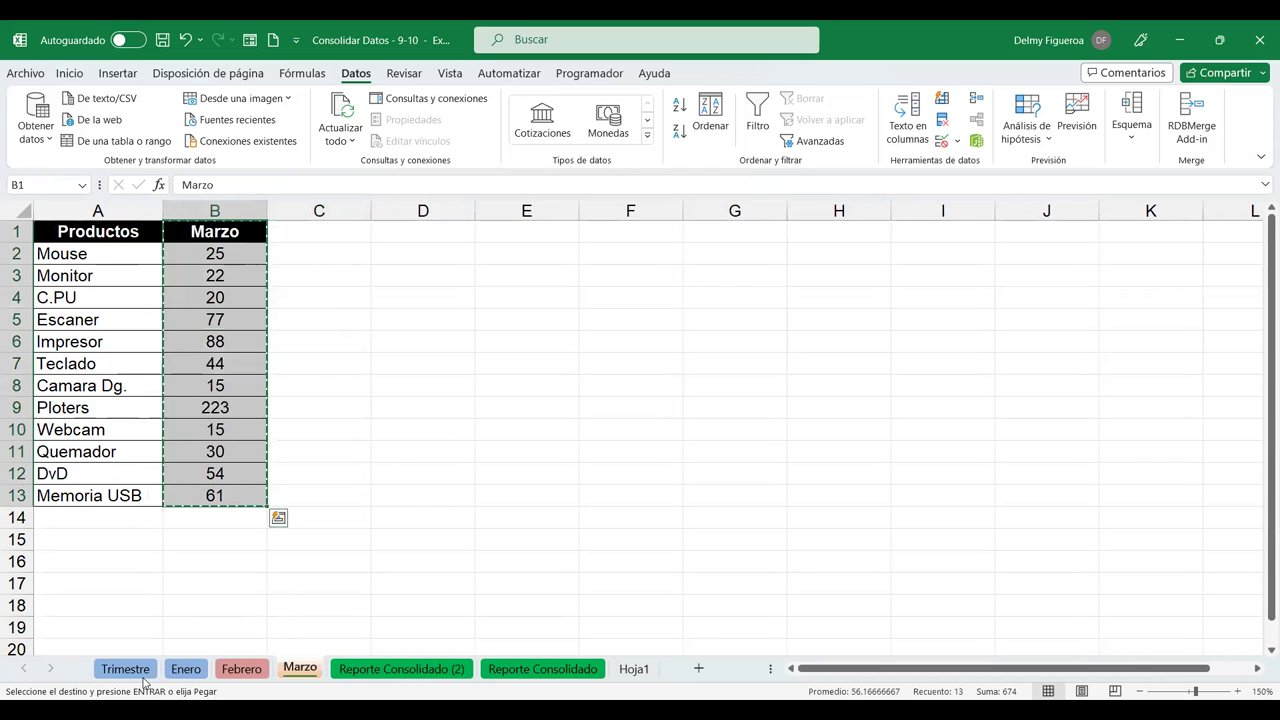
click(125, 668)
click(379, 231)
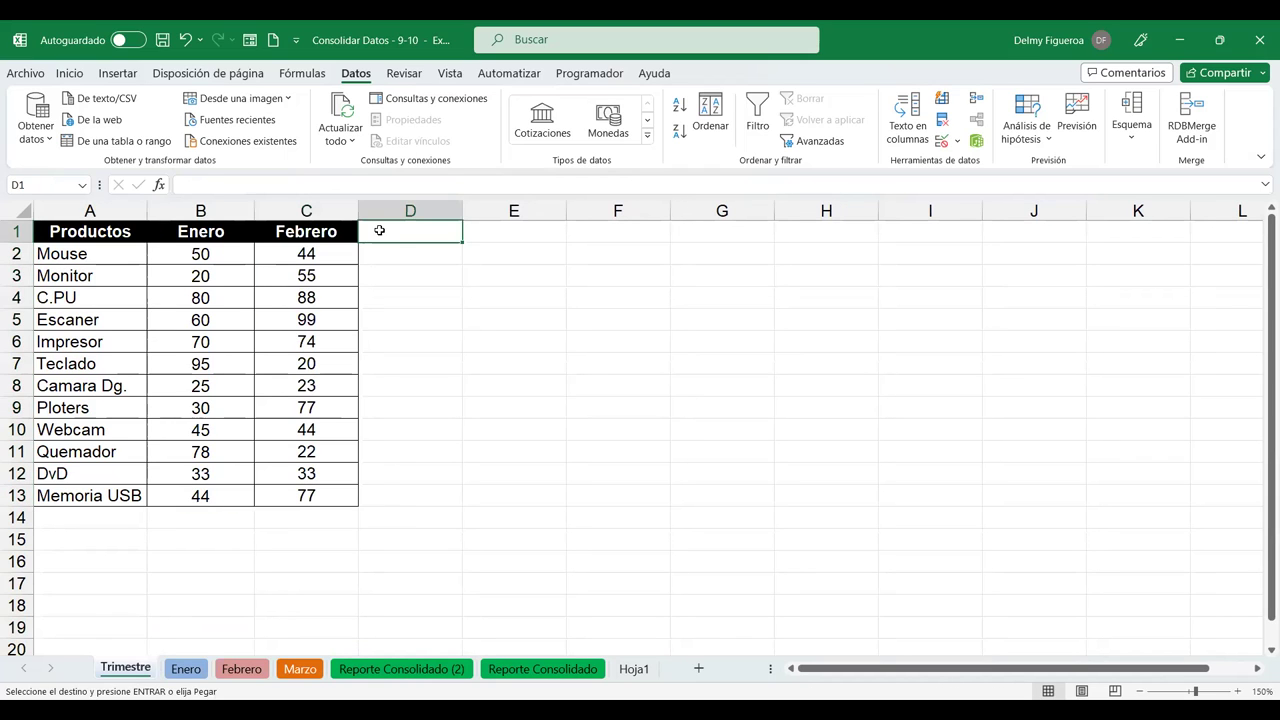
key(ctrl+v)
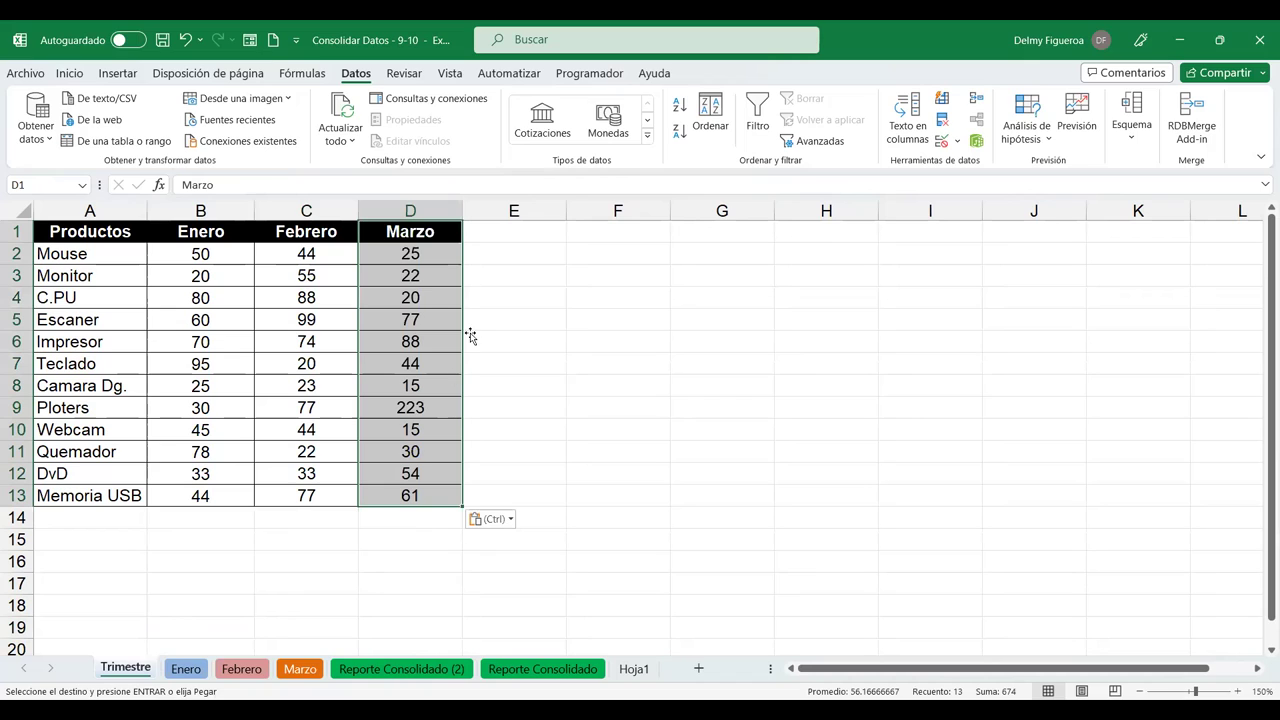
click(574, 257)
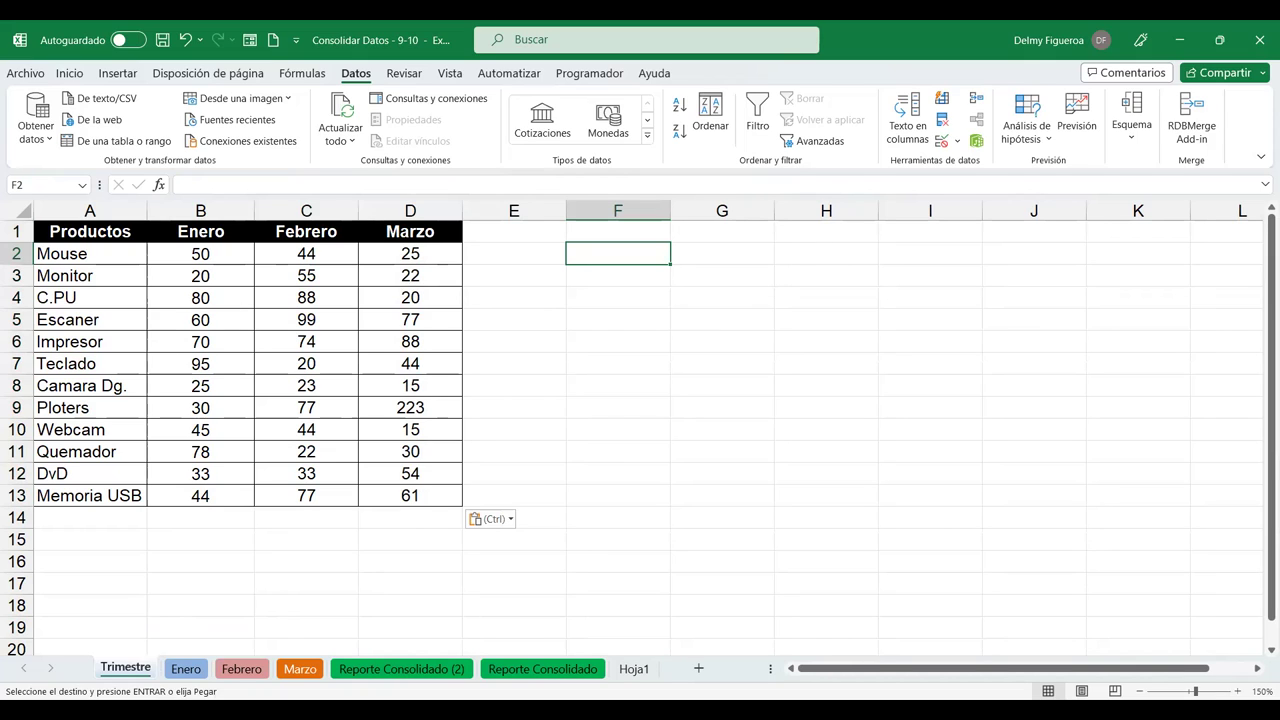
- Duplicate the quarterly table A1:D13 on the Trimestre sheet, placing the copy at G1
click(186, 669)
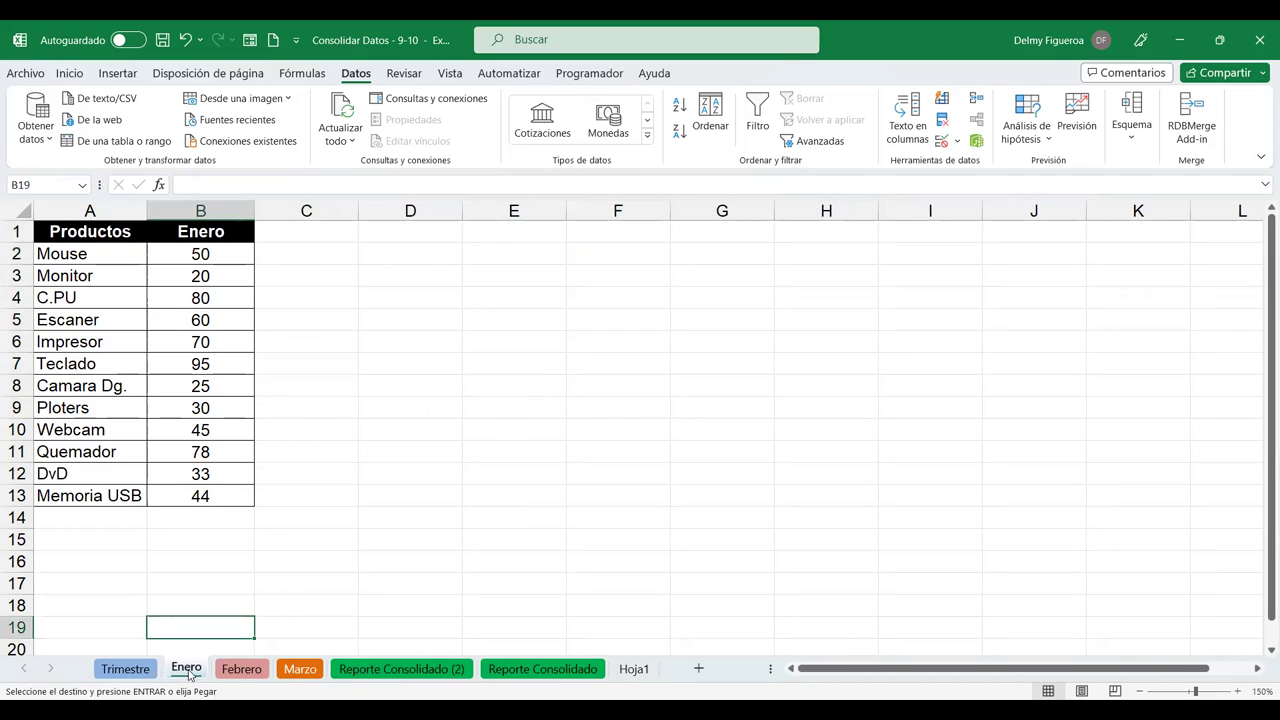
click(128, 669)
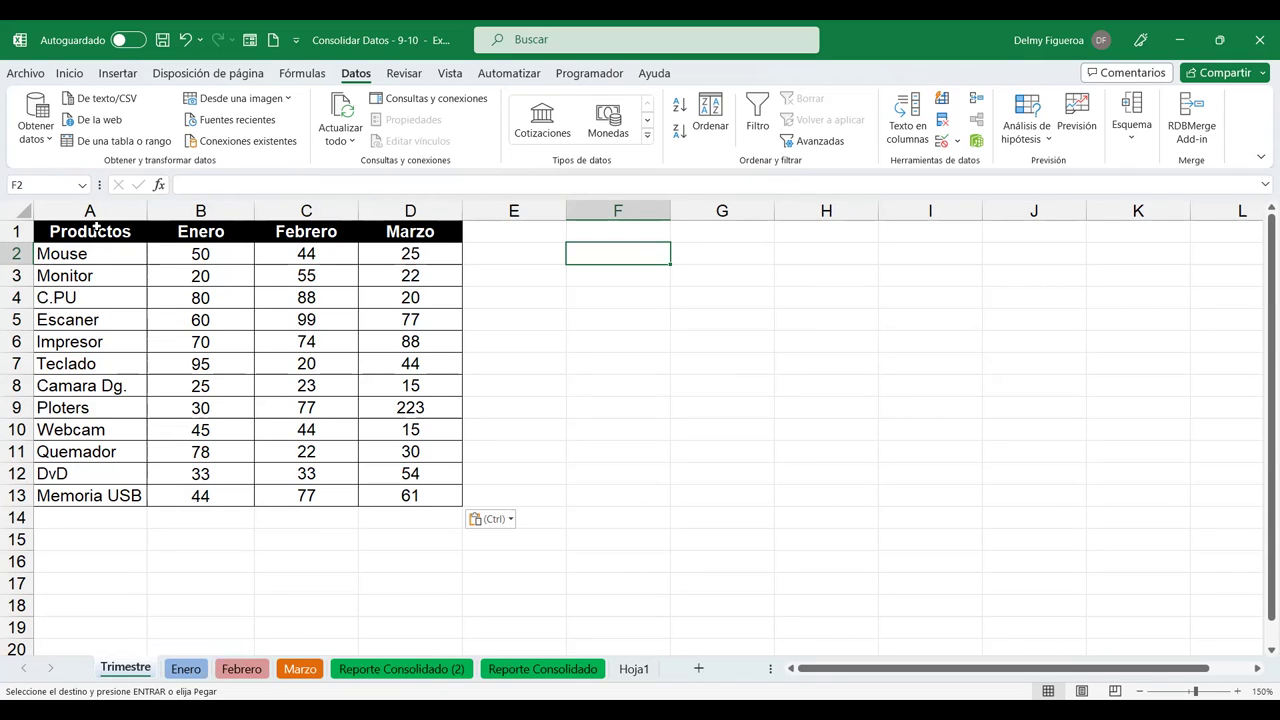
drag(88, 231, 432, 497)
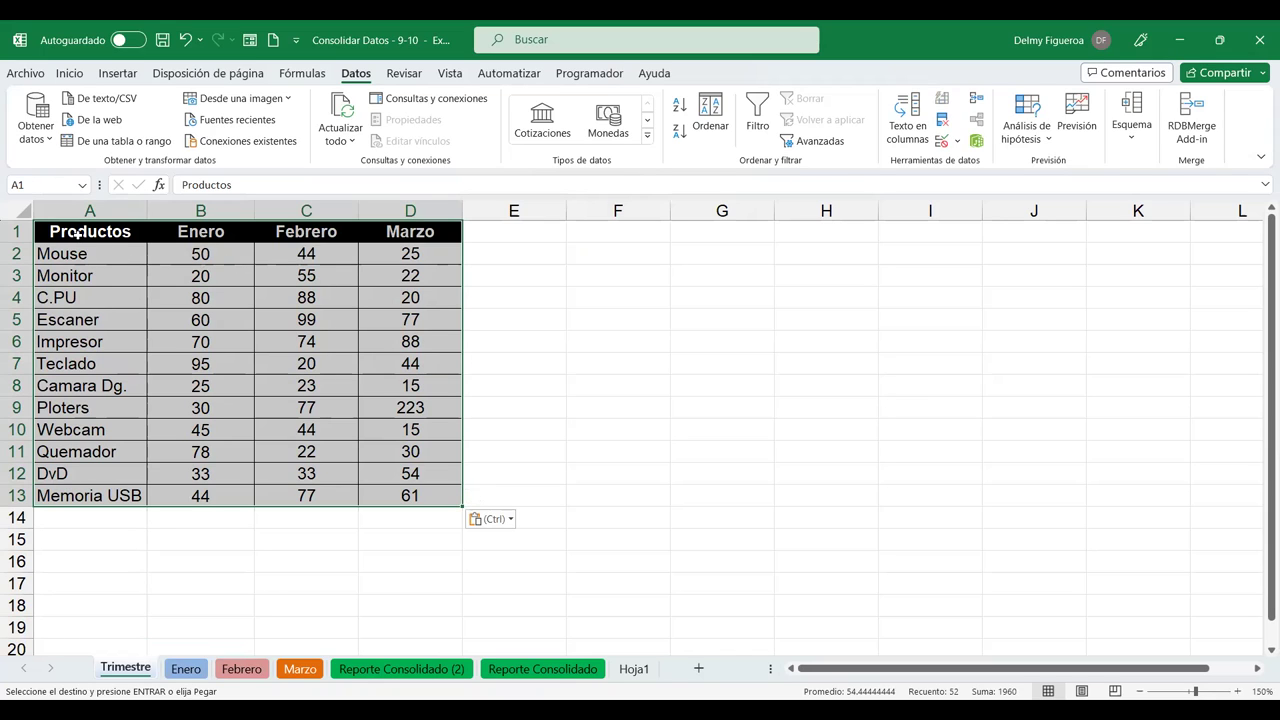
key(ctrl+c)
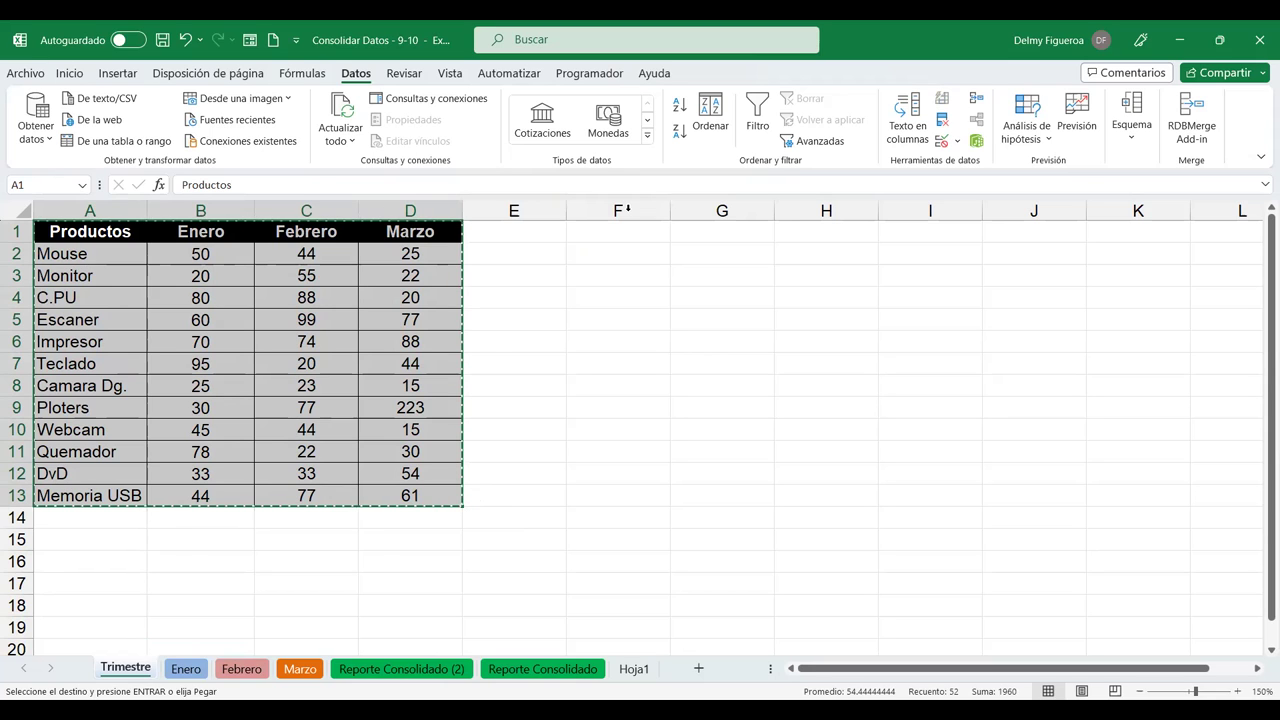
click(740, 230)
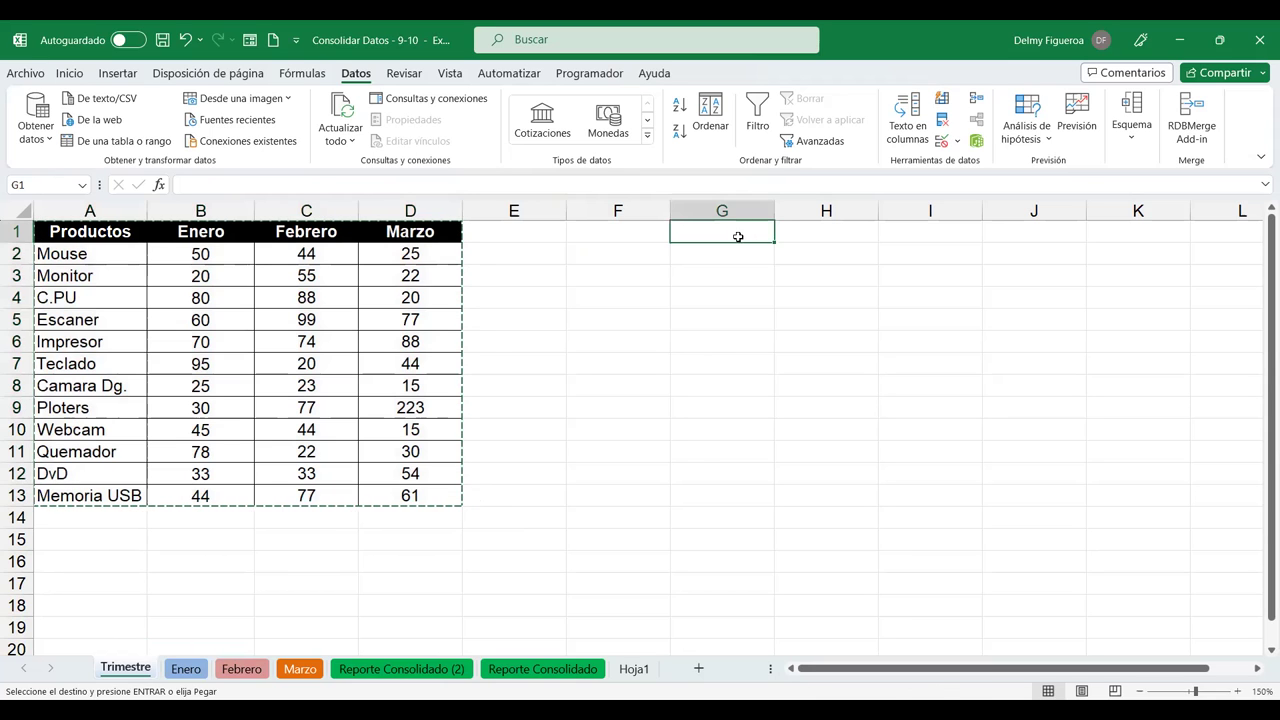
key(ctrl+v)
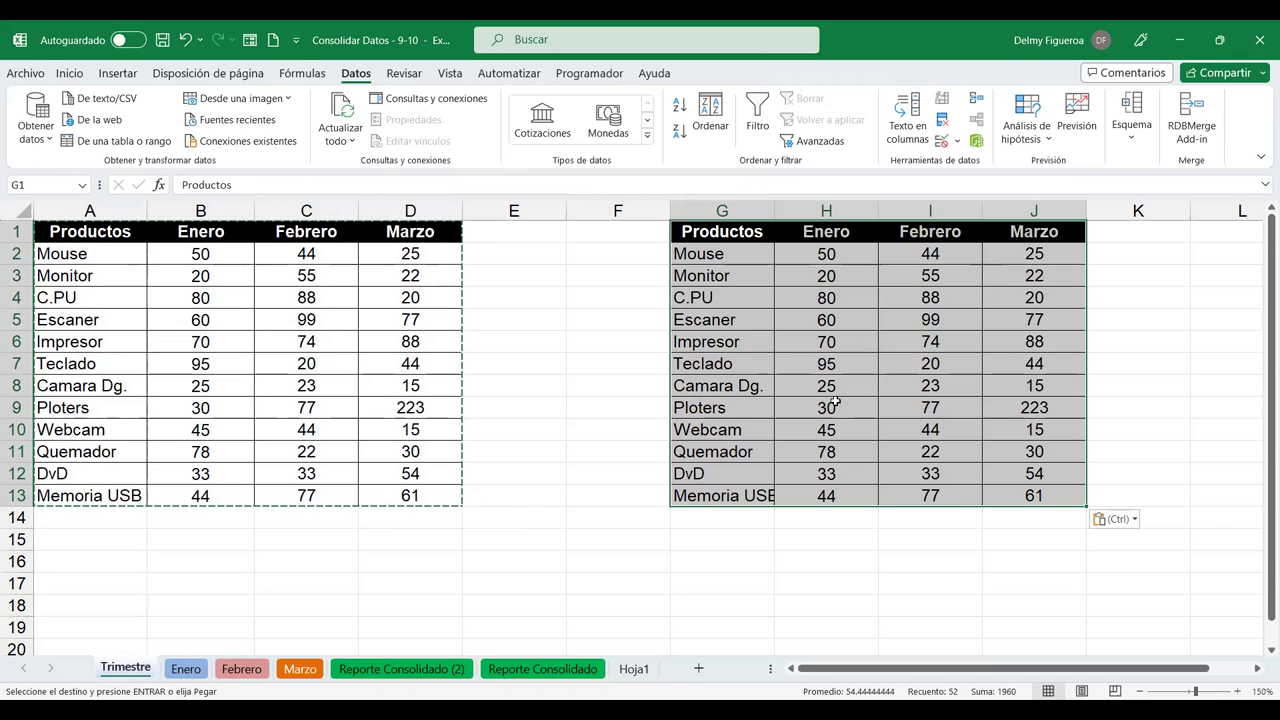
click(588, 276)
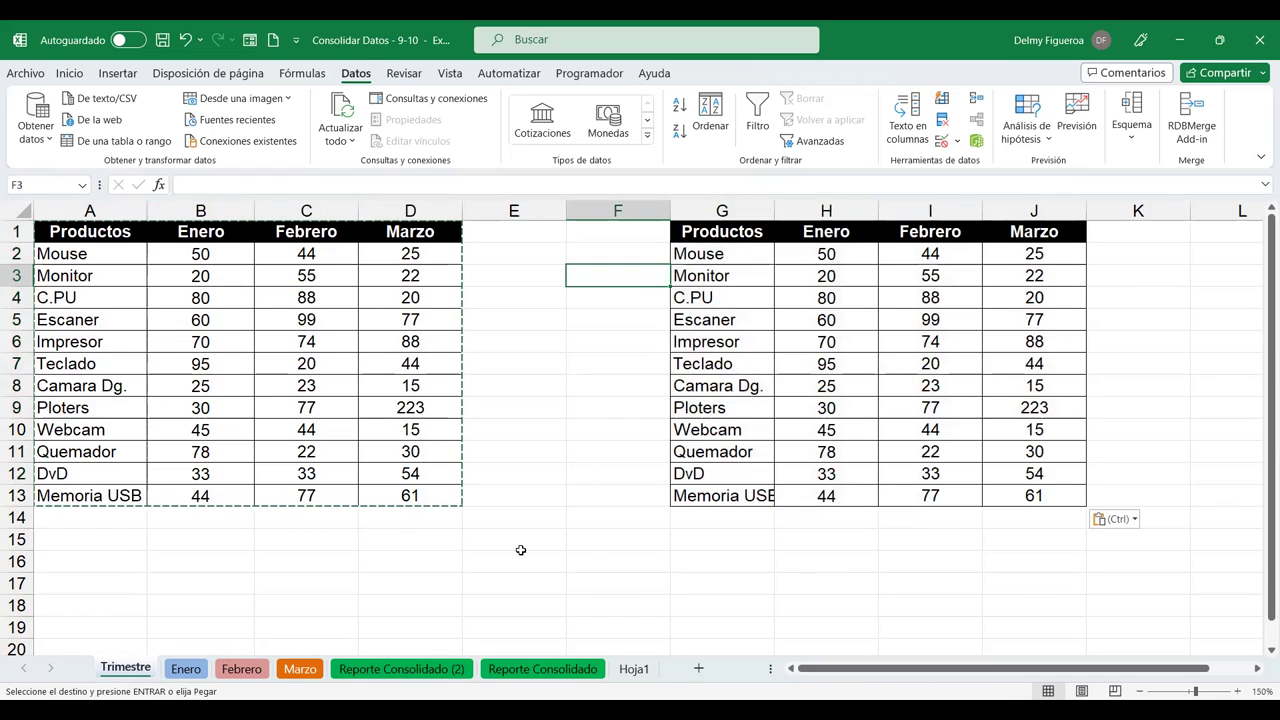
- Check the C.PU total's formula in Hoja1 and add a new blank worksheet after that sheet
click(633, 669)
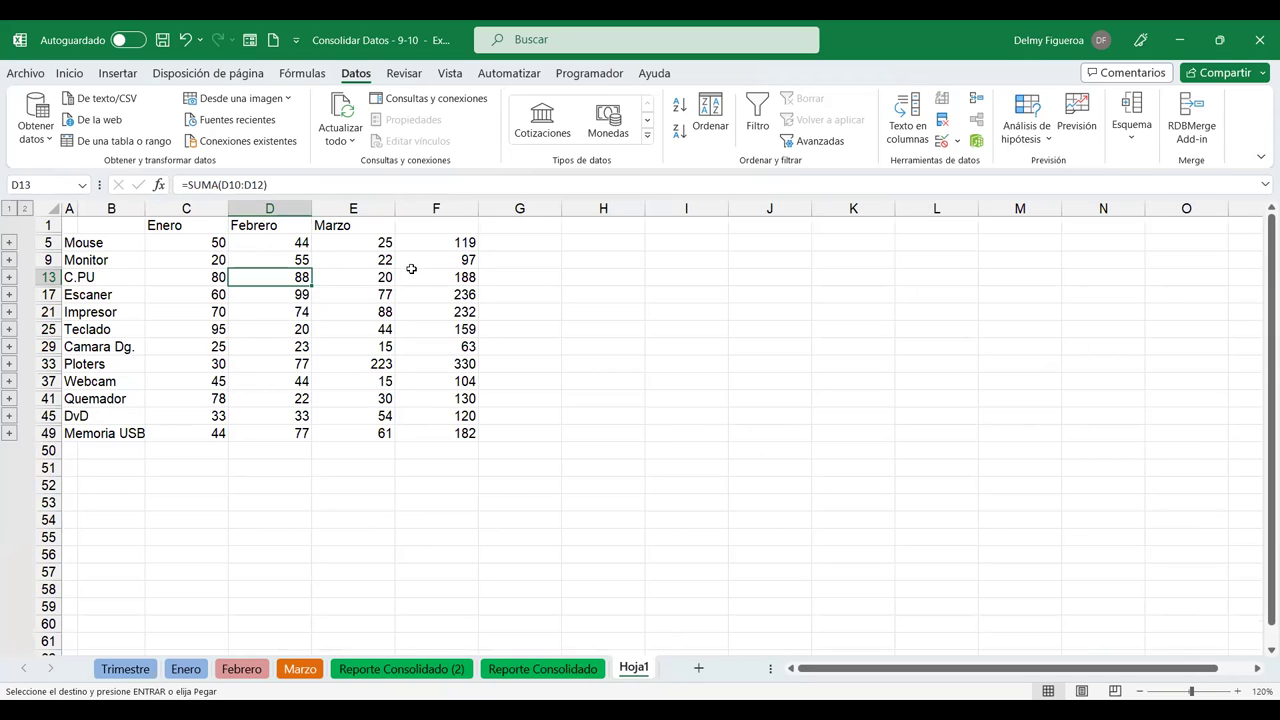
click(455, 275)
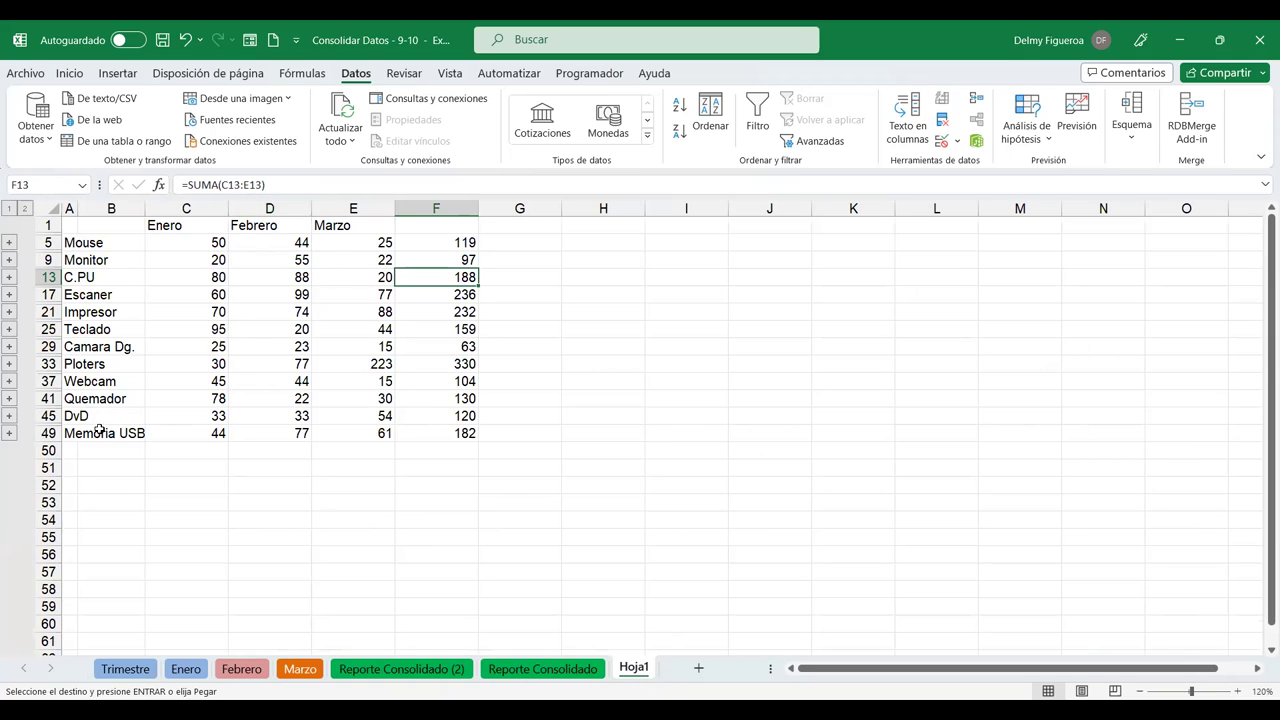
click(698, 668)
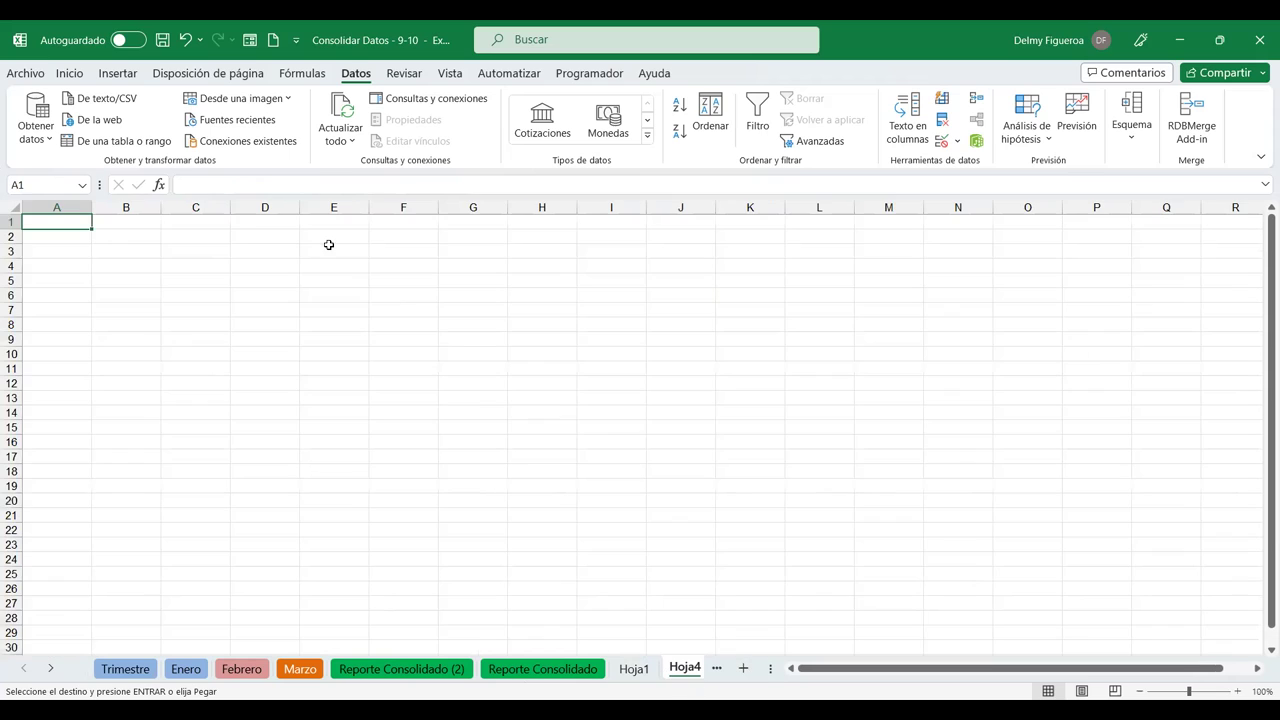
click(1237, 691)
click(1237, 691)
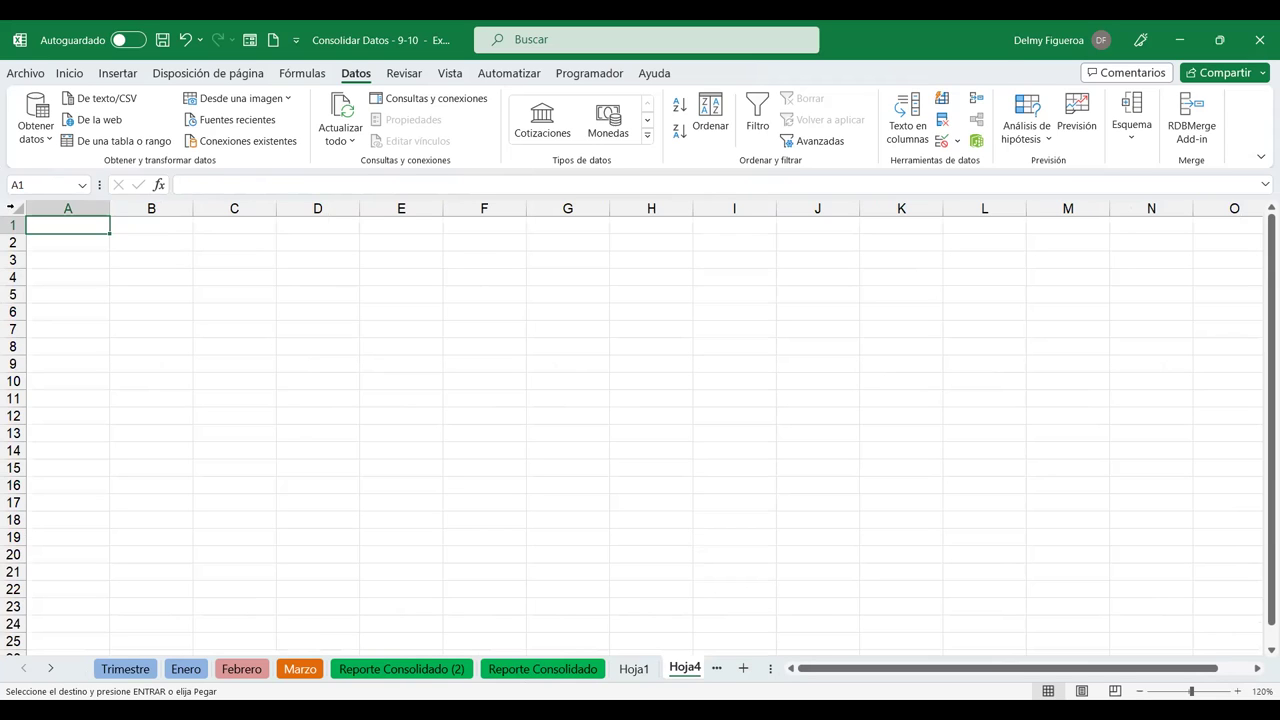
- Start a Sum consolidation at A1 of the new sheet and add Trimestre!$A$1:$D$13 as its first reference
click(975, 100)
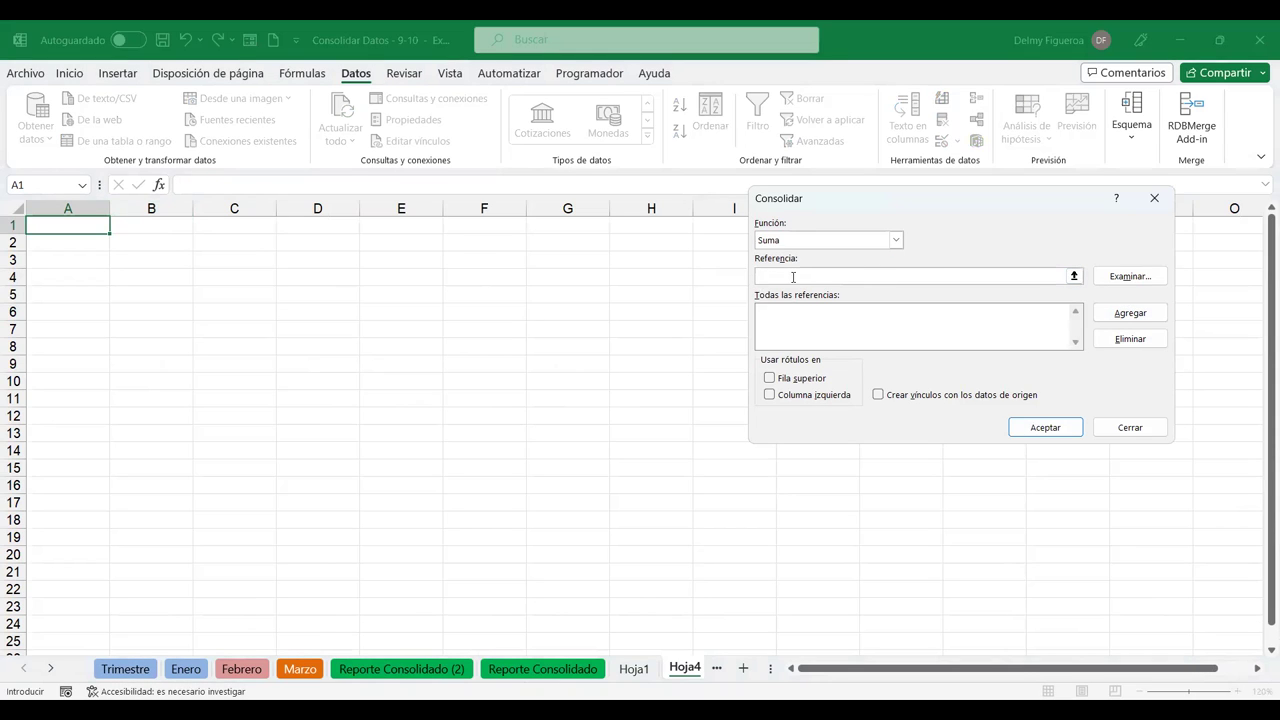
click(126, 669)
click(76, 231)
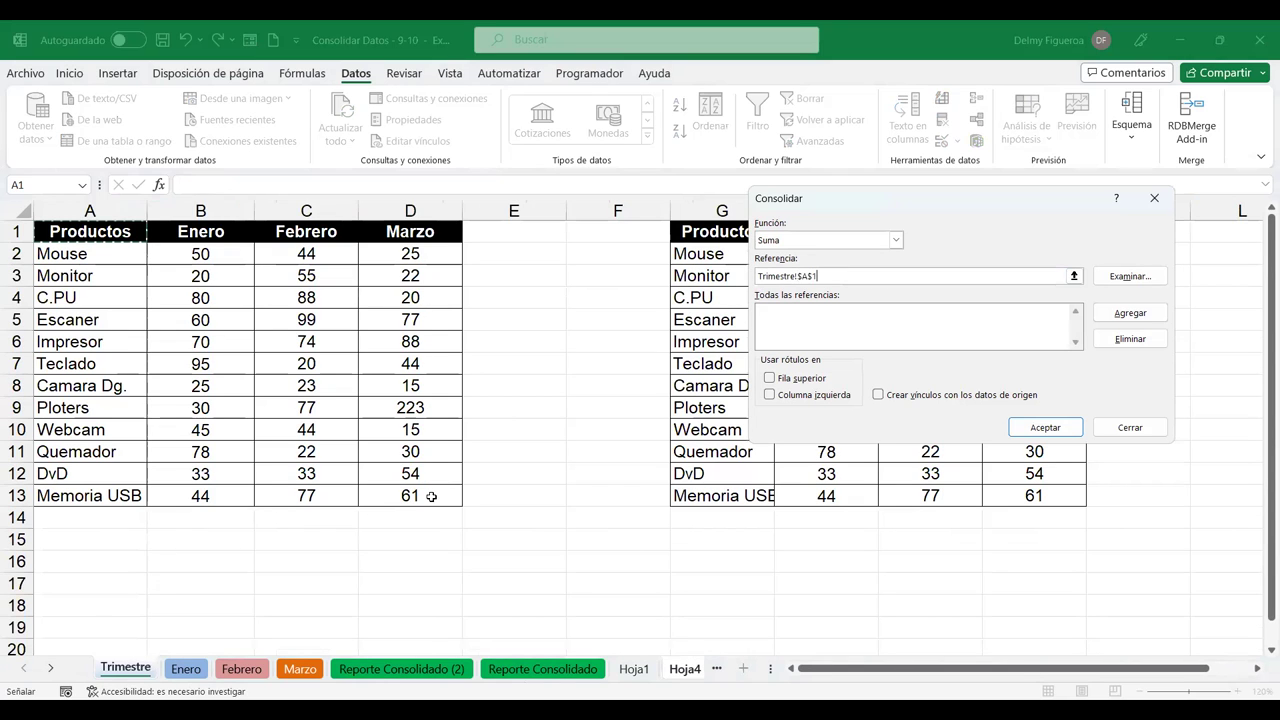
key(ctrl+shift+Right)
key(ctrl+shift+Down)
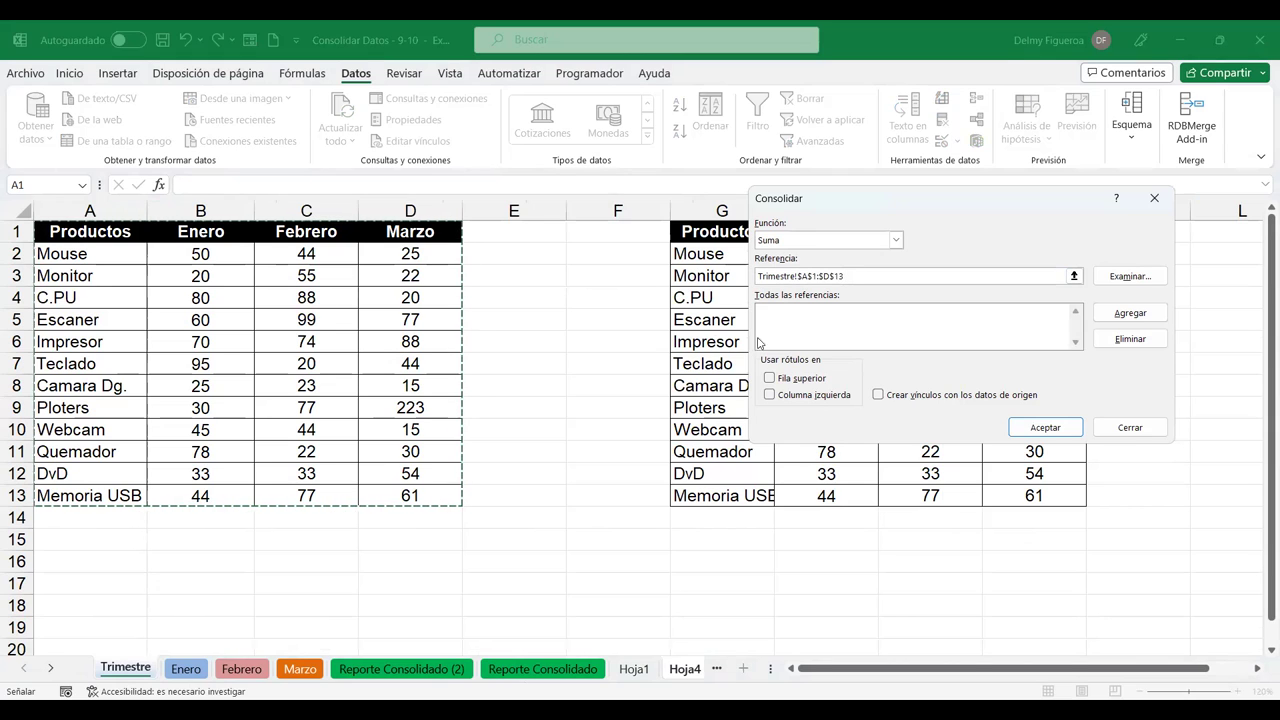
click(1130, 313)
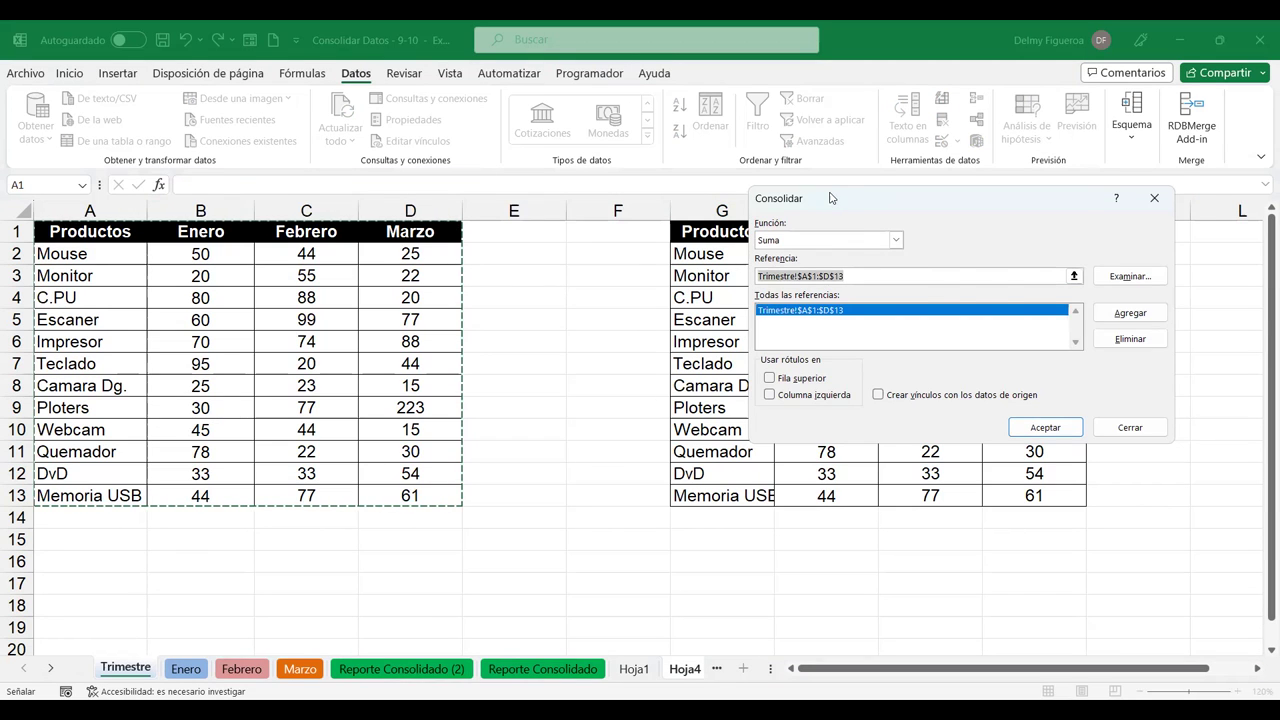
- Add the second table, Trimestre!$G$1:$J$13, to the consolidation references
drag(829, 198, 286, 225)
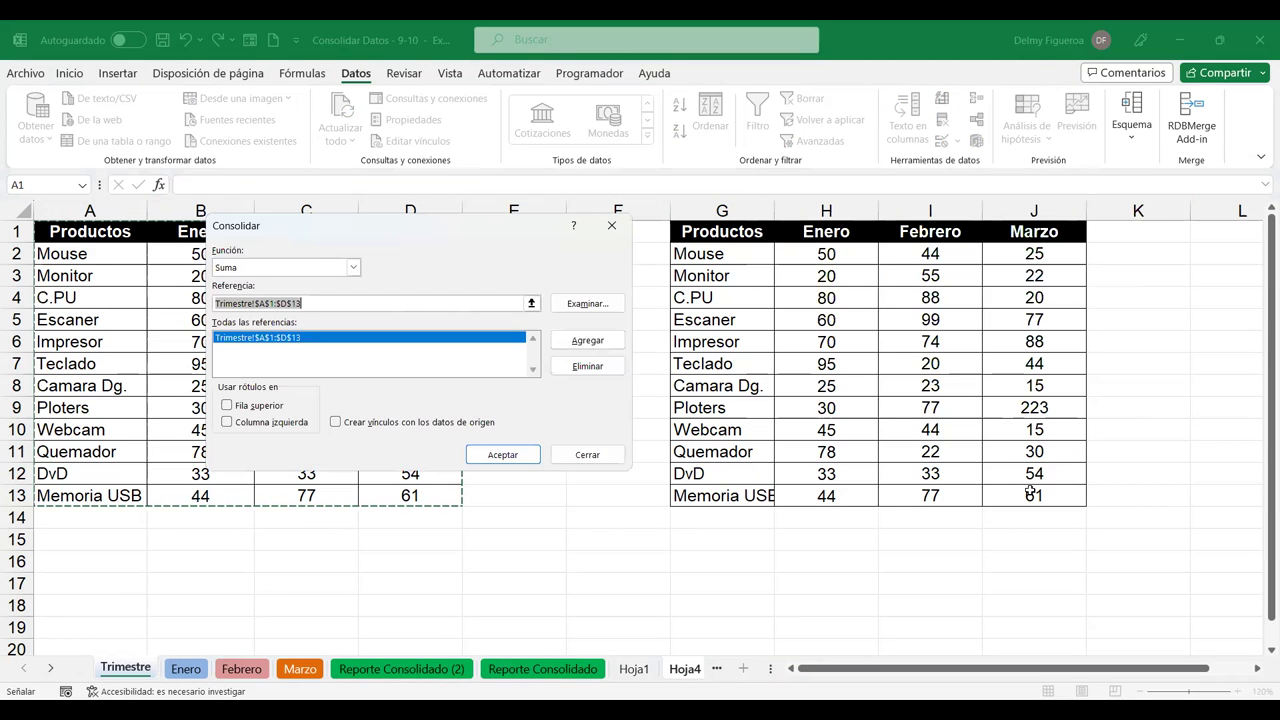
drag(1014, 486, 690, 232)
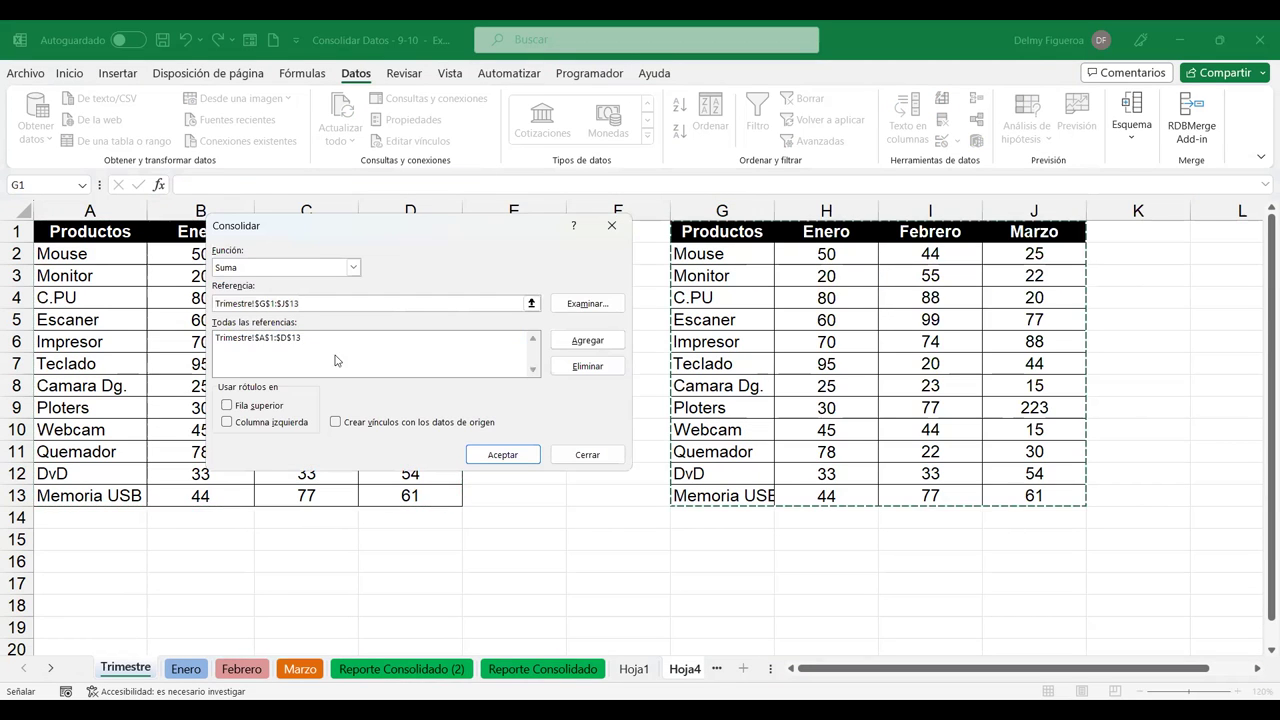
click(589, 342)
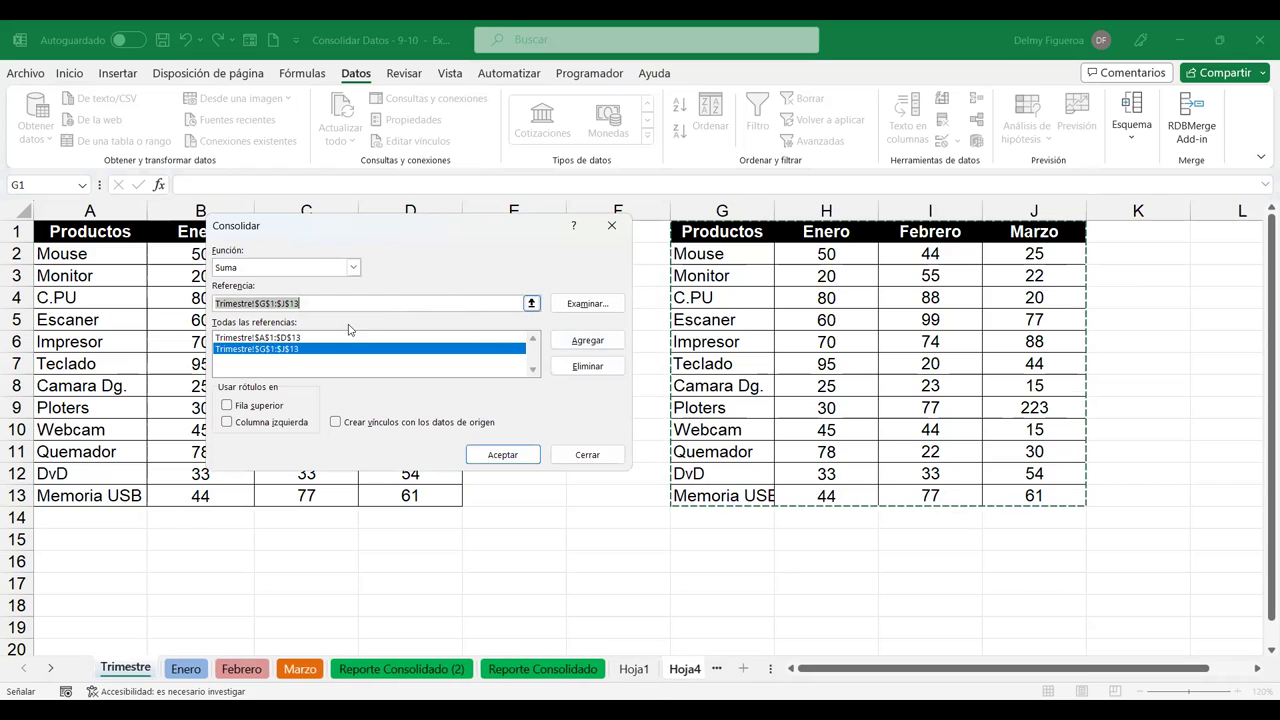
- Use top-row and left-column labels, create links to the source data, and run the consolidation
click(226, 406)
click(228, 423)
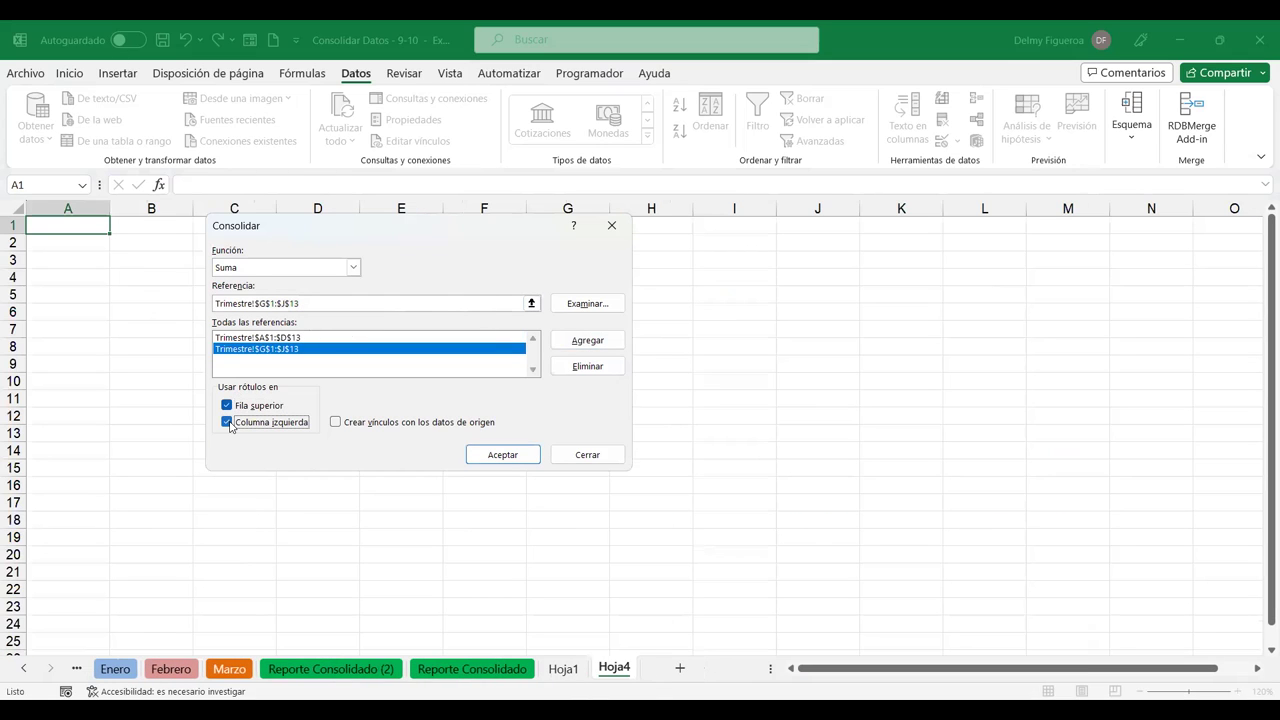
click(336, 422)
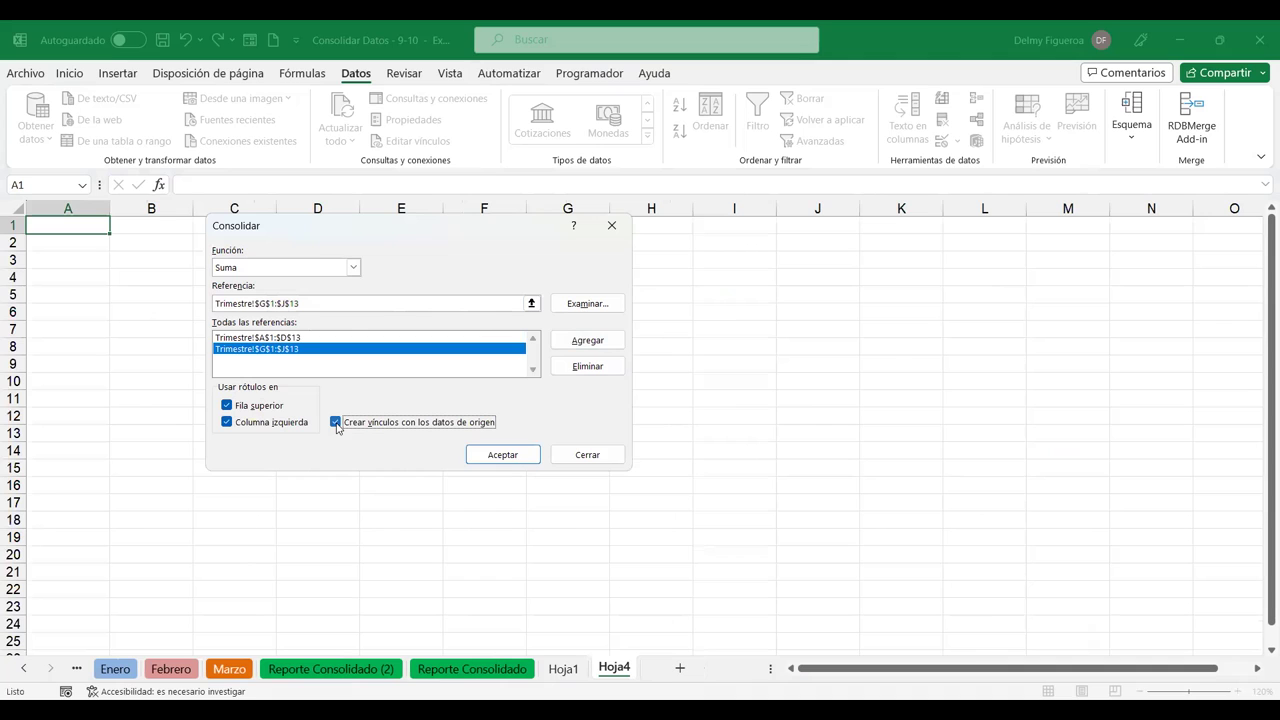
click(503, 455)
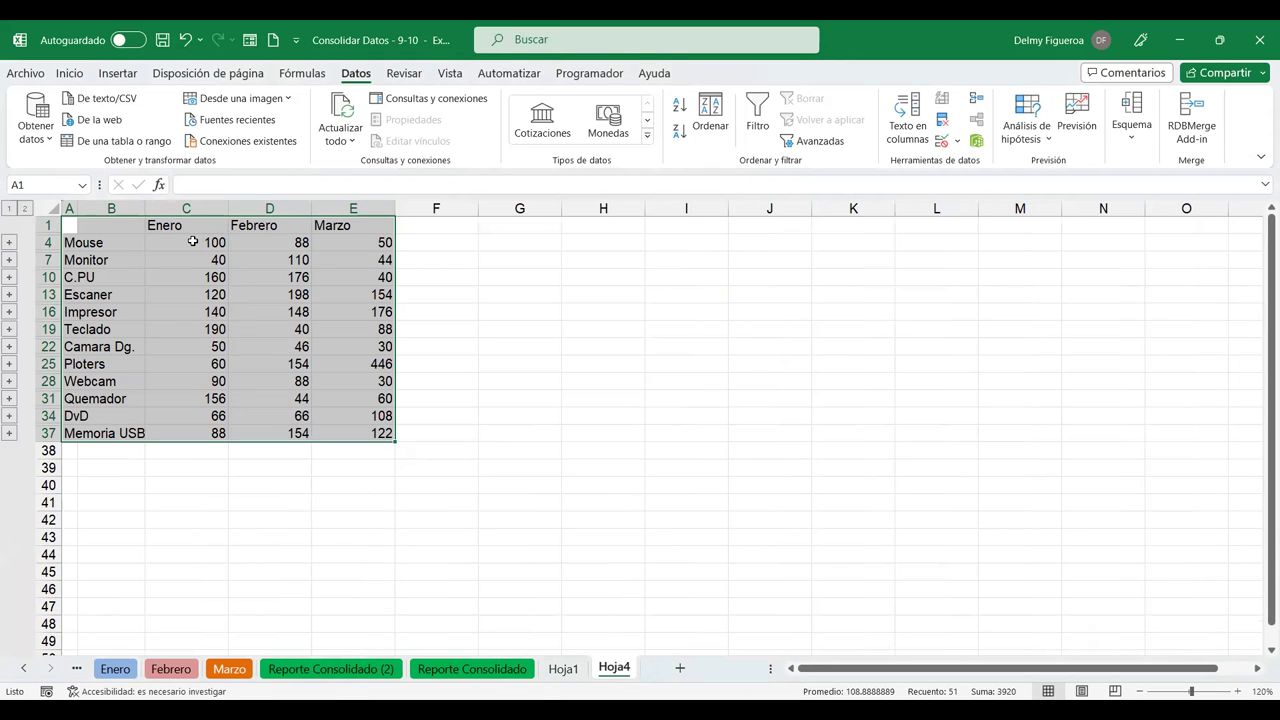
- Check the formula behind Mouse's Enero total in Hoja4 and compare it with the two source tables on Trimestre
click(170, 242)
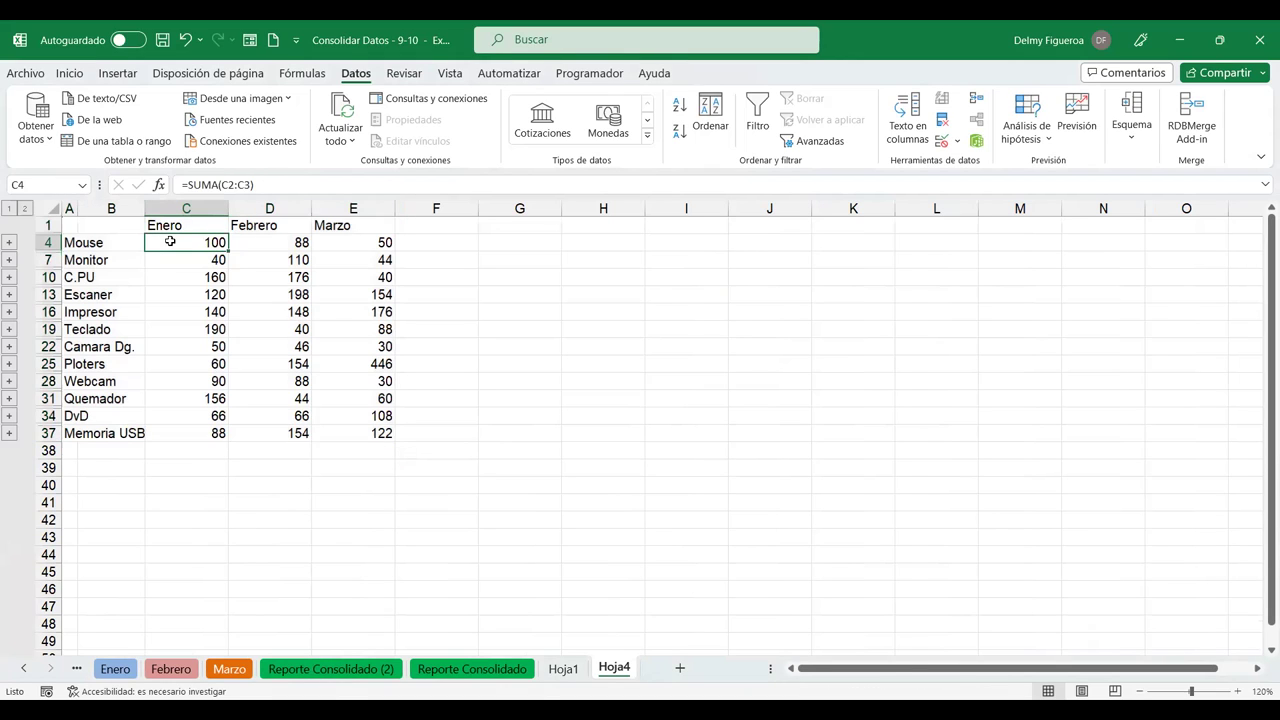
click(115, 670)
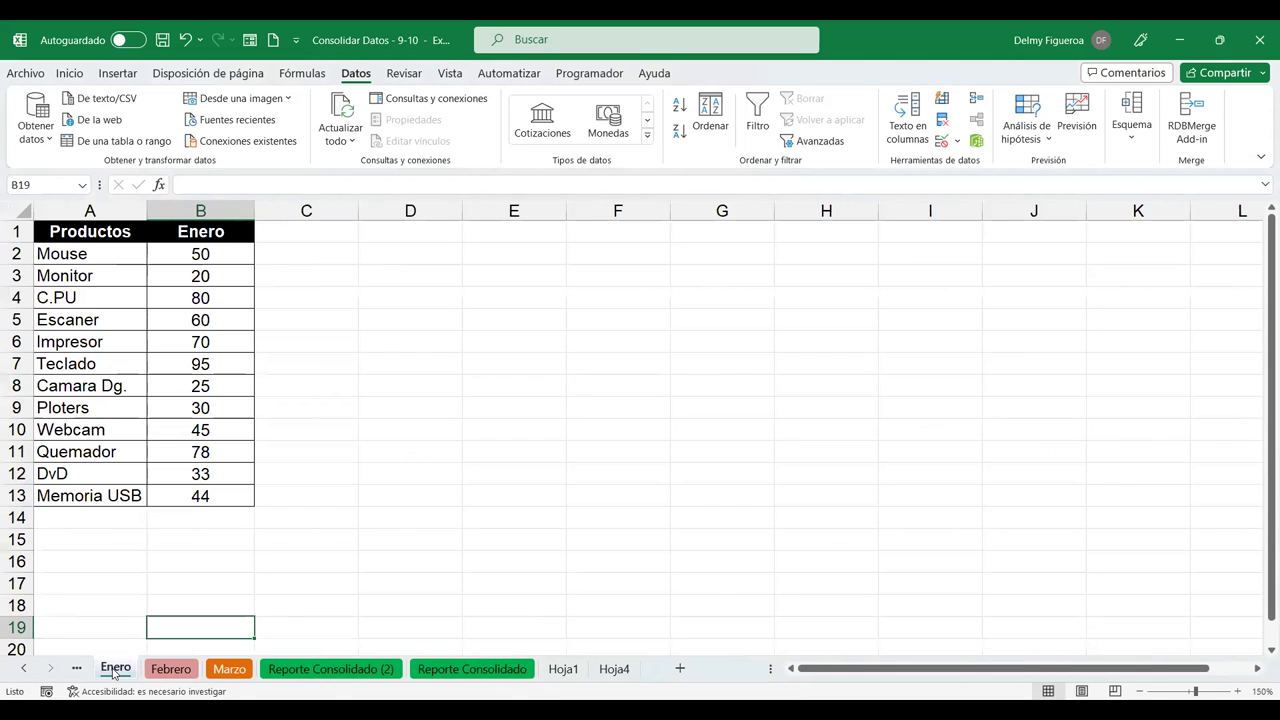
click(24, 668)
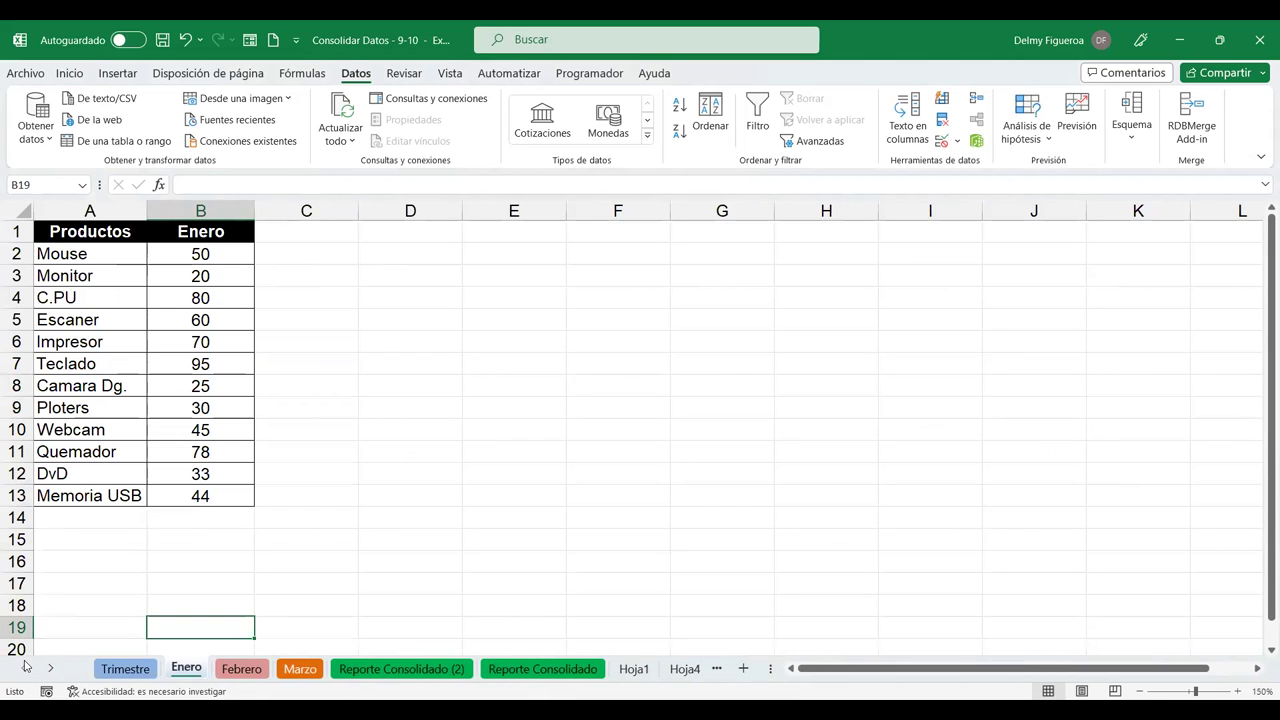
click(126, 669)
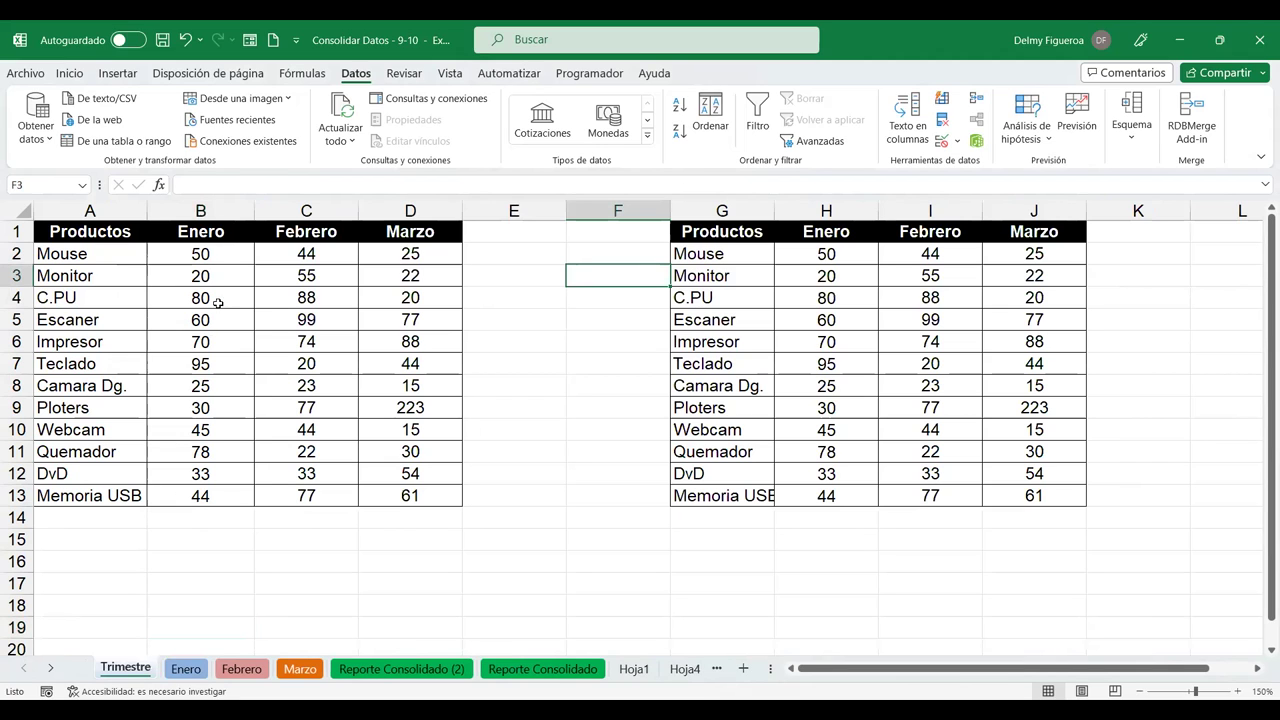
- Inspect Mouse's Enero value in both Trimestre tables and return to the consolidated totals on Hoja4
click(219, 253)
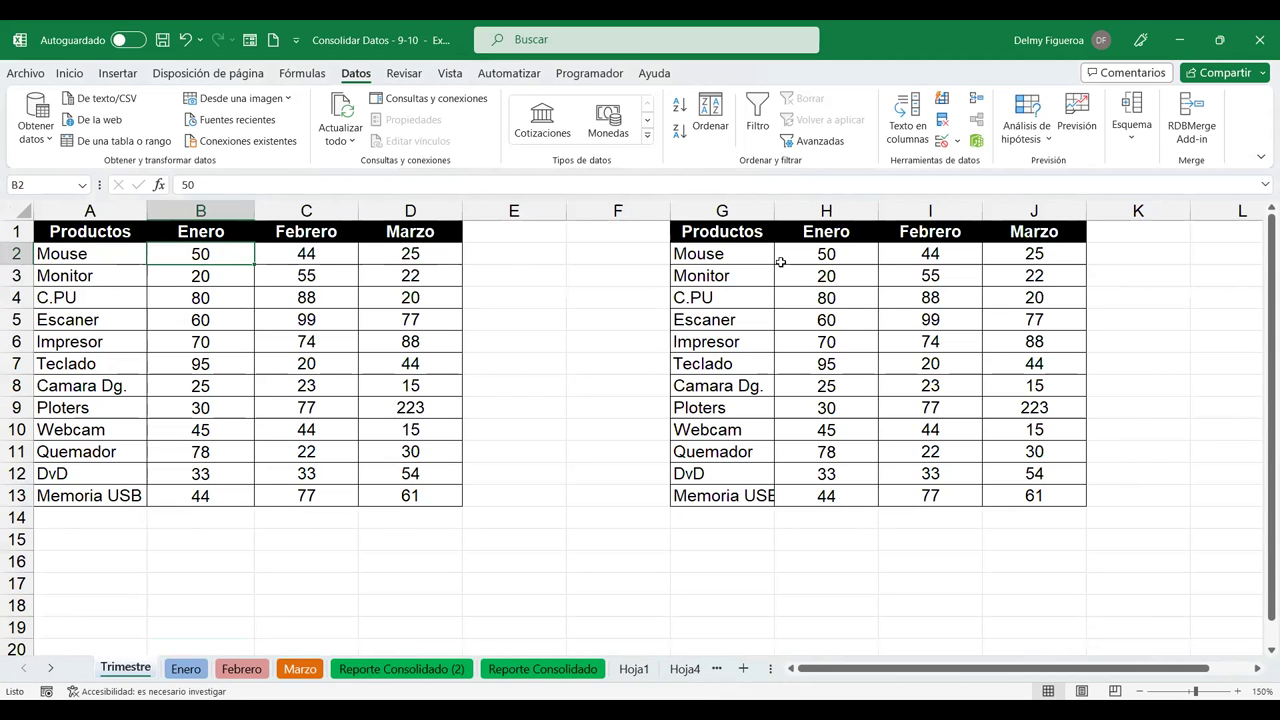
click(836, 253)
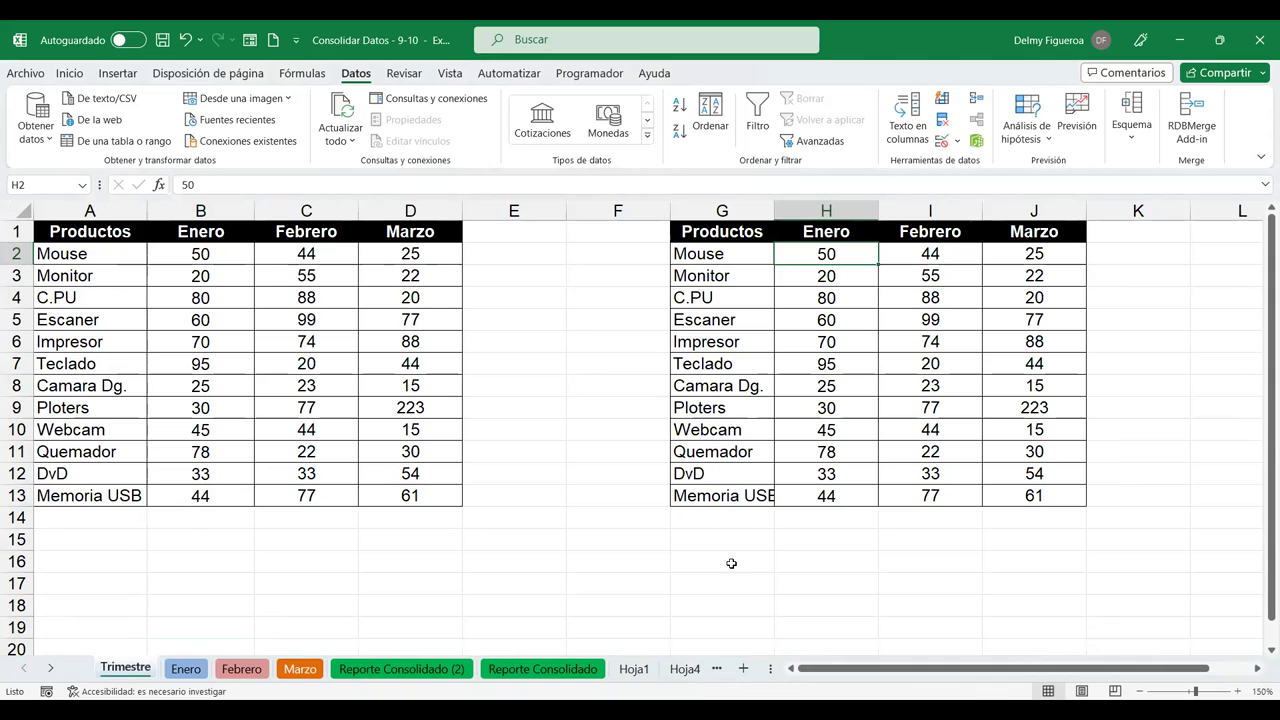
mouse_move(120, 673)
mouse_down()
mouse_move(328, 660)
mouse_move(659, 689)
mouse_move(730, 672)
mouse_move(663, 674)
mouse_up()
click(578, 677)
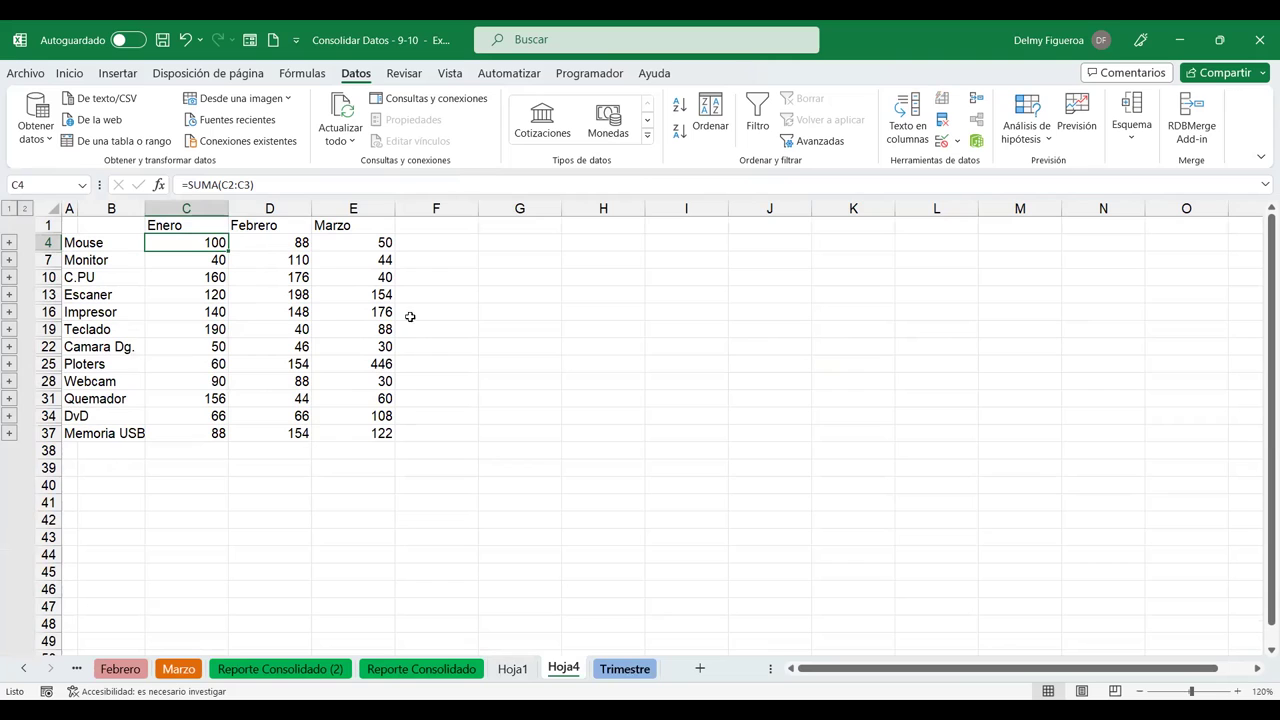
- Compare Mouse's Febrero total on Hoja4 with its Febrero values in both Trimestre tables
click(281, 243)
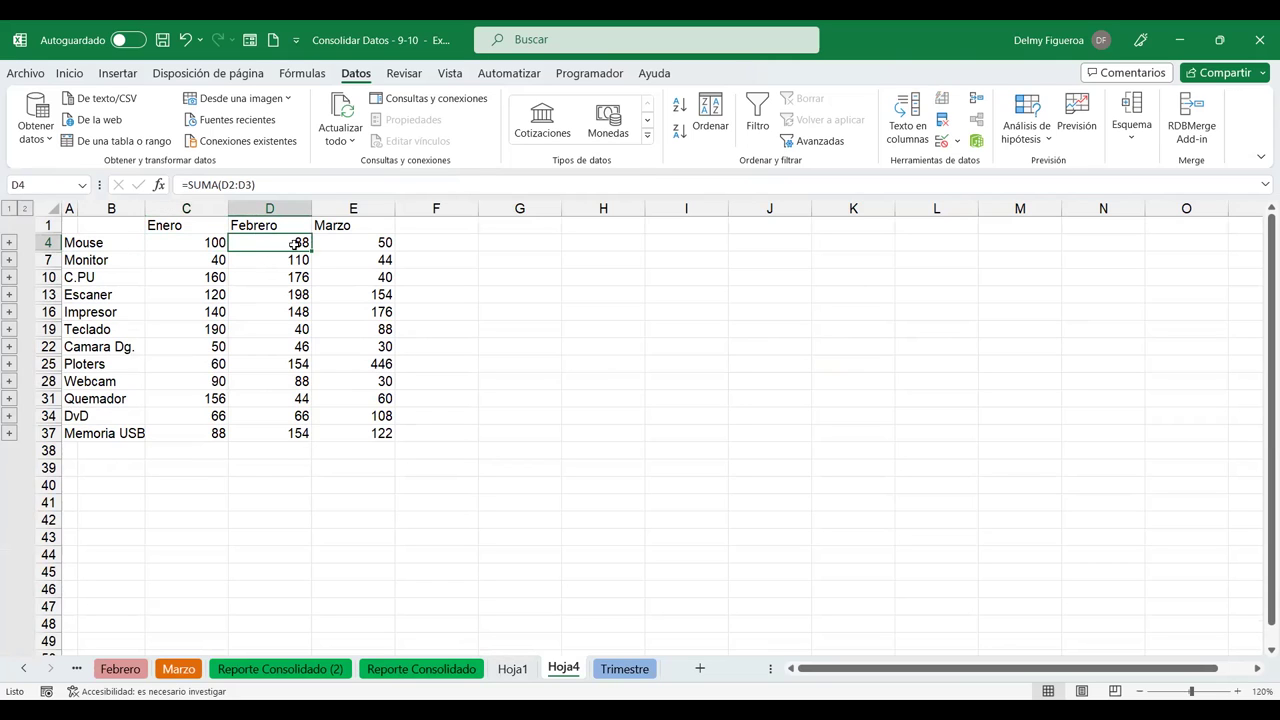
click(627, 669)
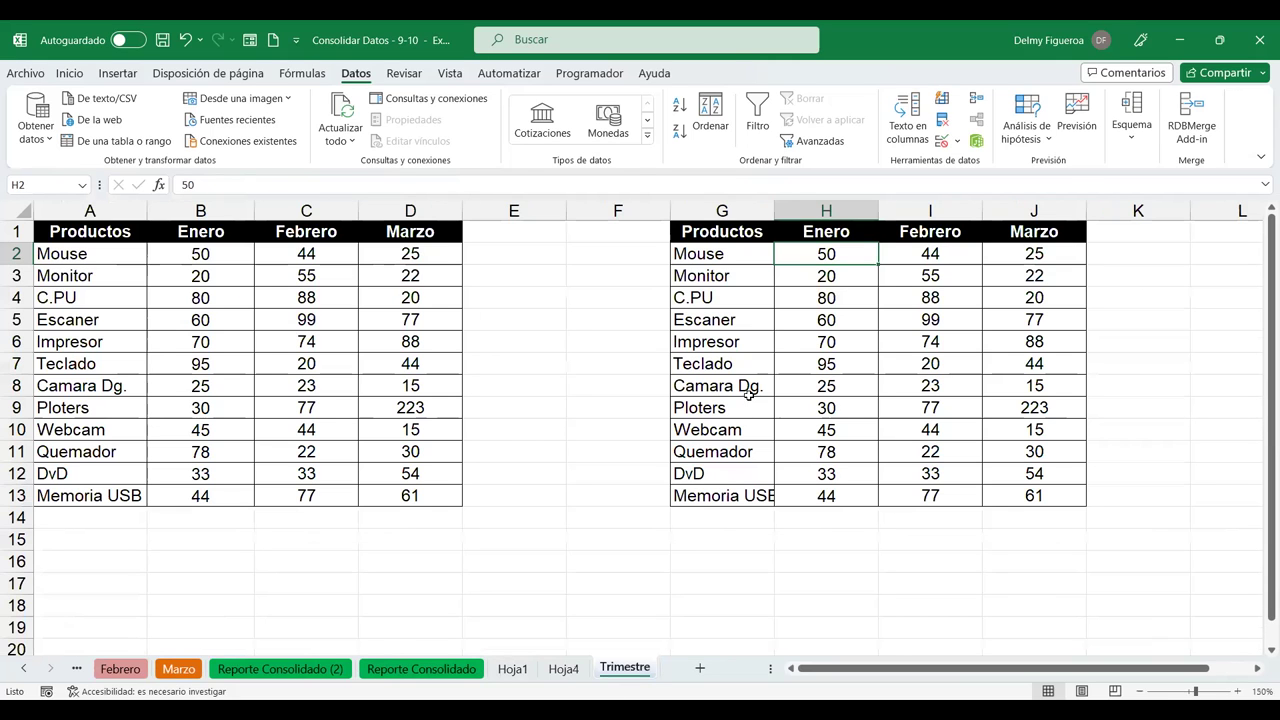
click(930, 253)
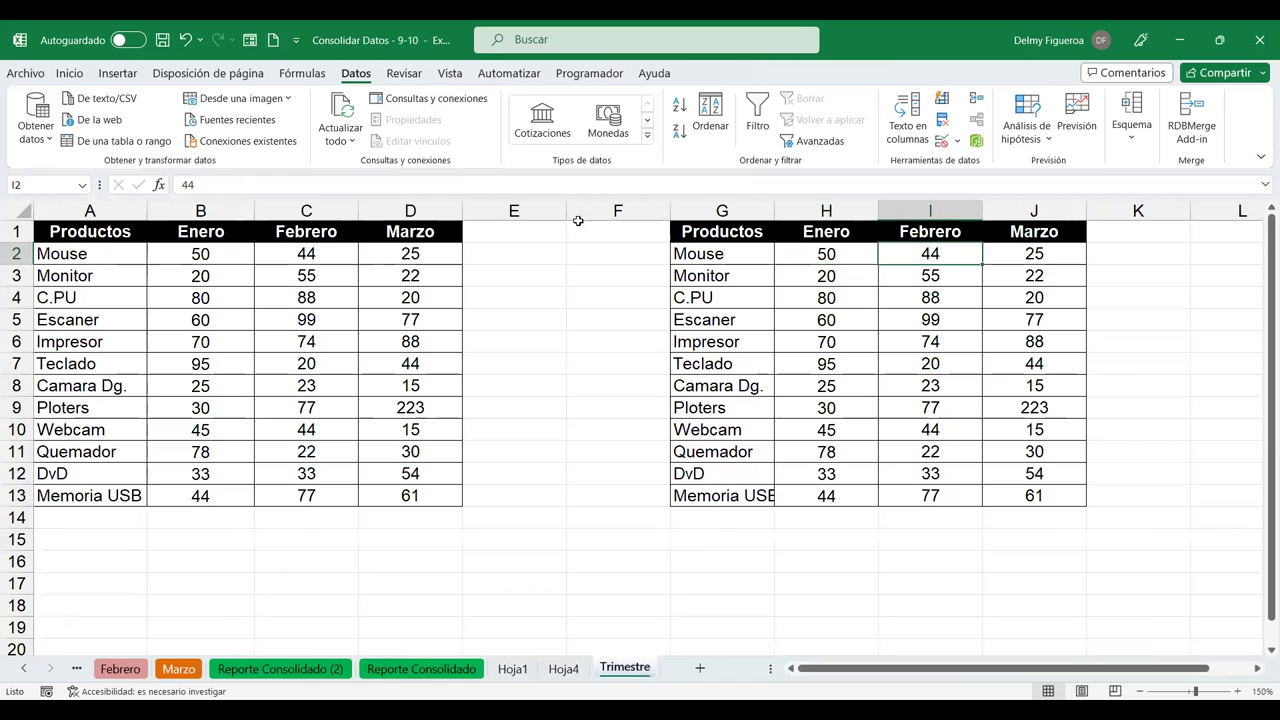
click(281, 253)
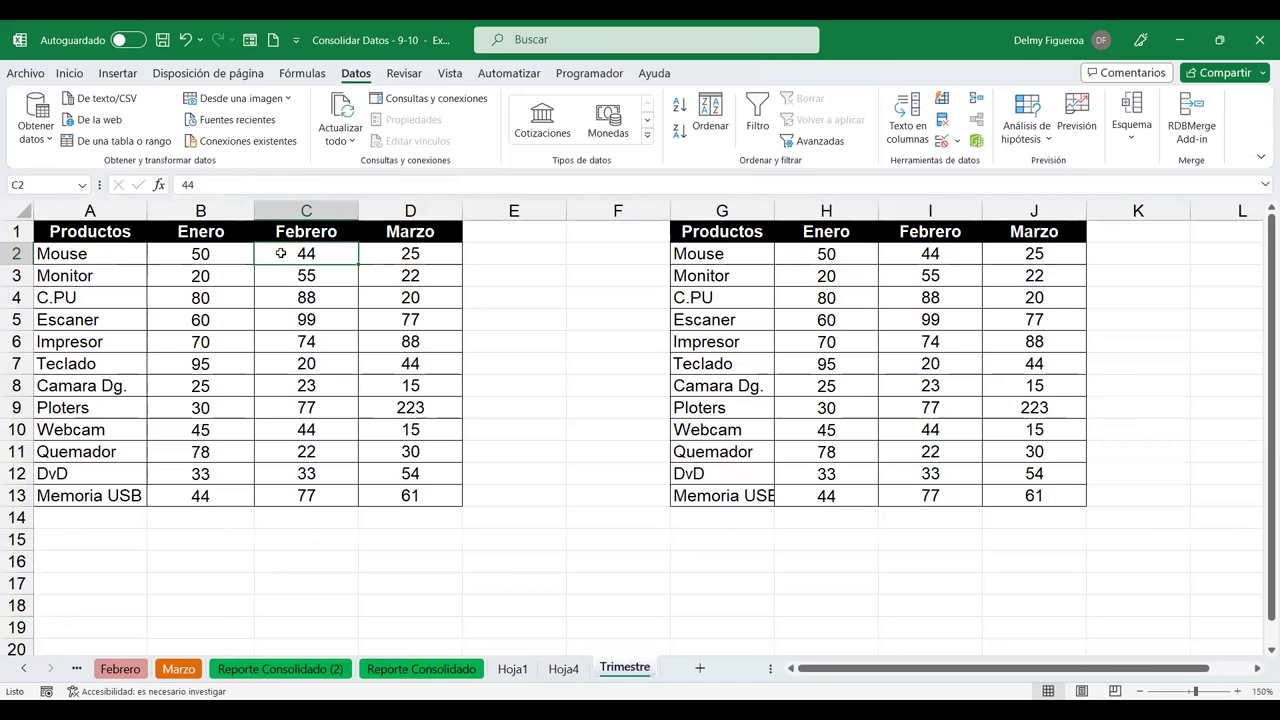
- Compare Mouse's Marzo values in both Trimestre tables with its consolidated Marzo total on Hoja4
click(428, 253)
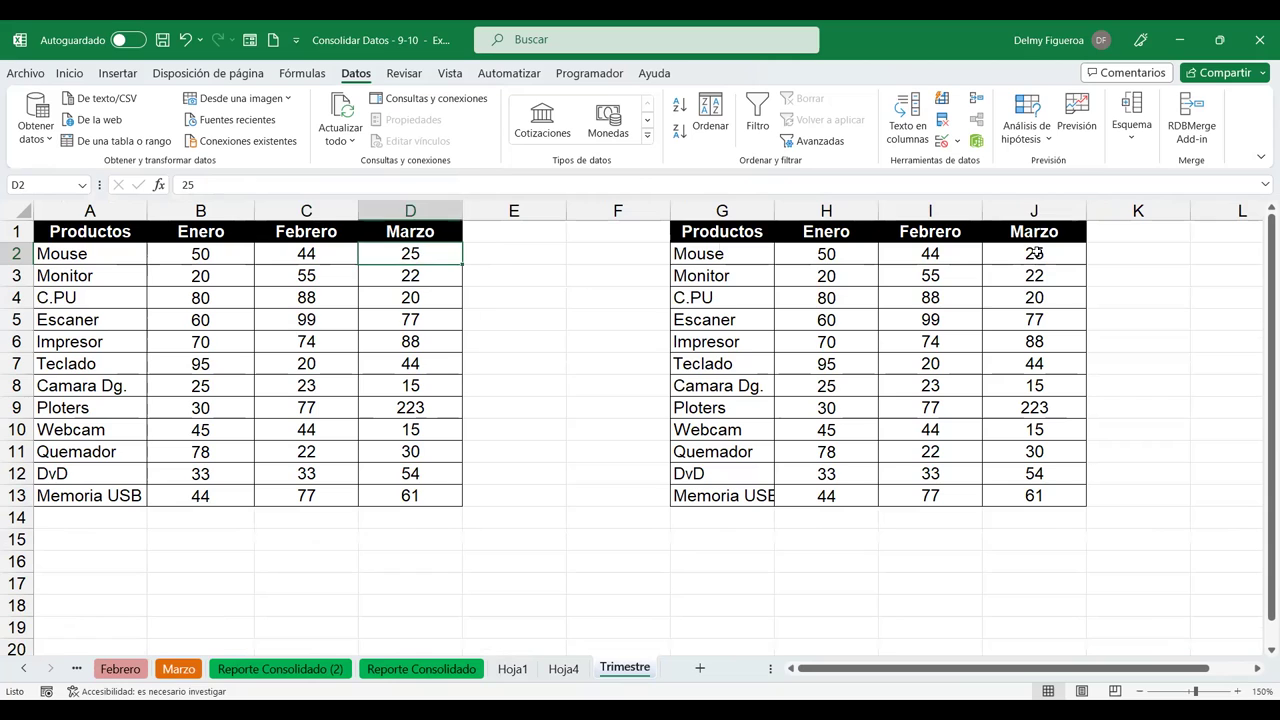
click(1036, 256)
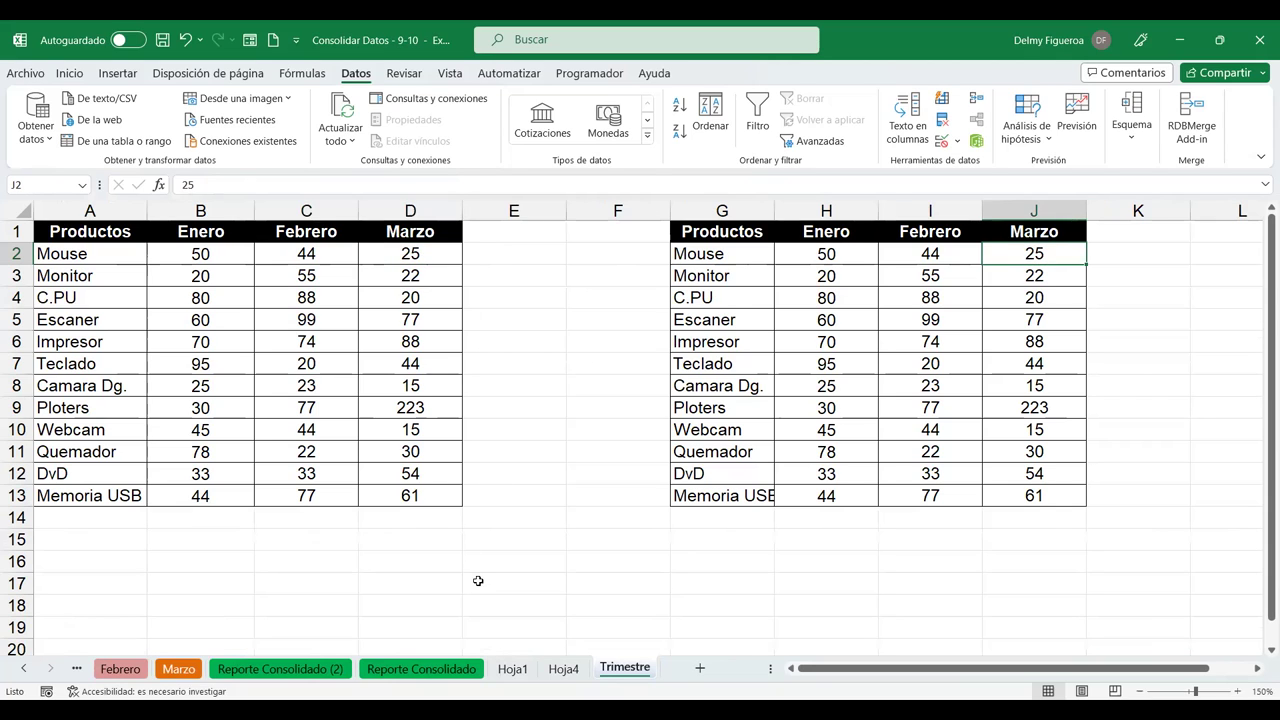
click(564, 669)
click(342, 241)
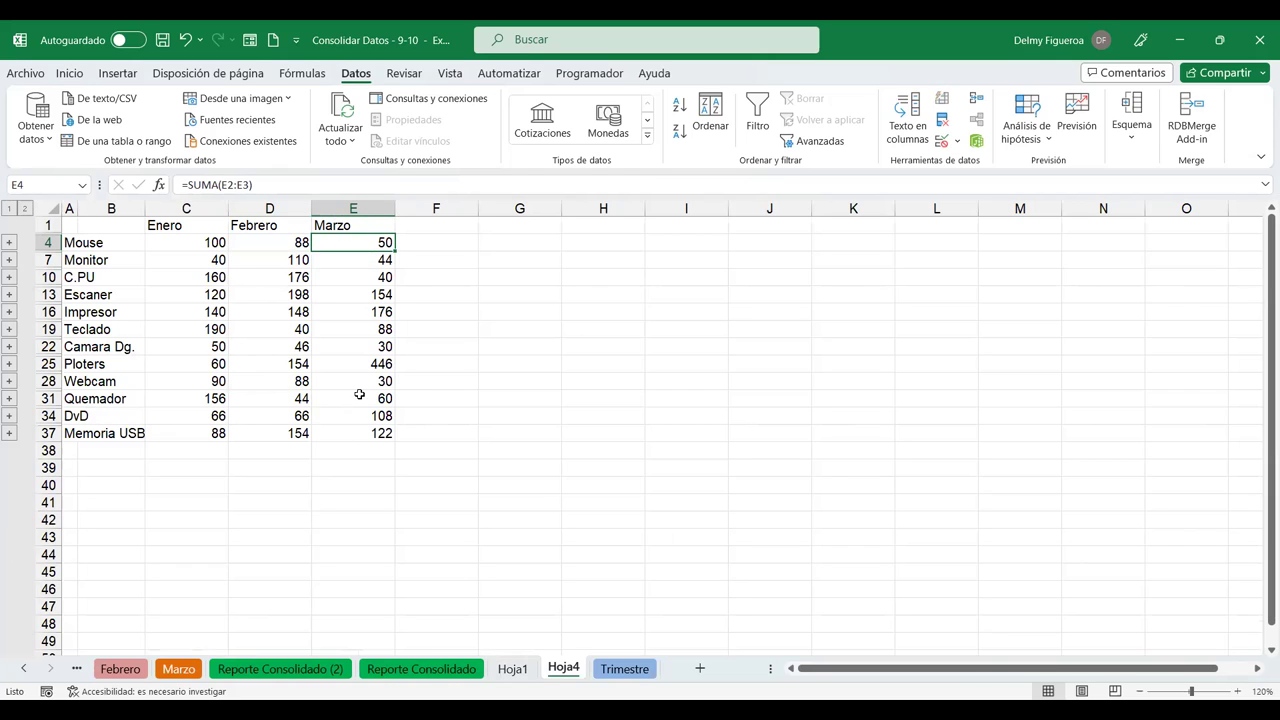
click(640, 670)
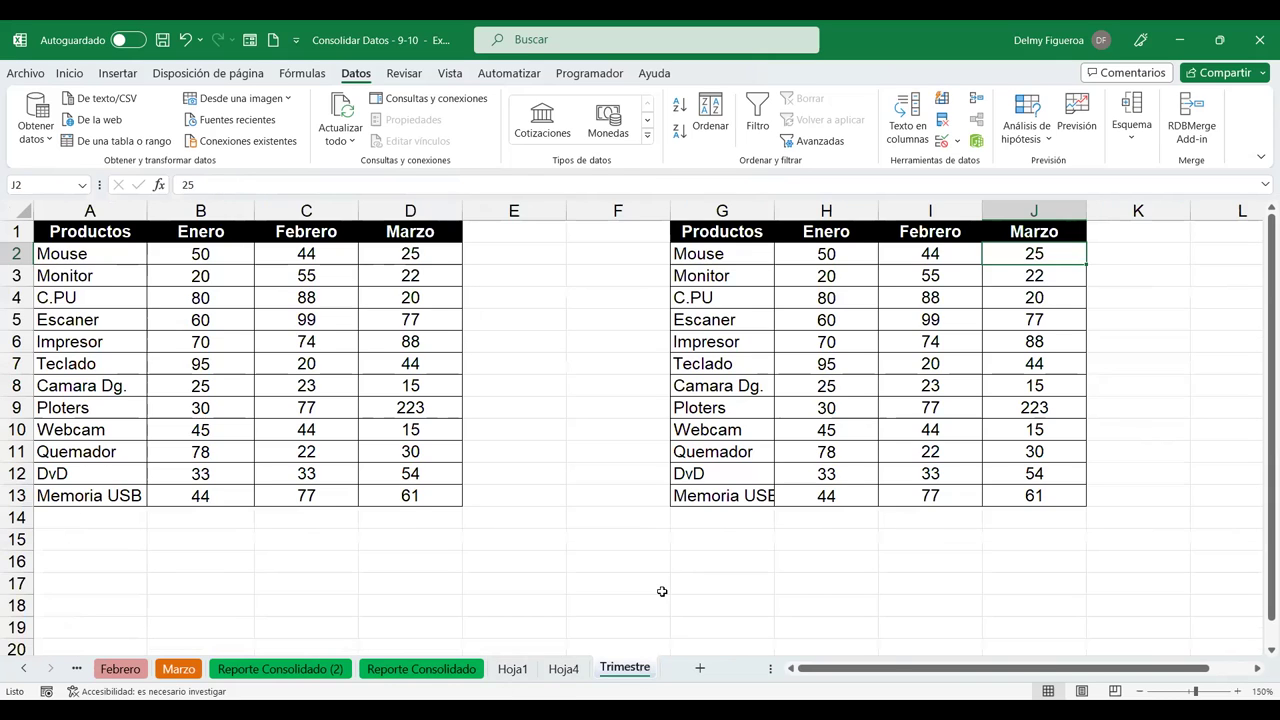
click(566, 670)
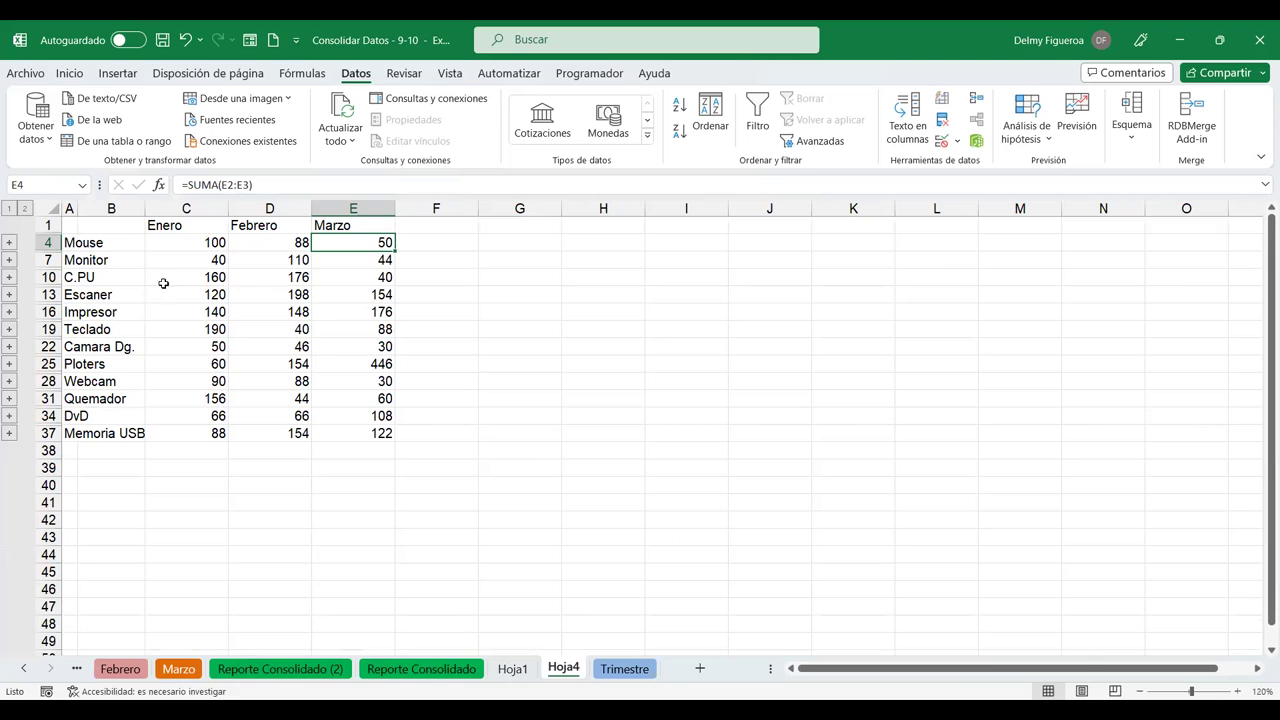
- Add the product Memorias RAM in row 14 below the first Trimestre table, with 15 for Enero
click(624, 669)
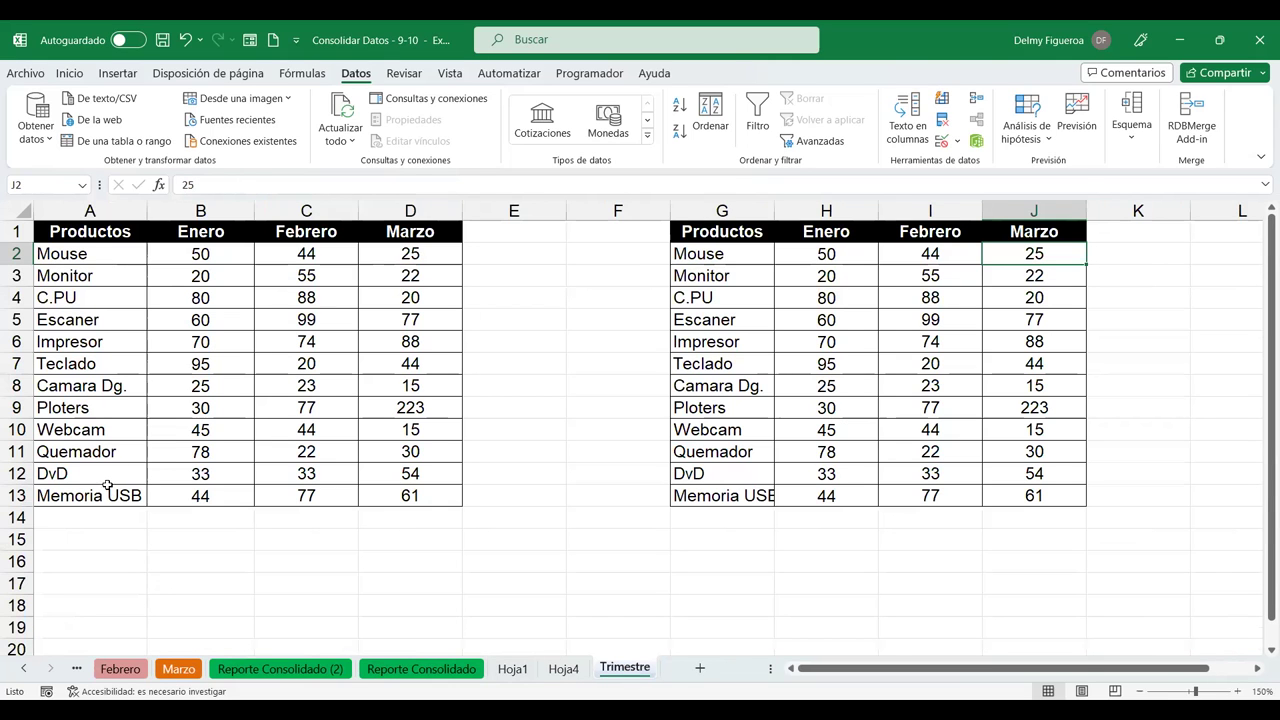
click(117, 519)
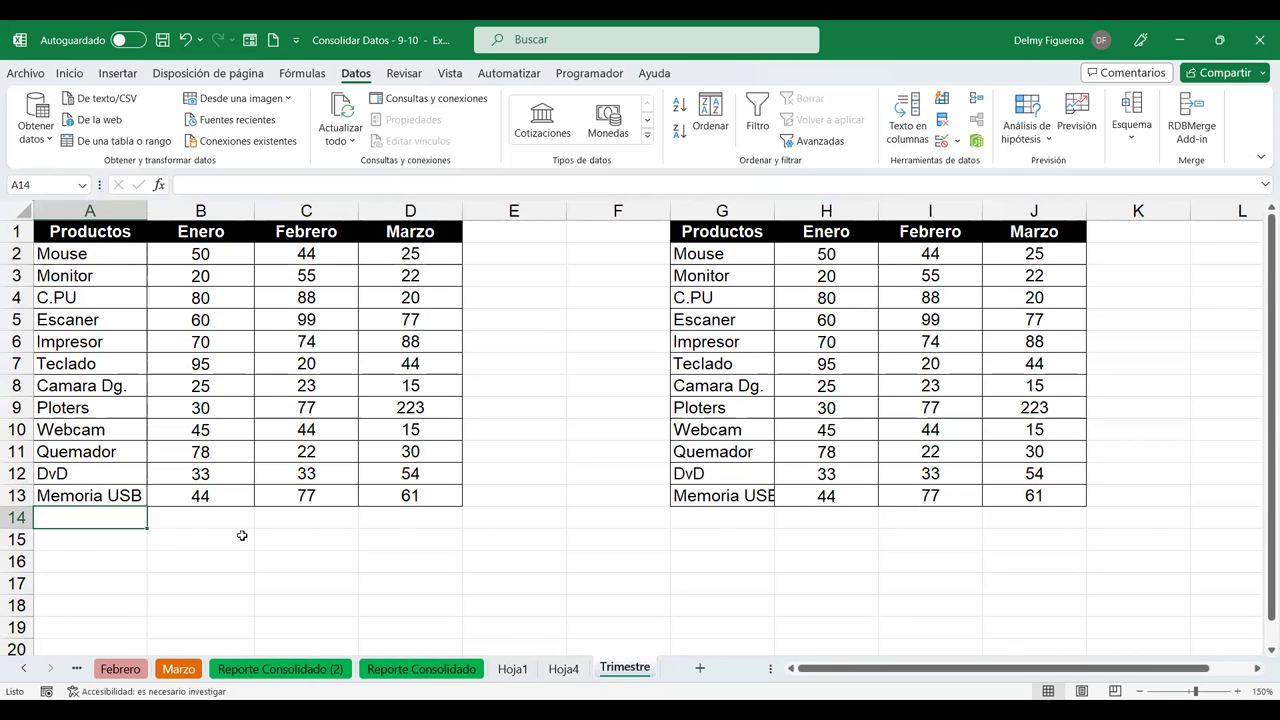
text(Memr)
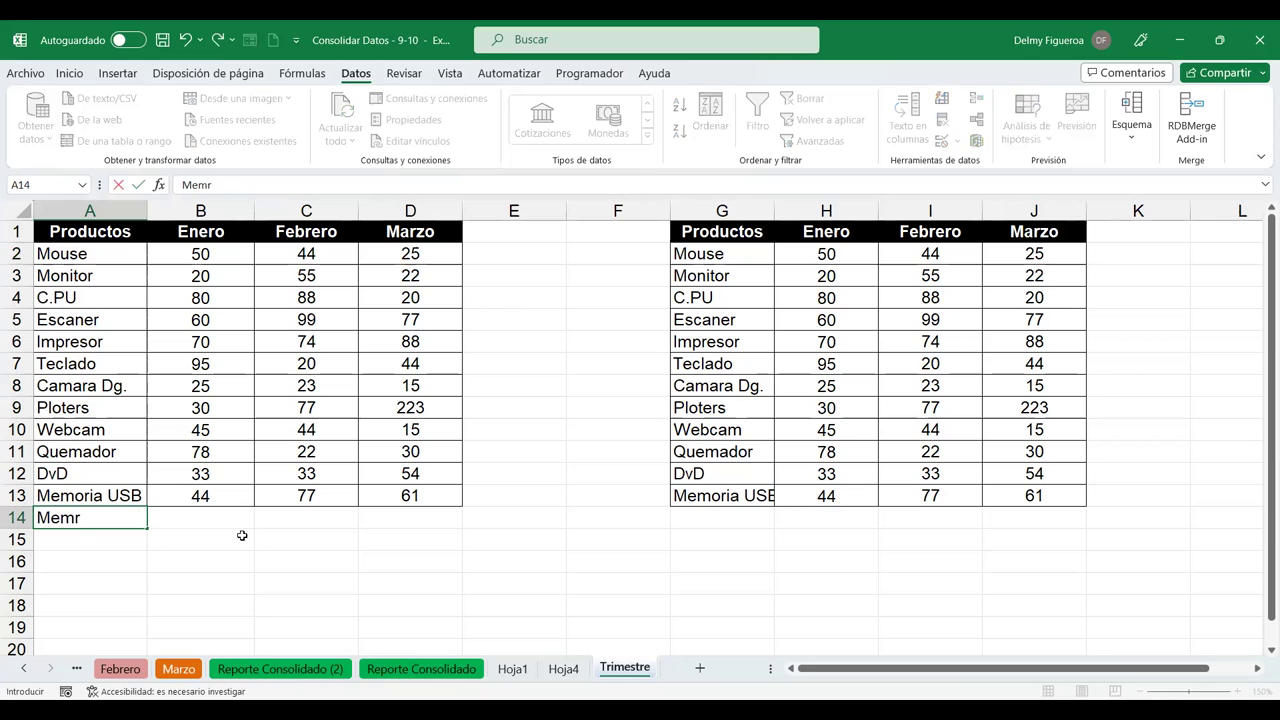
key(BackSpace)
text(orias RAM)
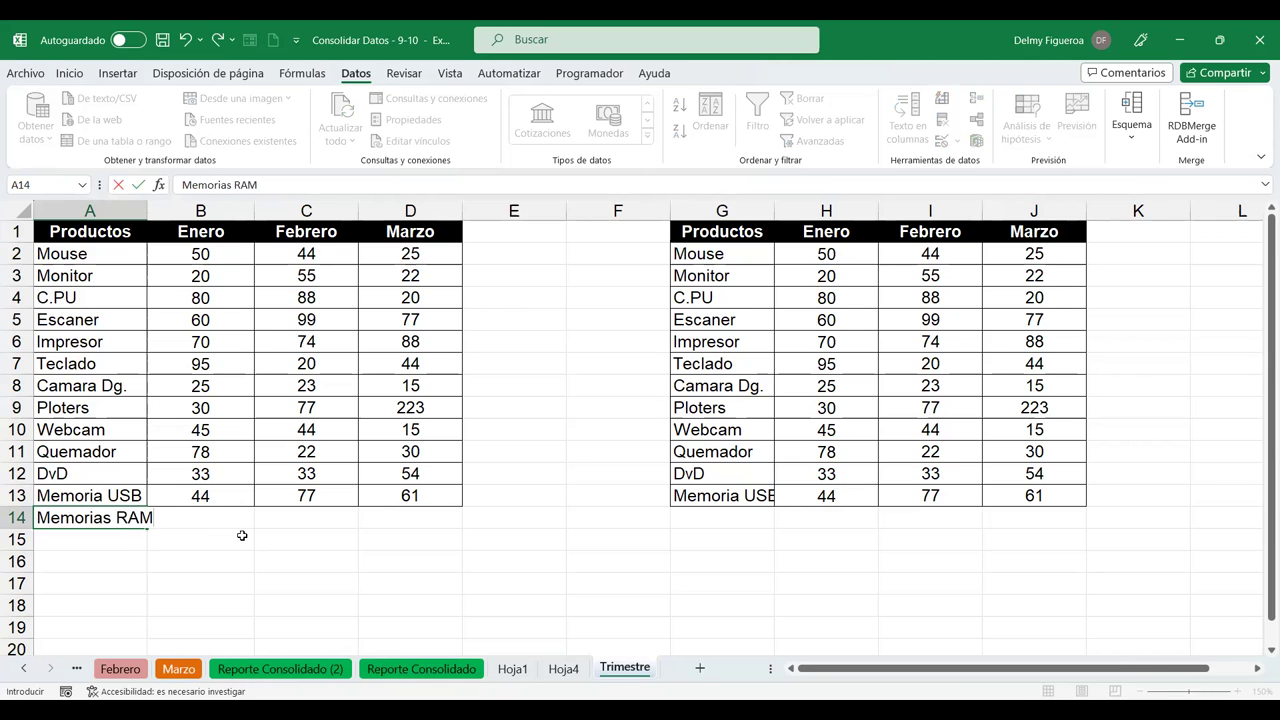
key(Tab)
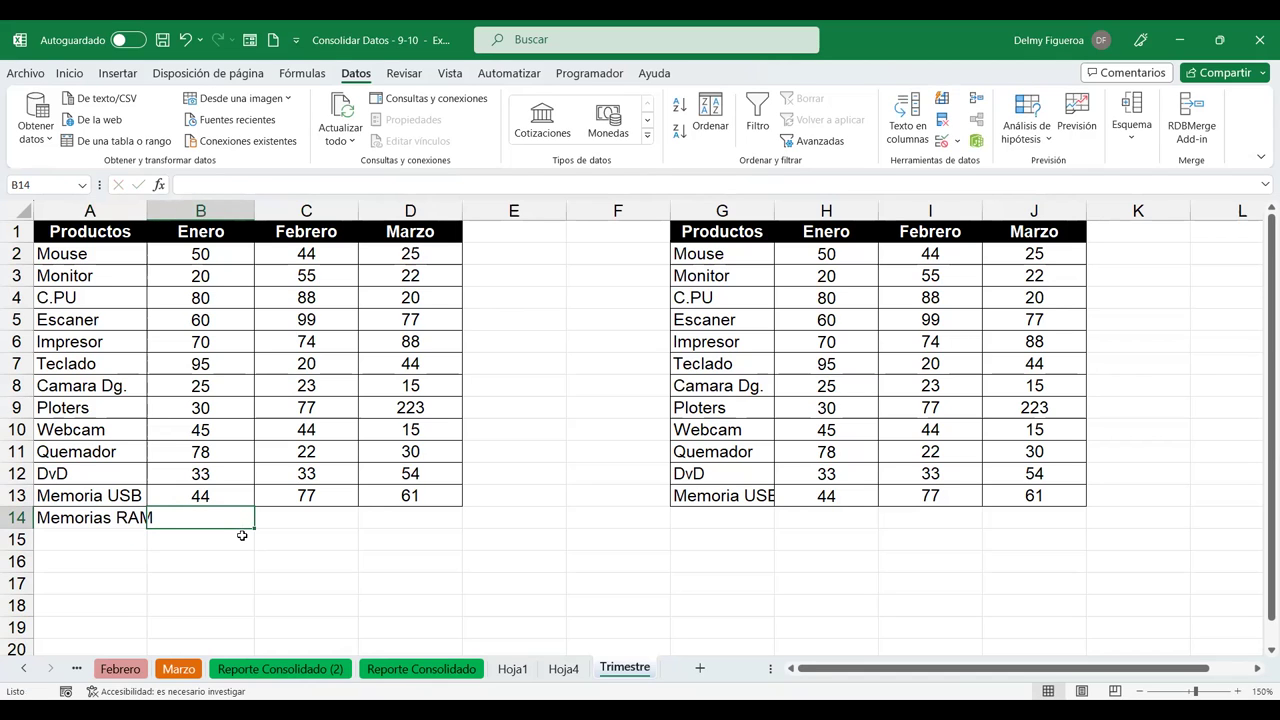
text(15)
key(Tab)
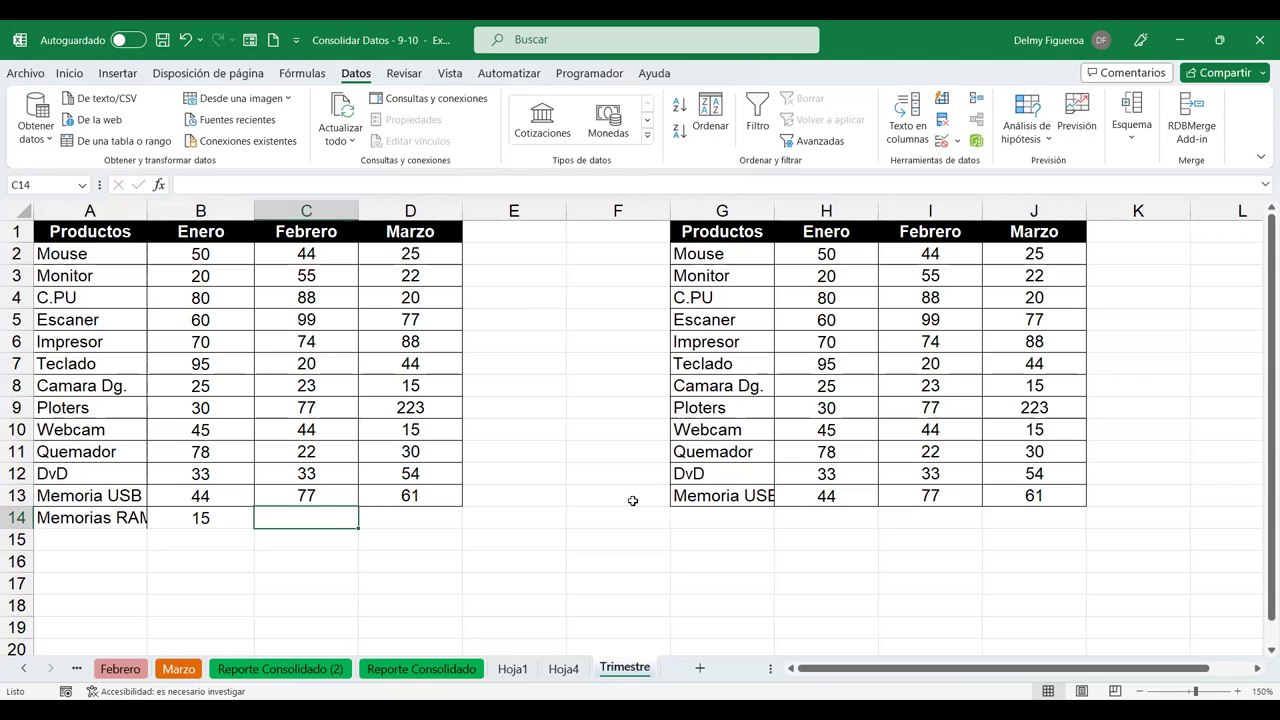
- Check whether Hoja4's consolidated table and its saved consolidation references include the new Memorias RAM row from Trimestre
click(570, 670)
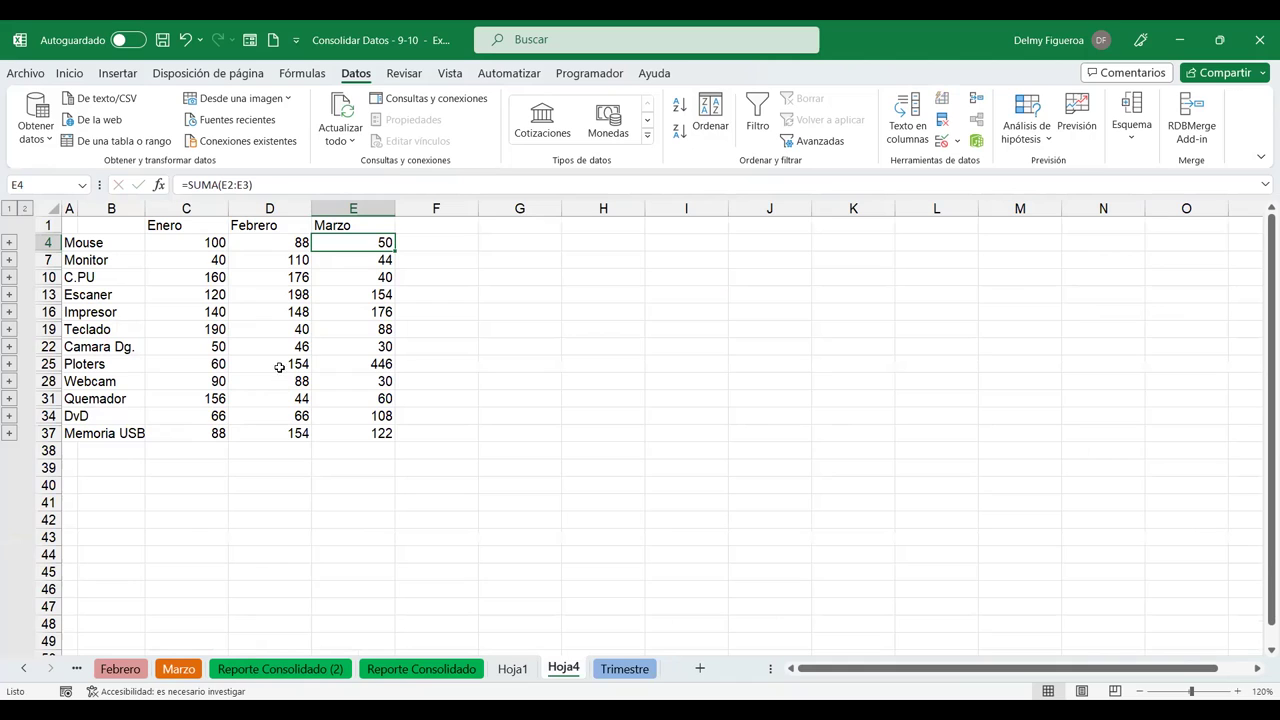
click(196, 438)
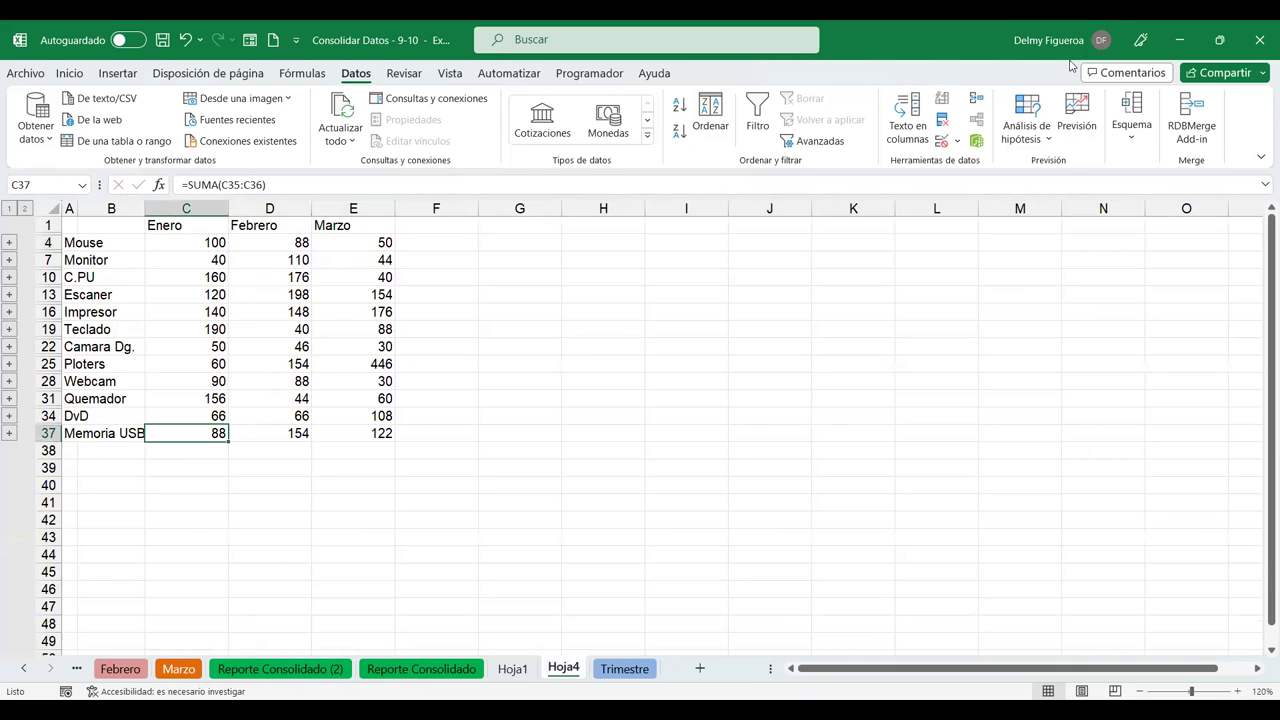
click(977, 98)
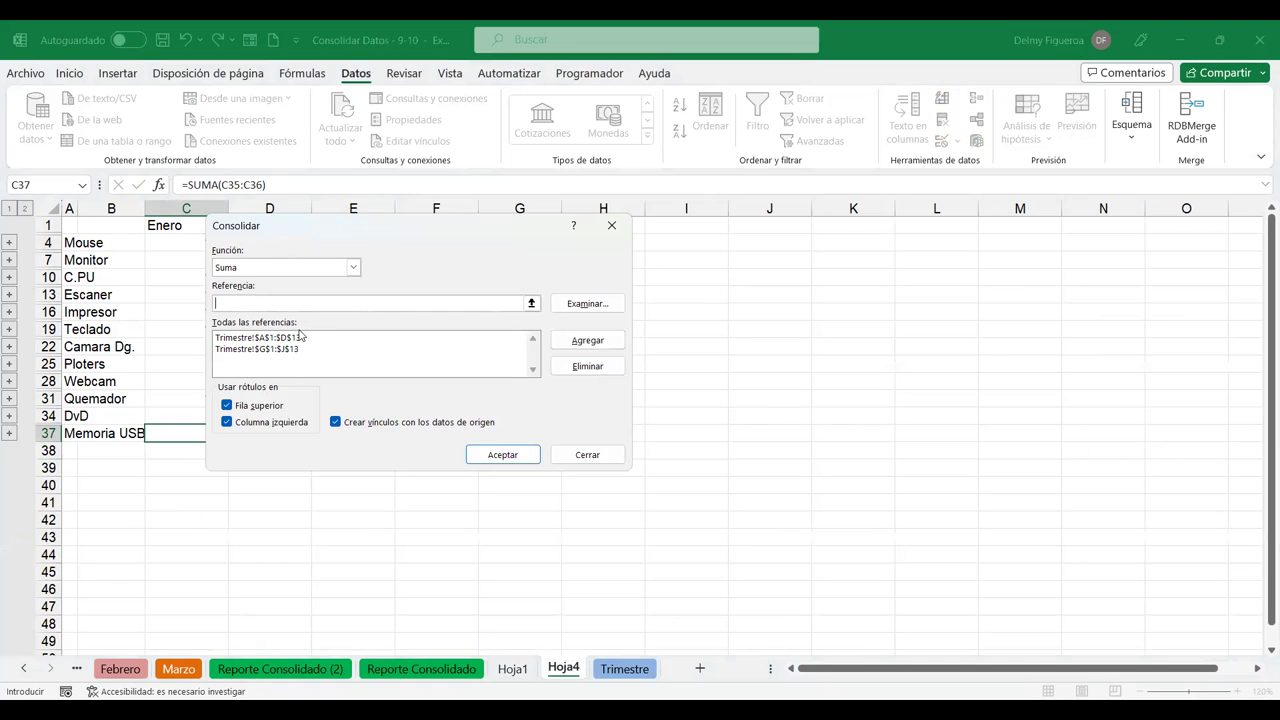
click(589, 455)
click(622, 668)
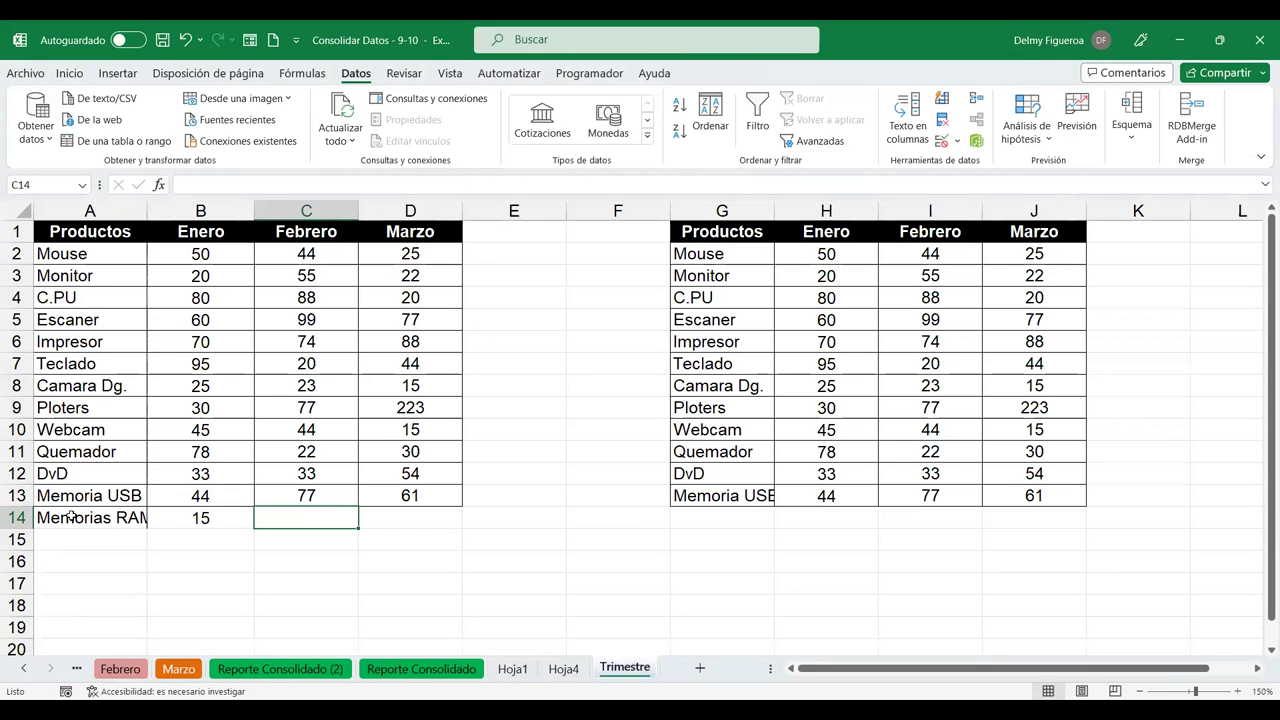
click(563, 668)
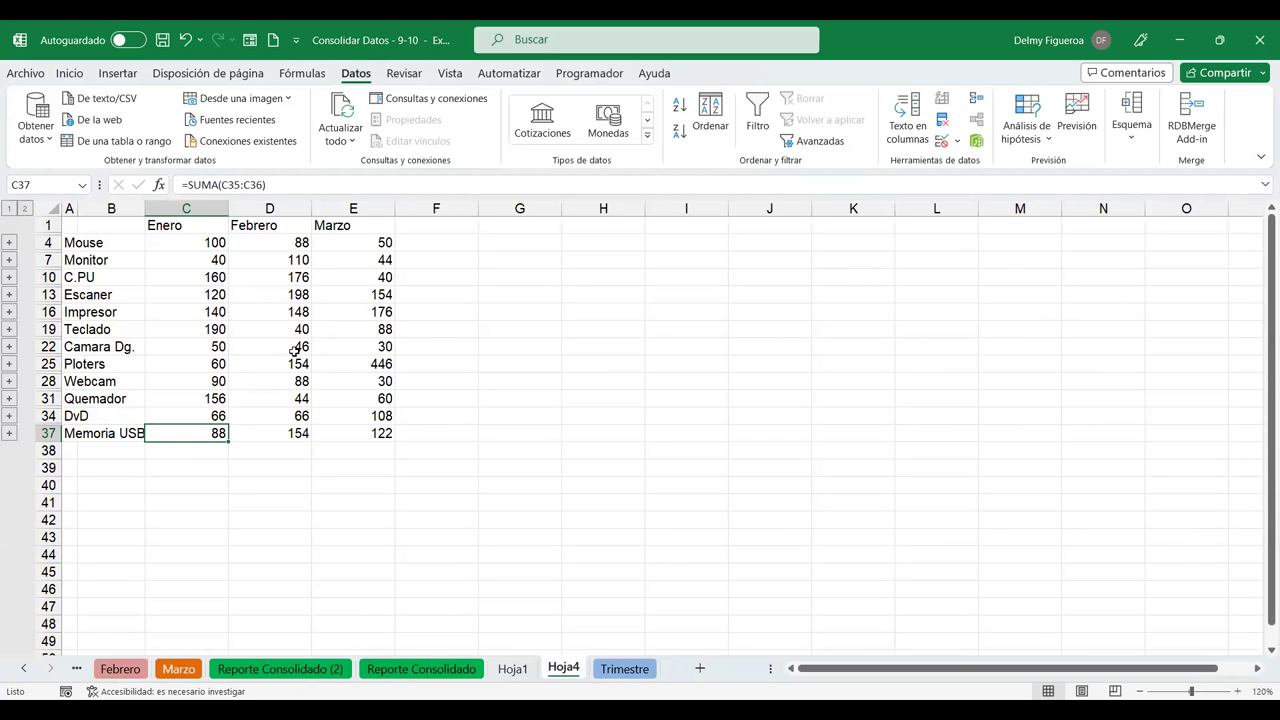
click(628, 670)
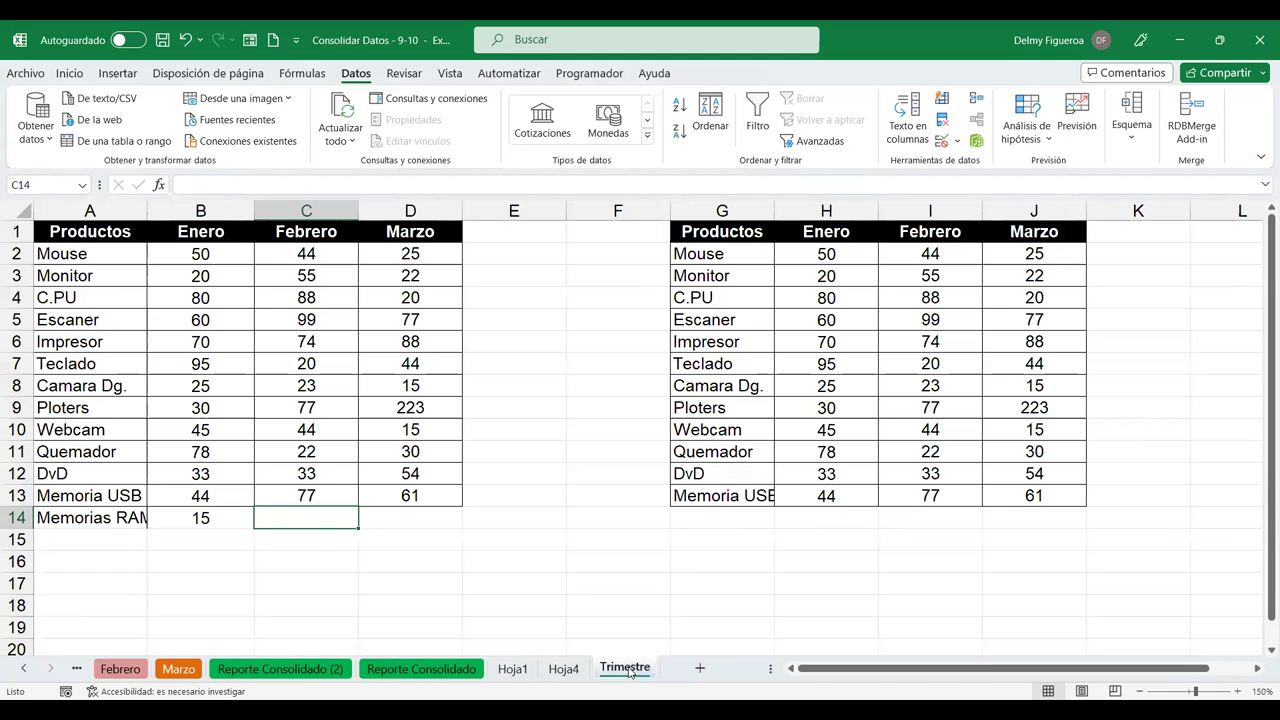
click(978, 104)
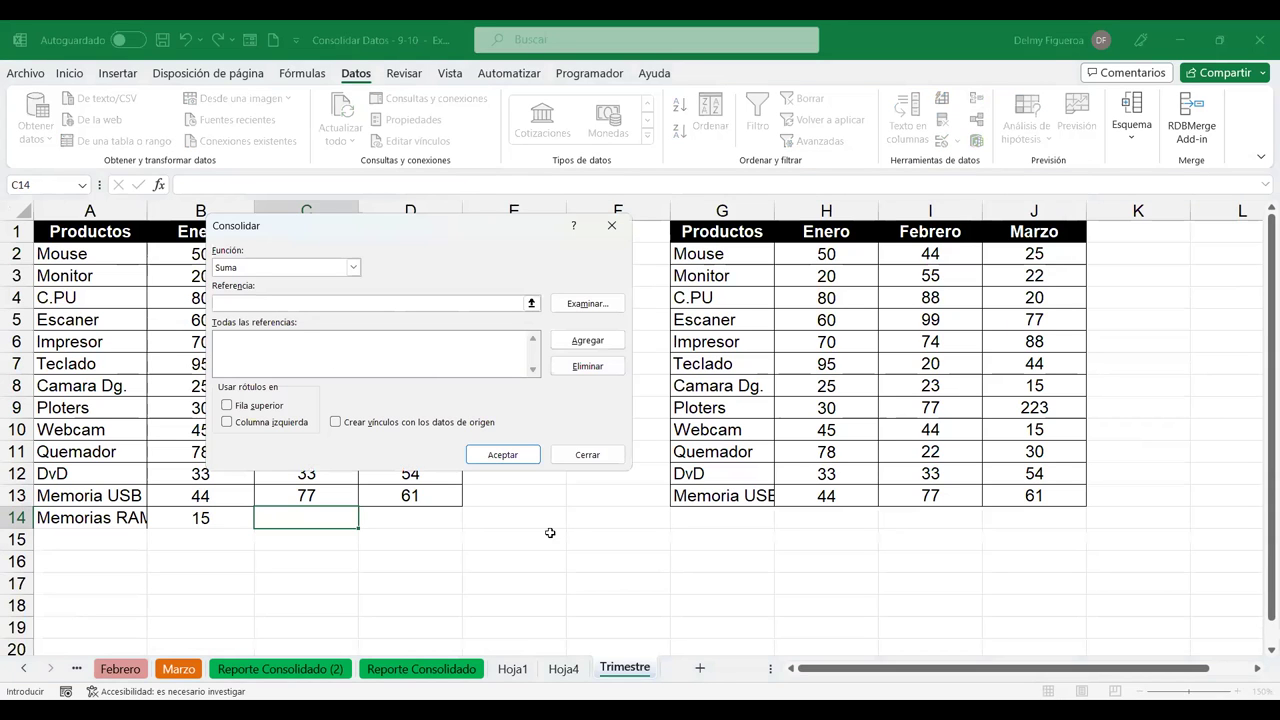
click(588, 455)
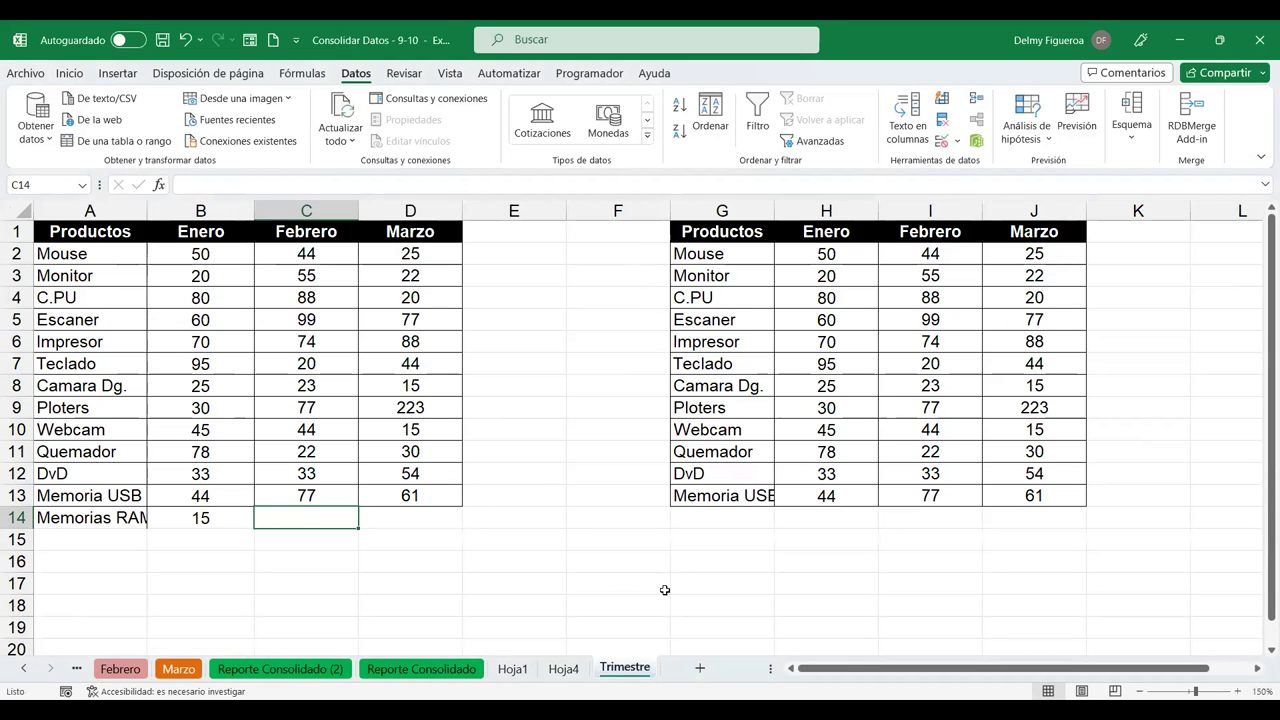
- Reopen the consolidation on Hoja4 and add the extended first-table range Trimestre!$A$1:$D$14 as a reference
click(556, 673)
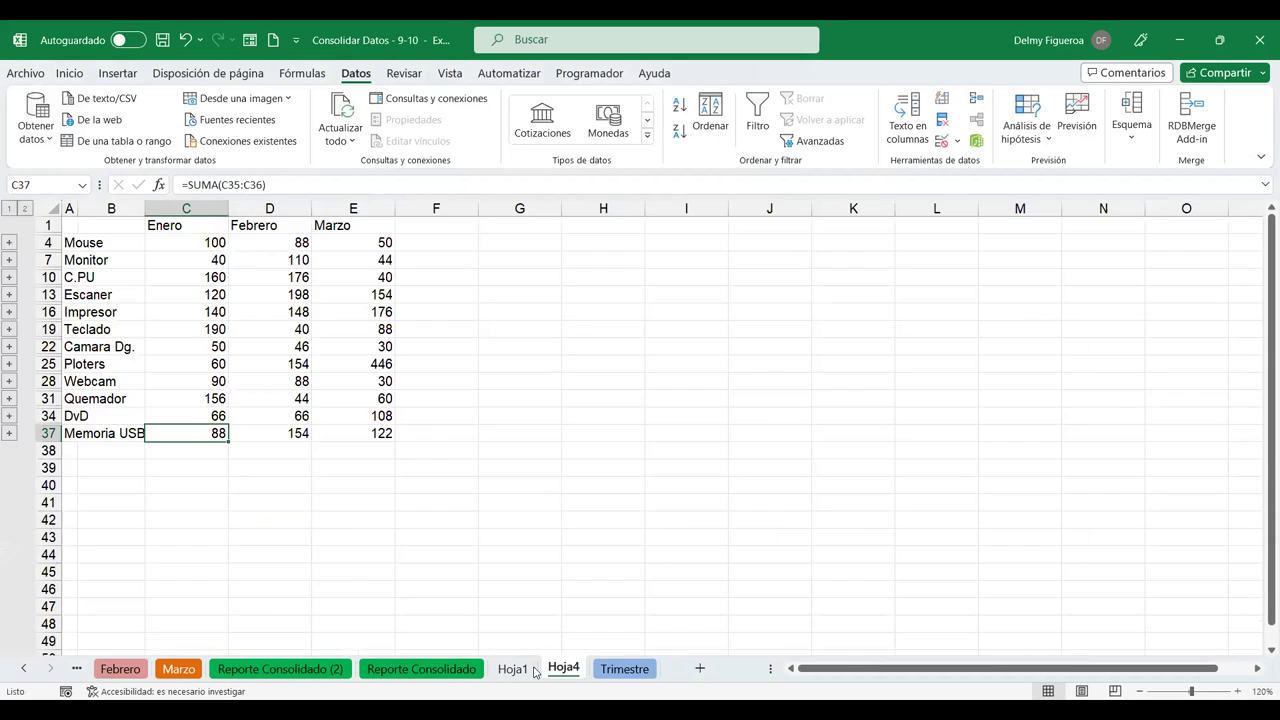
click(973, 100)
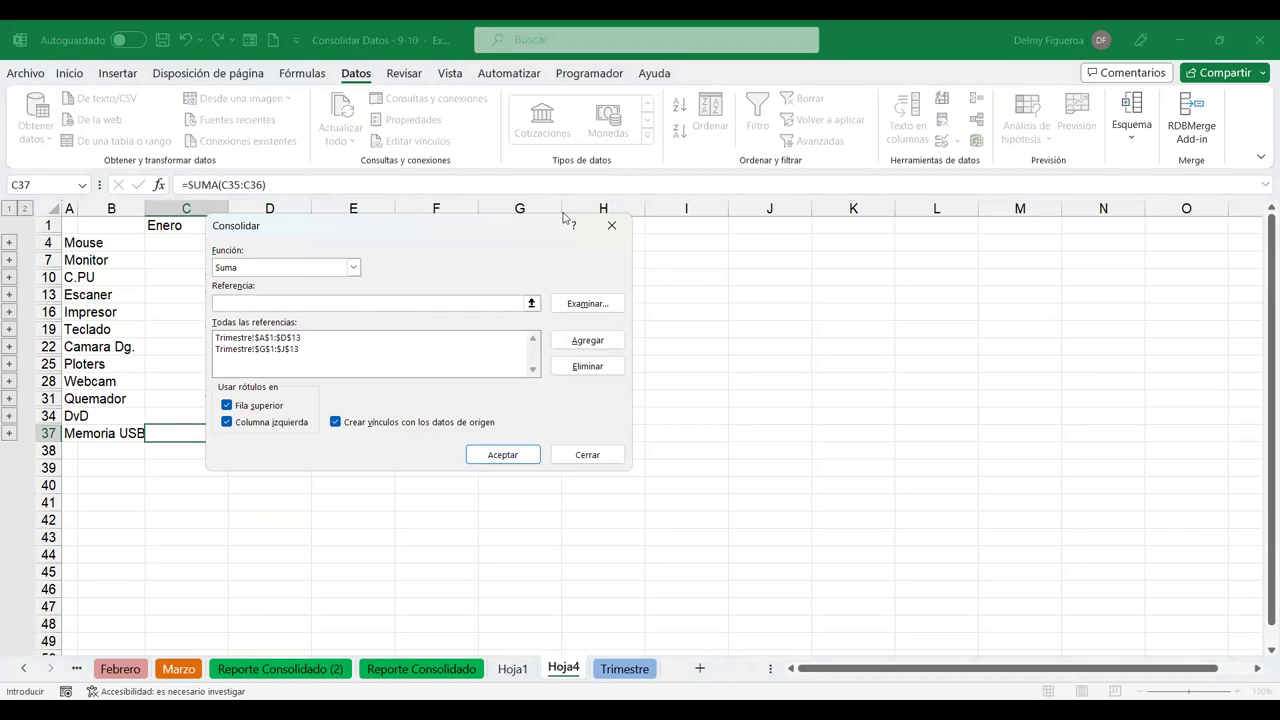
click(272, 339)
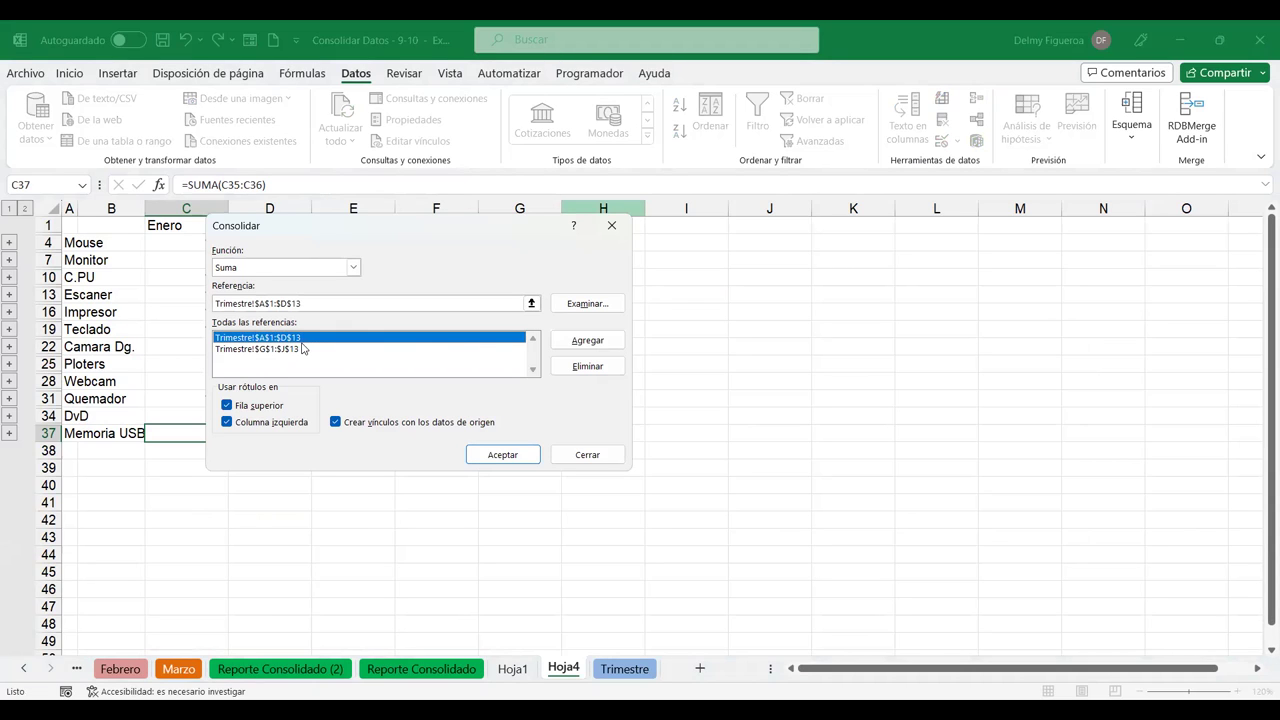
click(298, 338)
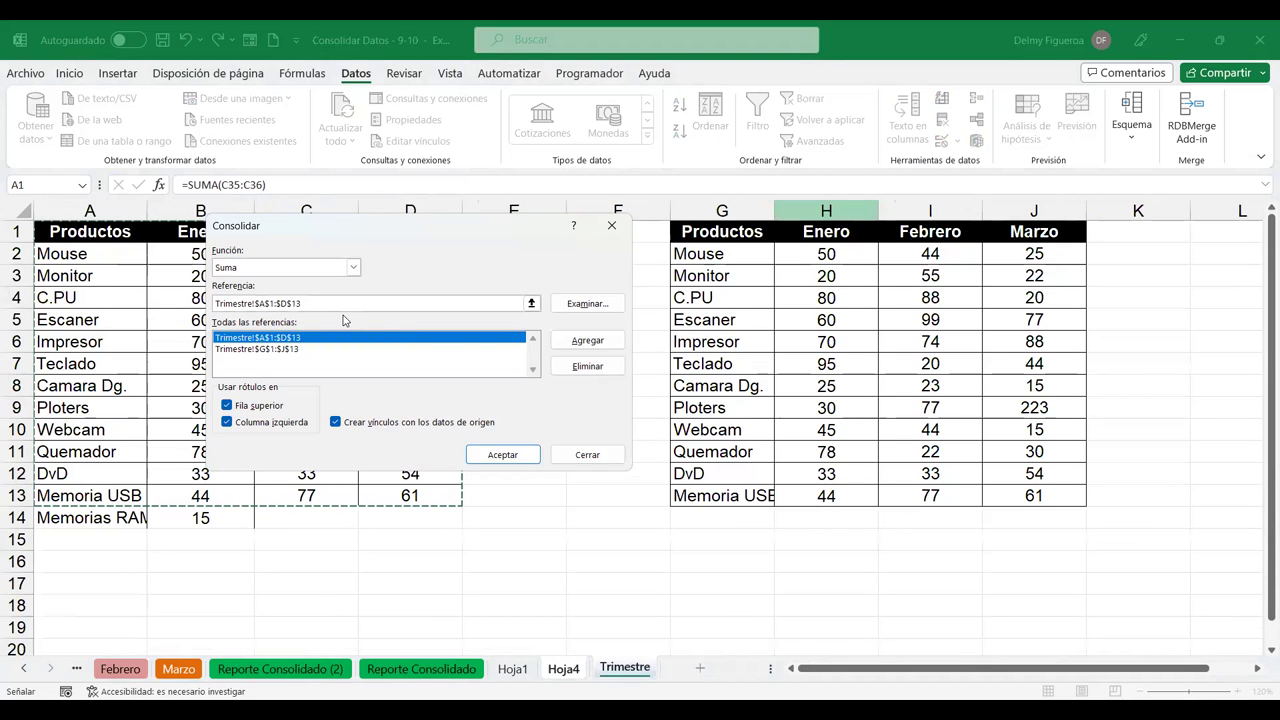
key(BackSpace)
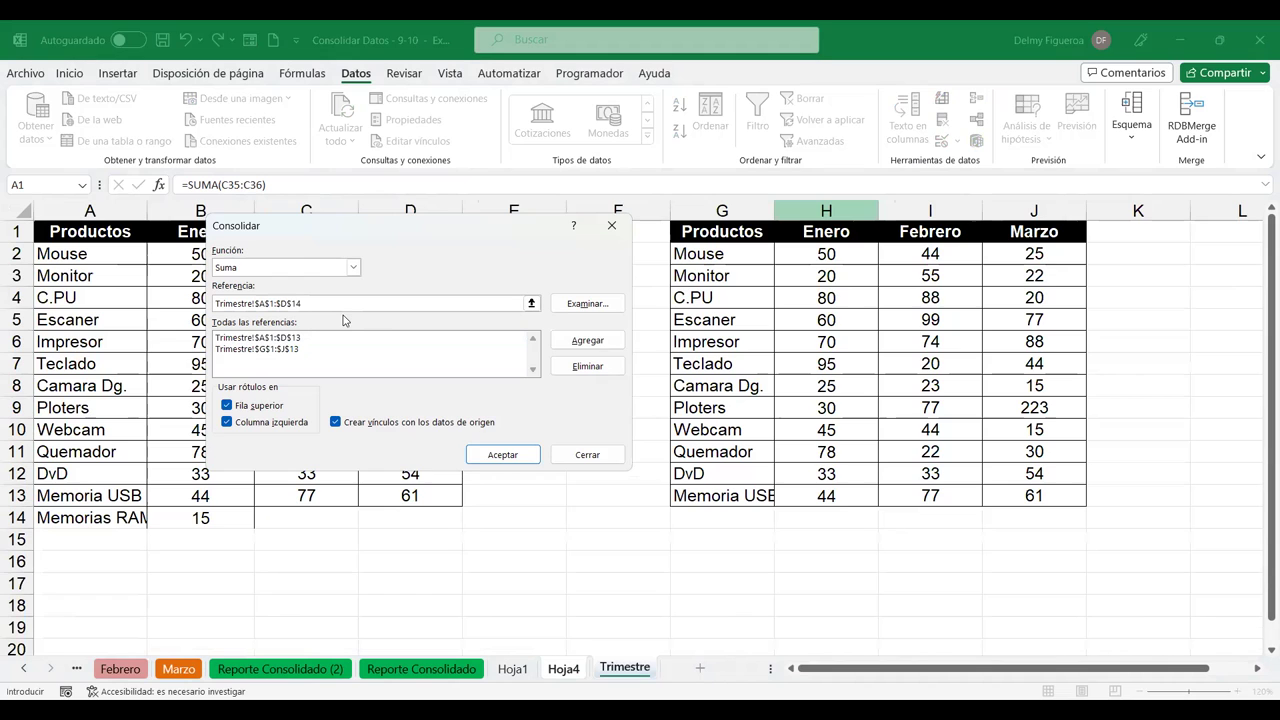
click(588, 340)
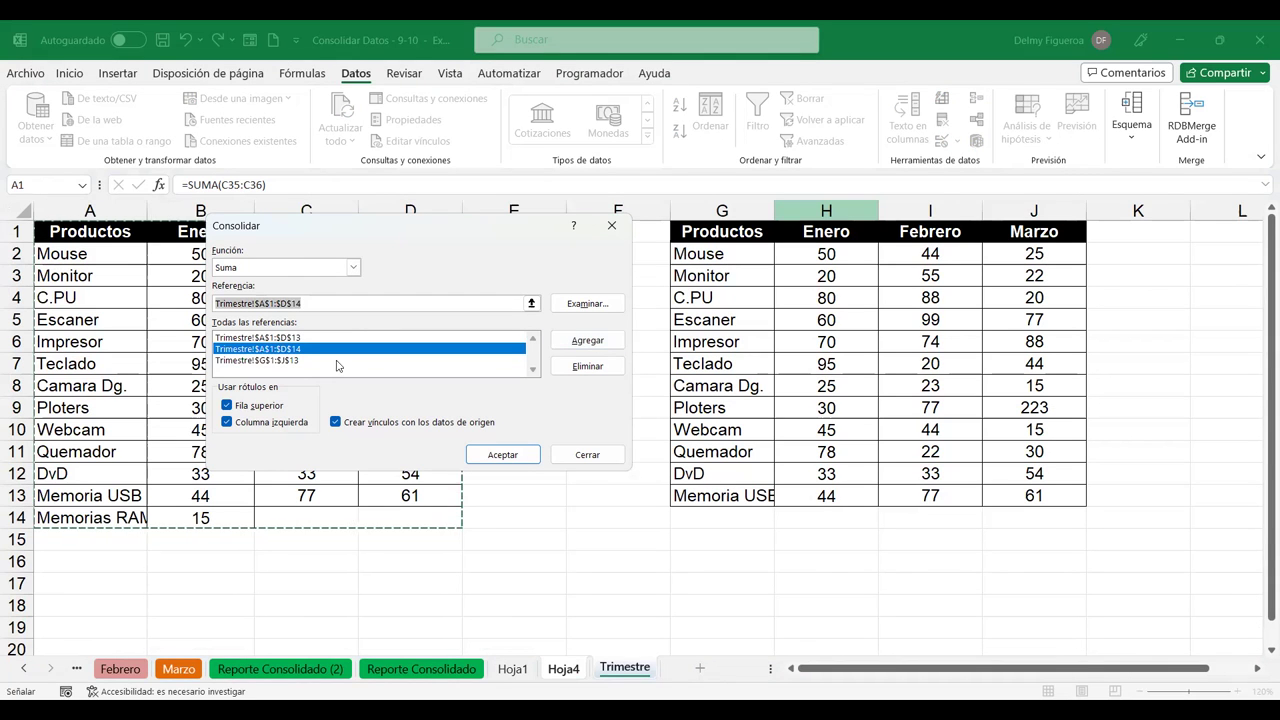
- Remove the outdated reference Trimestre!$A$1:$D$13 from the consolidation's reference list
click(278, 361)
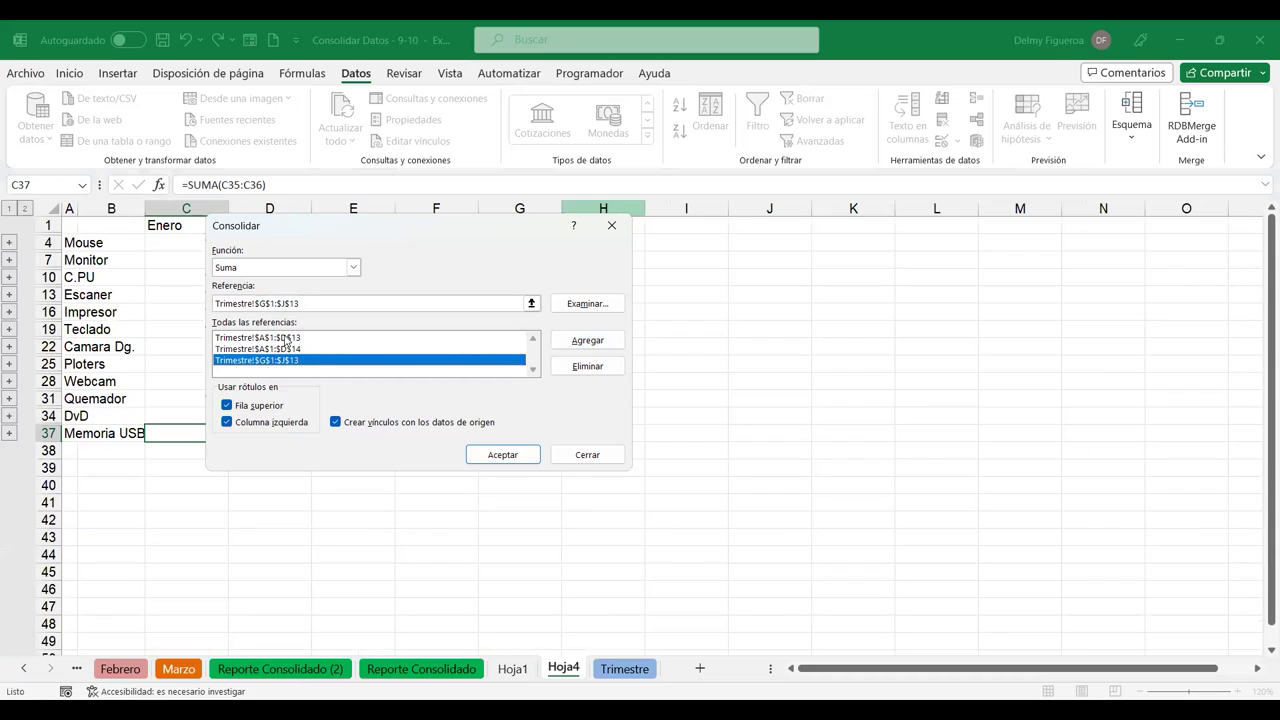
click(288, 338)
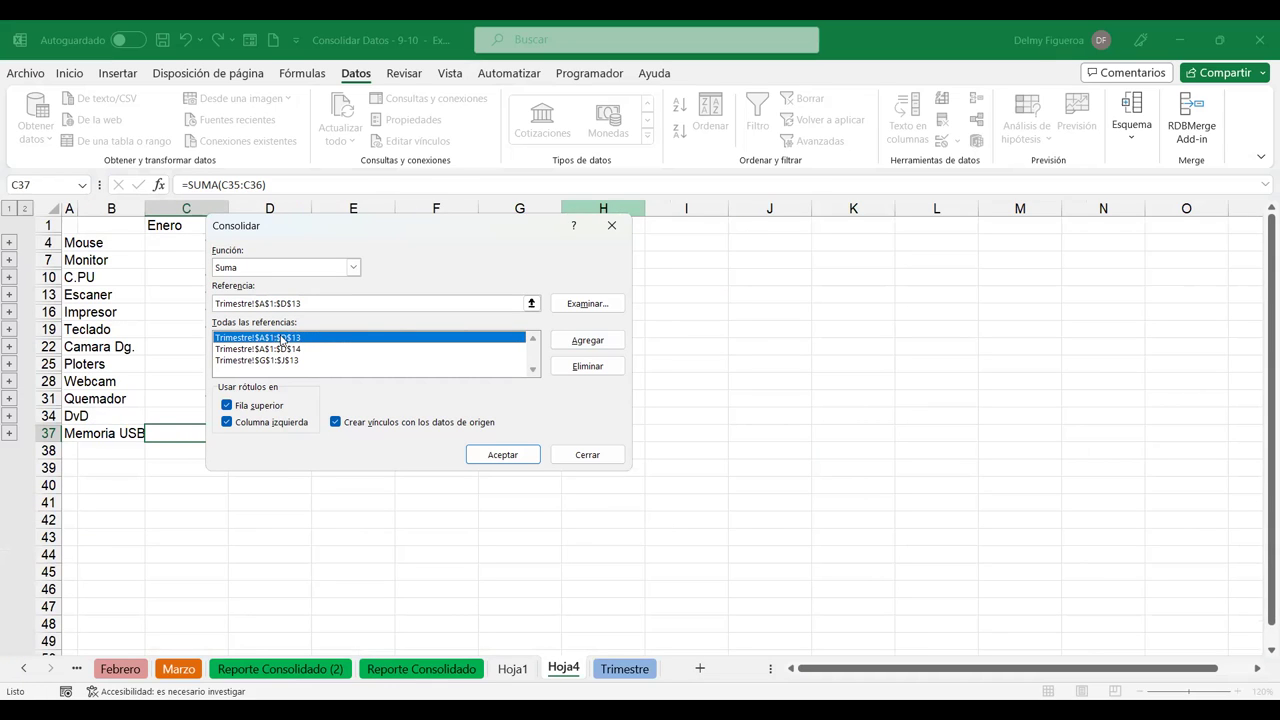
click(587, 366)
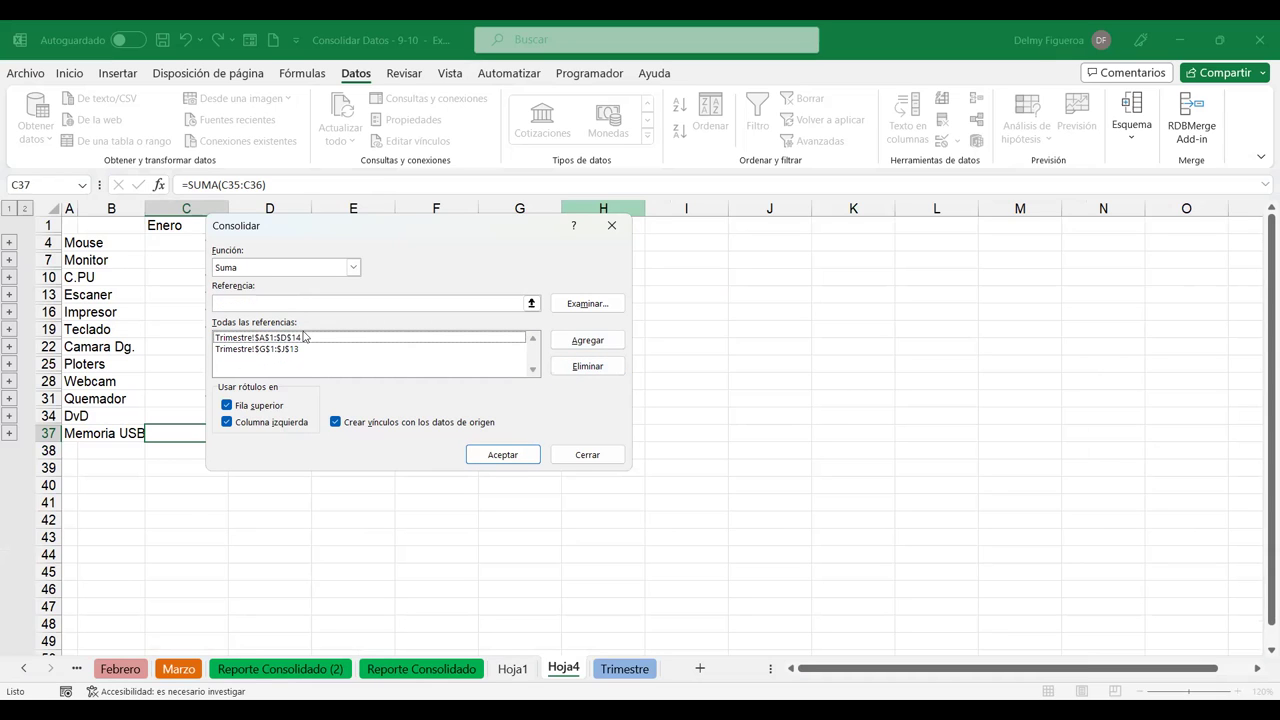
- Run the consolidation on Hoja4 with the updated references Trimestre!$A$1:$D$14 and Trimestre!$G$1:$J$13
click(504, 455)
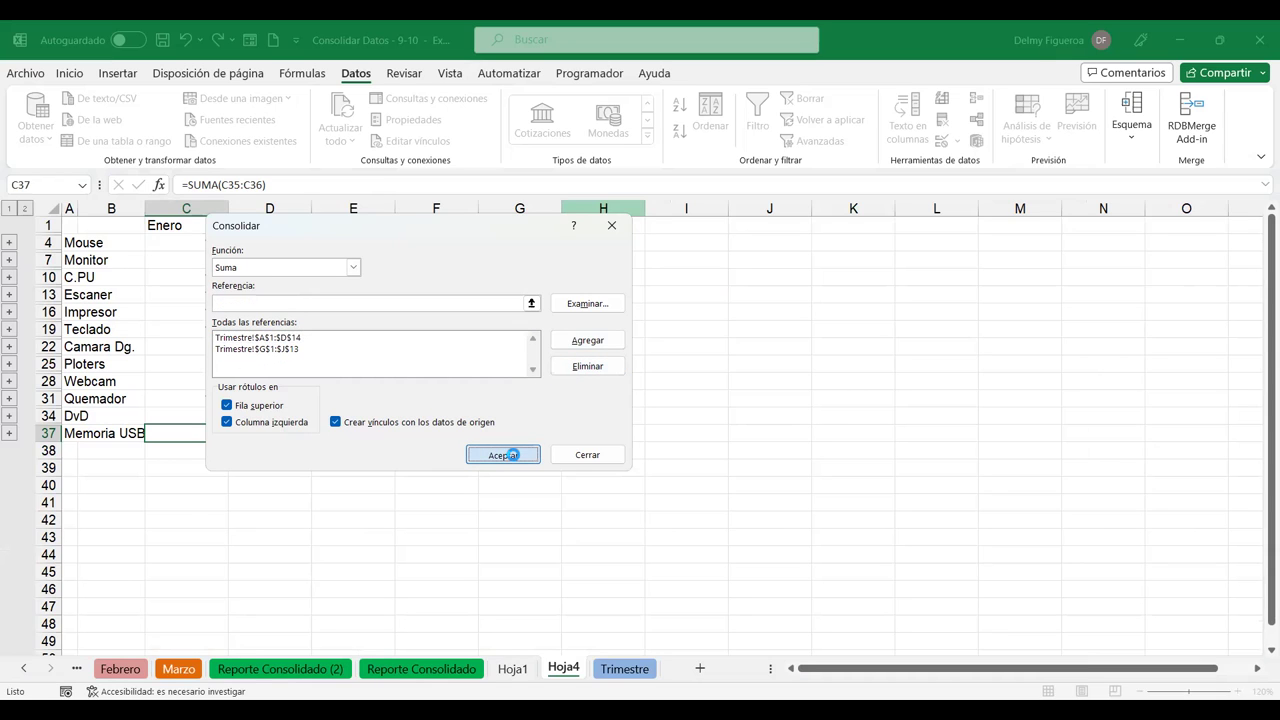
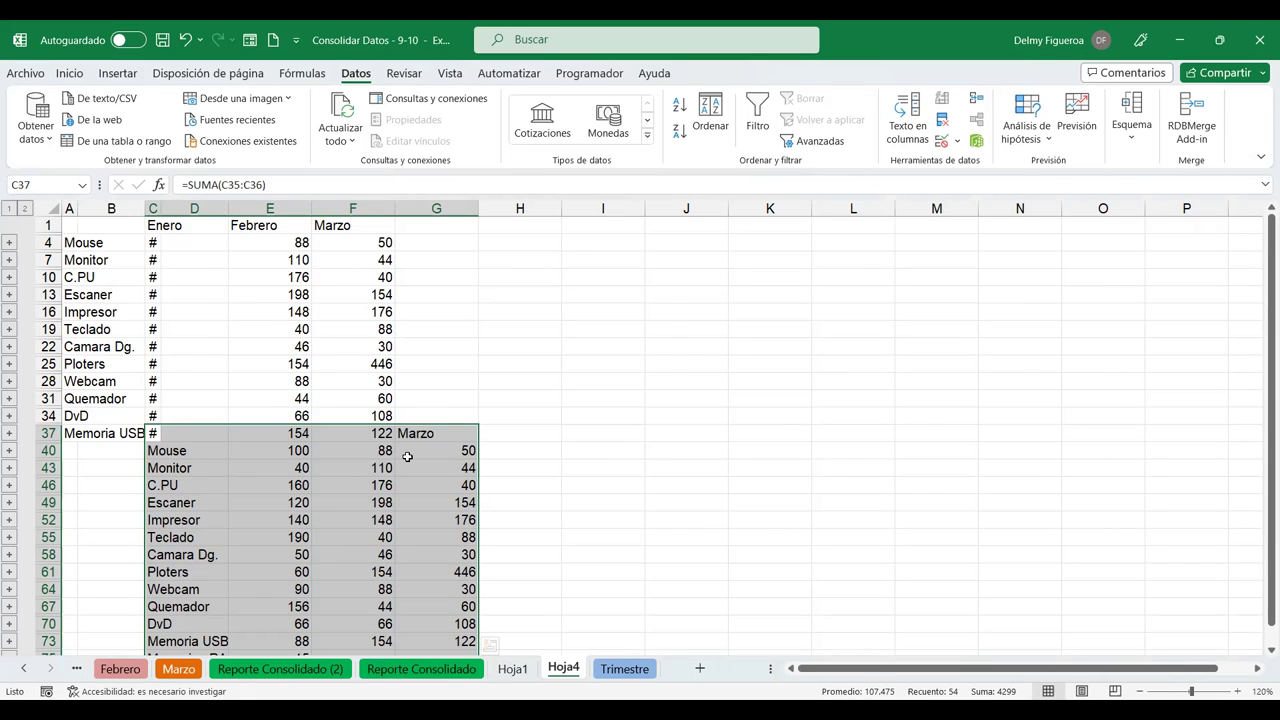
key(ctrl+Page_Down)
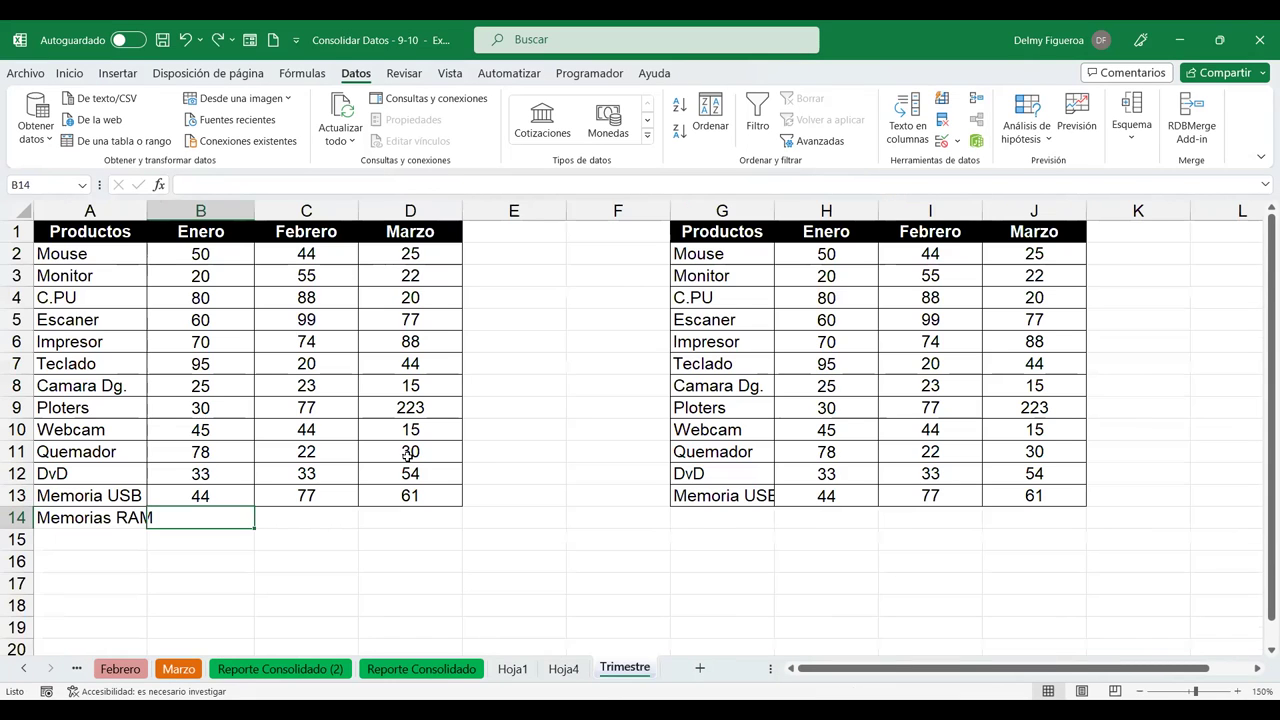
click(556, 671)
click(549, 432)
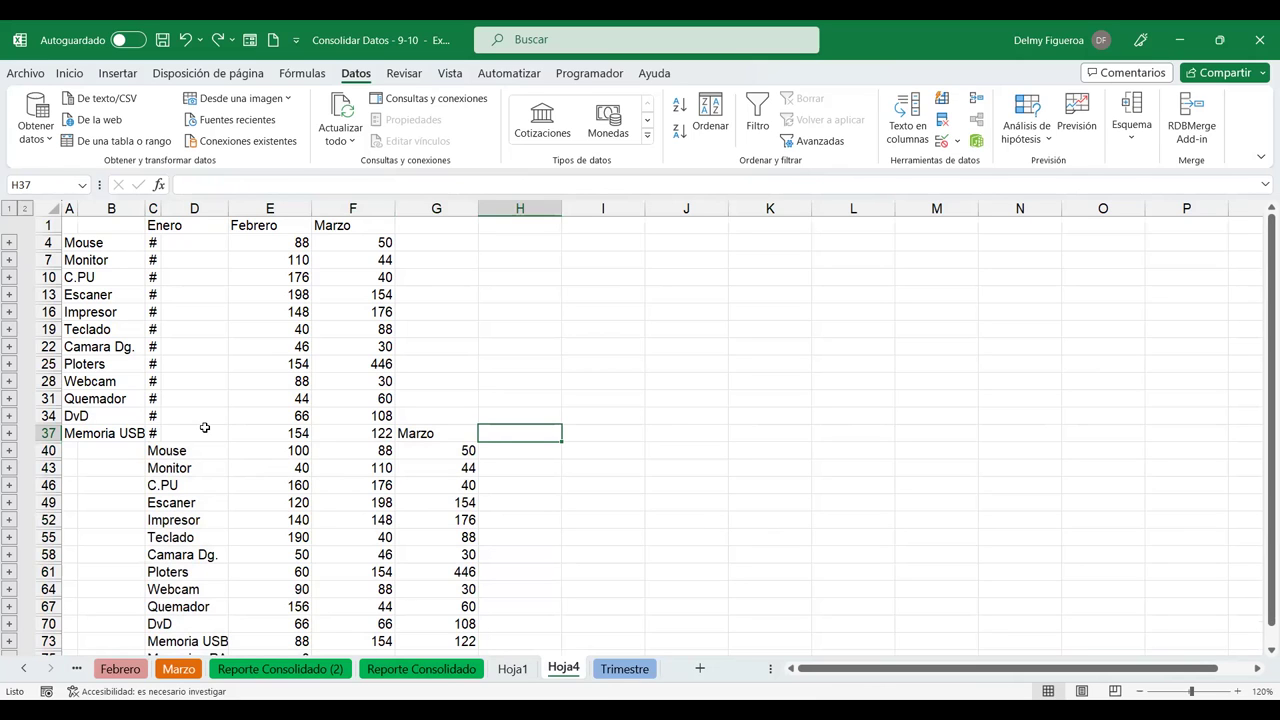
- Enter 7 as the Enero amount for Memorias RAM in cell B14 of the Trimestre sheet
click(619, 671)
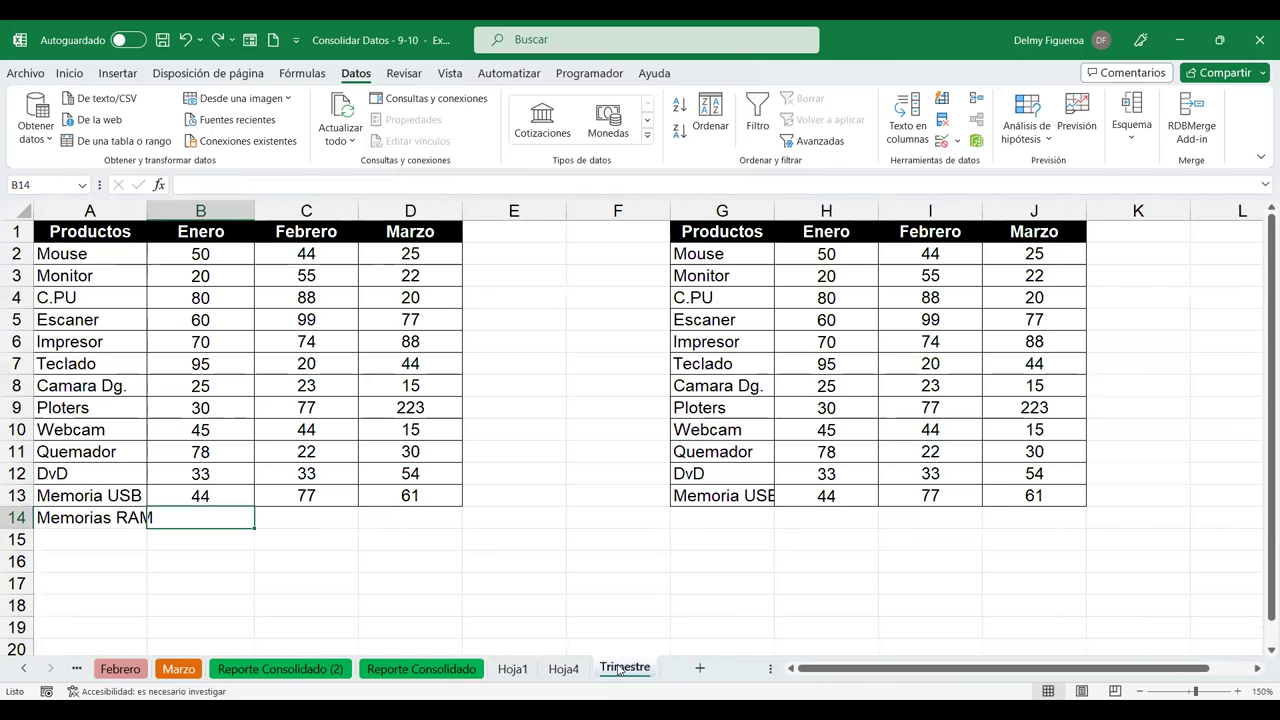
text(7)
key(Tab)
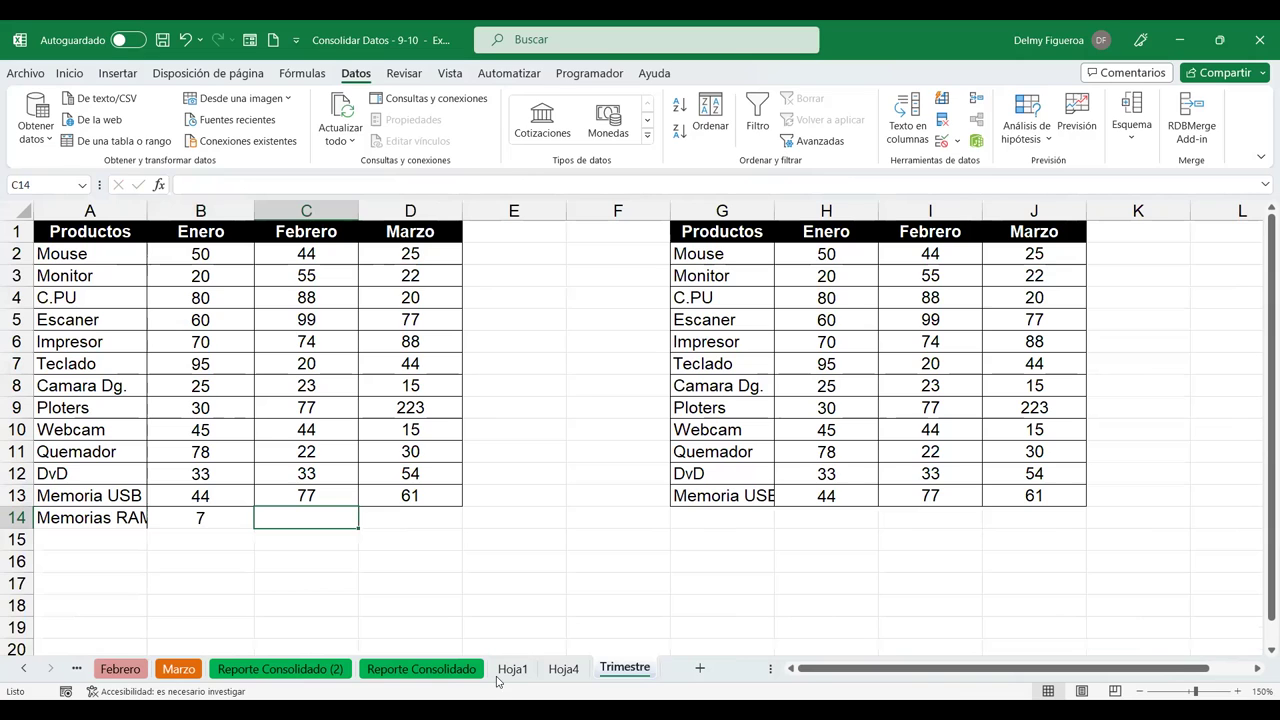
- Add a new blank worksheet after Trimestre and set its zoom to 120%
click(700, 668)
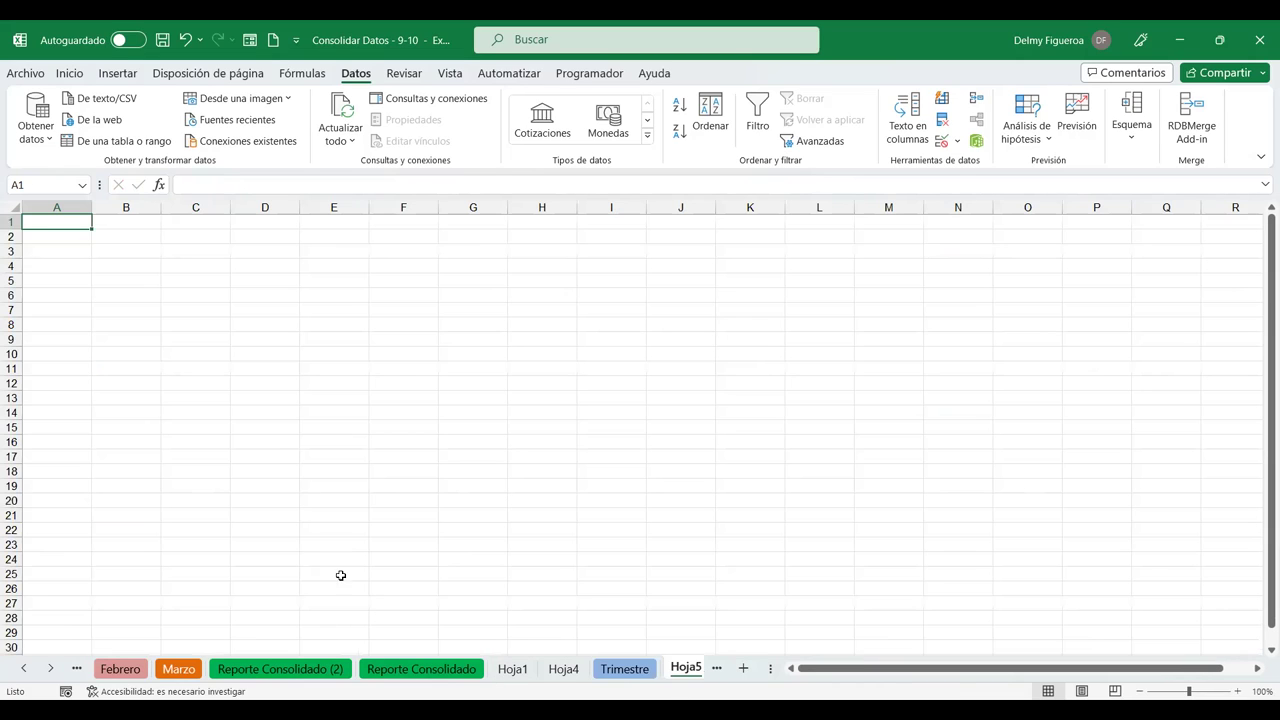
click(1237, 691)
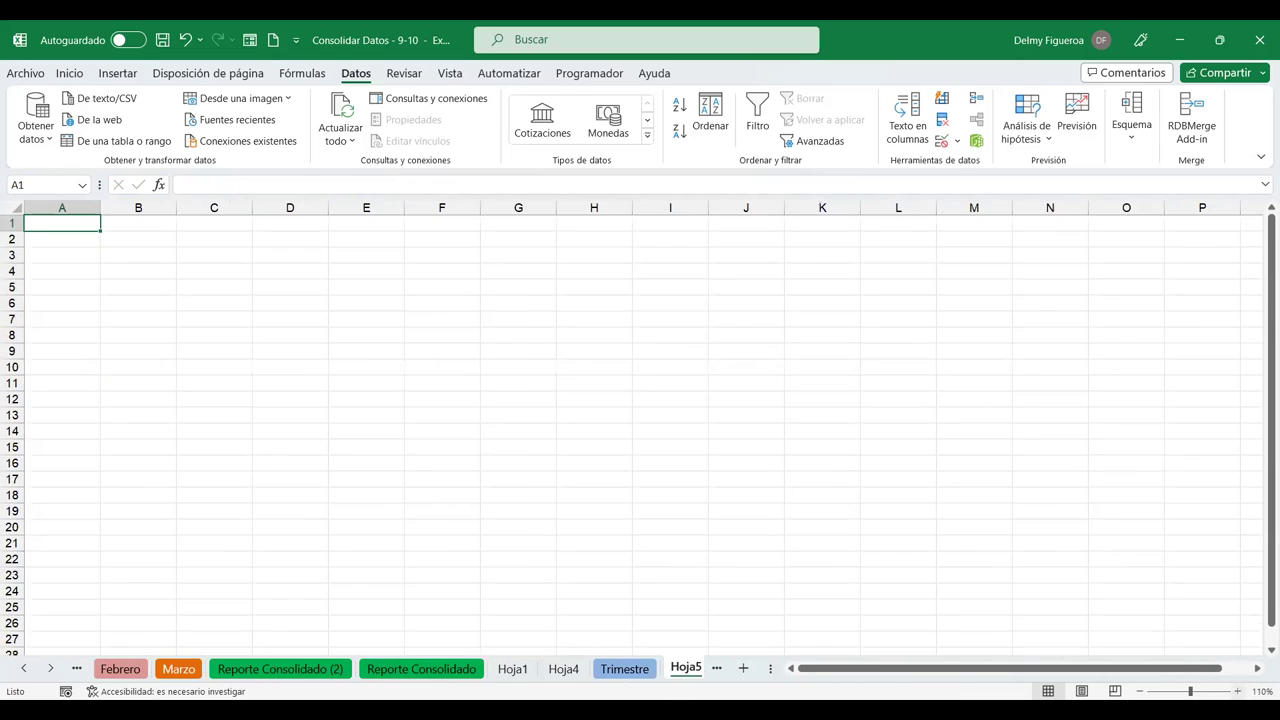
click(1237, 691)
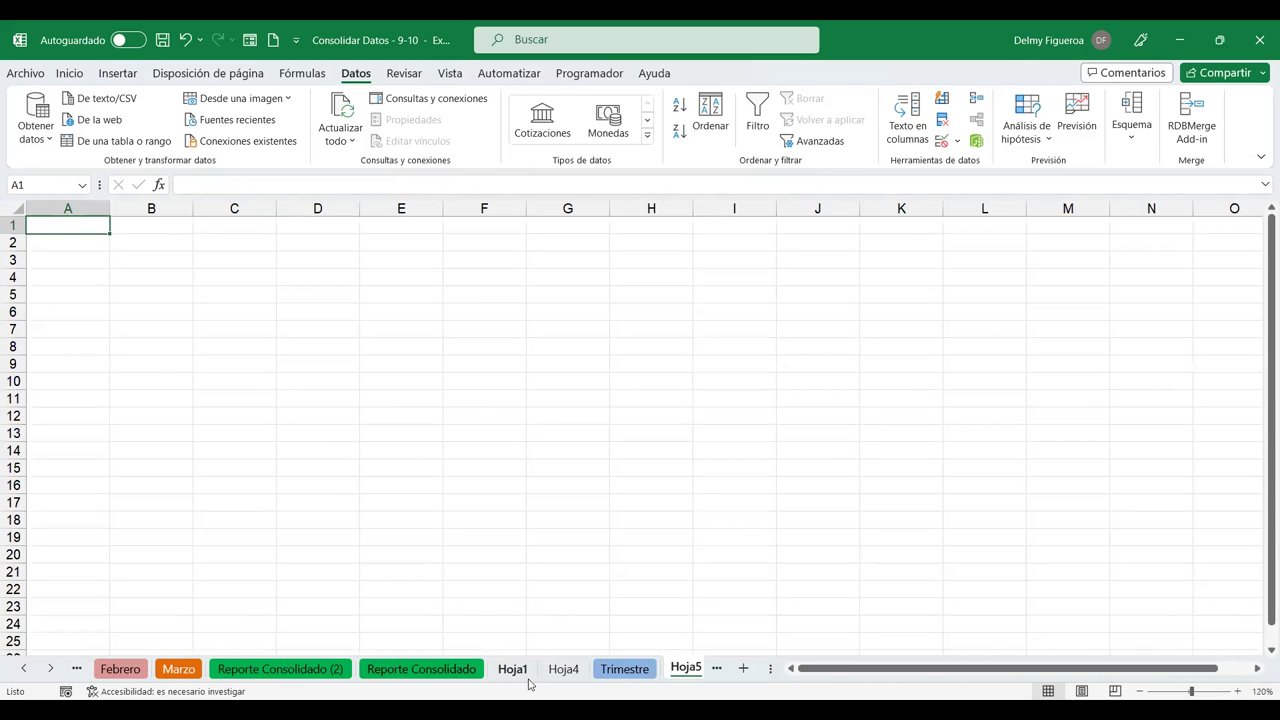
- Fit the width of column A on the Trimestre sheet to its product names
click(564, 670)
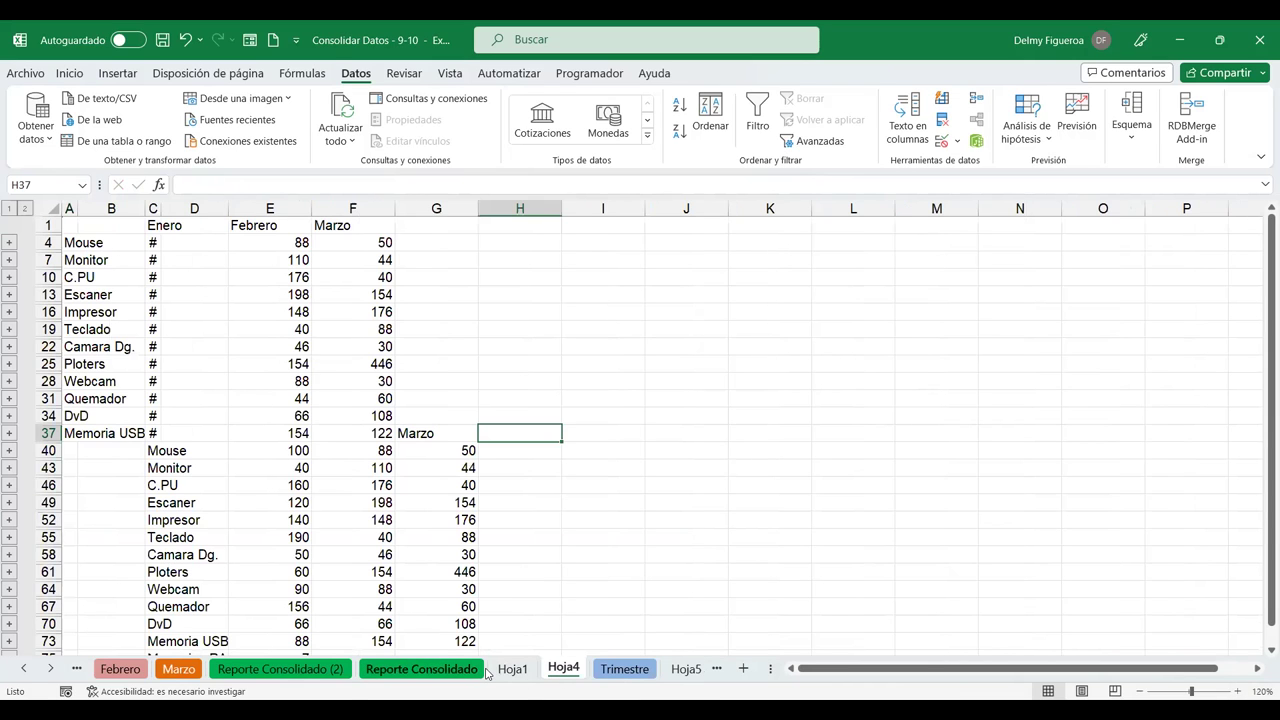
click(421, 669)
click(511, 669)
click(625, 669)
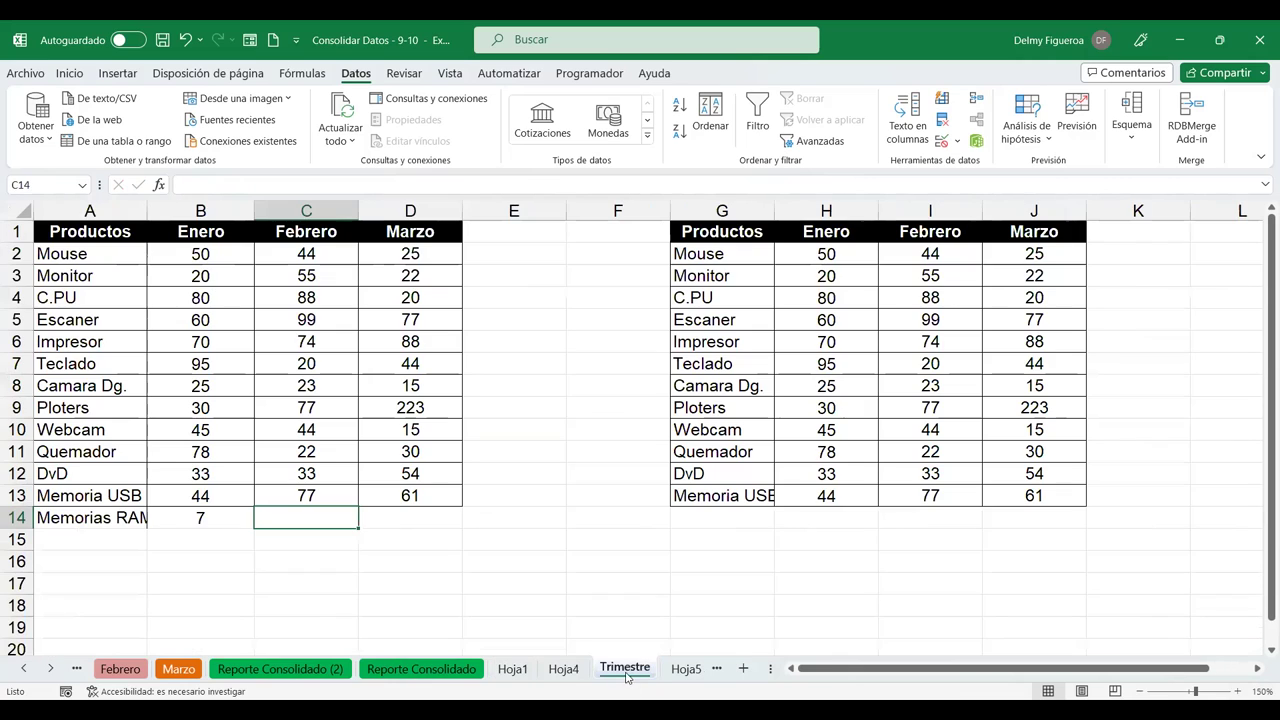
double_click(148, 208)
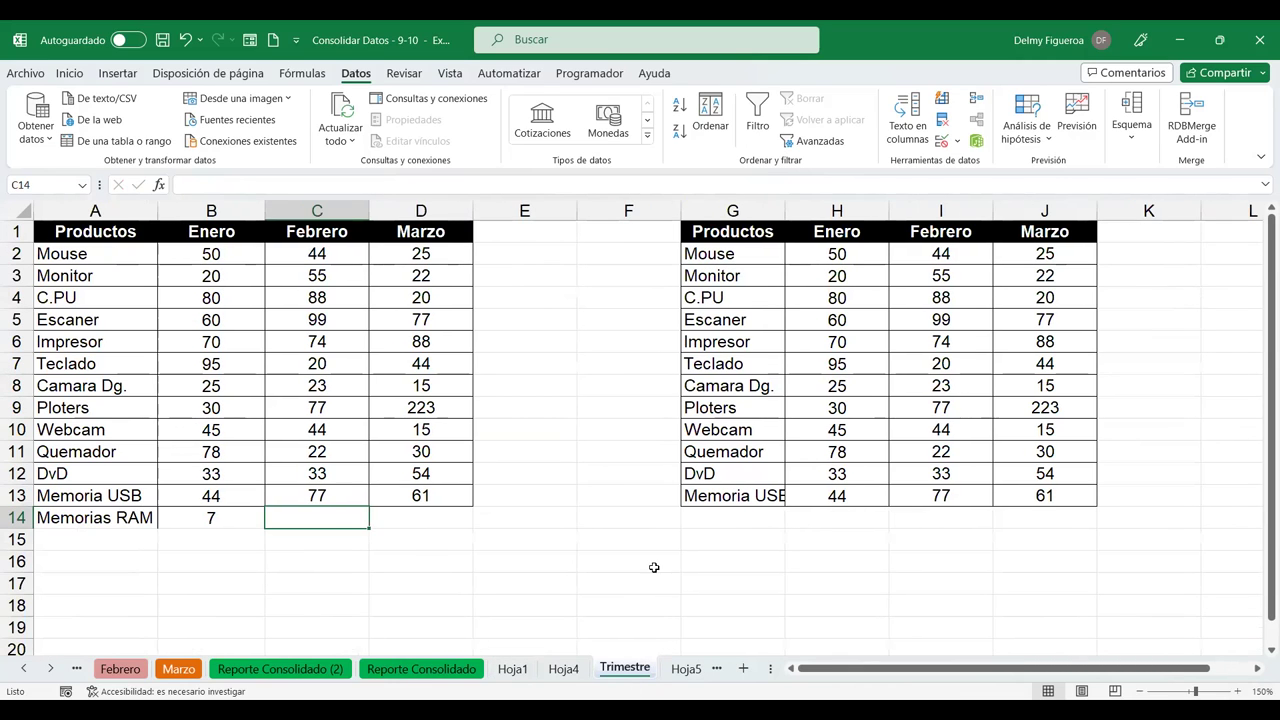
click(686, 669)
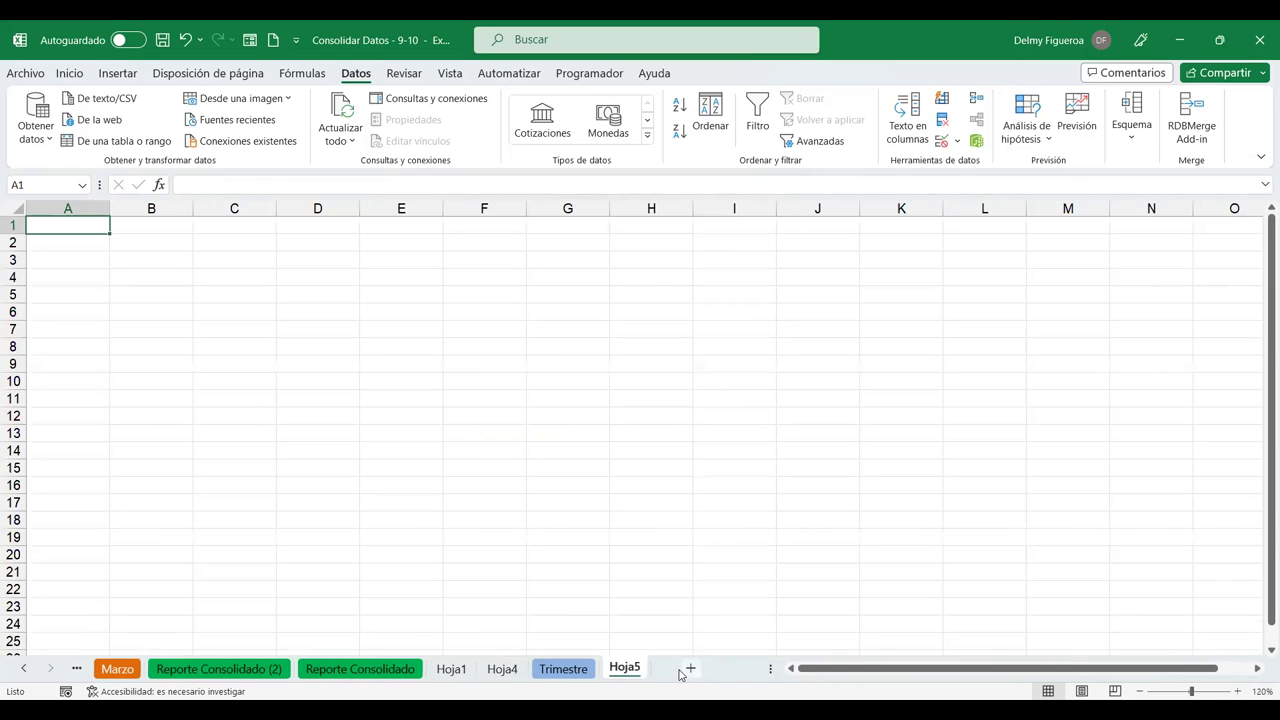
click(976, 100)
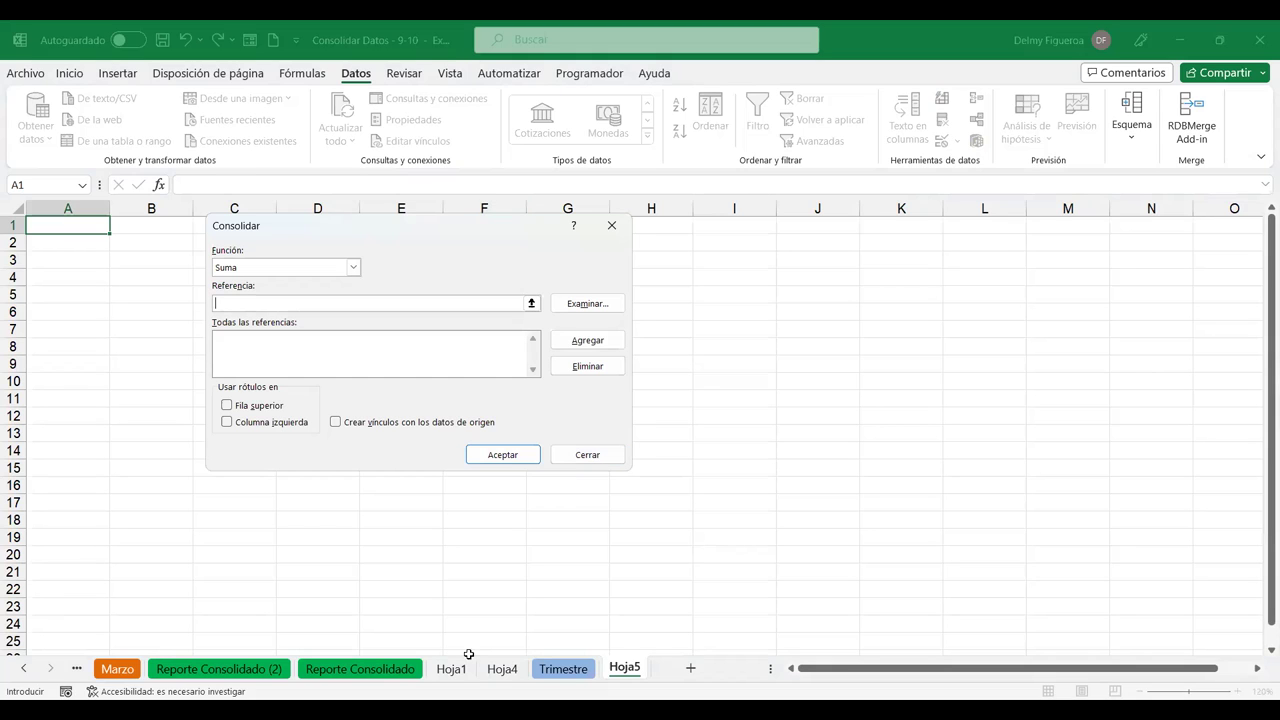
click(565, 670)
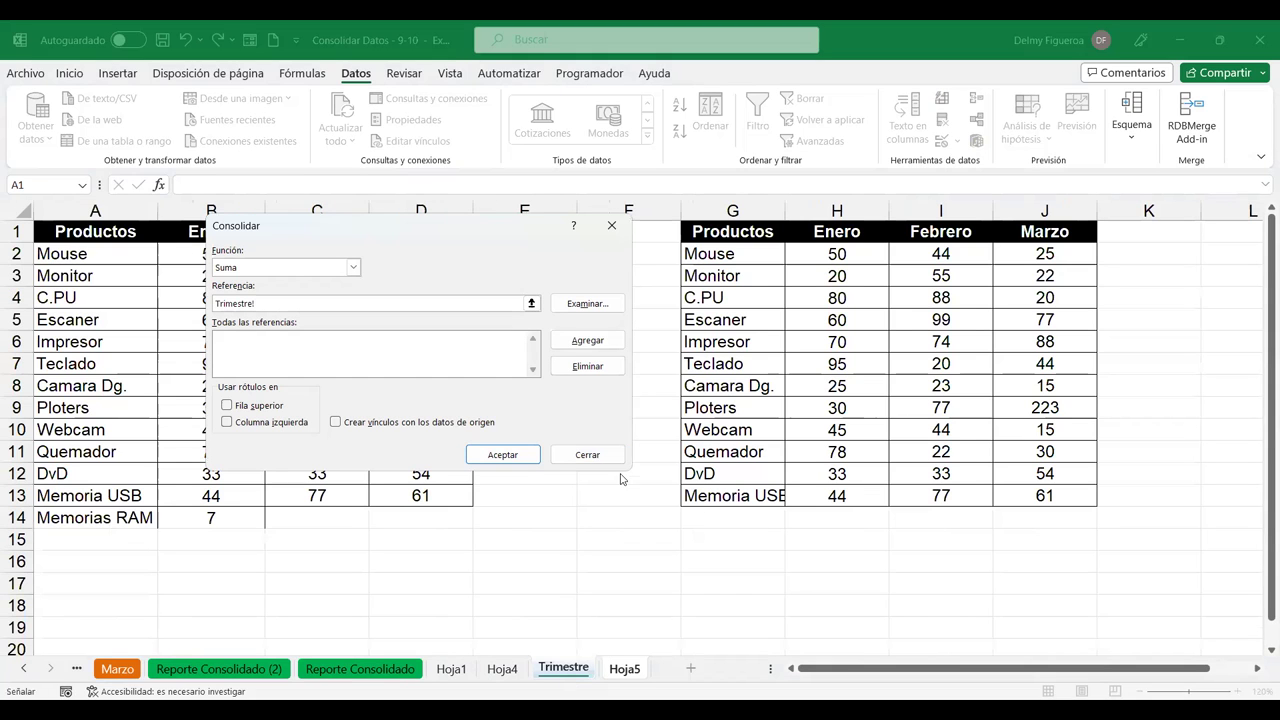
click(590, 455)
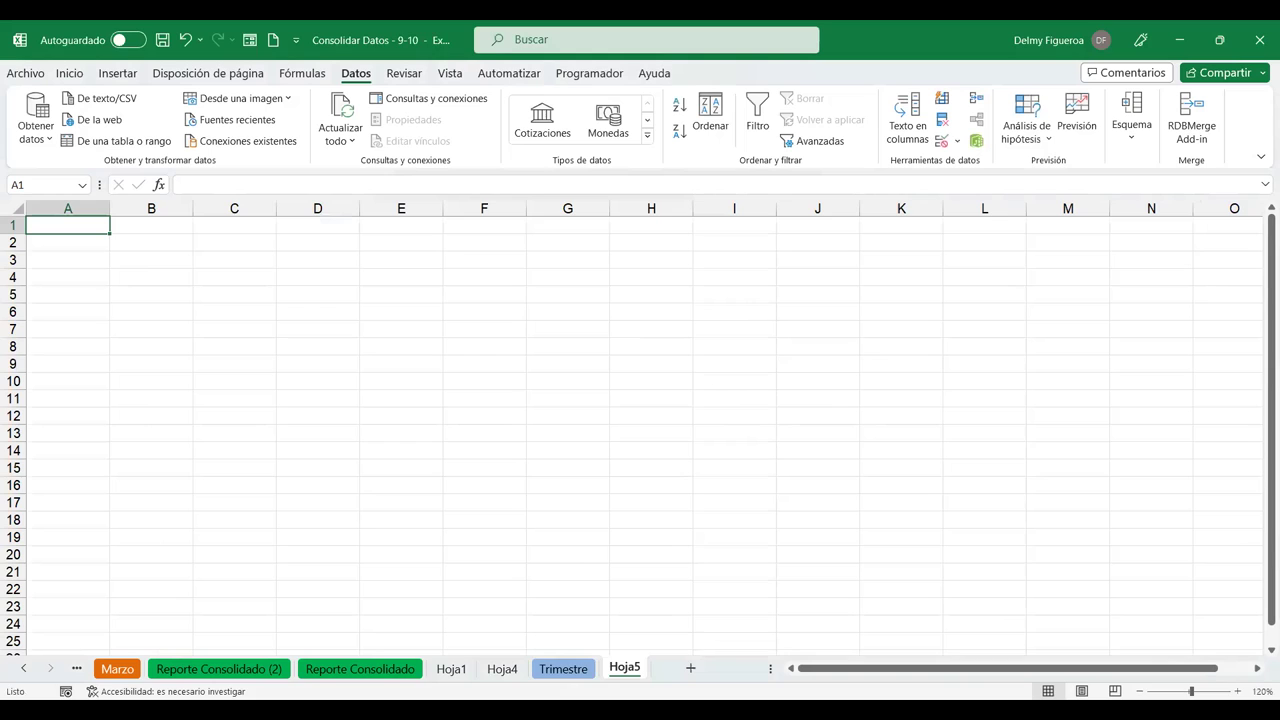
click(560, 677)
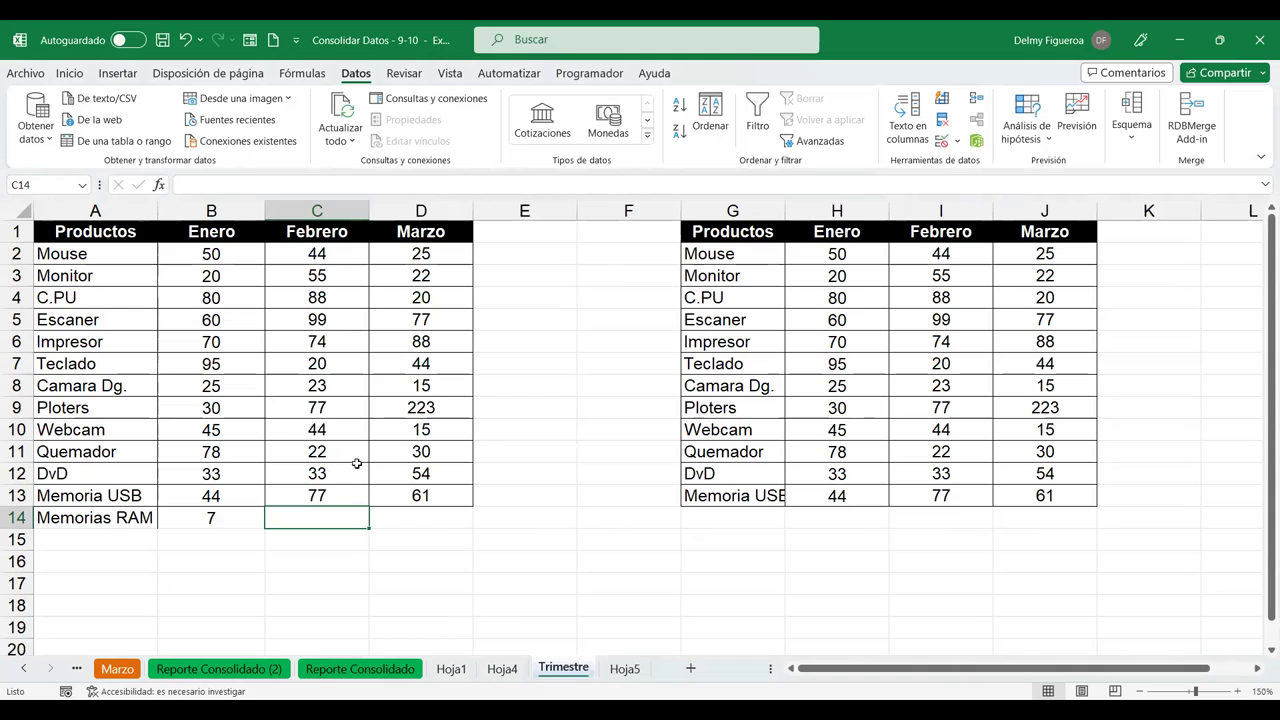
scroll(356, 464, down, 3)
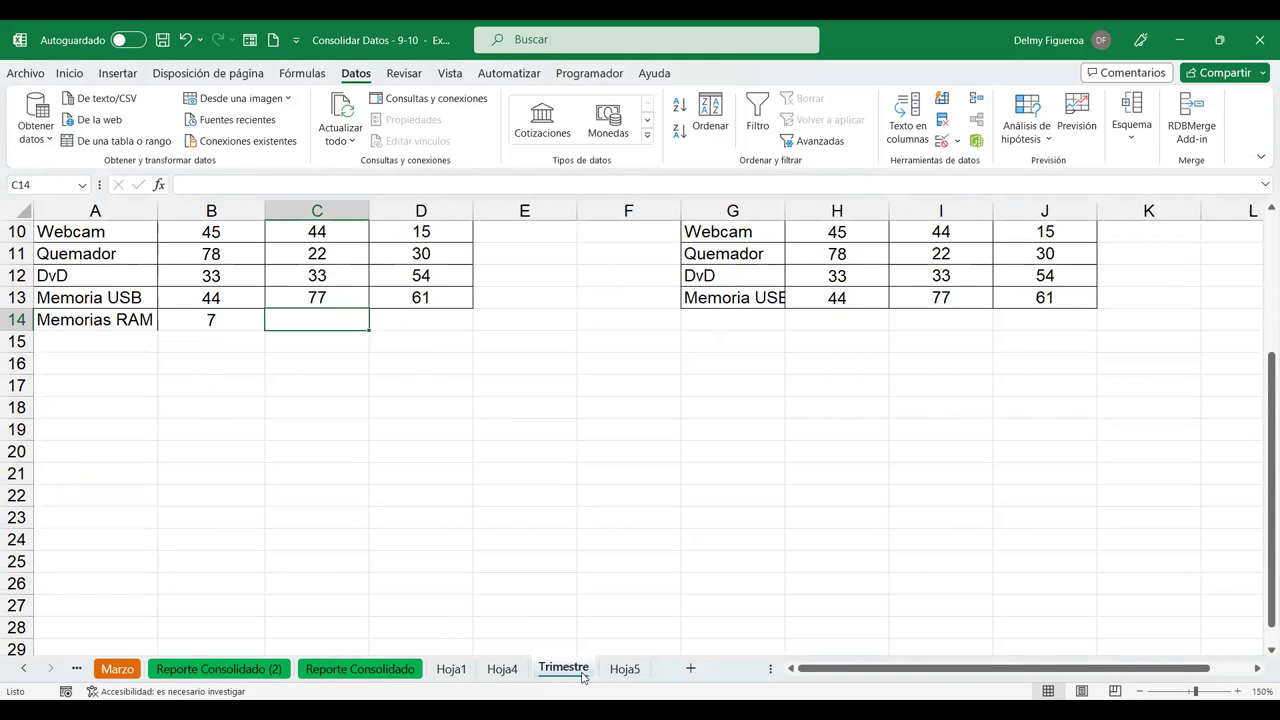
scroll(174, 405, down, 1)
drag(132, 368, 528, 557)
click(408, 431)
scroll(214, 371, down, 3)
drag(214, 380, 488, 543)
click(466, 517)
scroll(466, 517, down, 3)
drag(210, 364, 554, 582)
click(720, 501)
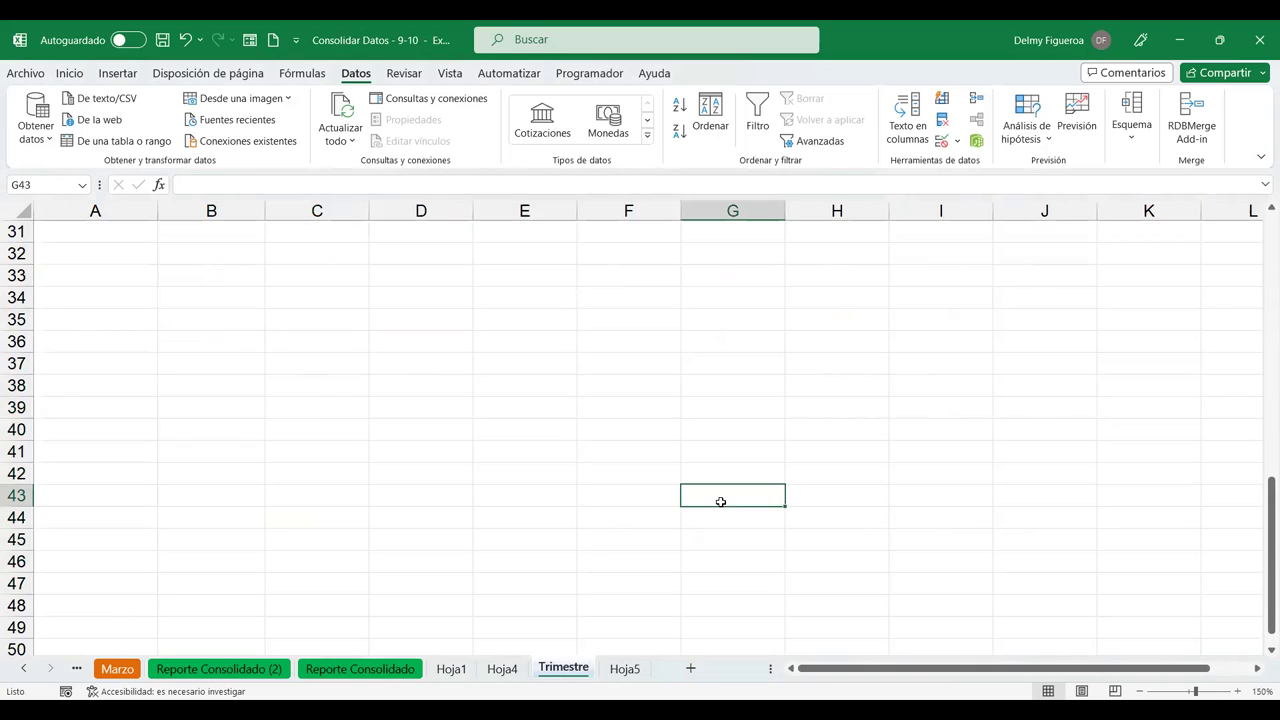
scroll(720, 501, up, 10)
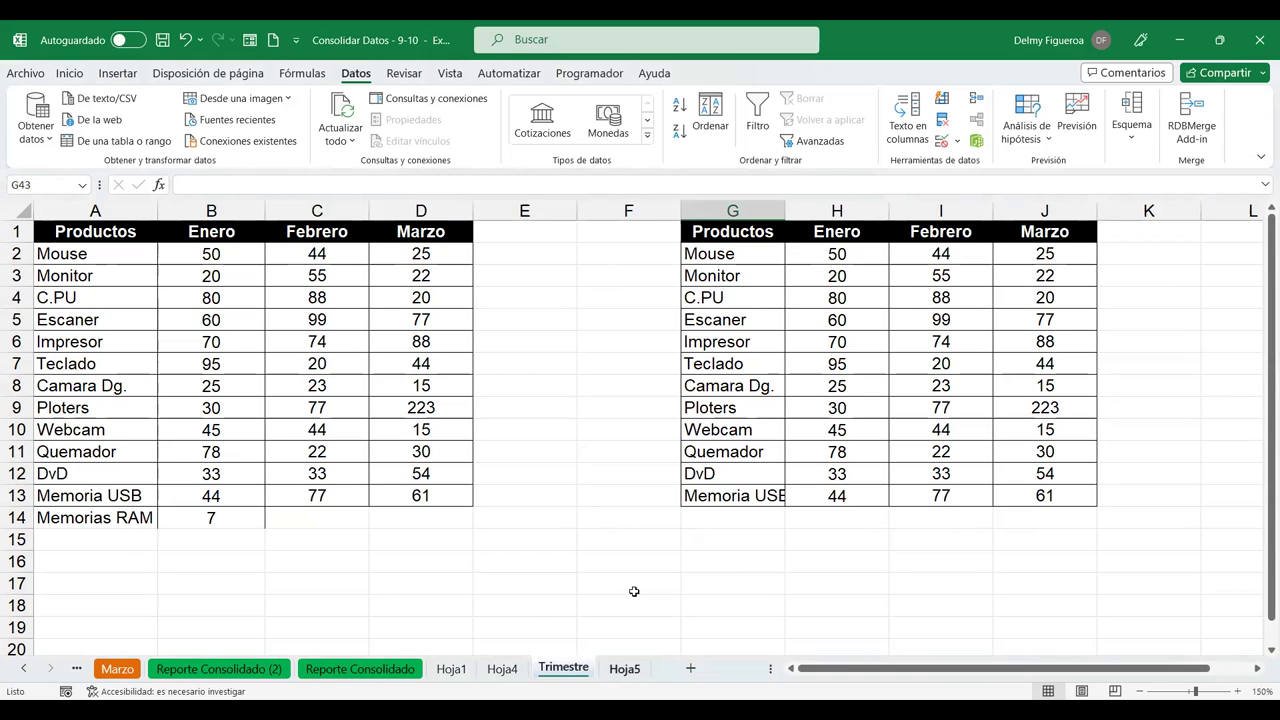
- Define the name Tienda1 for the first Trimestre table, range A1:D14, including the Memorias RAM row
click(624, 673)
click(552, 676)
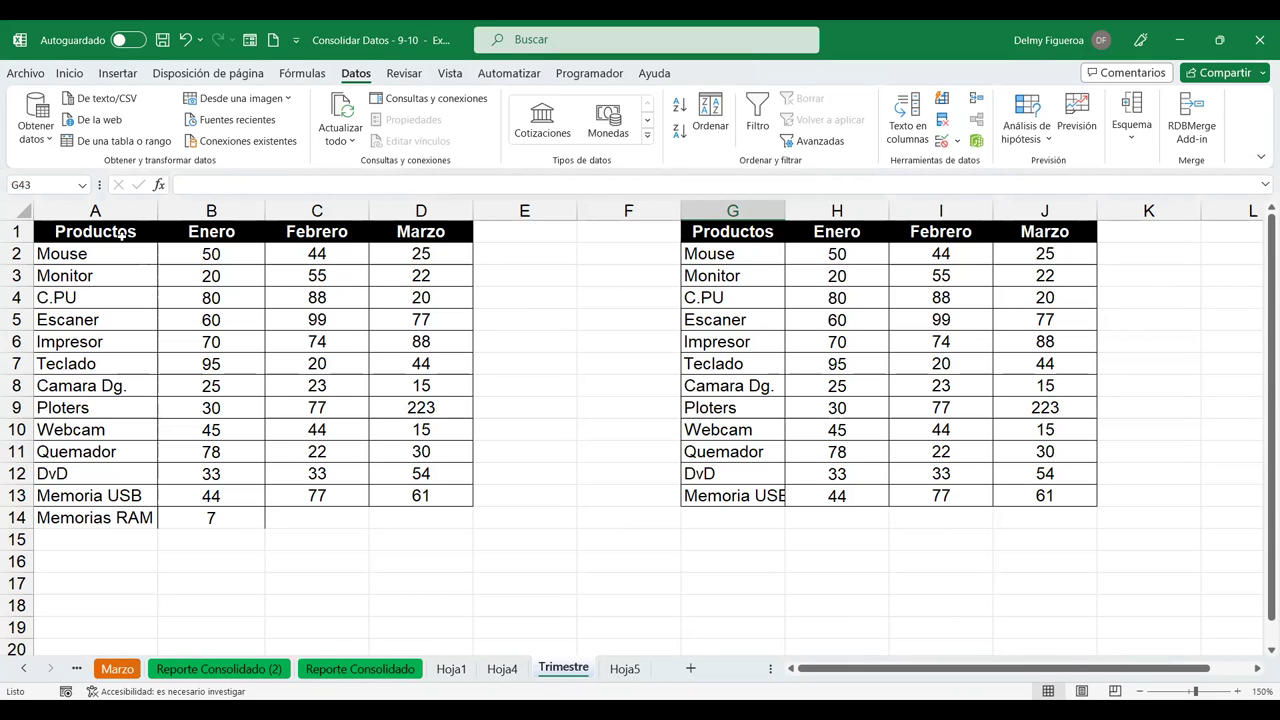
click(152, 237)
drag(153, 237, 439, 514)
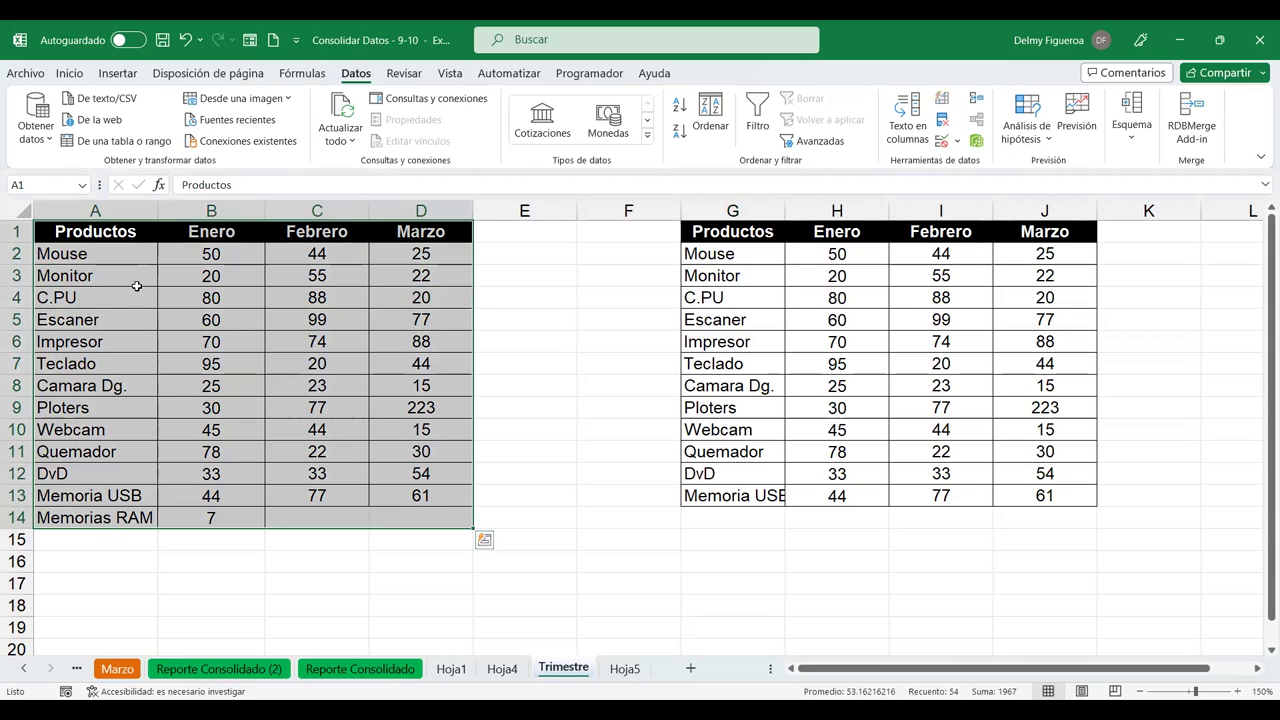
click(84, 187)
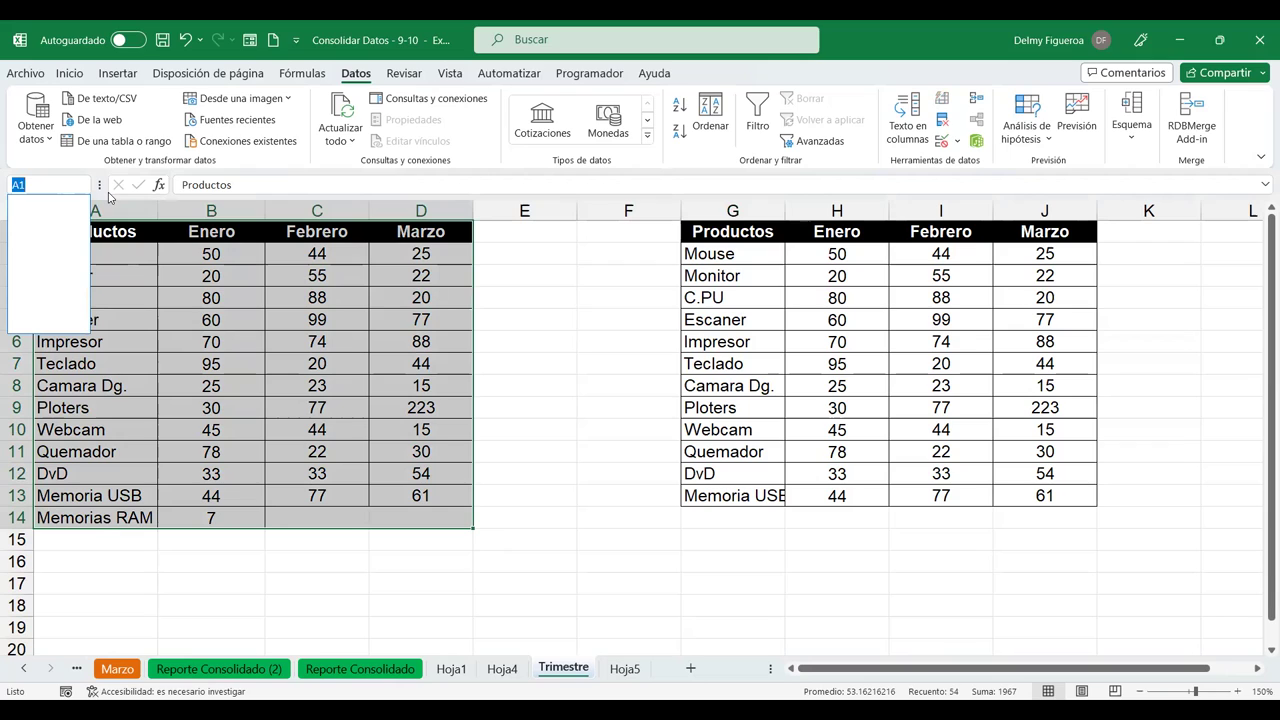
text(Tienda)
key(Return)
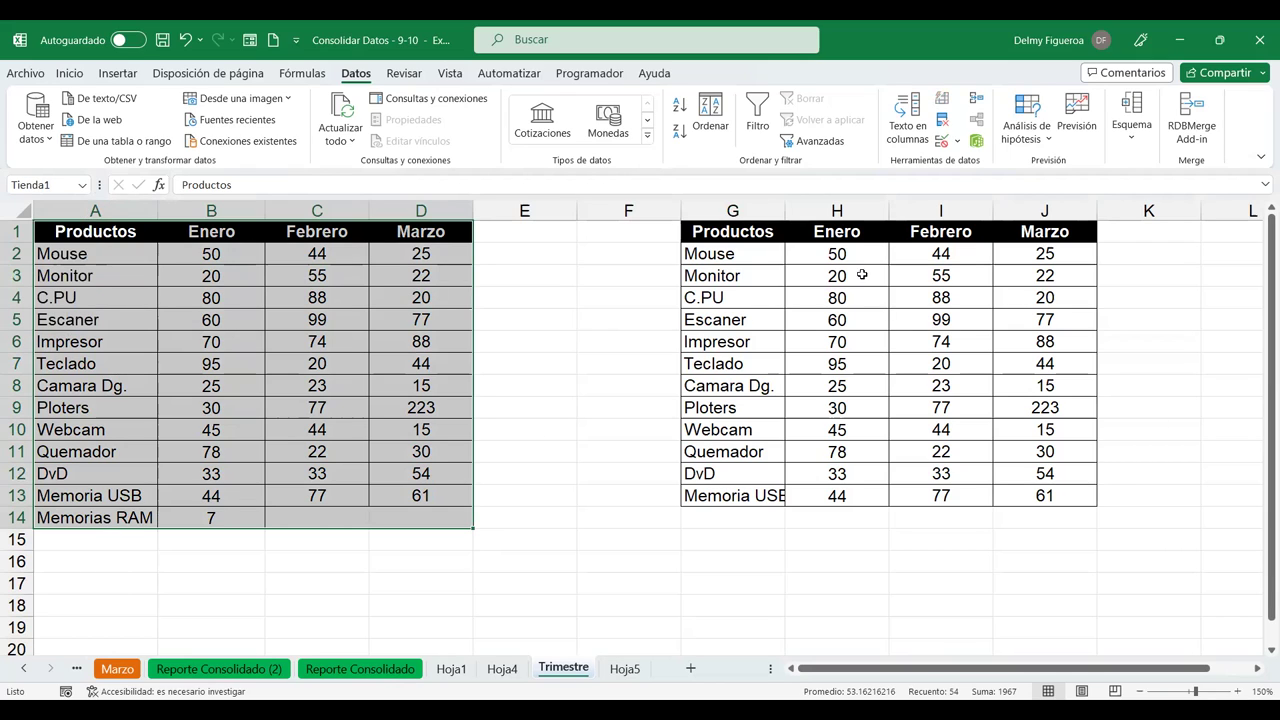
- Define the name Tienda2 for the second Trimestre table, range G1:J13
drag(747, 228, 1066, 500)
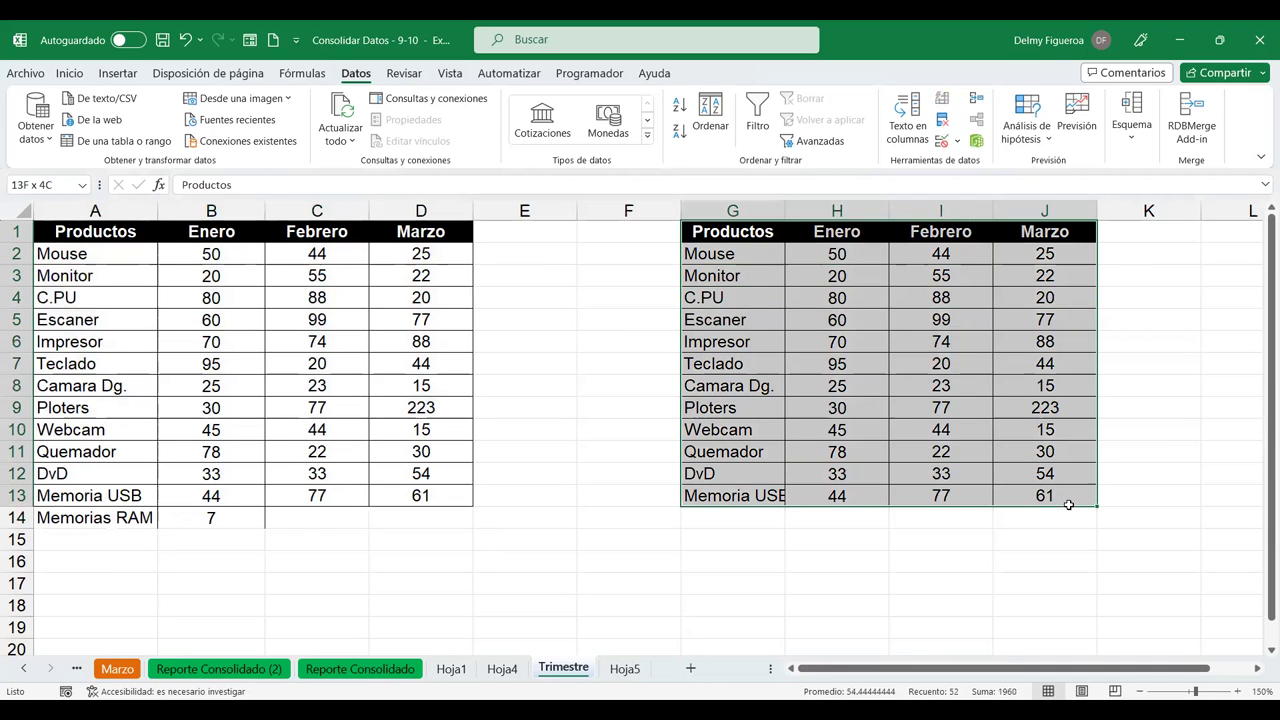
click(44, 185)
text(Teinda)
key(BackSpace)
key(BackSpace)
text(ienda2)
key(Return)
click(618, 572)
- Start a consolidation at cell A1 of Hoja5 and add the named range Tienda1 as a reference
click(624, 668)
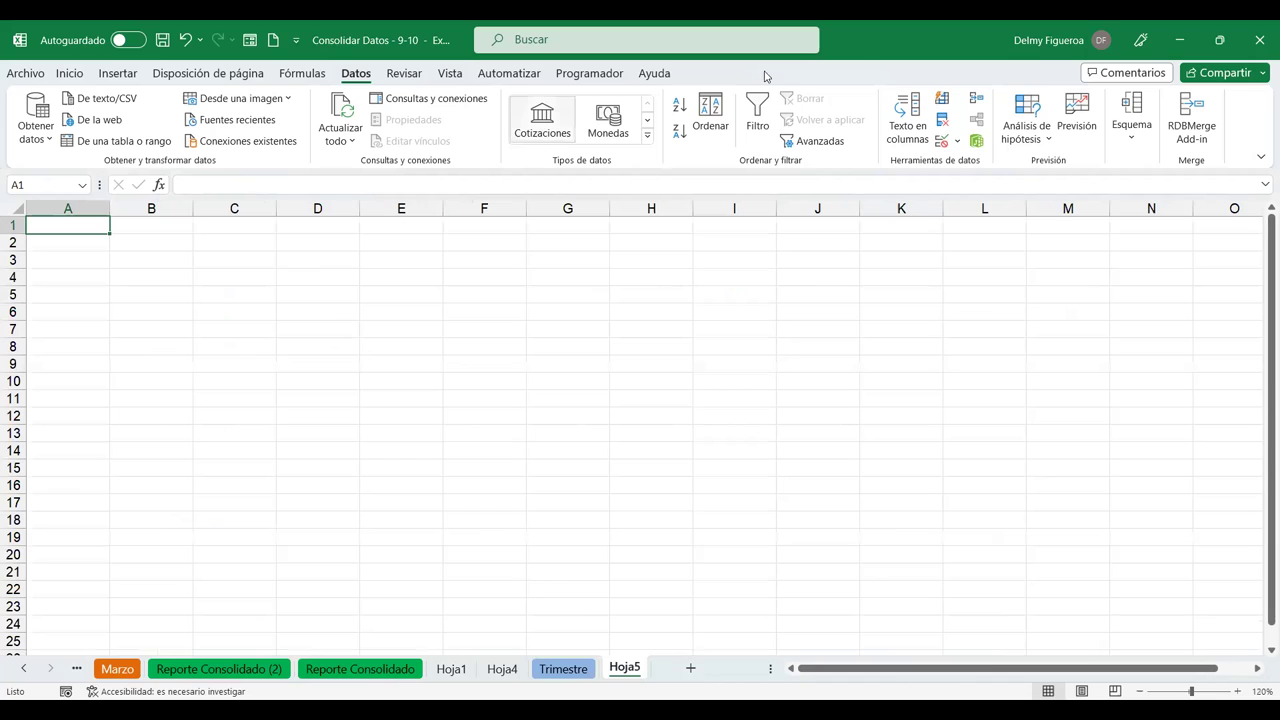
click(978, 101)
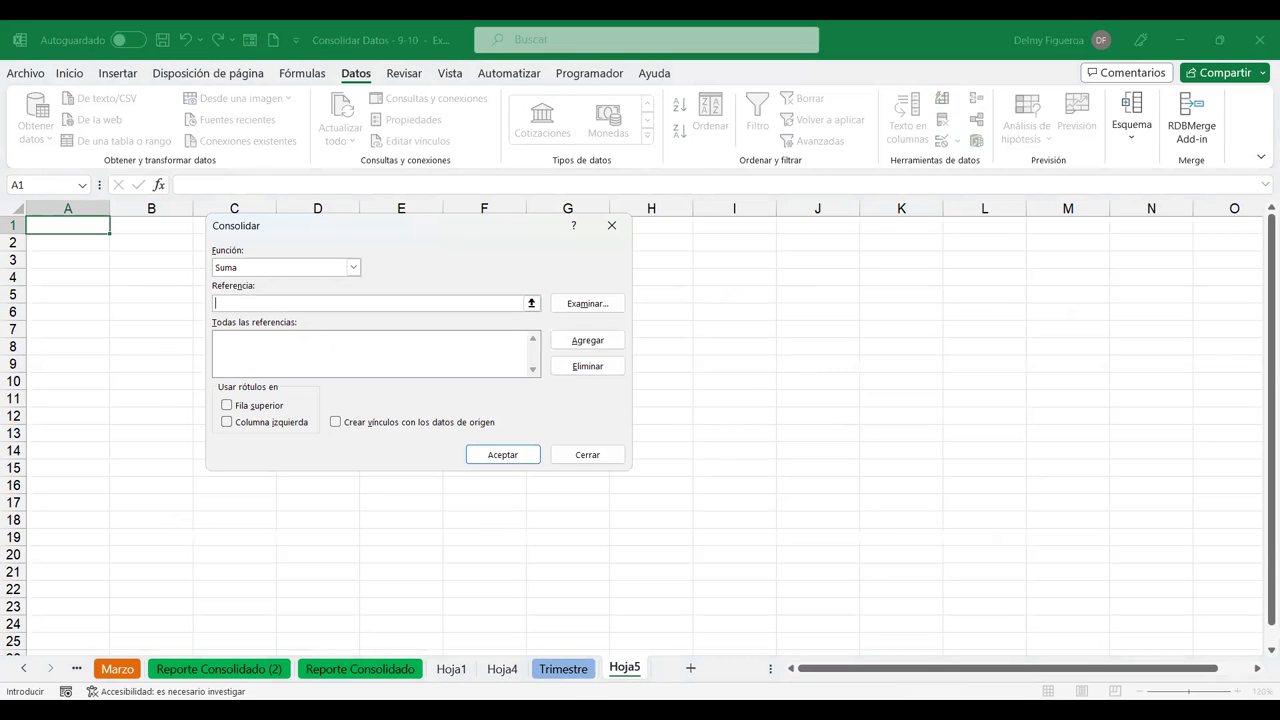
click(585, 678)
key(F3)
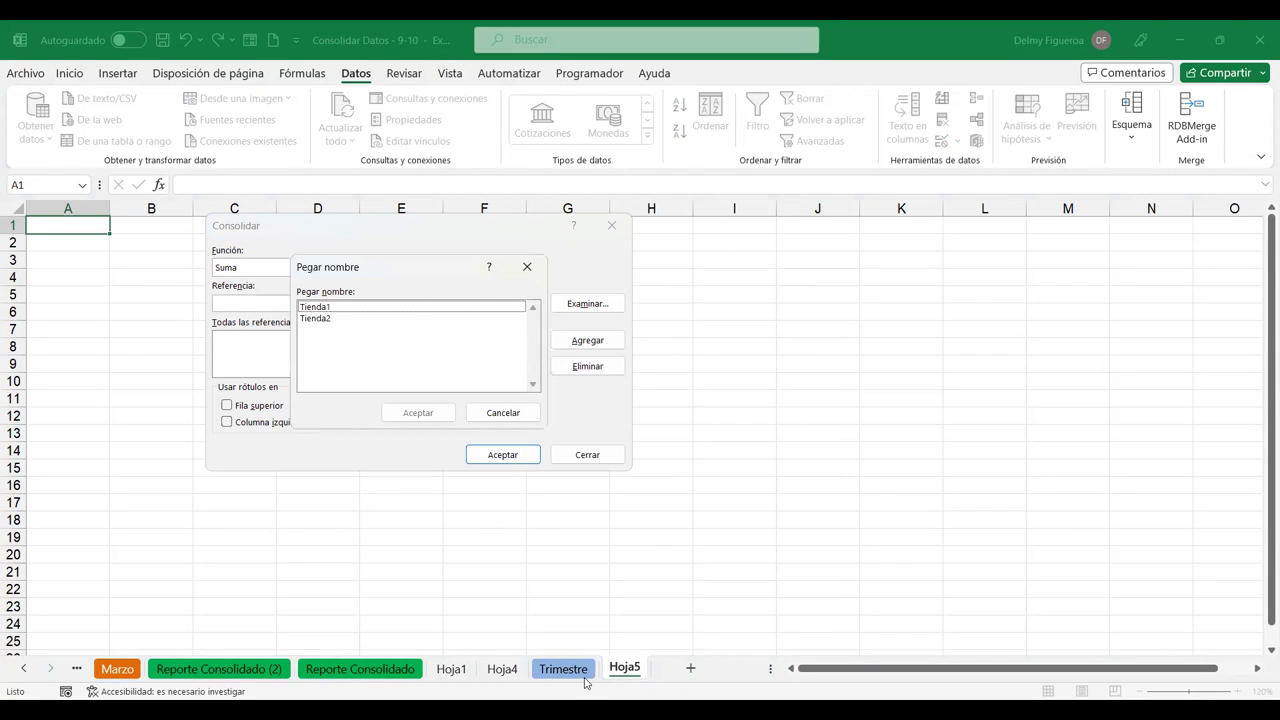
click(330, 308)
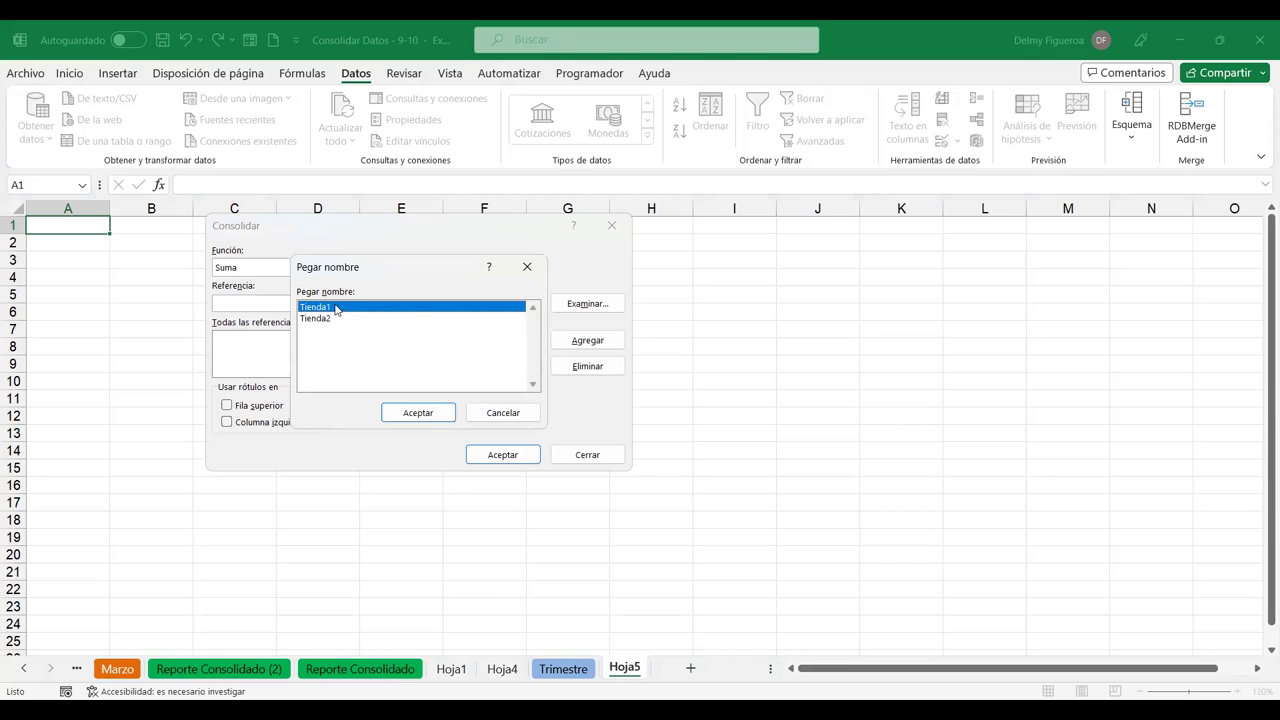
click(433, 413)
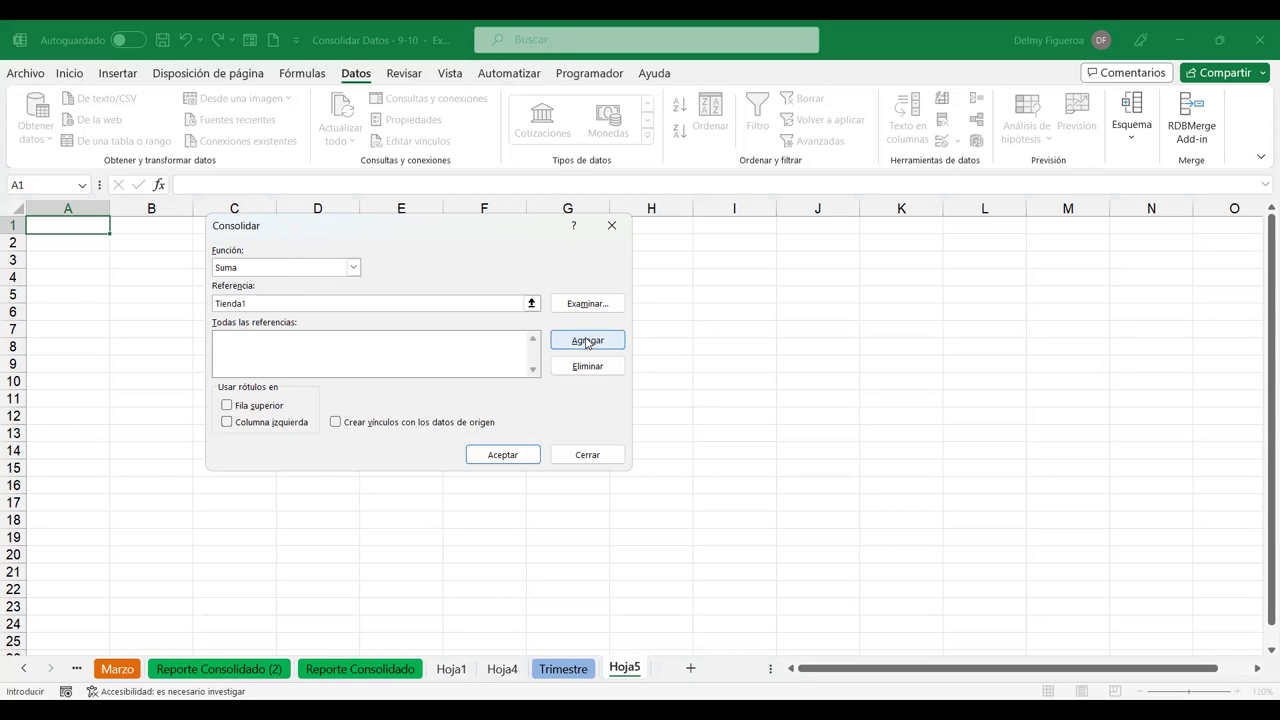
click(587, 341)
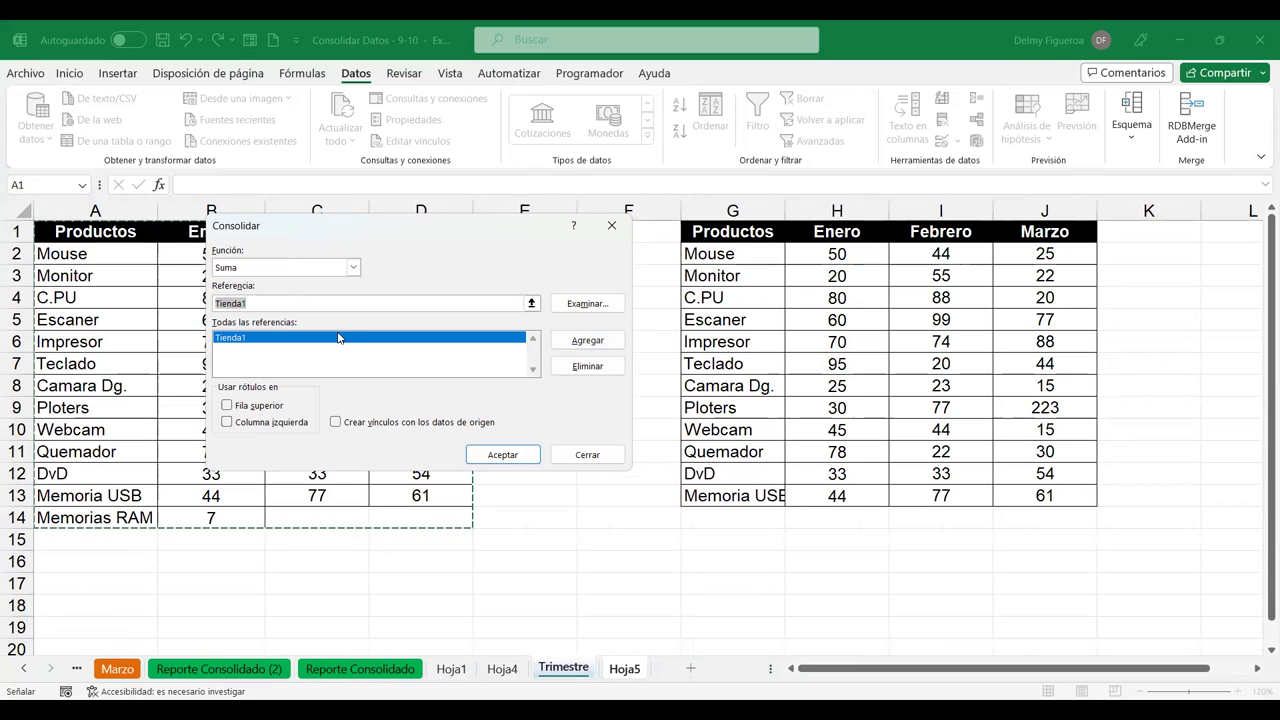
- Add the named range Tienda2 to the consolidation's reference list
key(F3)
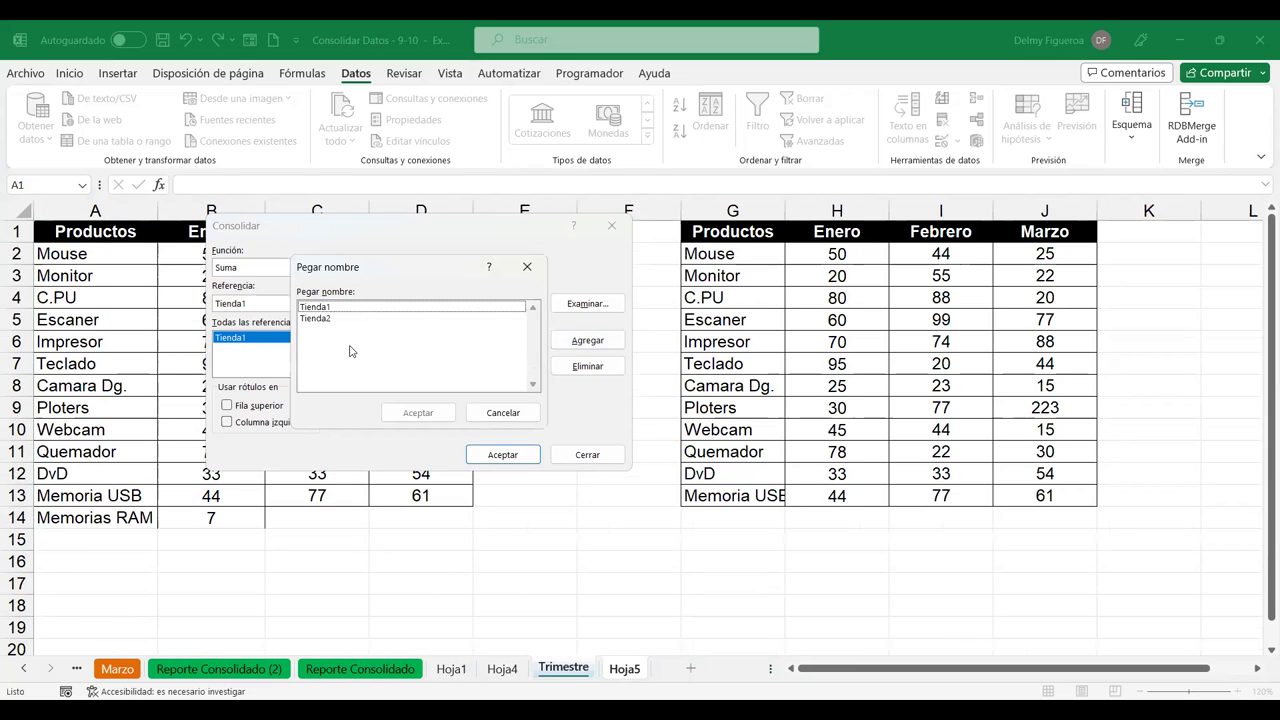
click(318, 320)
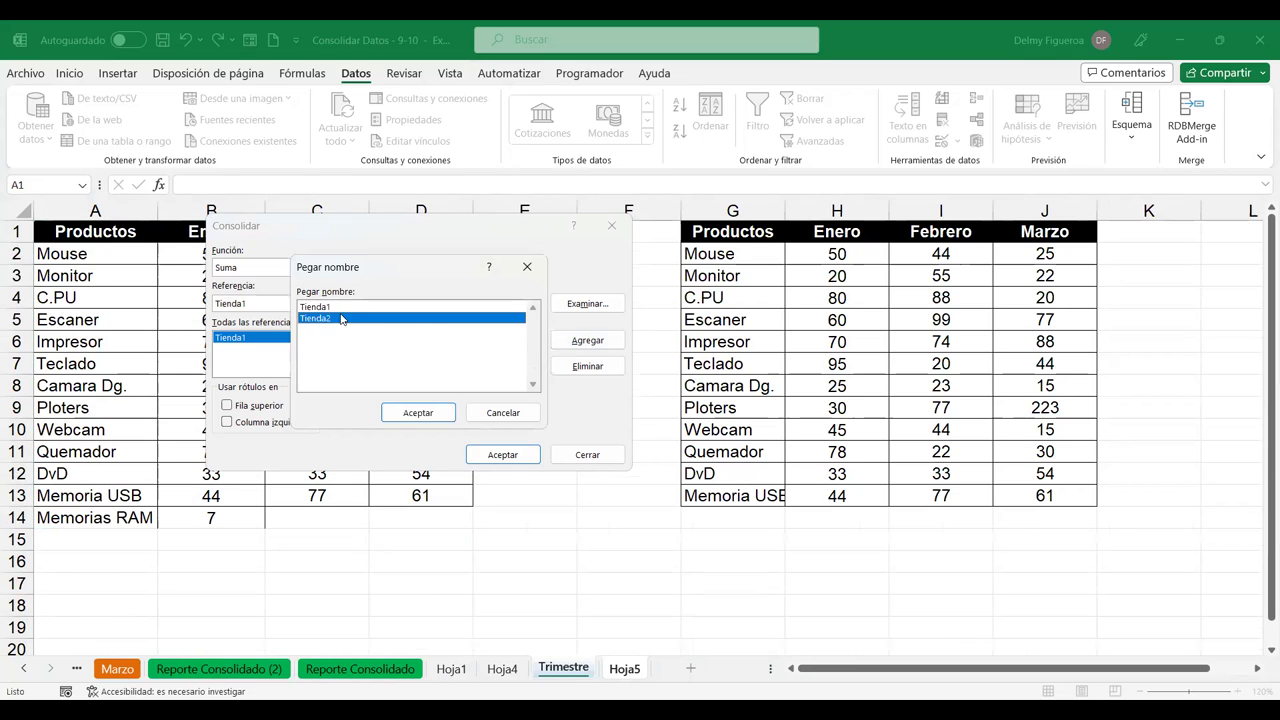
click(418, 413)
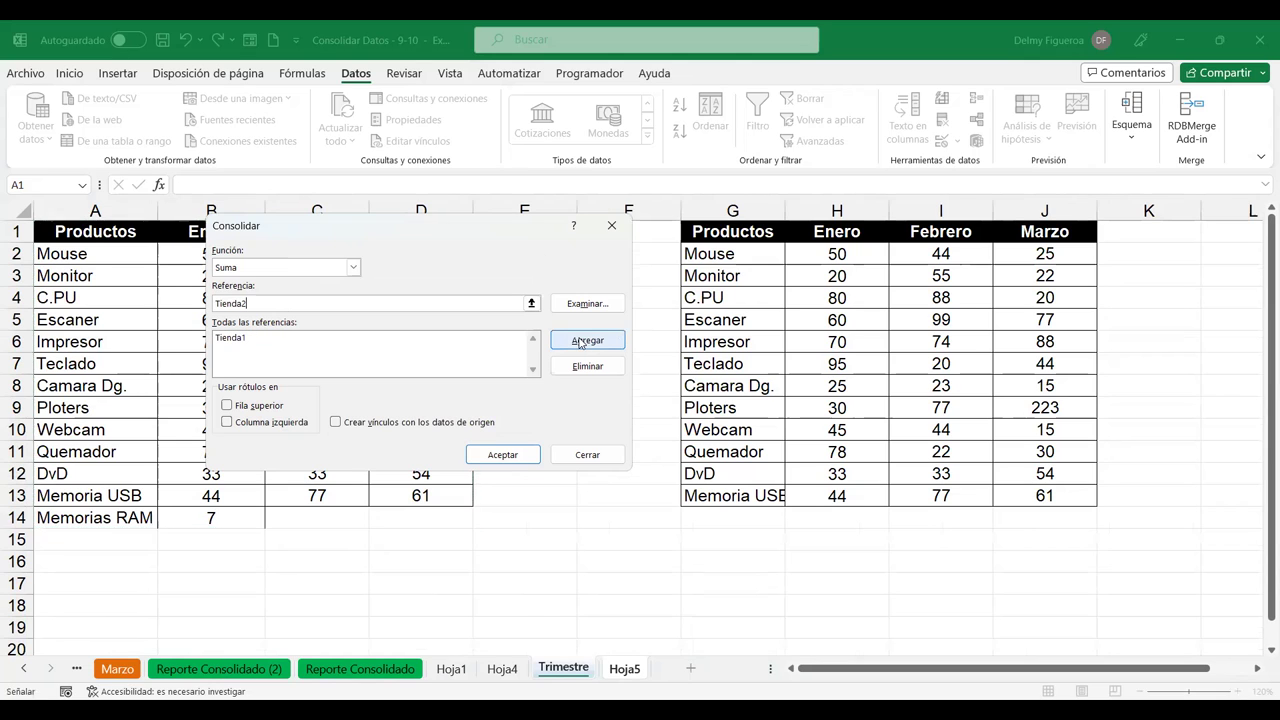
click(587, 340)
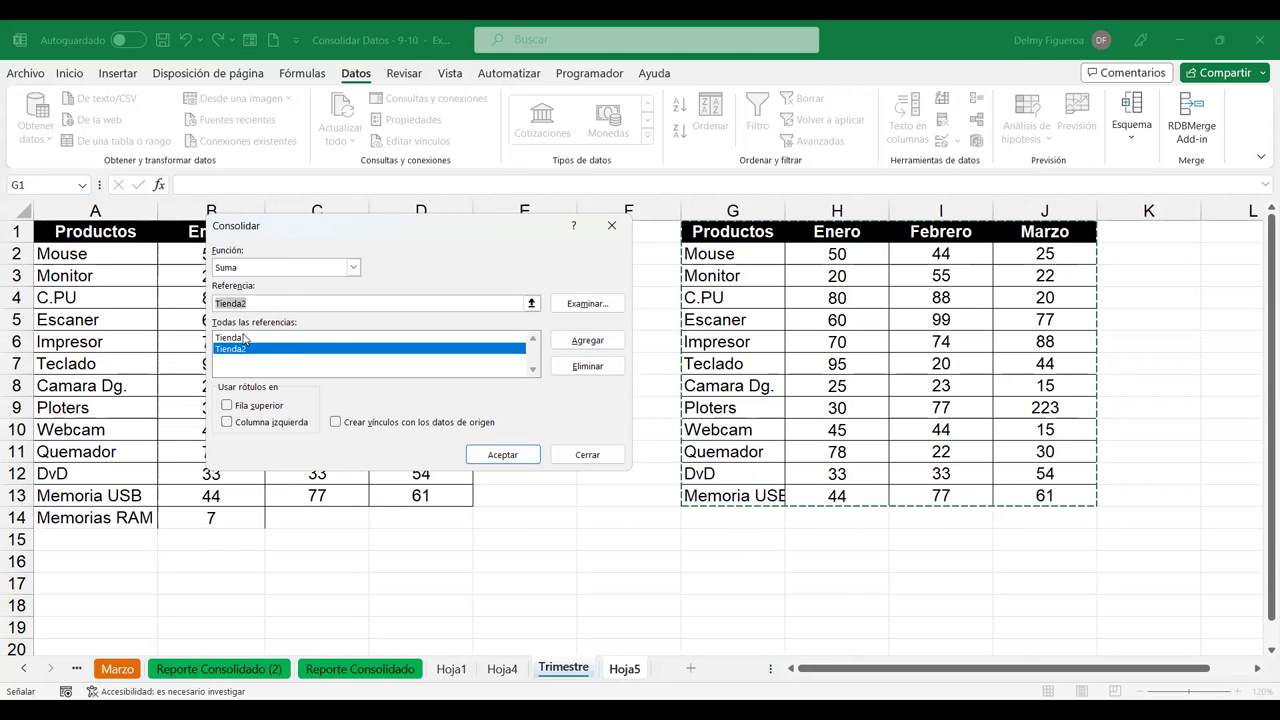
- Consolidate Tienda1 and Tienda2 using top-row and left-column labels, with links to the source data
click(226, 405)
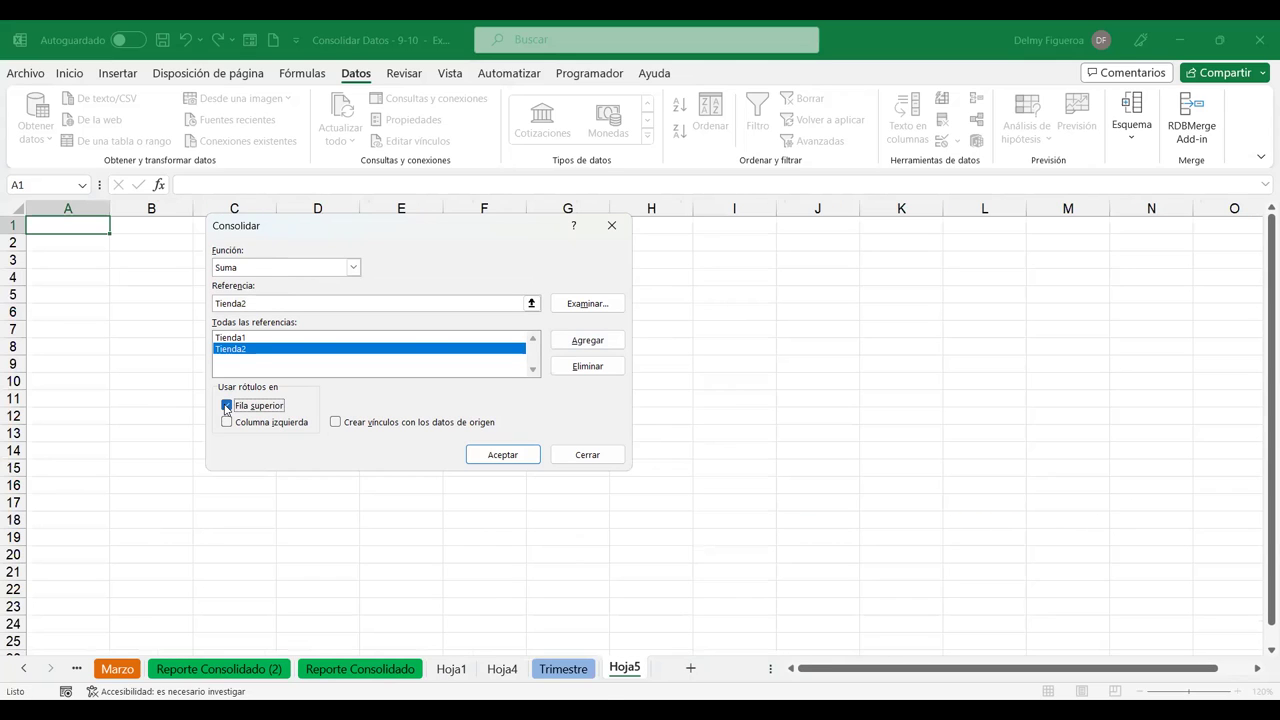
click(226, 422)
click(335, 422)
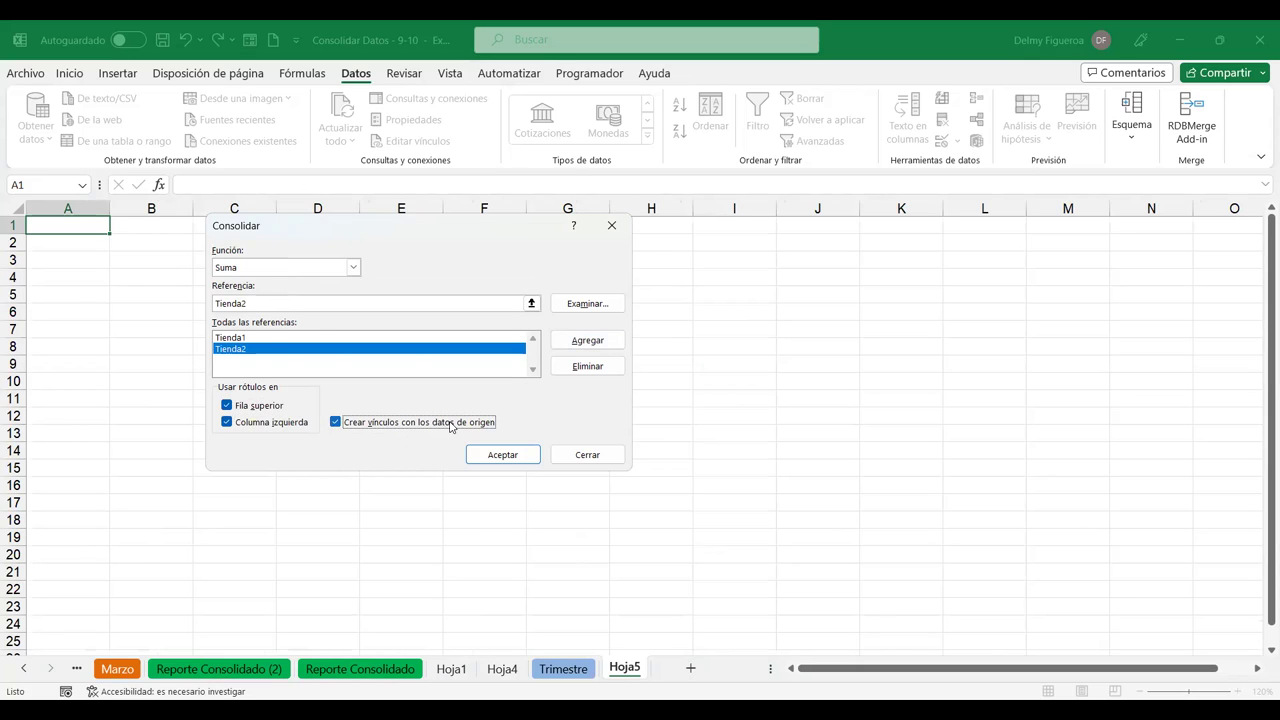
click(514, 456)
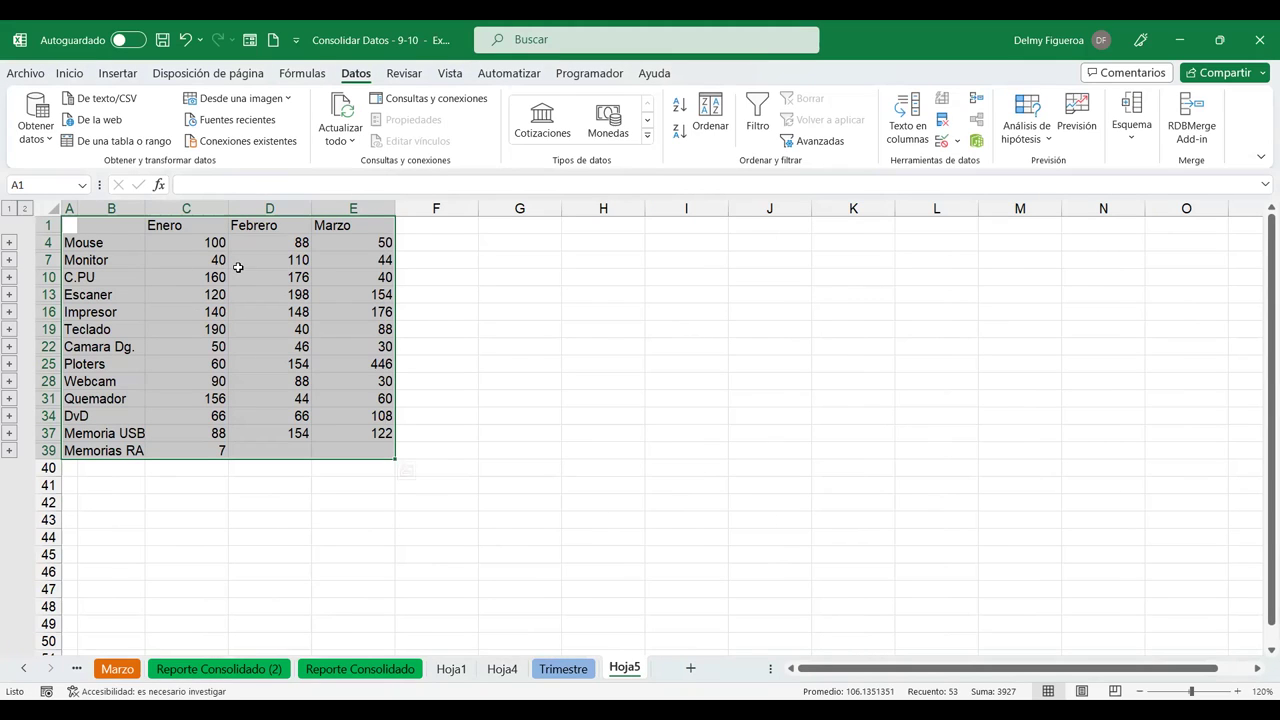
- Examine the Memorias RAM row of the Hoja5 consolidation and compare it with the source tables on the Trimestre sheet
click(205, 450)
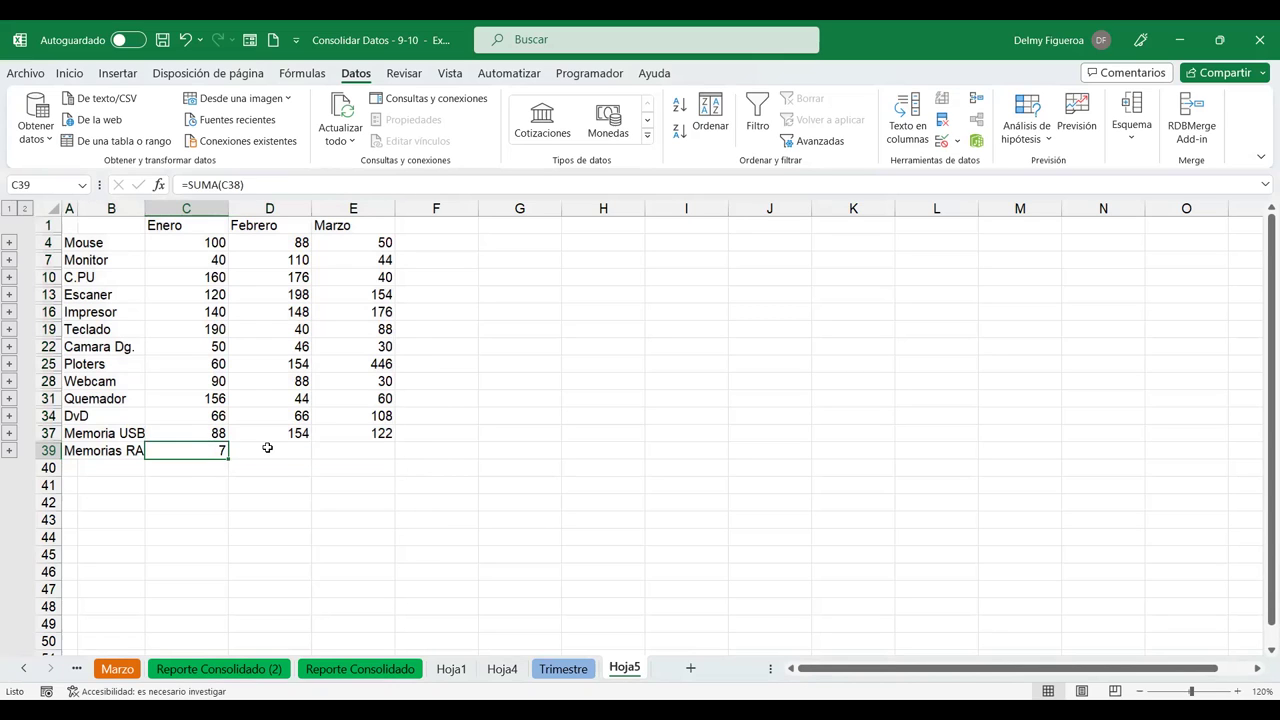
click(266, 450)
click(382, 450)
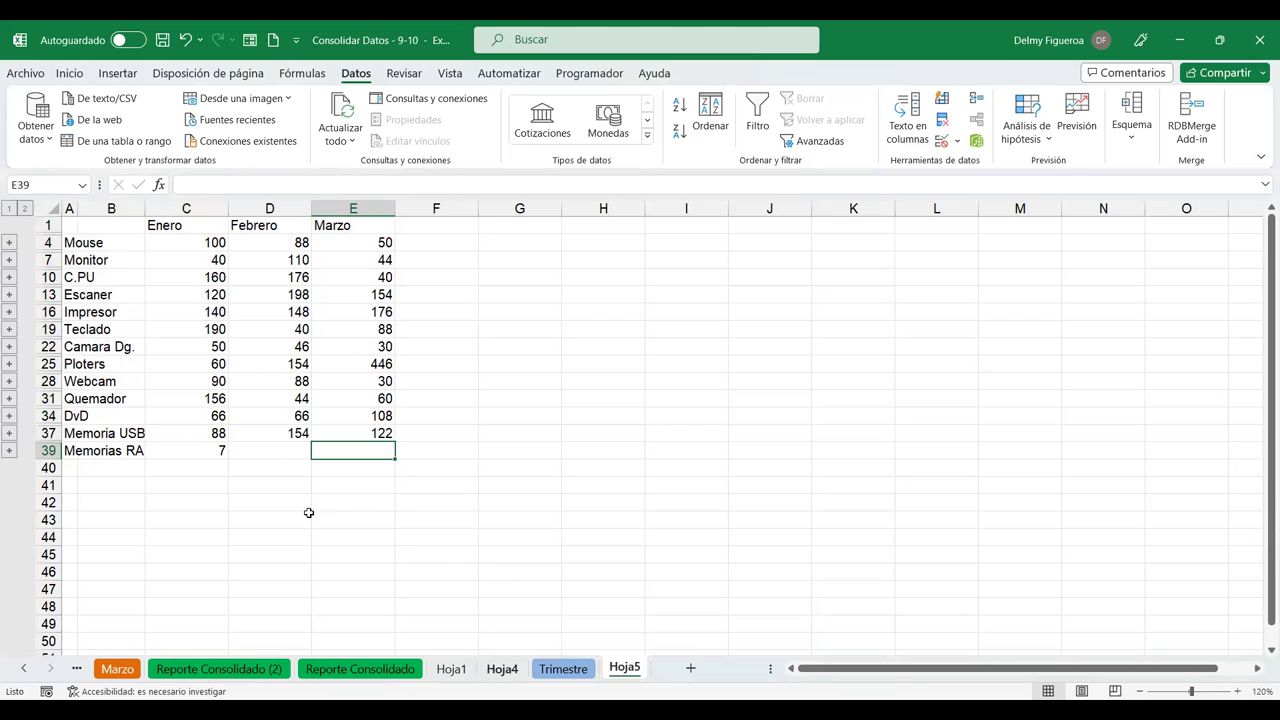
click(113, 452)
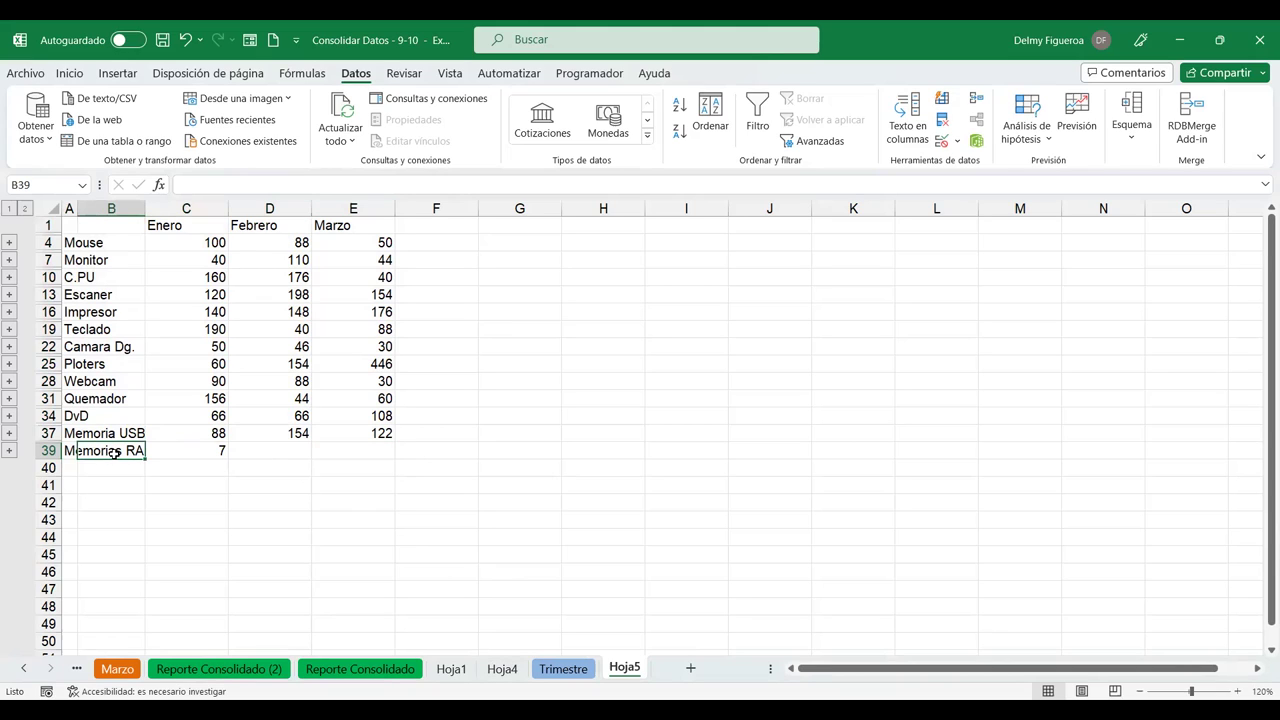
click(68, 449)
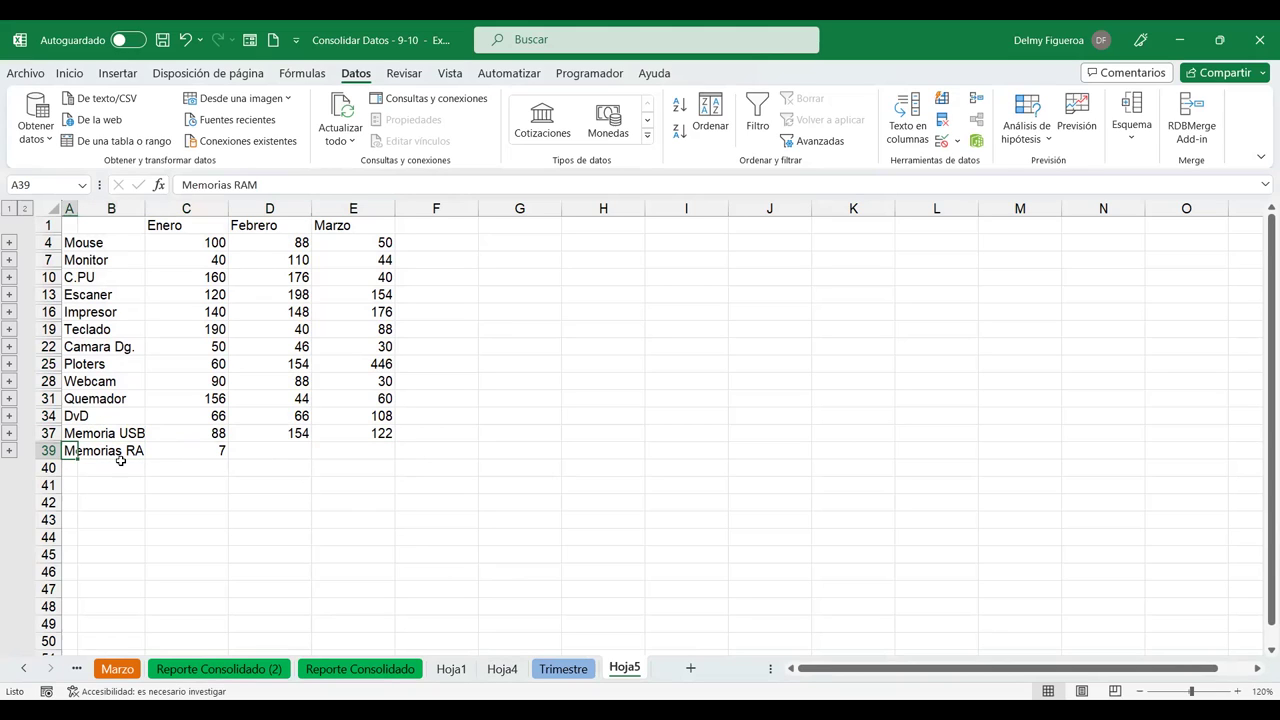
click(560, 669)
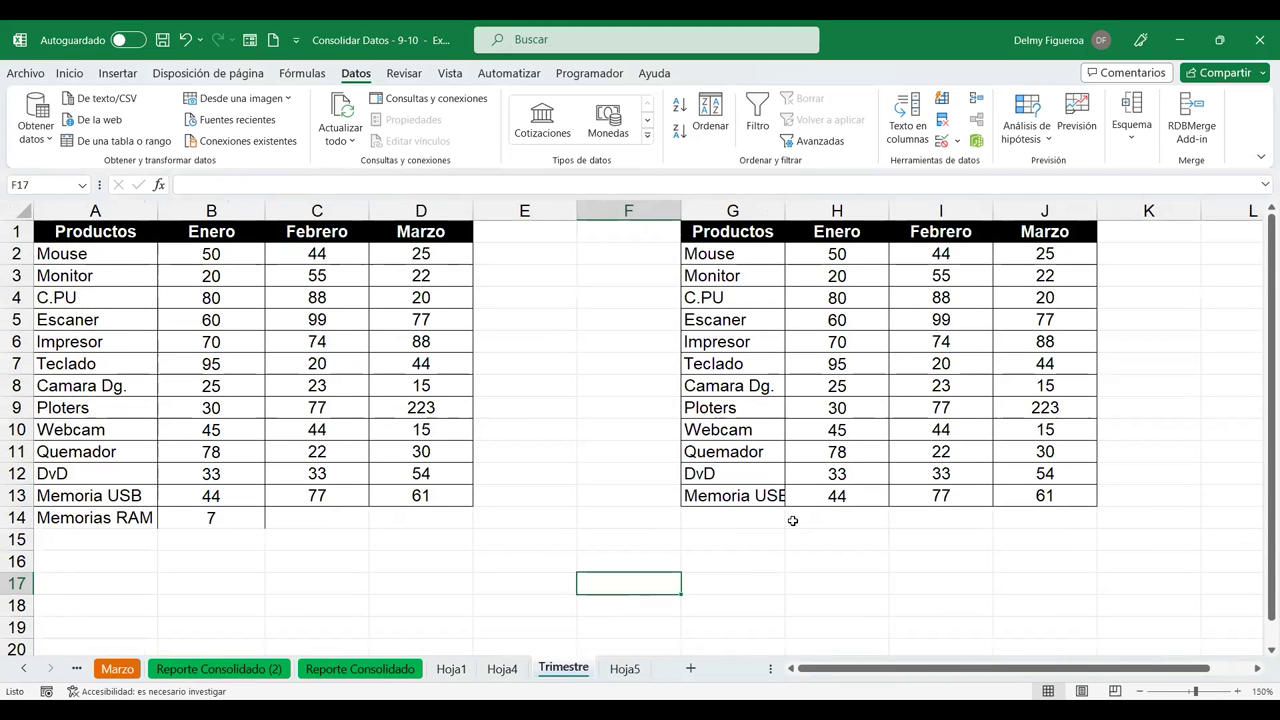
click(624, 669)
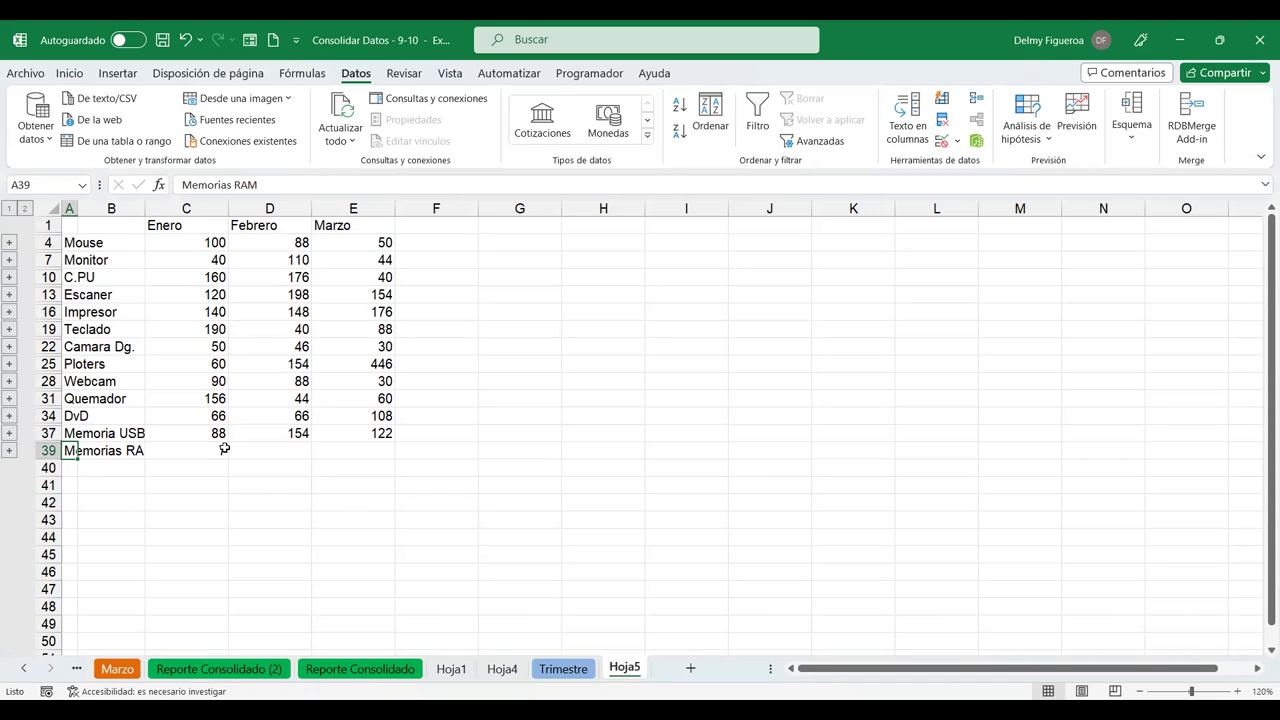
click(268, 264)
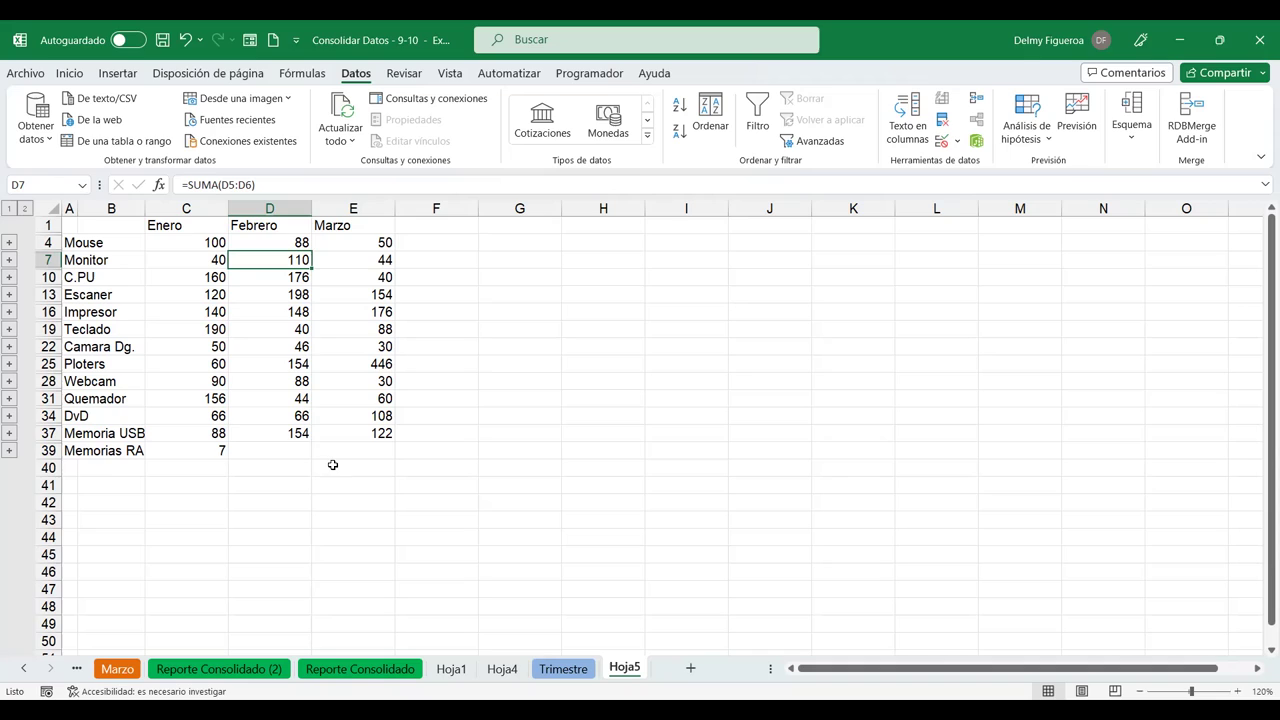
click(340, 450)
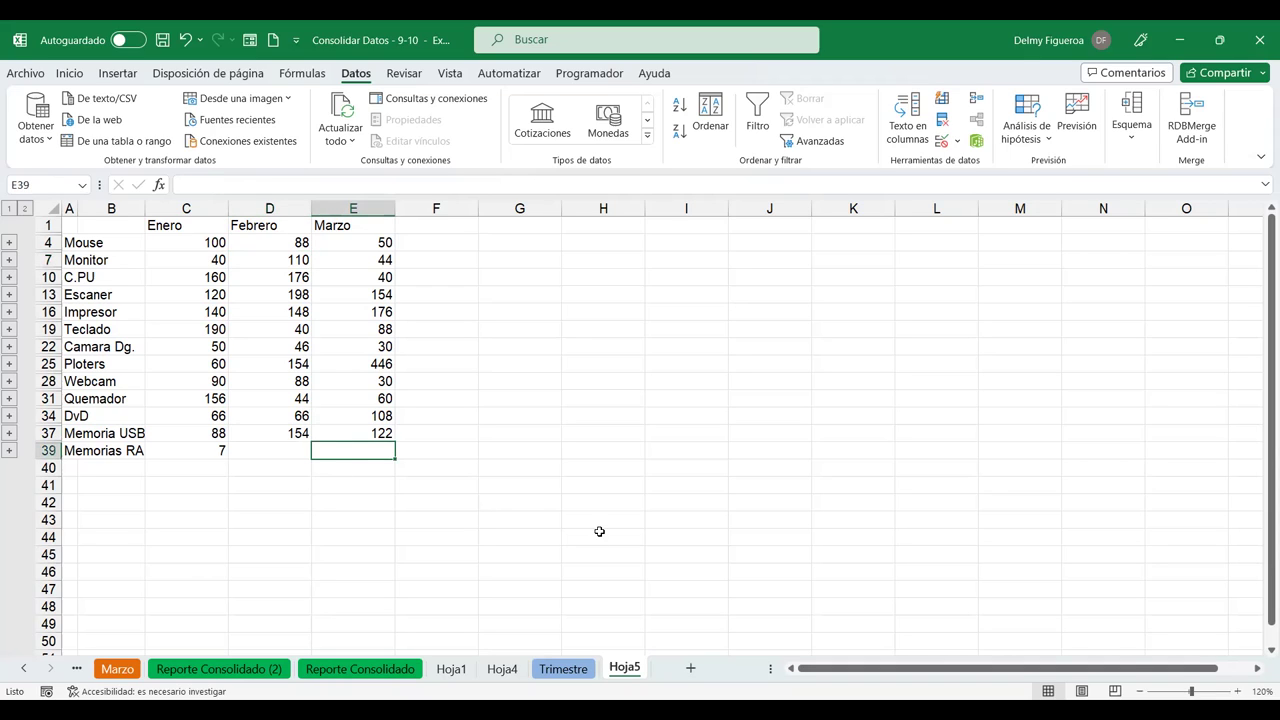
- Copy the Quemador row of the second Trimestre table, G11:J11, into row 14 directly below that table
click(566, 671)
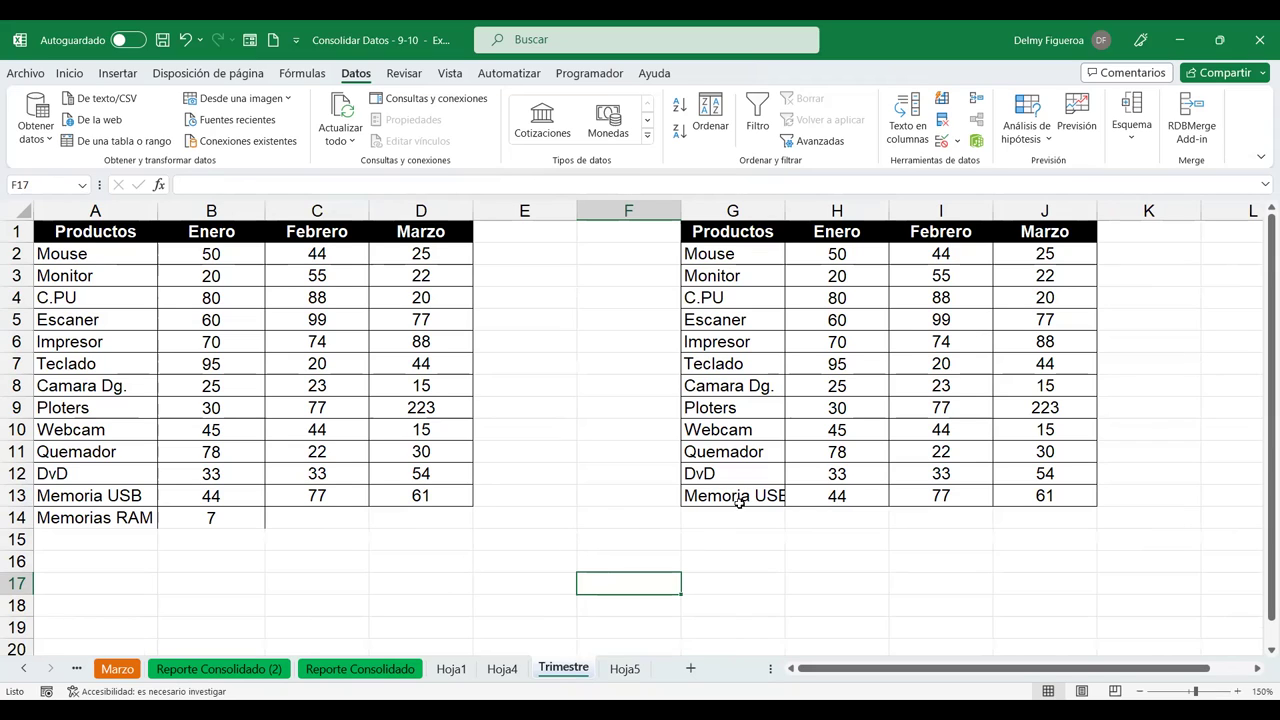
click(735, 451)
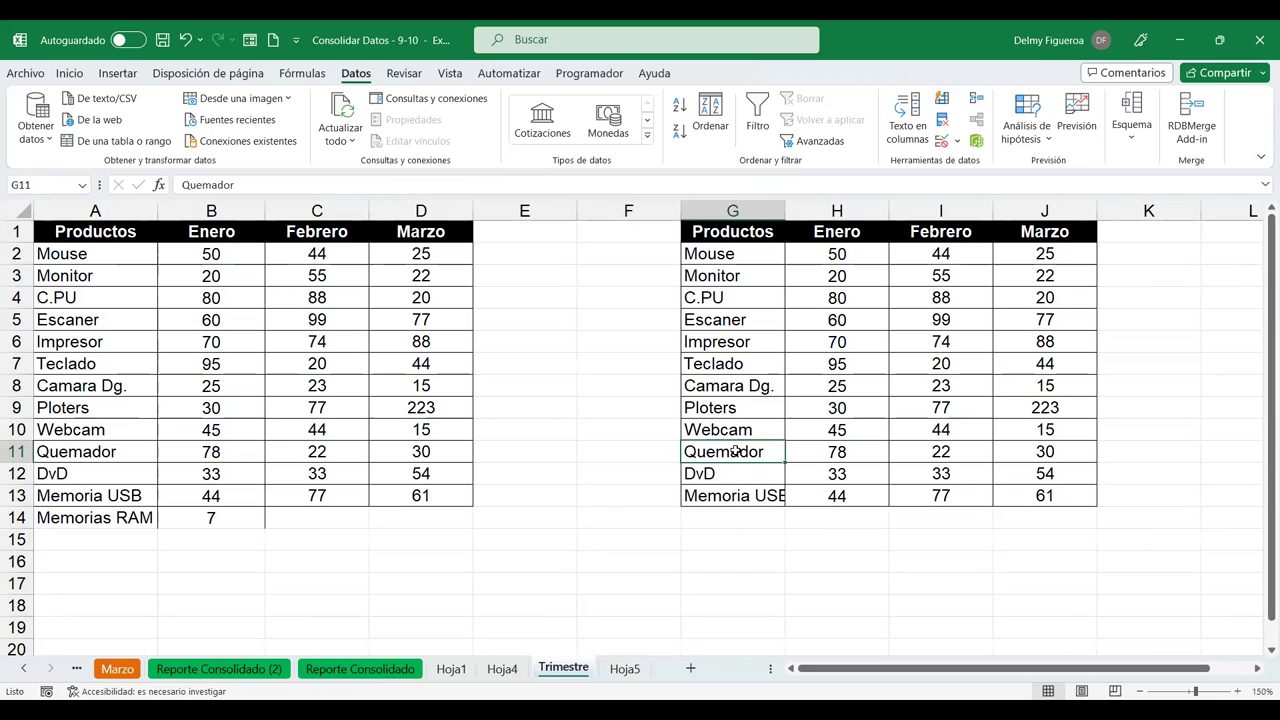
drag(756, 452, 1018, 452)
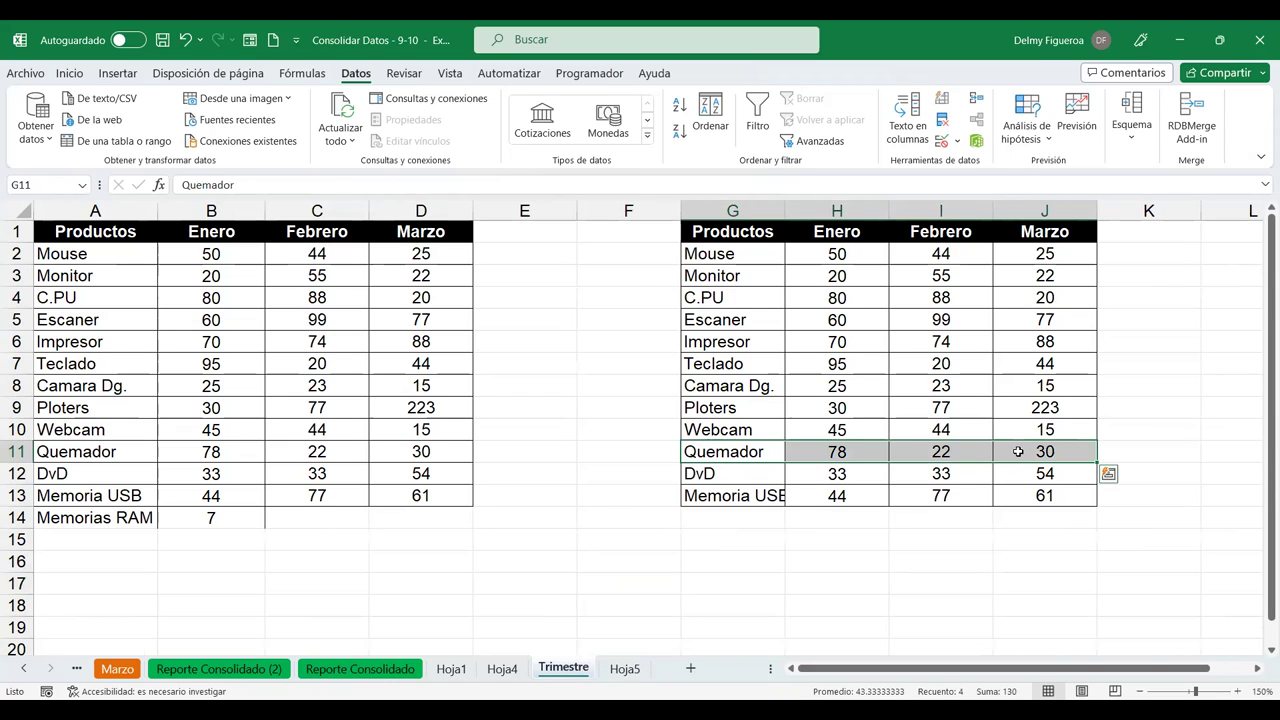
key(ctrl+c)
click(752, 515)
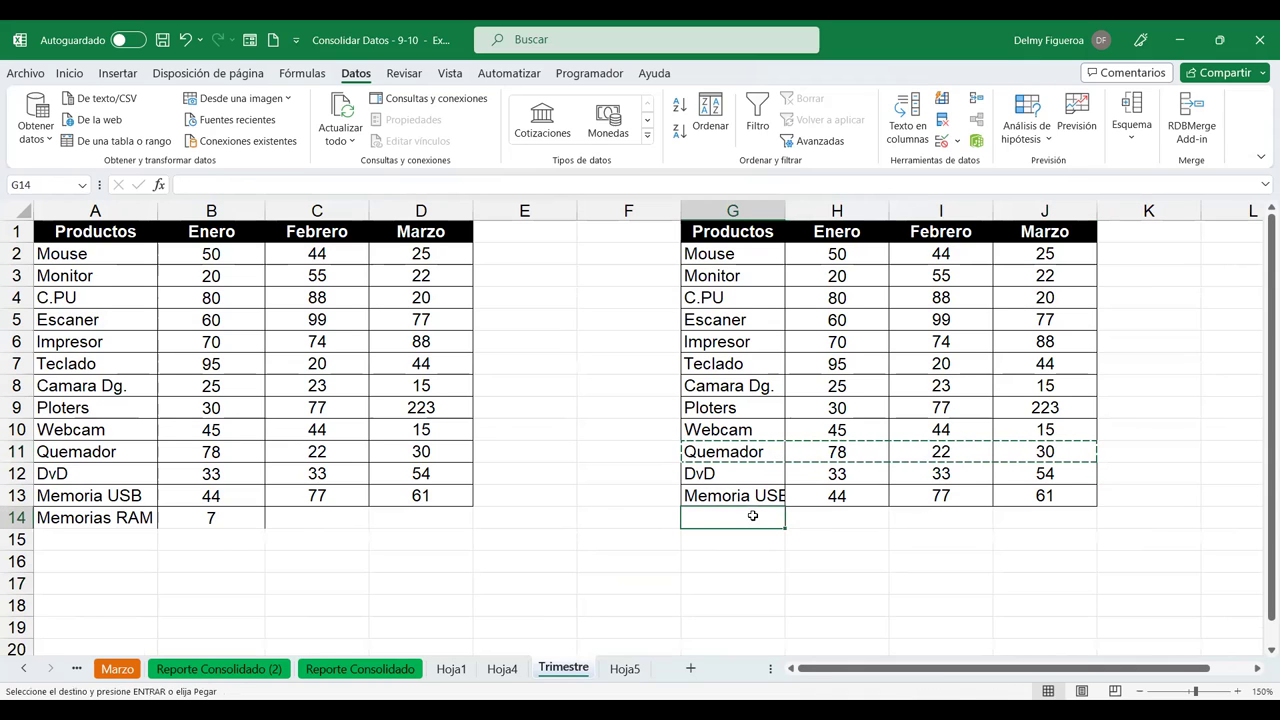
key(ctrl+v)
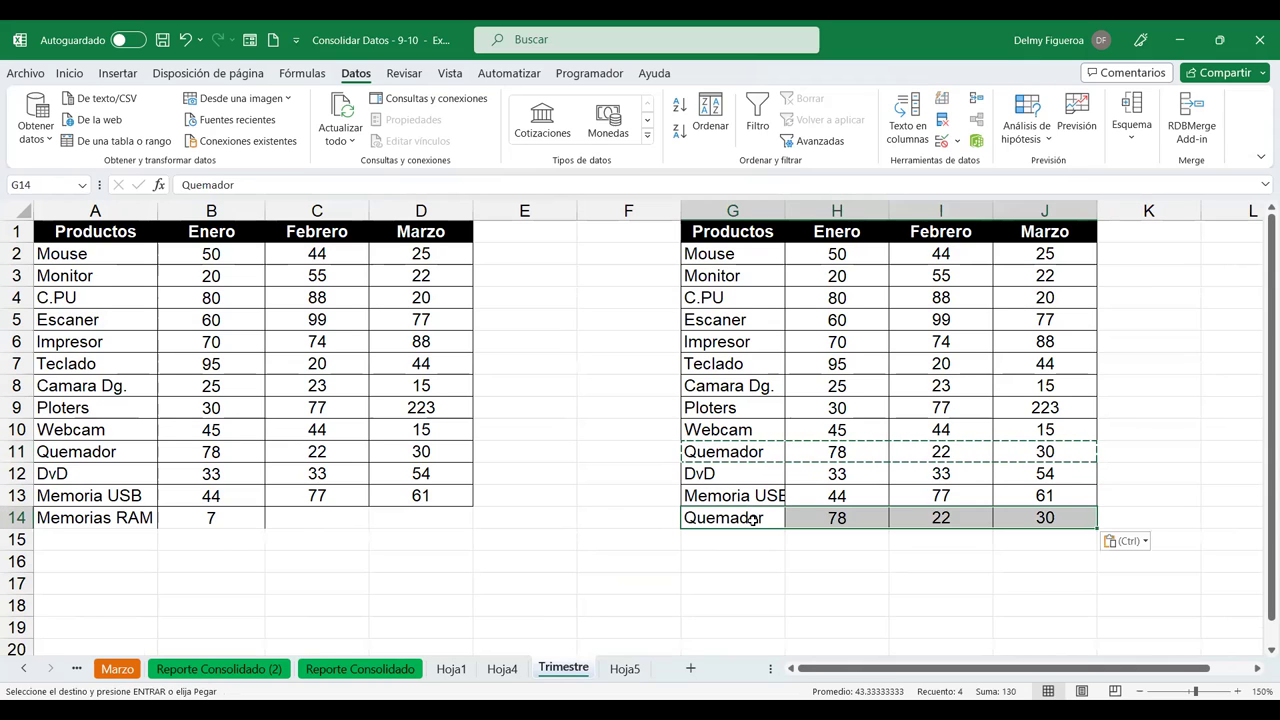
- Replace the product name in cell G11 with Memorias RAM and autofit the width of column G
click(757, 452)
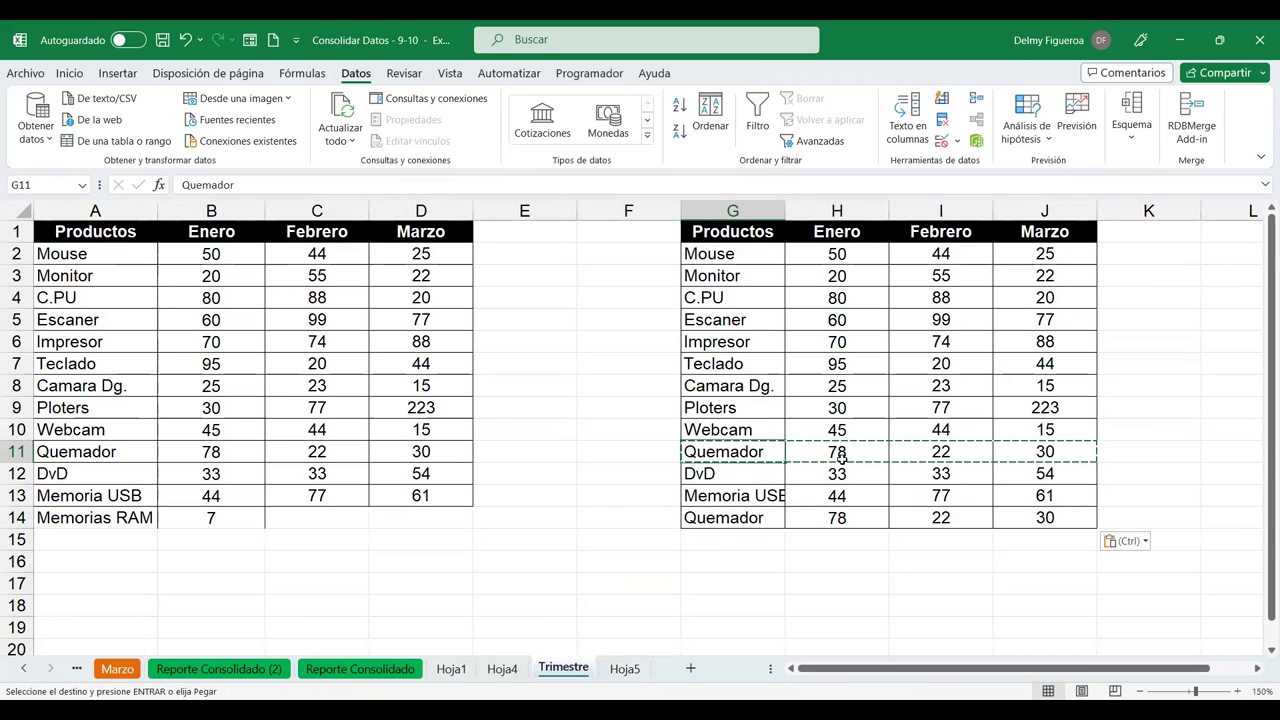
text(Memorias RAM)
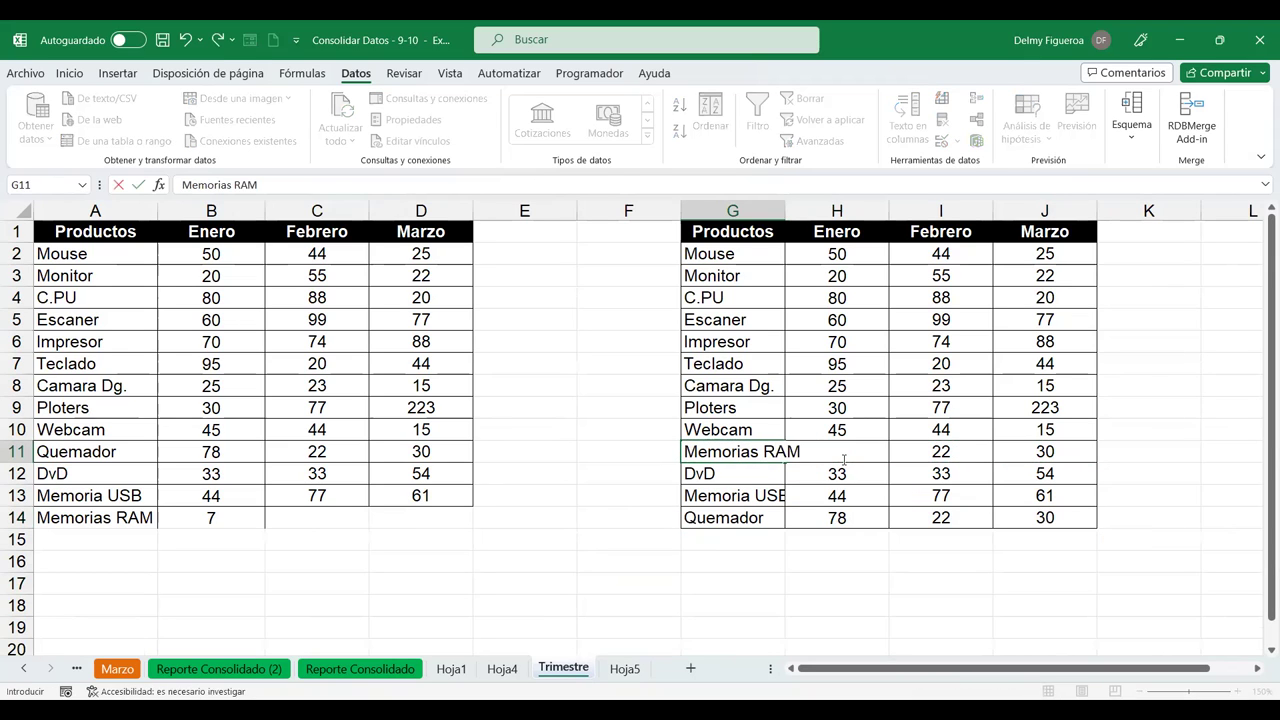
key(Return)
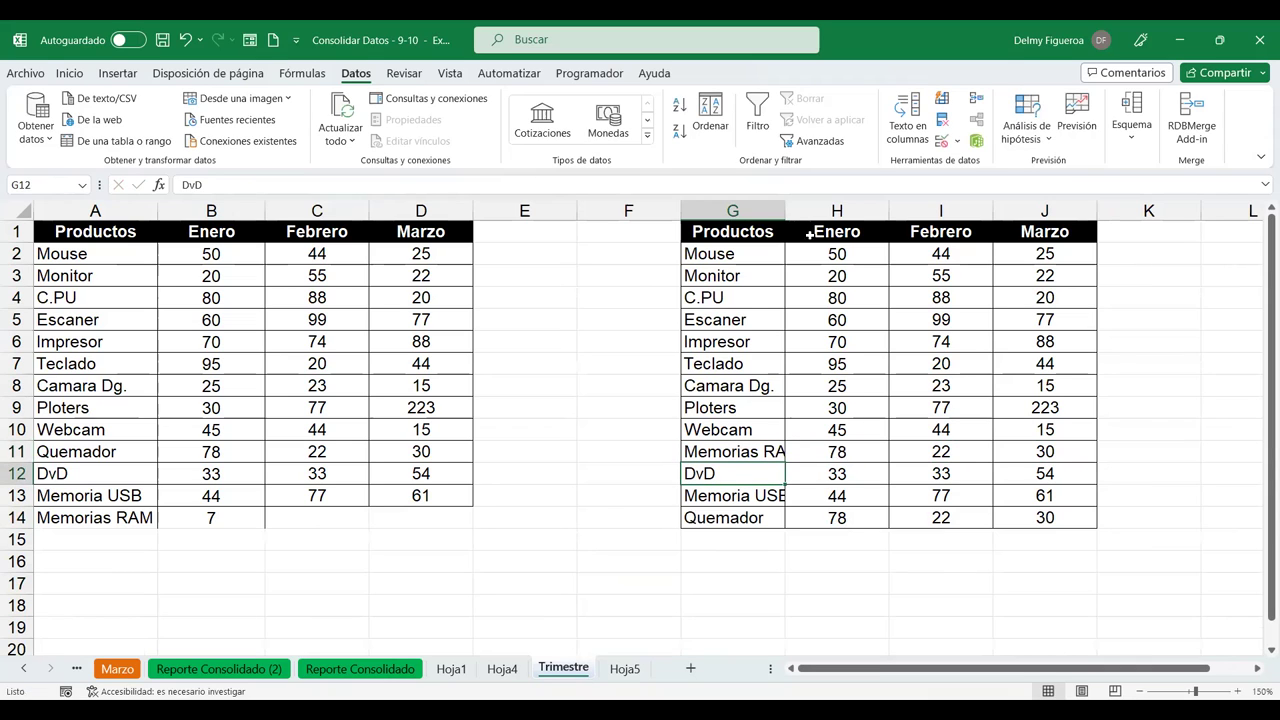
double_click(787, 212)
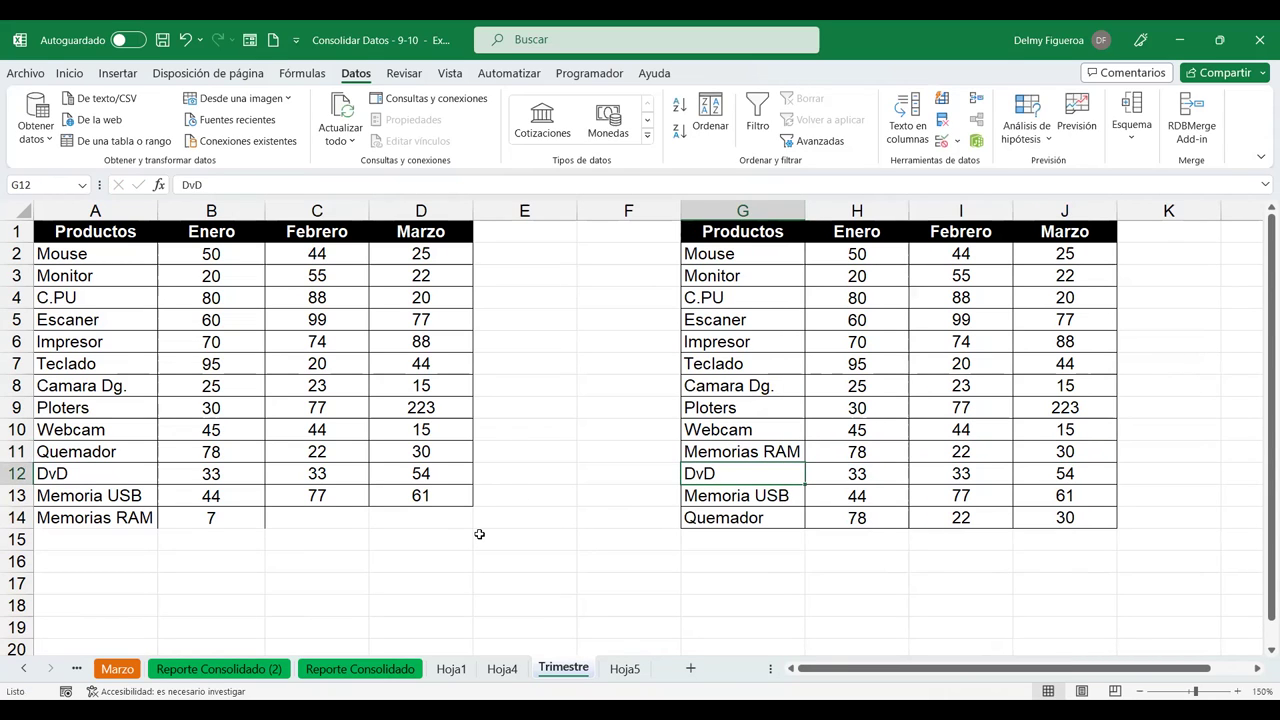
- Compare the product order in A2:A14 and G2:G14, checking where Quemador and Memorias RAM stand
drag(100, 253, 160, 519)
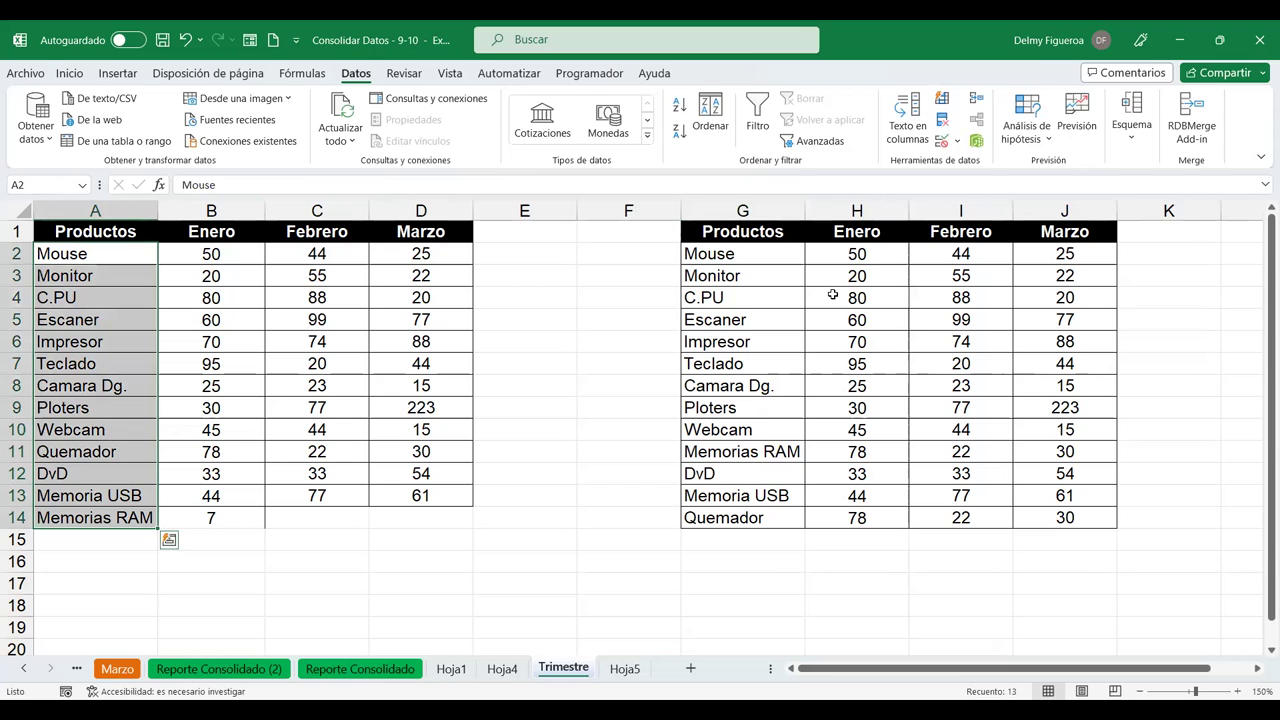
drag(756, 252, 760, 512)
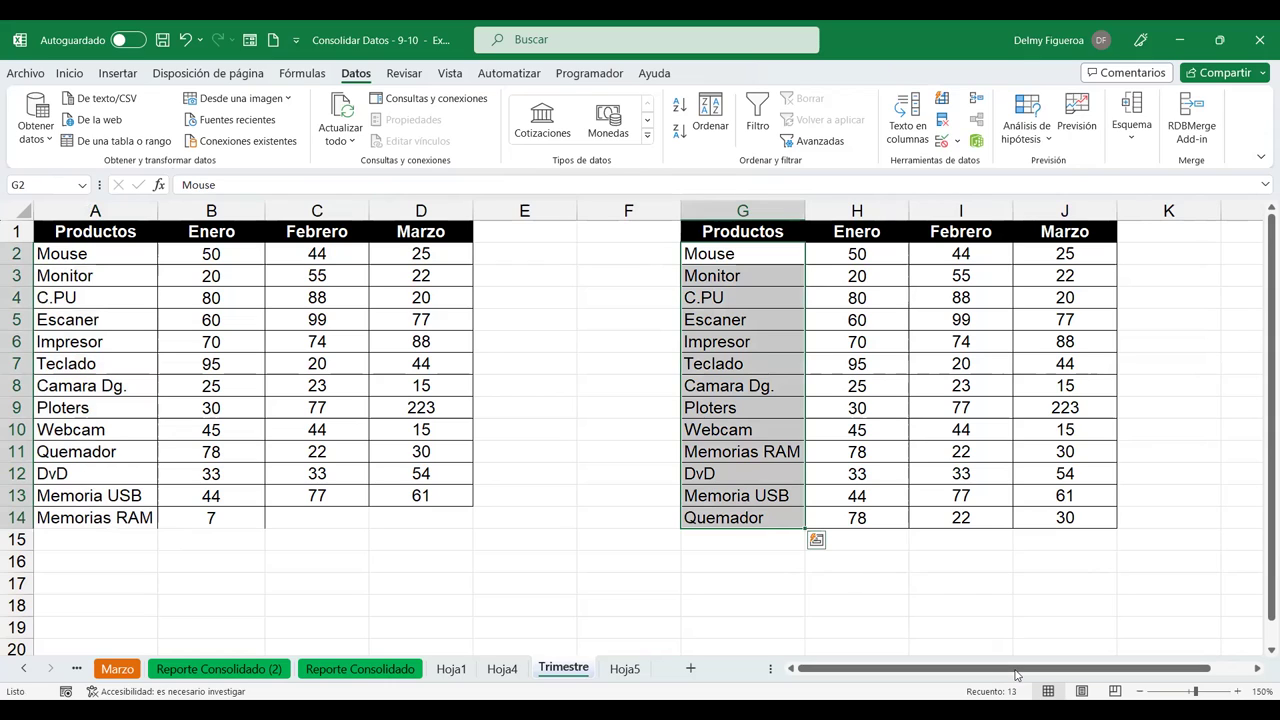
click(716, 518)
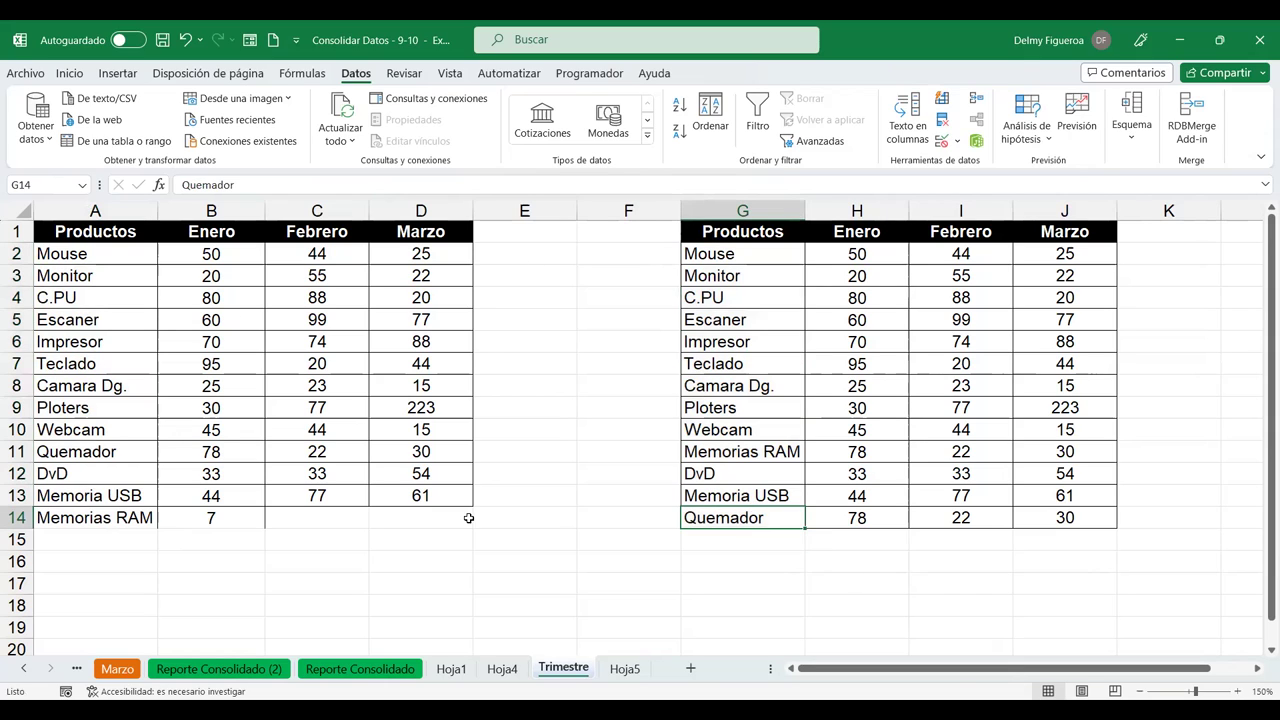
click(750, 452)
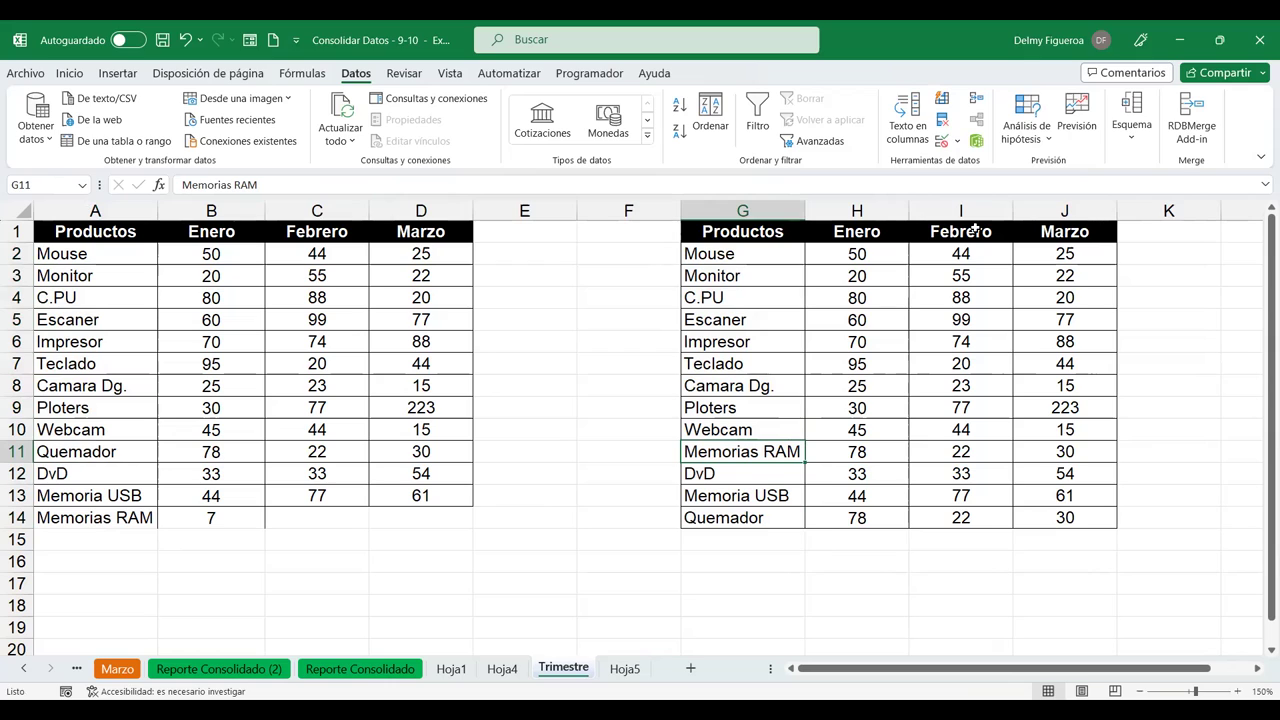
- Swap the Febrero and Marzo columns of the second Trimestre table so the months run Enero, Marzo, Febrero
drag(1080, 230, 1095, 526)
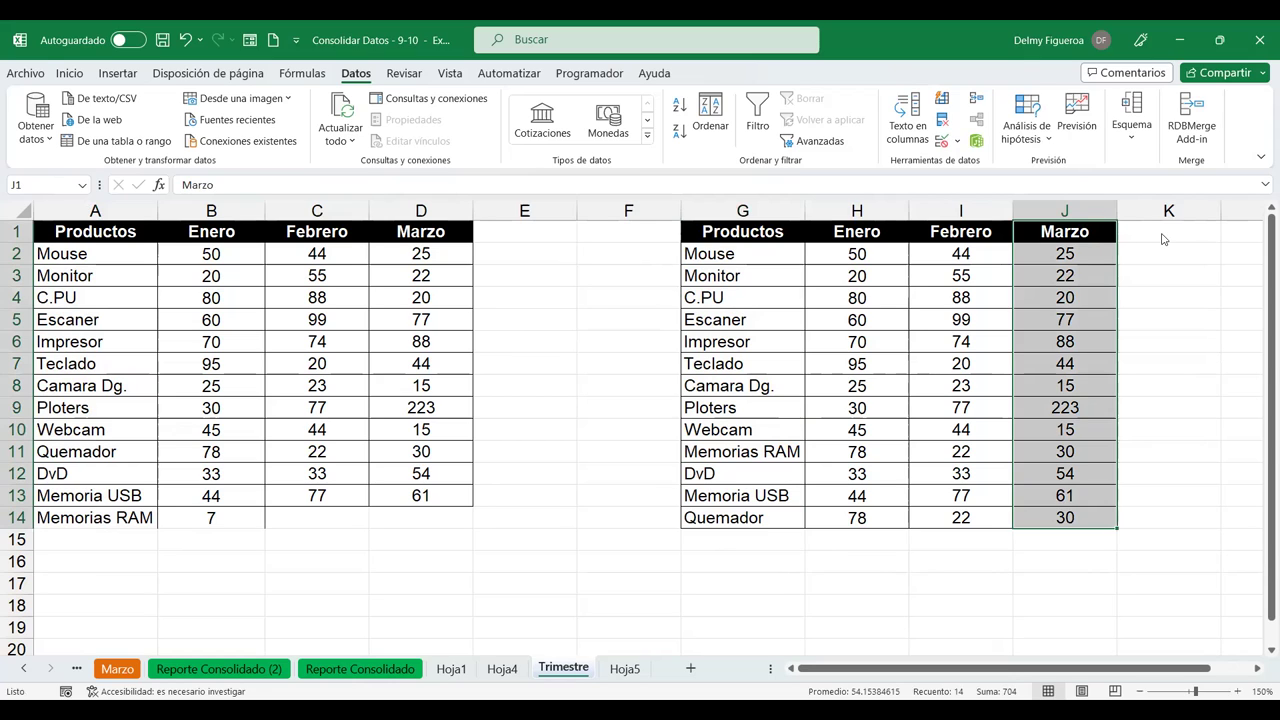
drag(1117, 238, 1221, 238)
drag(975, 238, 980, 520)
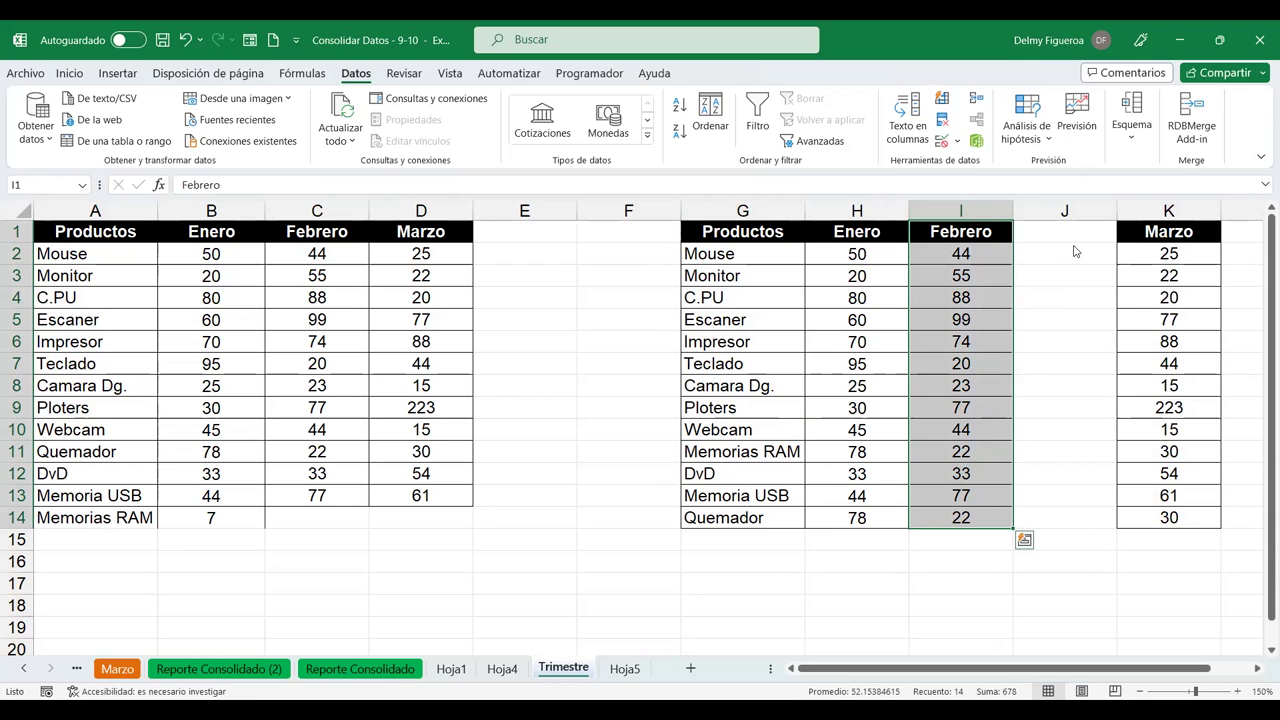
key(ctrl+z)
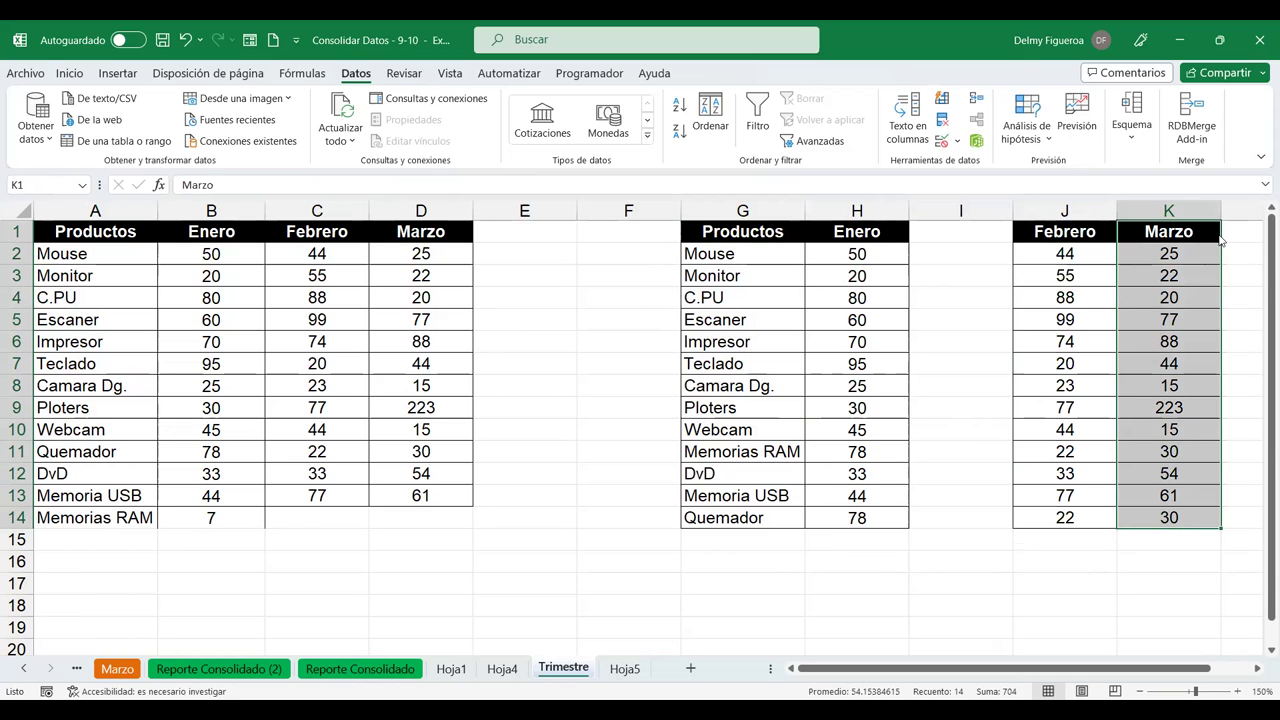
key(ctrl+y)
click(605, 272)
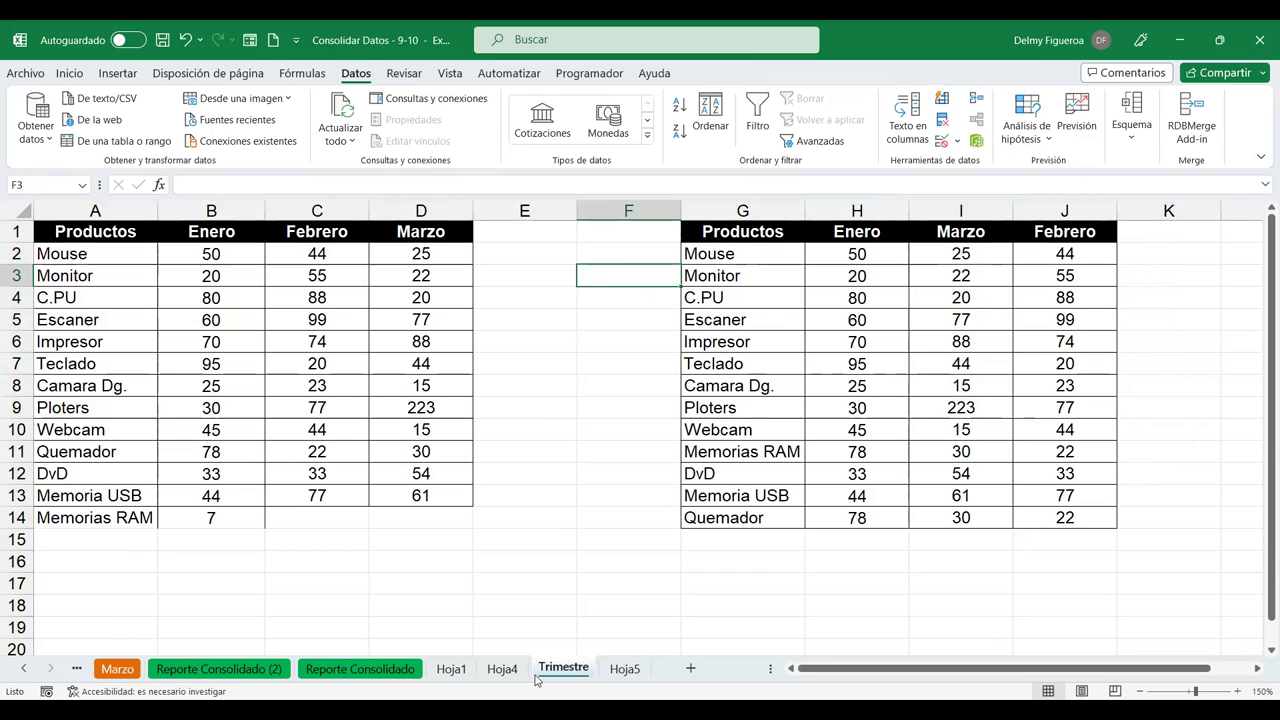
click(99, 409)
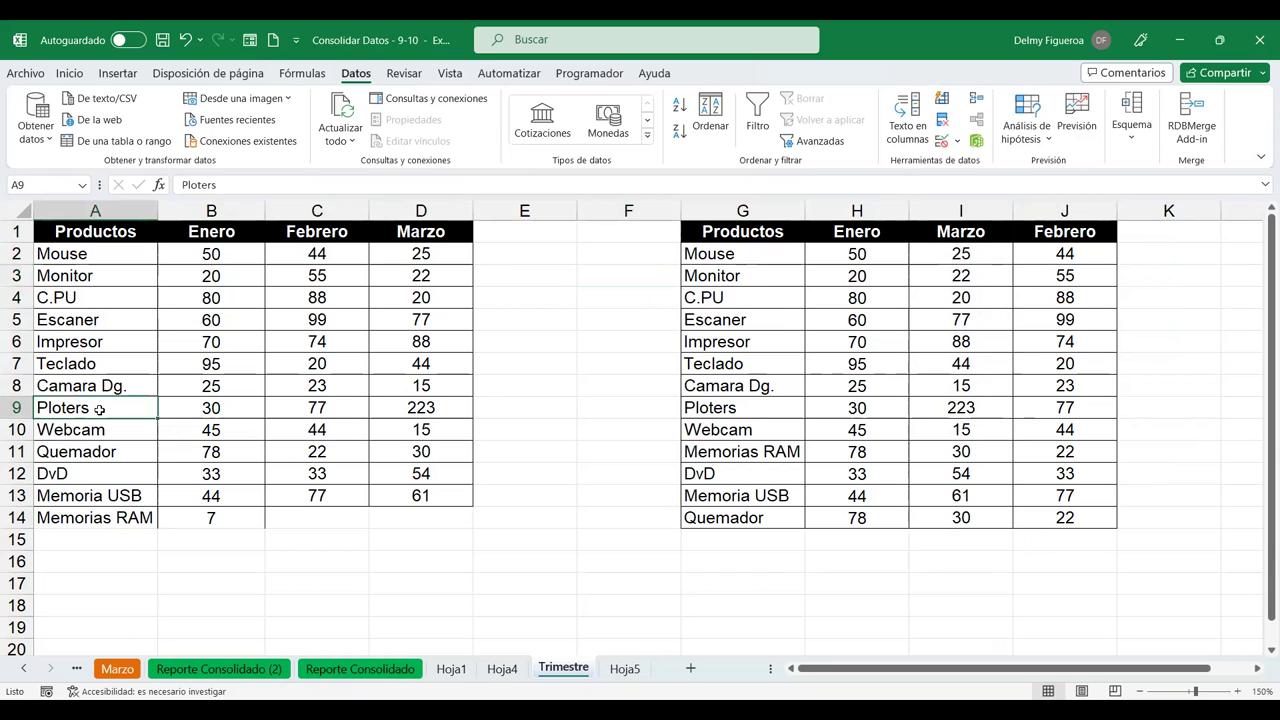
click(100, 455)
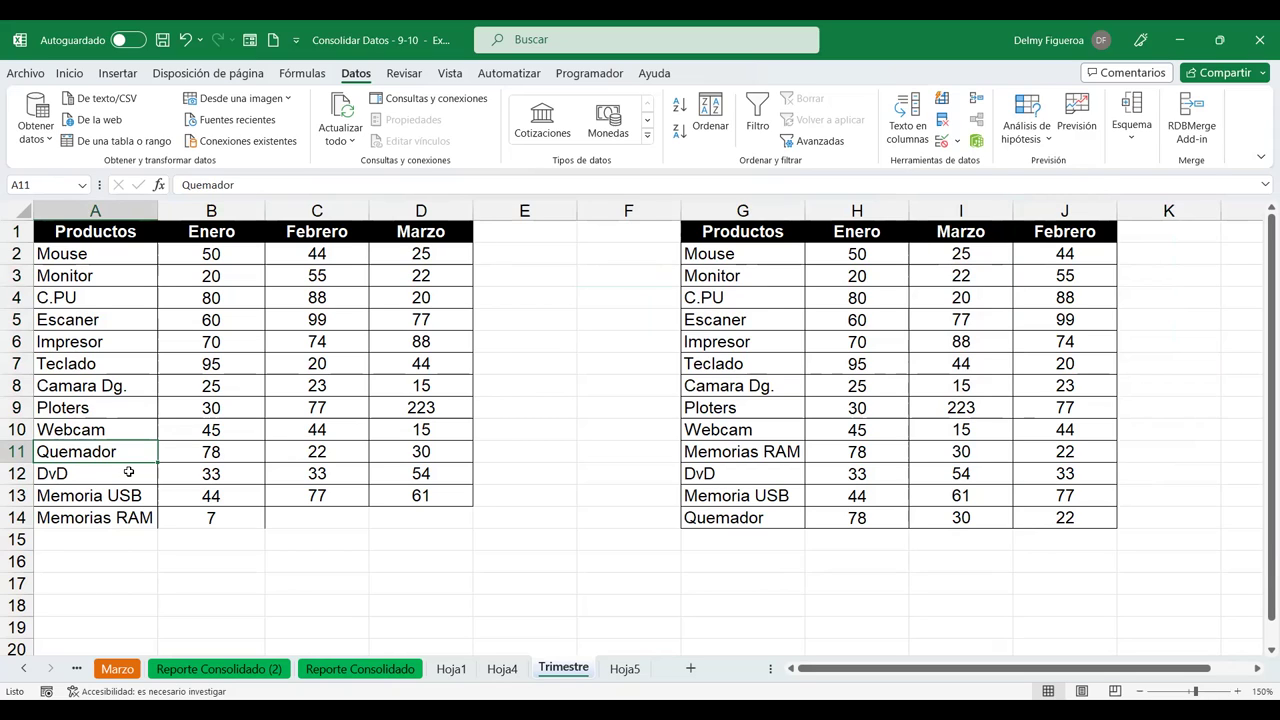
- Add a new blank worksheet after Hoja5 and return to the Trimestre sheet
click(624, 670)
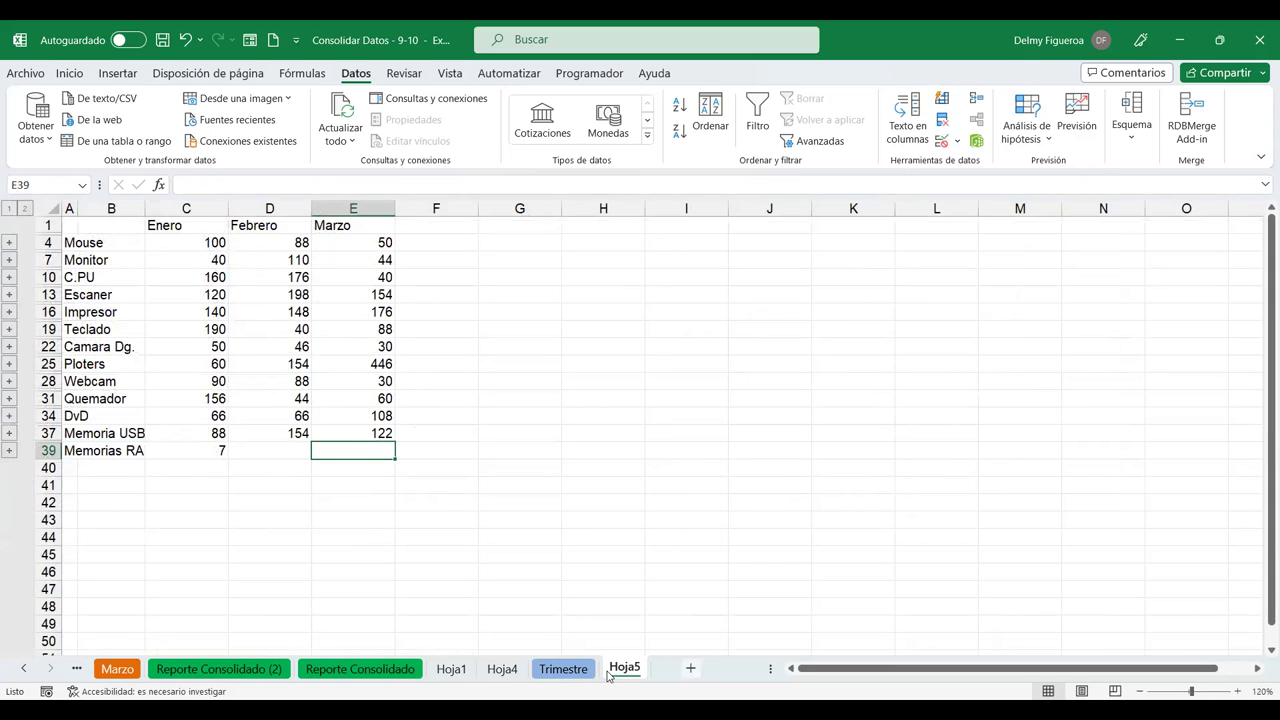
click(690, 668)
click(1236, 691)
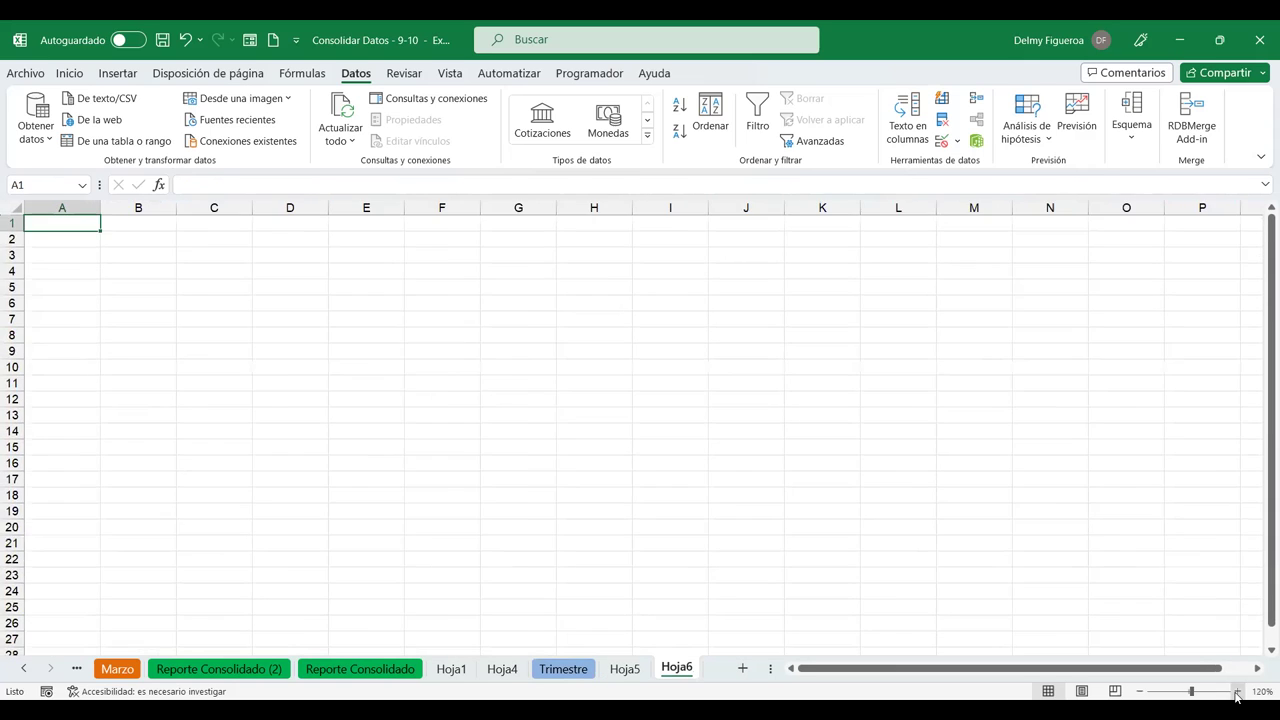
click(563, 669)
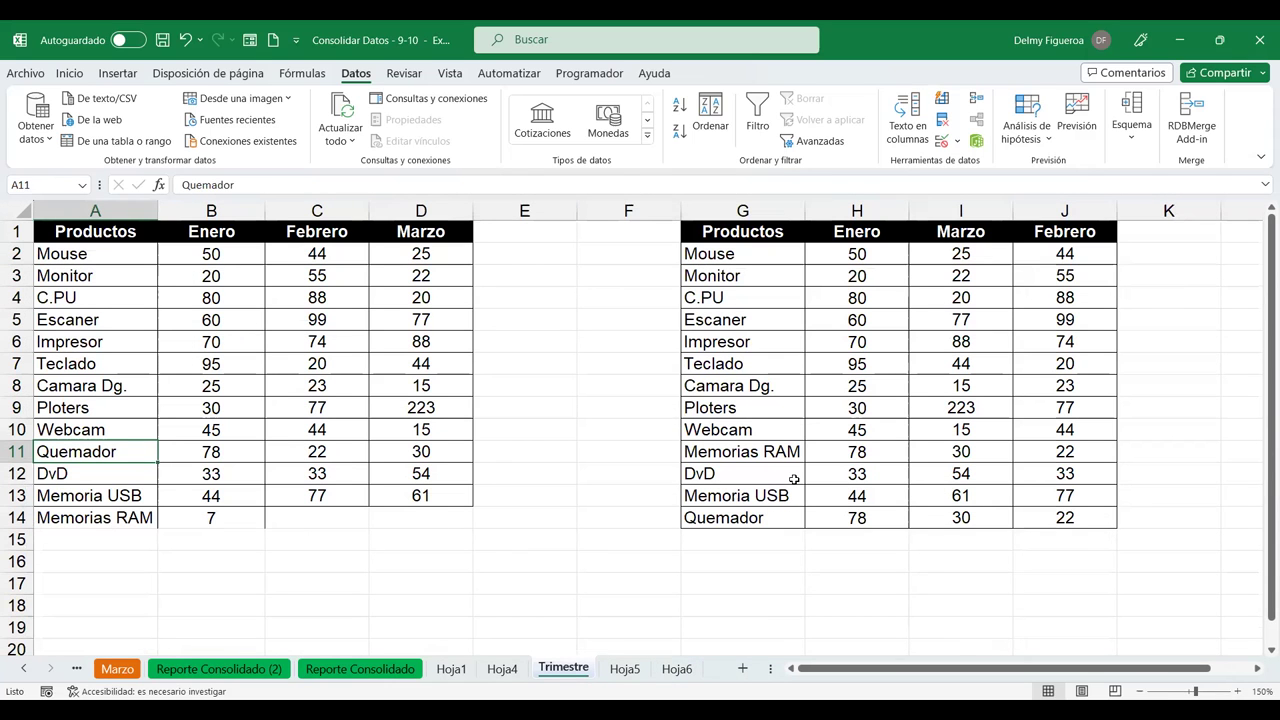
- On the blank Hoja6 sheet, start a Suma consolidation and add the named range Tienda1 to its references
click(674, 669)
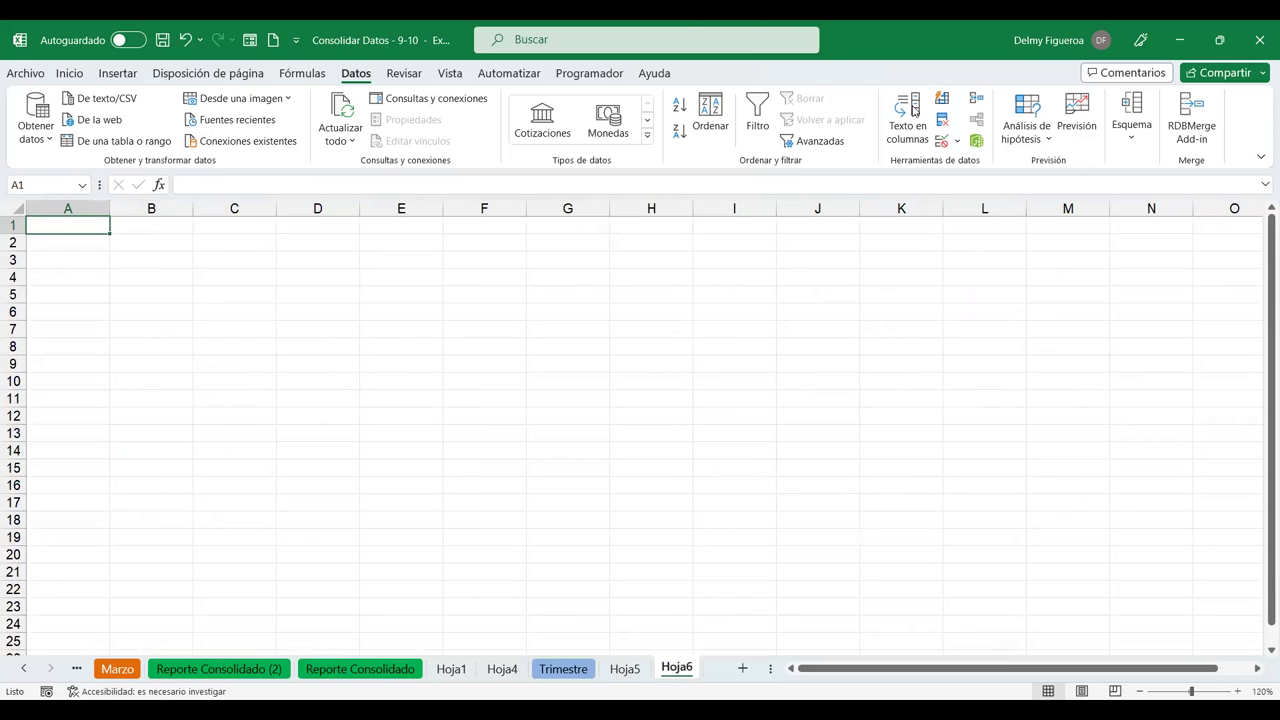
click(975, 101)
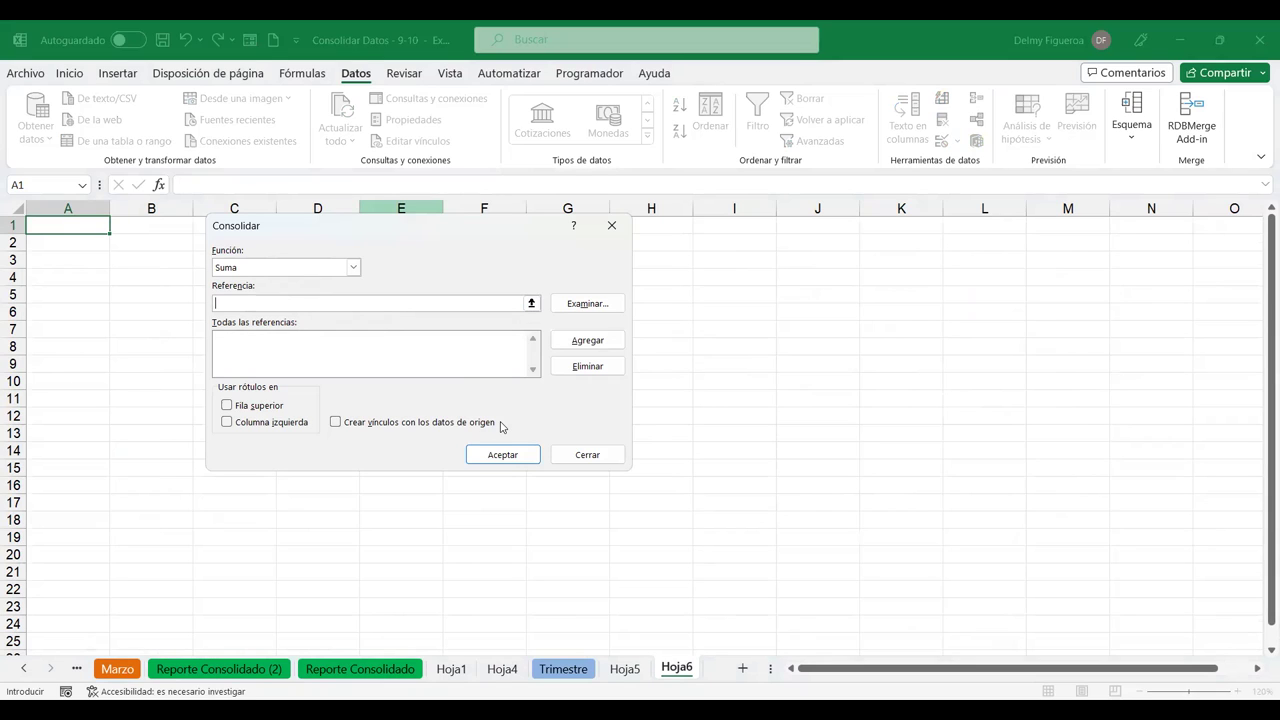
key(F3)
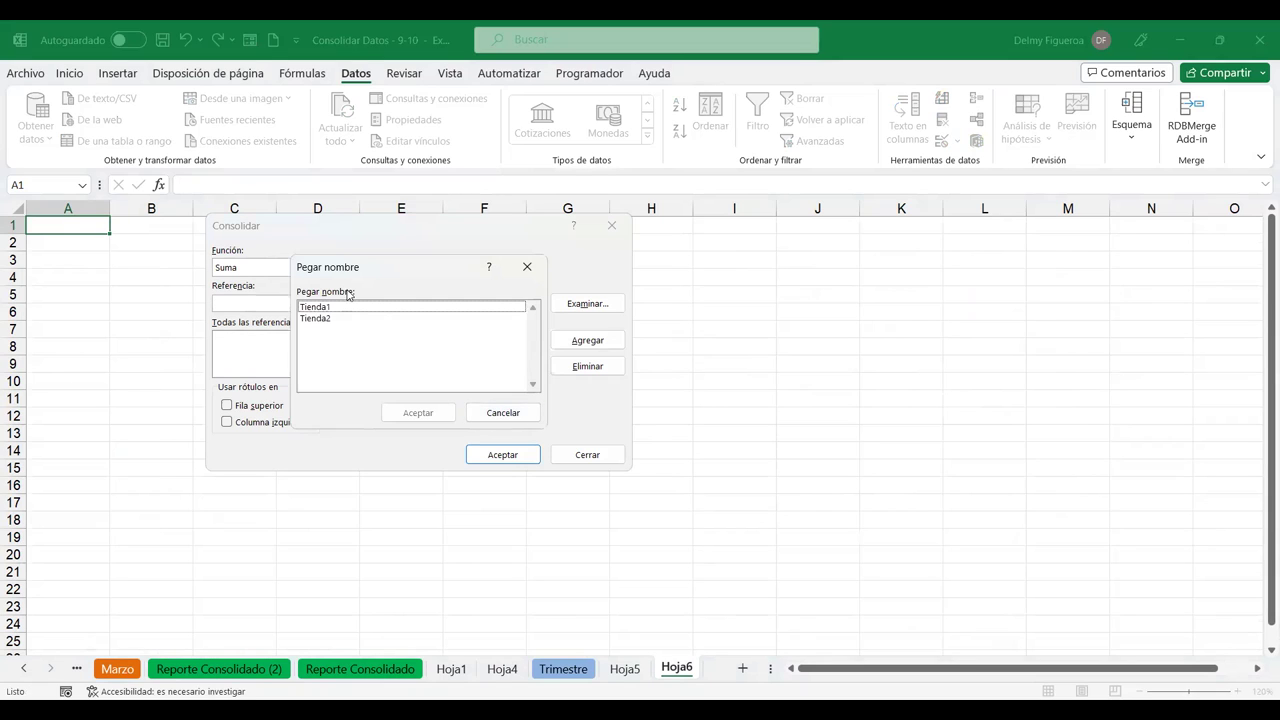
click(330, 309)
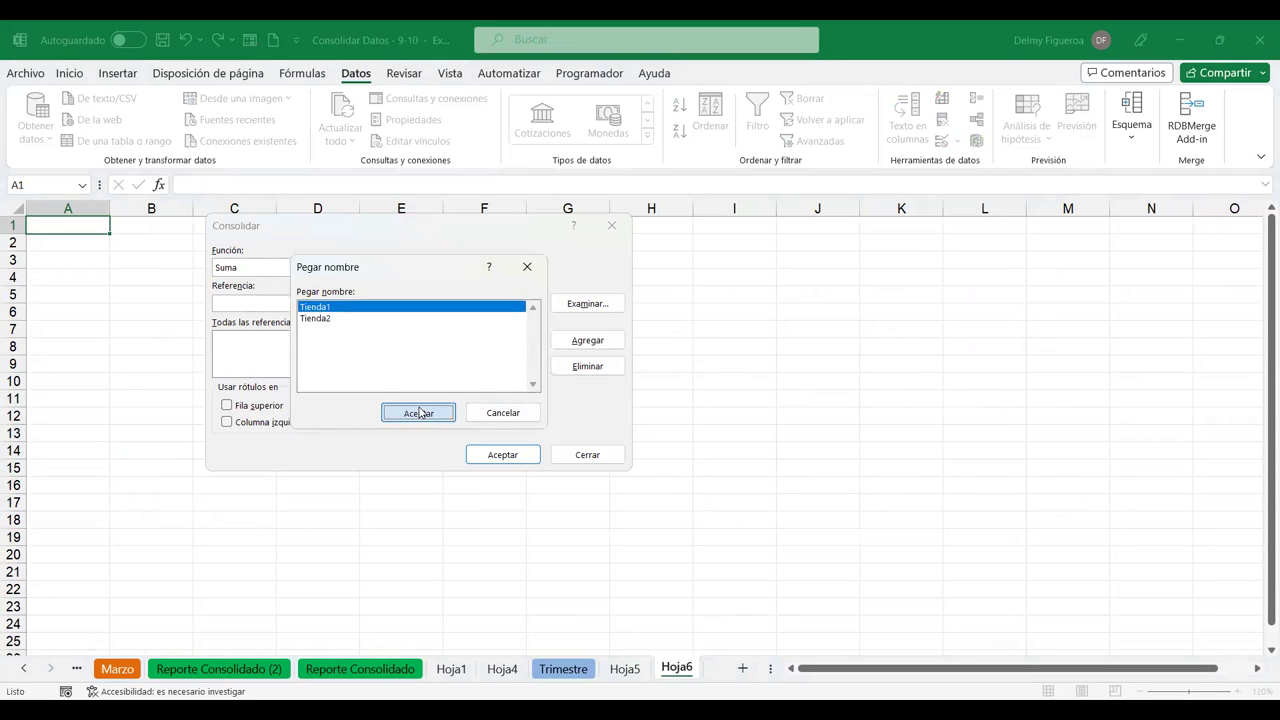
click(419, 413)
click(566, 345)
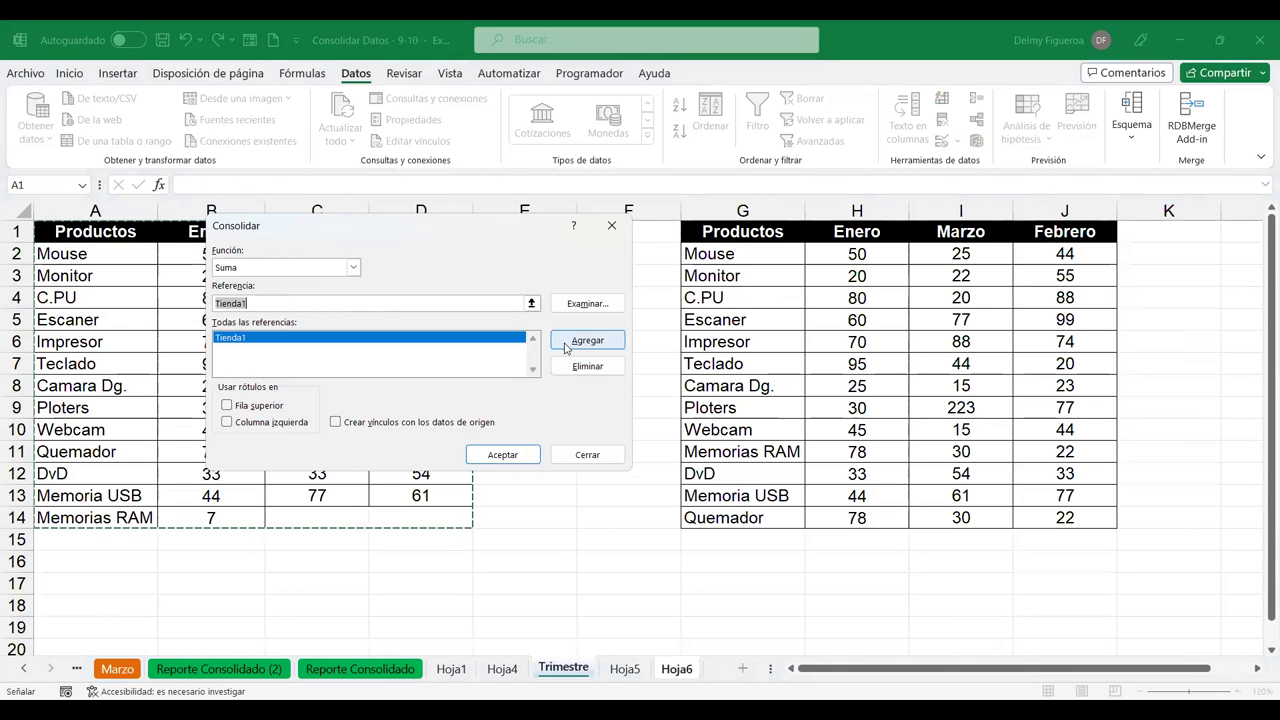
- Add the named range Tienda2 to the consolidation references
key(F3)
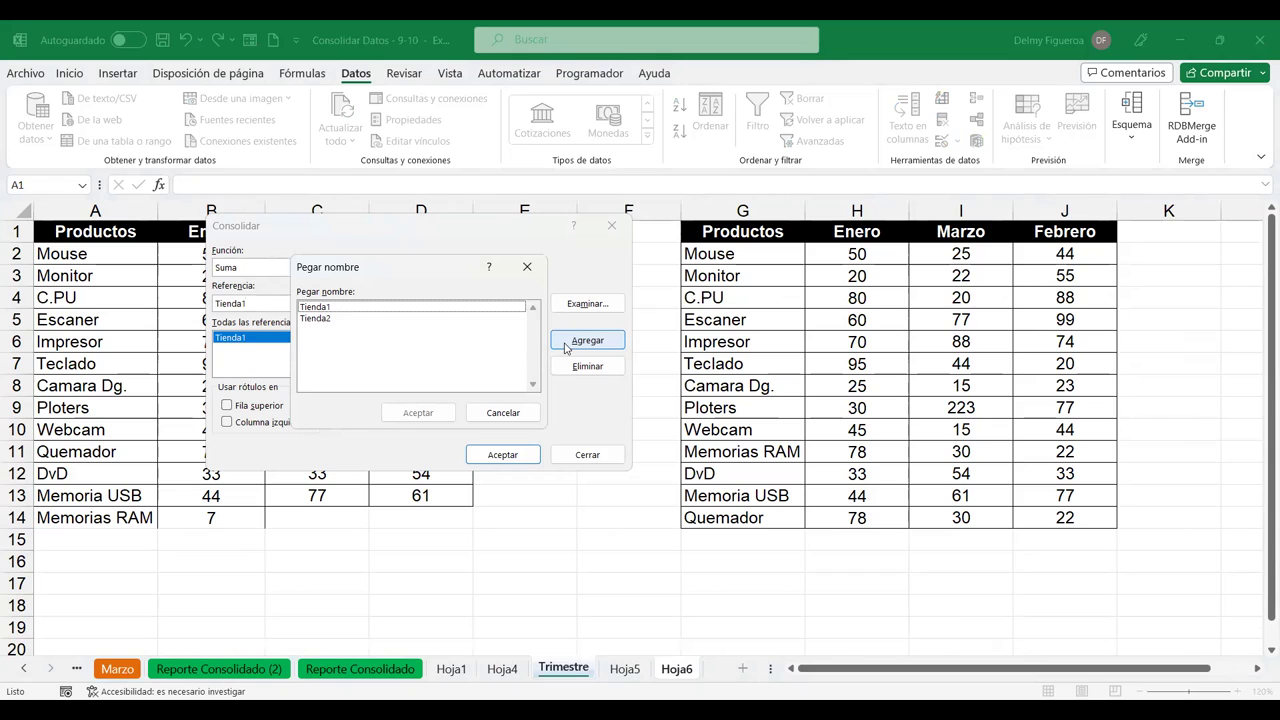
click(315, 319)
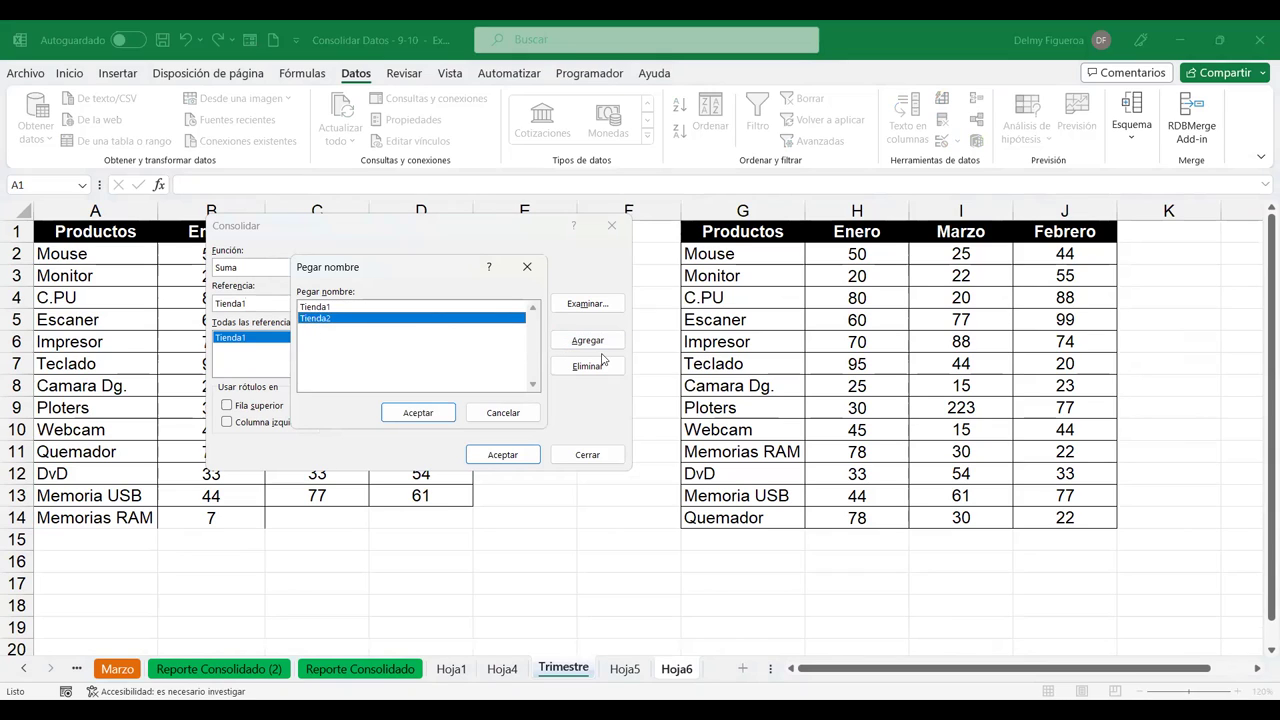
click(419, 413)
click(588, 341)
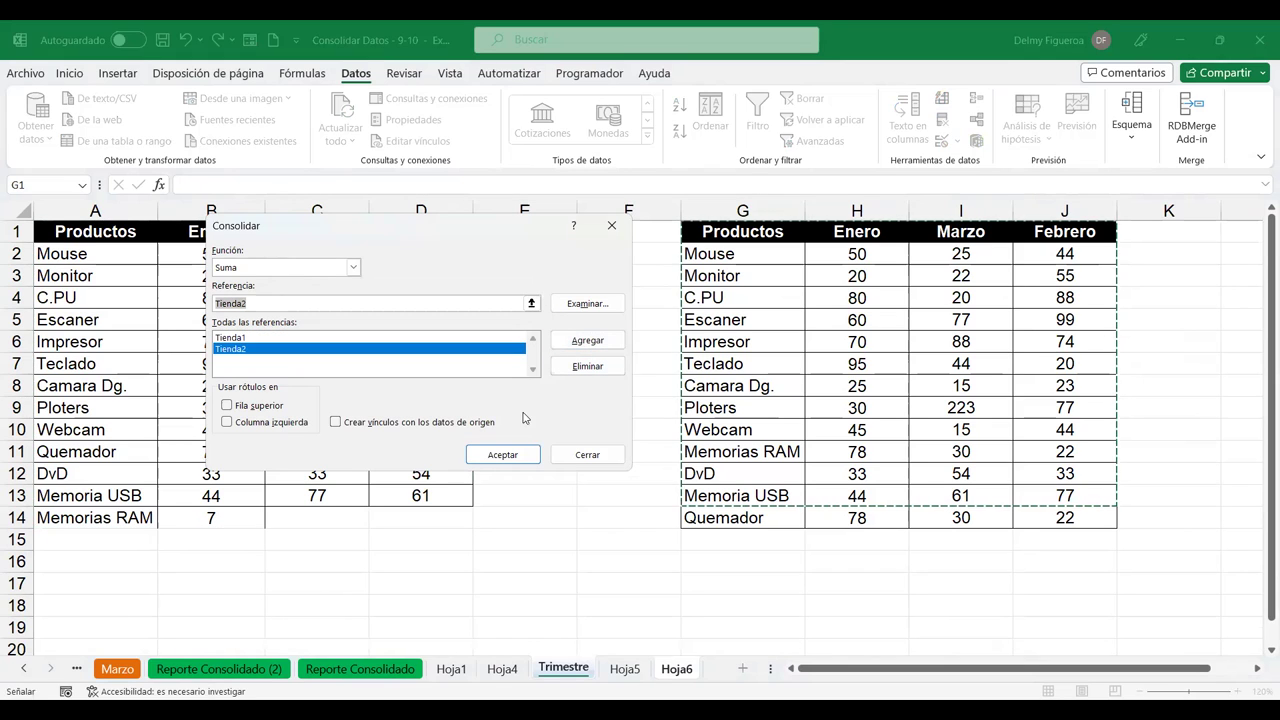
- Run the consolidation with top-row and left-column labels and links to the source data, and auto-fit column B
click(227, 405)
click(227, 422)
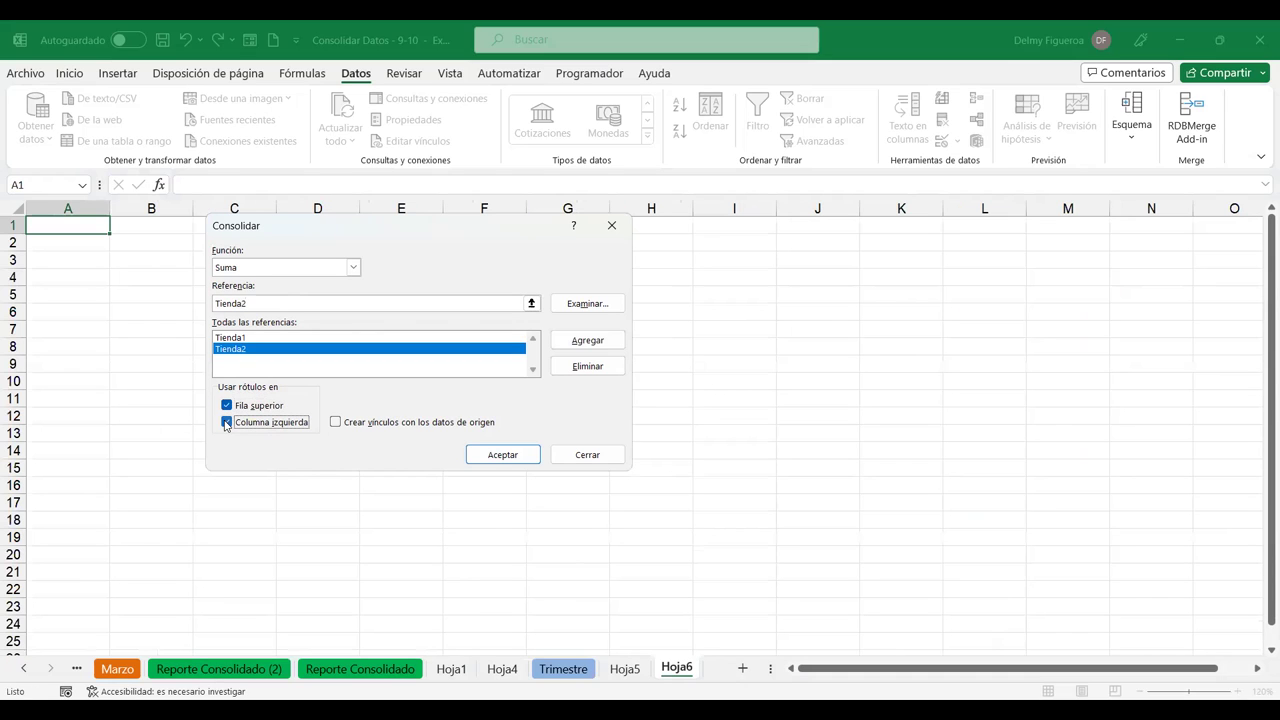
click(336, 422)
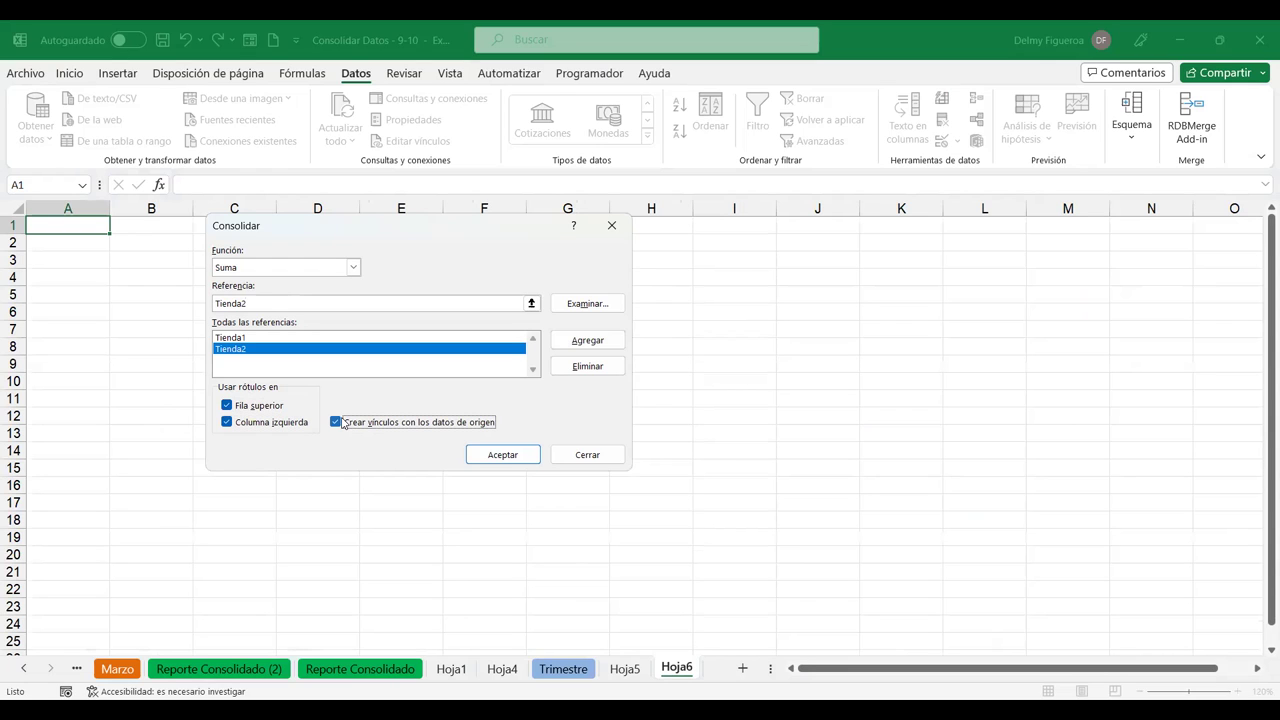
click(480, 453)
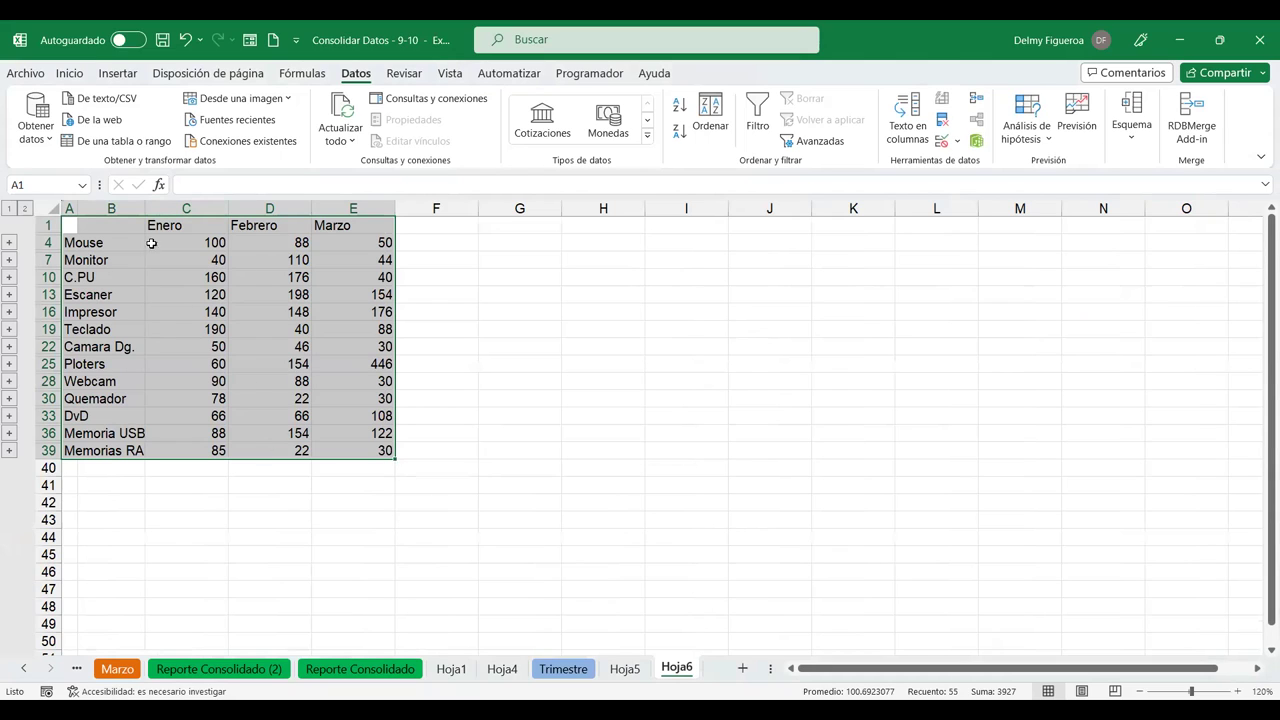
double_click(146, 210)
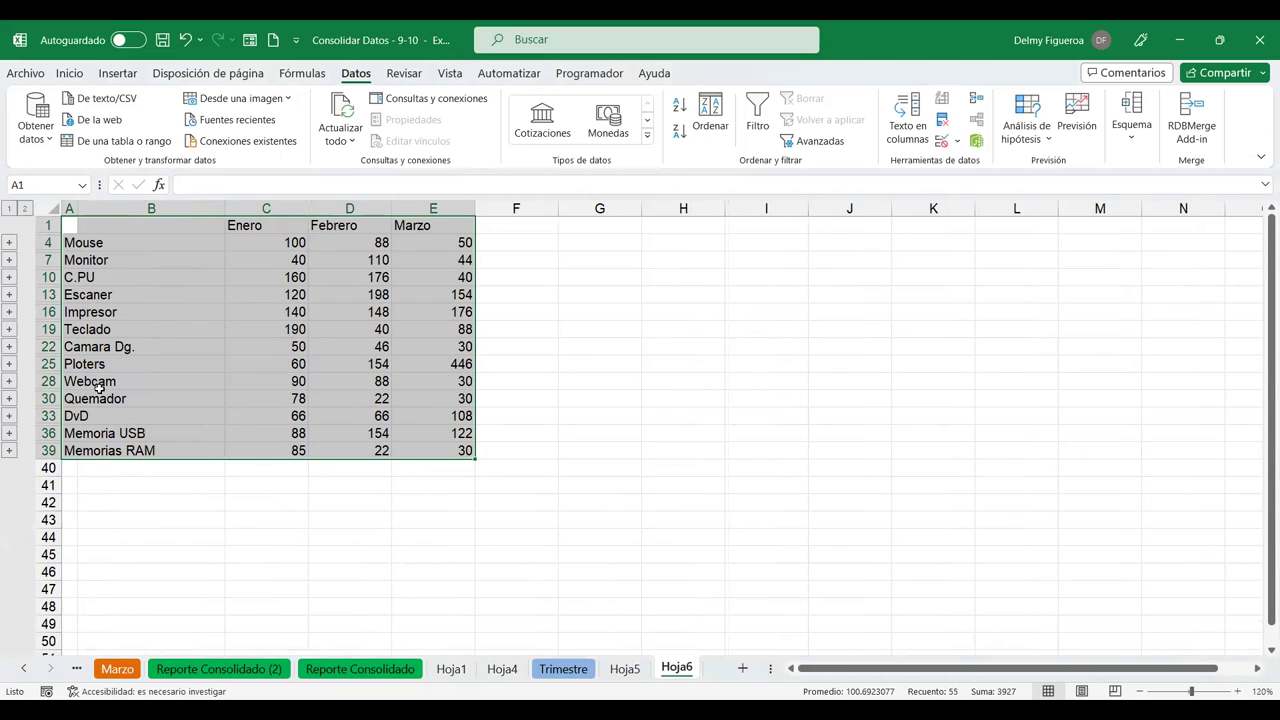
- Compare the consolidated Quemador row on Hoja6 with the Quemador row of the second table on the Trimestre sheet
click(118, 398)
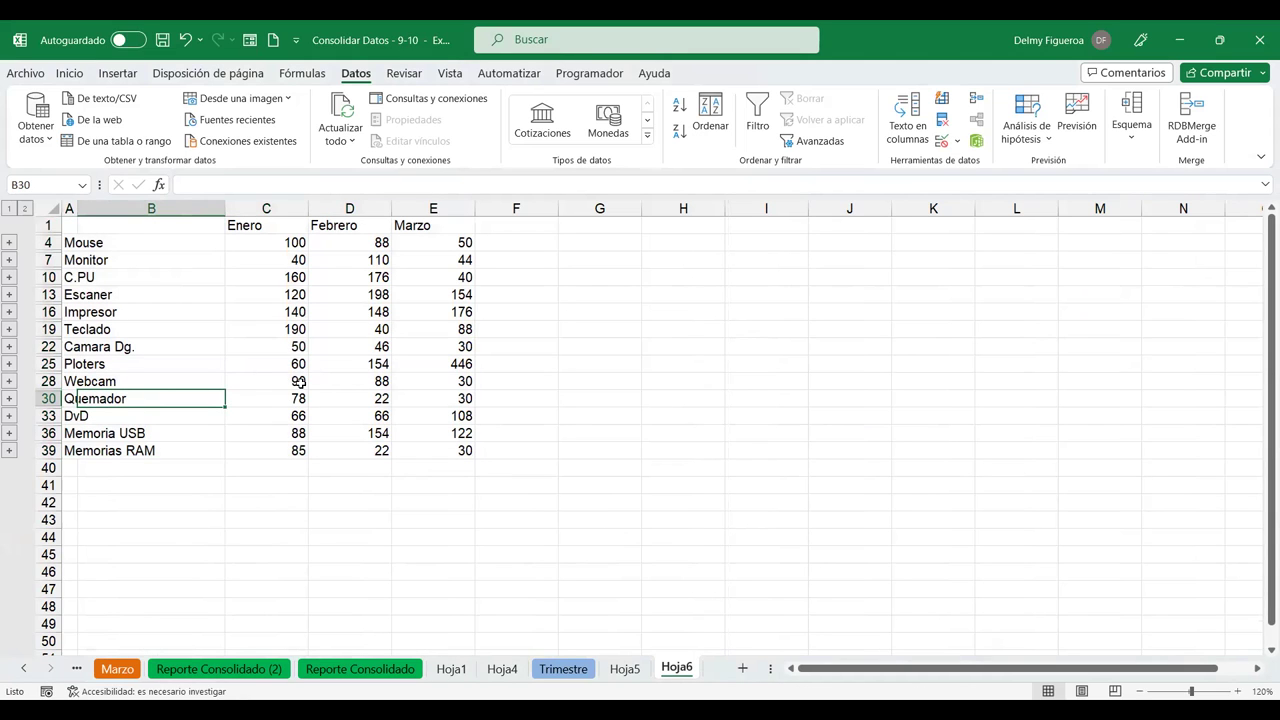
click(563, 669)
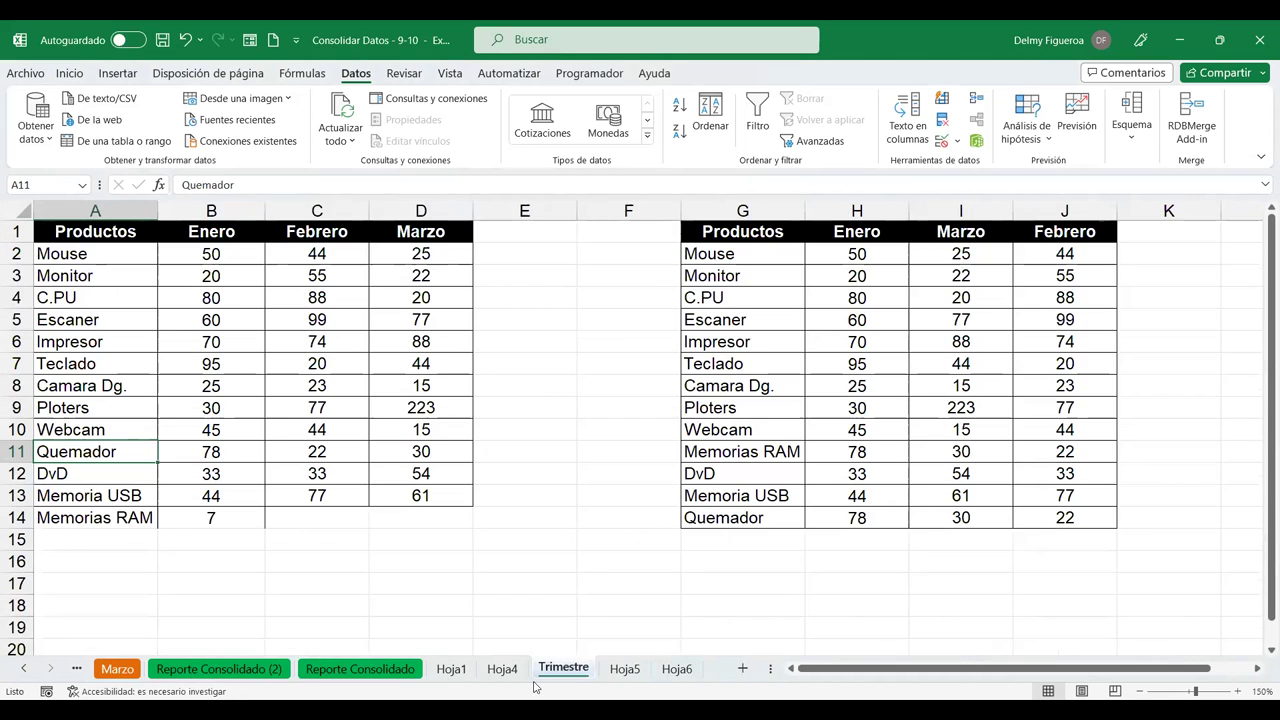
click(756, 518)
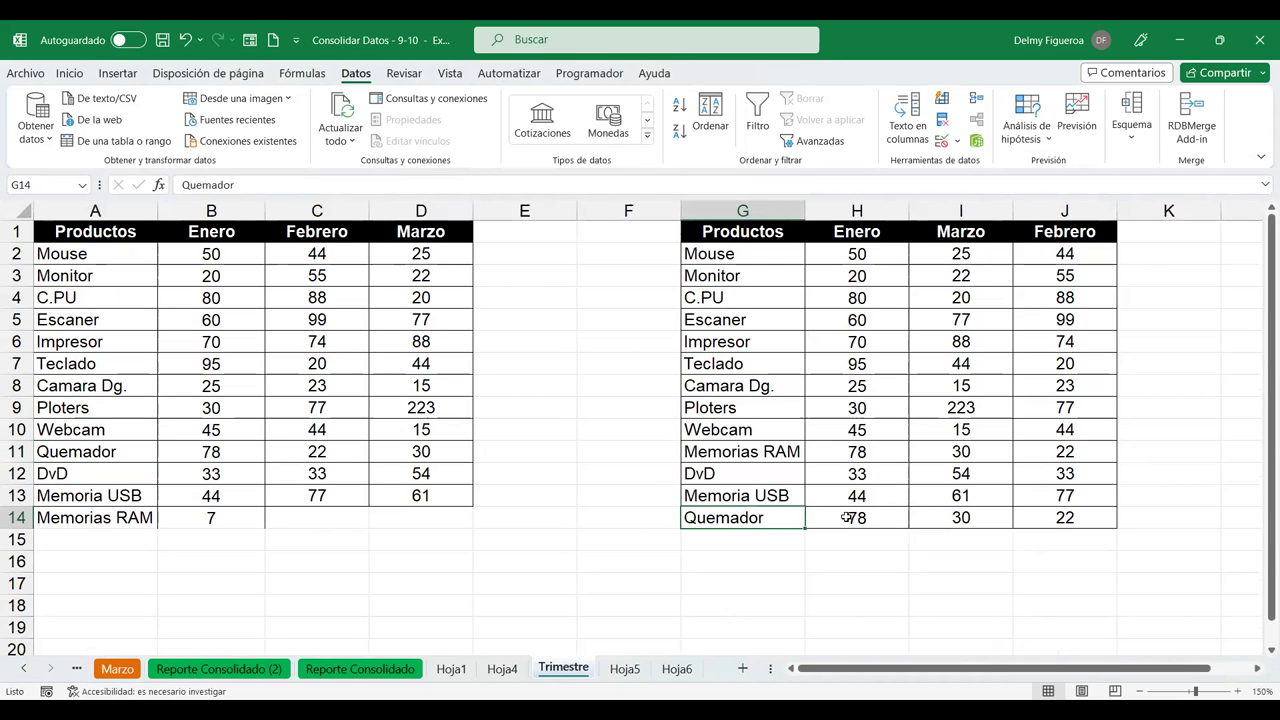
click(847, 517)
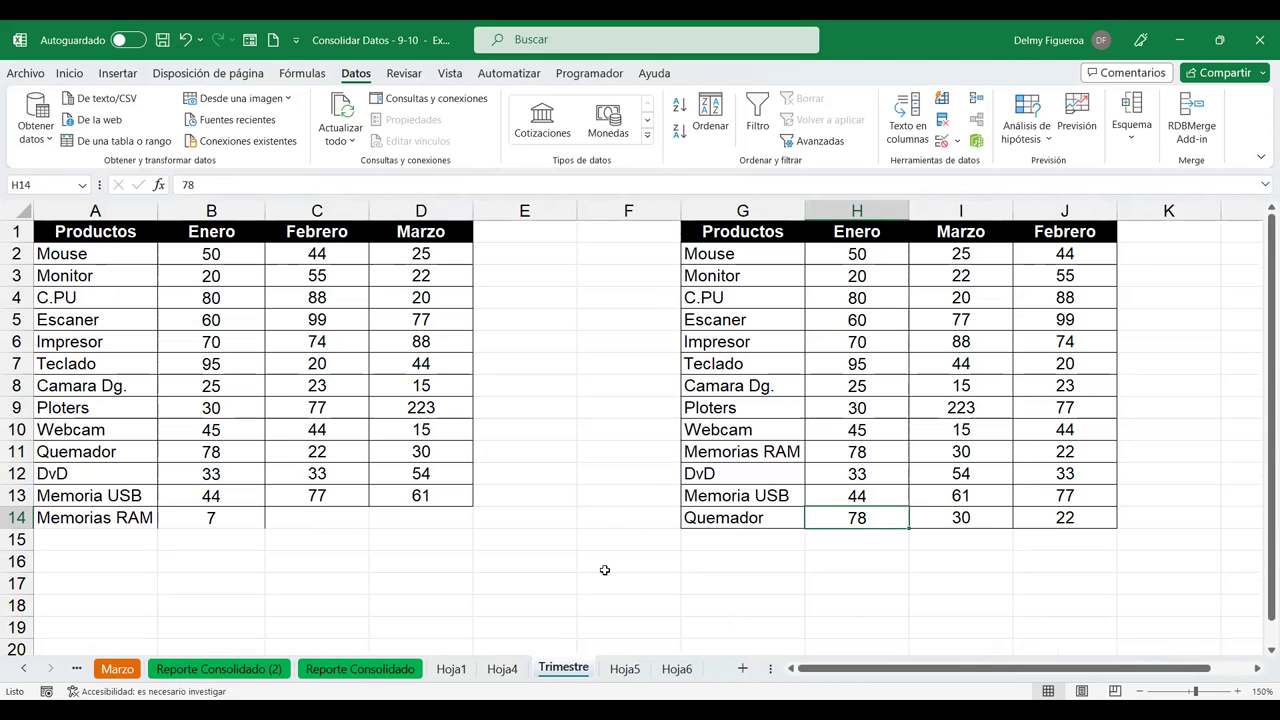
click(677, 669)
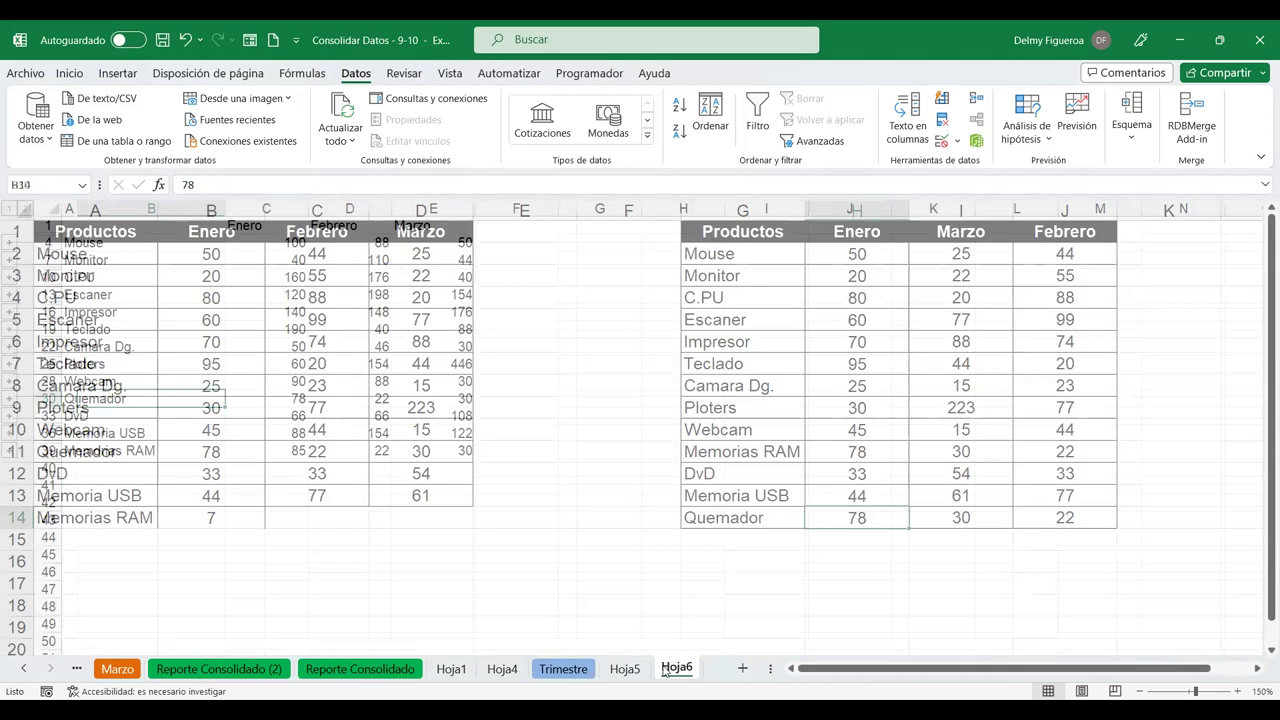
click(290, 400)
click(70, 399)
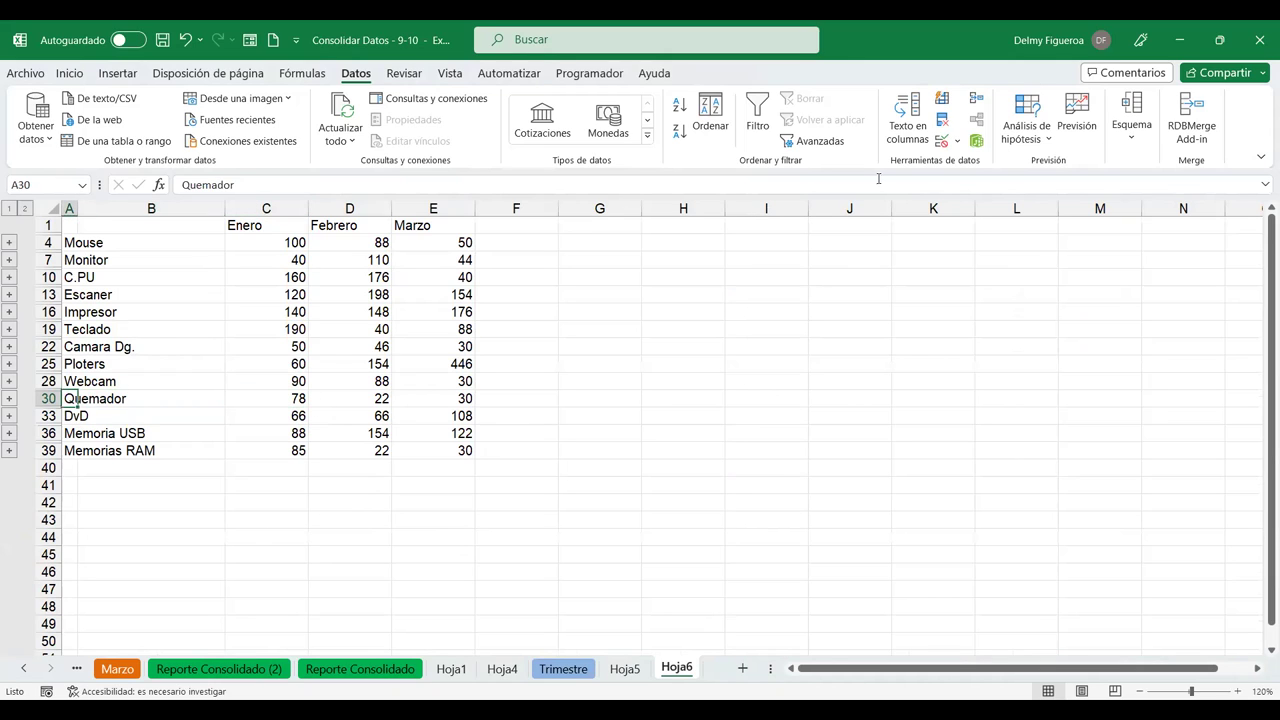
- Check the consolidation references, and compare the January values of Quemador and Memorias RAM in both Trimestre tables
click(977, 101)
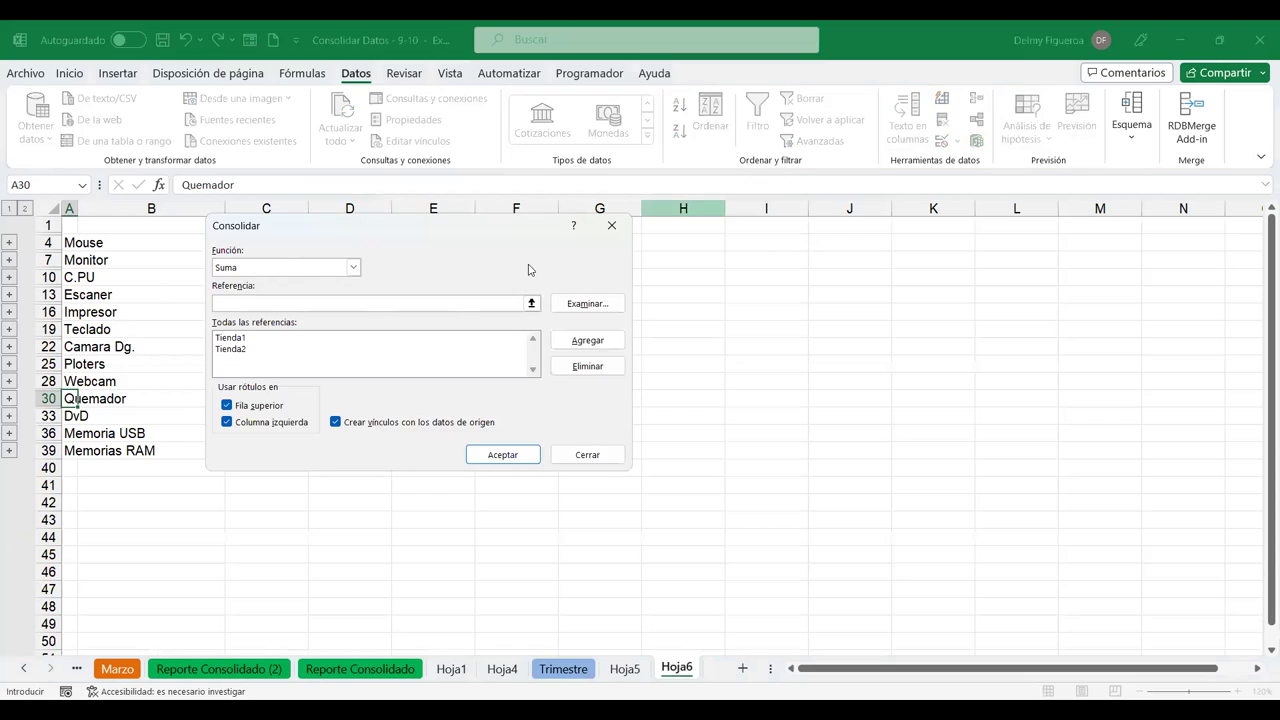
click(590, 455)
click(563, 669)
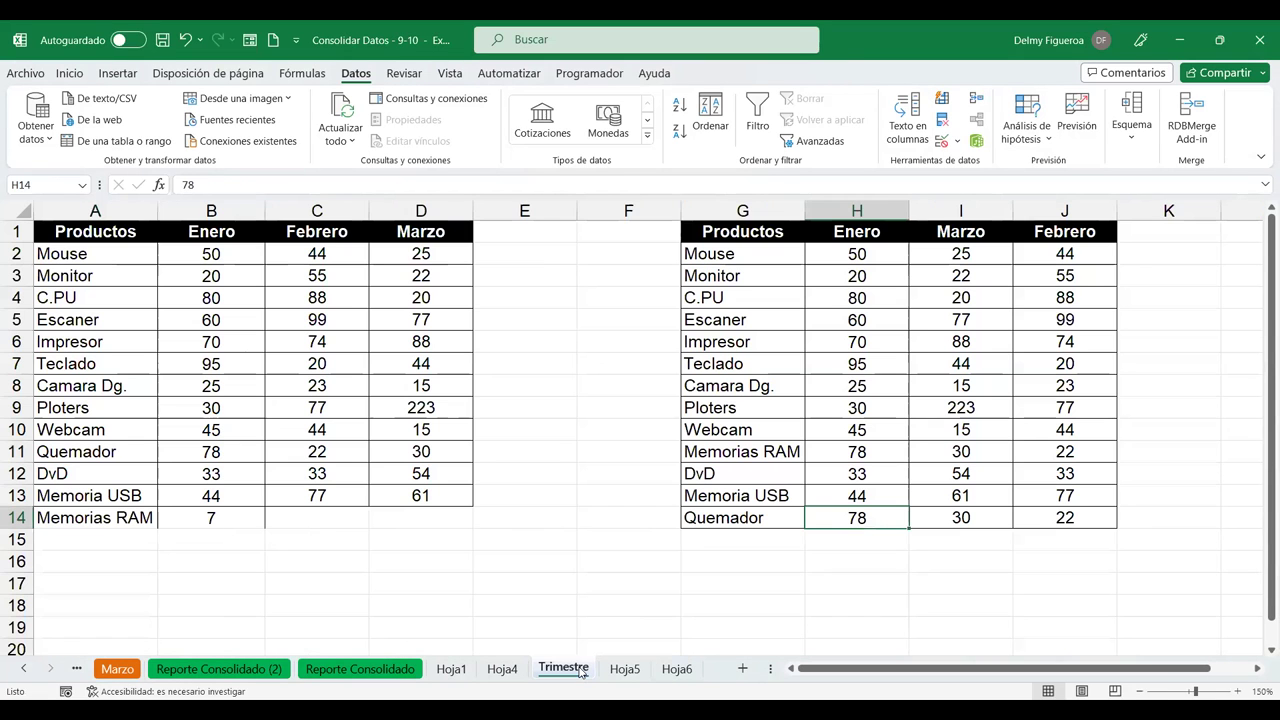
click(206, 452)
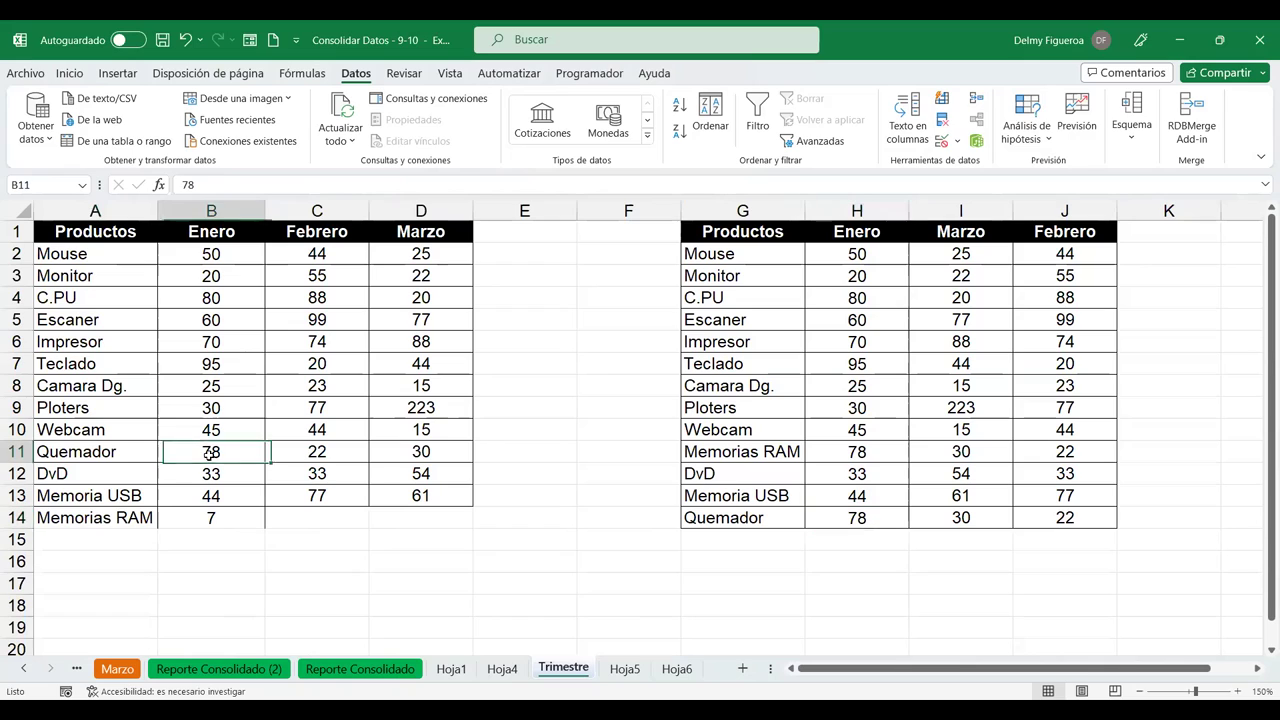
click(862, 455)
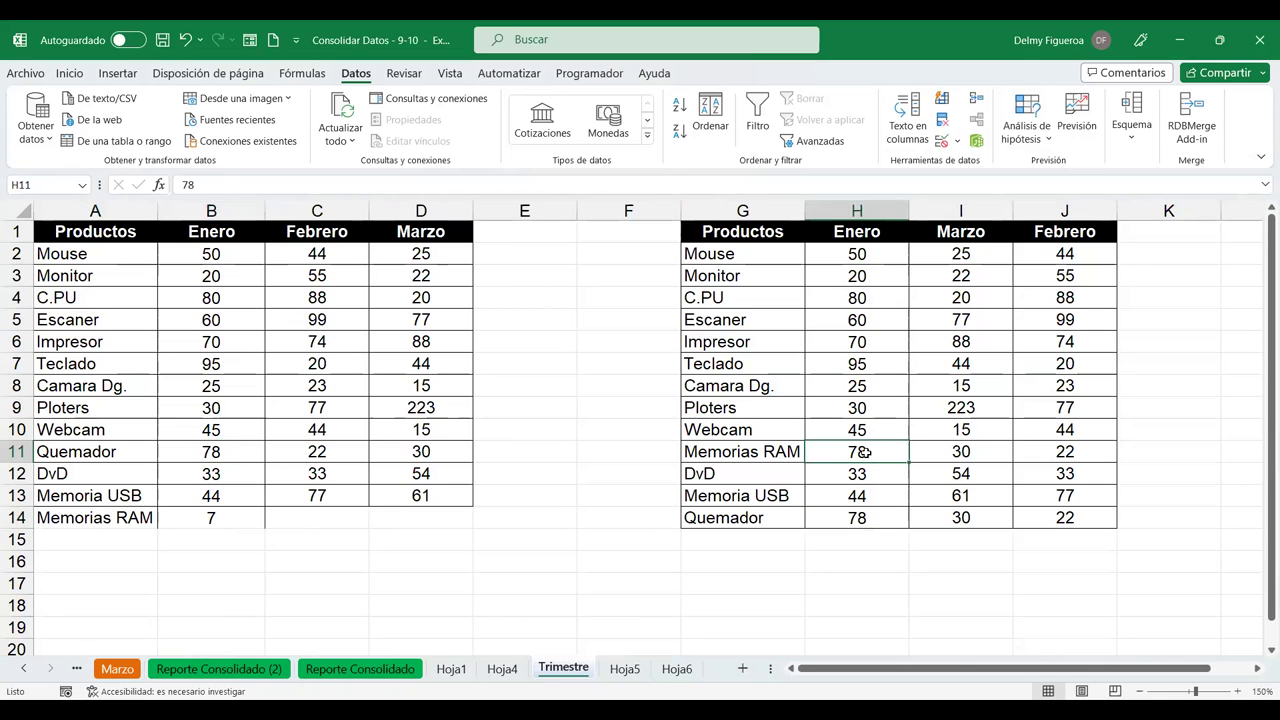
click(858, 517)
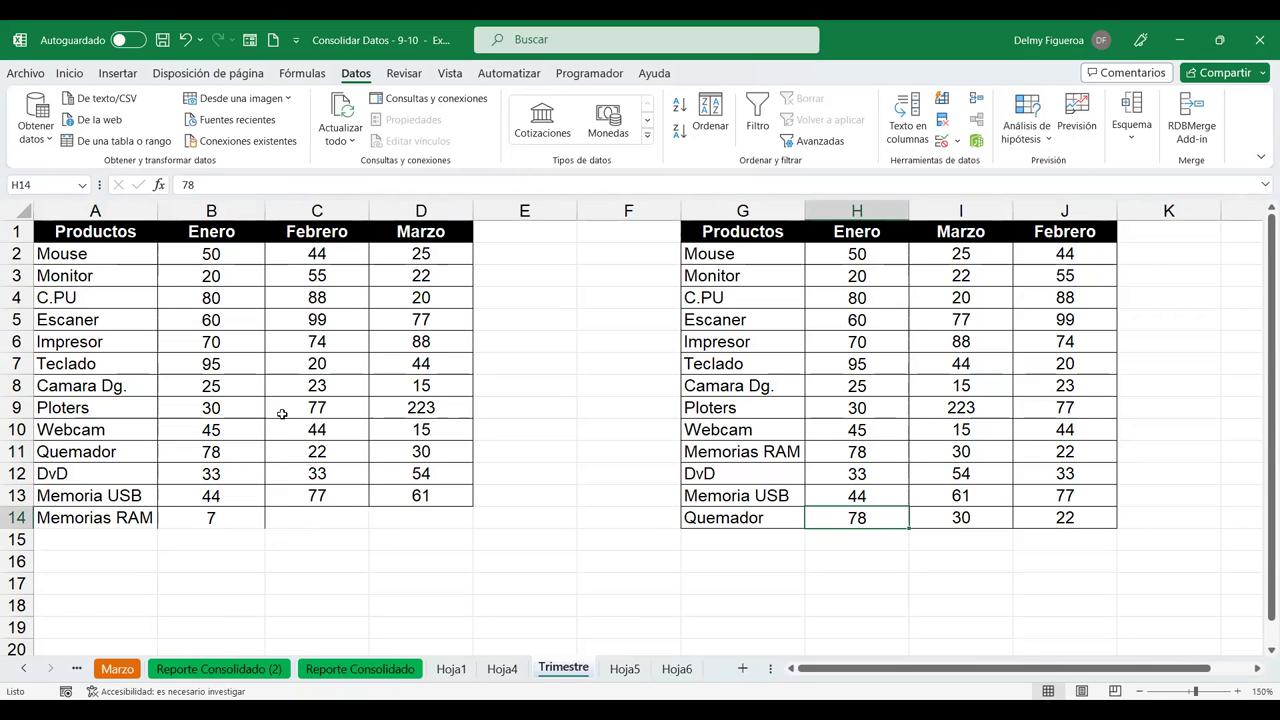
click(220, 451)
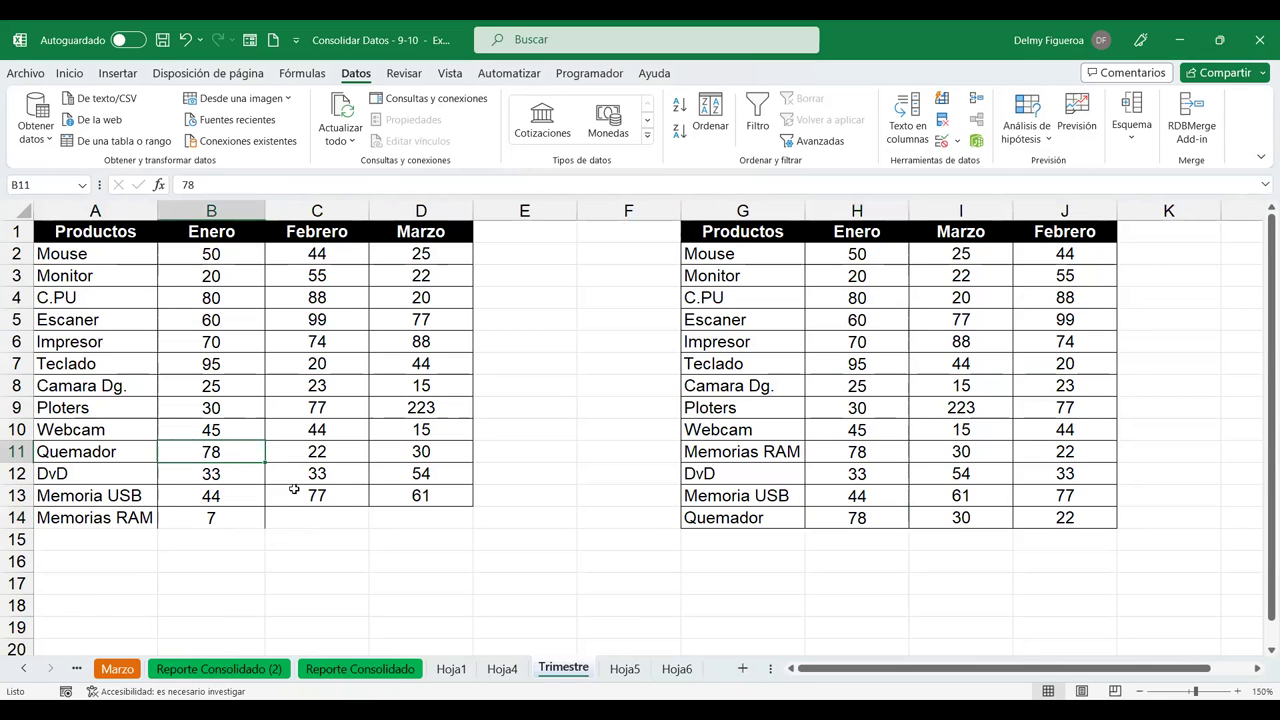
- Review the consolidation references again and select the named ranges Tienda1 and Tienda2 on Trimestre to check which rows they cover
click(679, 670)
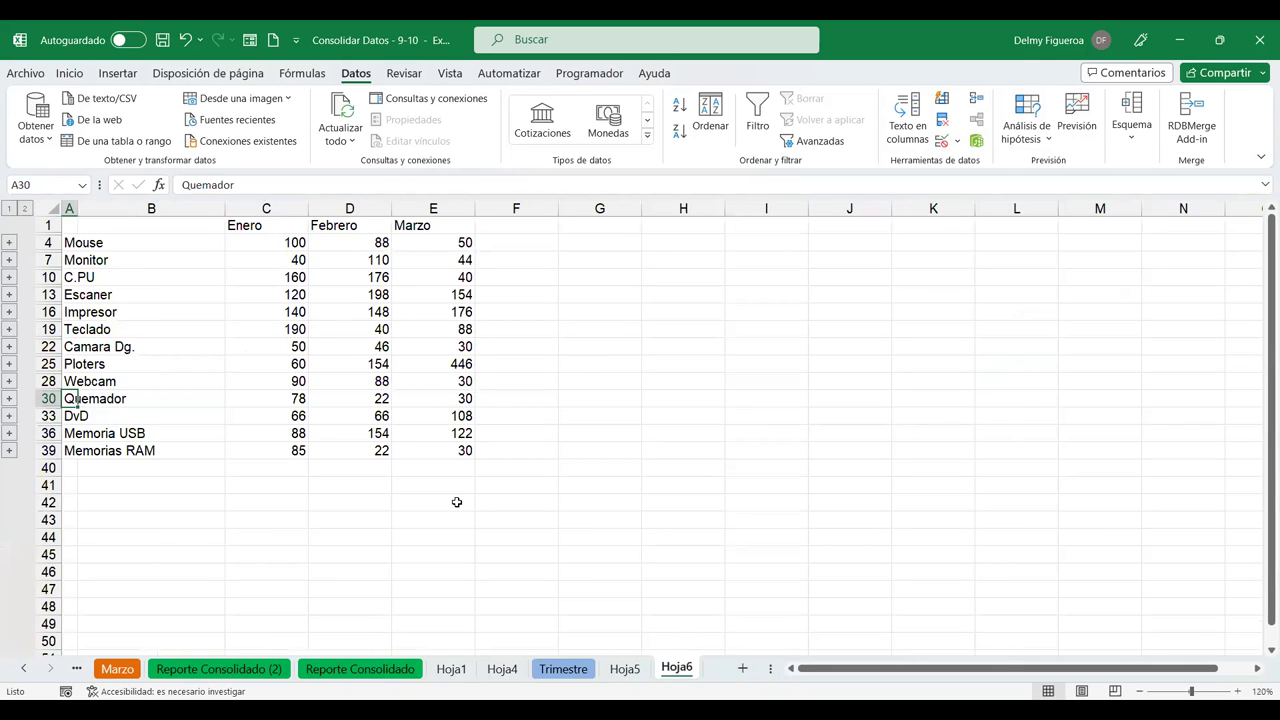
click(970, 96)
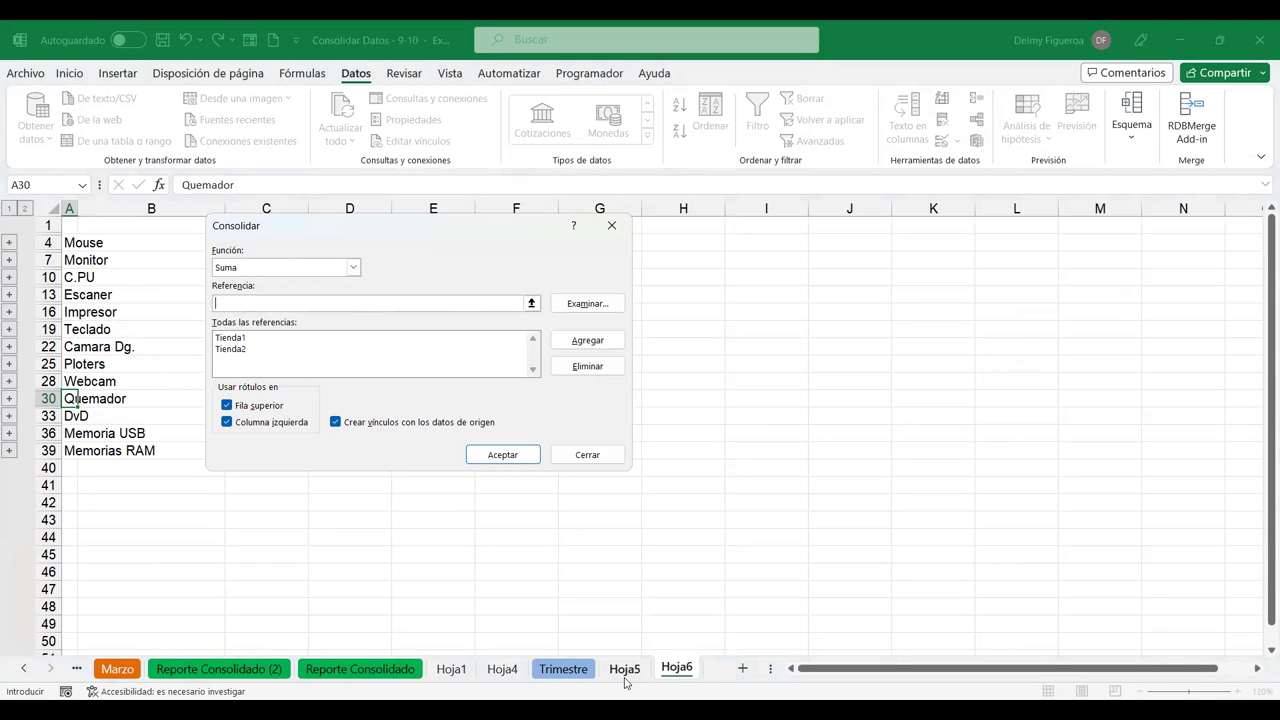
click(588, 455)
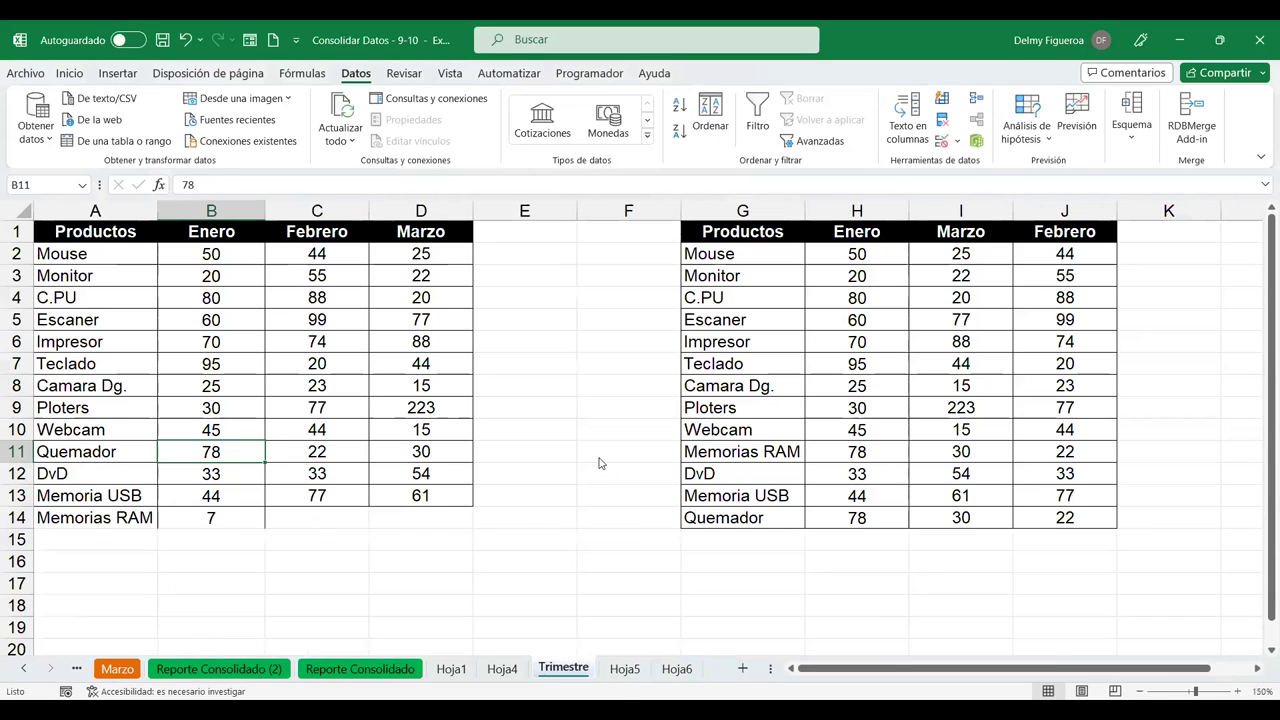
click(83, 186)
click(67, 204)
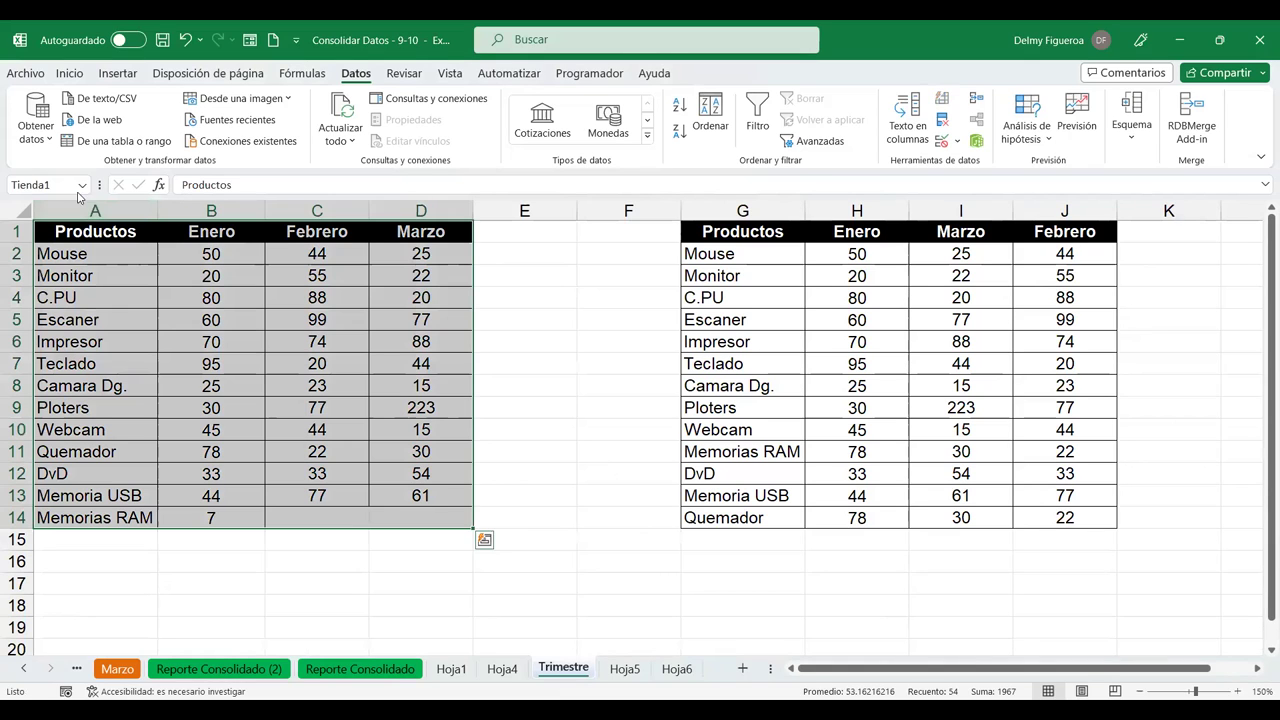
click(84, 186)
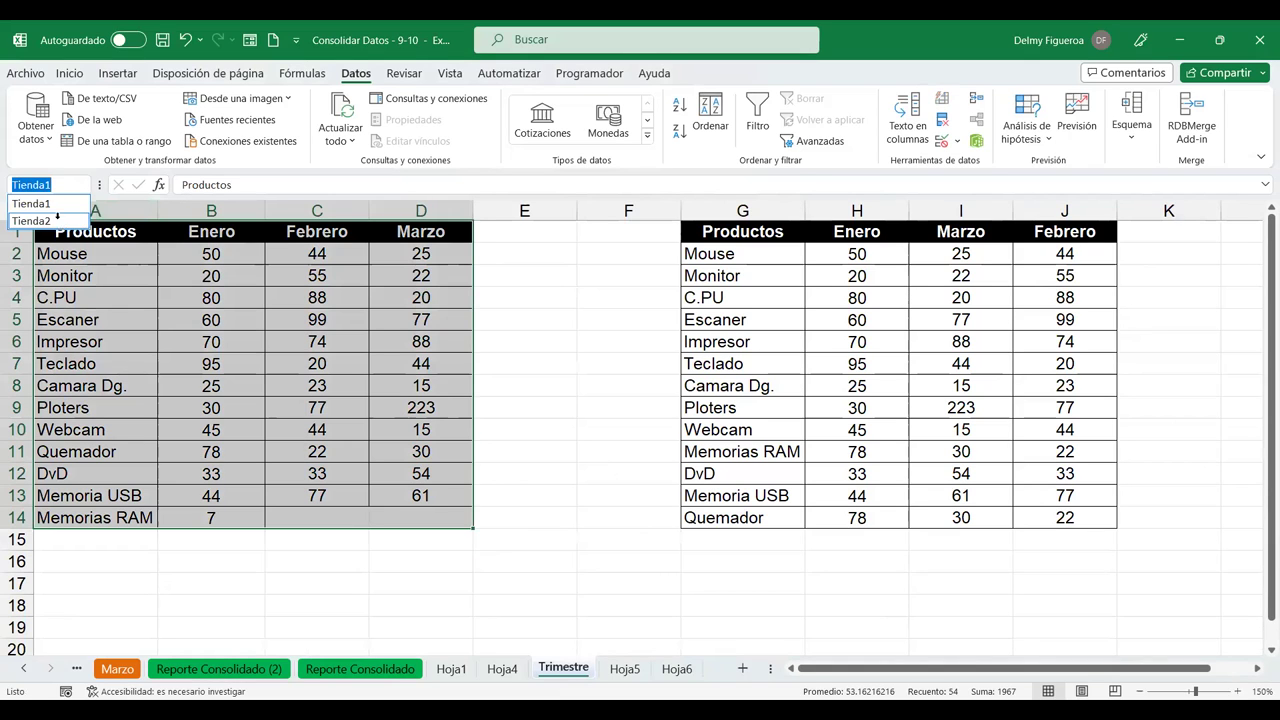
click(40, 220)
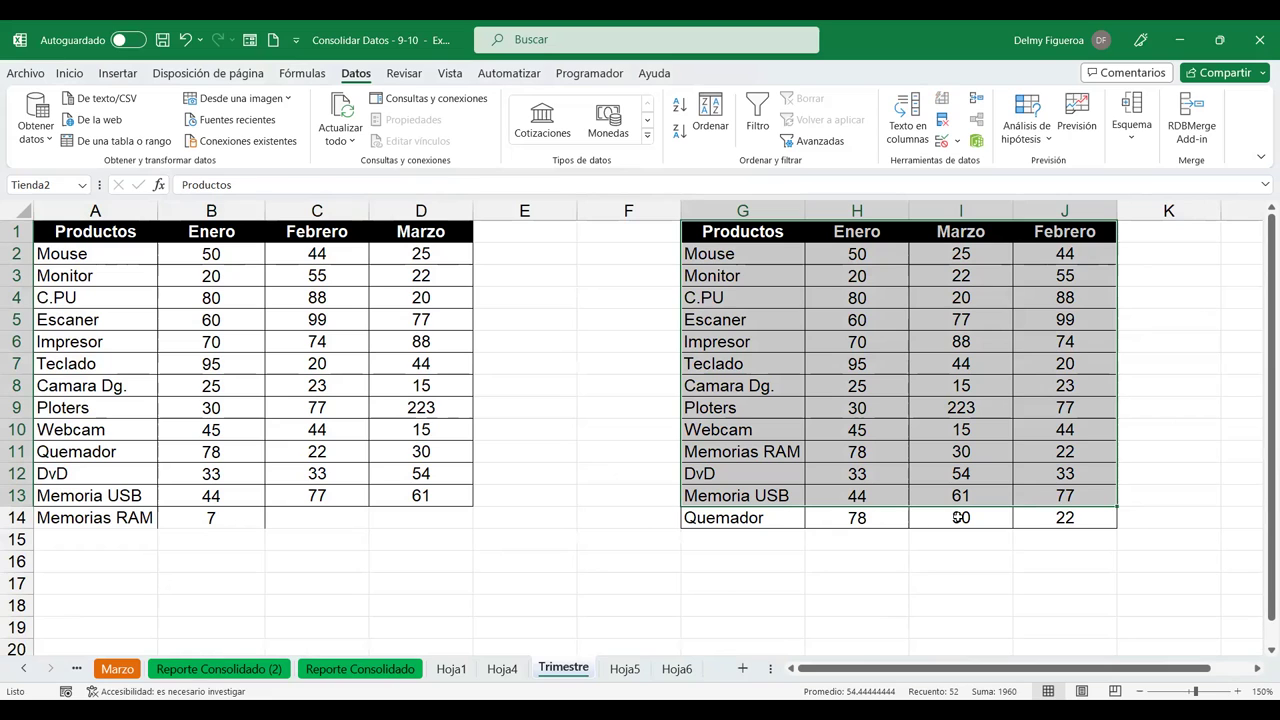
- Delete the Hoja6 worksheet with its consolidated table
click(677, 669)
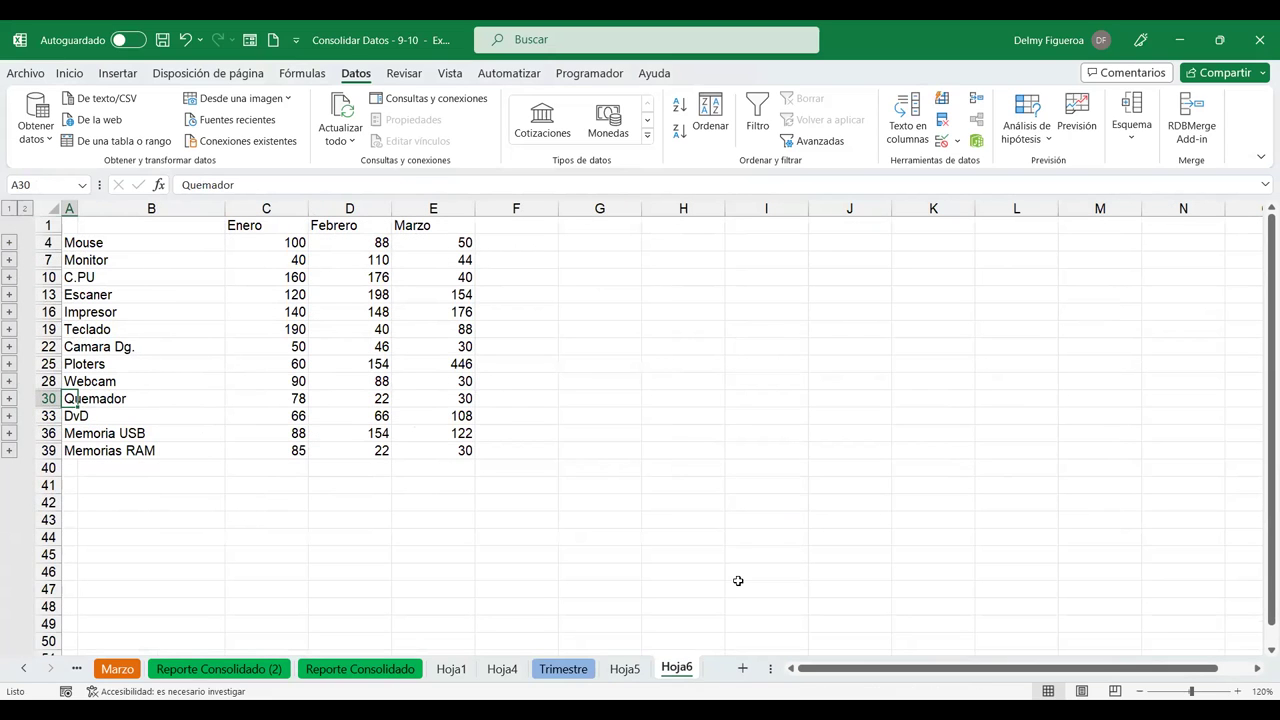
right_click(677, 670)
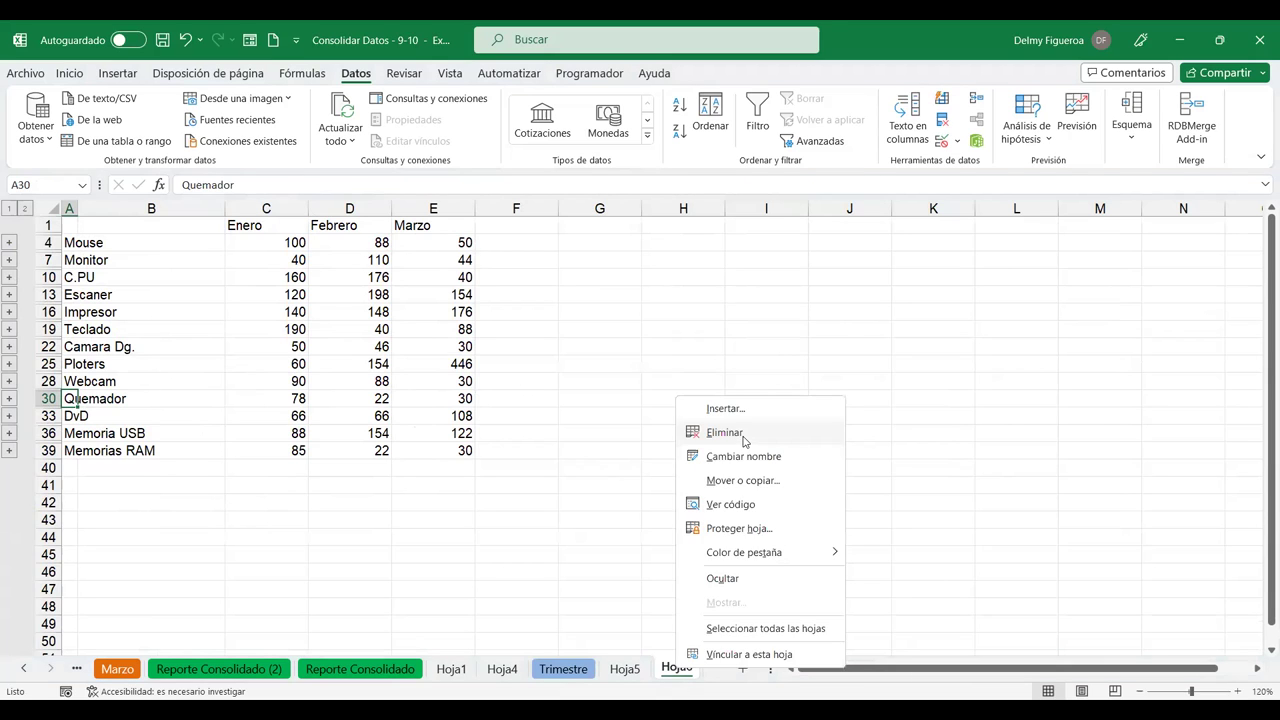
click(724, 432)
click(607, 413)
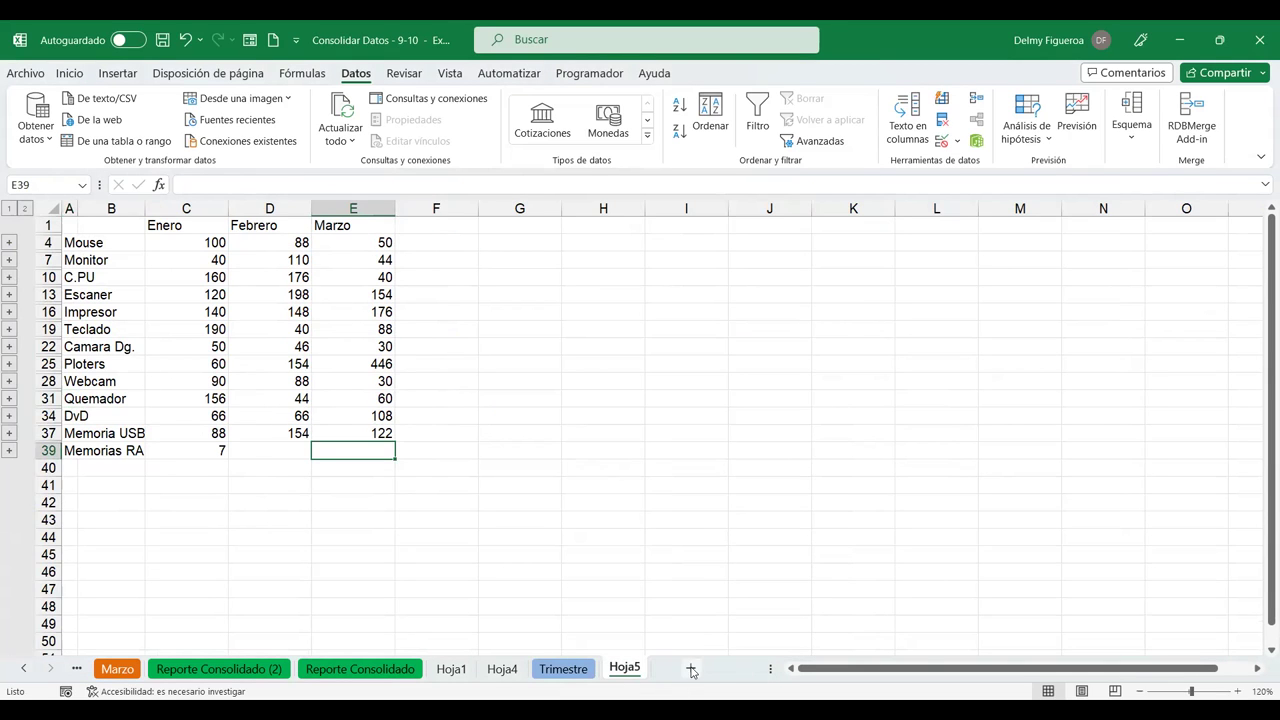
- Add a new blank worksheet after Hoja5
click(742, 668)
click(1237, 691)
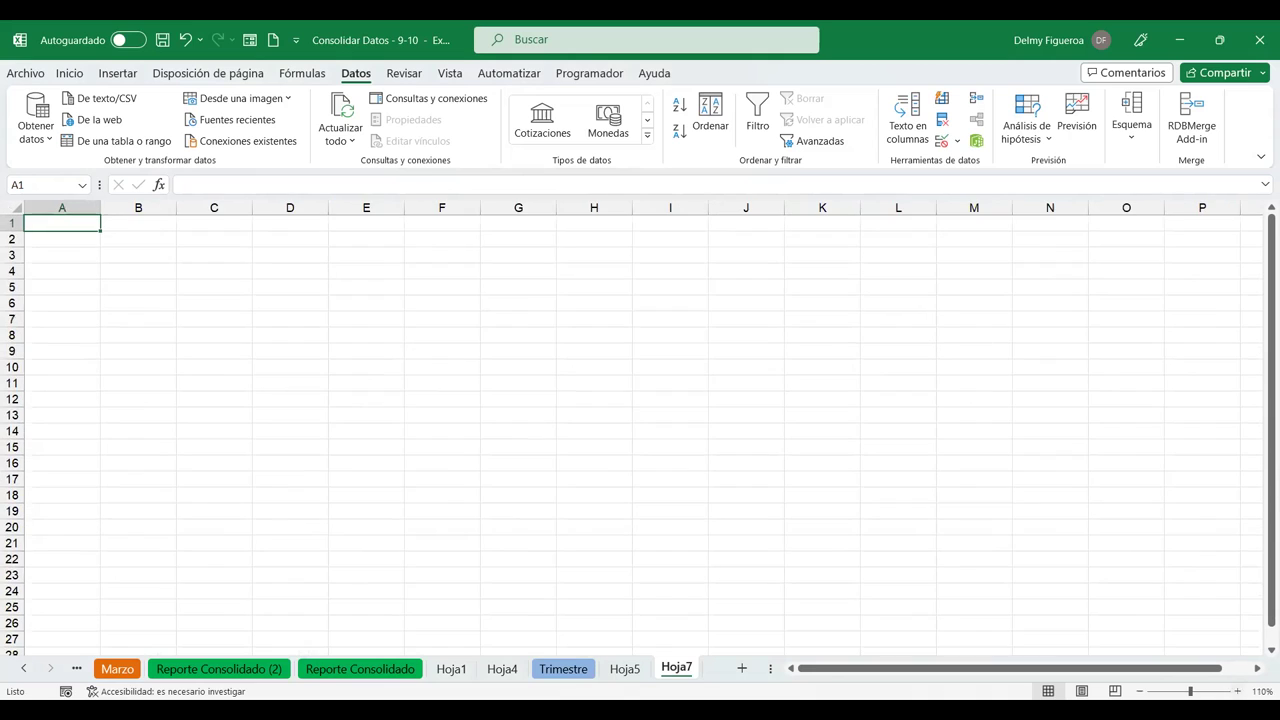
click(1237, 691)
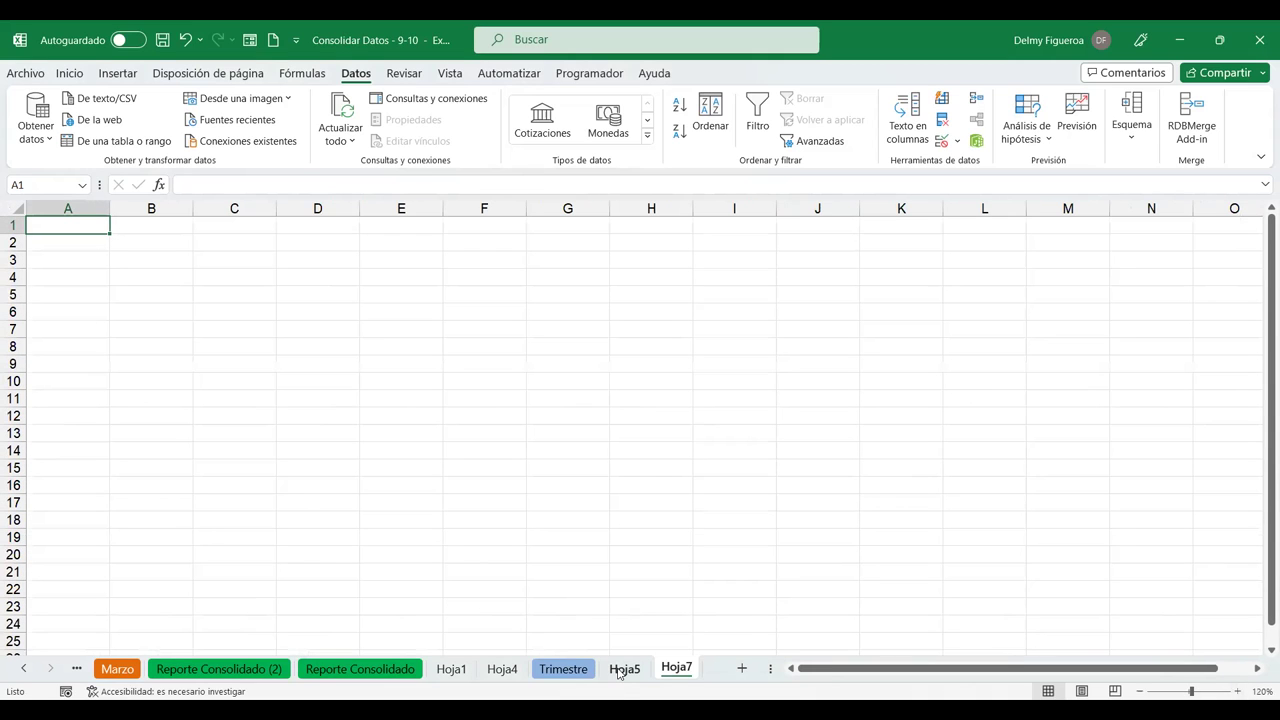
- Try to extend the selected Tienda2 range on the Trimestre sheet down to row 14
click(563, 668)
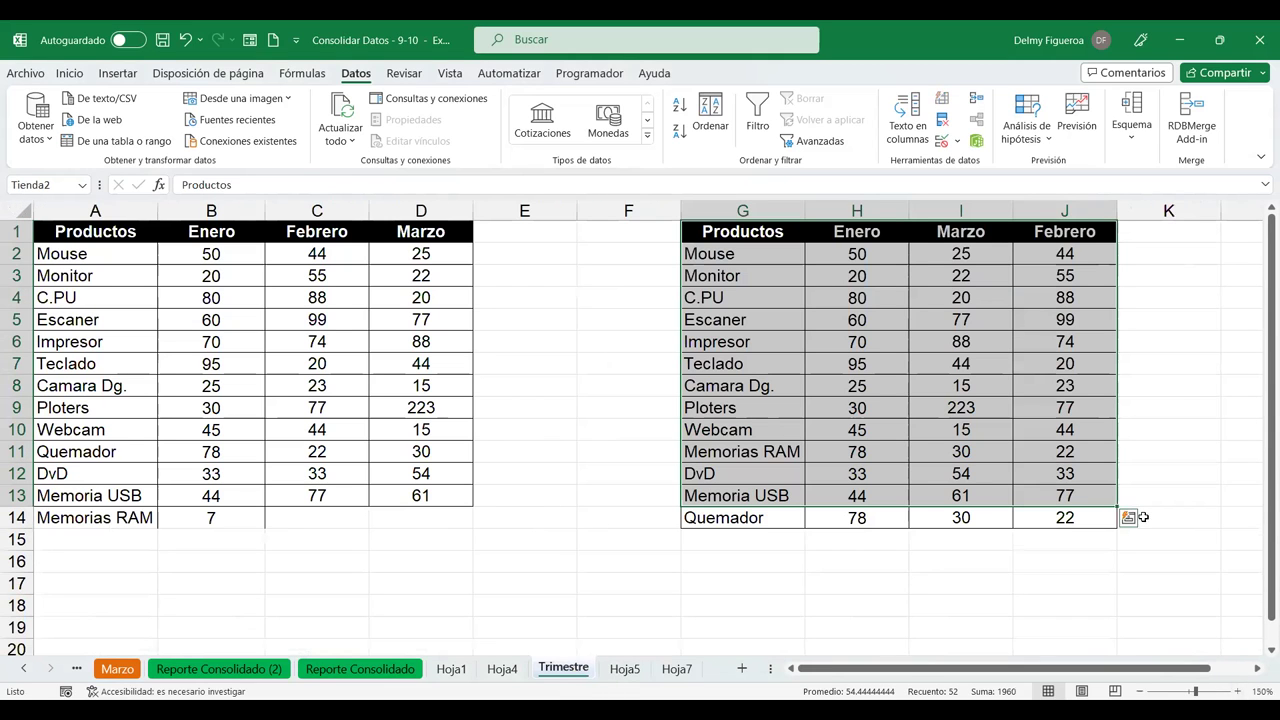
drag(1119, 506, 1100, 532)
key(ctrl+z)
click(84, 186)
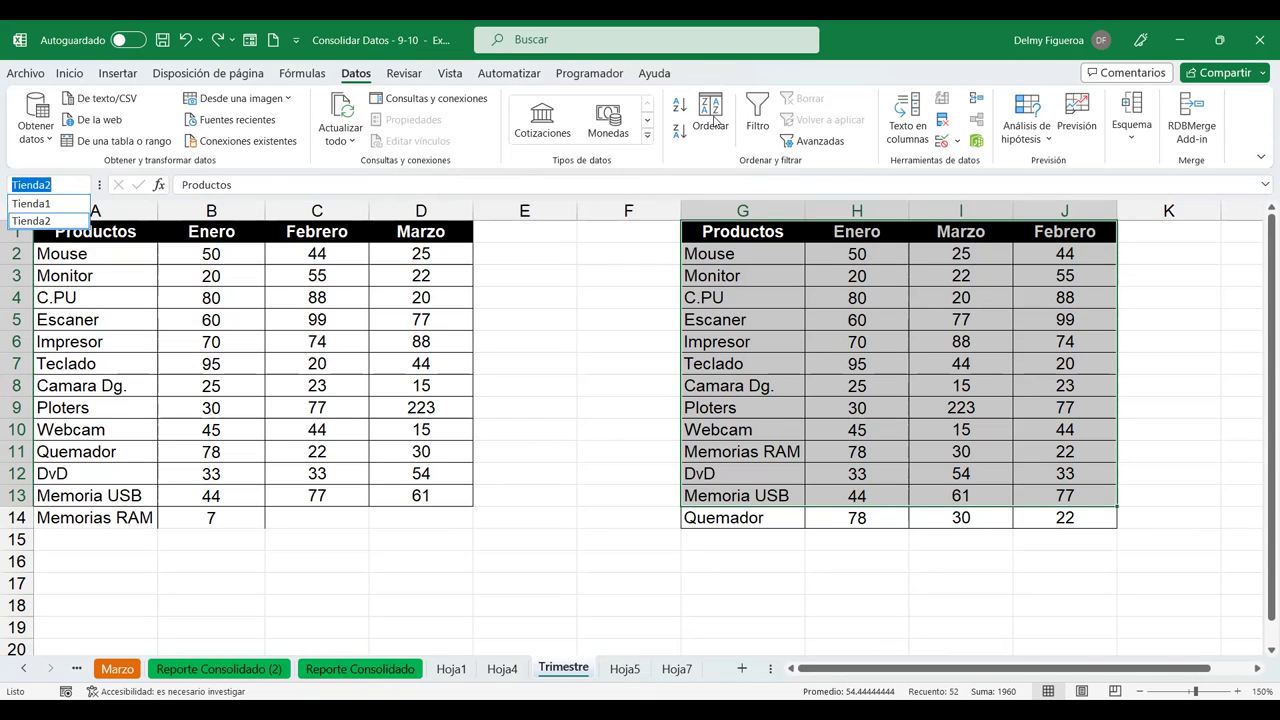
- Change the reference of the defined name Tienda2 to =Trimestre!$G$1:$J$14 and save the change
click(304, 78)
click(304, 76)
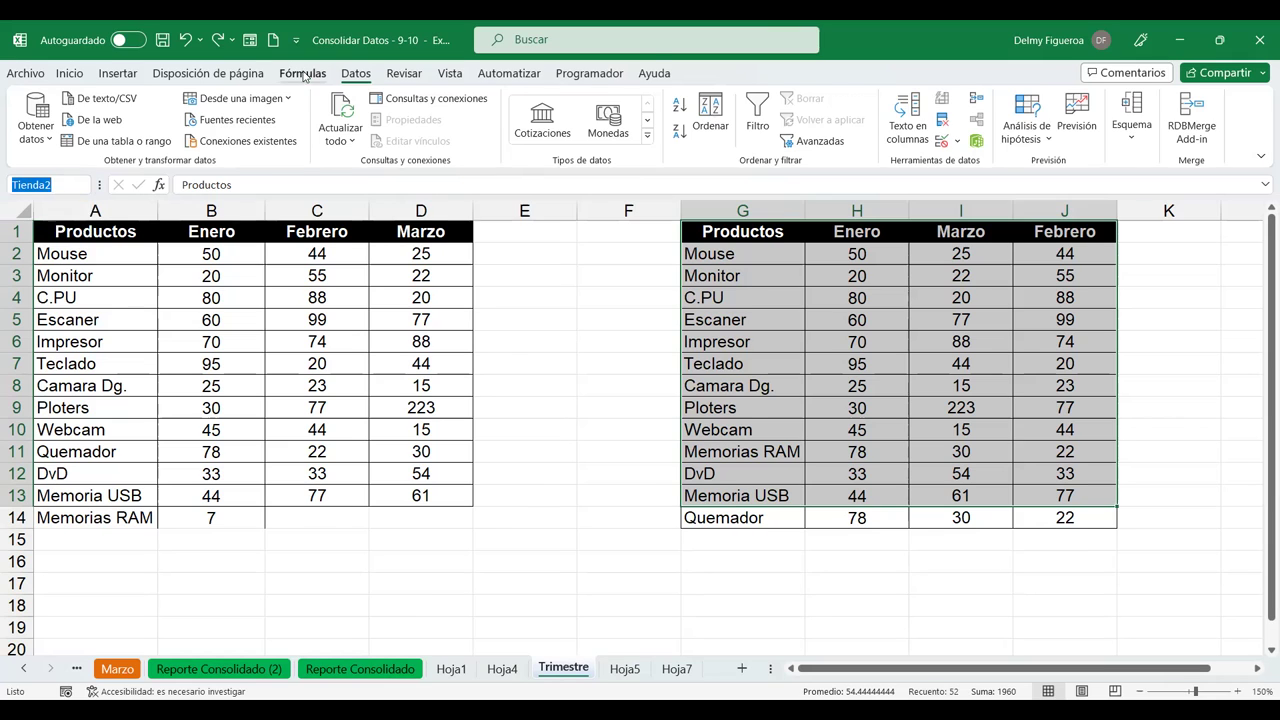
click(614, 139)
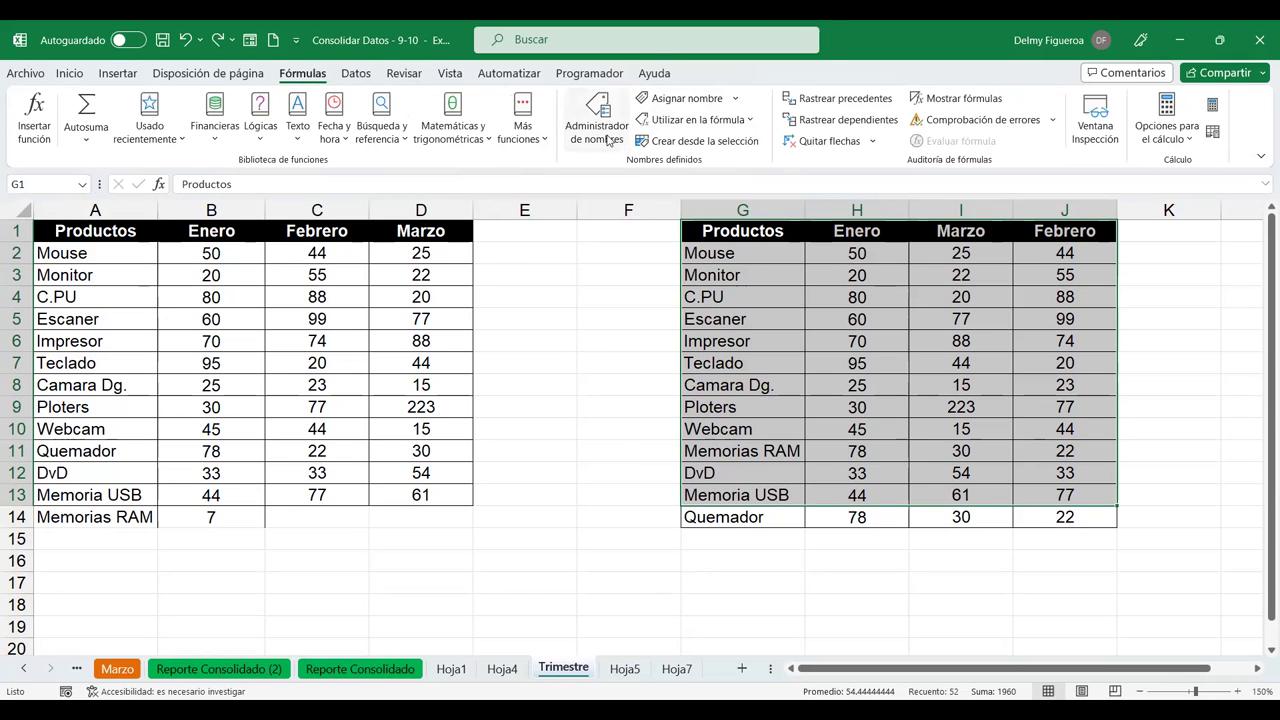
click(249, 257)
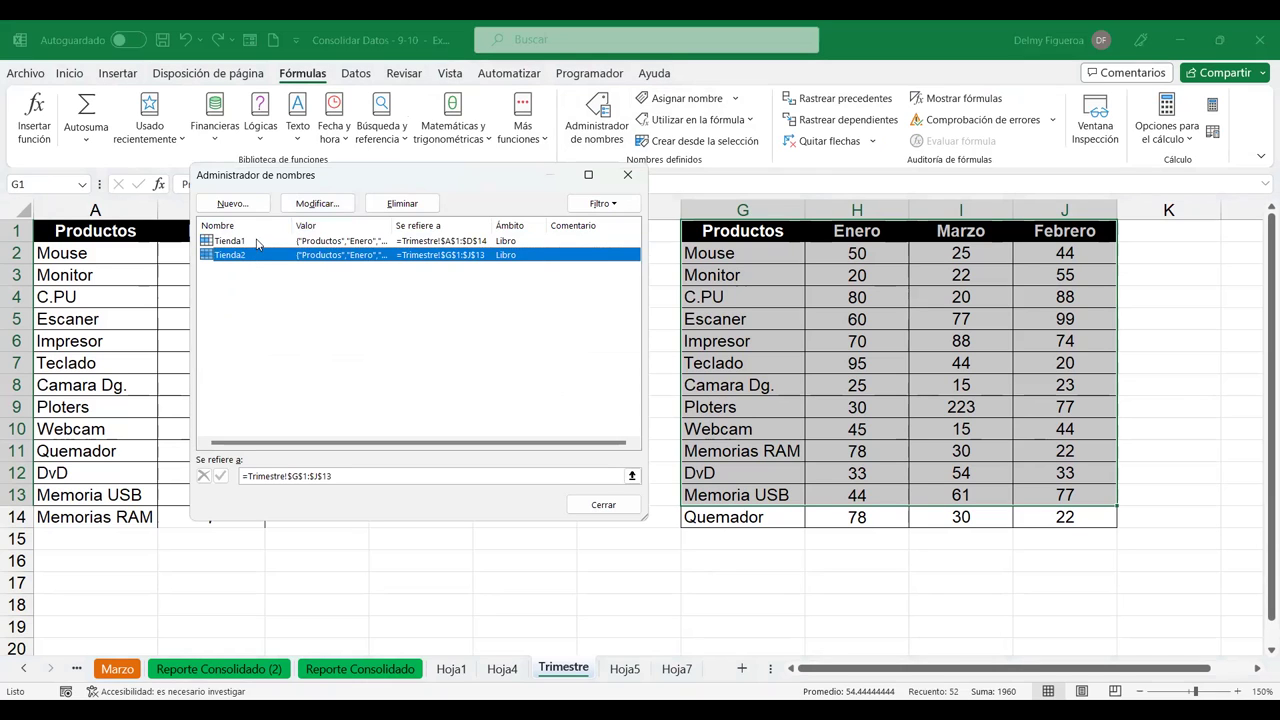
click(256, 243)
click(246, 263)
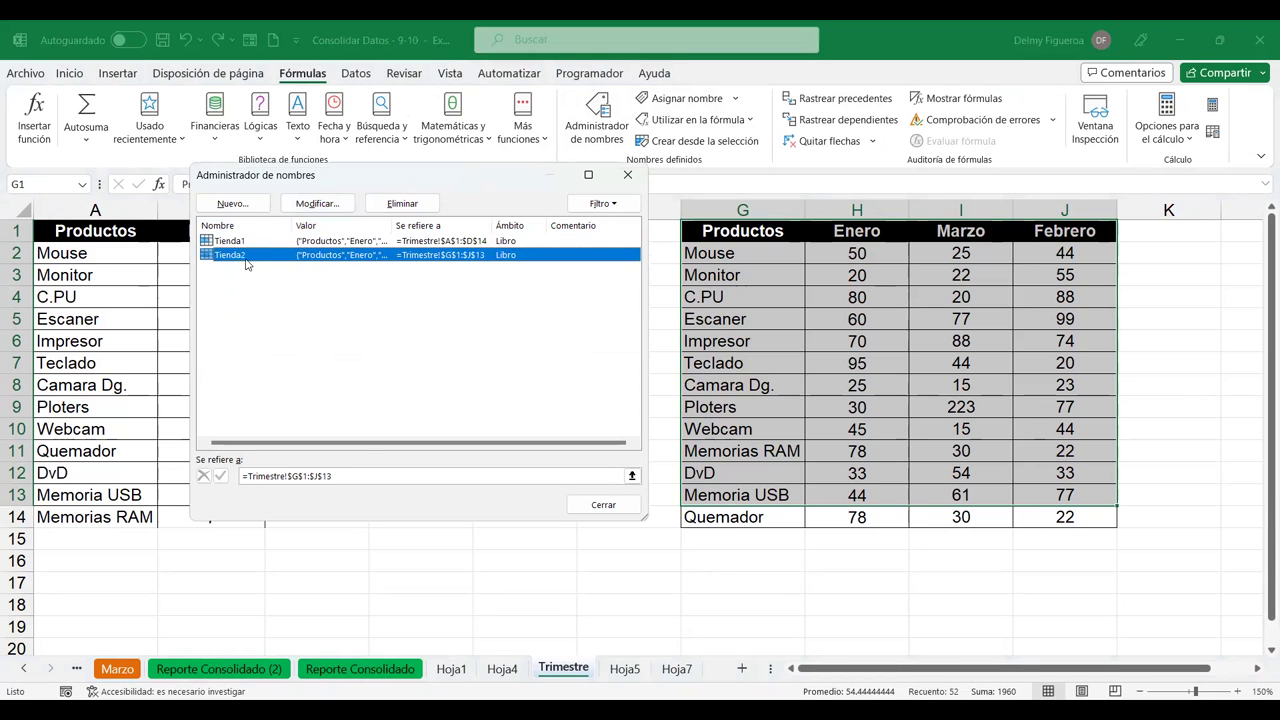
click(355, 477)
key(BackSpace)
text(4)
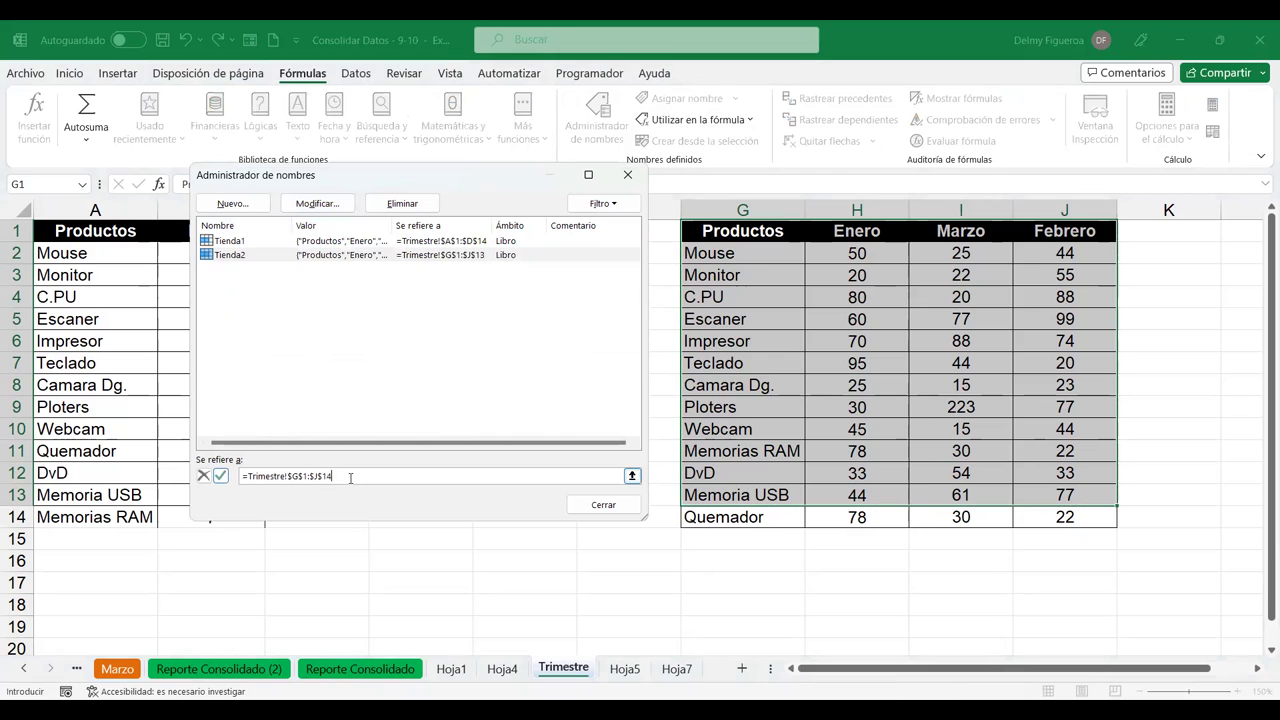
click(590, 506)
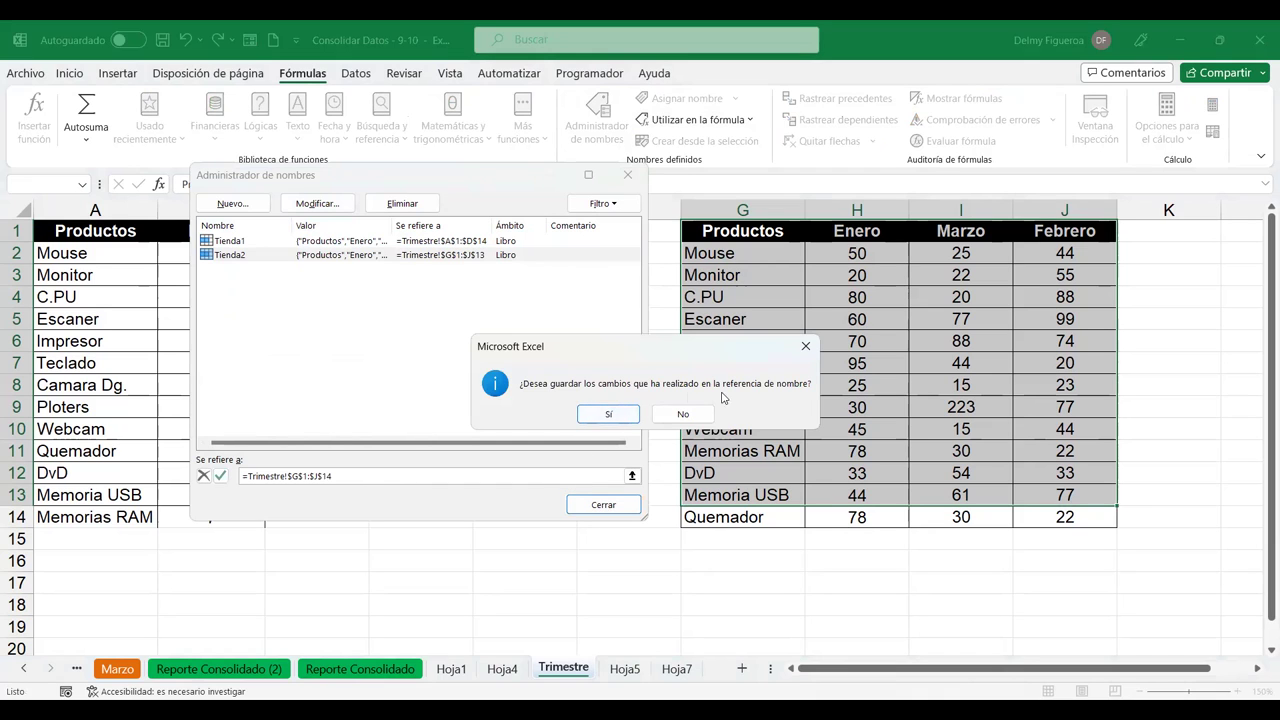
click(619, 416)
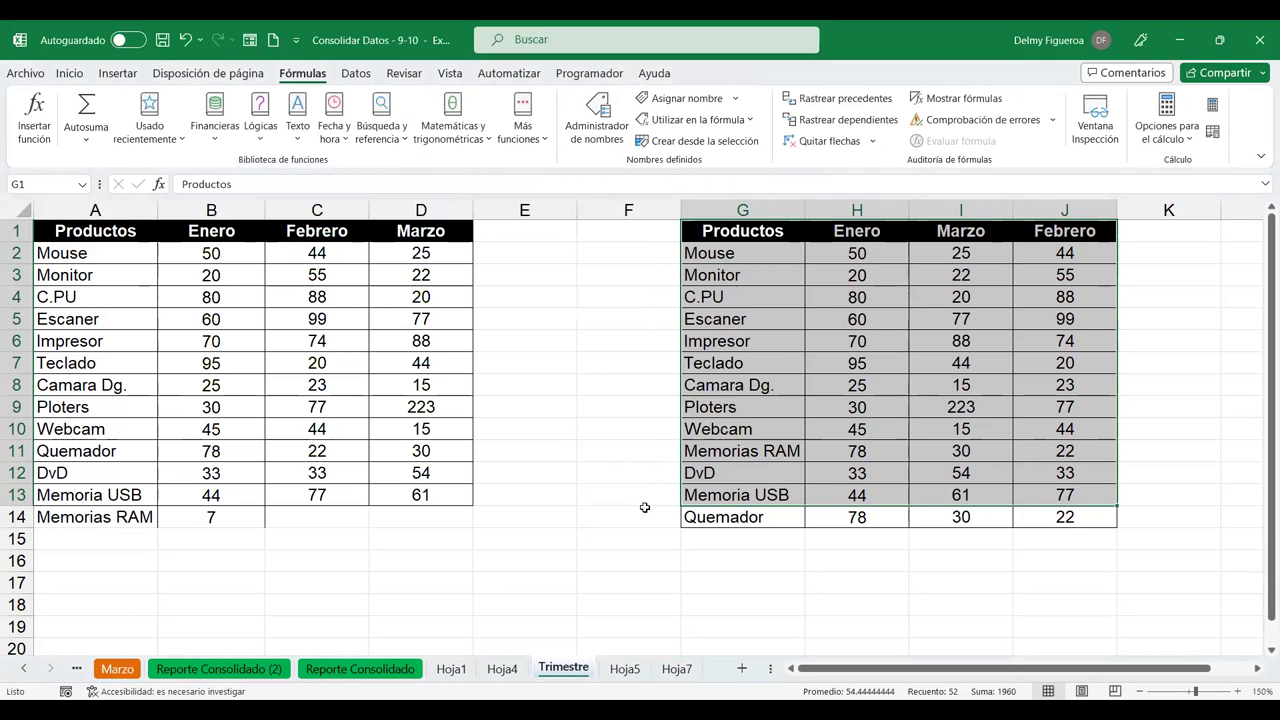
- Select the named ranges Tienda2 and Tienda1 on Trimestre to check that they cover every product row
click(645, 510)
click(82, 184)
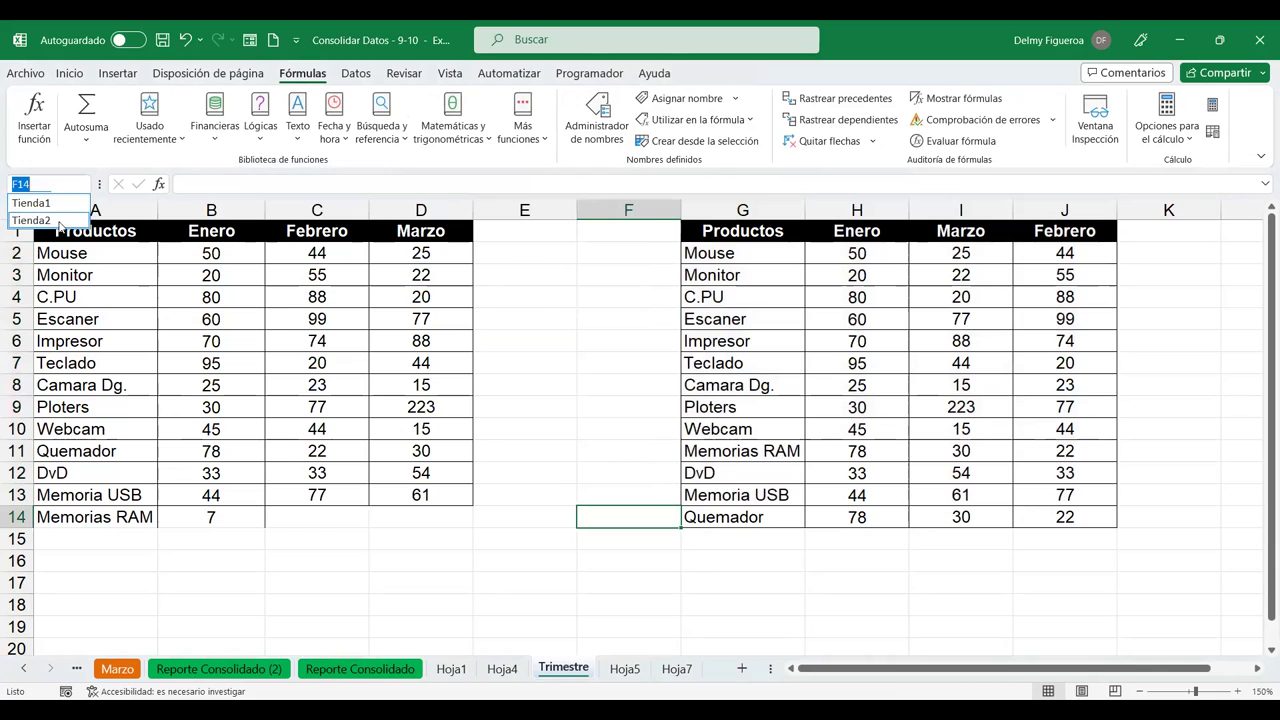
click(59, 221)
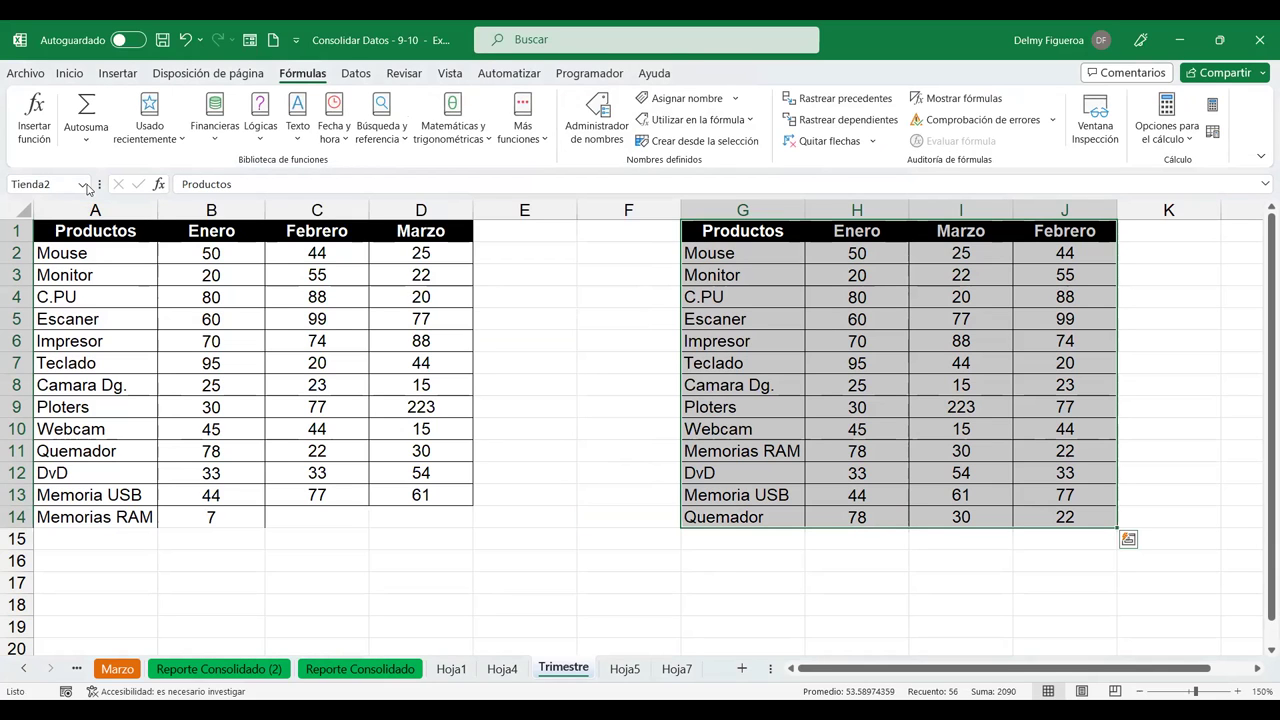
click(82, 184)
click(59, 200)
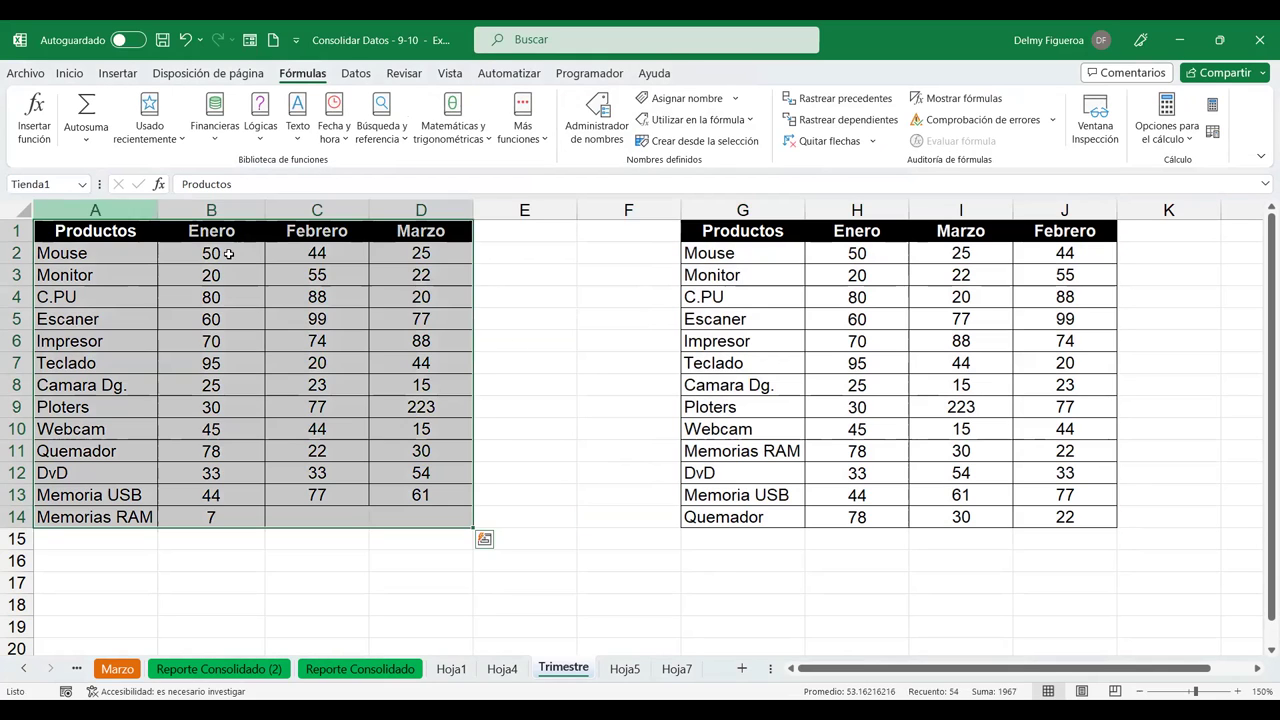
click(522, 362)
- Start a Suma consolidation at cell A1 of Hoja7 and add the named range Tienda1 as a reference
click(675, 670)
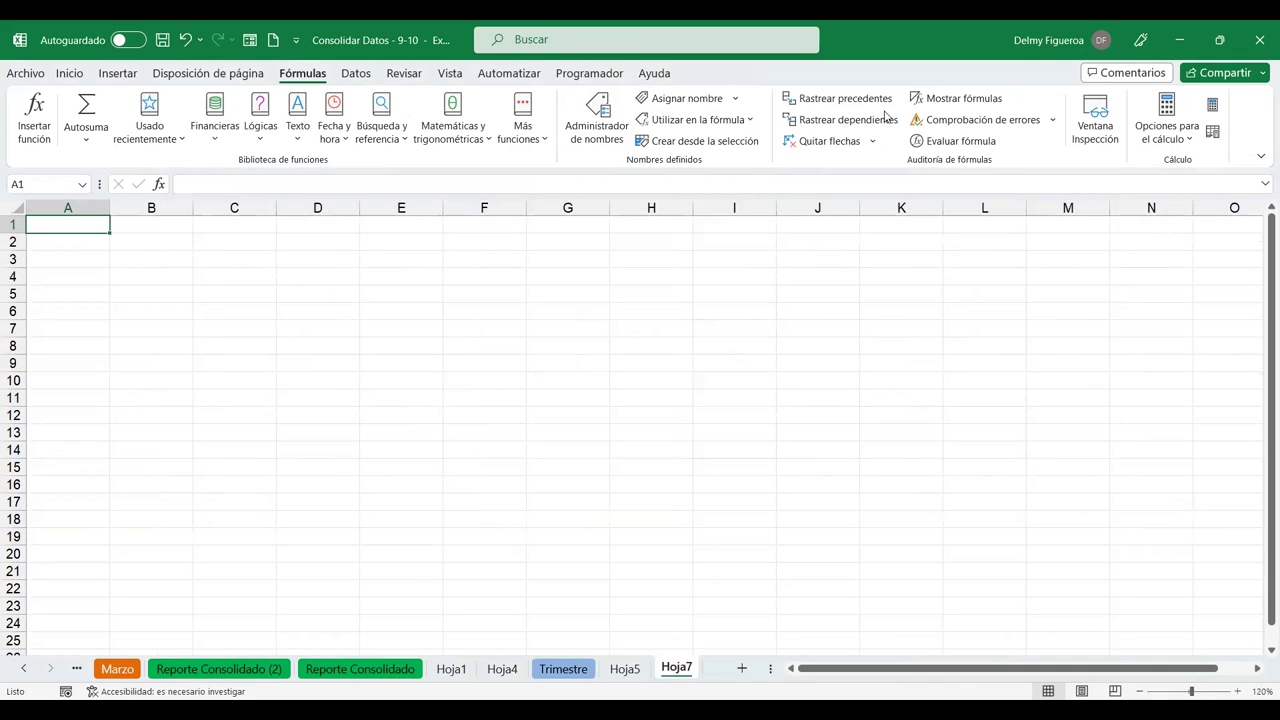
click(355, 75)
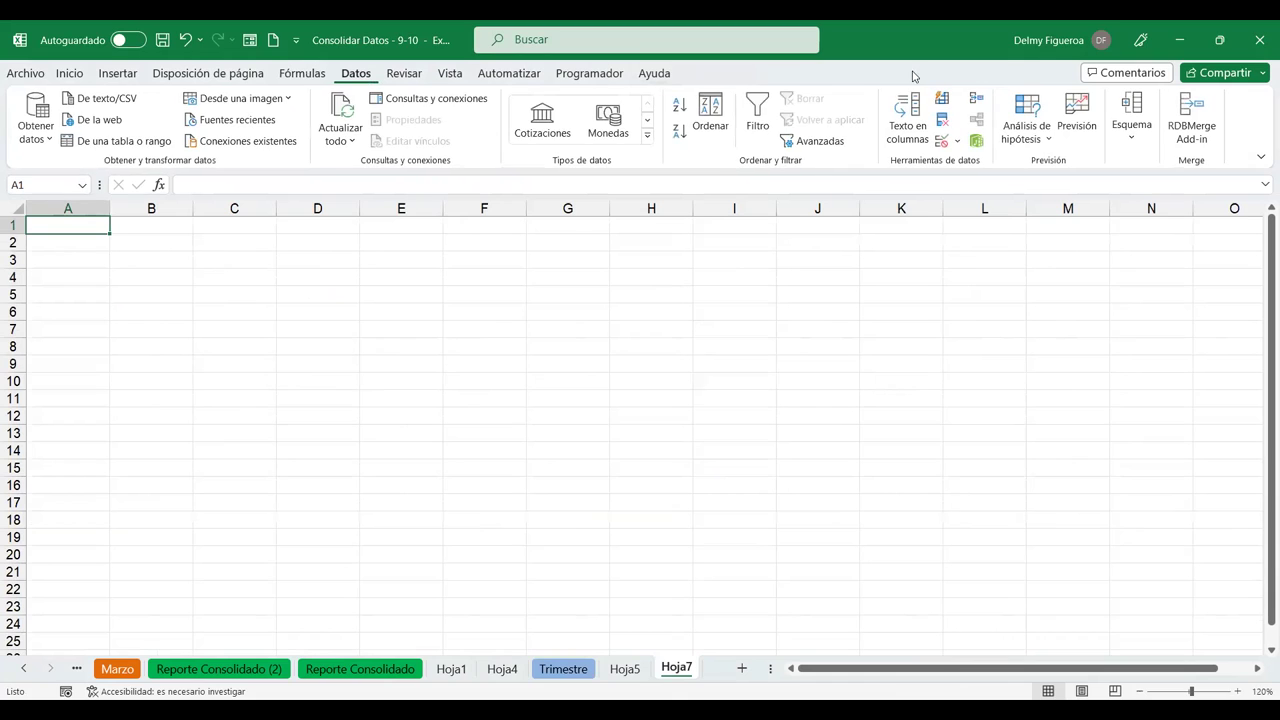
click(978, 101)
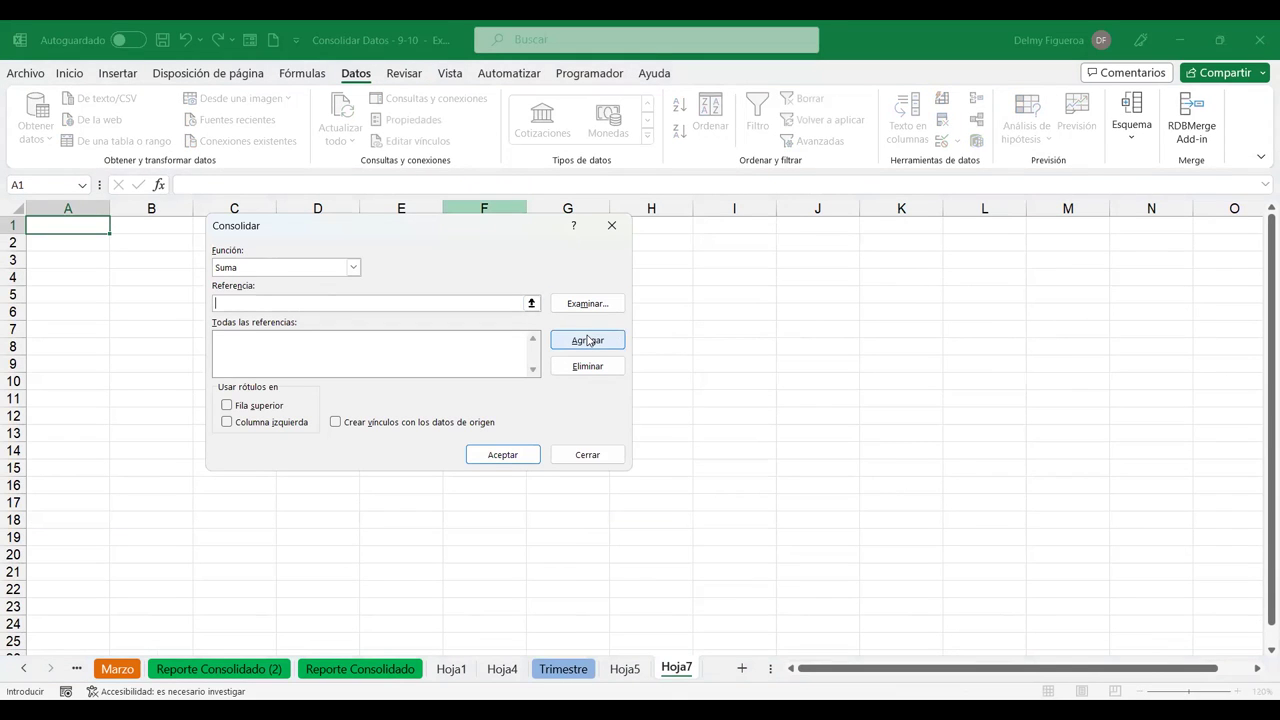
key(F3)
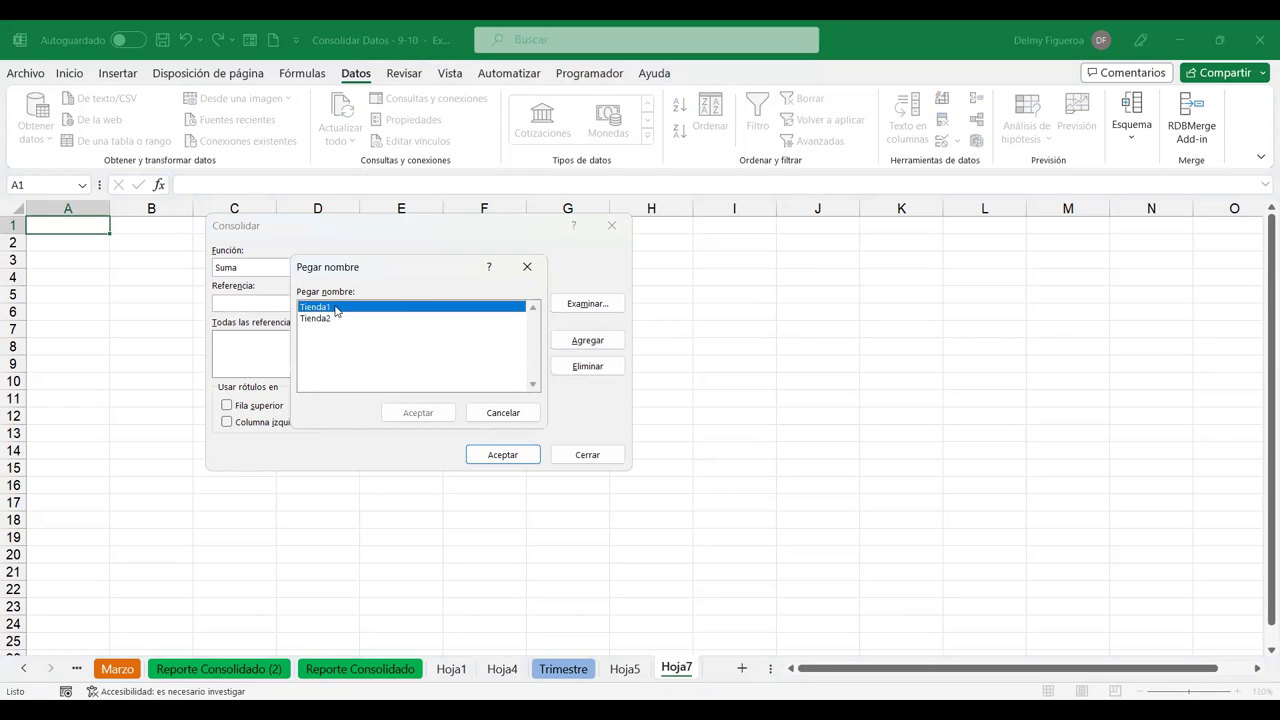
click(418, 413)
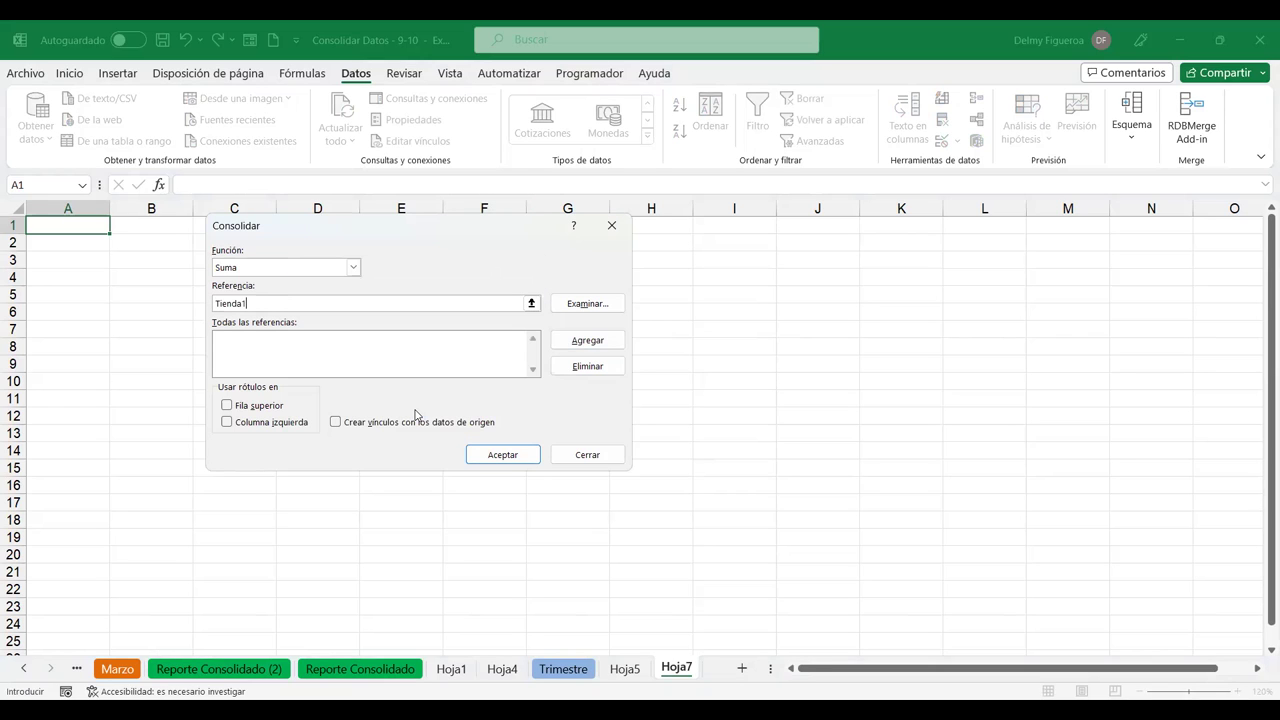
click(586, 341)
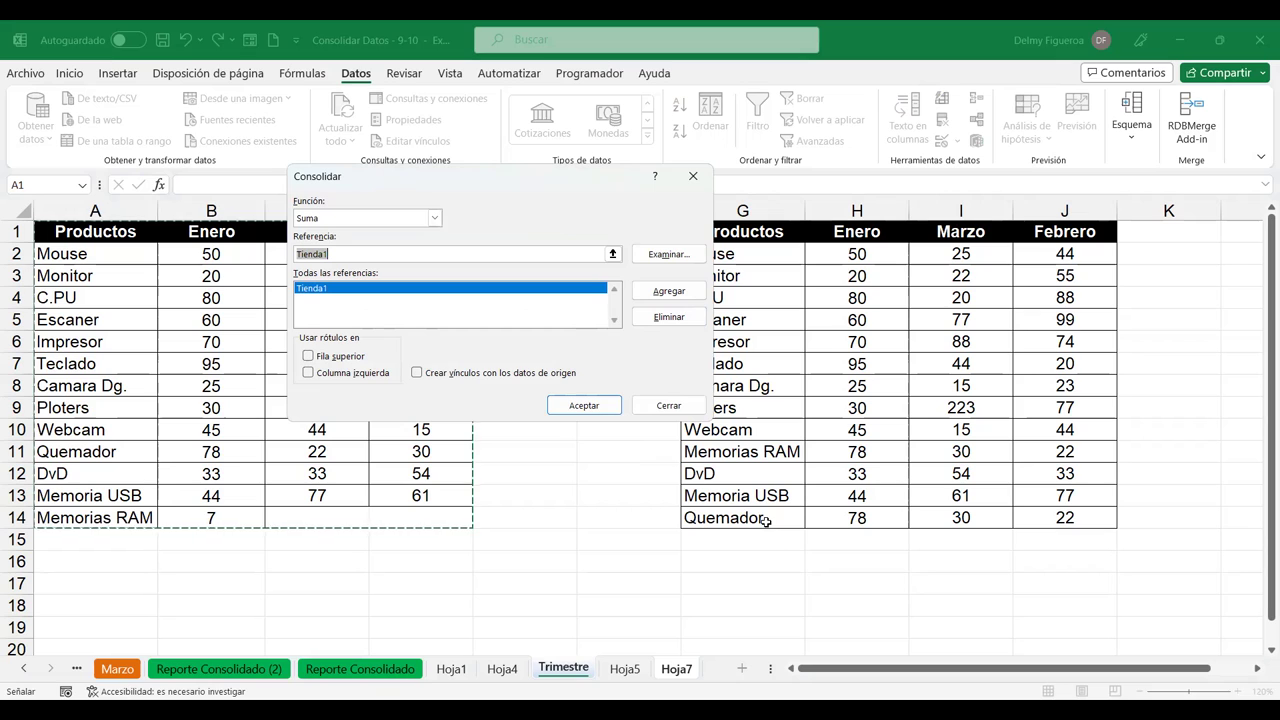
- Add the named range Tienda2 to the consolidation references
click(594, 299)
key(F3)
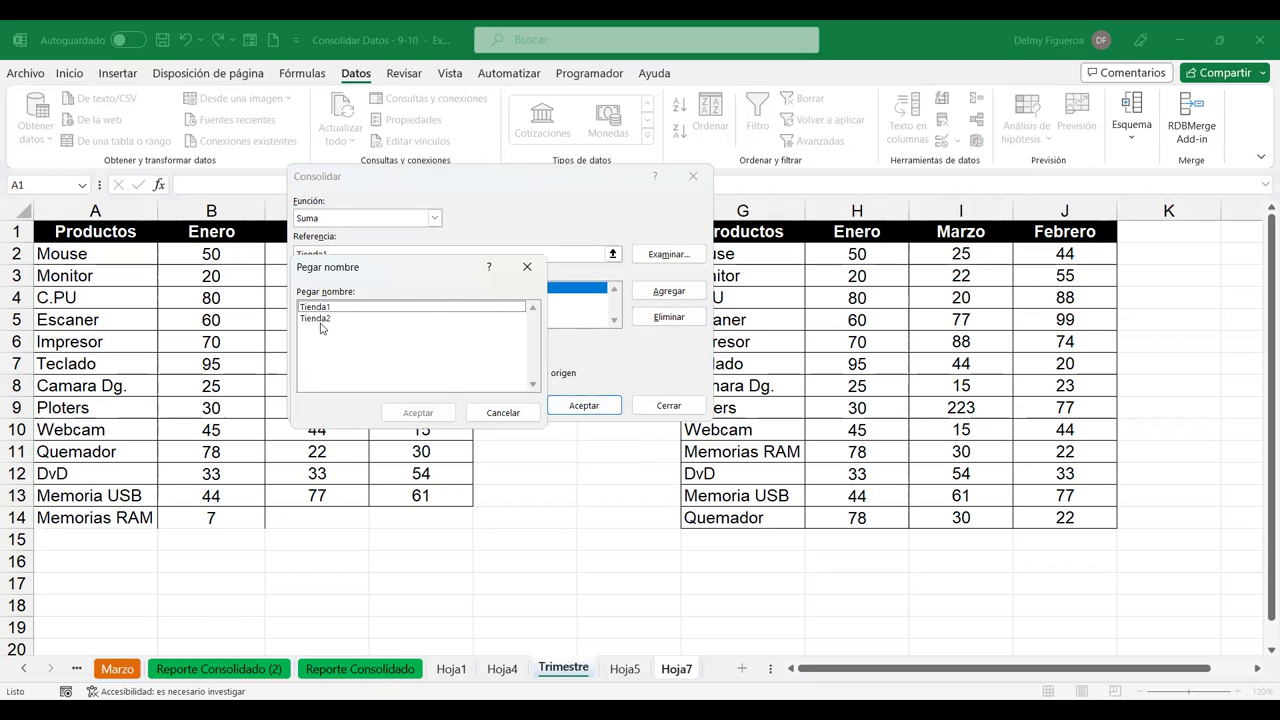
click(322, 319)
click(448, 410)
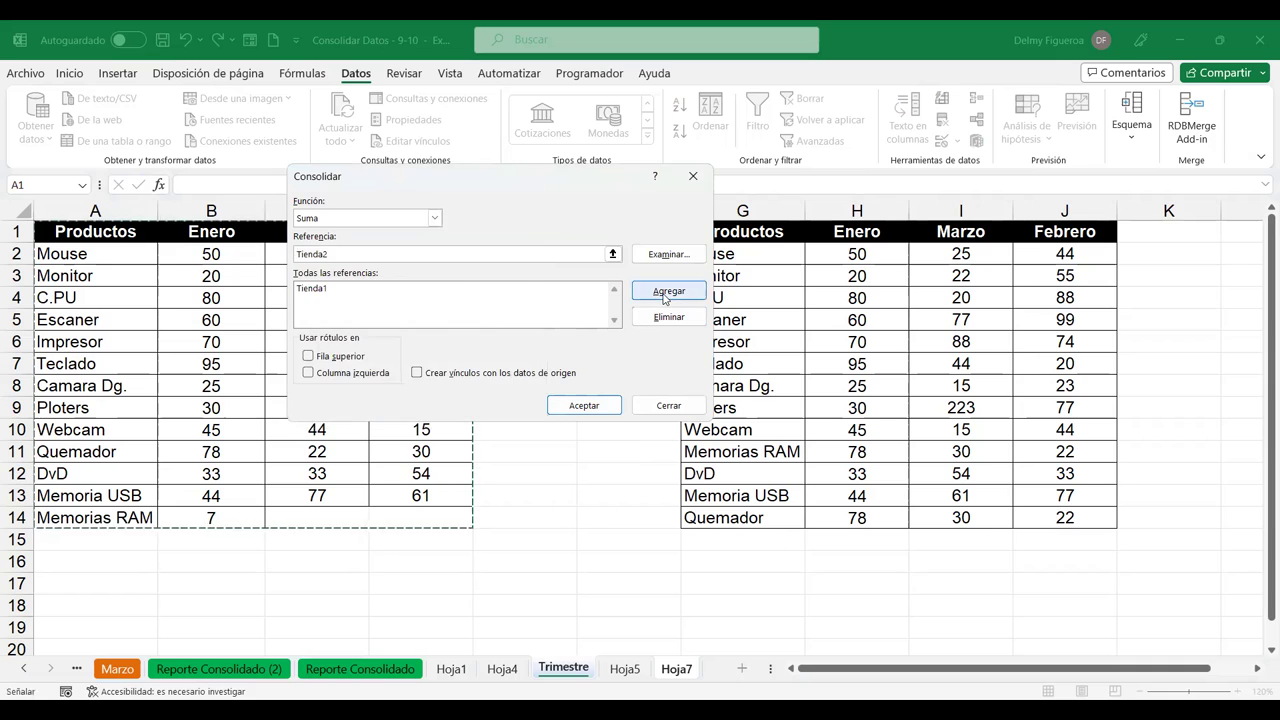
click(668, 291)
- Use the top row and left column as labels, link to the source data, and create the consolidated table
click(308, 356)
click(308, 373)
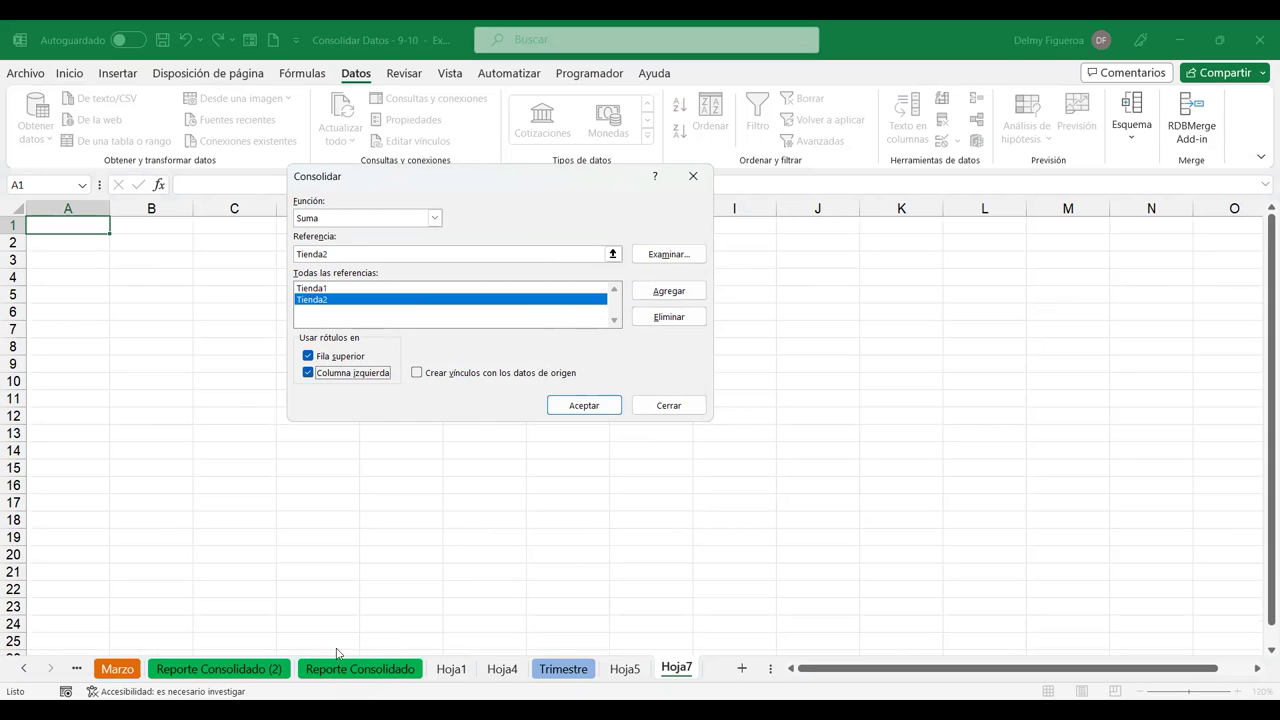
click(418, 375)
click(582, 406)
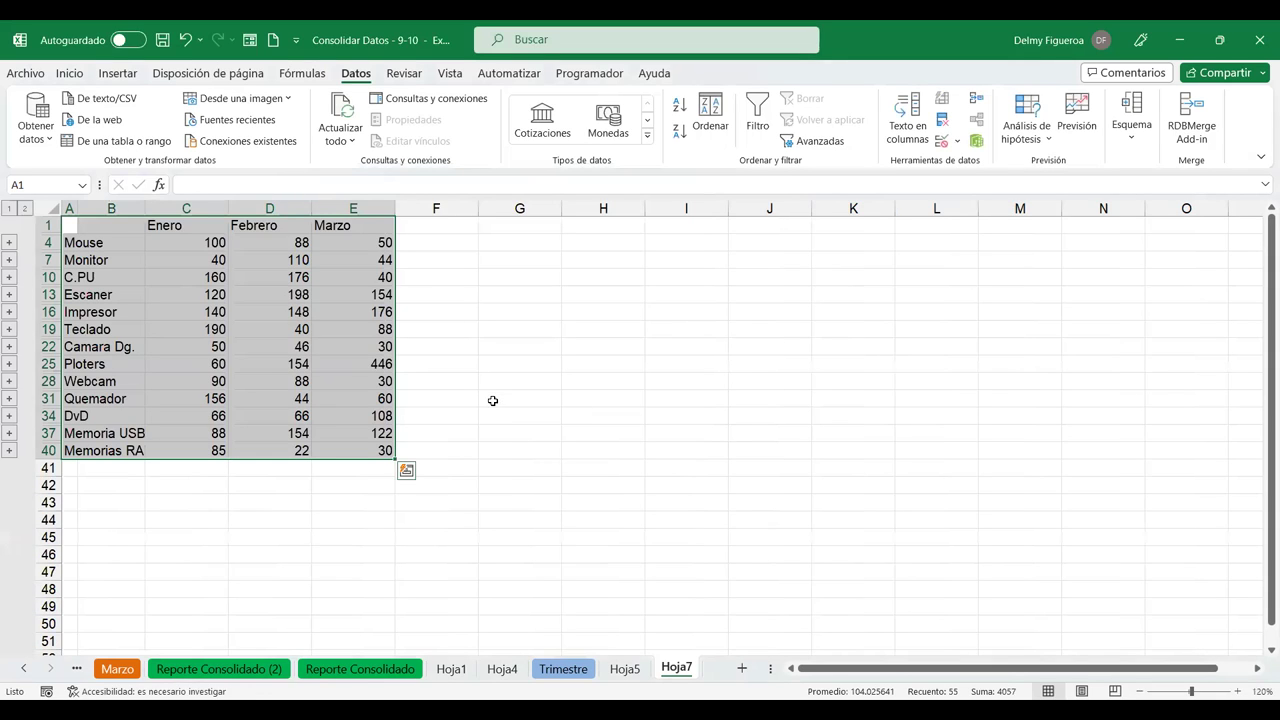
- Compare Quemador's consolidated Enero total on Hoja7 with its Enero values in both Trimestre tables
click(200, 398)
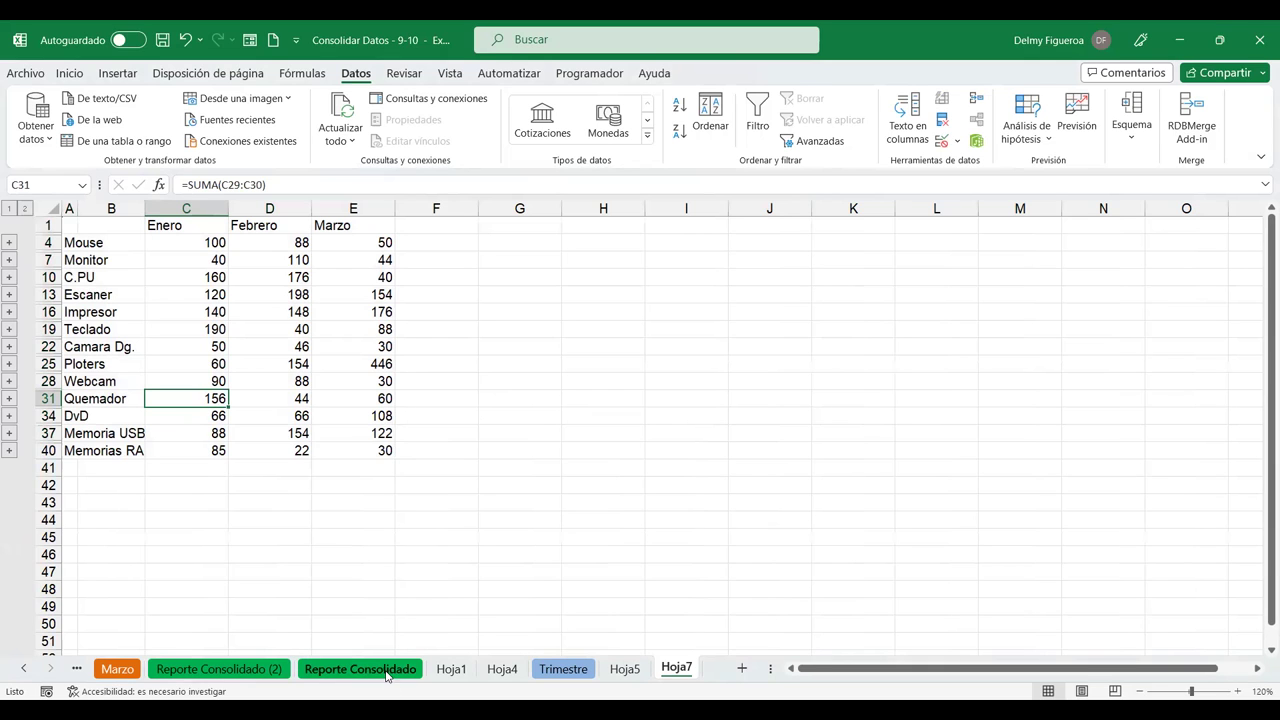
click(588, 676)
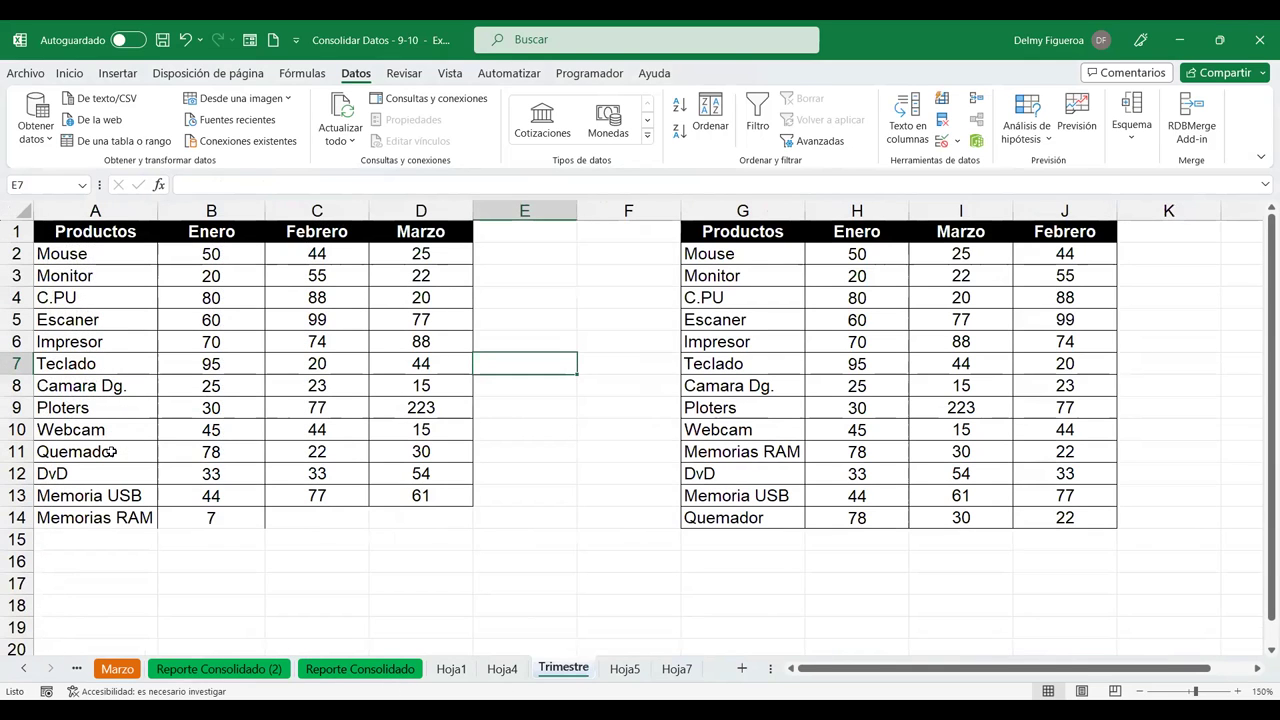
click(103, 452)
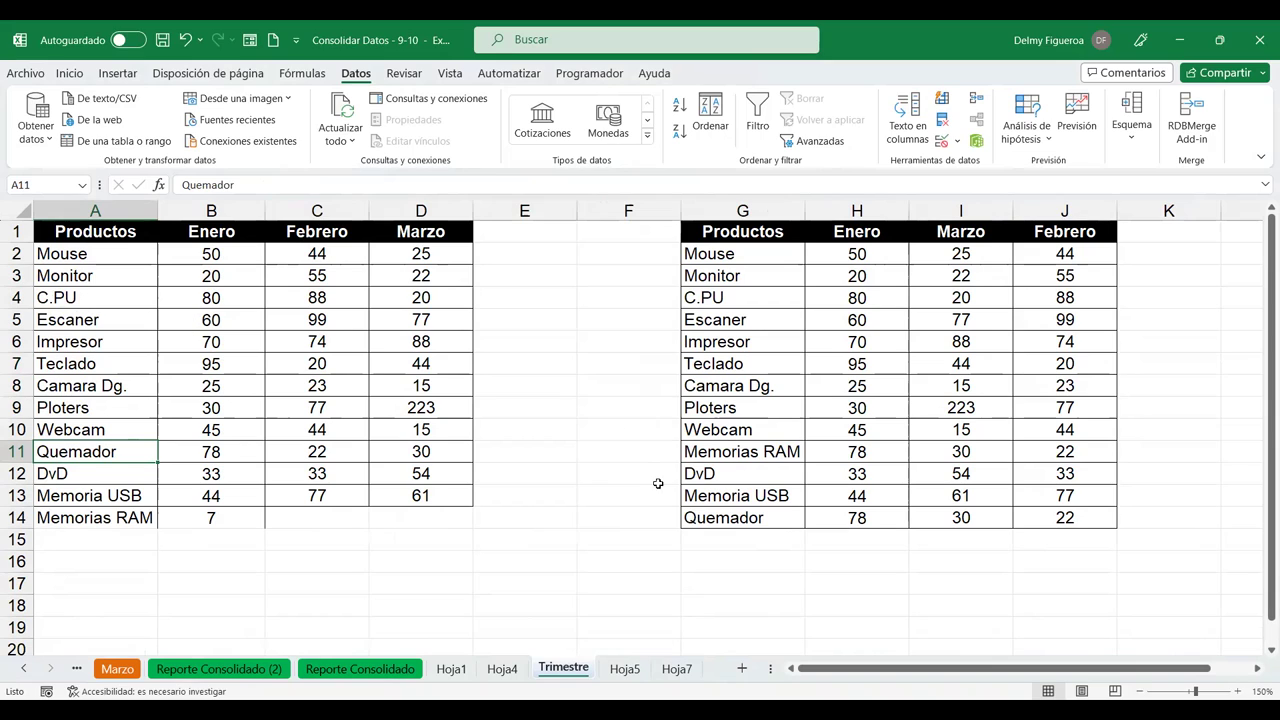
click(750, 518)
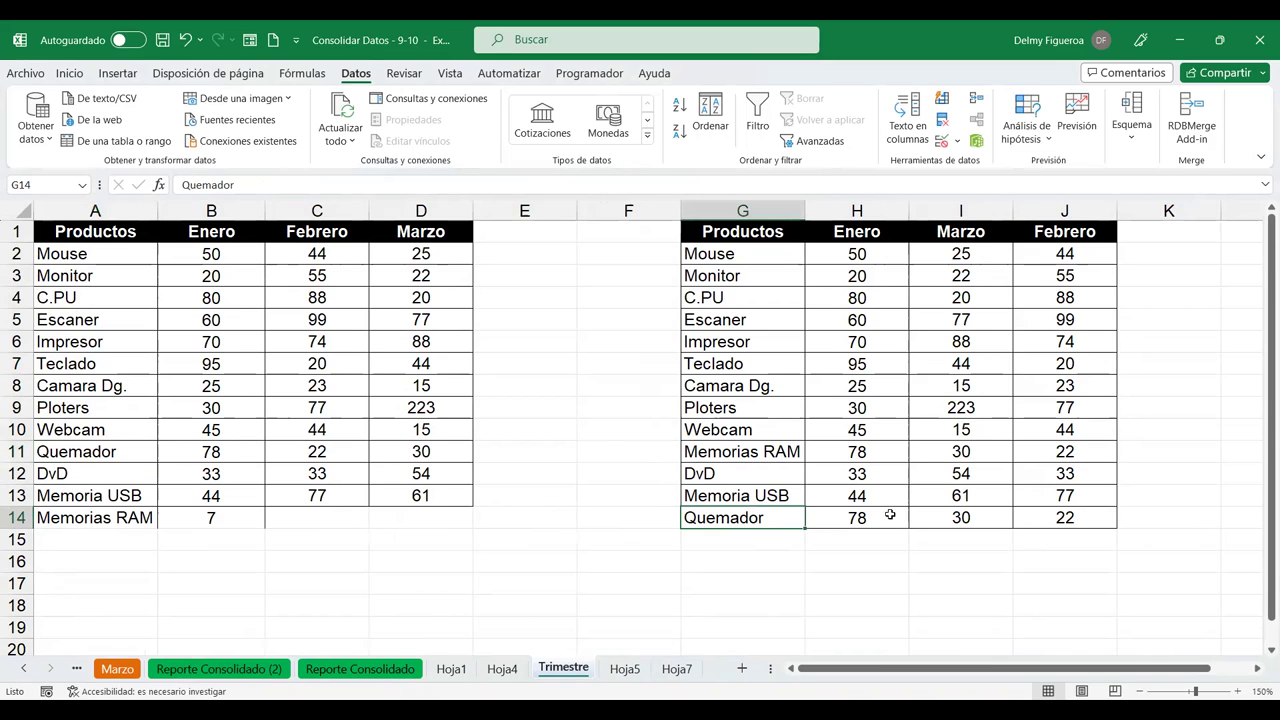
click(858, 518)
drag(196, 452, 280, 470)
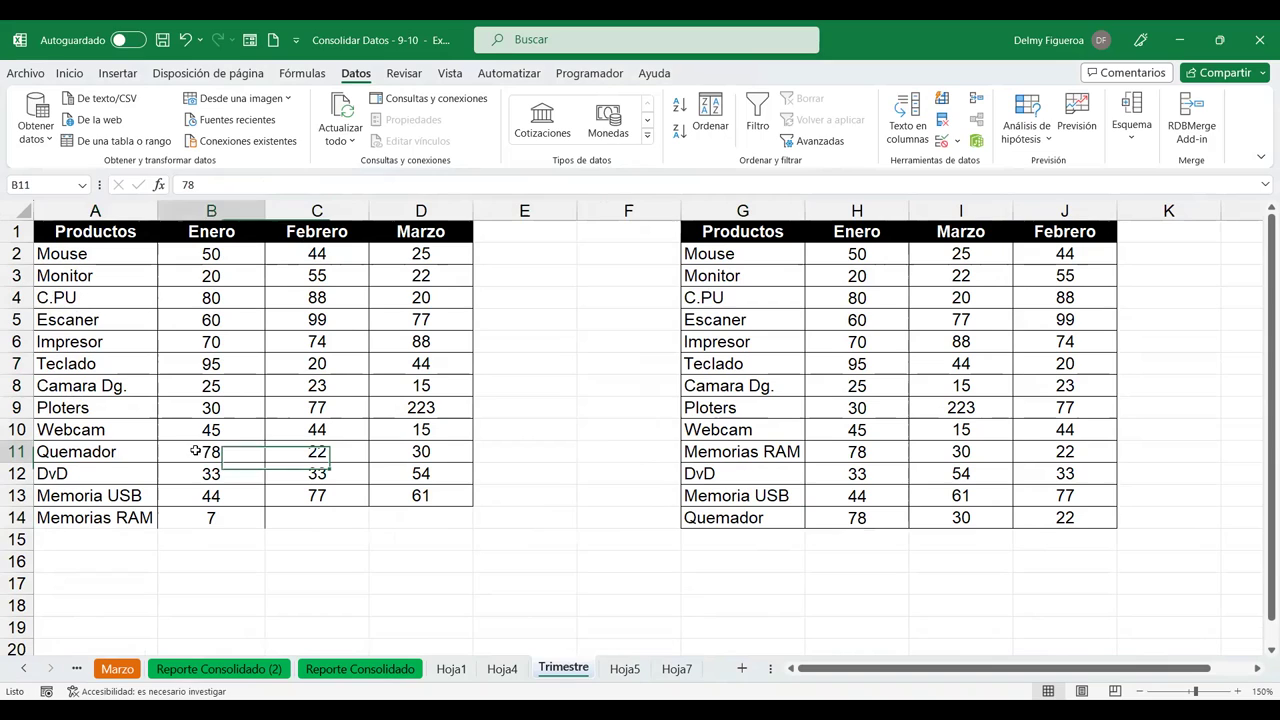
click(120, 452)
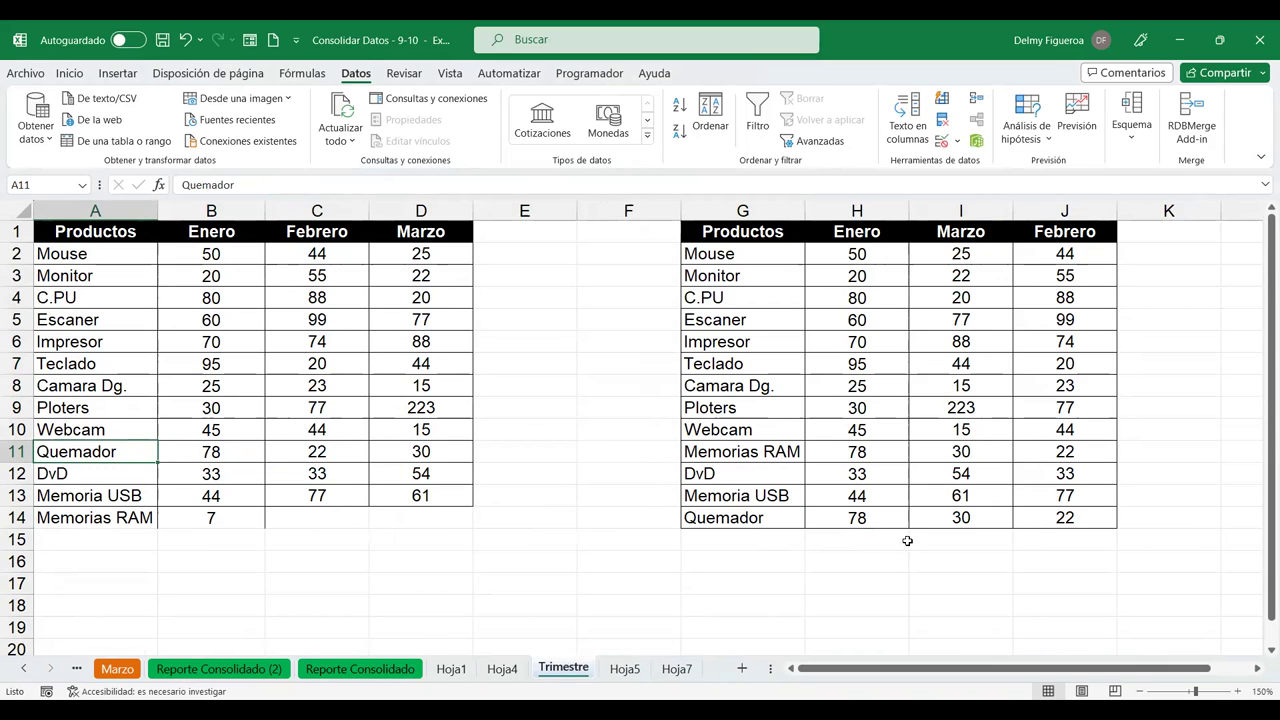
click(888, 512)
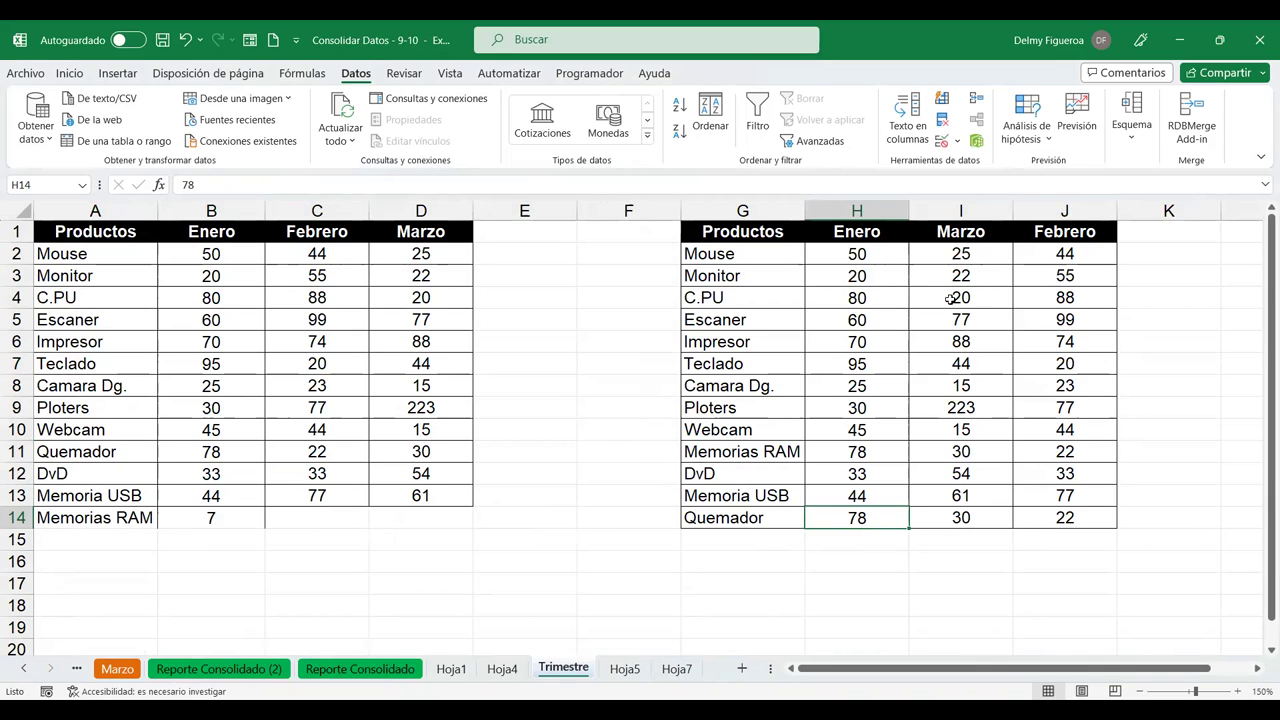
- Compare Webcam's Febrero values in the Trimestre tables with its consolidated Febrero total on Hoja7
click(1066, 432)
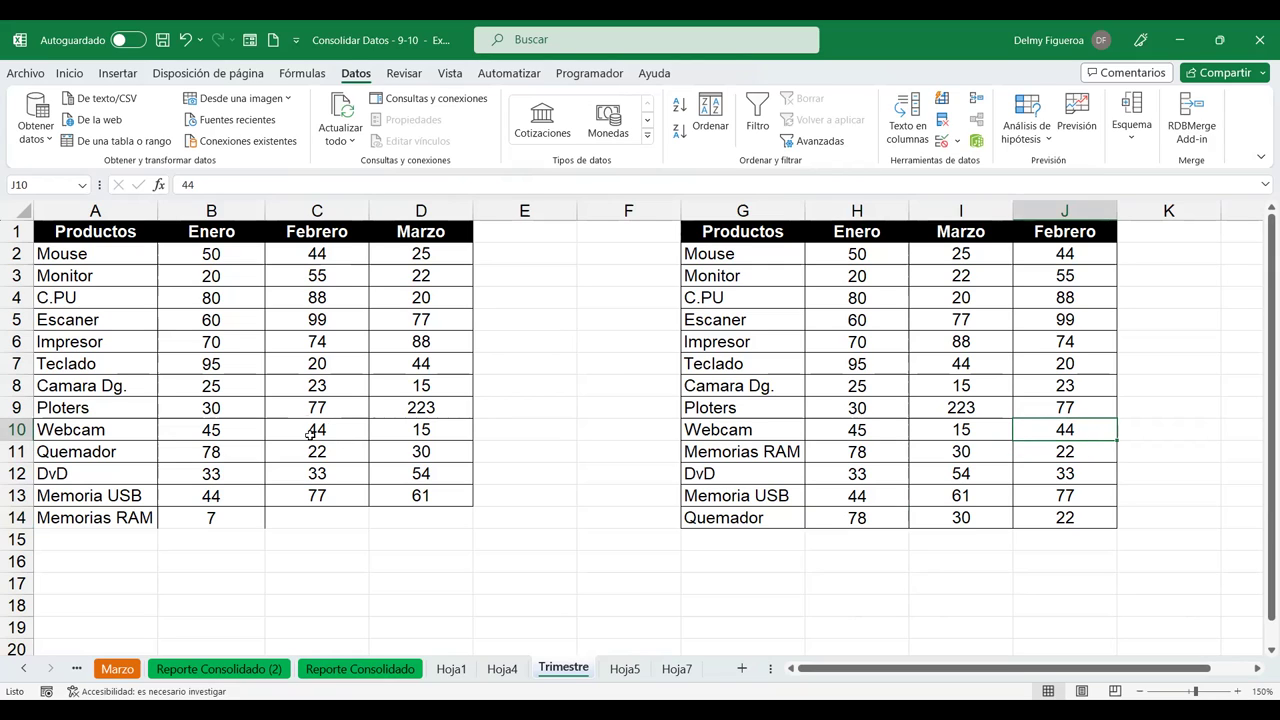
click(676, 669)
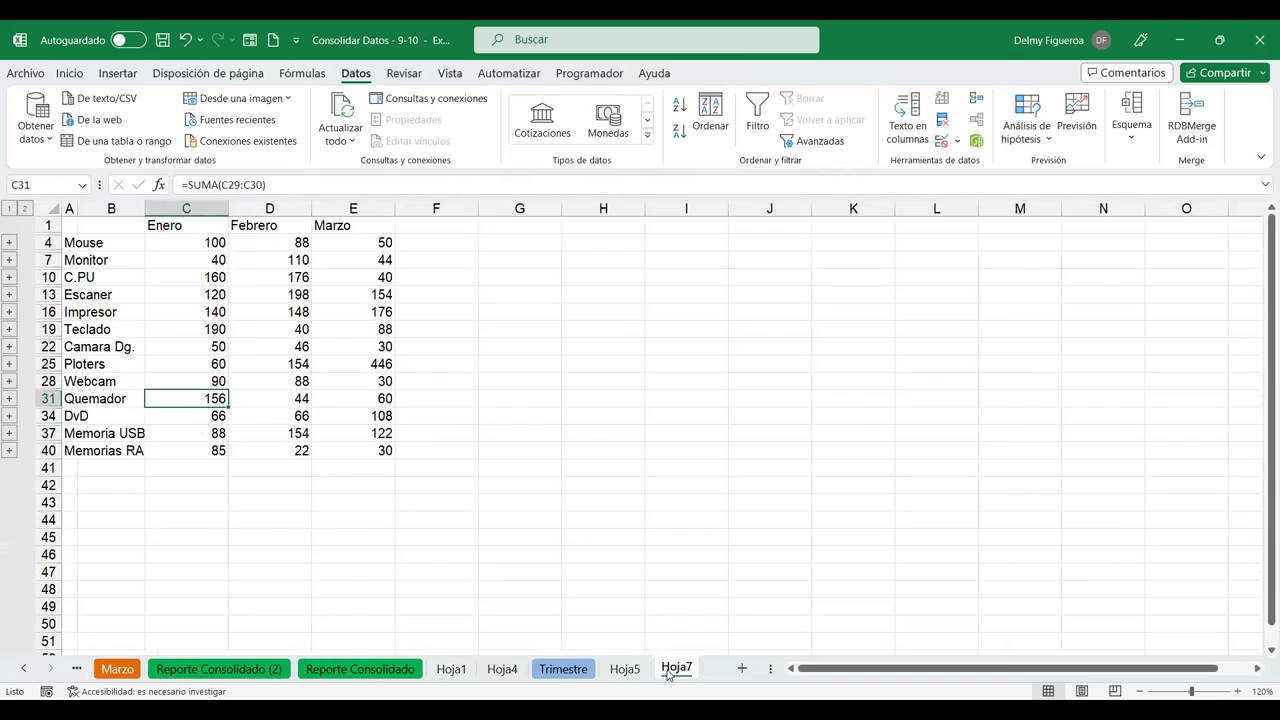
click(284, 379)
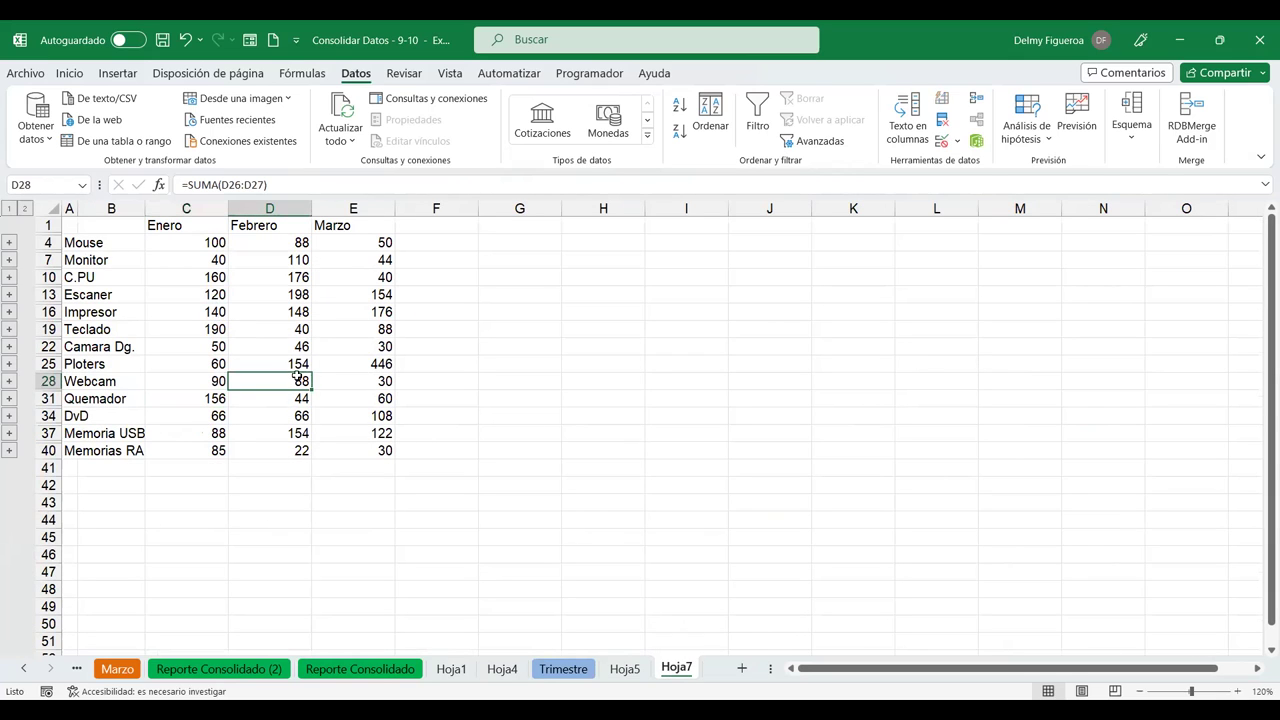
click(582, 669)
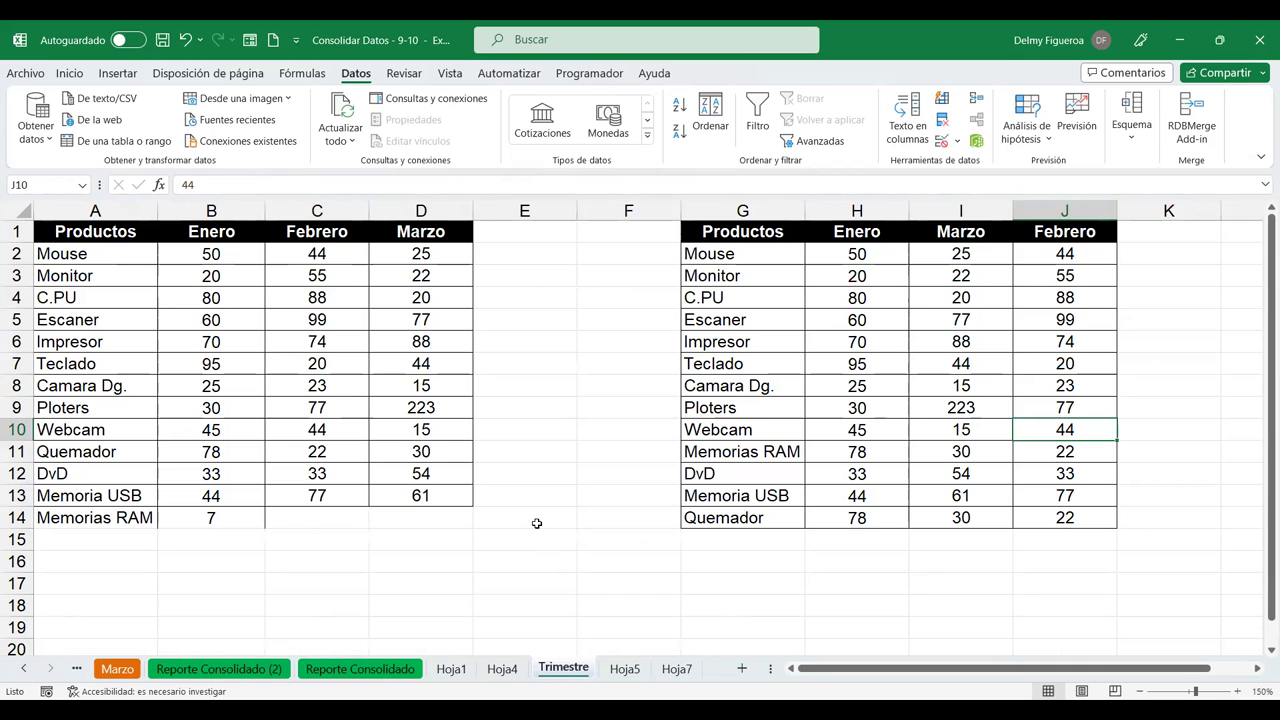
click(662, 674)
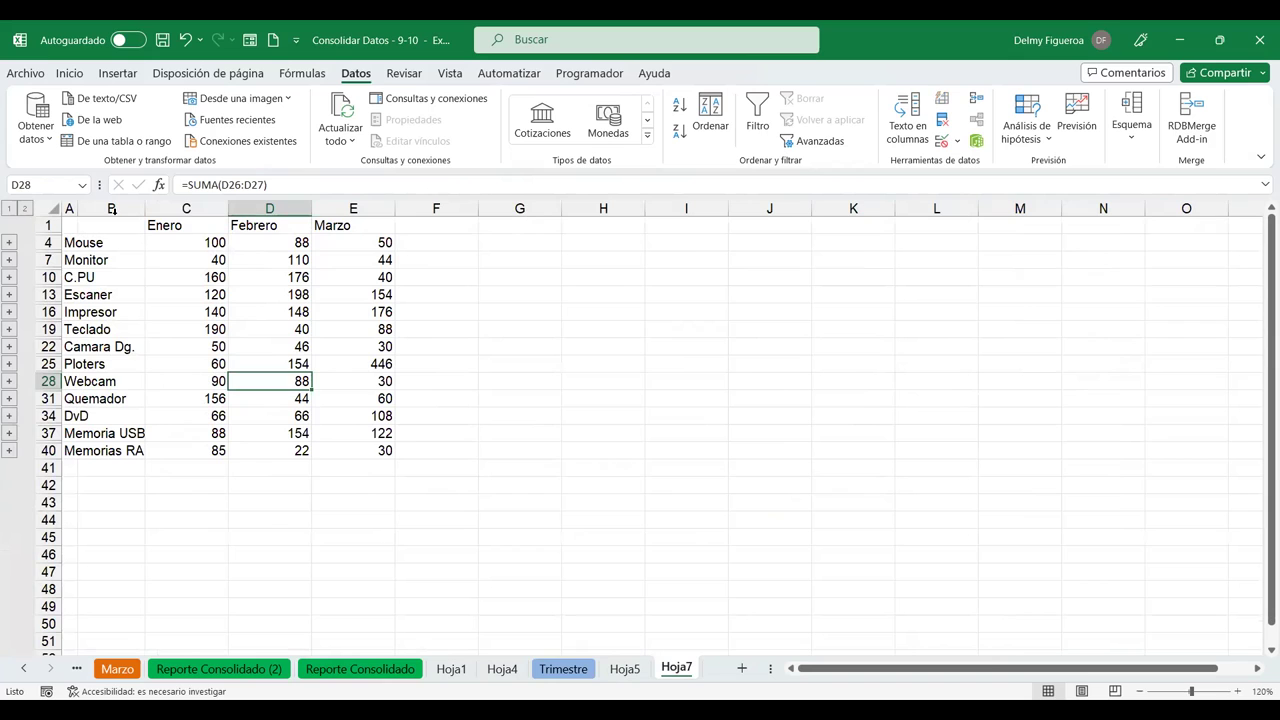
click(444, 227)
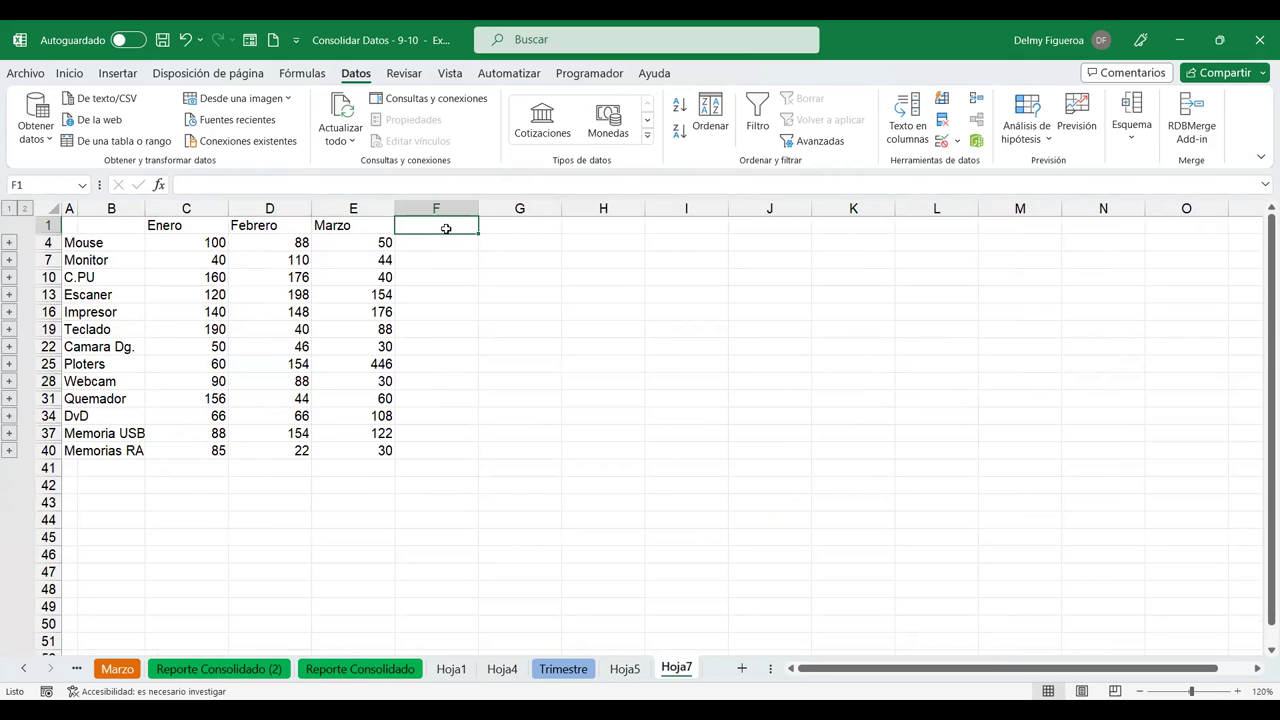
- Review the consolidation references stored for the Cantidades column on the Reporte Consolidado sheet
click(376, 677)
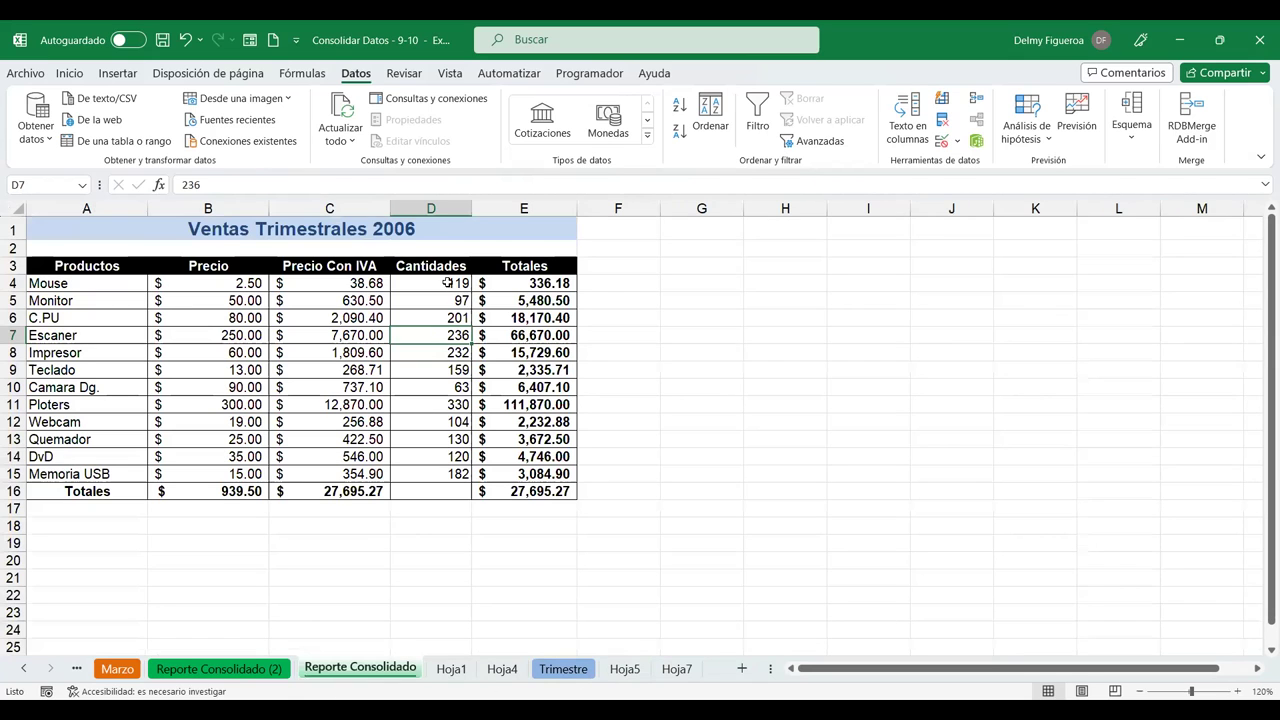
click(444, 282)
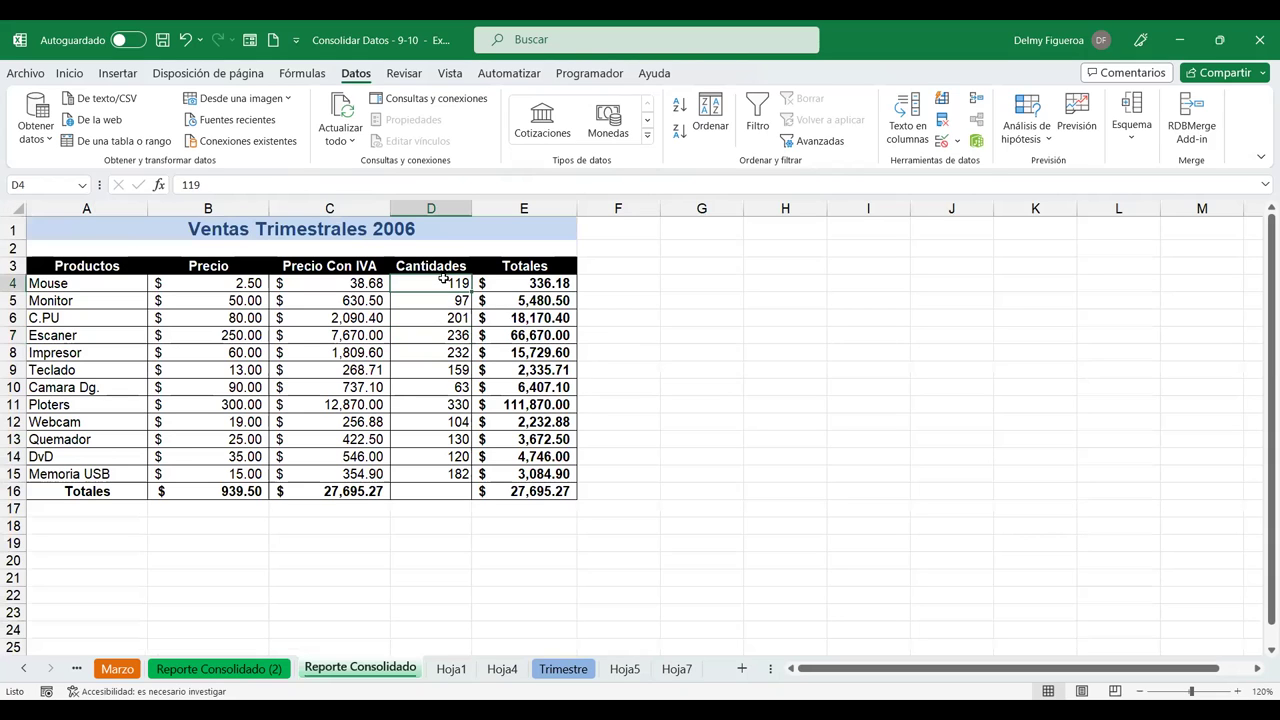
click(976, 101)
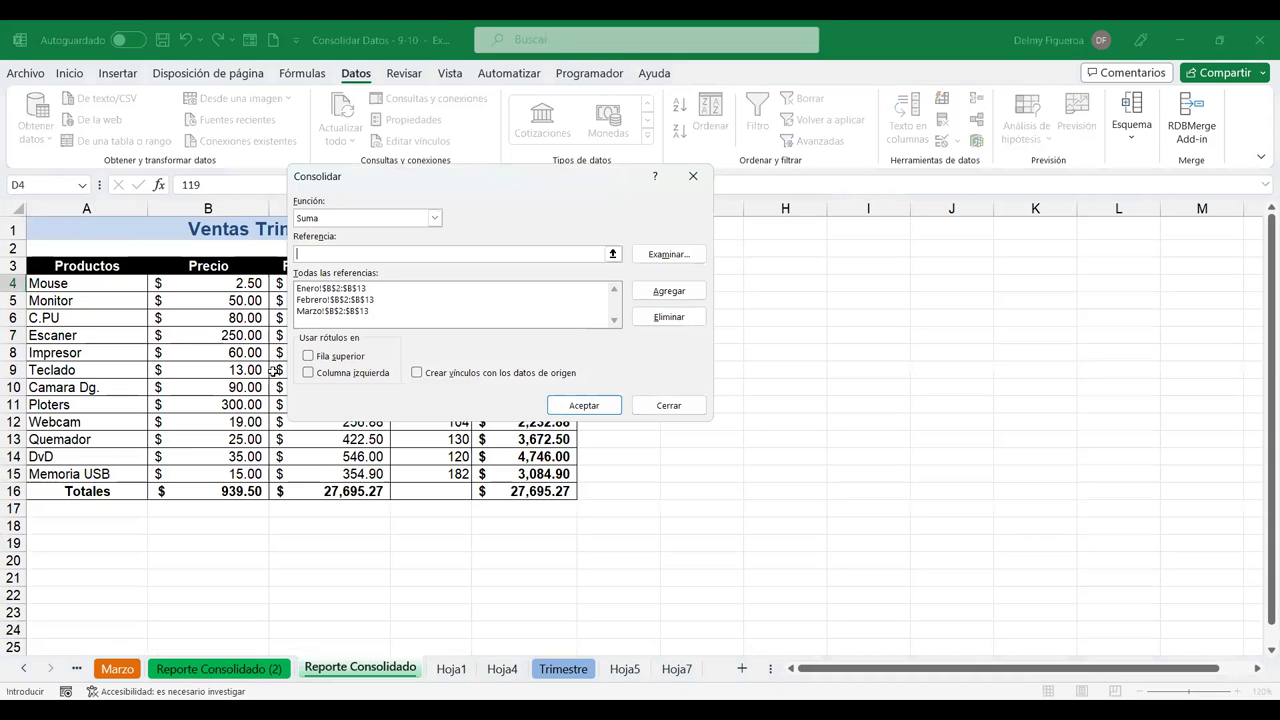
click(678, 410)
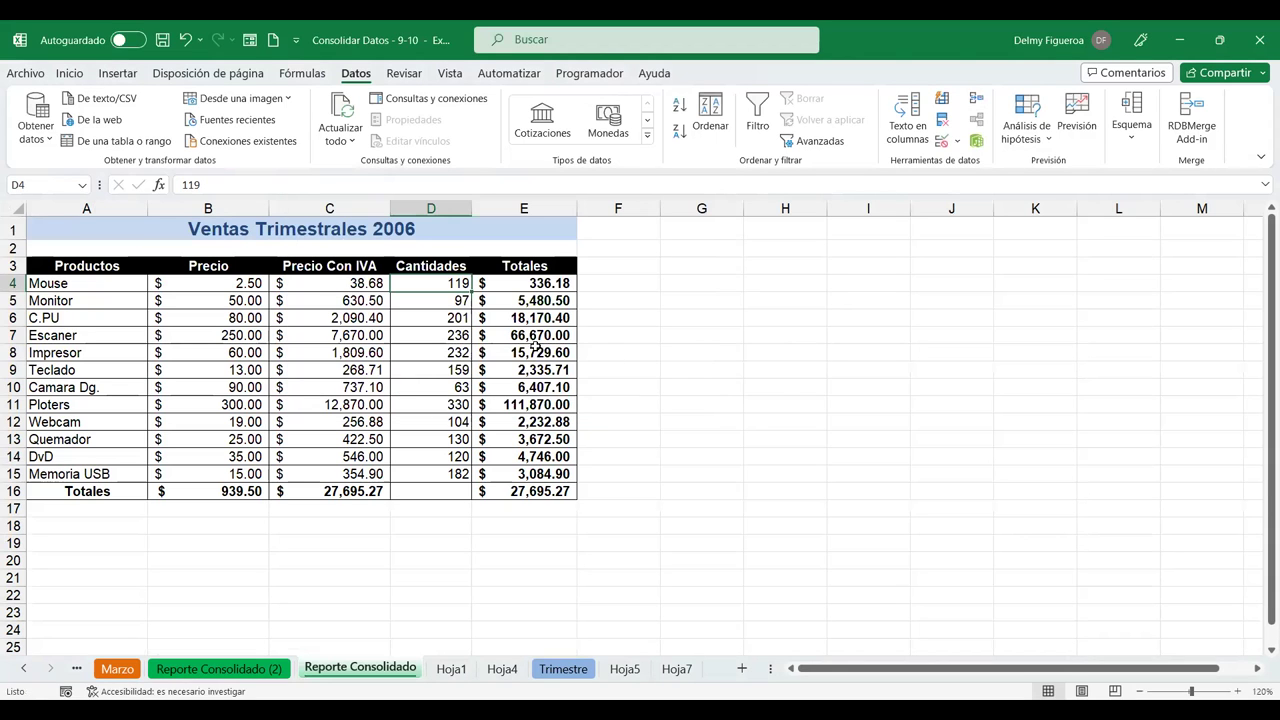
- Compare the product labels and the month column order of the two tables on the Trimestre sheet
click(564, 669)
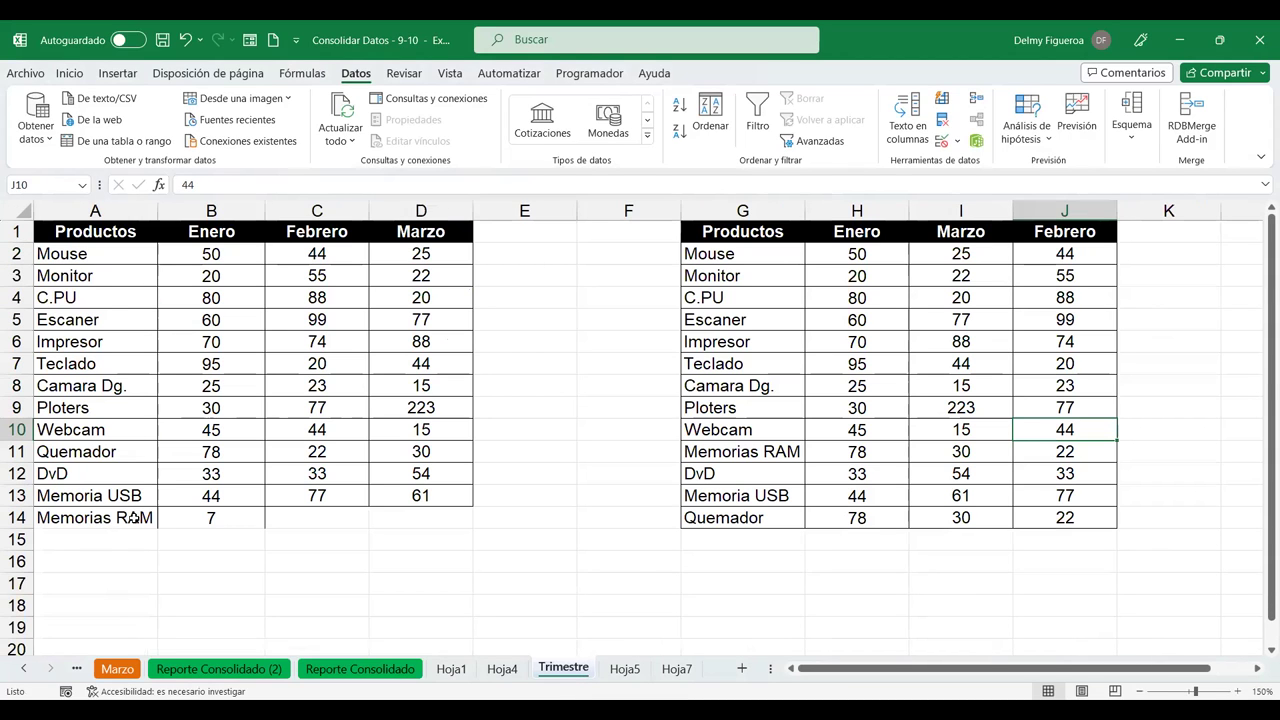
click(124, 298)
click(110, 430)
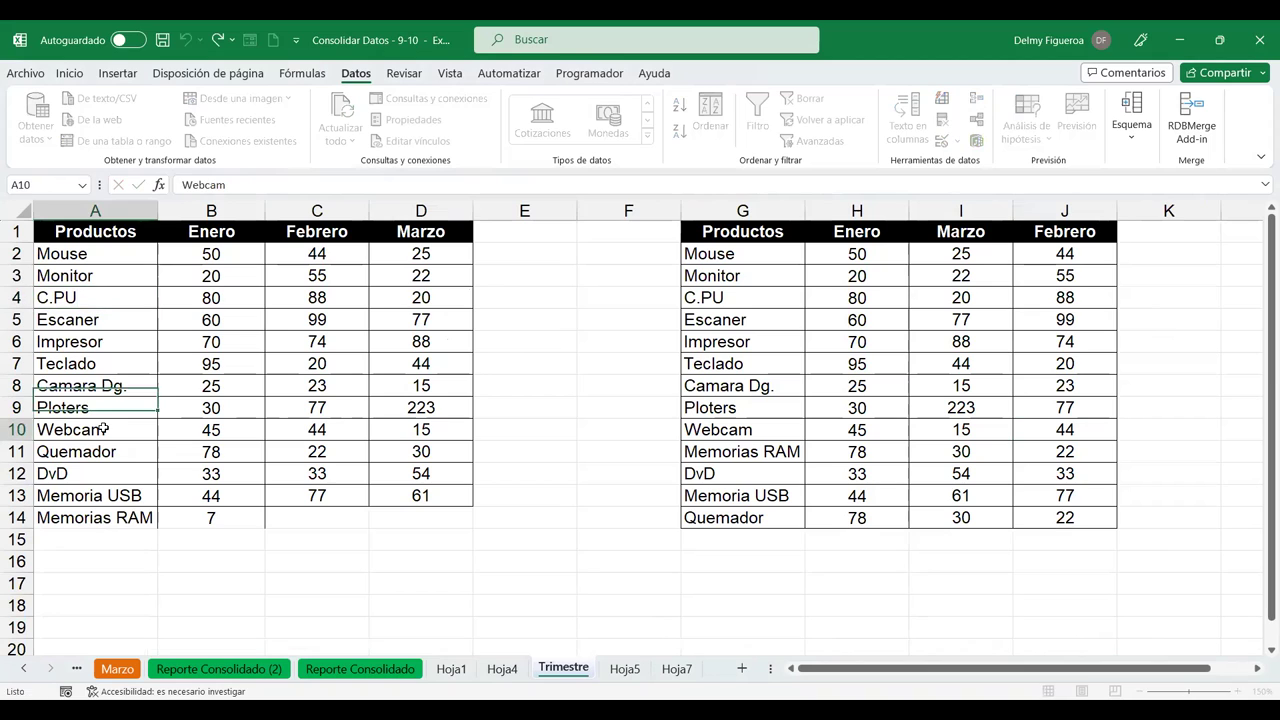
click(746, 377)
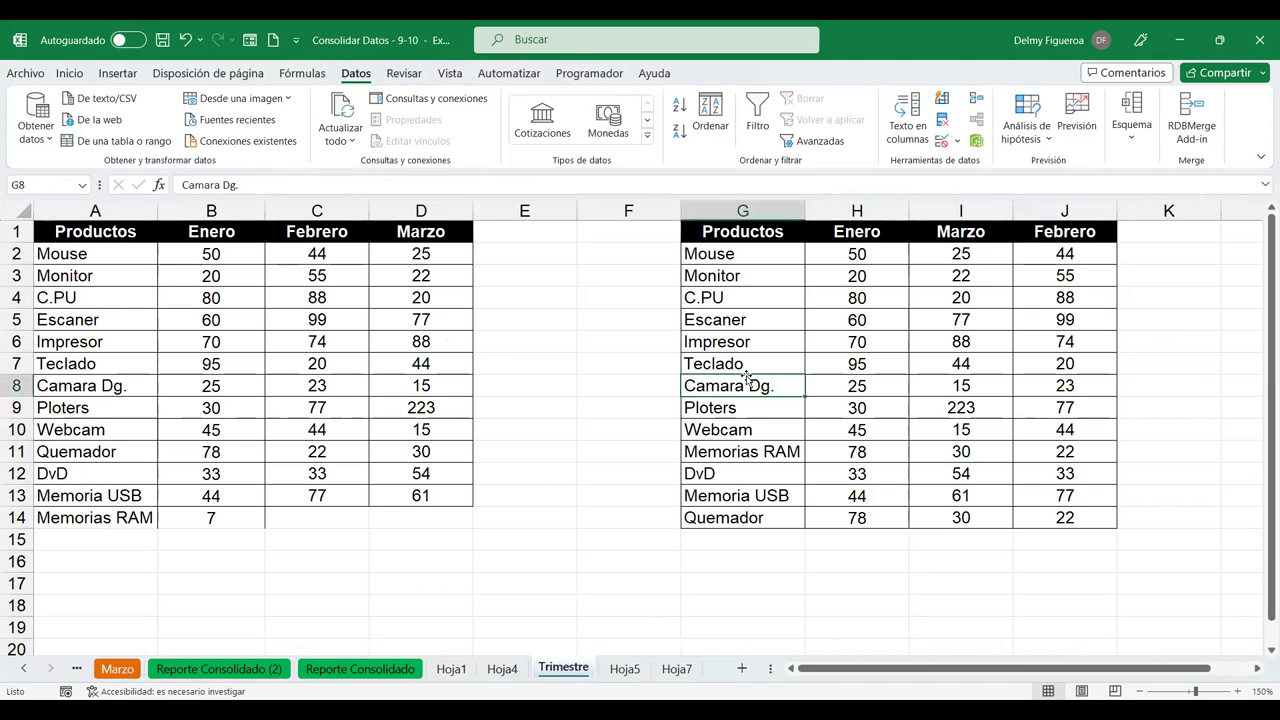
click(351, 254)
key(Right)
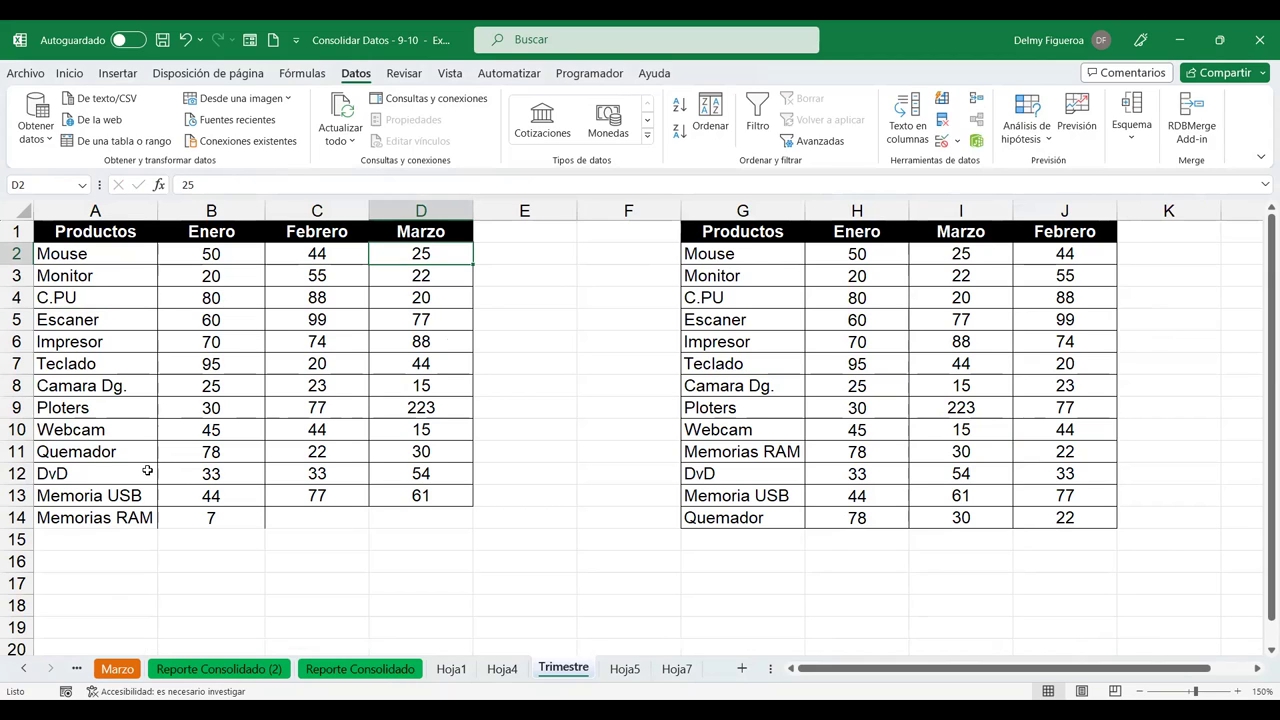
- Rename Camara Dg. as Cámara digital in the second Trimestre table and compare it with the first table's label
click(114, 386)
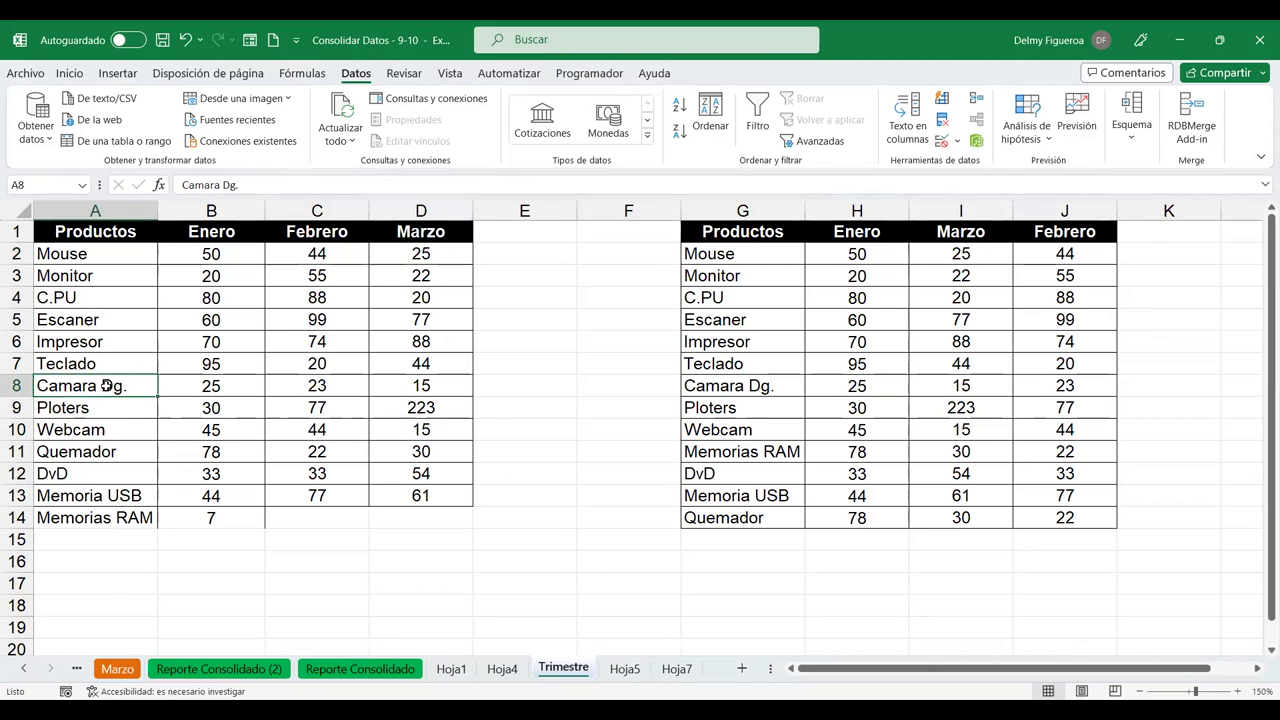
click(770, 386)
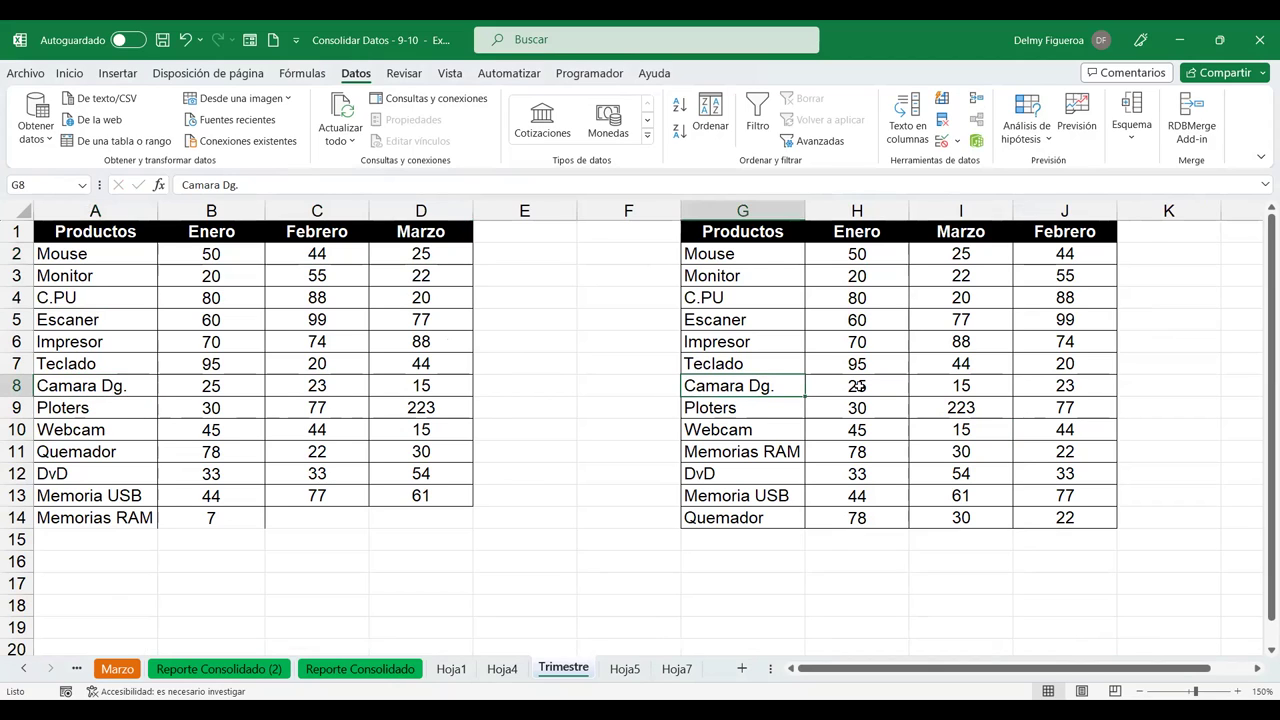
text(Cám)
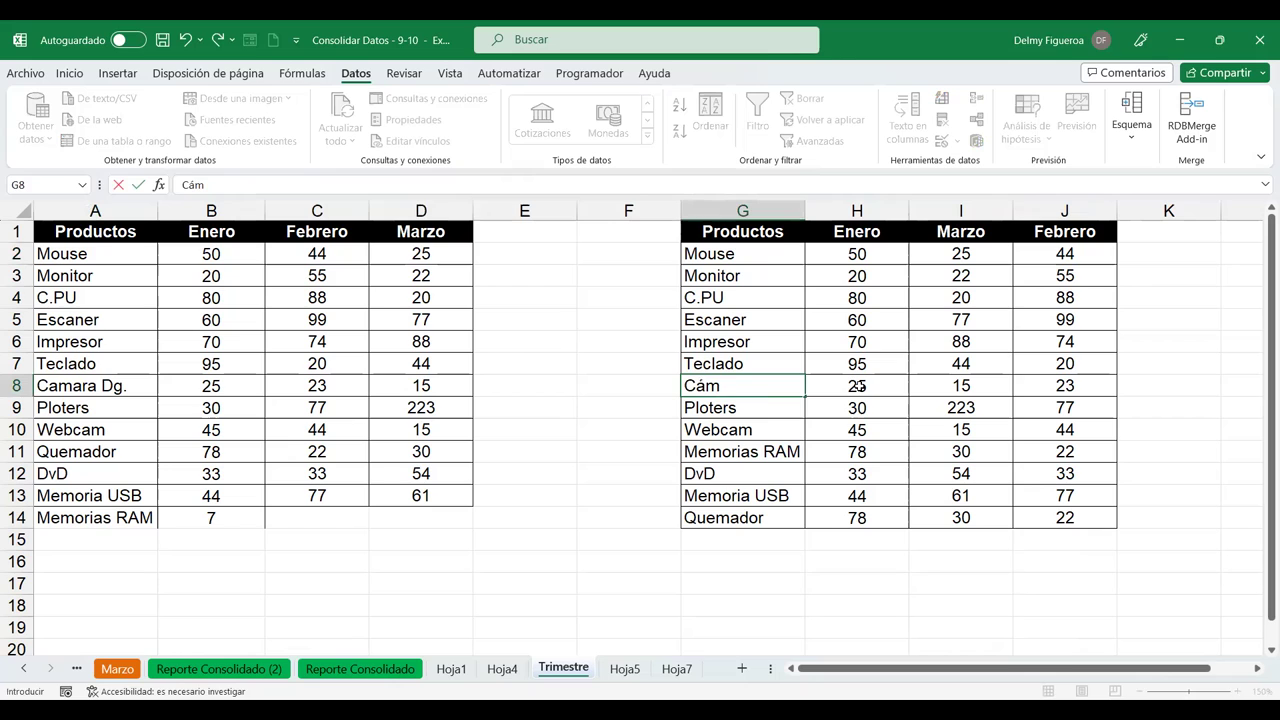
text(ara d)
key(BackSpace)
key(BackSpace)
text(a digital)
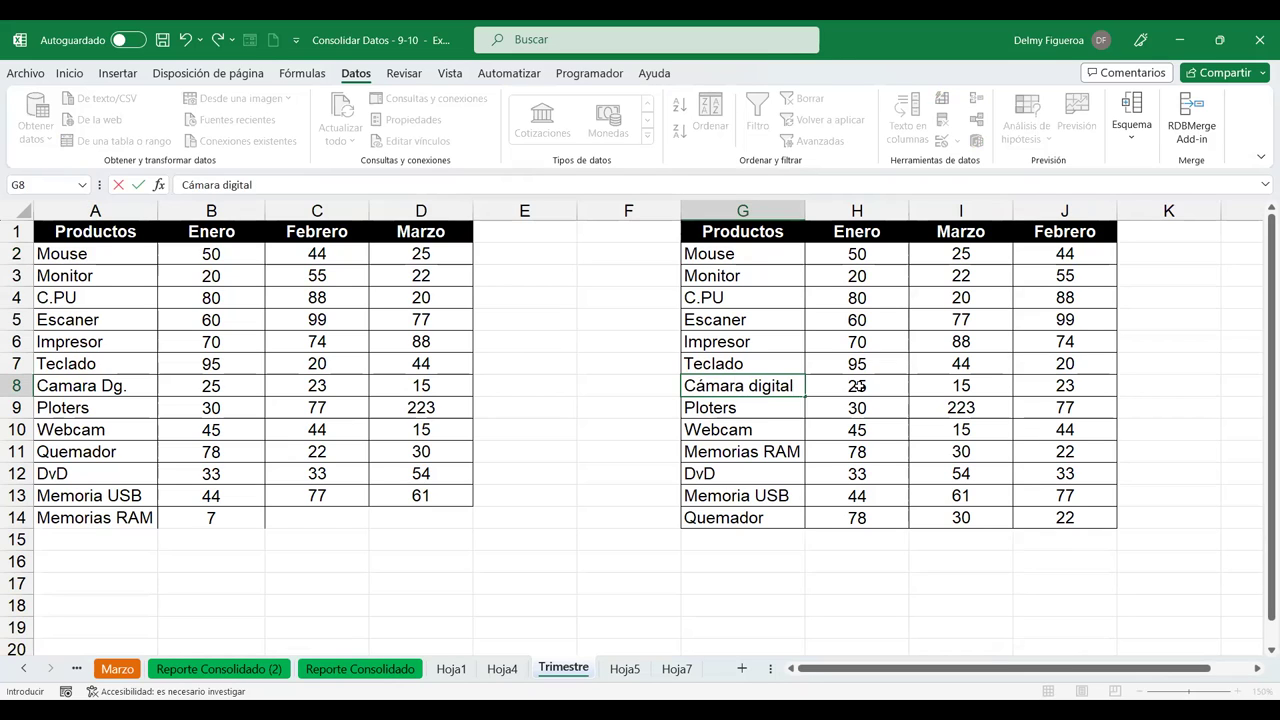
key(Return)
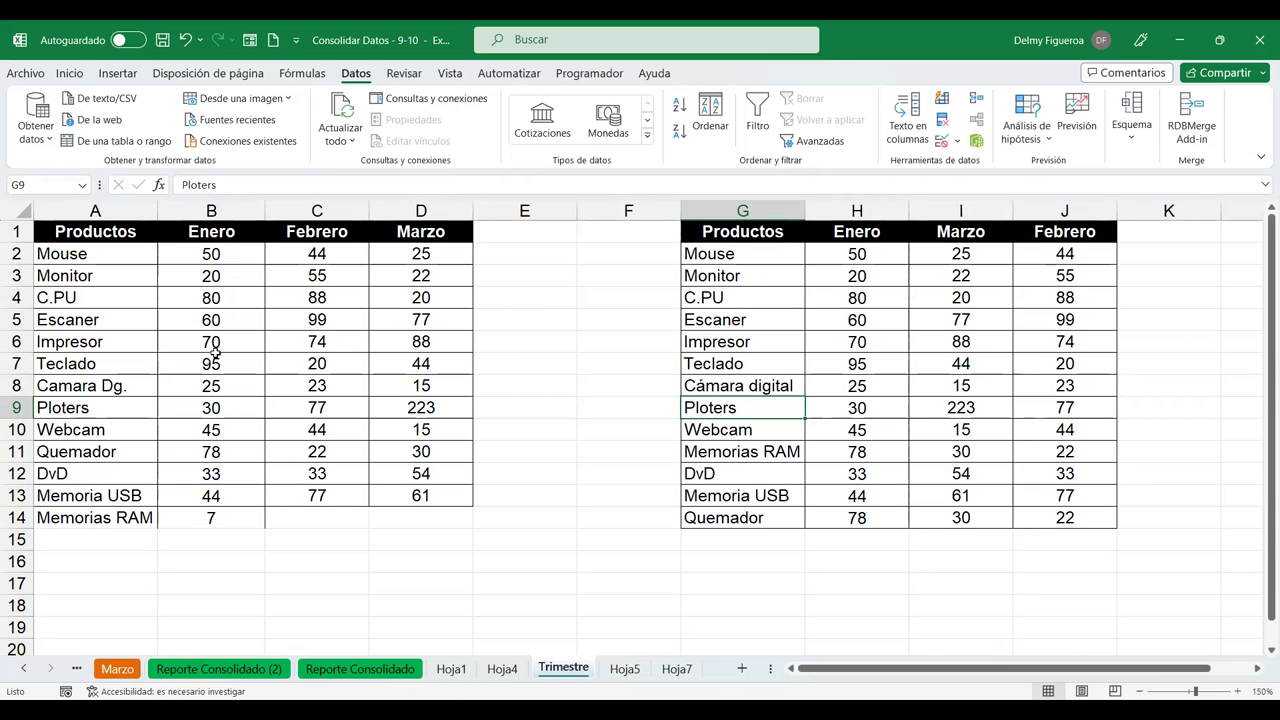
click(123, 386)
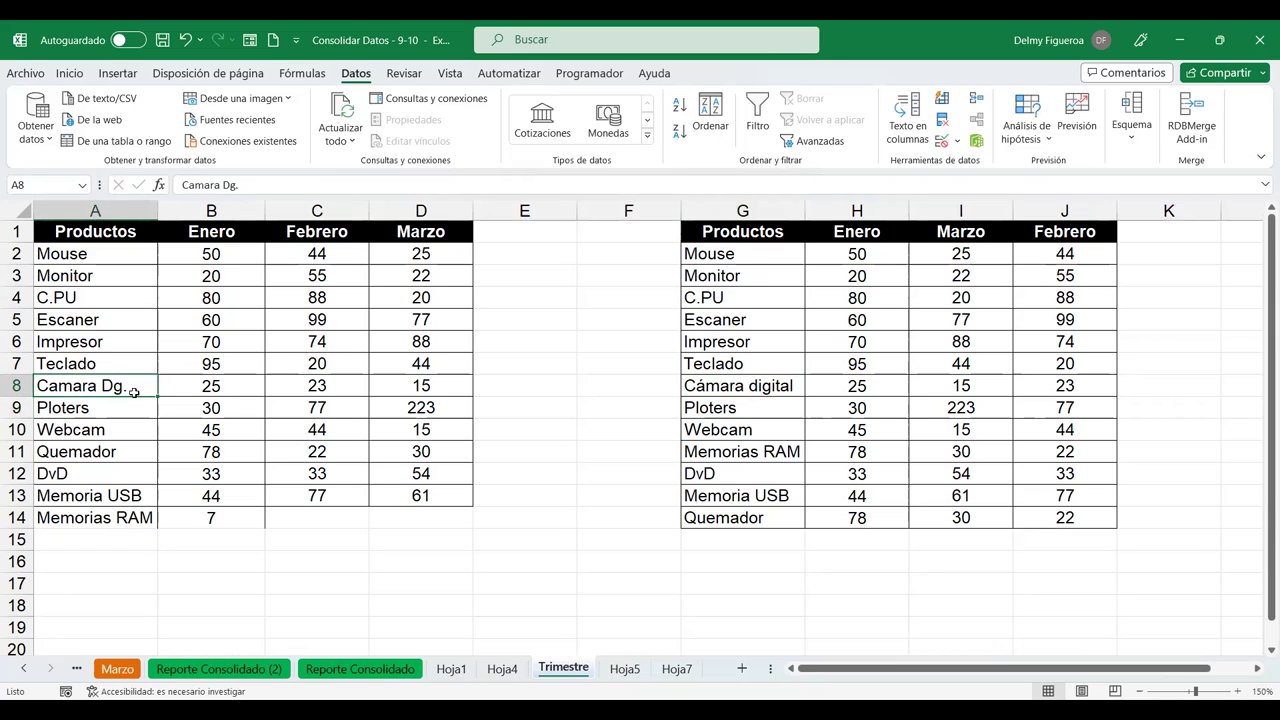
click(786, 388)
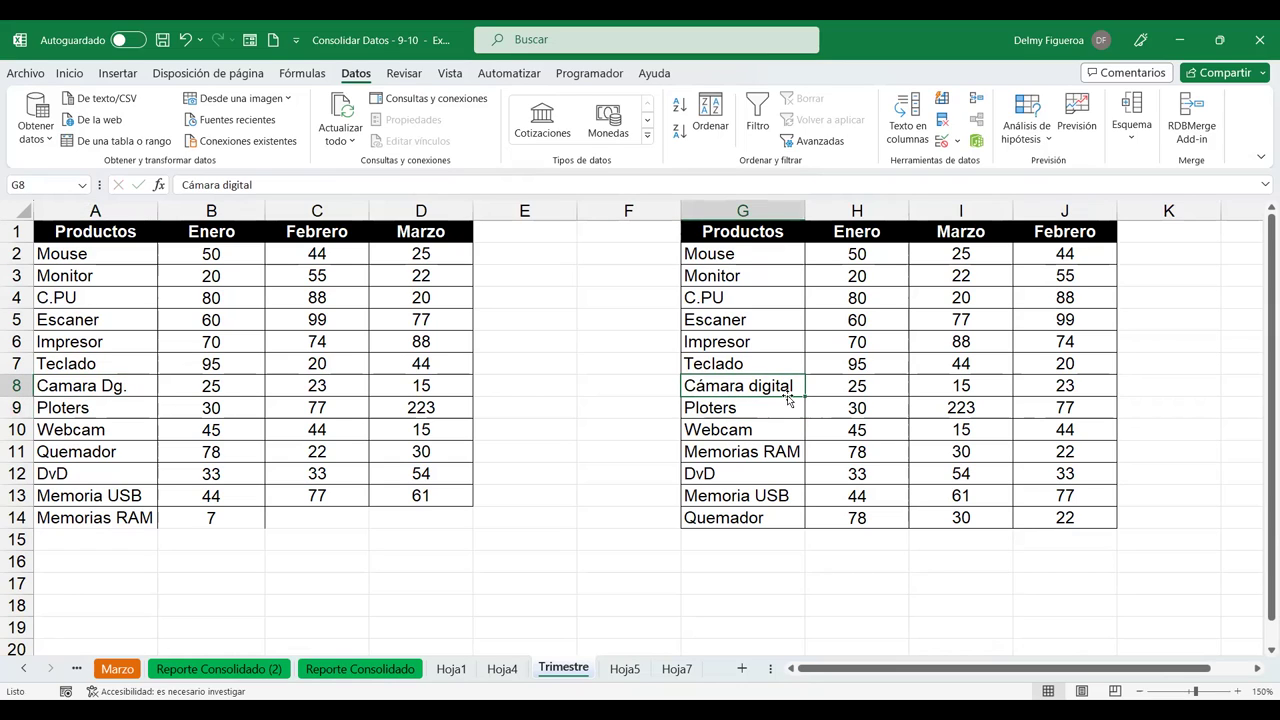
- Add a new sheet after Hoja7 and set its zoom to 120%
click(686, 673)
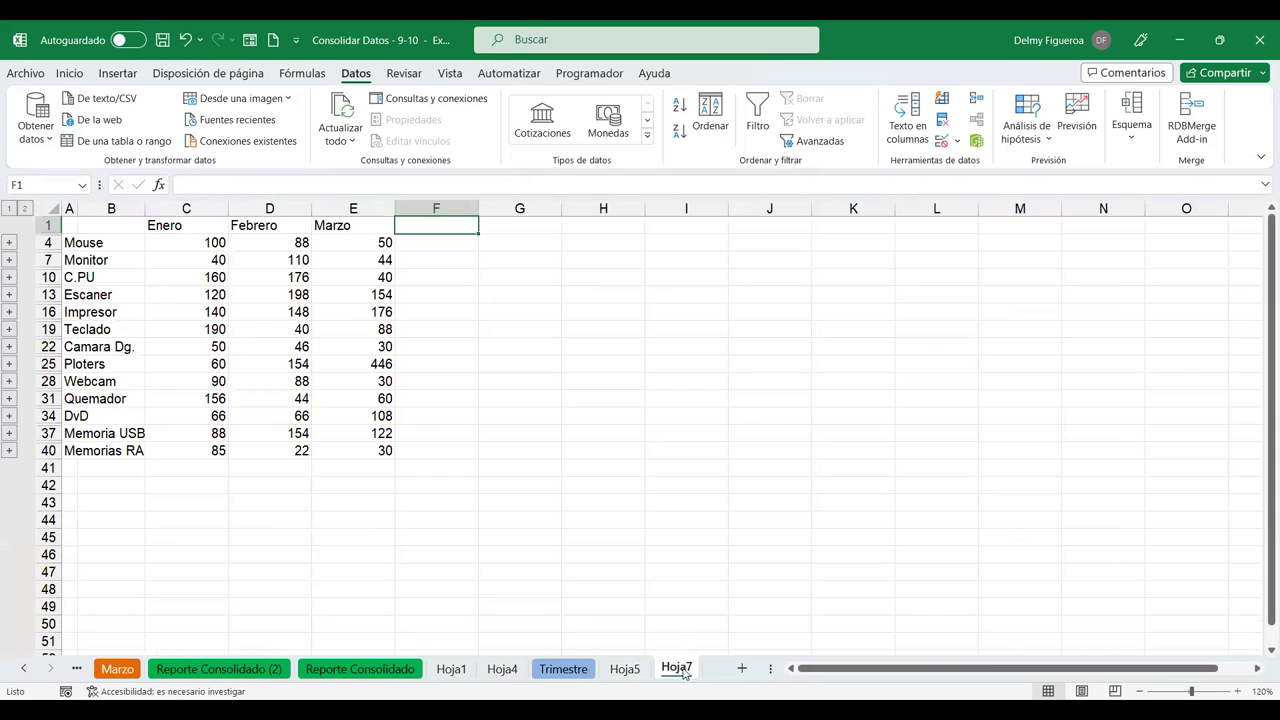
click(742, 668)
click(1237, 691)
click(1237, 691)
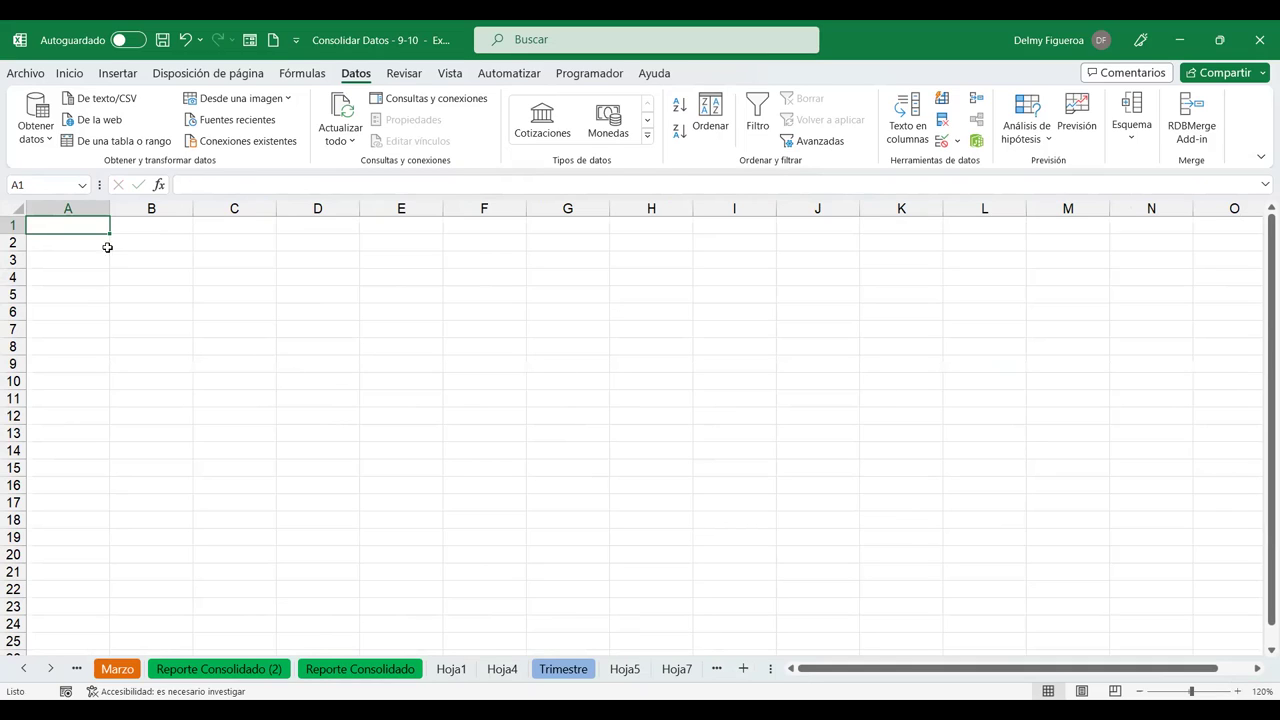
- Compare the camera labels in both Trimestre tables again and return to the empty sheet Hoja8
click(562, 676)
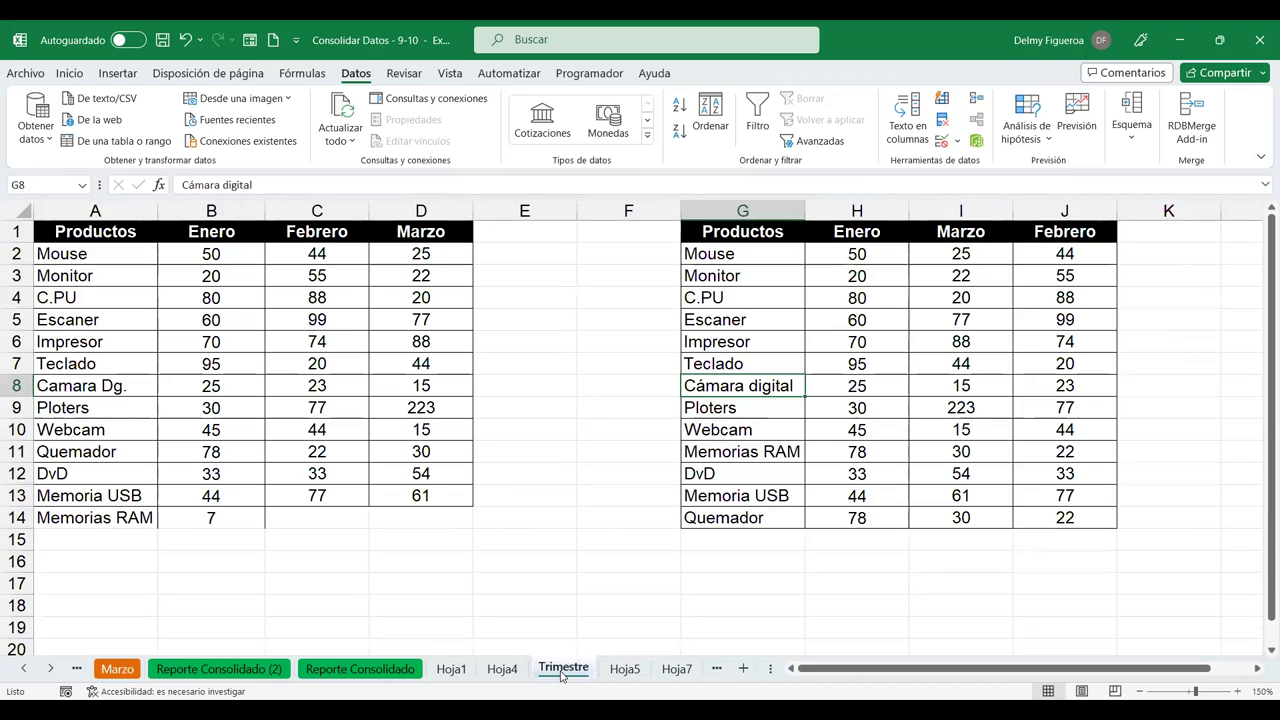
click(120, 386)
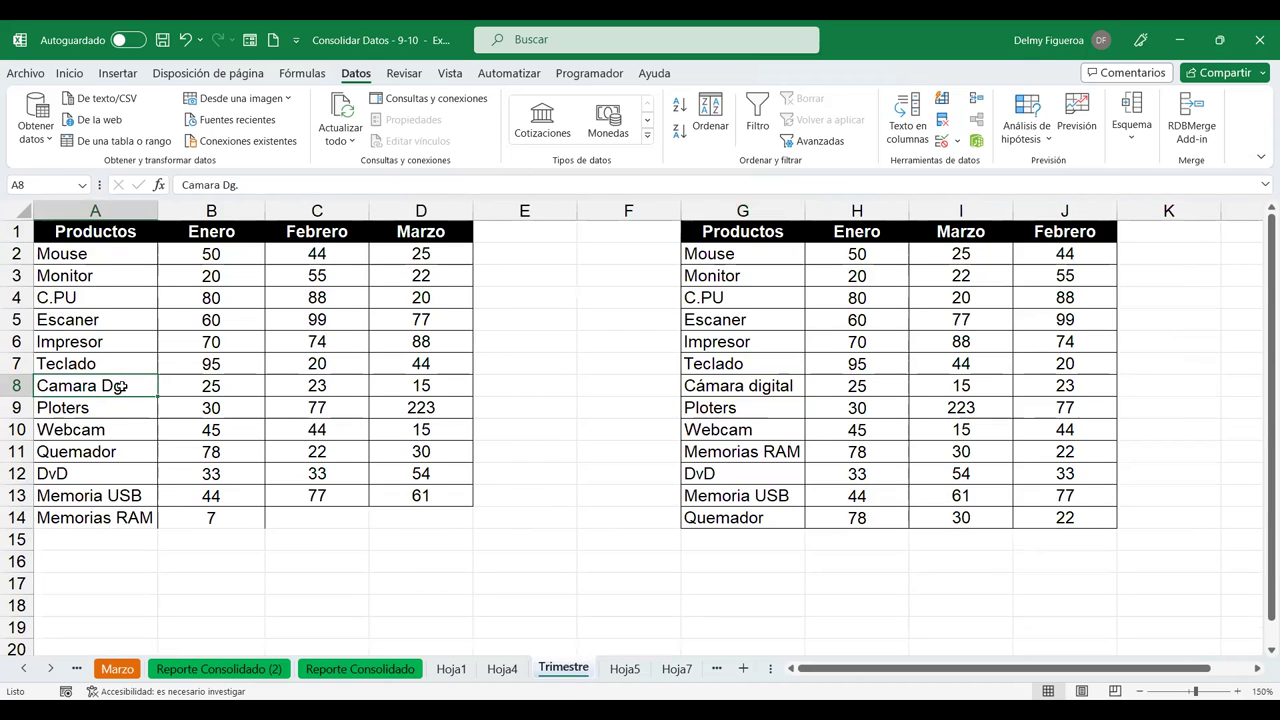
click(776, 387)
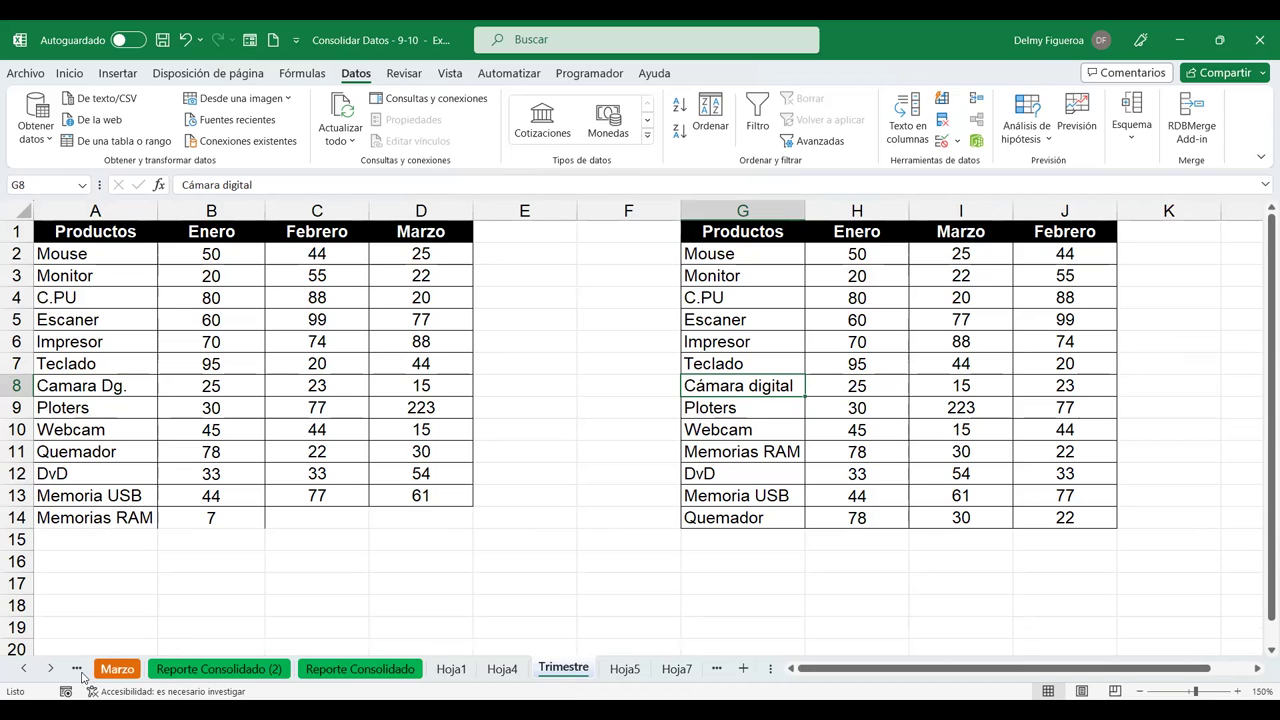
click(49, 669)
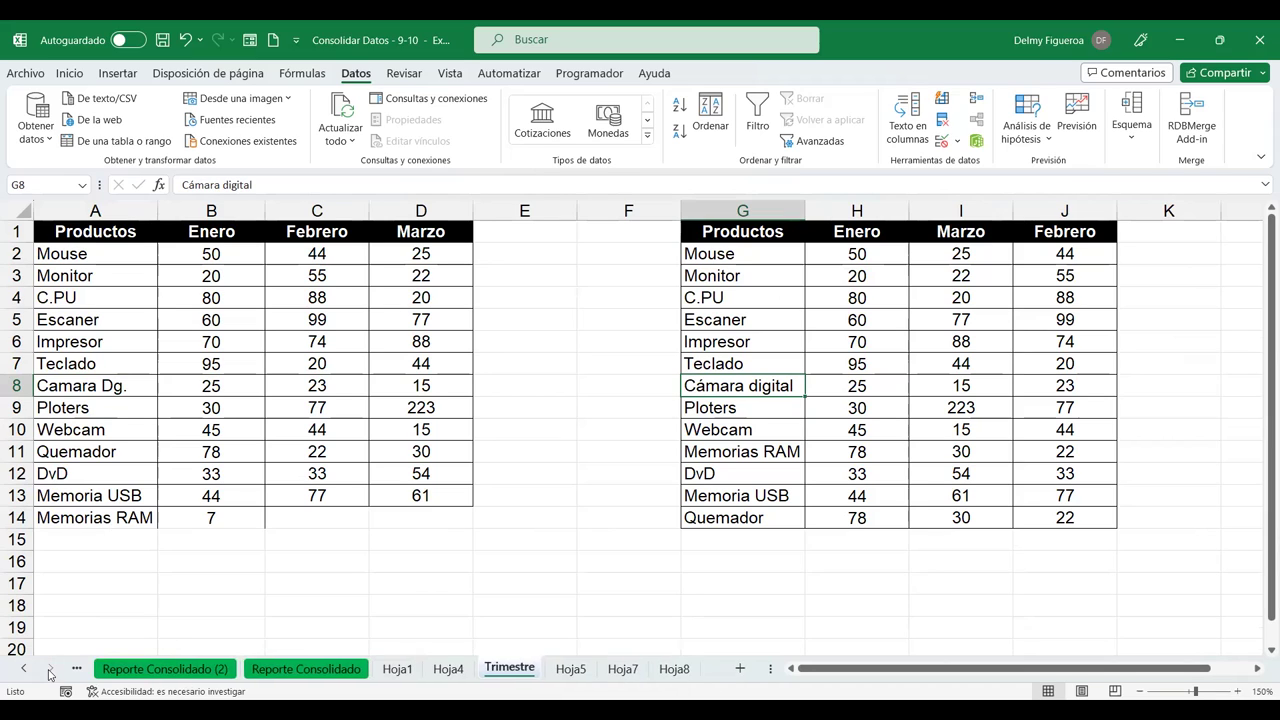
ctrl+click(675, 668)
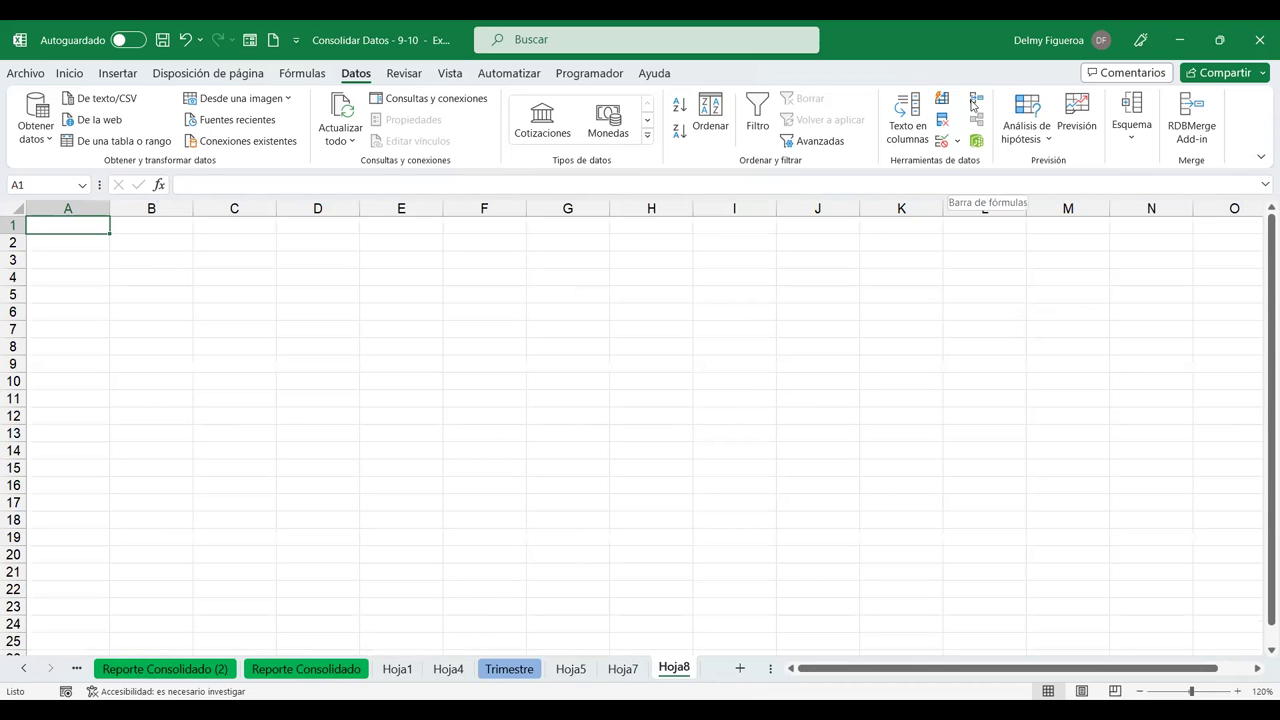
- Start a Suma consolidation at A1 of Hoja8 and add the named range Tienda1 as a reference
click(975, 103)
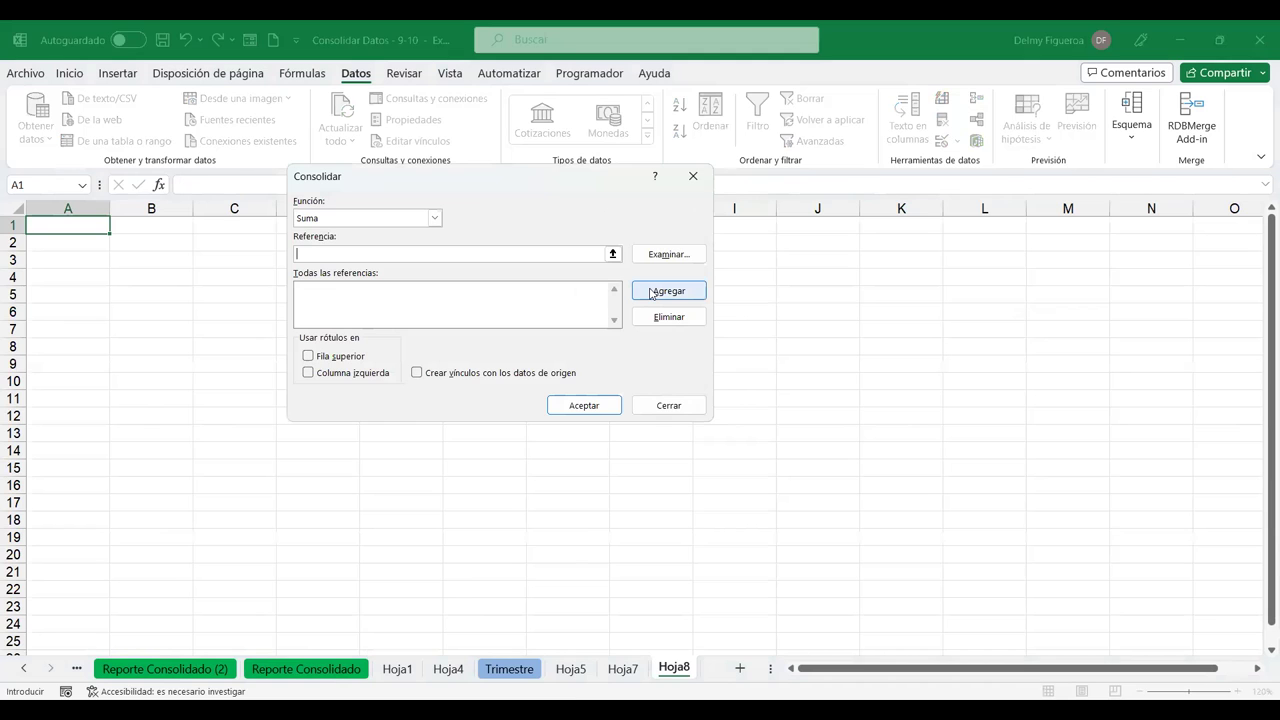
key(F3)
click(412, 258)
click(512, 365)
click(668, 290)
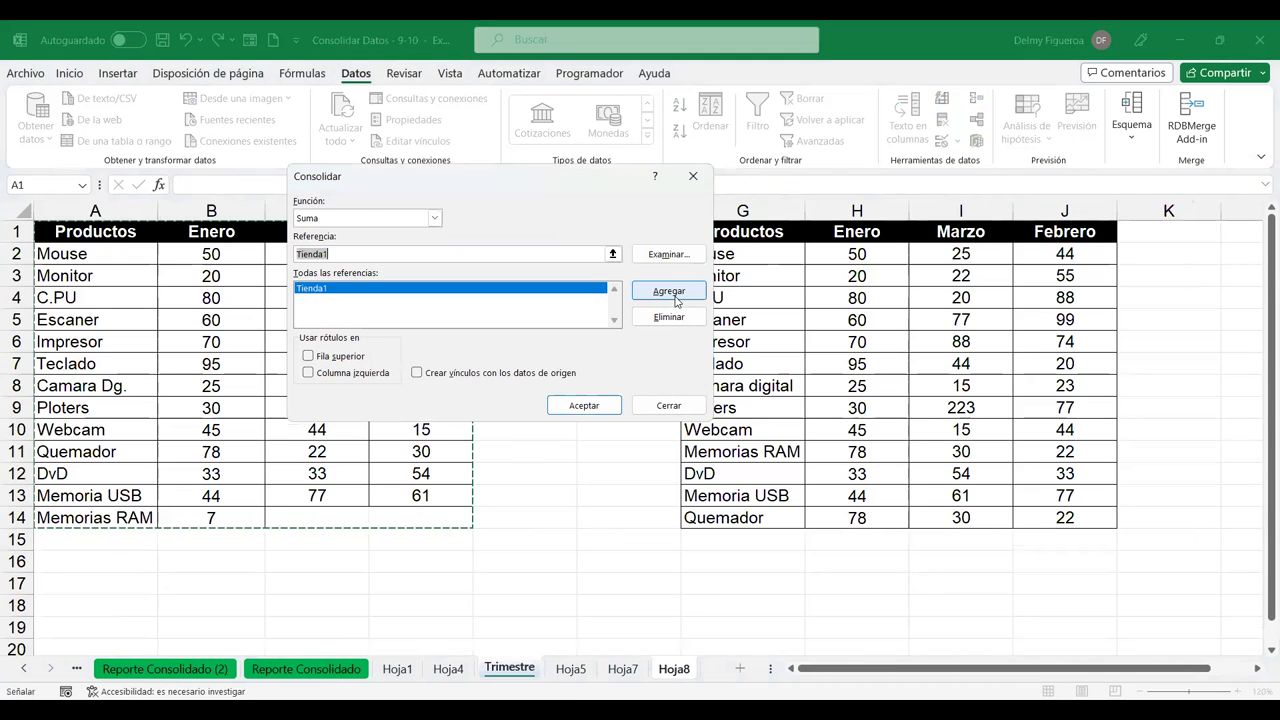
- Include the named range Tienda2 among the references of the Hoja8 consolidation
key(F3)
click(405, 270)
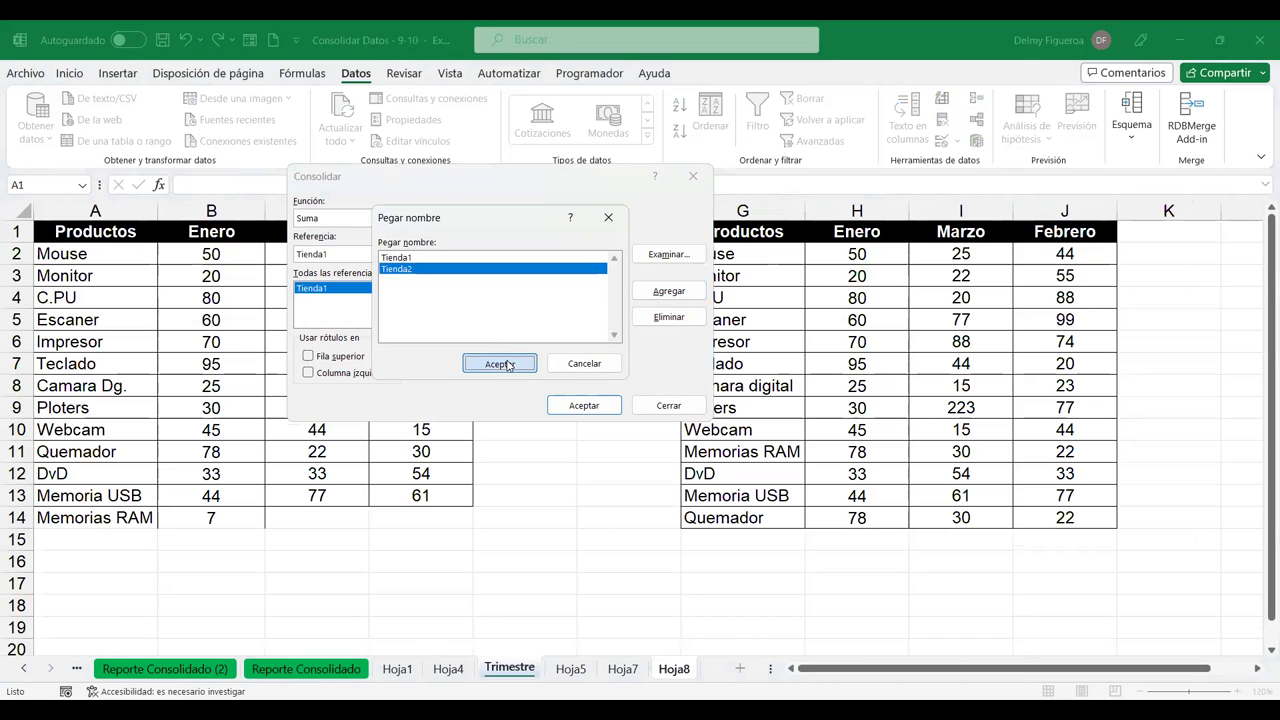
click(500, 362)
click(665, 291)
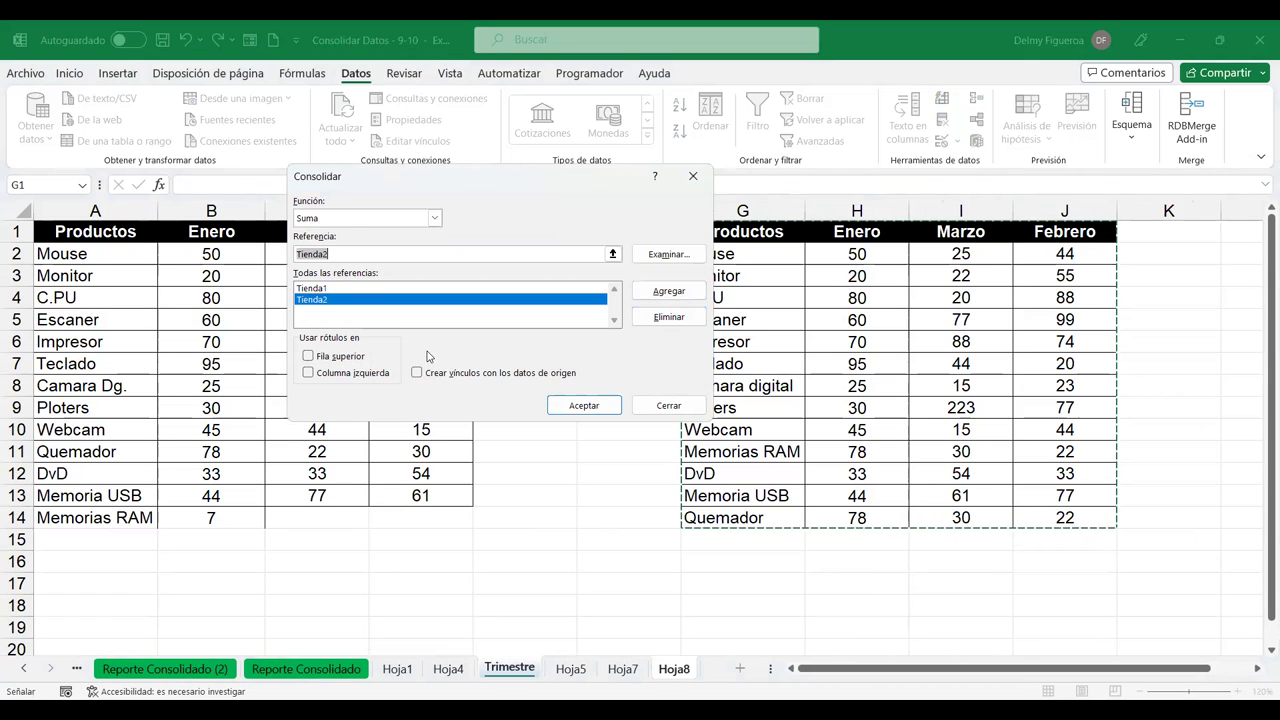
- Use the top row and left column as labels and create the consolidated table without source links
click(308, 356)
click(308, 372)
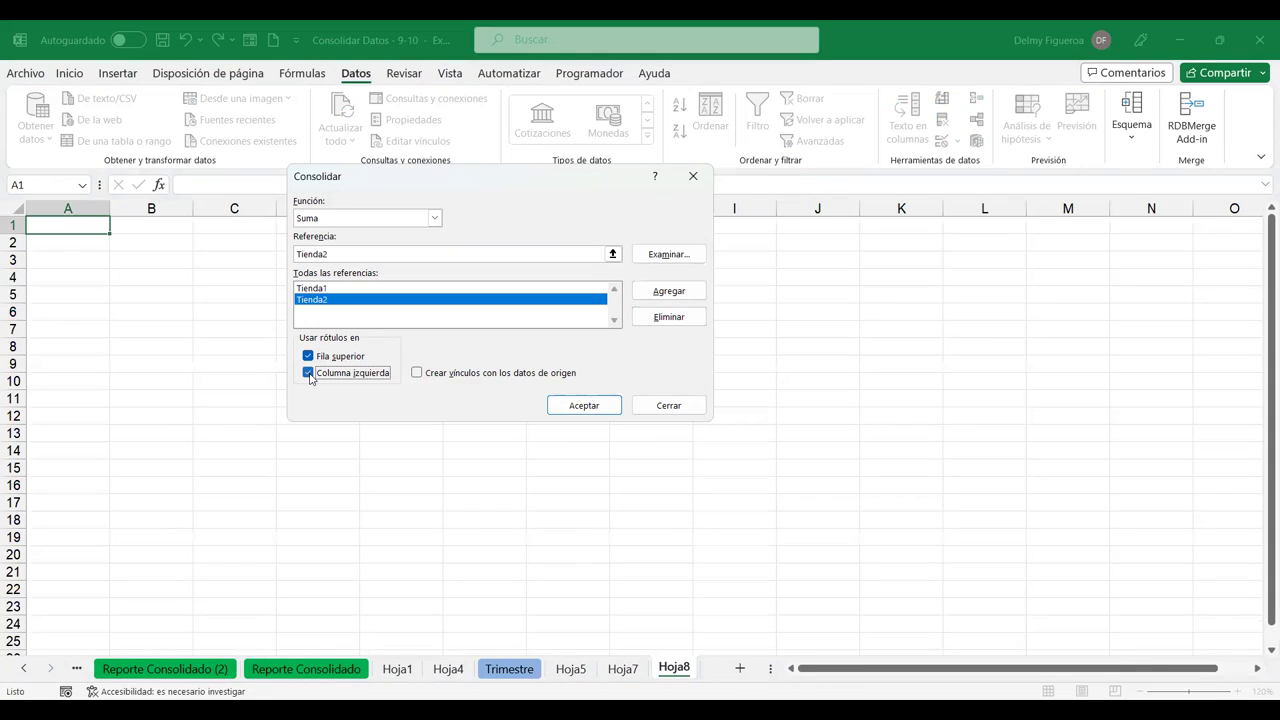
click(588, 408)
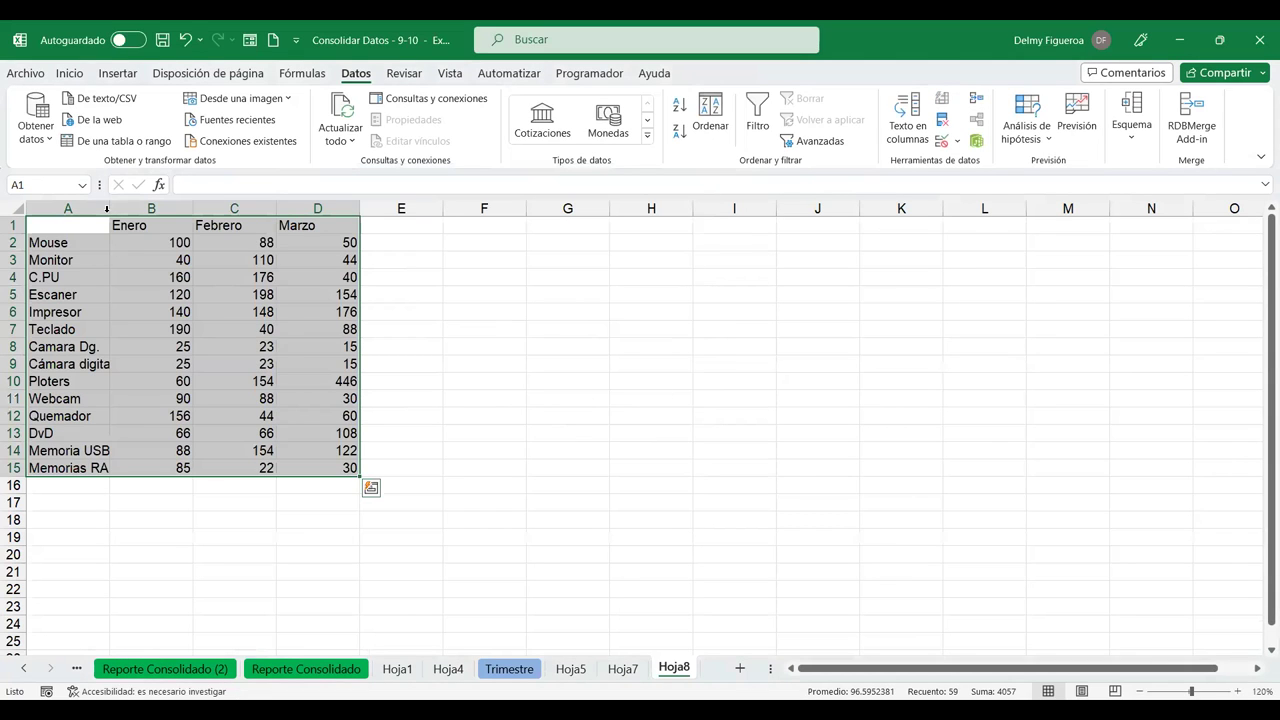
- Fit column A to its contents and examine the Camara Dg. and Cámara digital rows on Hoja8
double_click(109, 208)
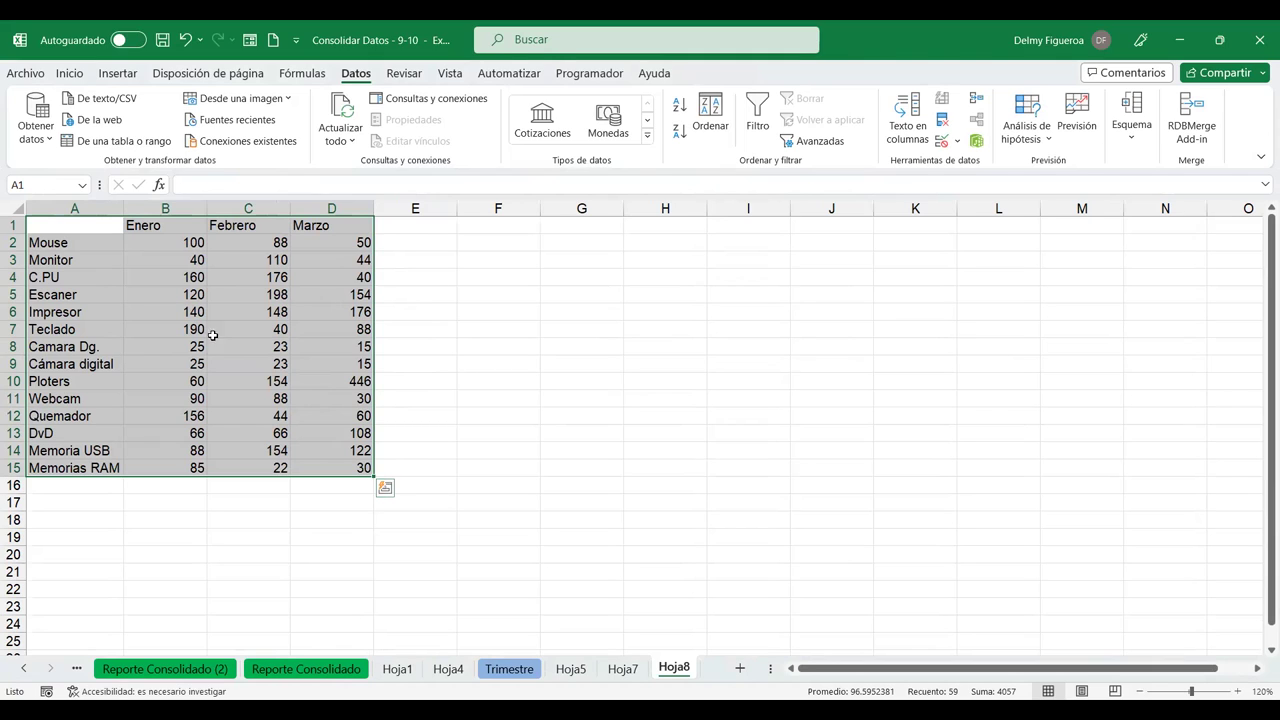
drag(99, 346, 98, 352)
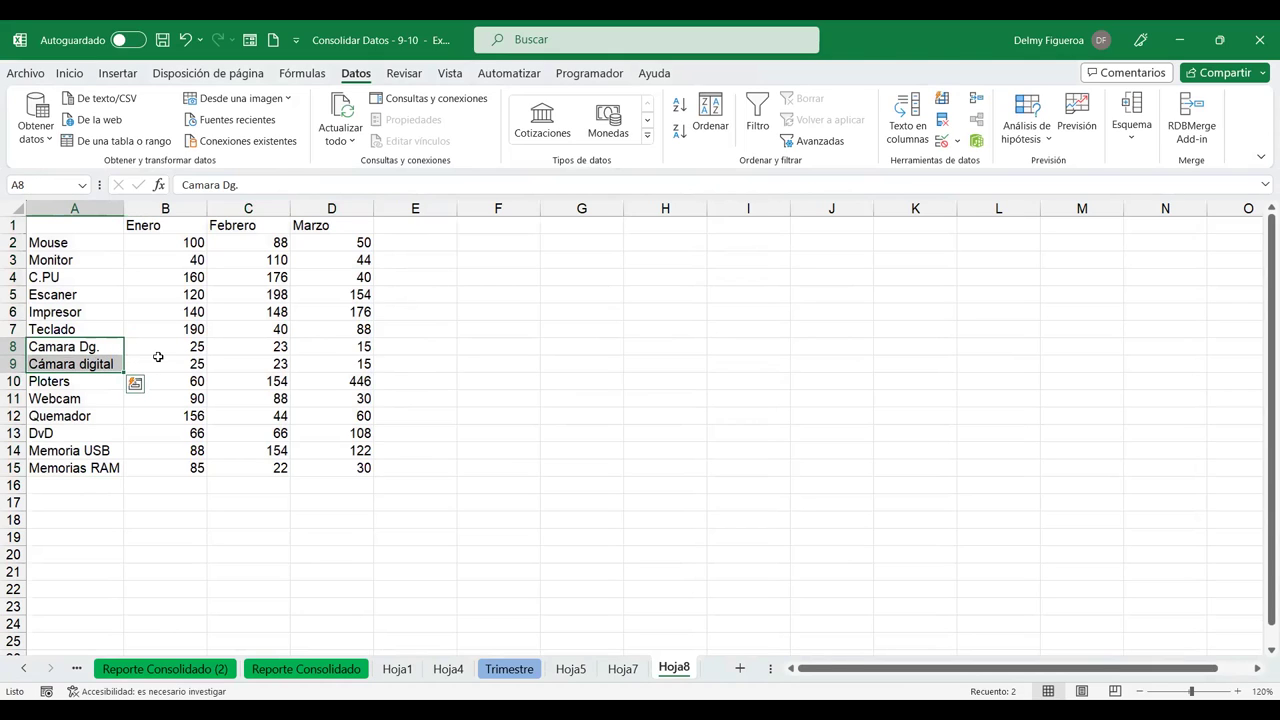
drag(180, 345, 330, 366)
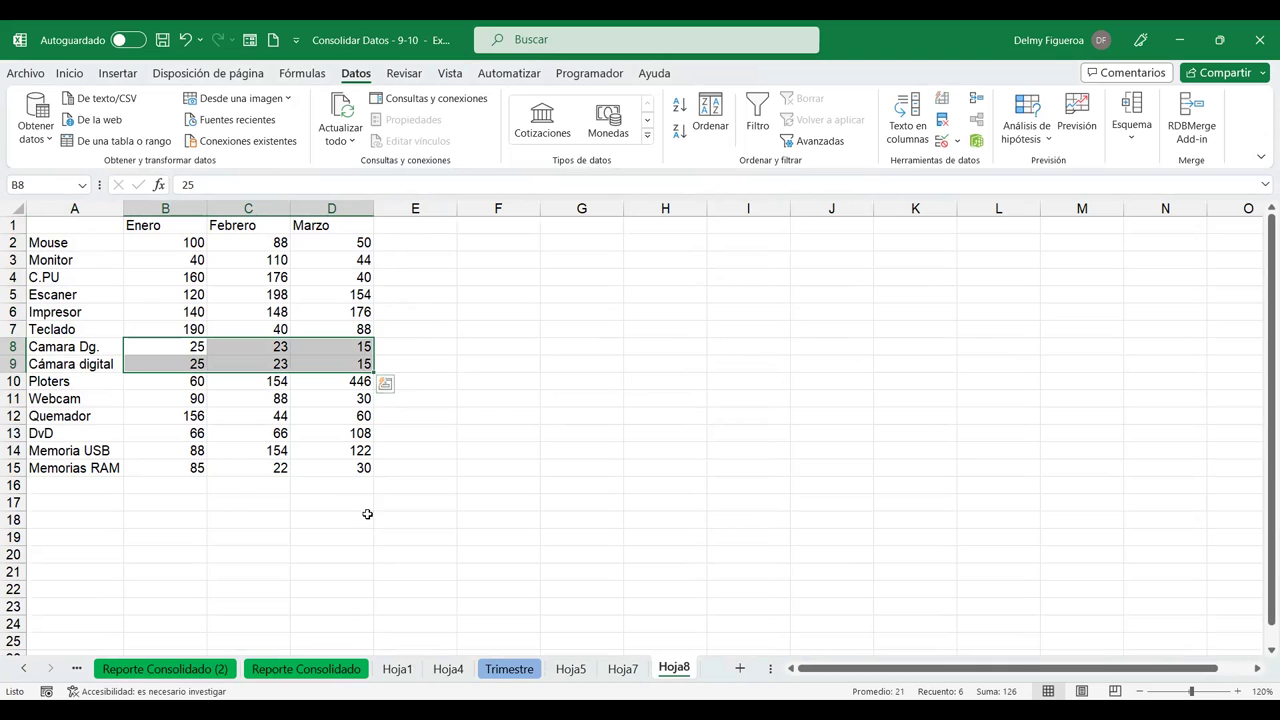
- Copy the second Trimestre table, G1:J14, and paste it below the first table starting at A20
click(509, 668)
click(572, 477)
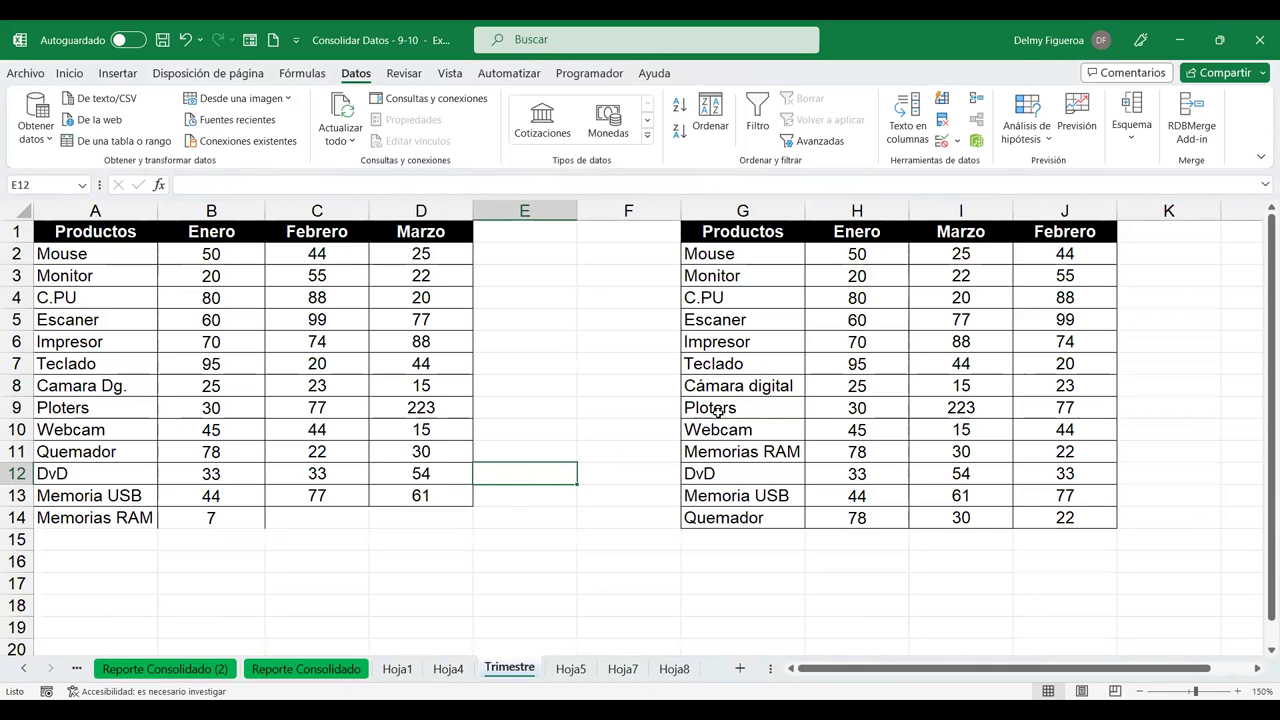
drag(760, 231, 1077, 521)
key(ctrl+c)
scroll(55, 595, down, 1)
scroll(88, 540, down, 1)
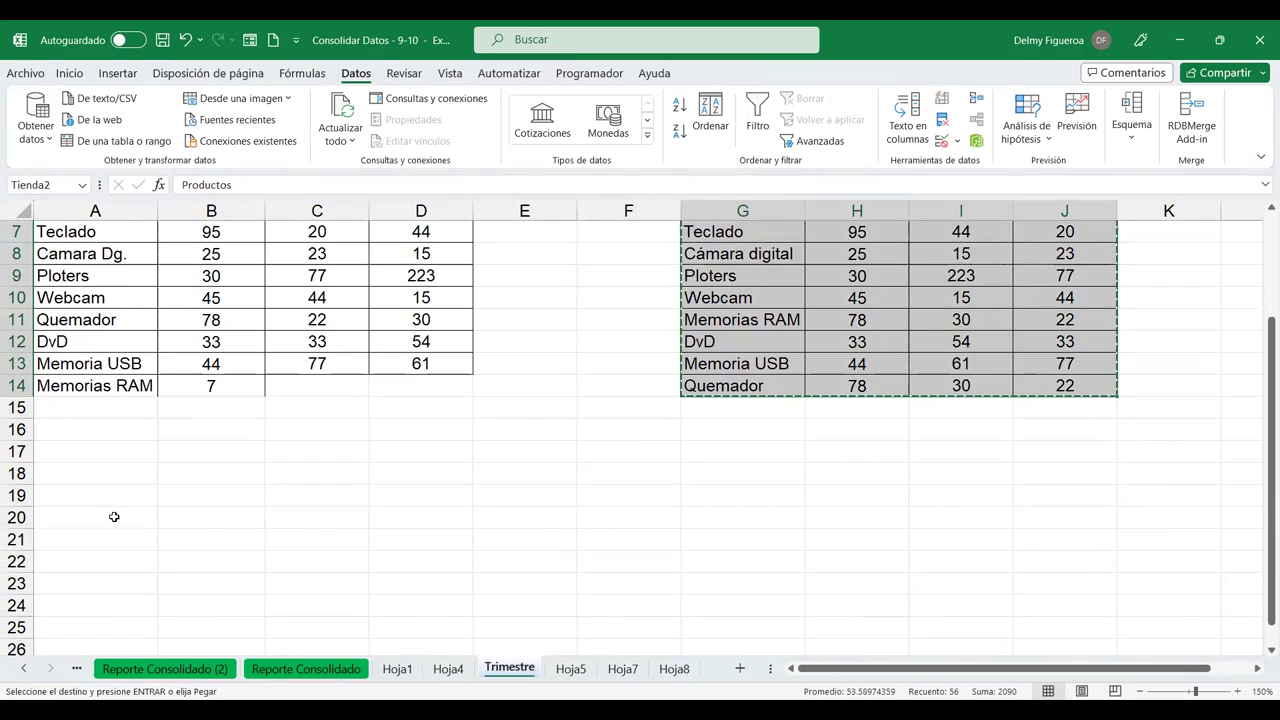
click(114, 517)
key(ctrl+v)
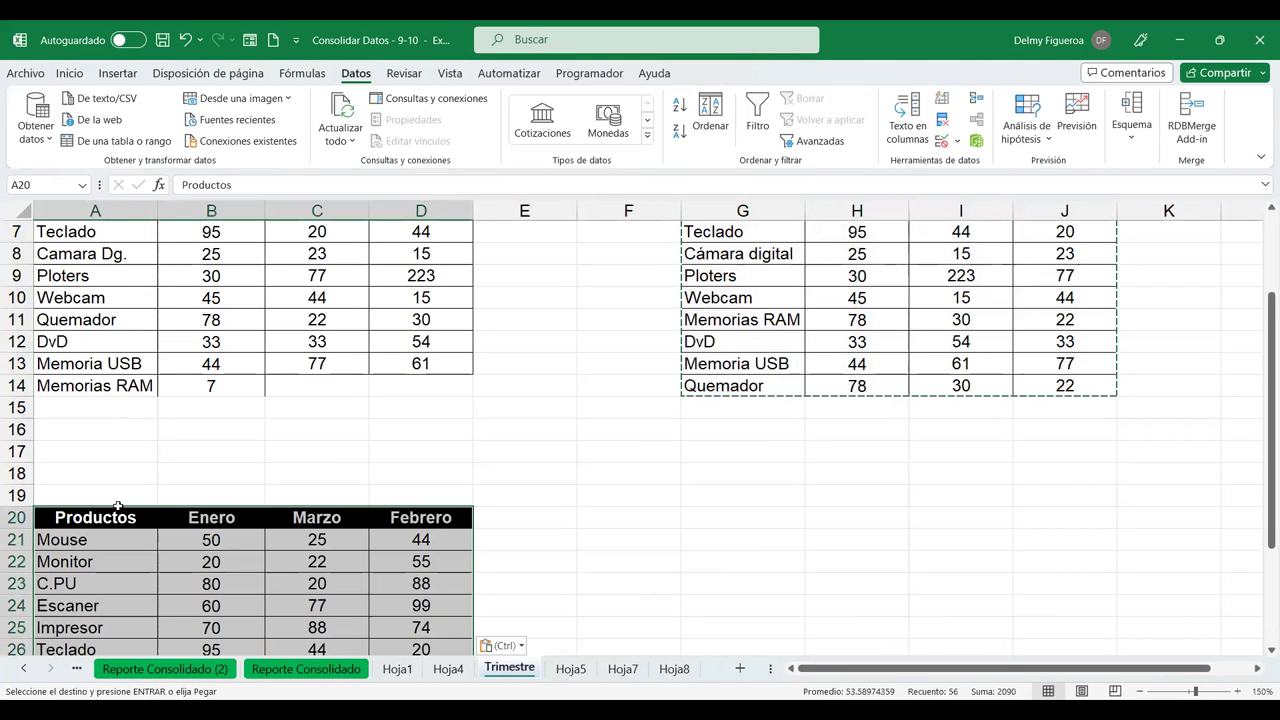
scroll(281, 621, down, 4)
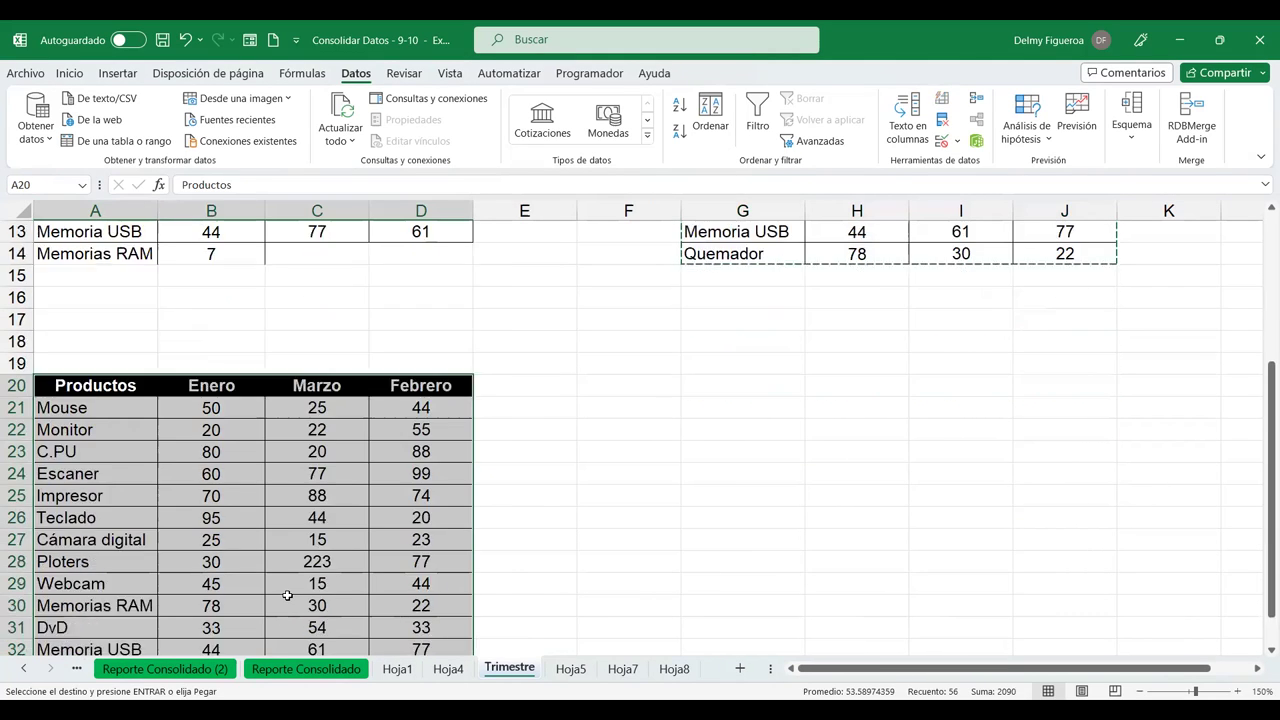
- Name the pasted table starting at A20 on Trimestre as the range Tienda3
scroll(286, 594, up, 3)
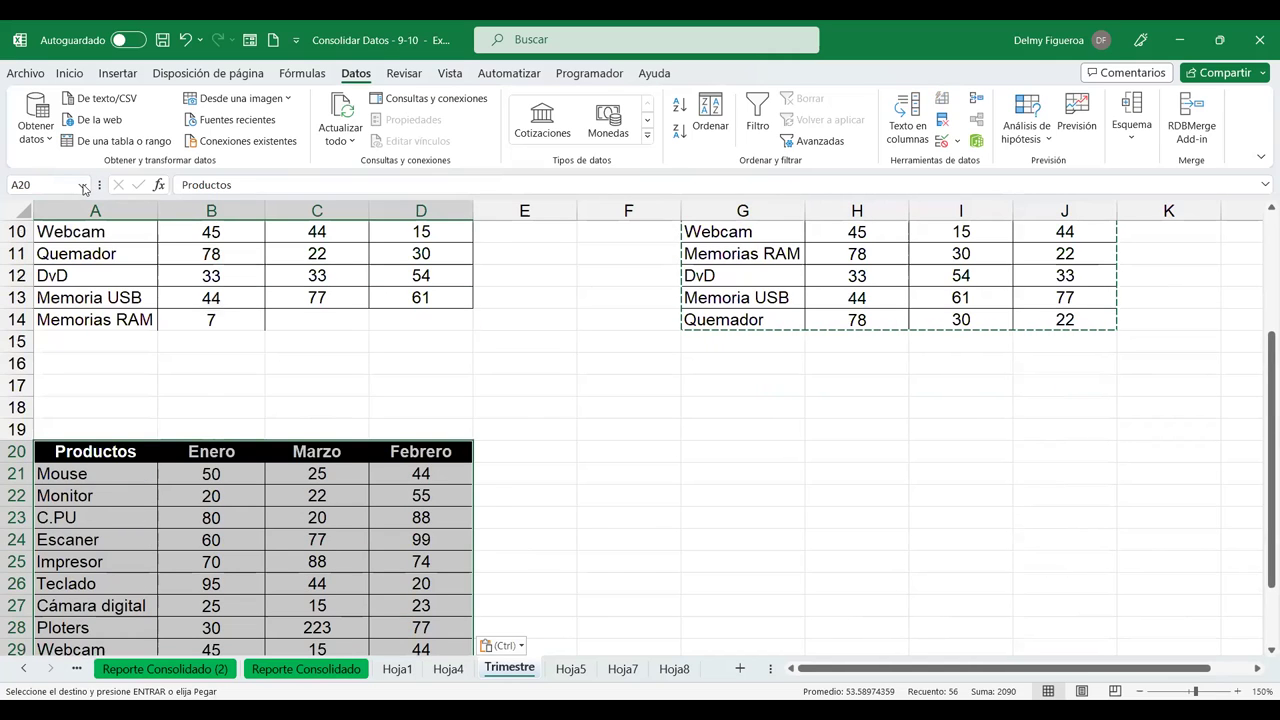
click(84, 186)
text(T)
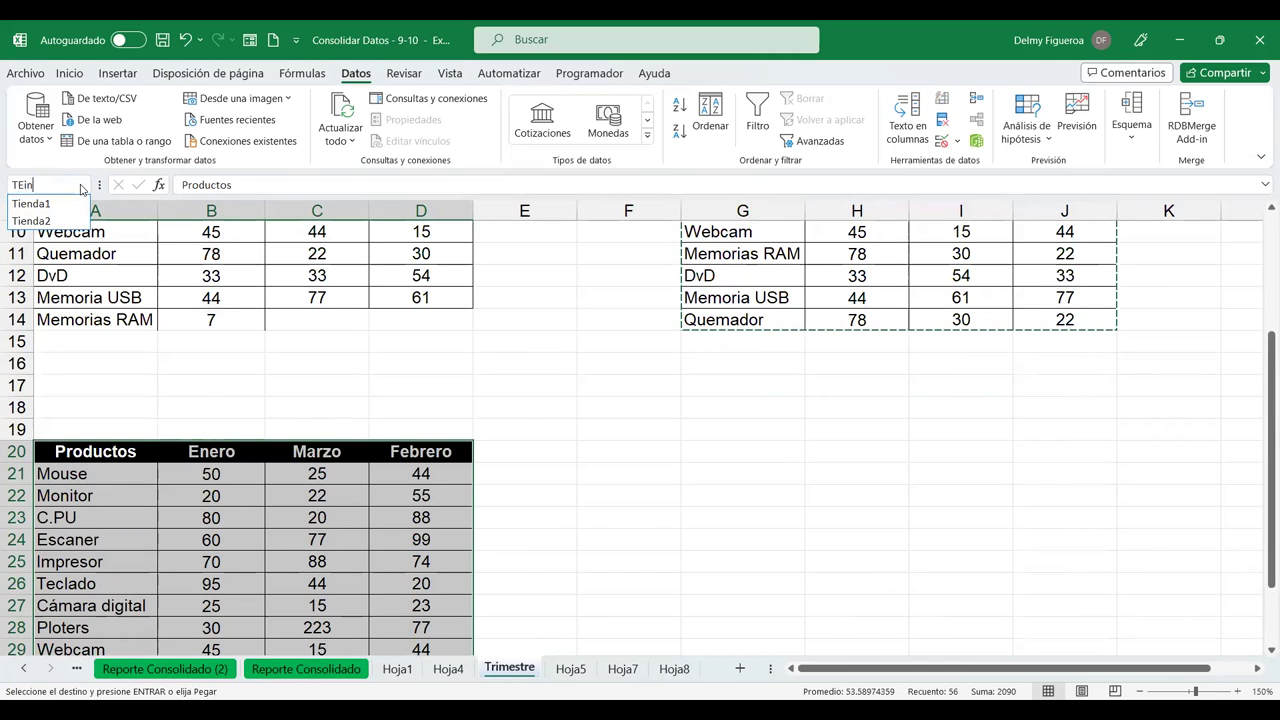
text(ienda3)
key(Return)
- Delete the Escaner row, row 24, from the Tienda3 table
scroll(348, 532, down, 1)
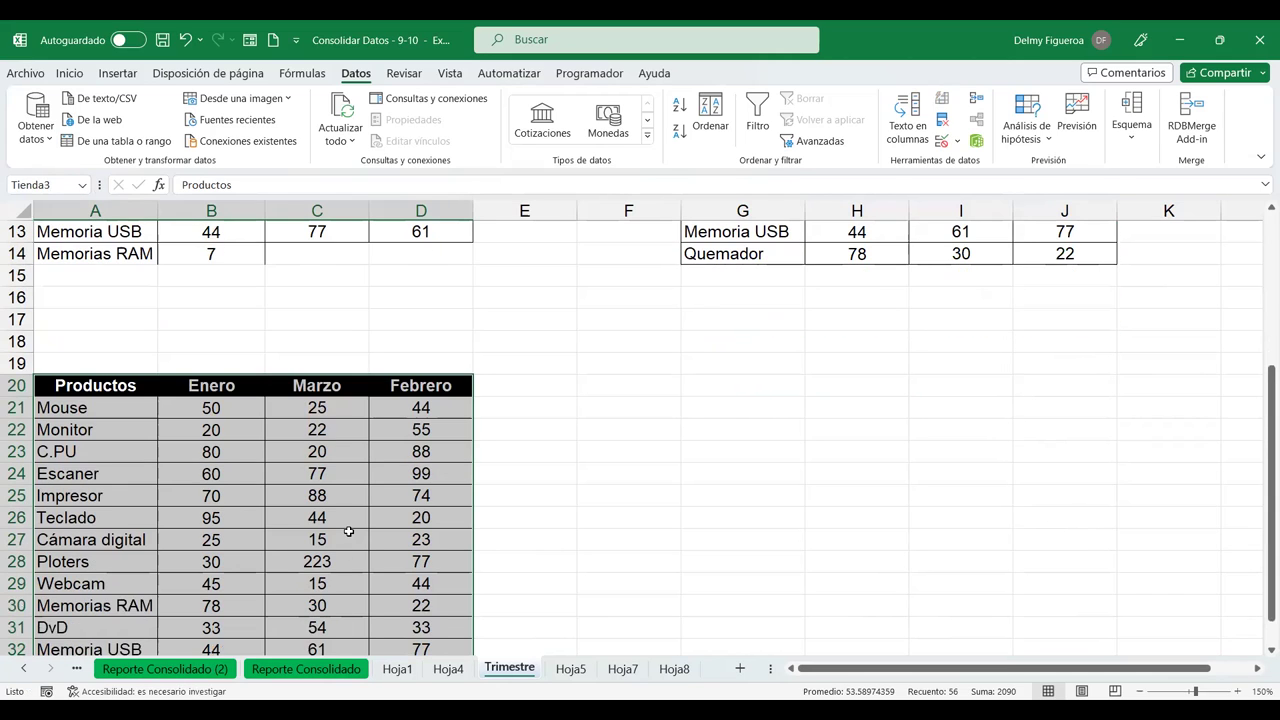
scroll(348, 532, down, 1)
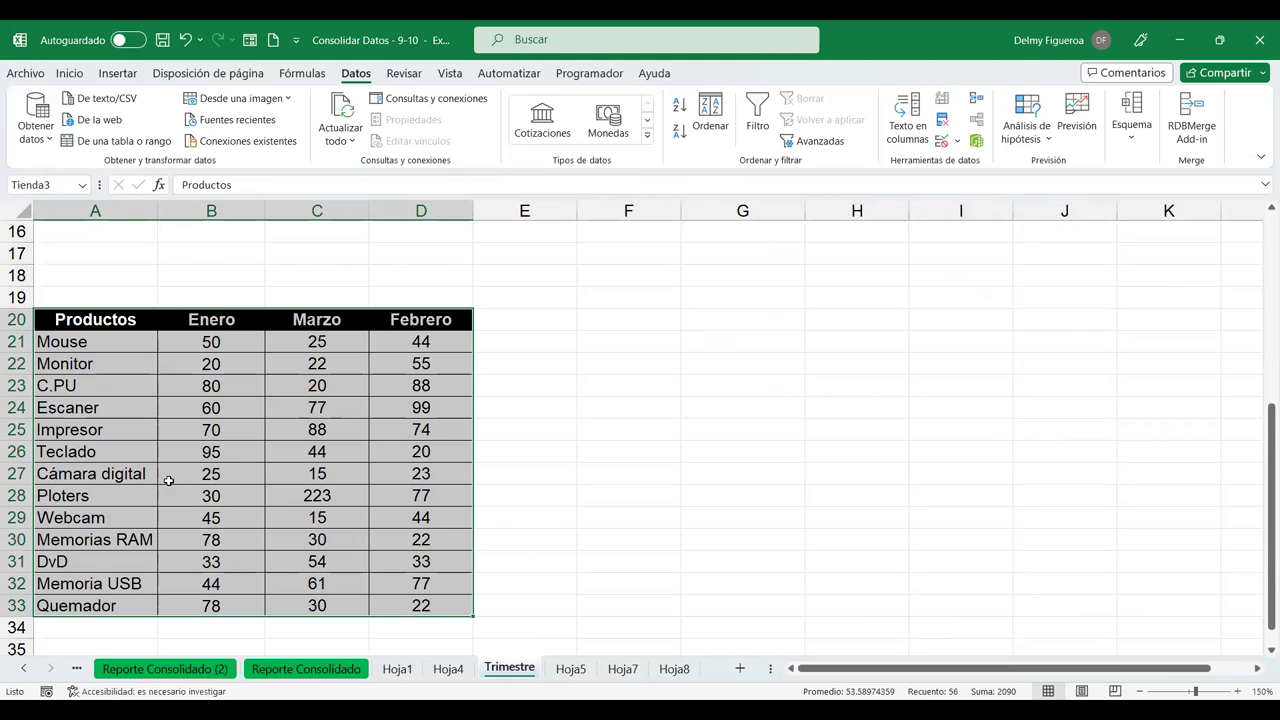
click(133, 473)
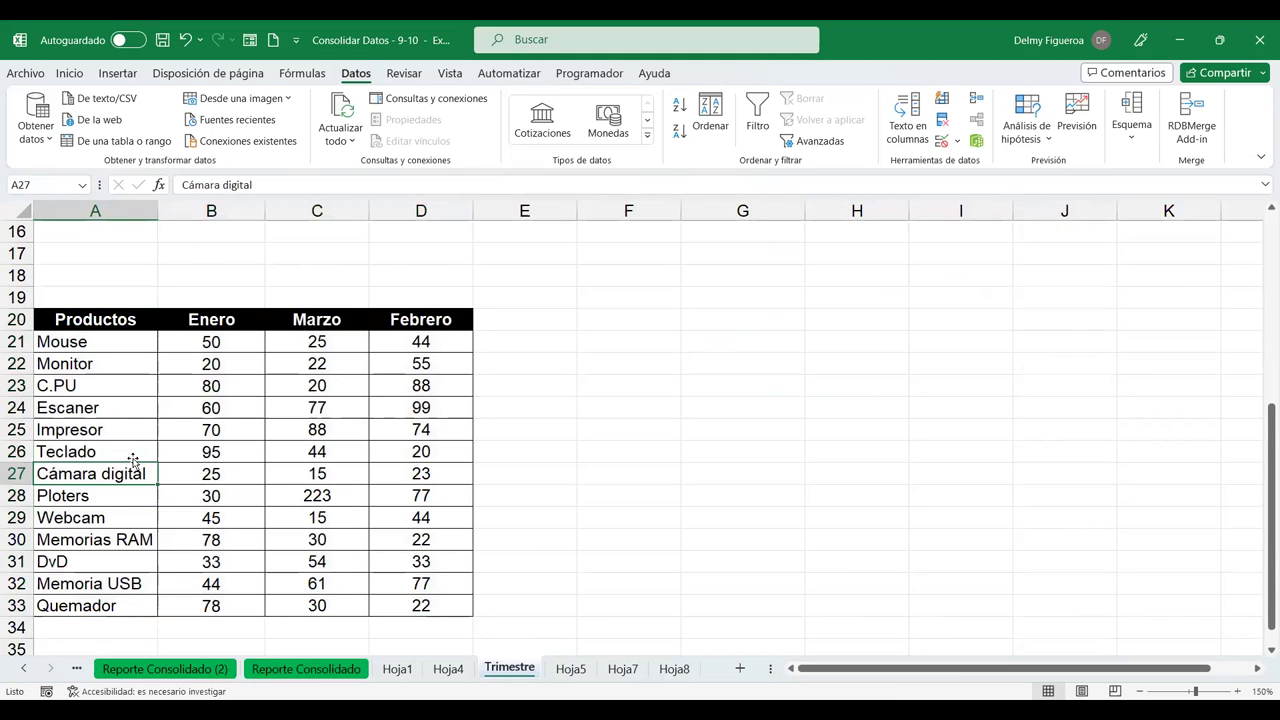
click(14, 407)
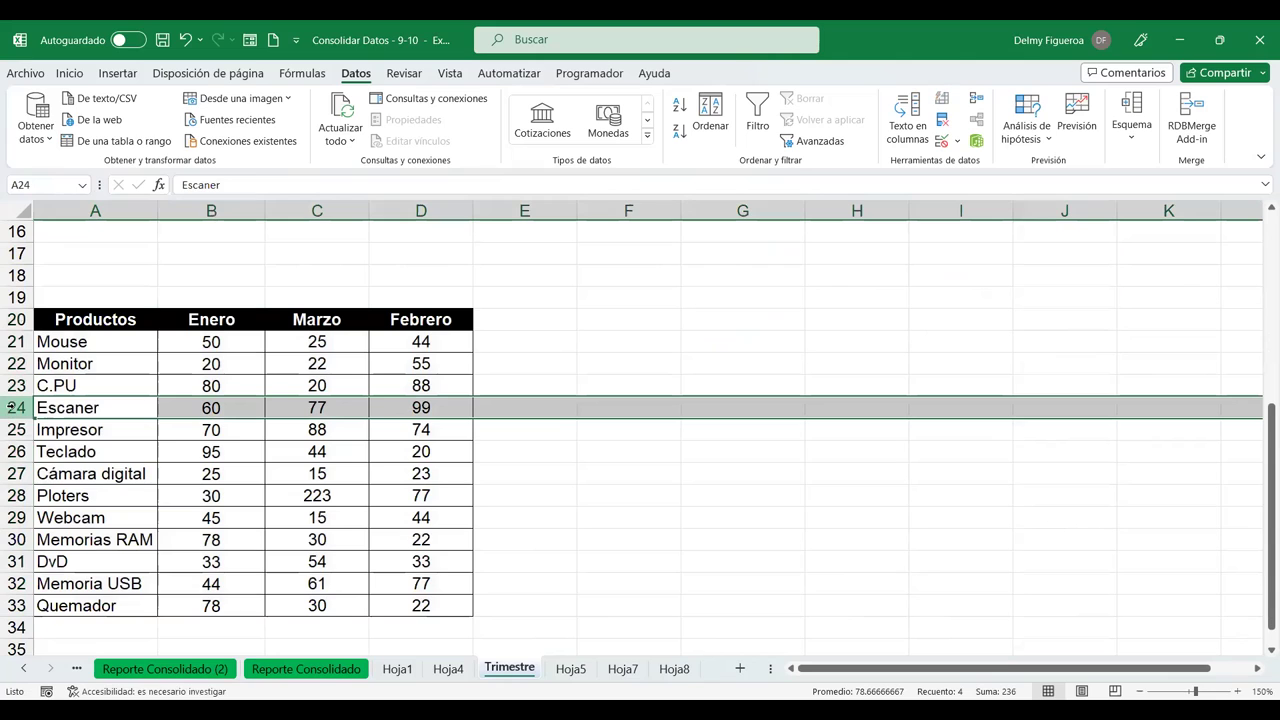
right_click(11, 407)
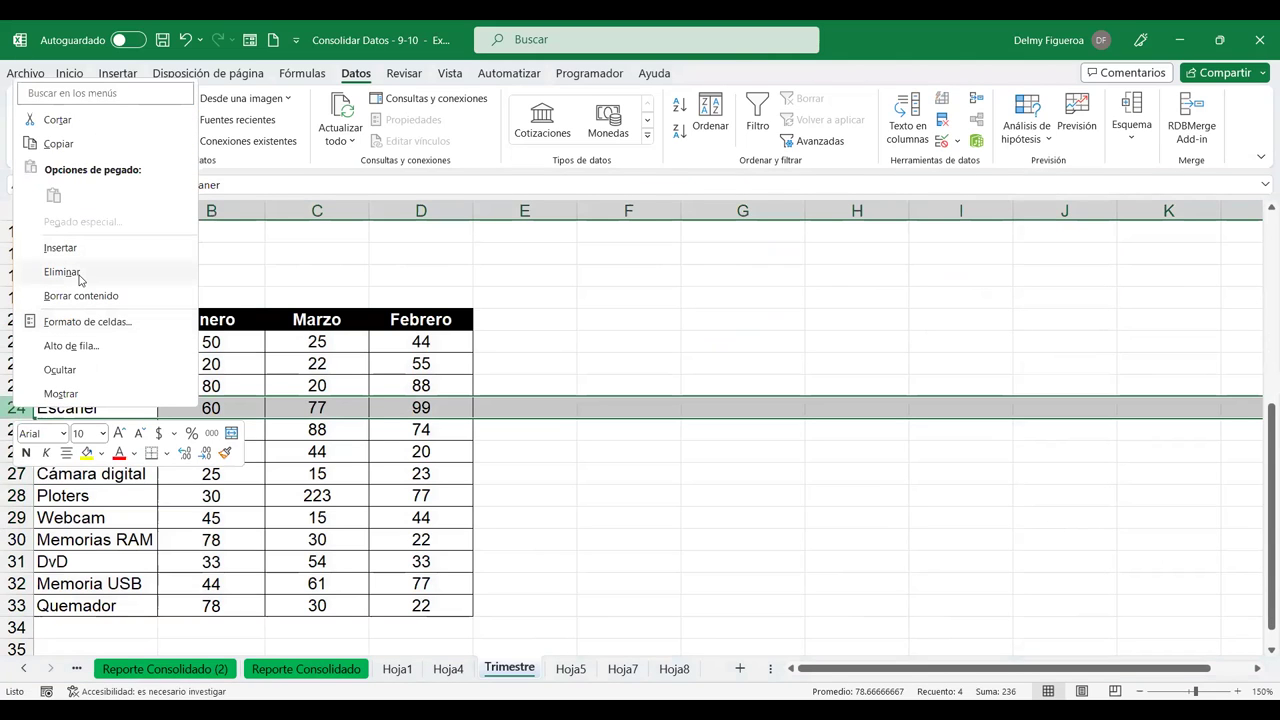
click(79, 273)
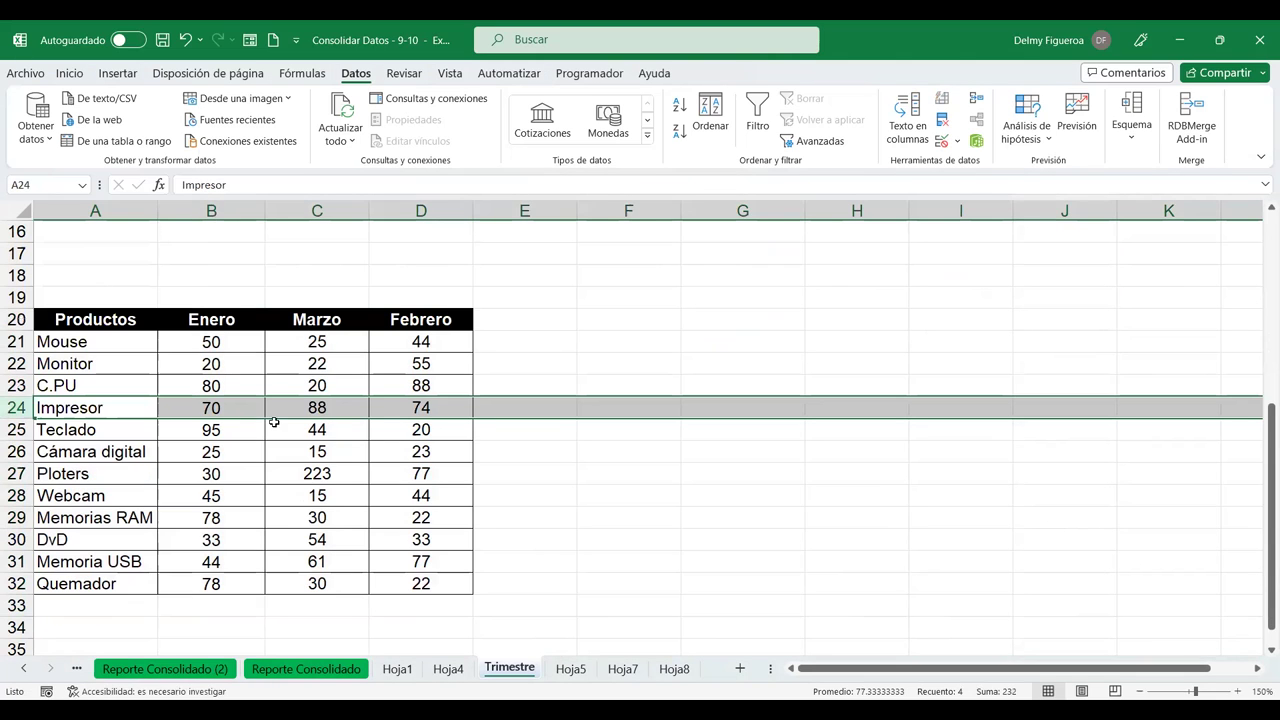
click(375, 403)
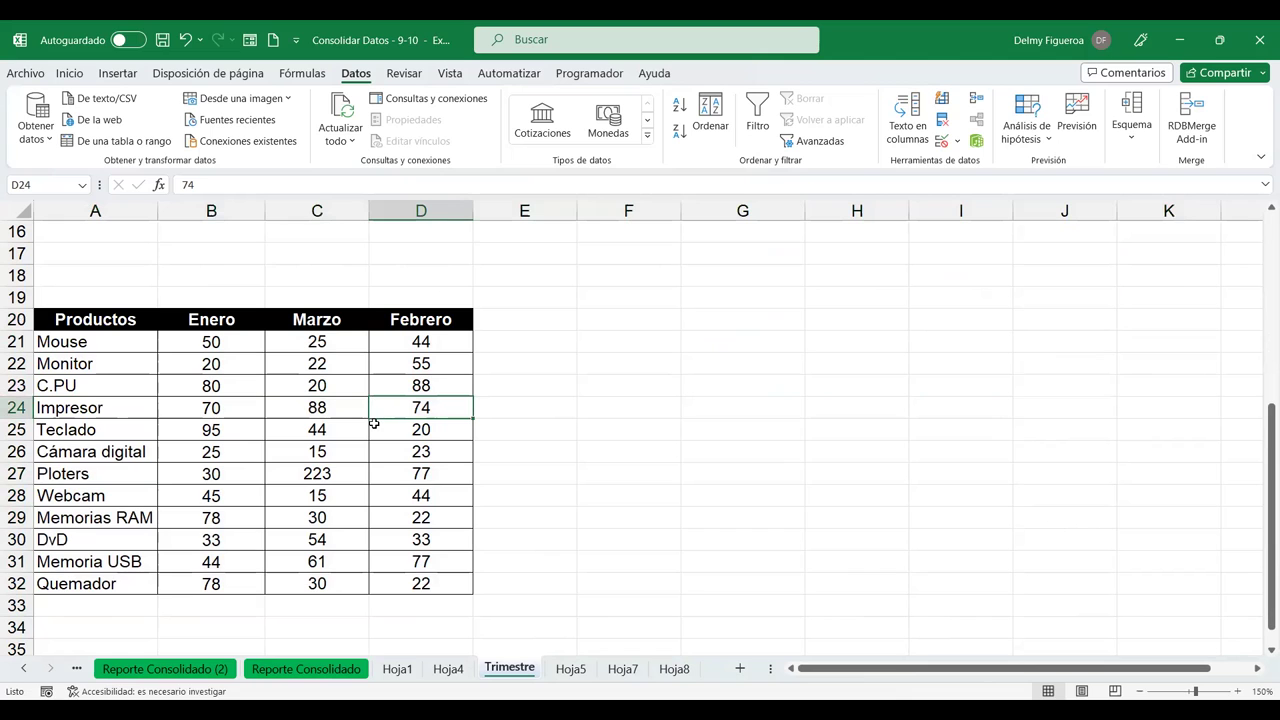
- Check which cells the named ranges Tienda3, Tienda2 and Tienda1 cover and compare the three tables on Trimestre
scroll(374, 423, up, 2)
scroll(374, 423, down, 2)
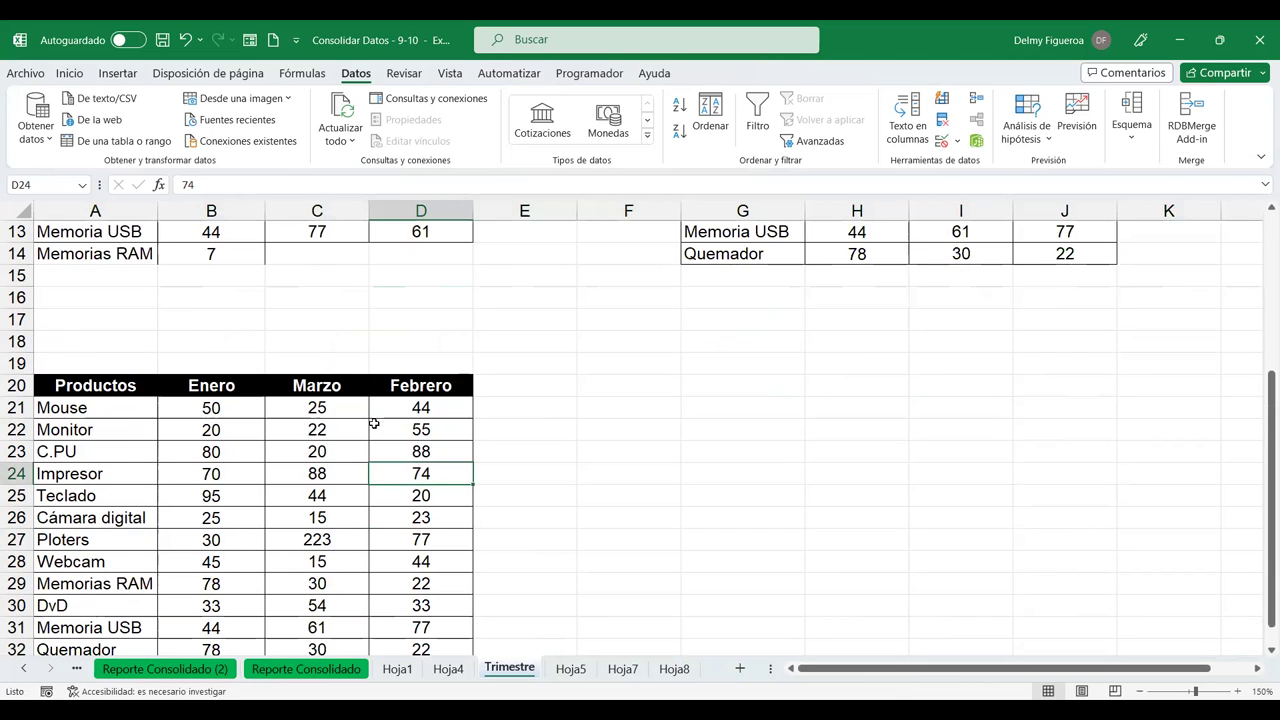
click(82, 187)
click(40, 240)
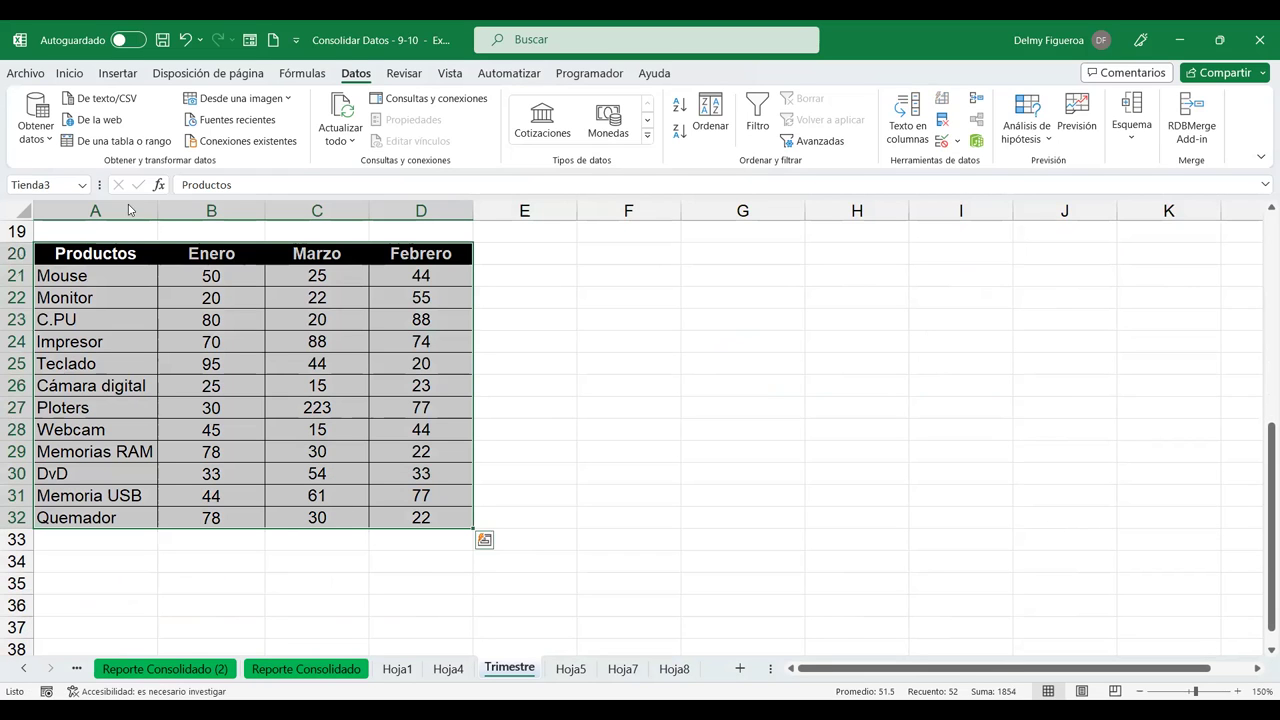
click(82, 187)
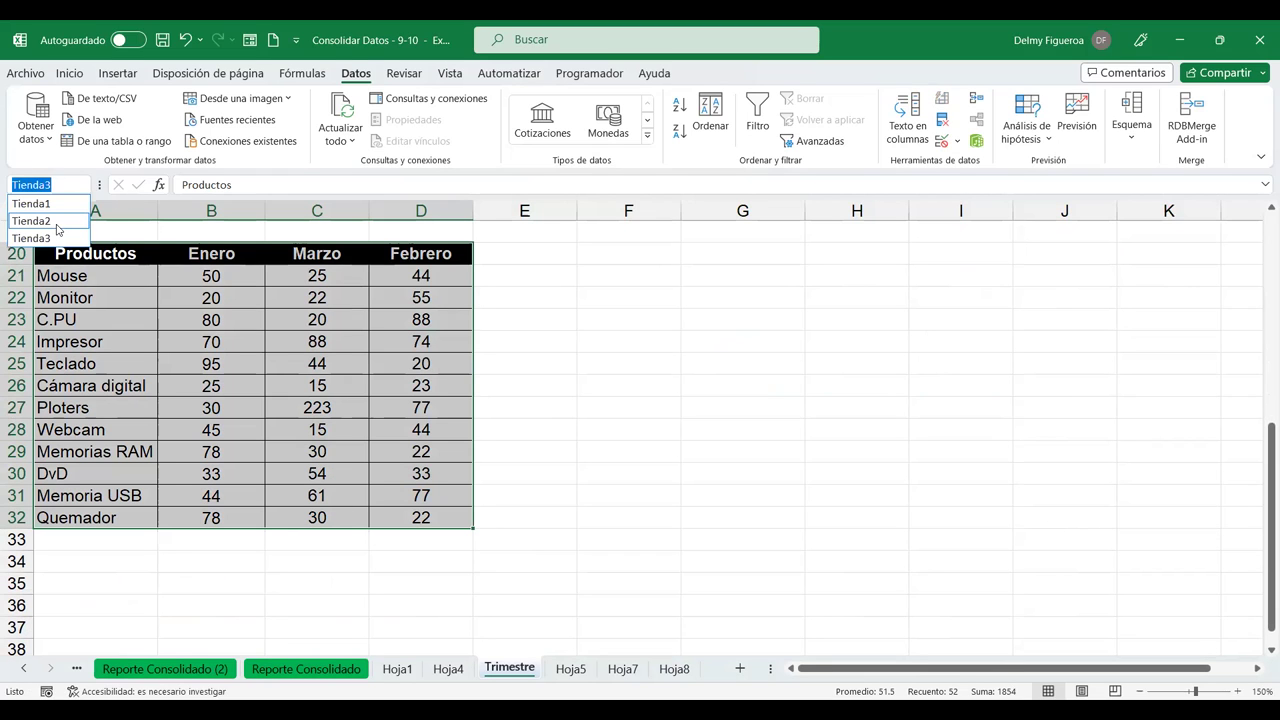
click(40, 221)
click(82, 185)
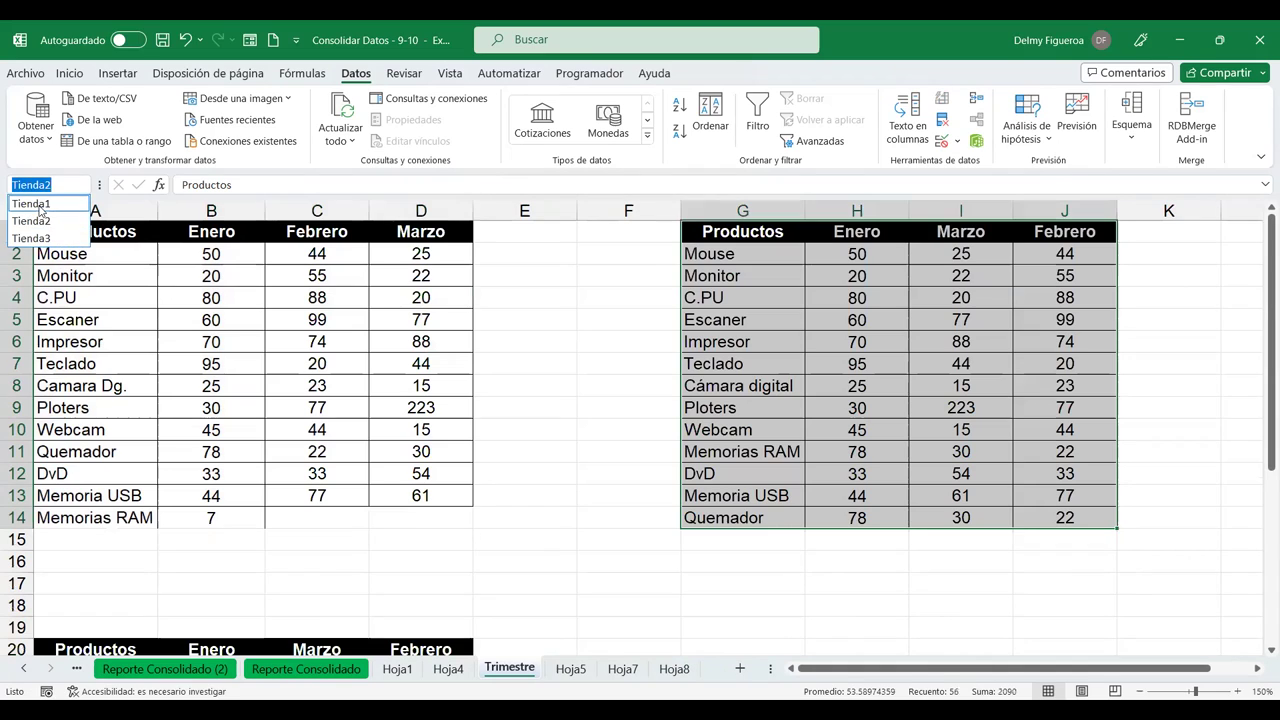
key(Return)
scroll(370, 361, down, 5)
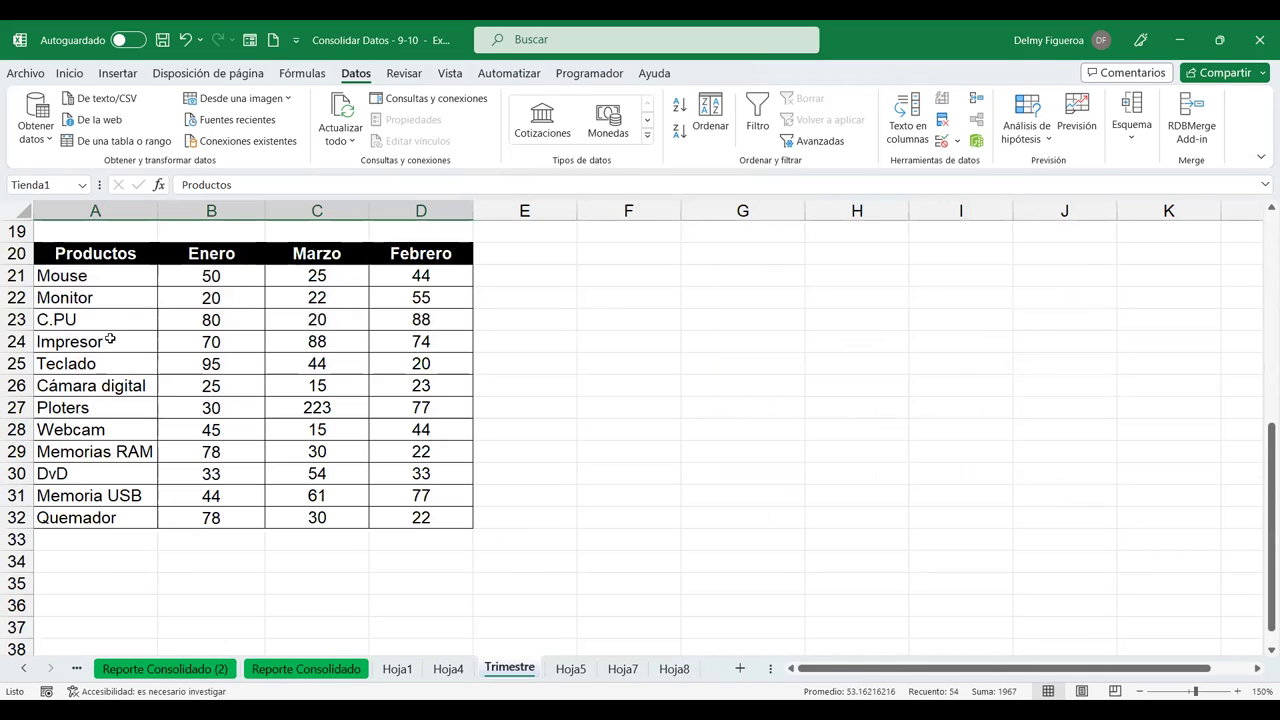
click(127, 326)
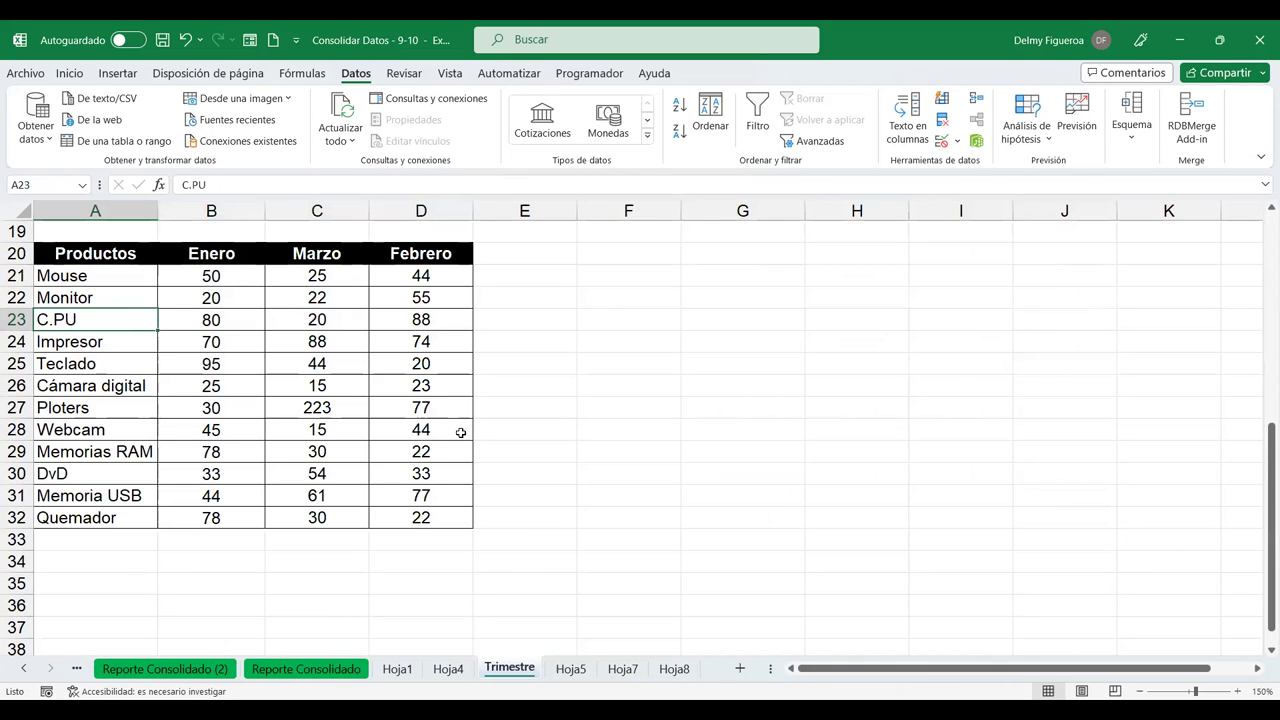
scroll(457, 430, up, 6)
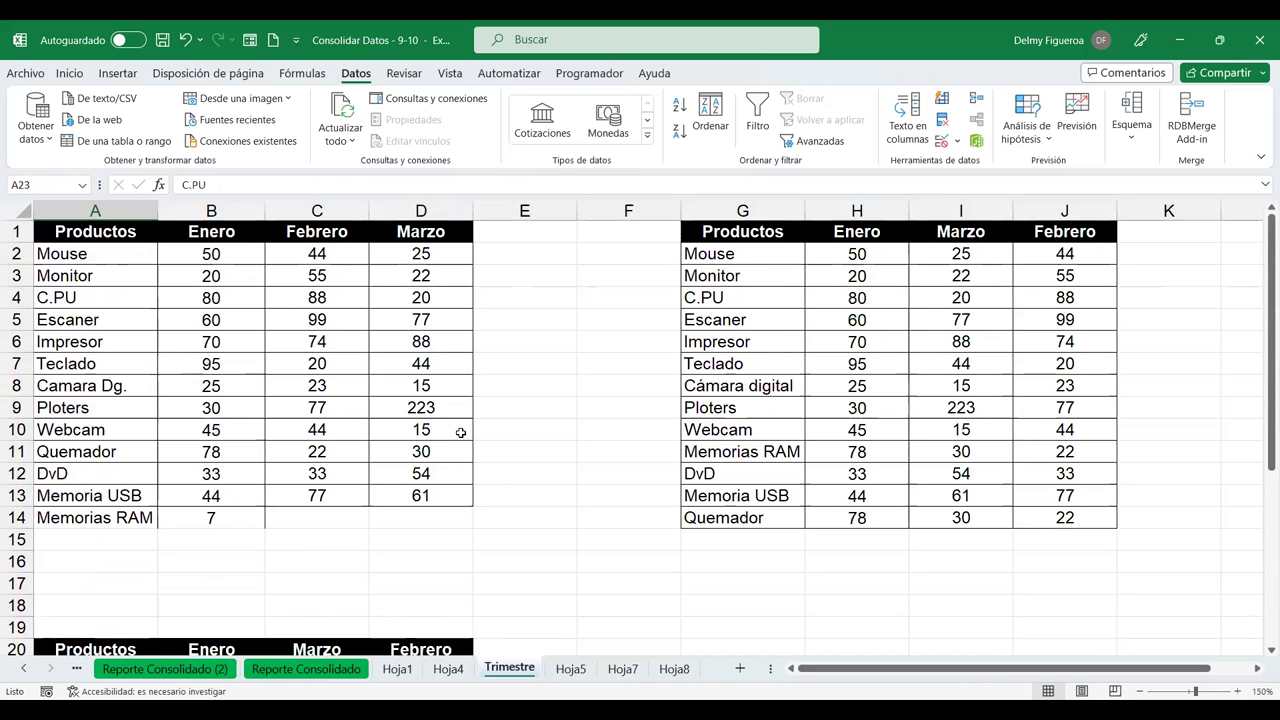
scroll(480, 410, down, 2)
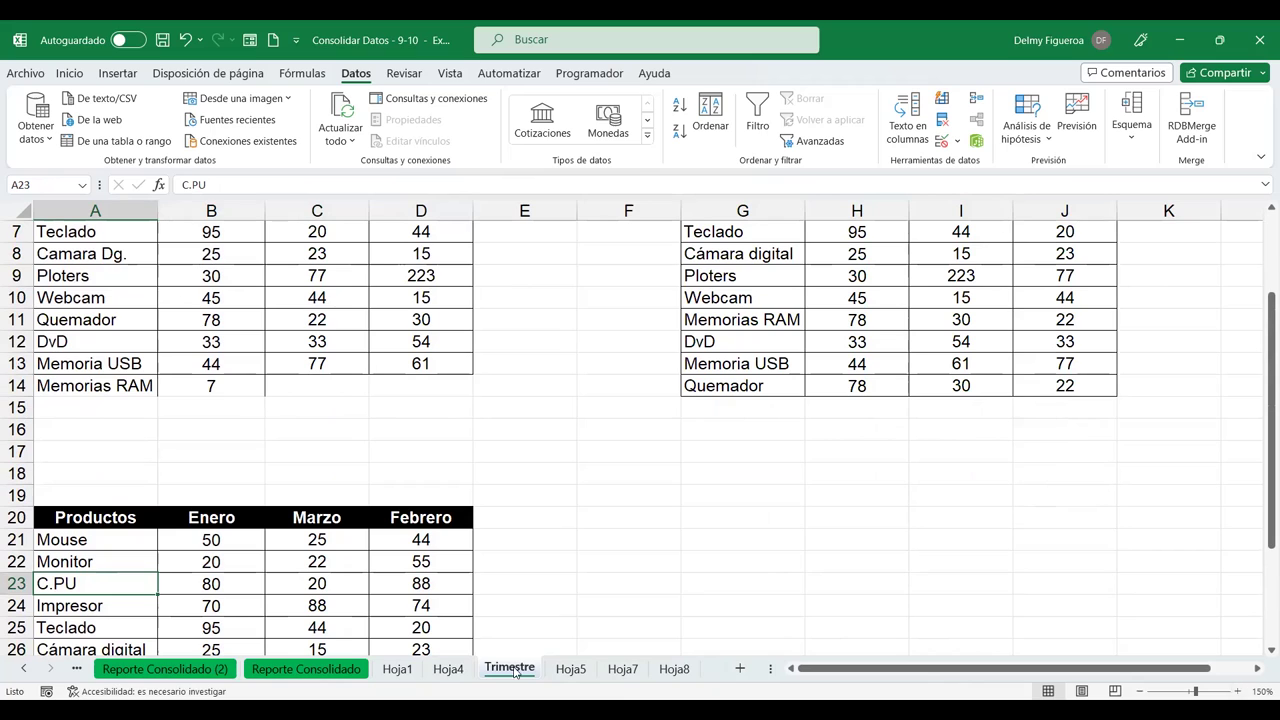
- Insert a new blank worksheet directly after Trimestre and check the source tables on Trimestre before returning to it
click(740, 668)
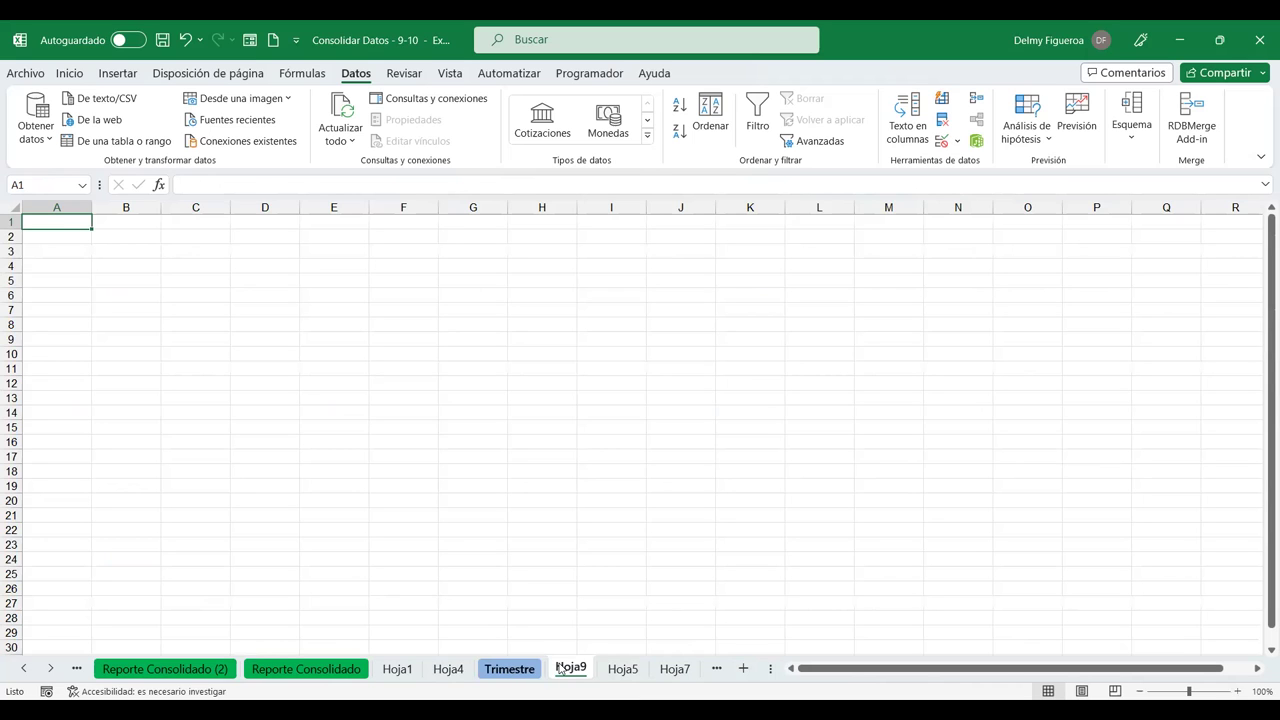
click(1238, 691)
click(1238, 691)
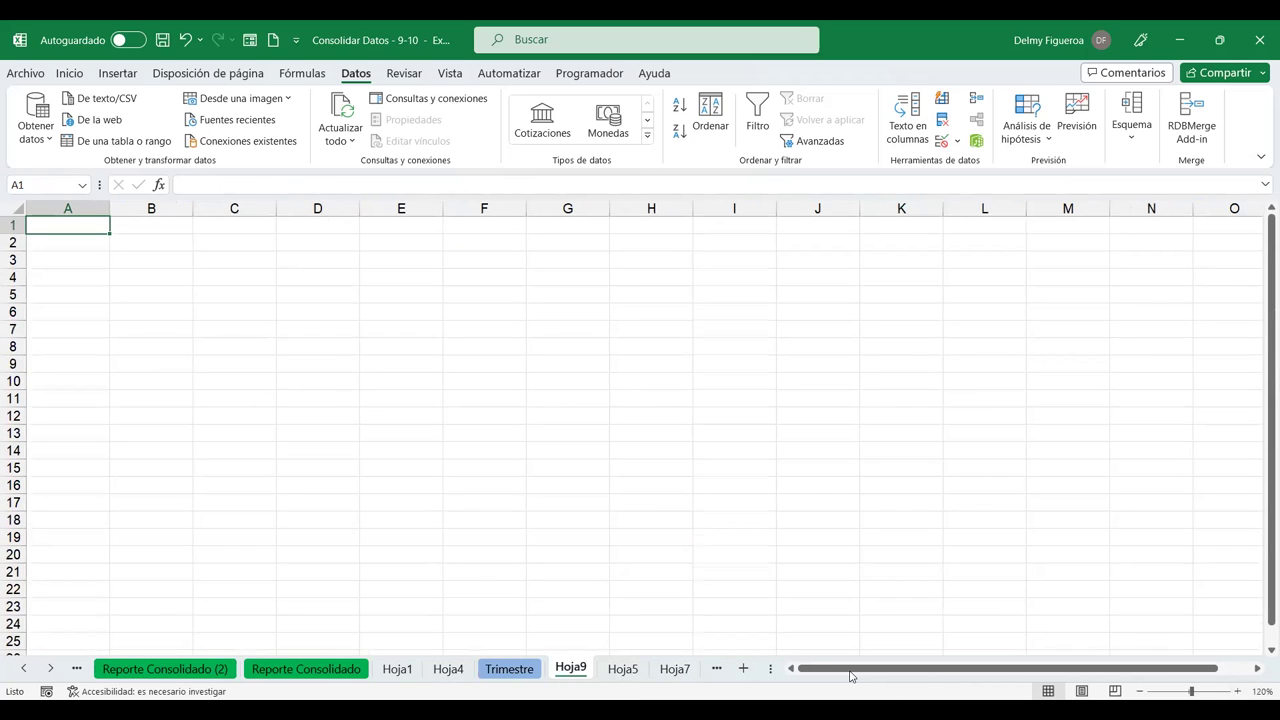
click(509, 669)
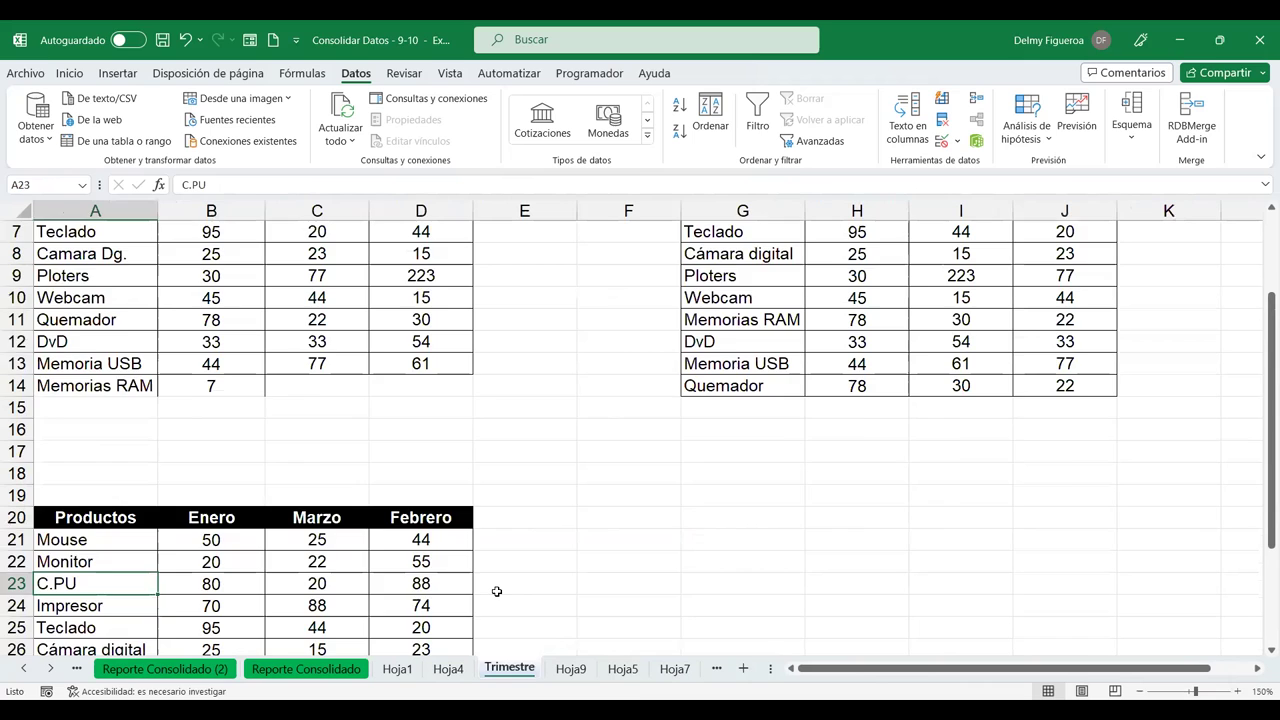
scroll(497, 591, up, 2)
ctrl+click(571, 668)
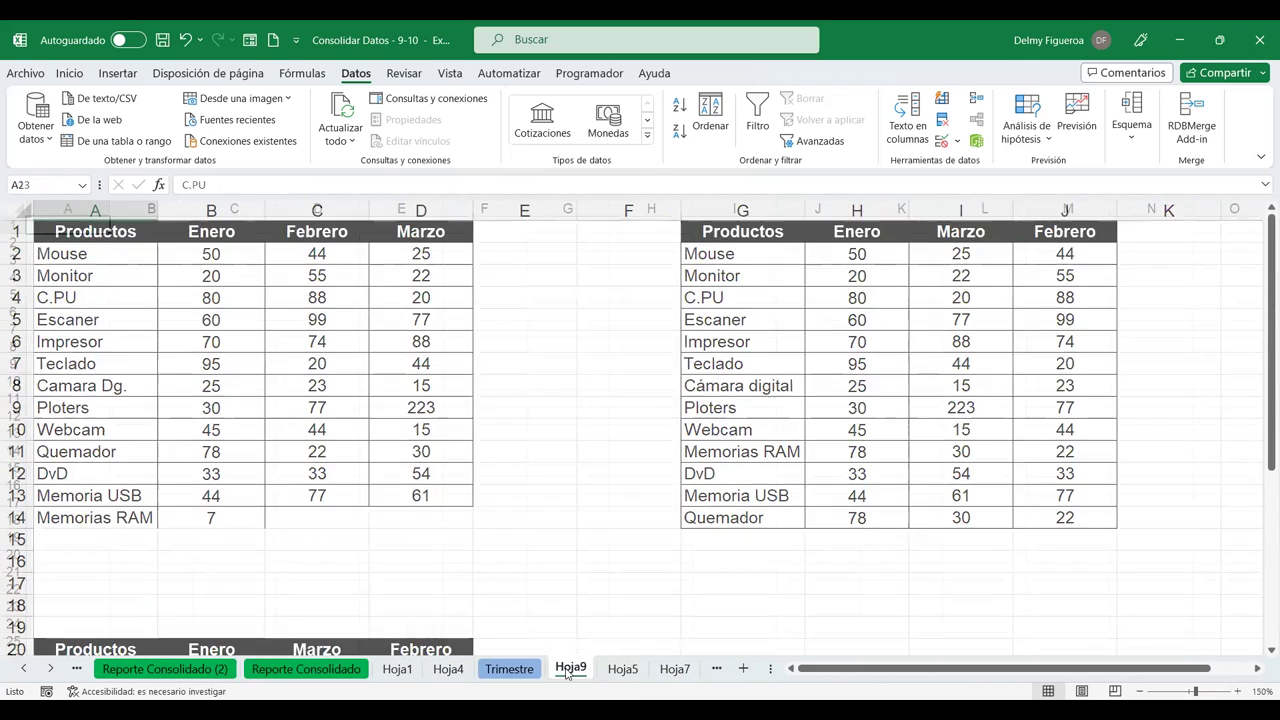
- Start a Suma consolidation at cell A1 of Hoja9 and add the named range Tienda1 as a reference
click(976, 101)
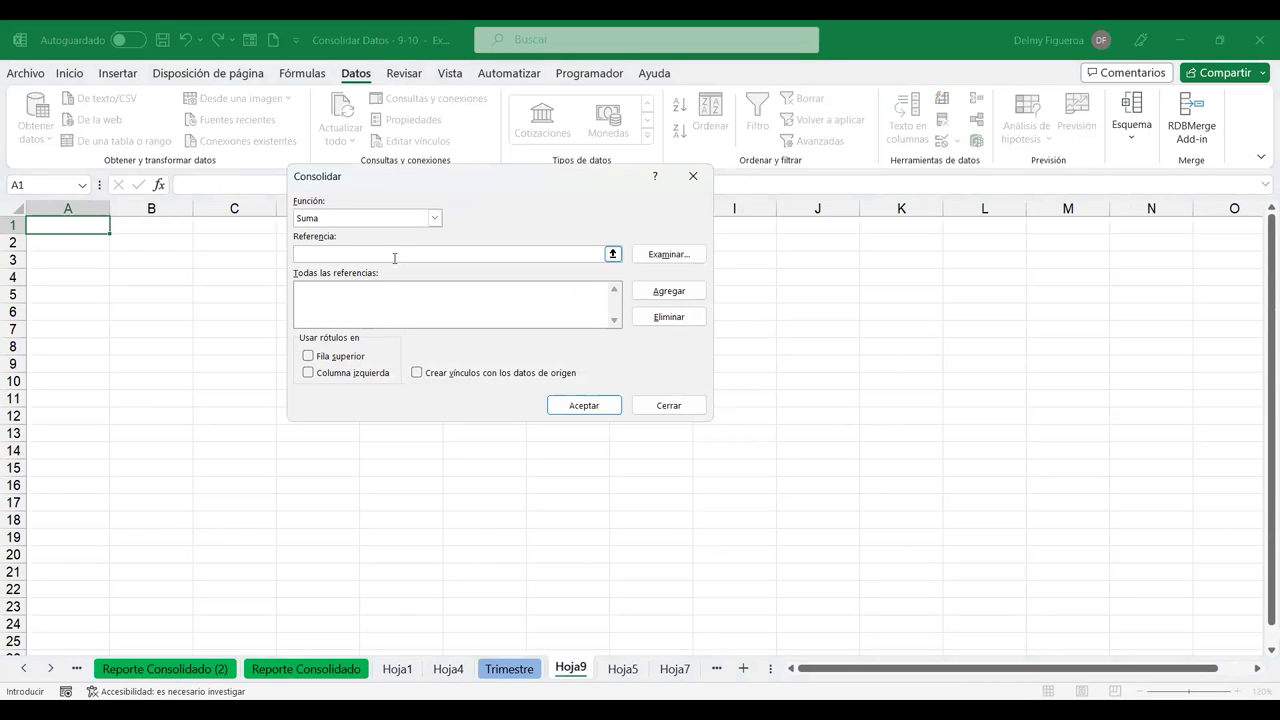
key(F3)
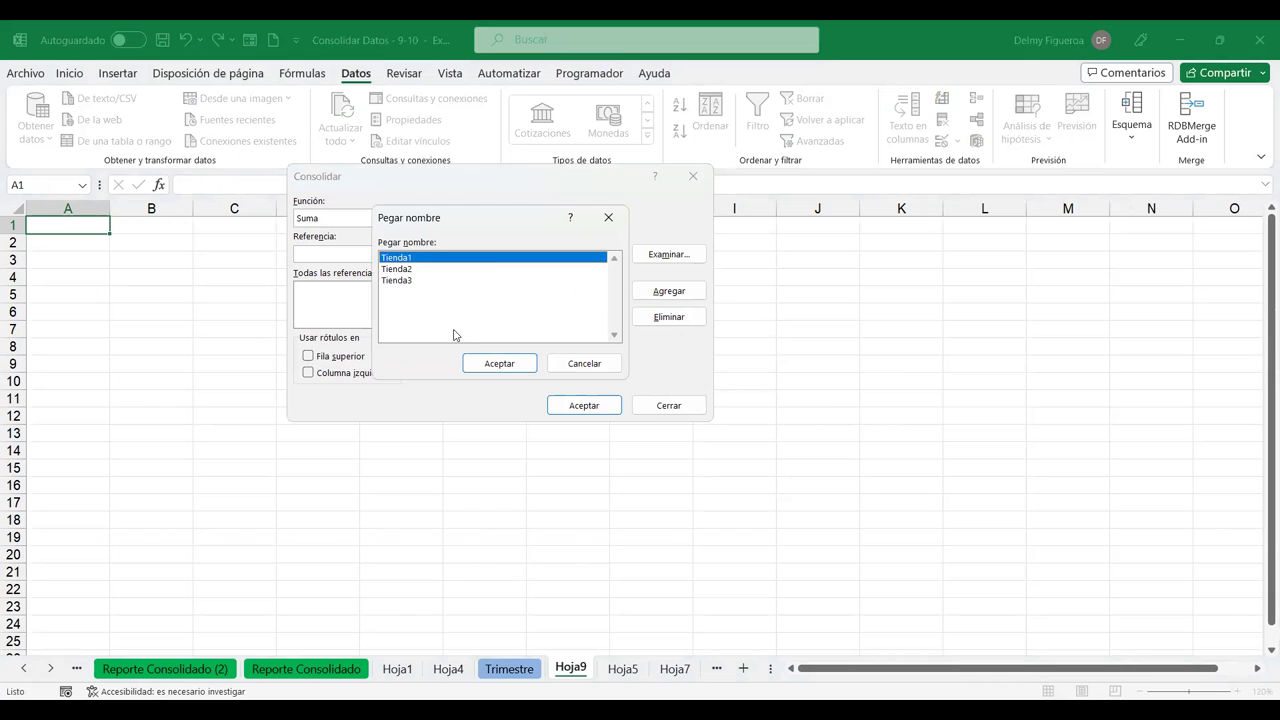
click(414, 271)
click(412, 283)
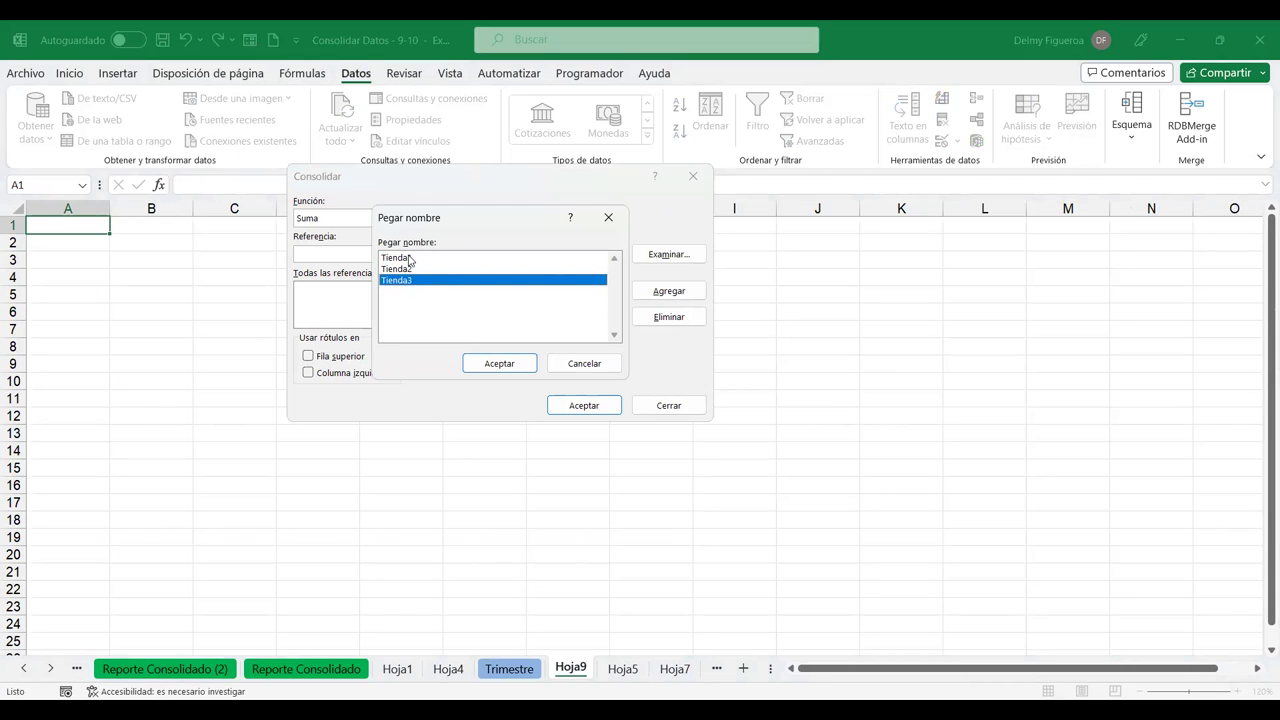
click(409, 260)
click(500, 363)
click(668, 291)
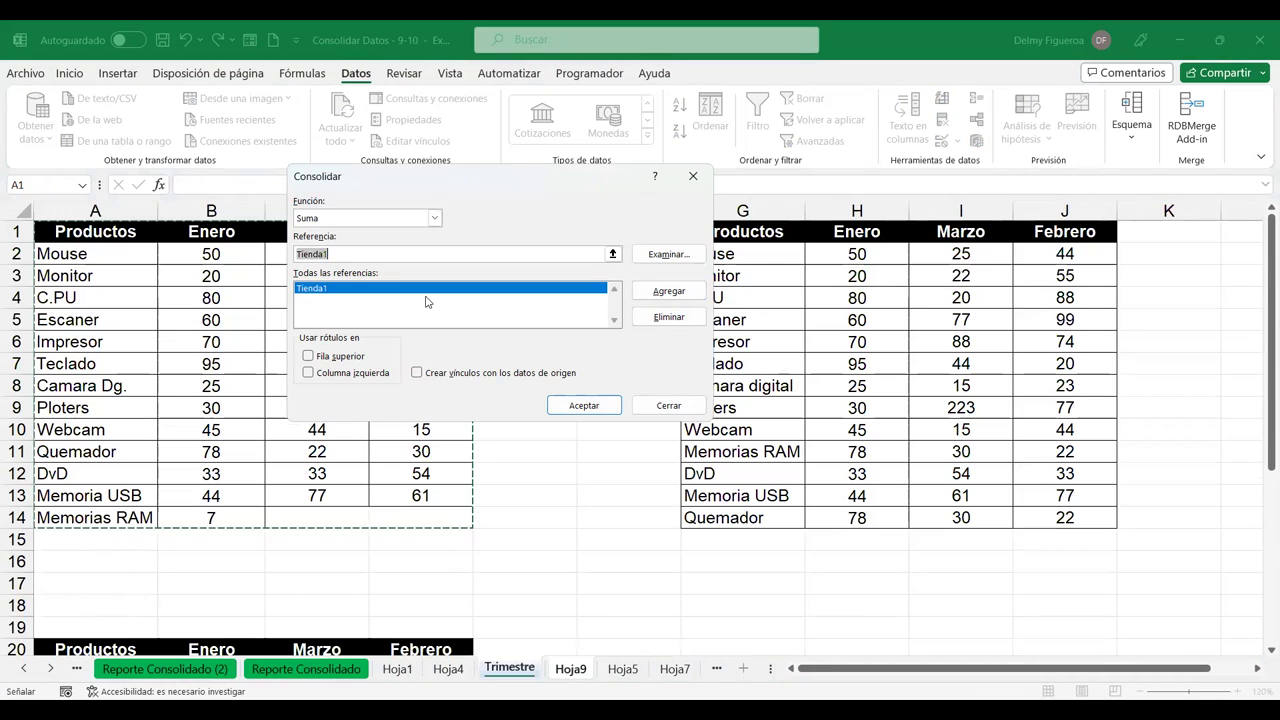
- Add the named ranges Tienda2 and Tienda3 to the references of the Hoja9 consolidation
key(F3)
key(Down)
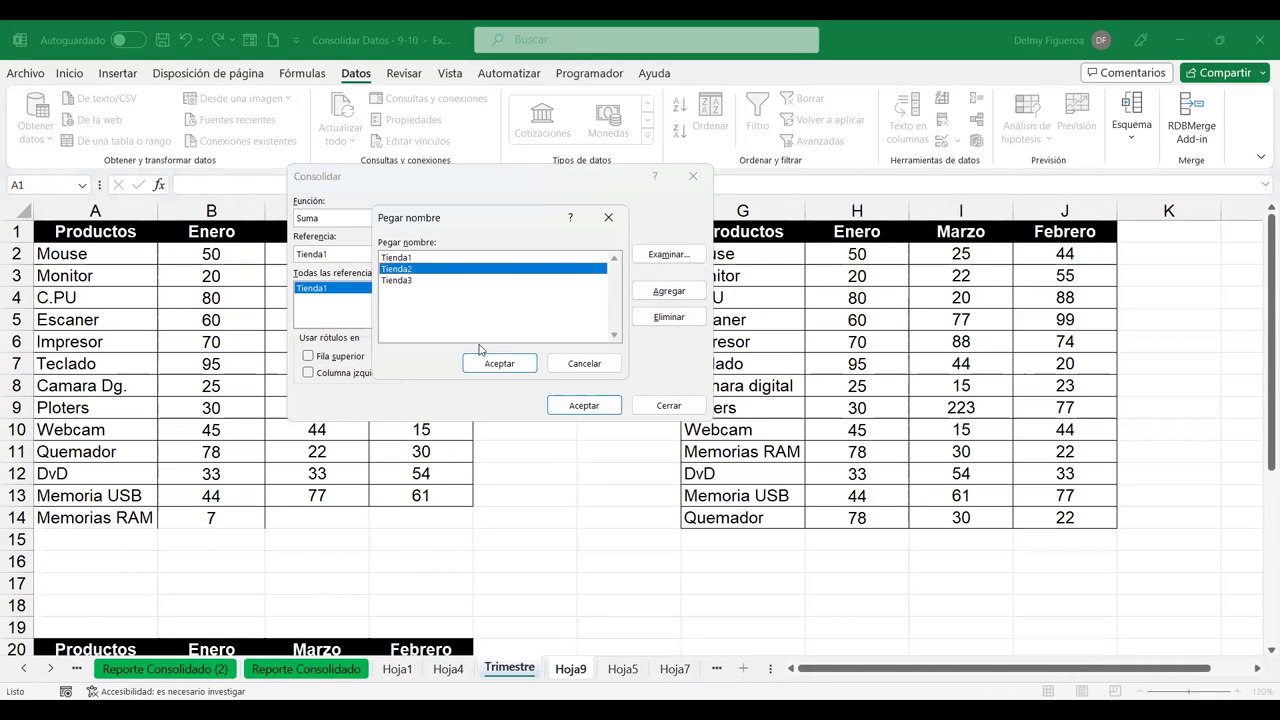
key(Return)
click(668, 291)
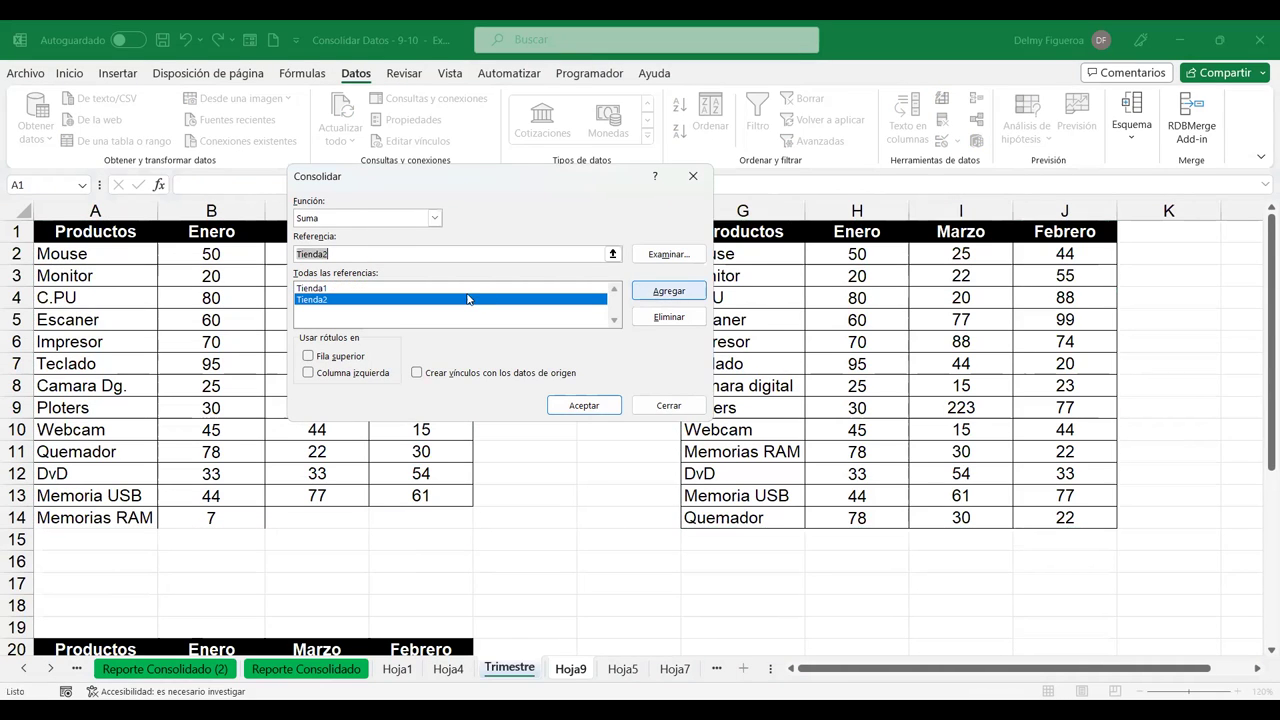
key(F3)
click(419, 282)
click(500, 363)
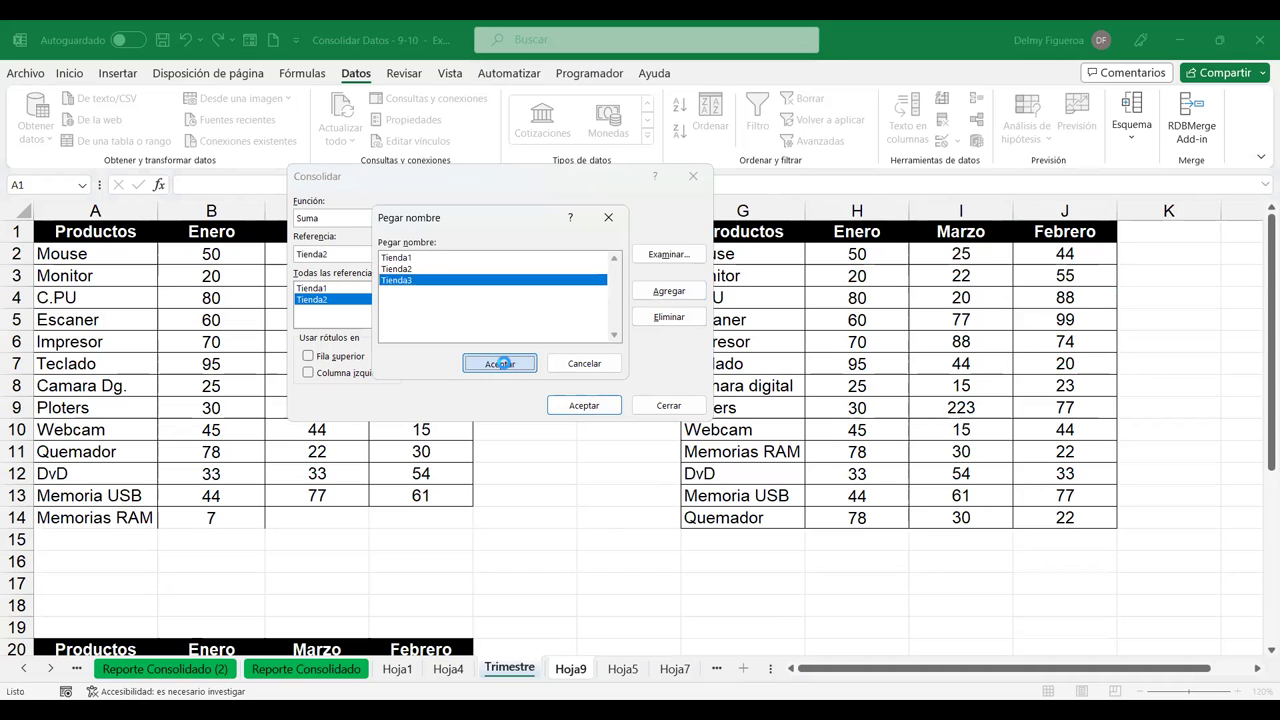
click(668, 291)
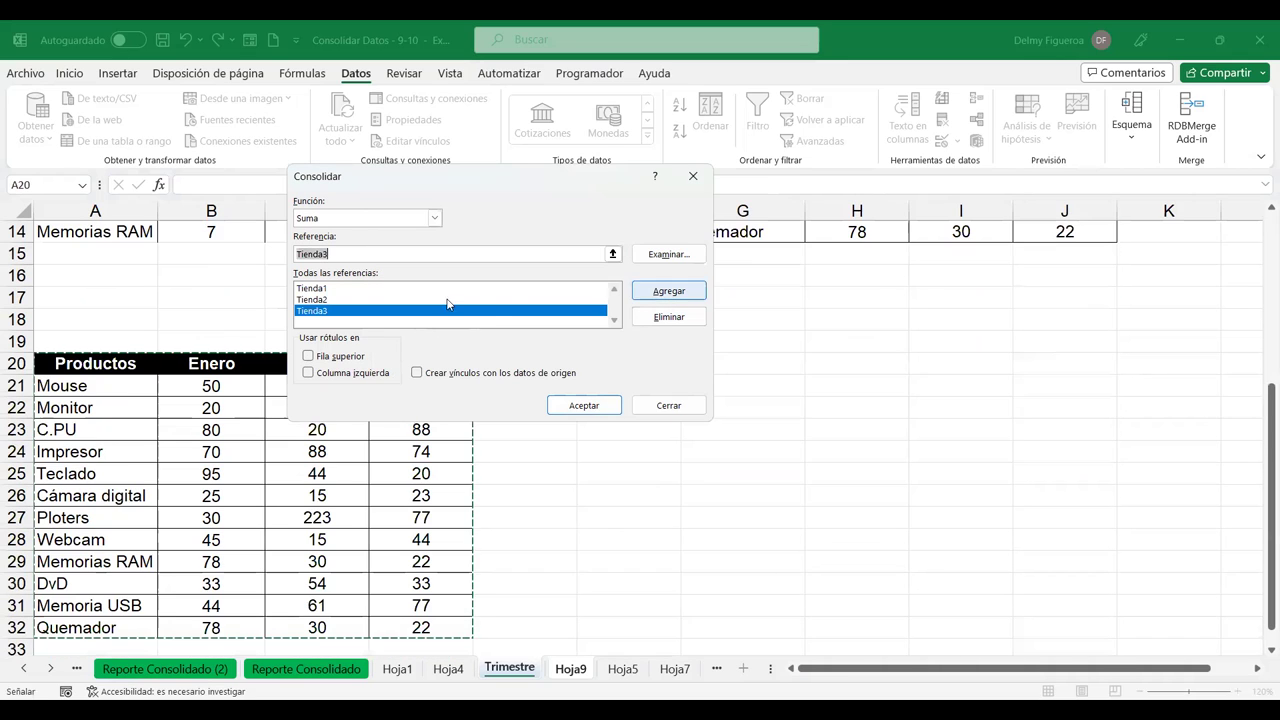
- Create the consolidated table using top-row and left-column labels, and fit column A of Hoja9 to its contents
click(308, 357)
click(308, 373)
click(565, 405)
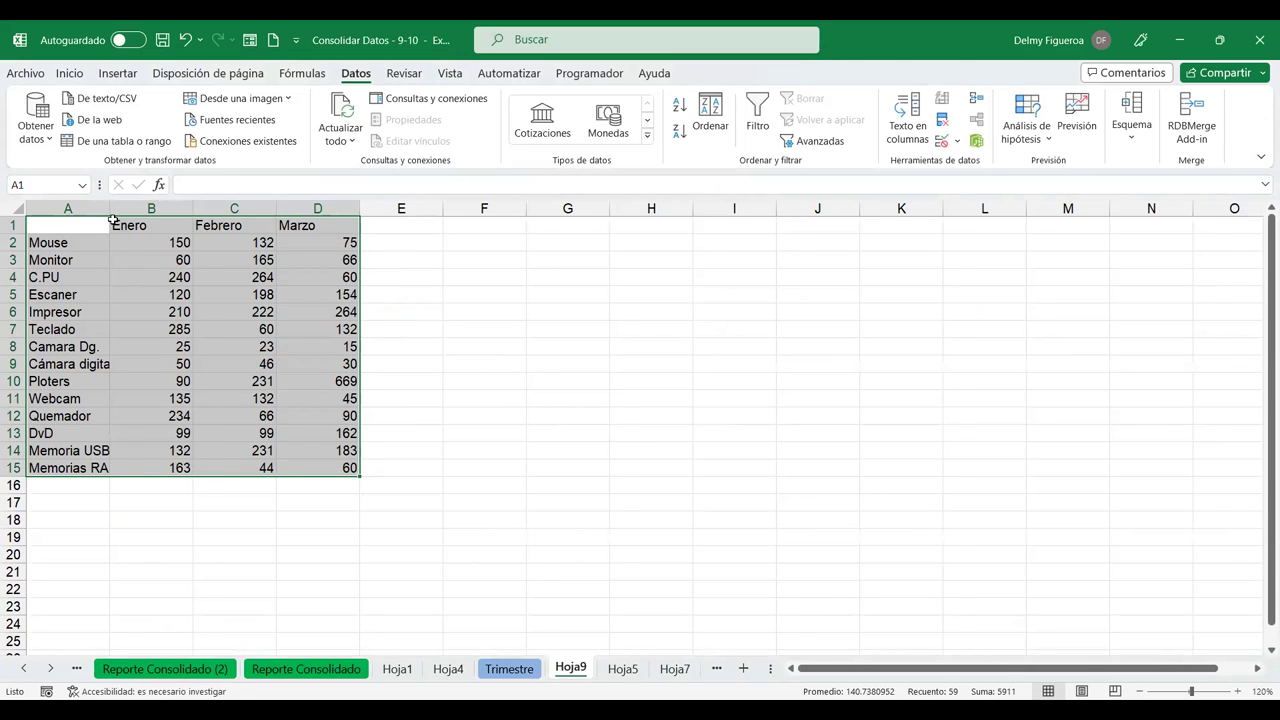
double_click(110, 209)
click(68, 293)
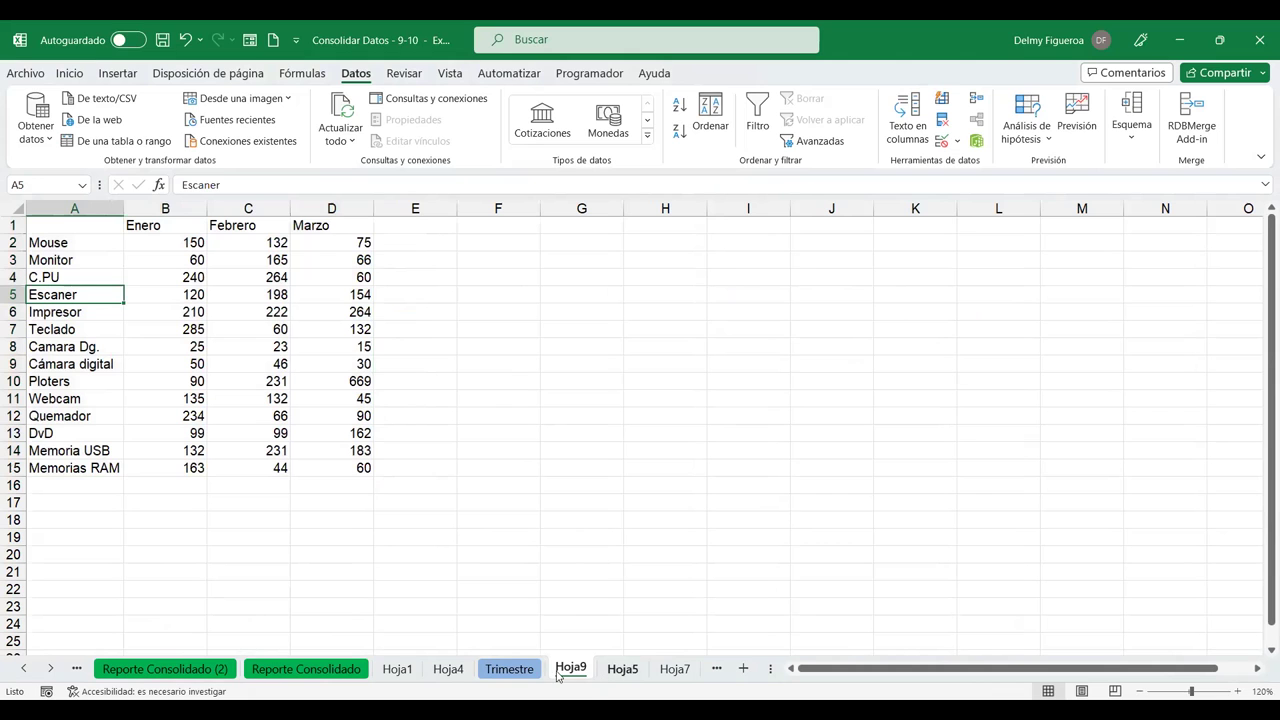
- Compare the Enero total for Escaner in the Hoja5 consolidation with the one in the Hoja9 consolidation
click(510, 669)
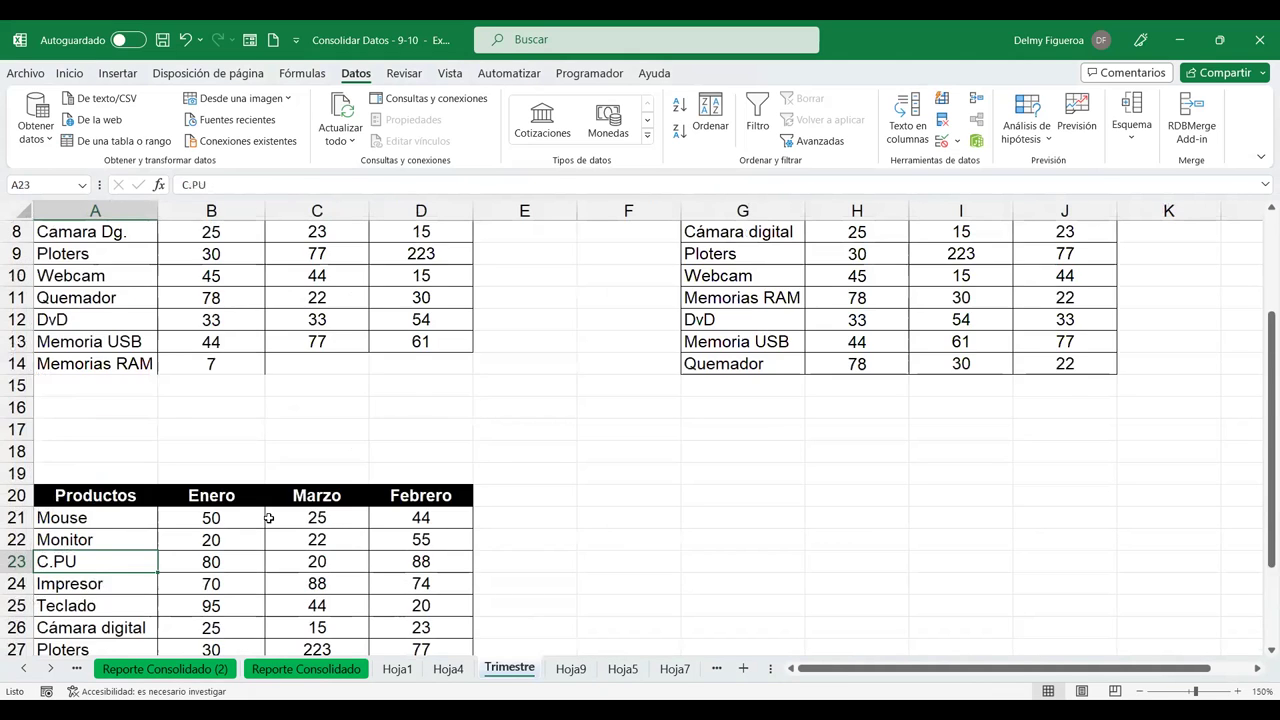
click(622, 669)
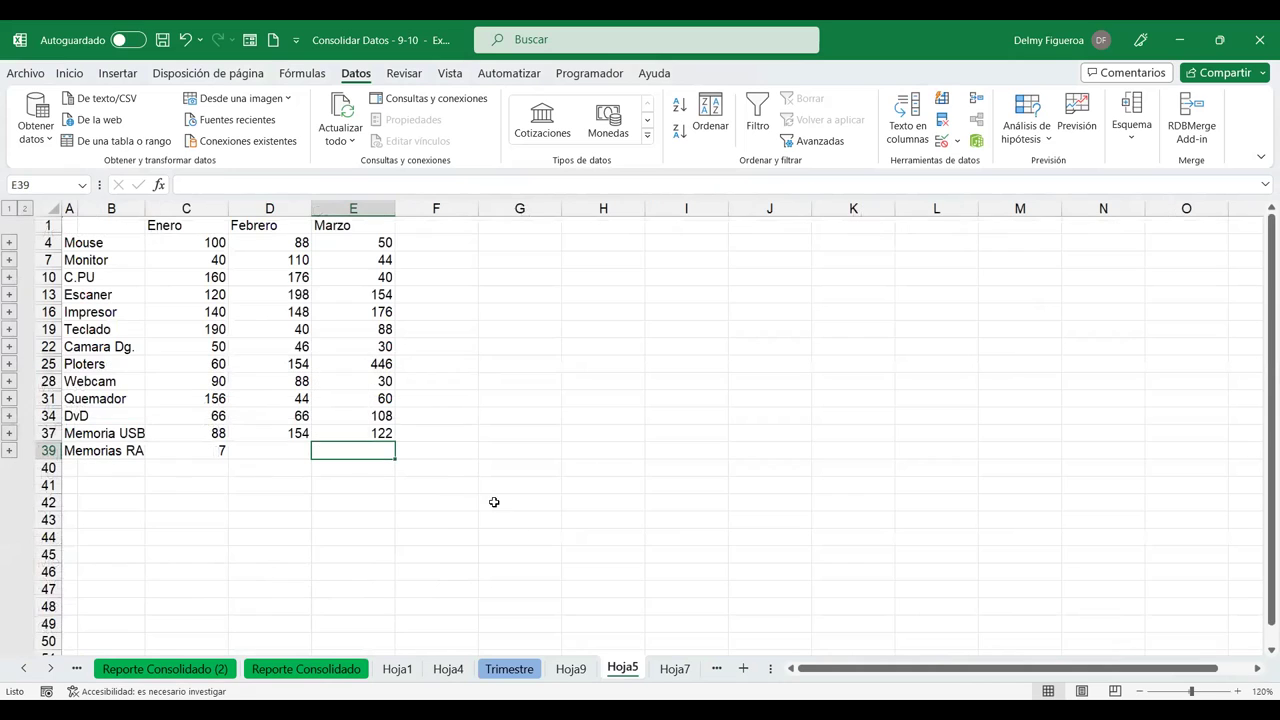
click(196, 289)
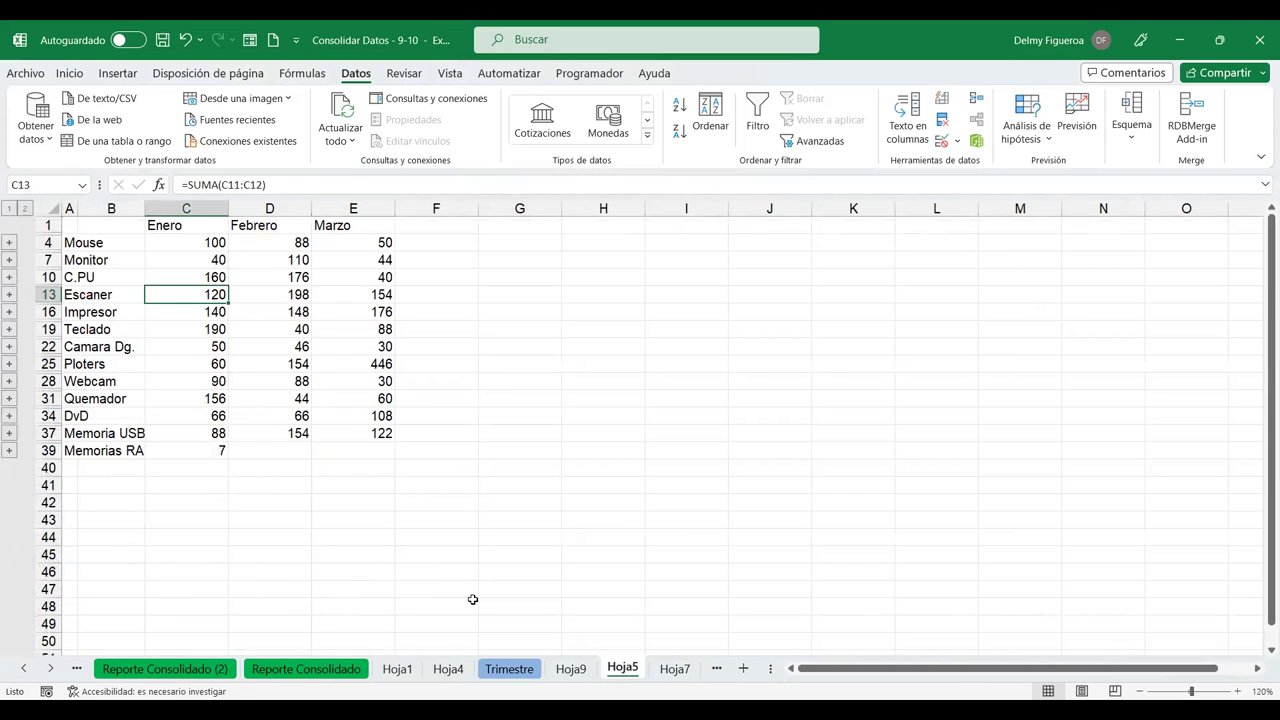
click(576, 672)
click(176, 294)
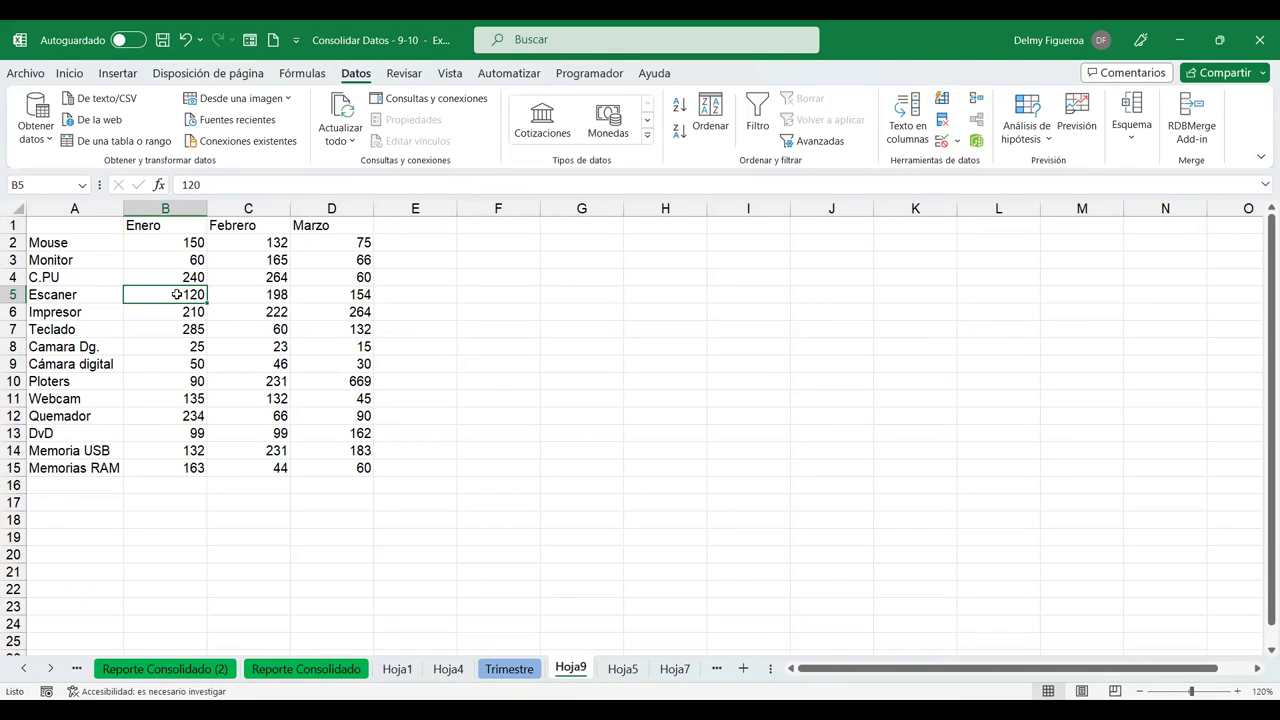
- Compare the Febrero and Marzo totals for Escaner in the Hoja5 consolidation with those in Hoja9
click(358, 297)
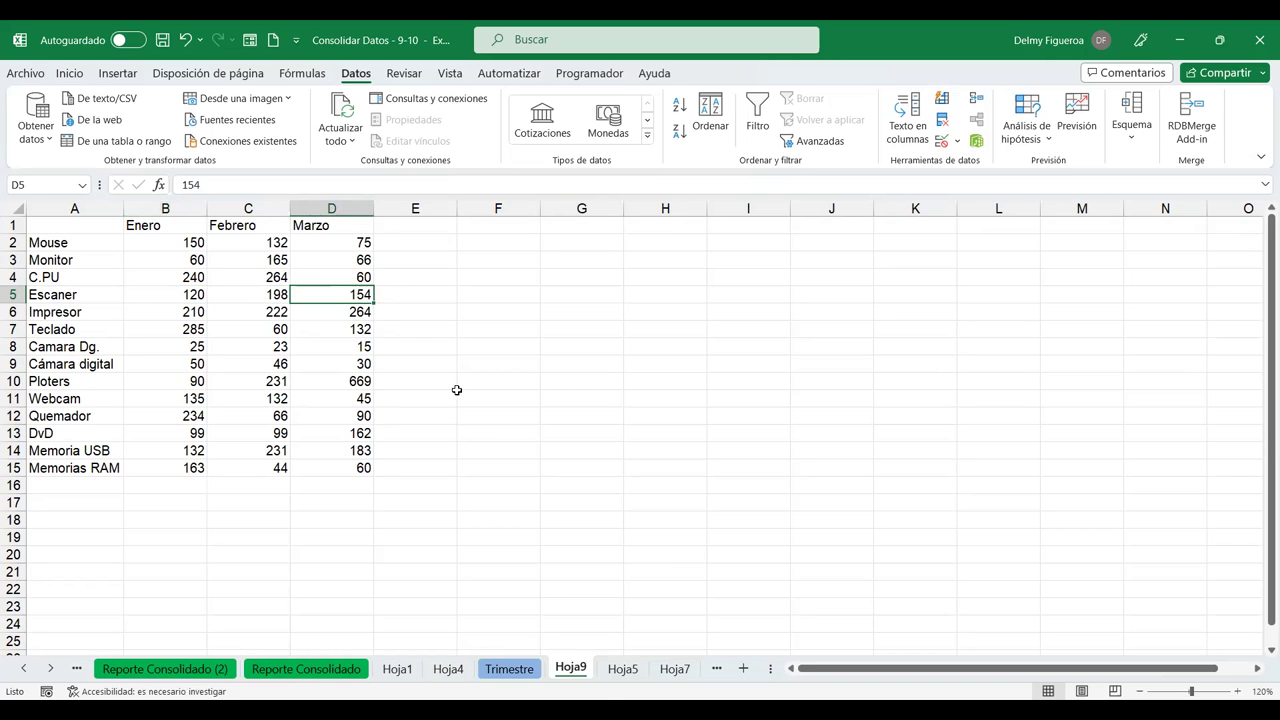
click(622, 669)
click(298, 295)
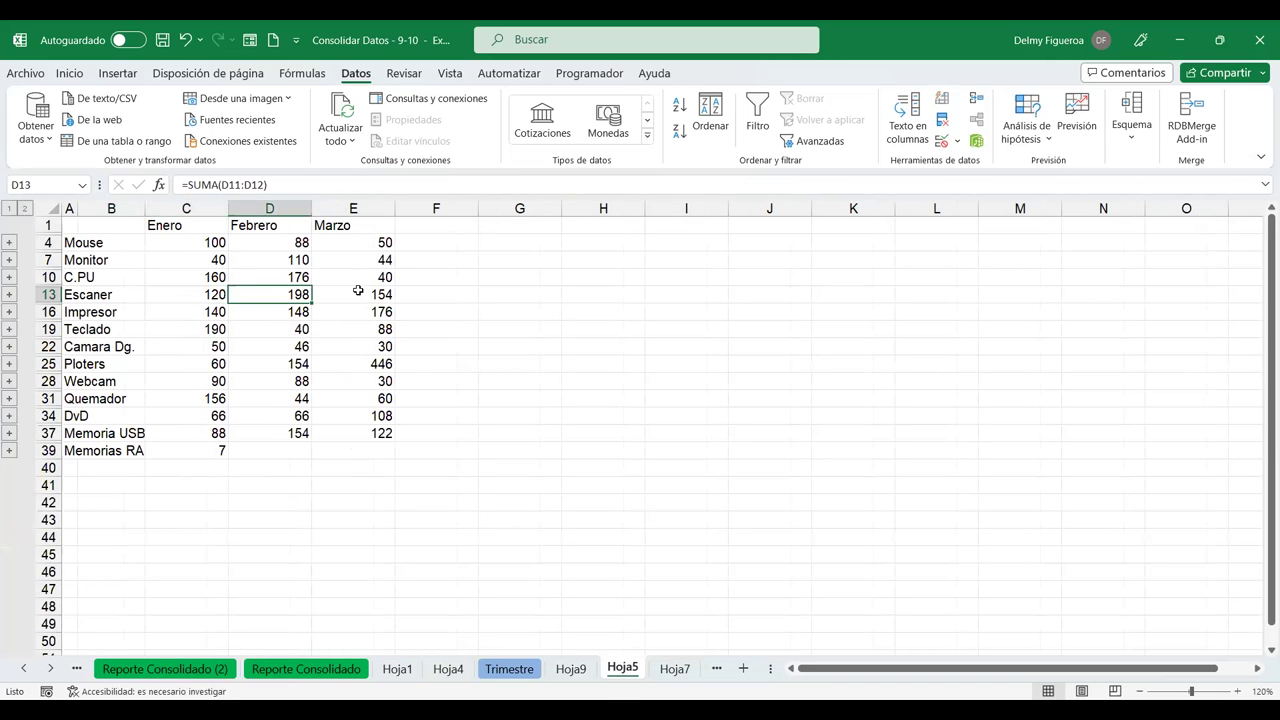
click(355, 292)
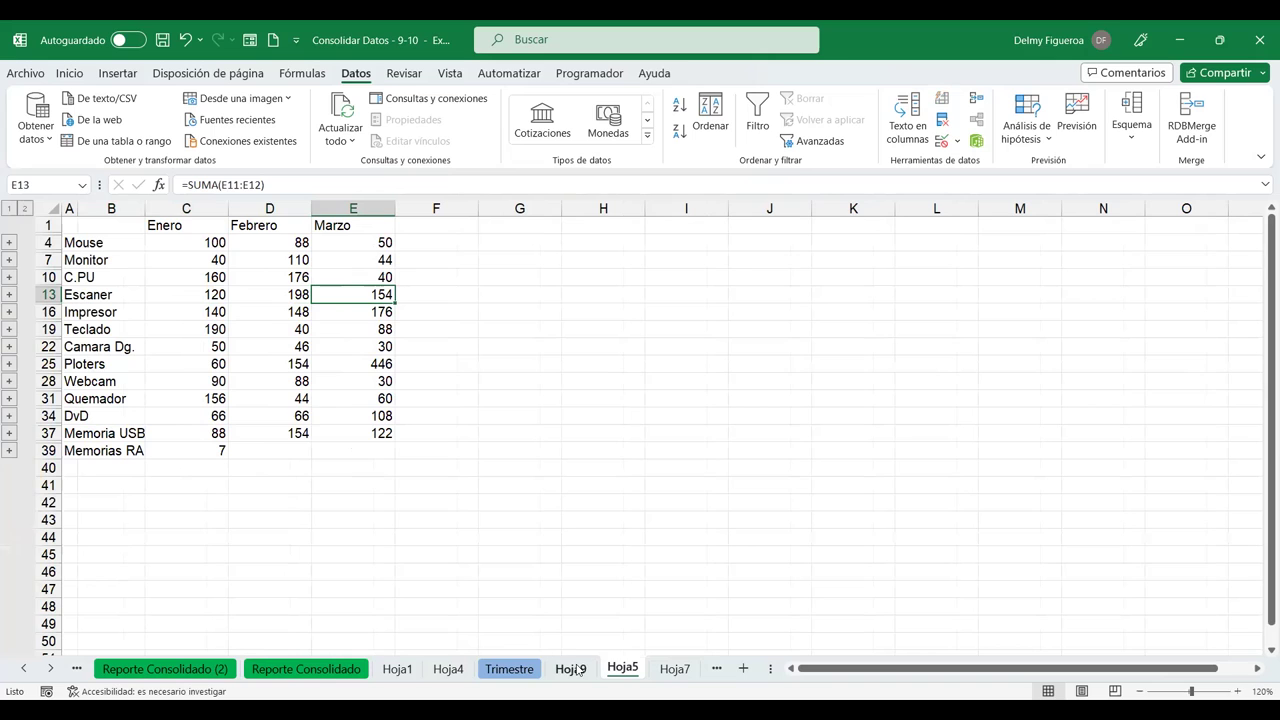
- Check the Enero total for Impresor in Hoja5, and review the totals of the other products in Hoja9
click(200, 314)
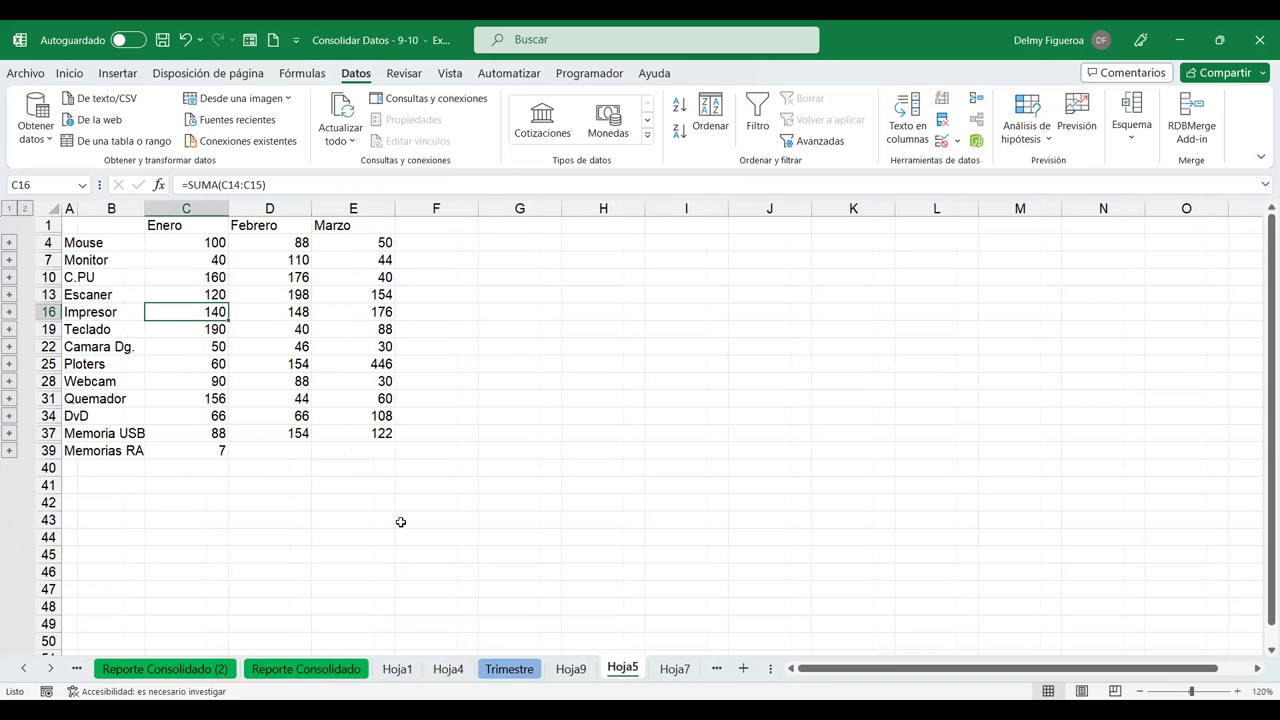
click(570, 669)
drag(180, 312, 343, 465)
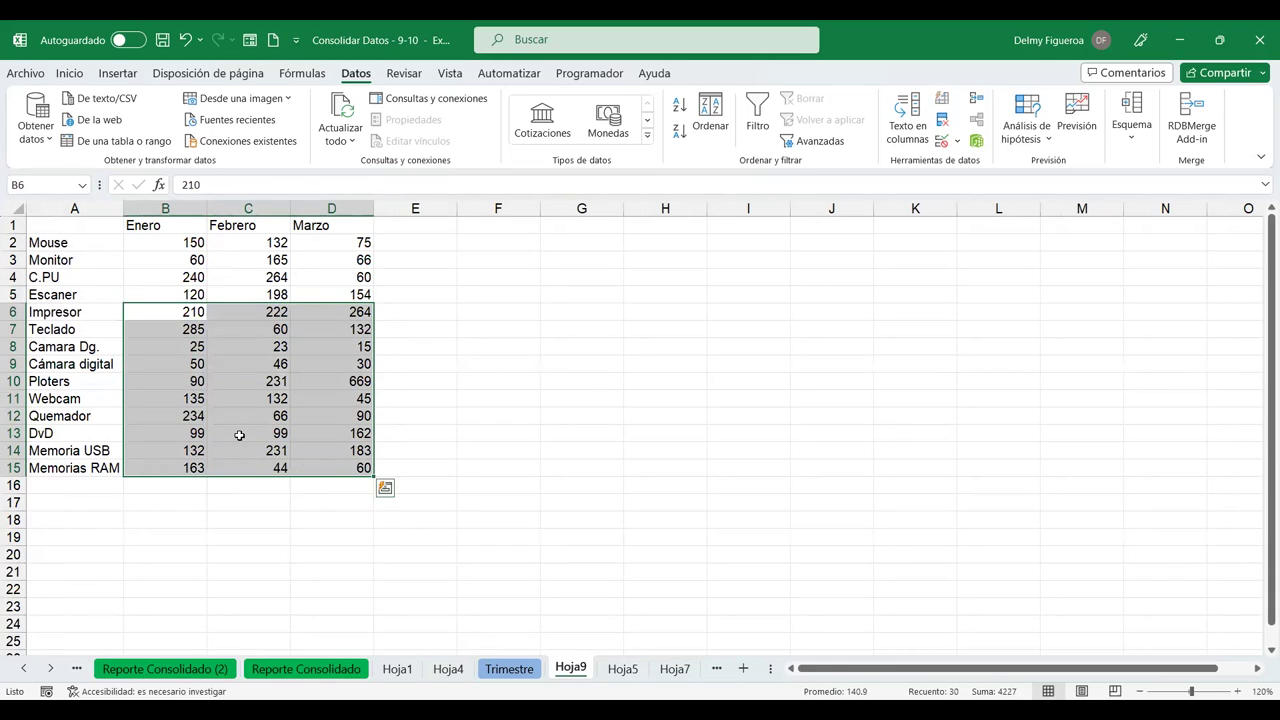
drag(178, 242, 340, 296)
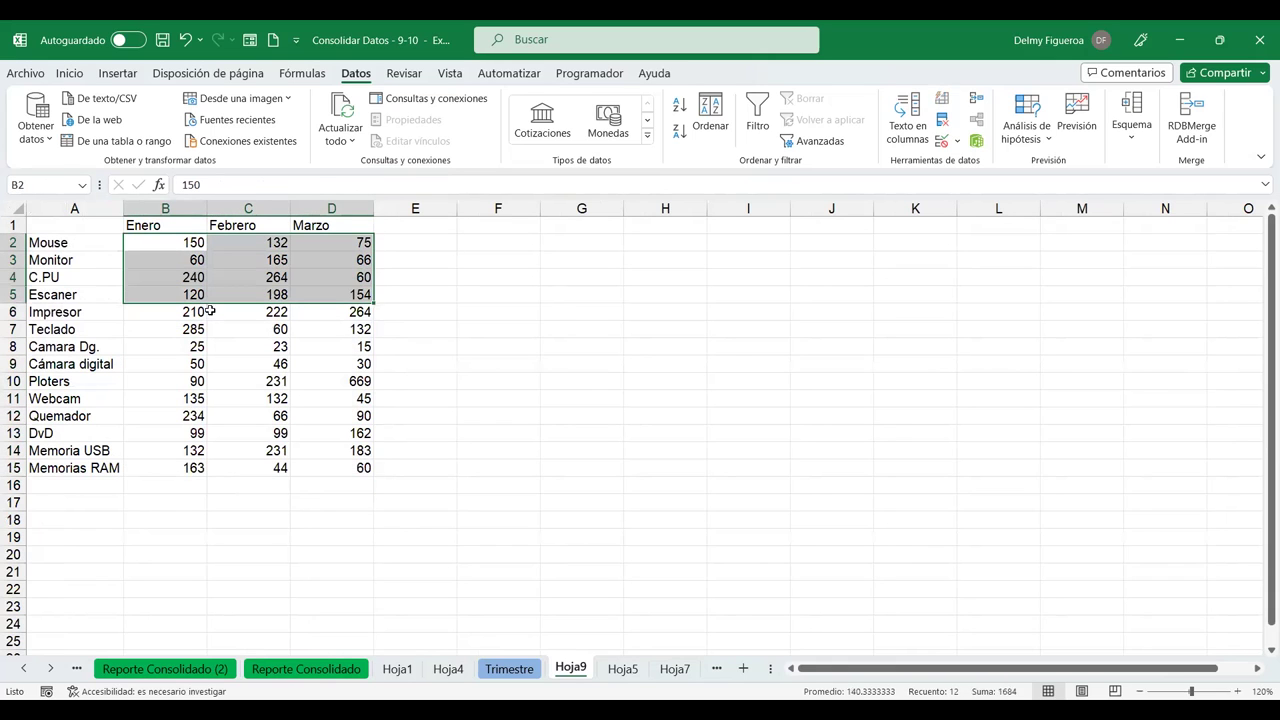
- Examine the Enero, Febrero and Marzo totals in the Escaner row of Hoja9
click(148, 294)
click(63, 296)
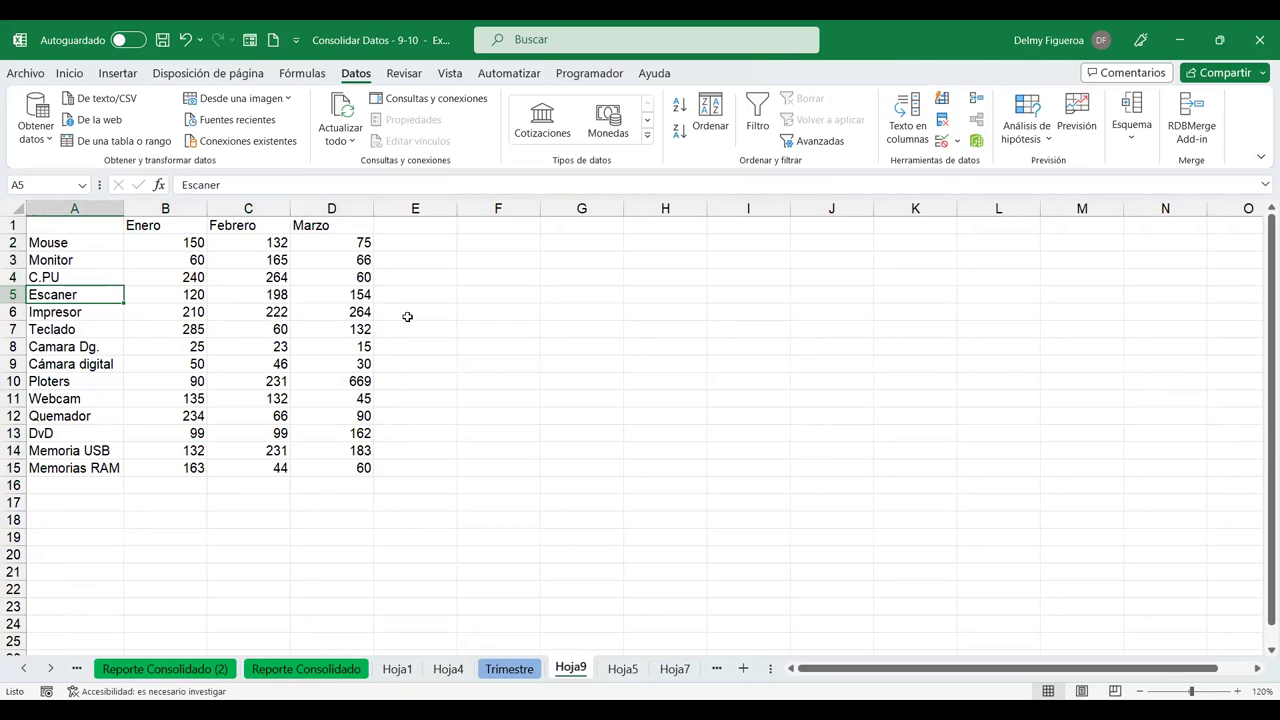
click(200, 294)
click(248, 296)
click(332, 304)
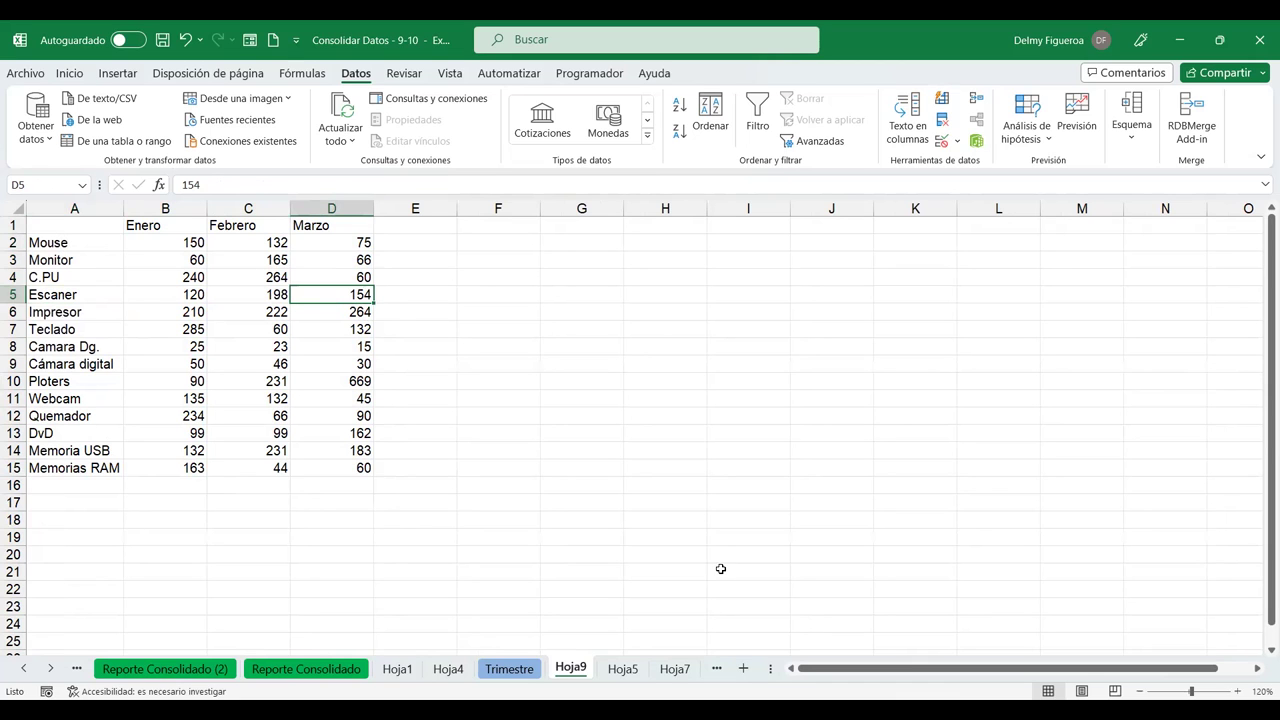
- Review the three source product tables on the Trimestre sheet, checking which of them include Escaner
click(520, 672)
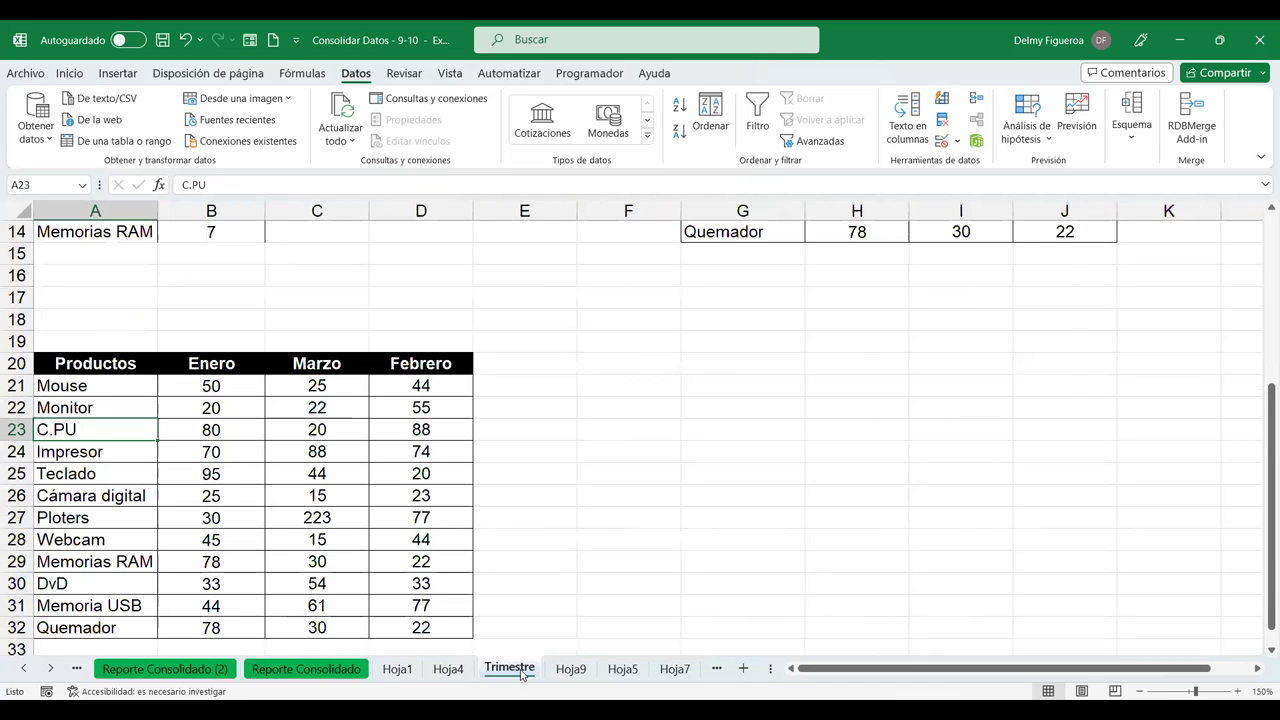
scroll(480, 466, up, 4)
scroll(486, 504, down, 5)
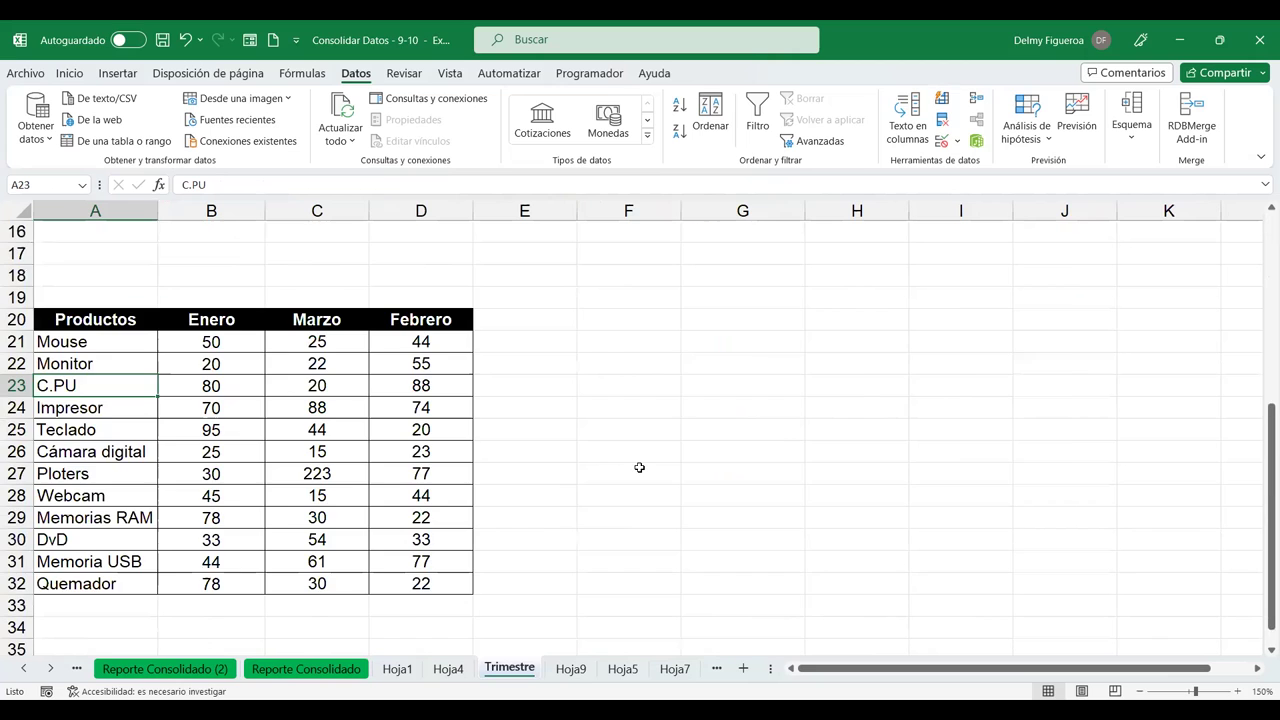
scroll(639, 467, up, 5)
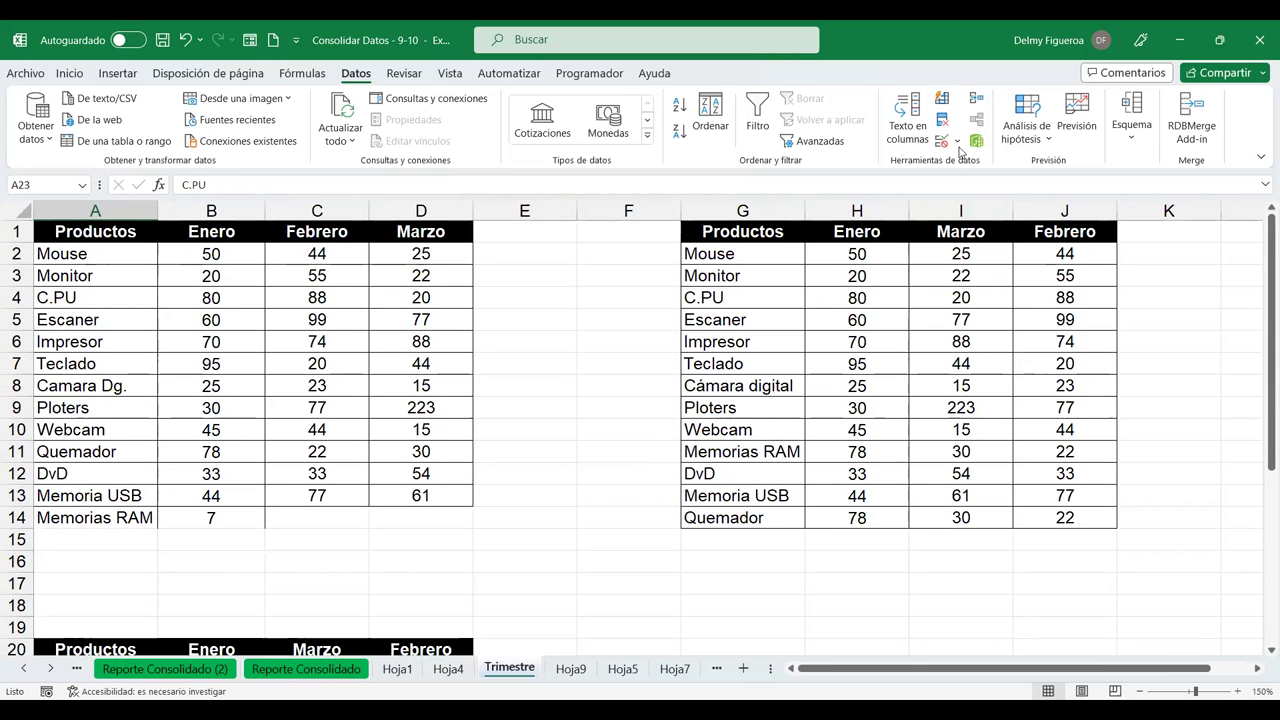
click(980, 98)
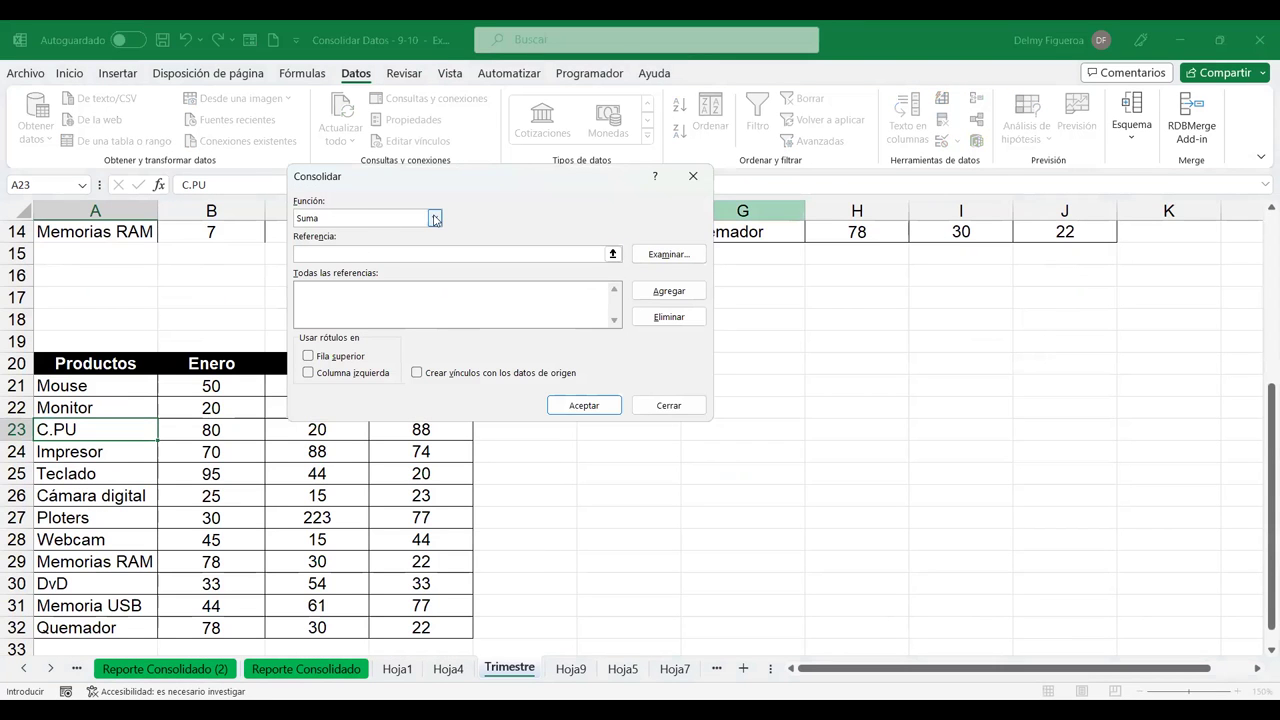
click(681, 405)
- Consolidate Tienda1, Tienda2 and Tienda3 with the Promedio function at cell H1 of Hoja9, keeping top-row and left-column labels
click(570, 668)
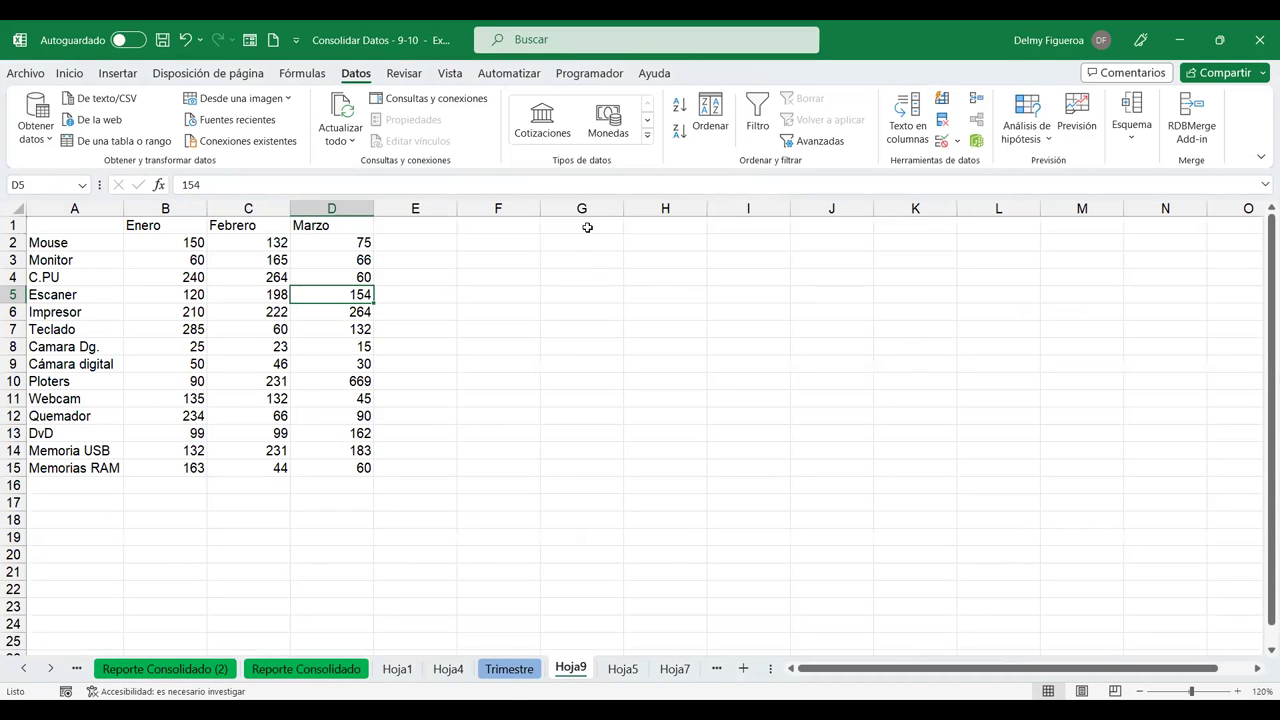
click(650, 225)
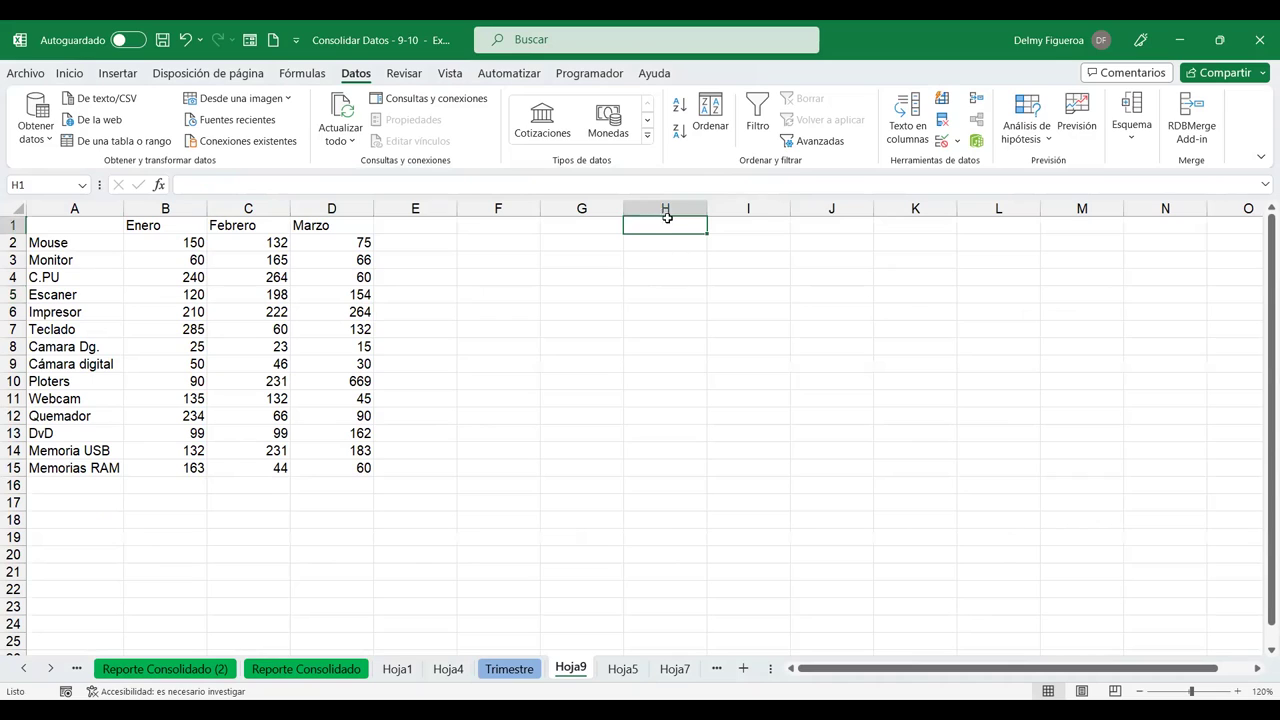
click(668, 233)
click(978, 98)
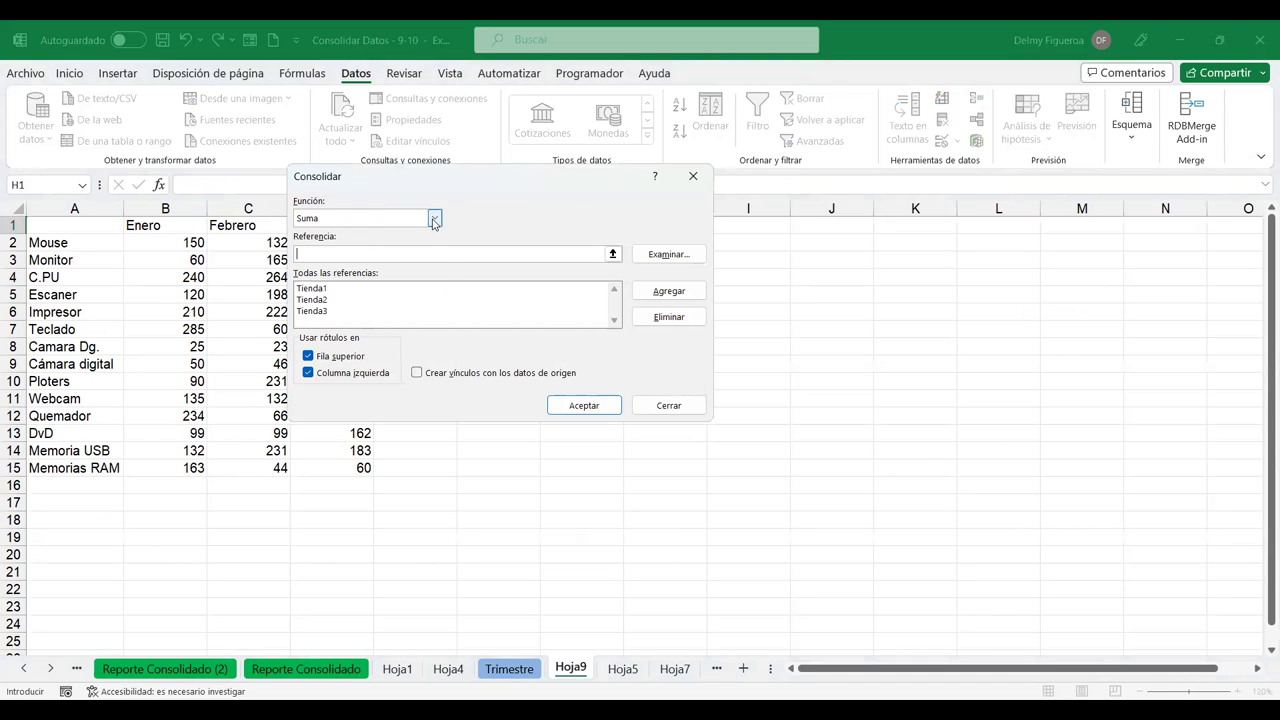
click(434, 219)
click(339, 256)
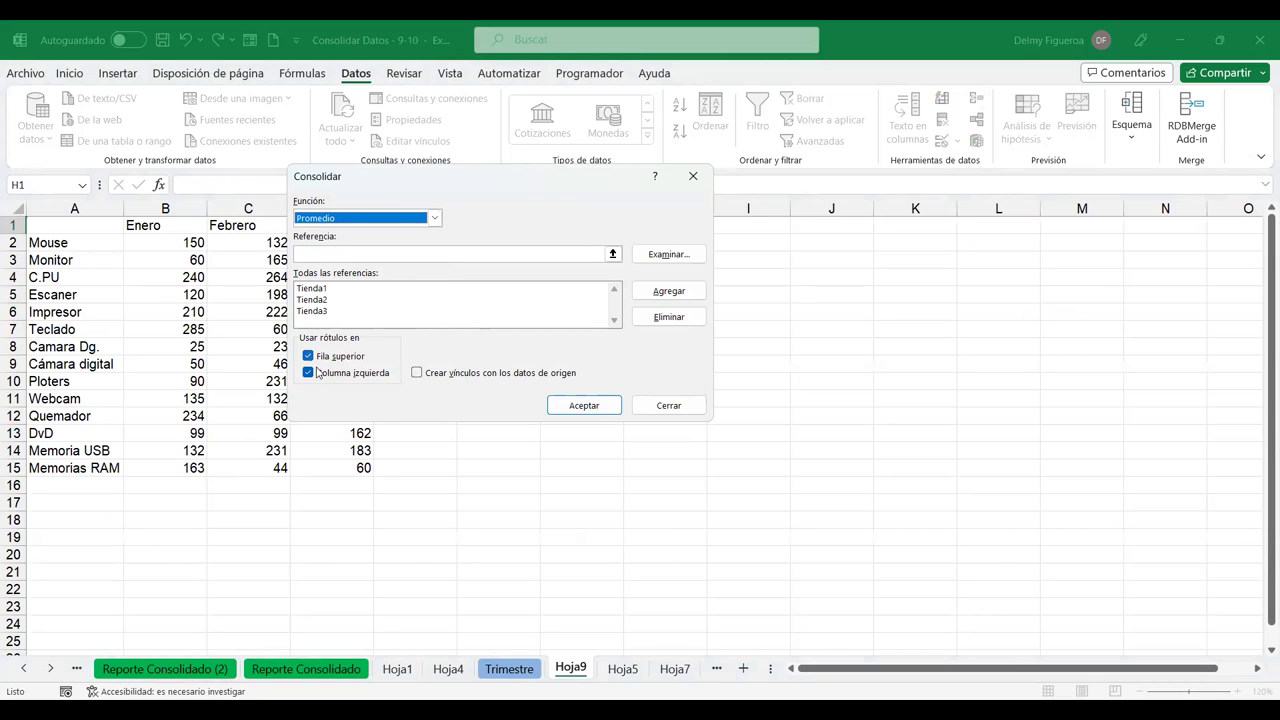
click(603, 410)
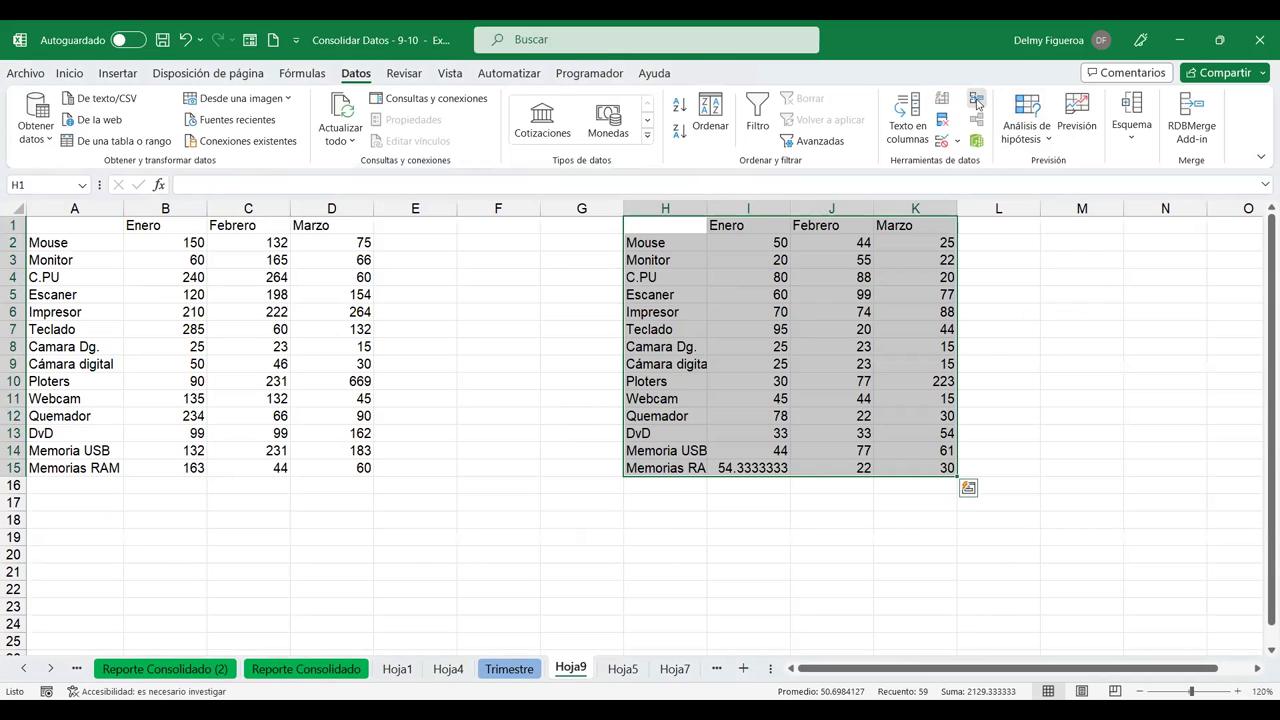
- Repeat the Promedio consolidation at H1 with links to the source data enabled
click(977, 103)
click(480, 373)
click(588, 408)
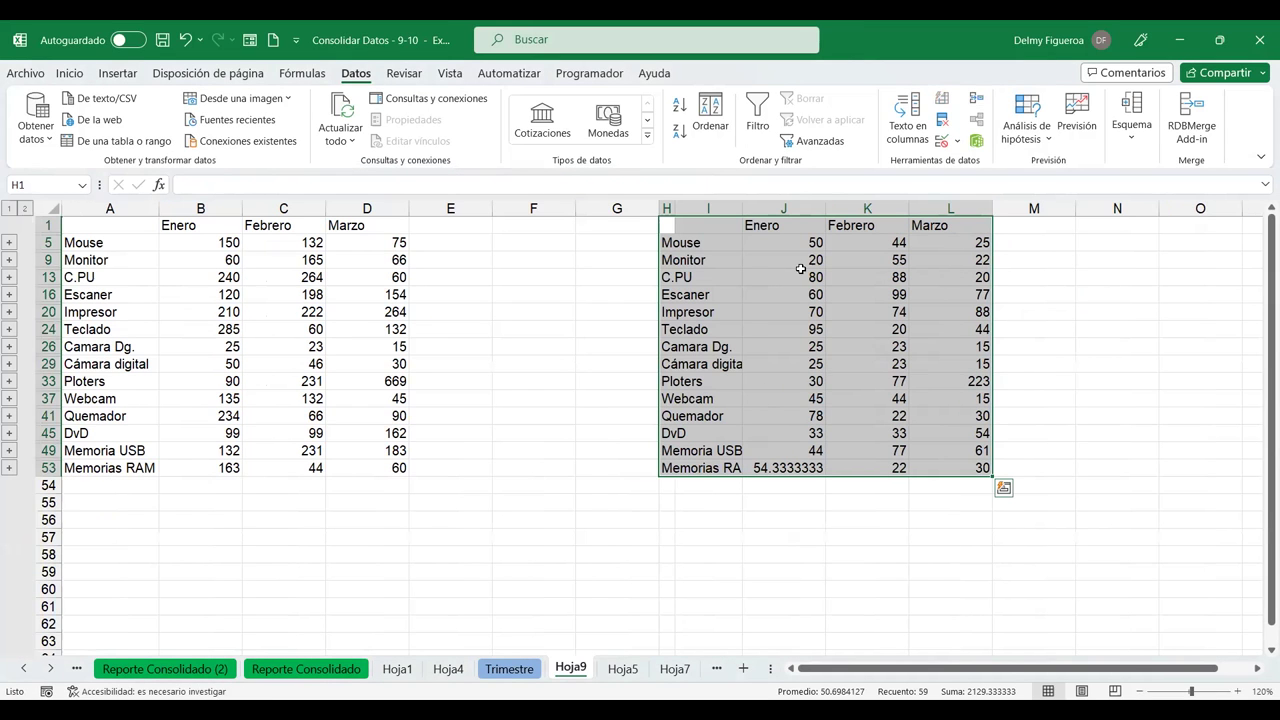
- Inspect the linked average formulas for C.PU in Enero and Escaner in Marzo
click(801, 271)
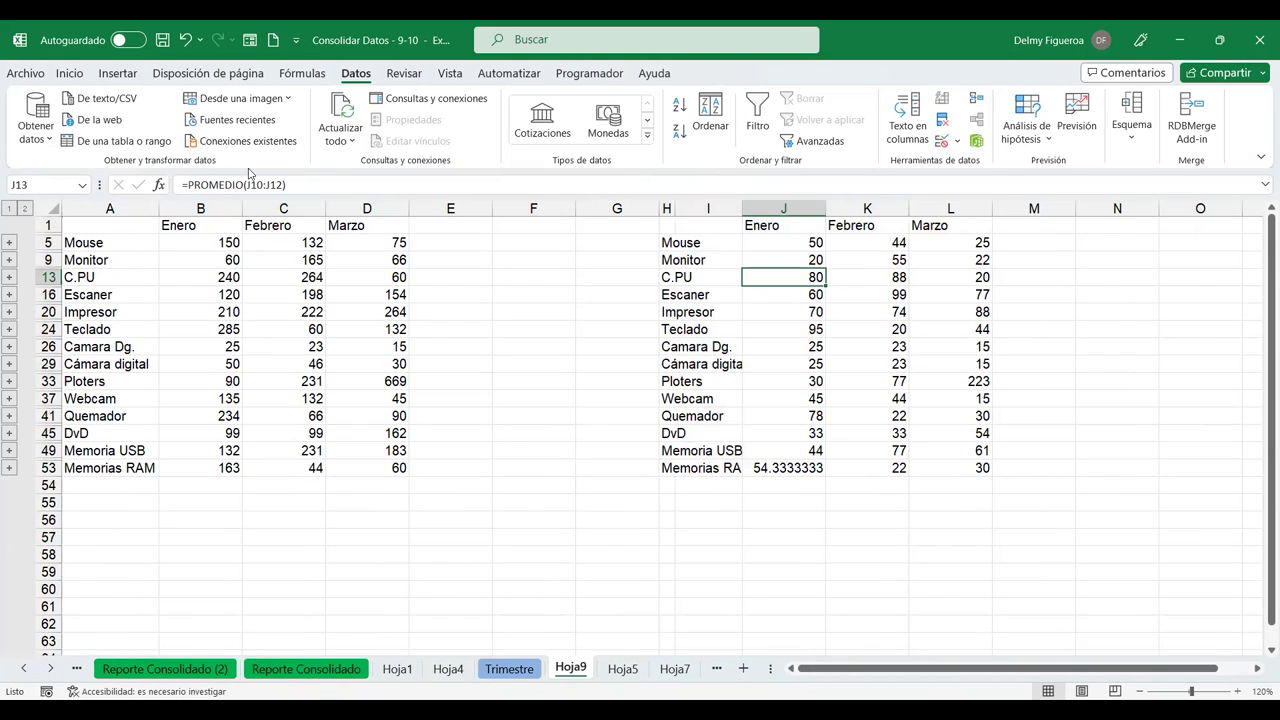
click(945, 294)
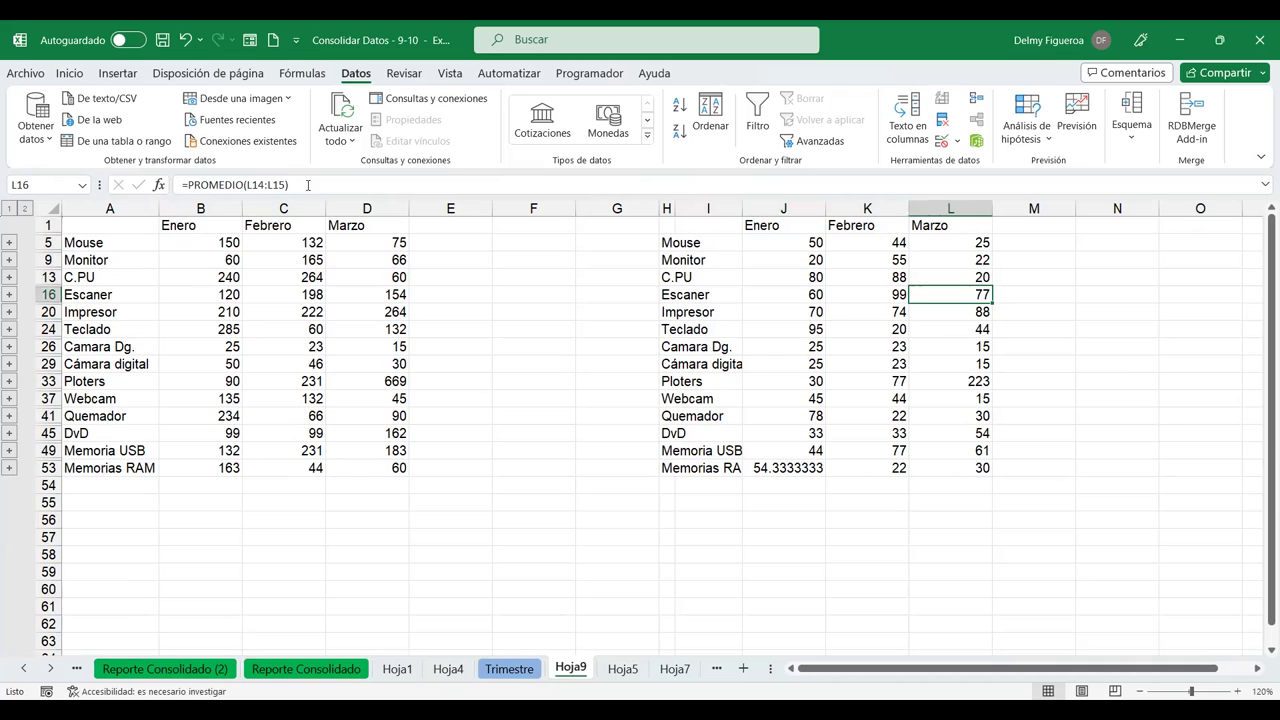
click(808, 456)
- Remove all decimal places from the Enero average of Memorias RAM in cell J53
click(812, 464)
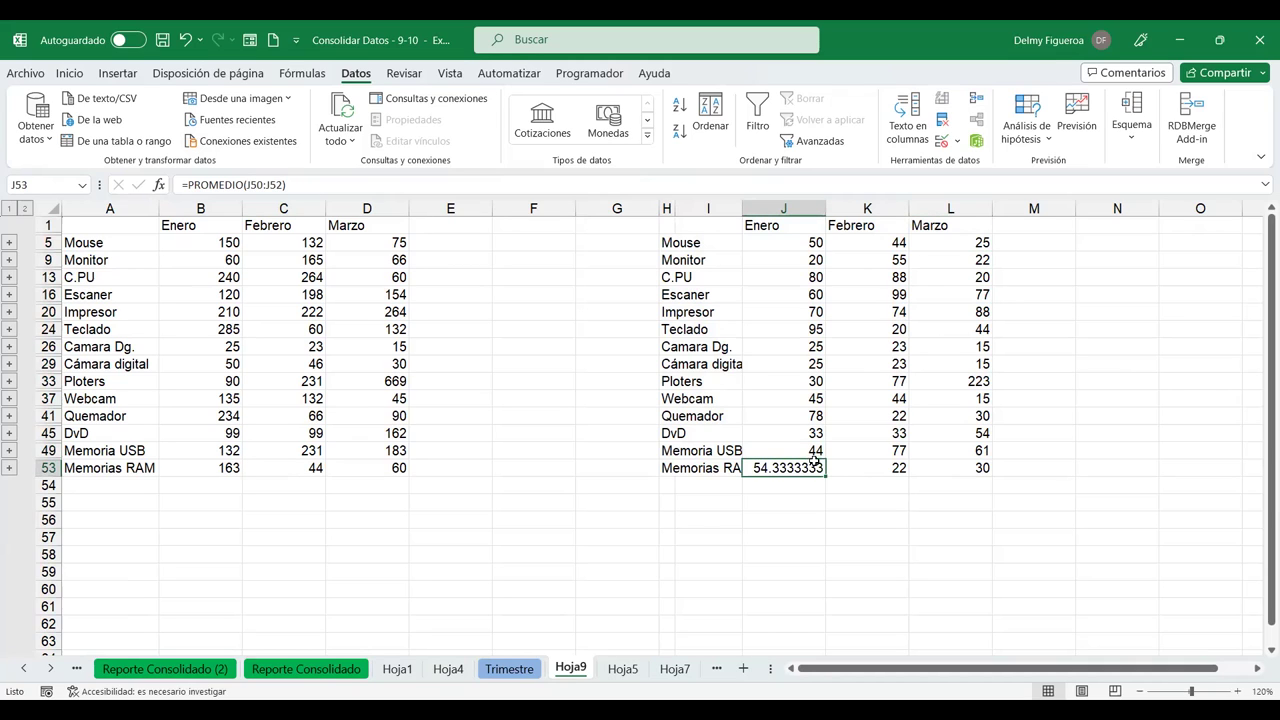
click(76, 70)
click(661, 132)
click(661, 132)
click(661, 132)
click(662, 133)
click(662, 133)
click(662, 133)
click(662, 133)
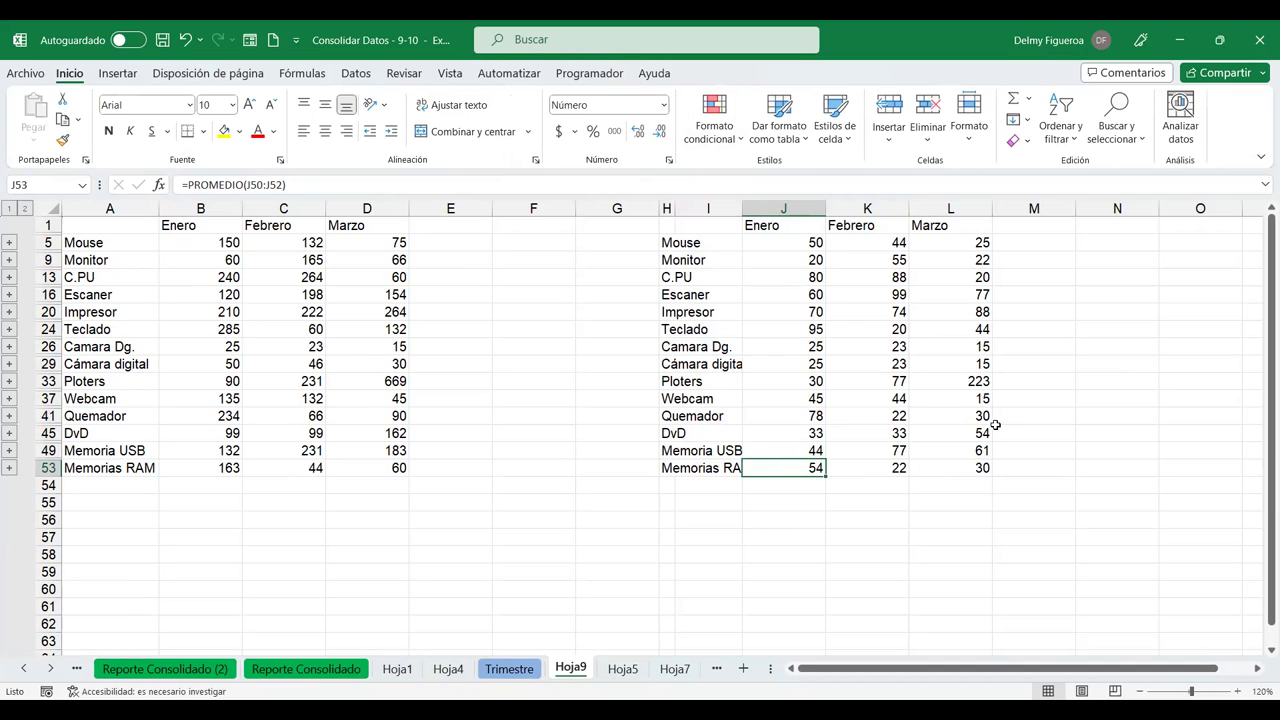
- Inspect the average formulas for Cámara digital in Marzo and Teclado in Febrero
click(962, 367)
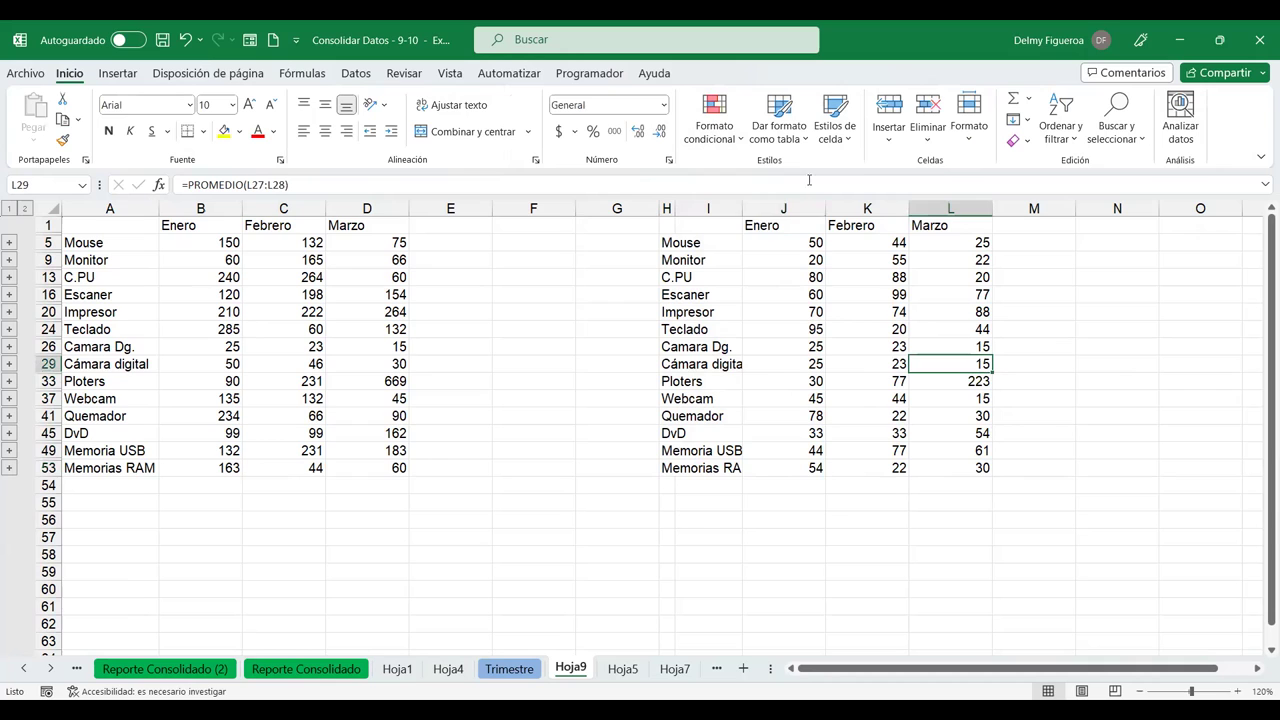
scroll(670, 458, down, 4)
click(372, 307)
click(883, 329)
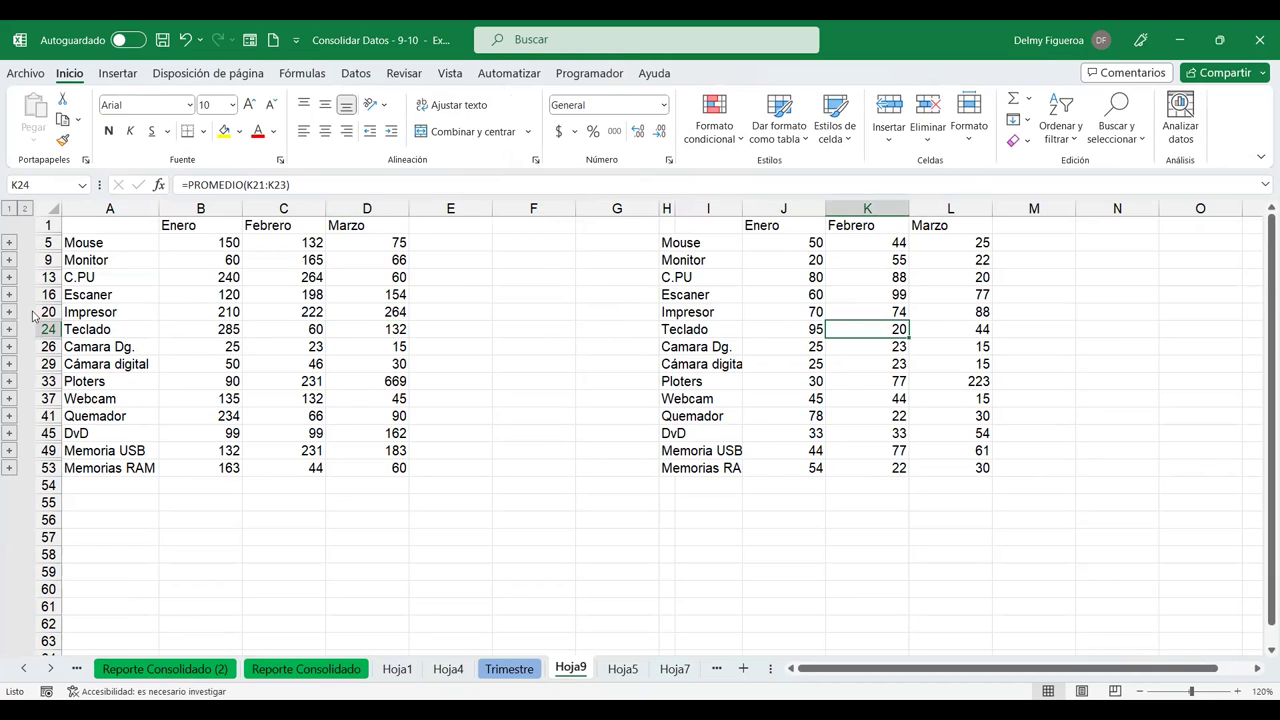
- Expand and collapse the Mouse detail rows, and do the same for the detail rows of all products
click(9, 243)
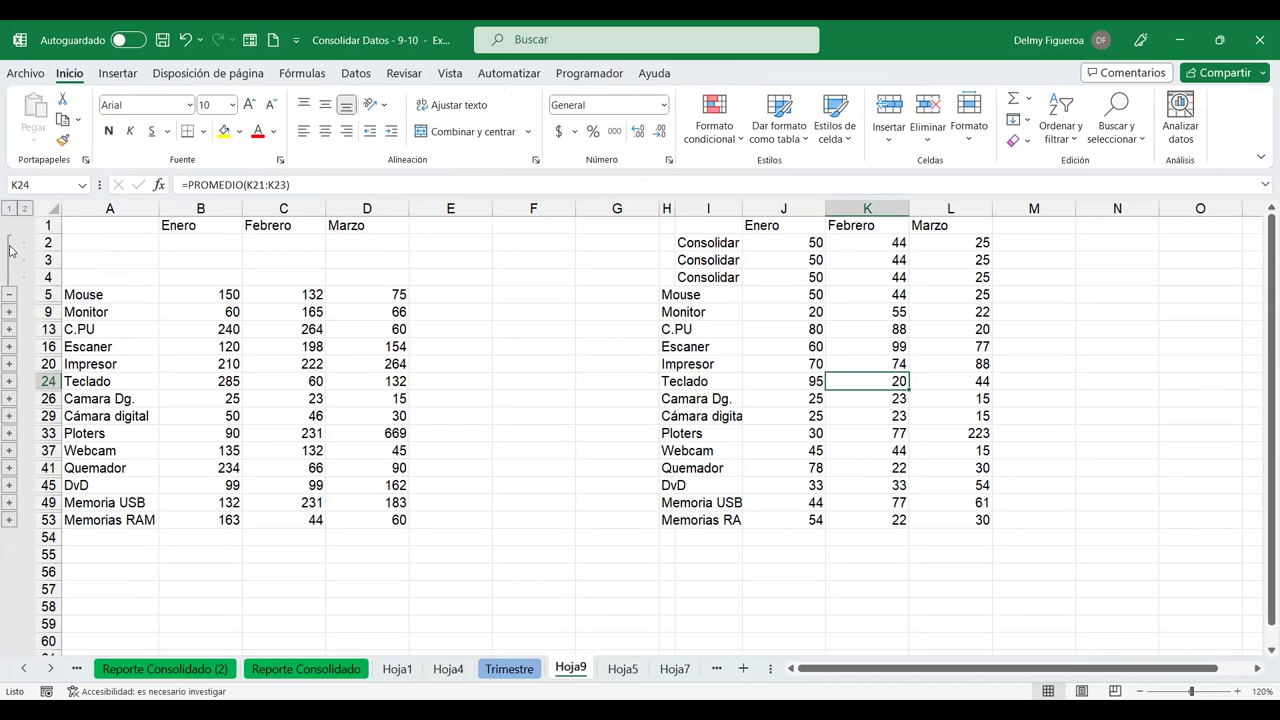
click(9, 242)
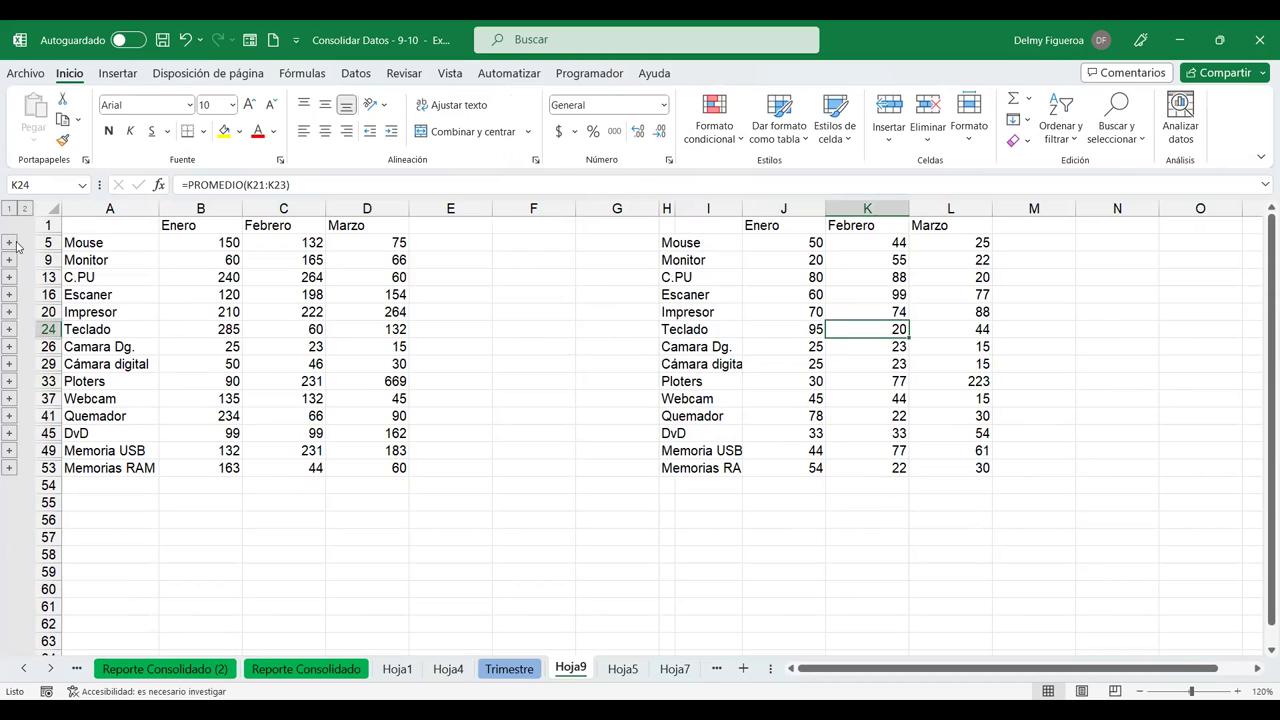
click(25, 209)
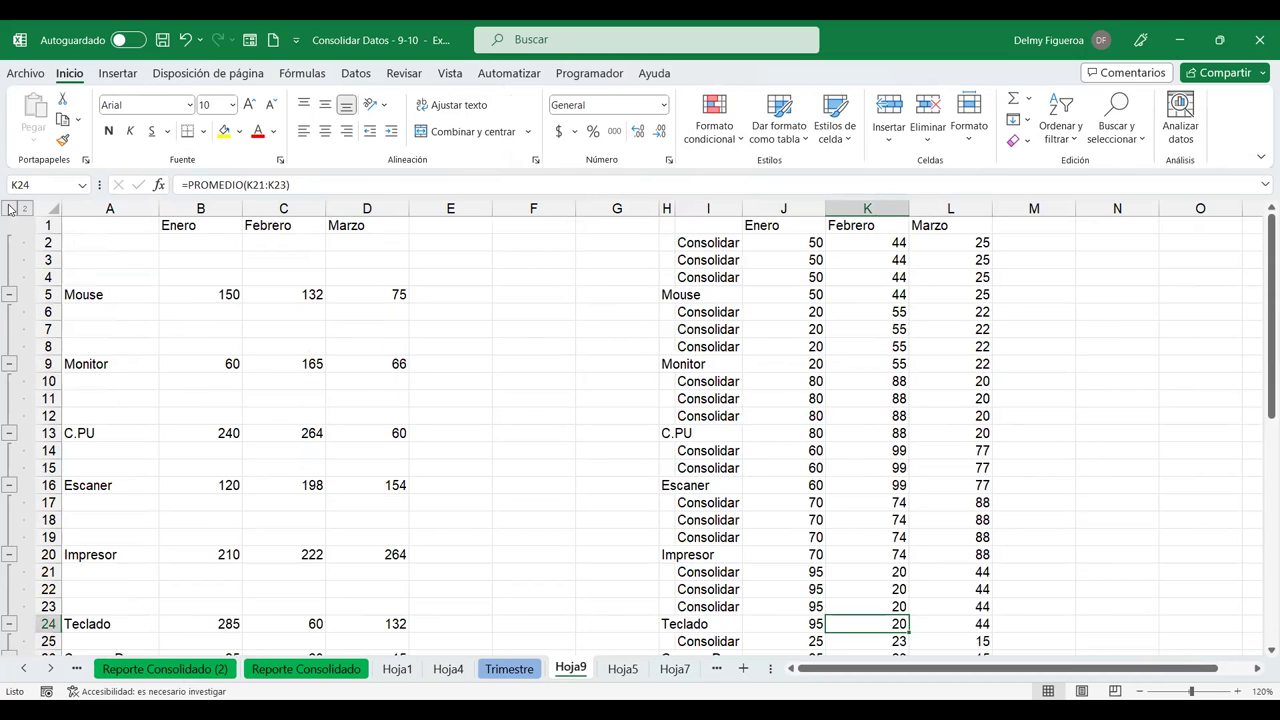
click(9, 209)
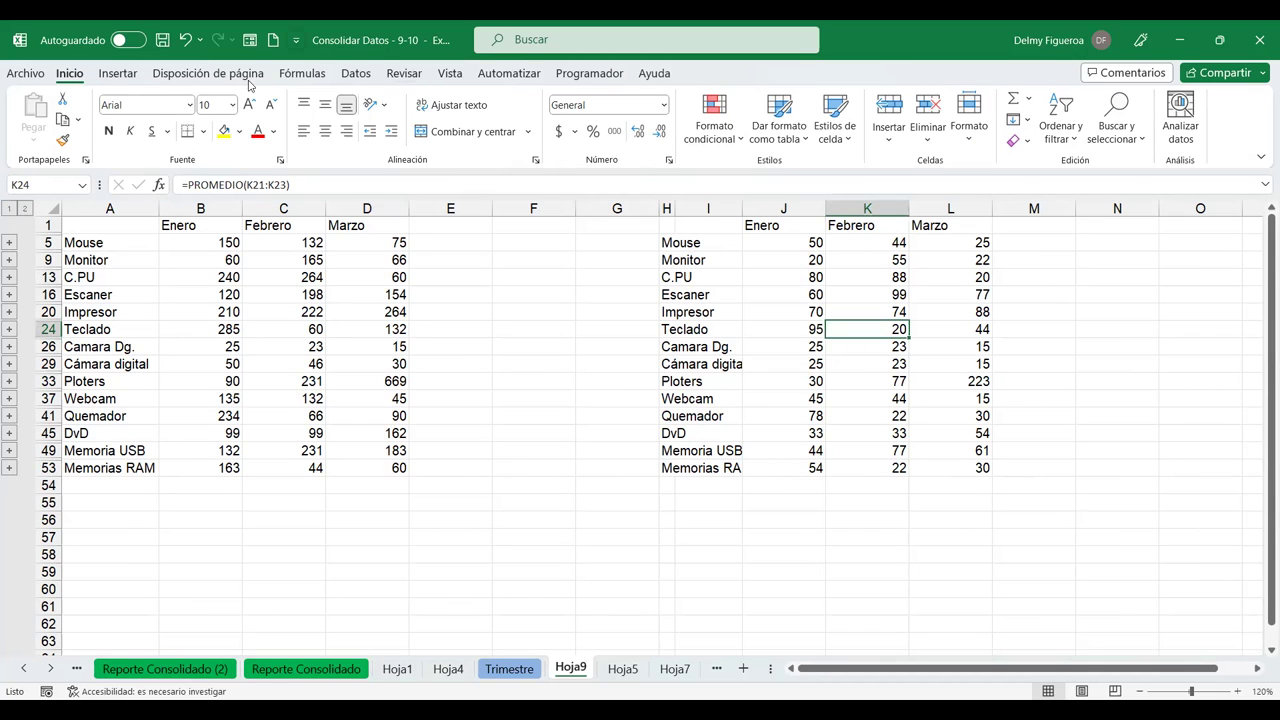
- Review the list of functions available for consolidation, and leave without creating another table
click(358, 74)
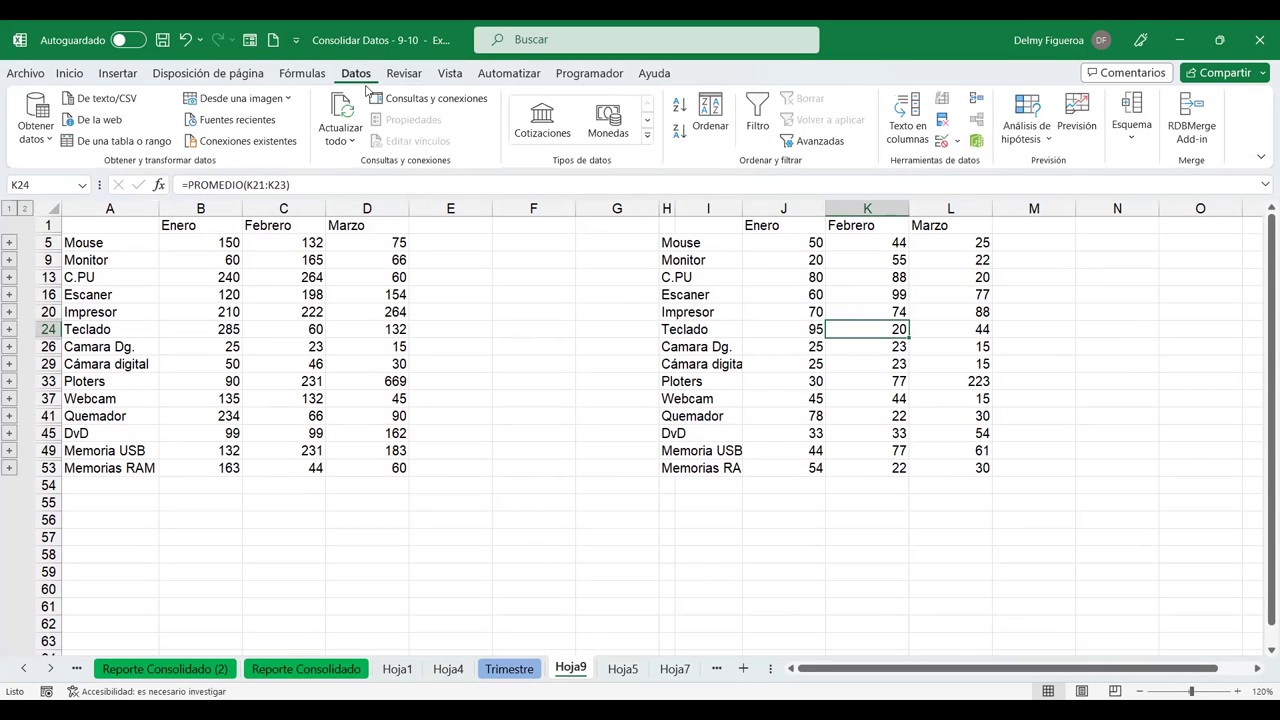
click(977, 101)
click(435, 218)
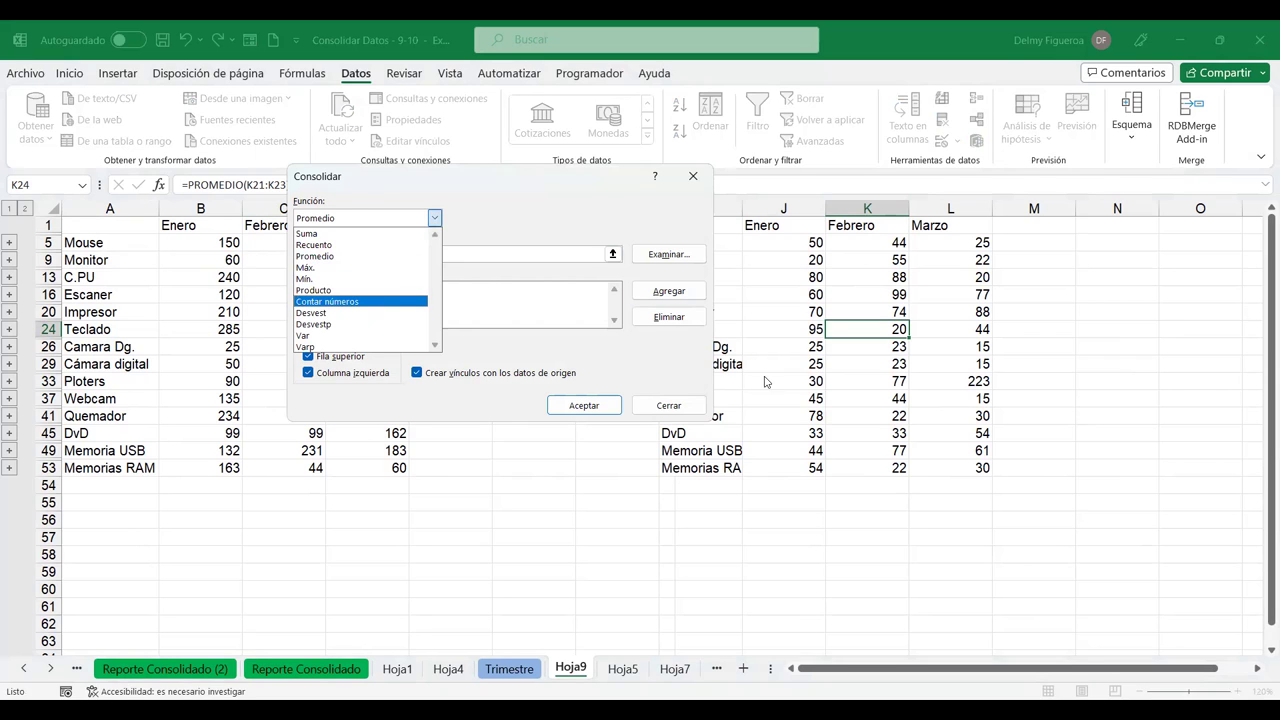
click(651, 404)
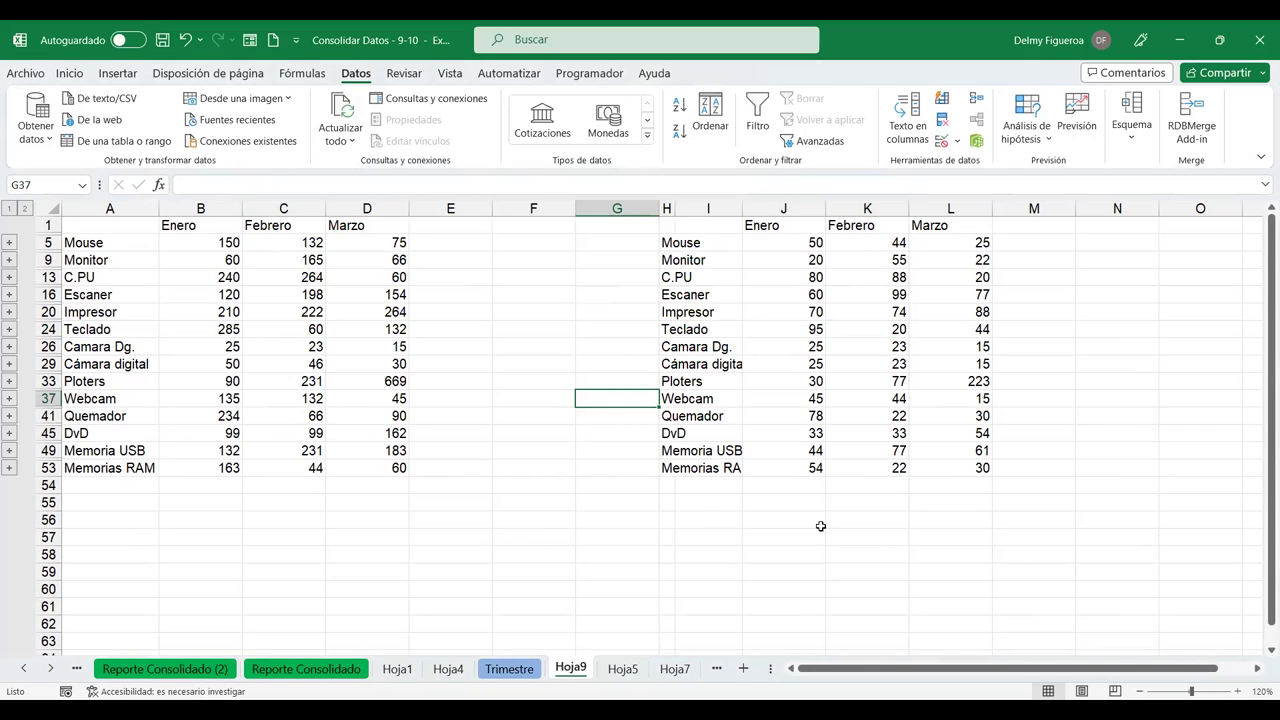
click(822, 524)
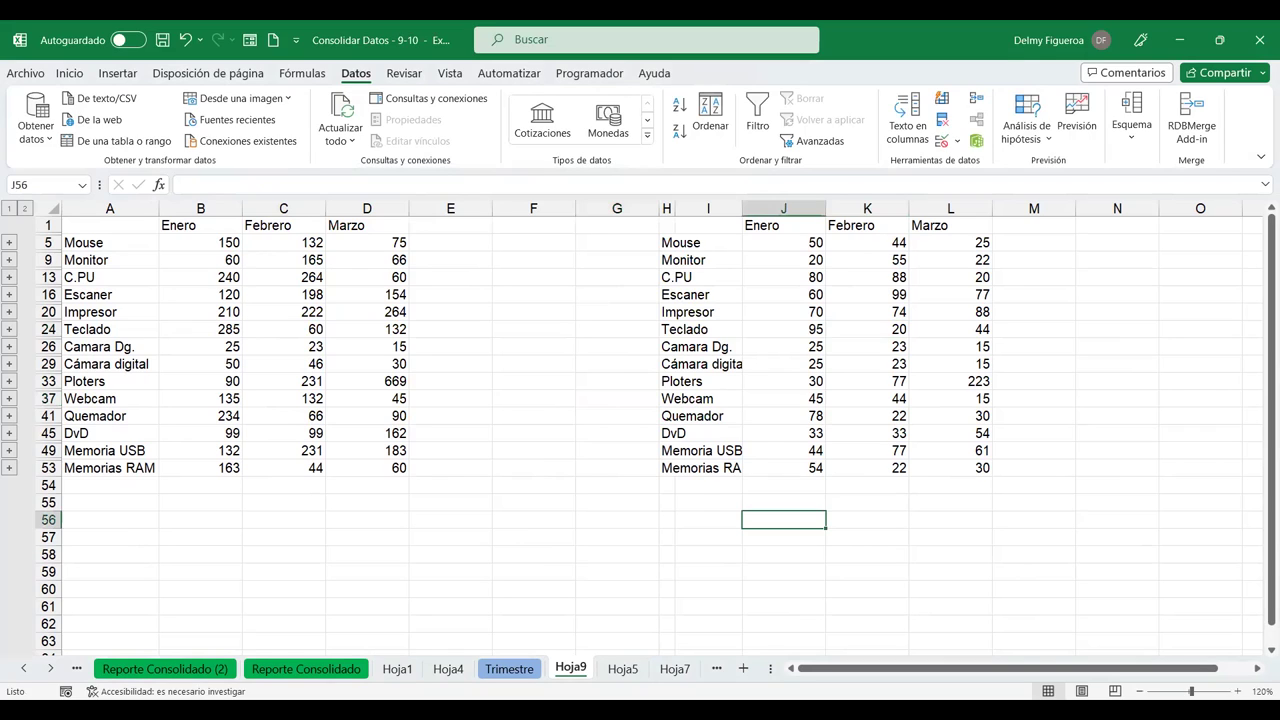
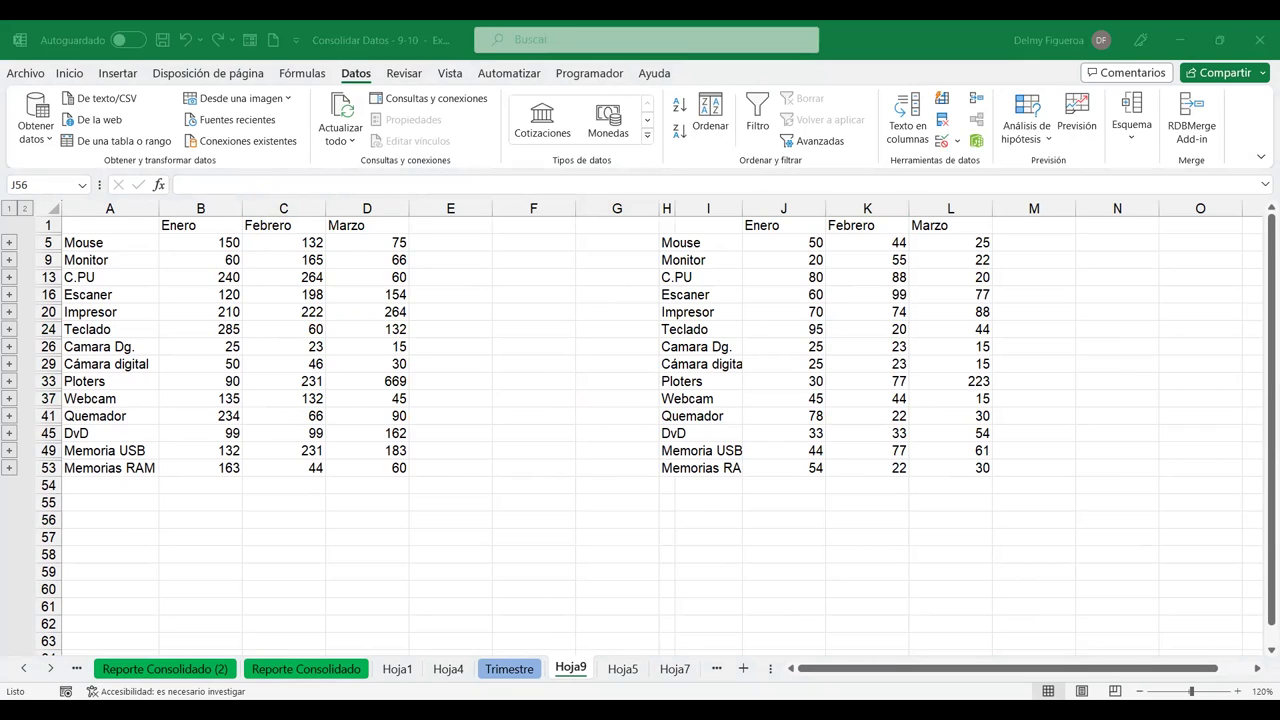
click(1054, 350)
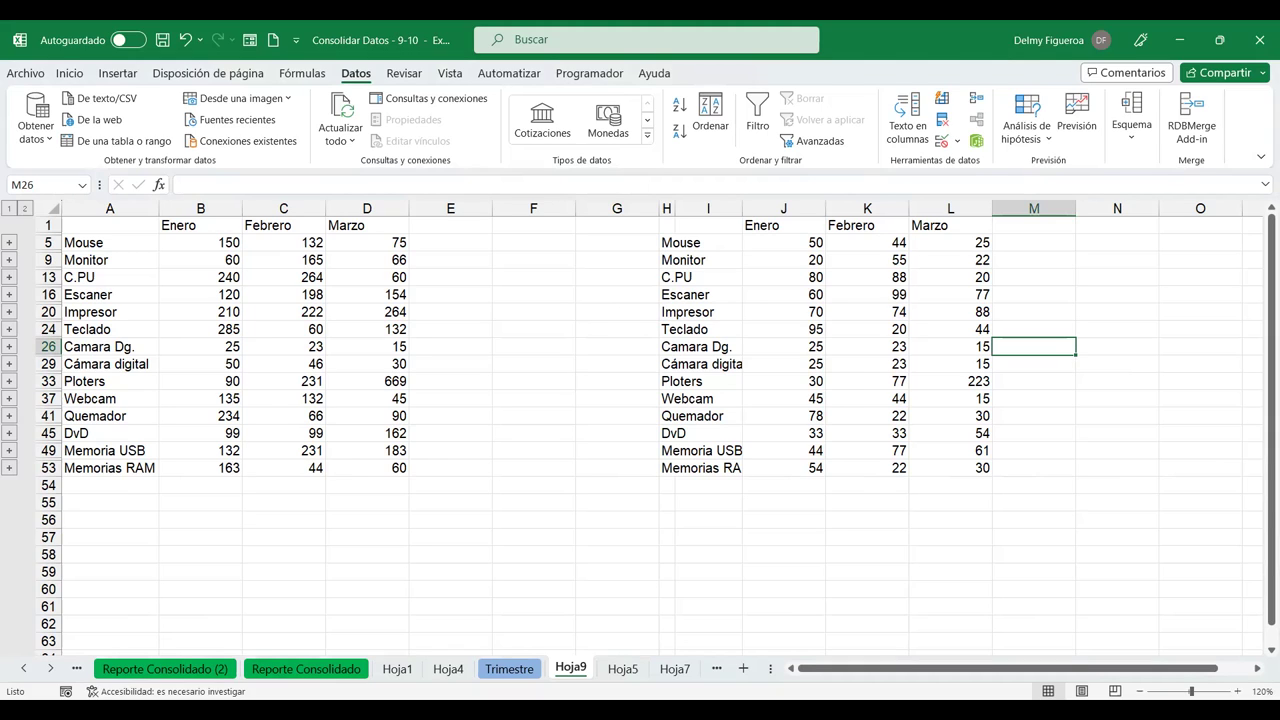
click(862, 517)
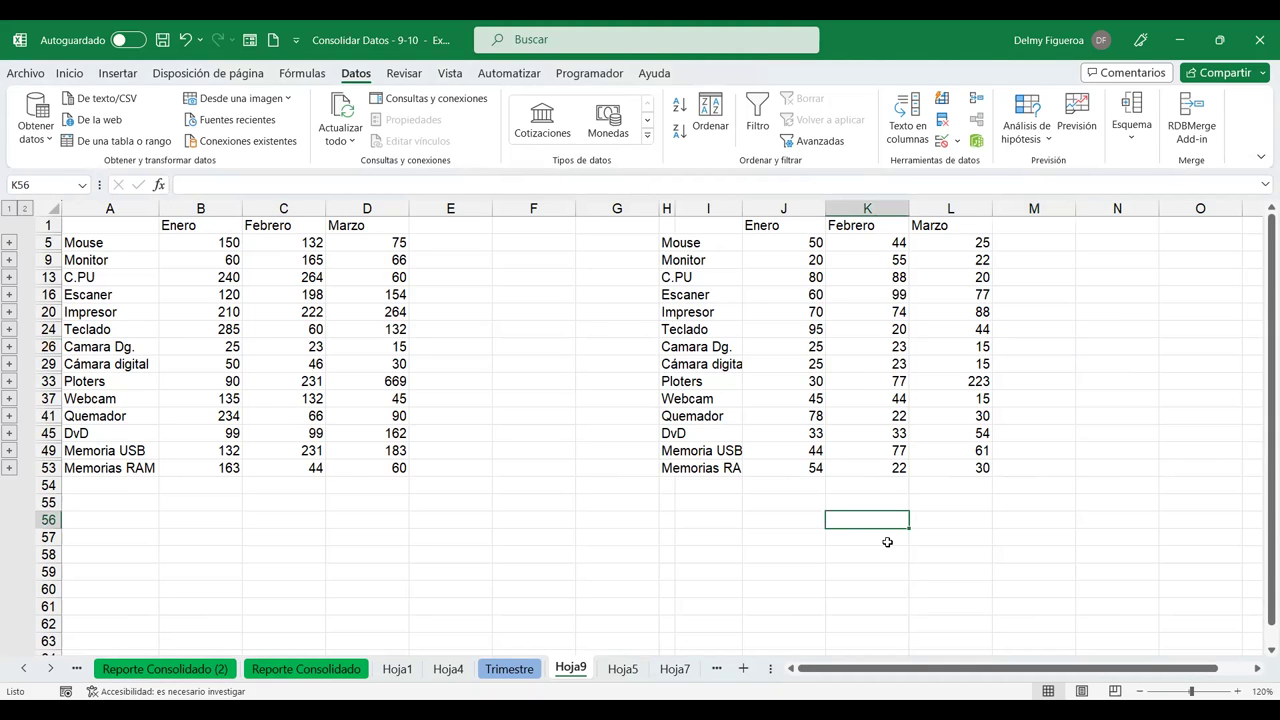
- Start a Suma consolidation at cell G20 of the Trimestre sheet and add the named range Tienda1 as a reference
key(ctrl+Page_Up)
scroll(590, 468, up, 5)
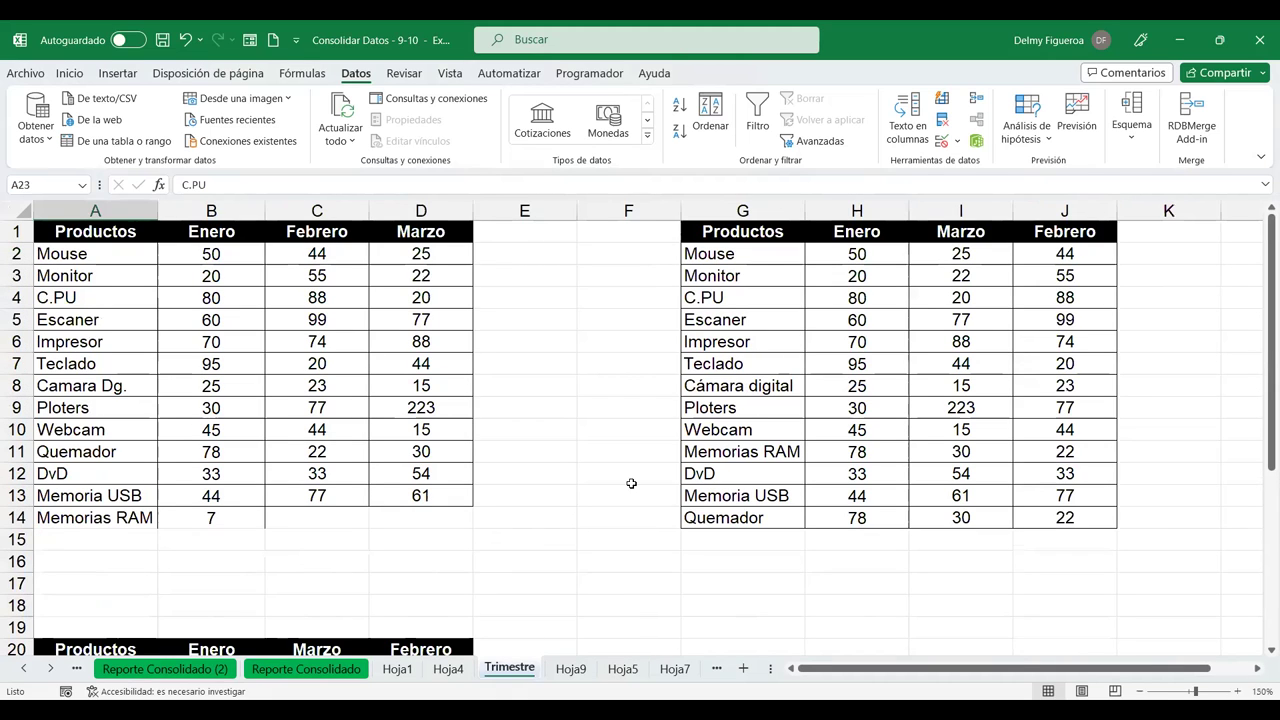
scroll(844, 515, down, 1)
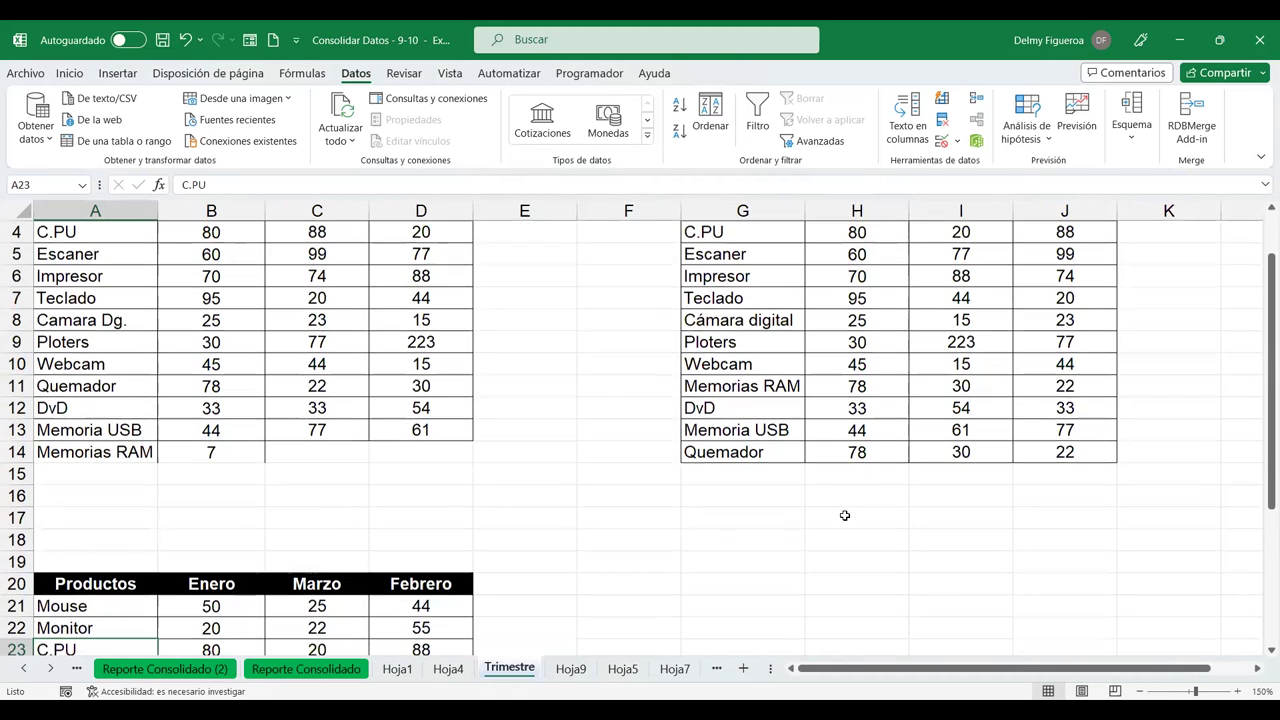
click(725, 579)
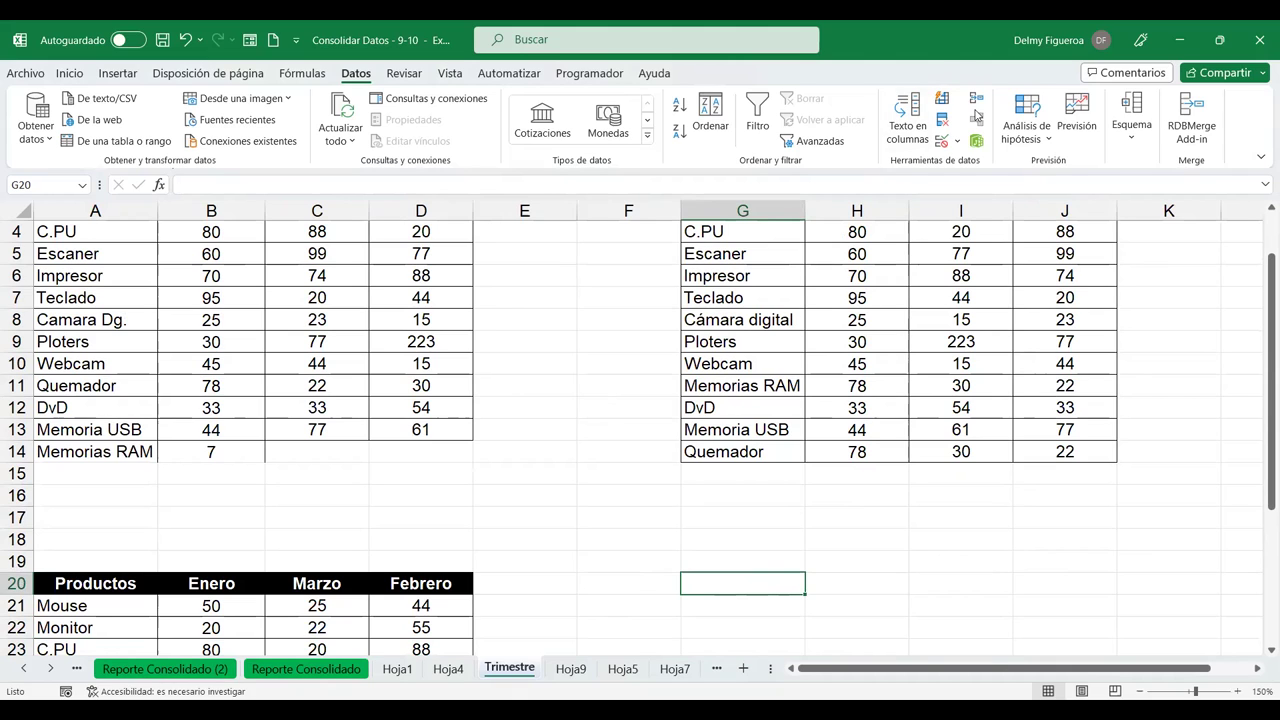
click(977, 101)
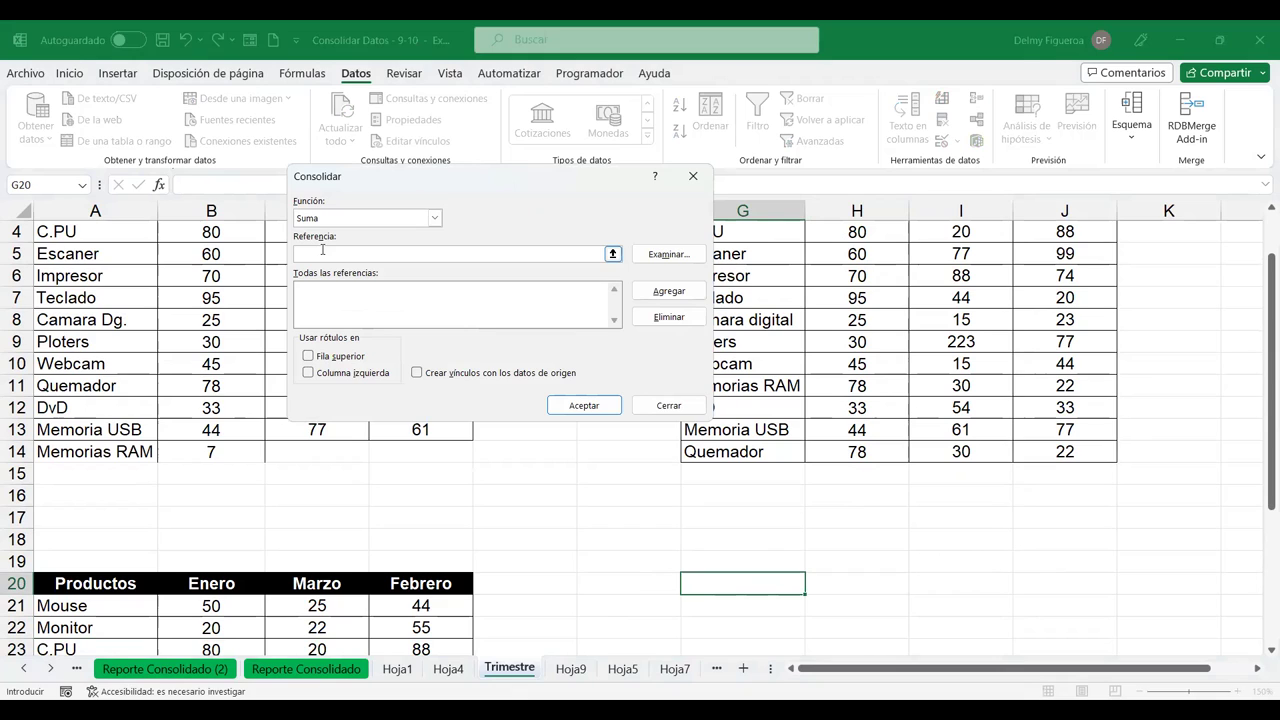
key(F3)
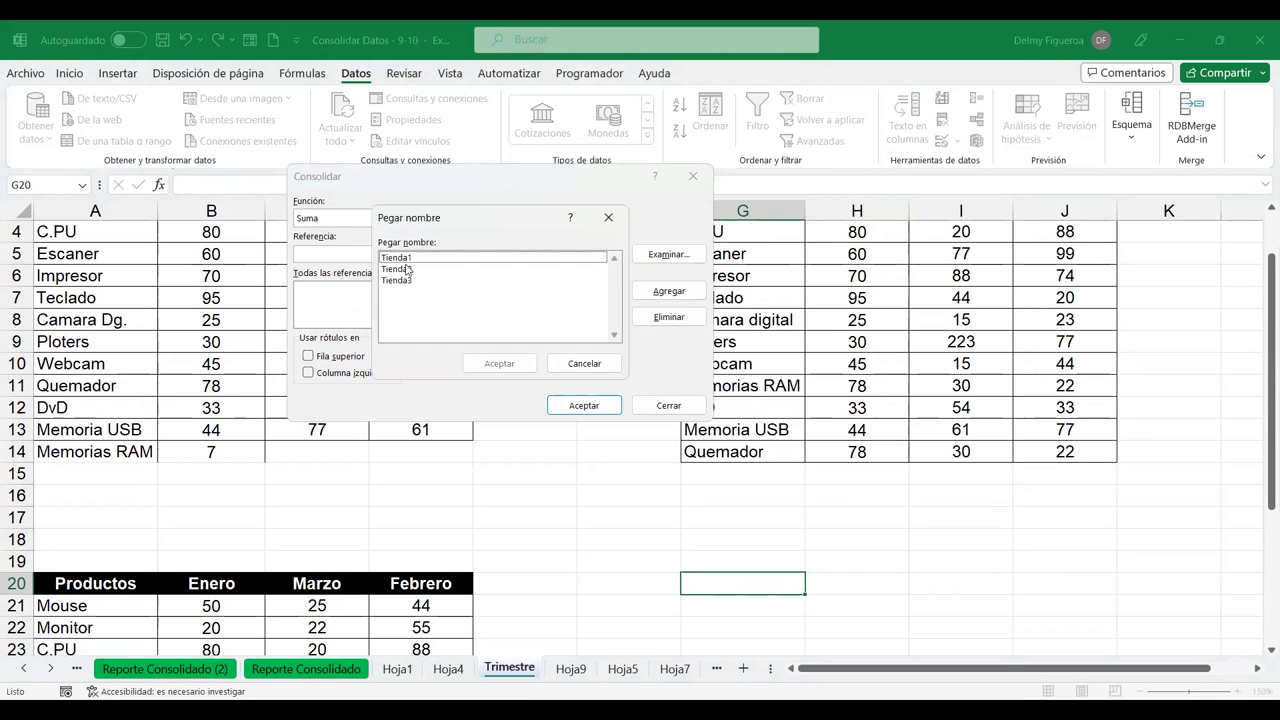
click(400, 258)
click(500, 364)
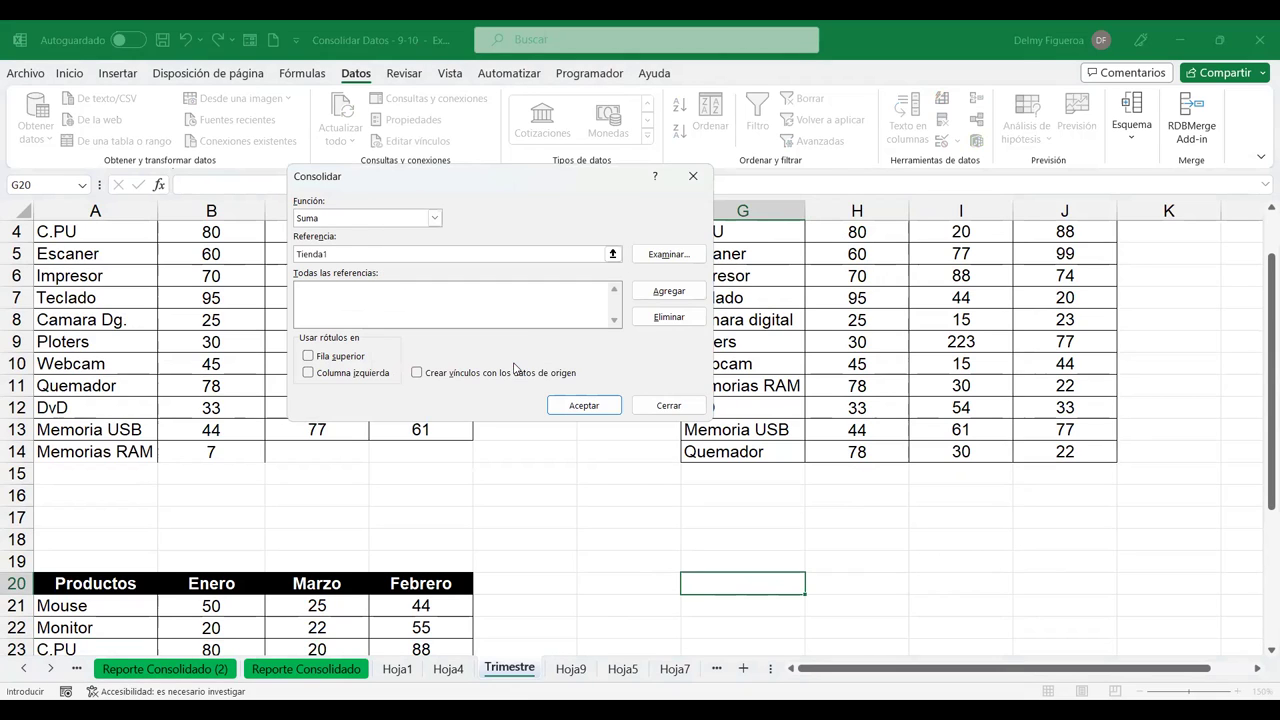
click(662, 292)
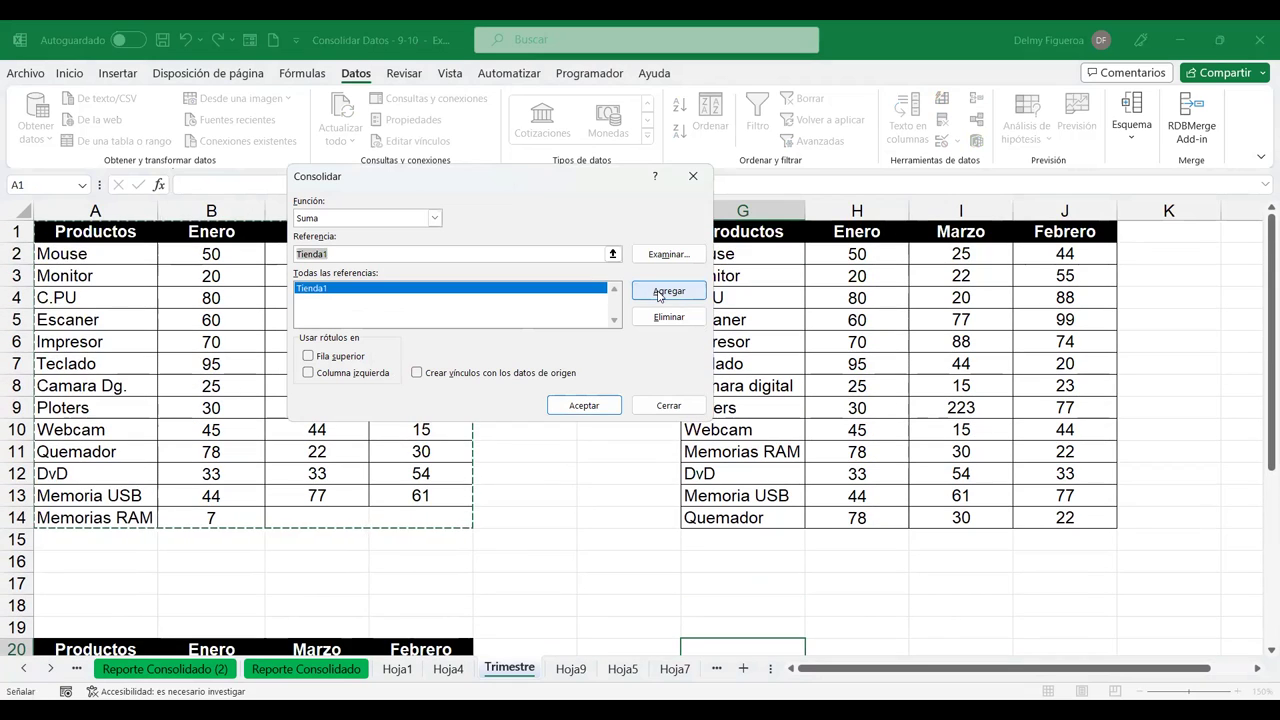
- Add the named ranges Tienda2 and Tienda3 to the consolidation references
click(356, 299)
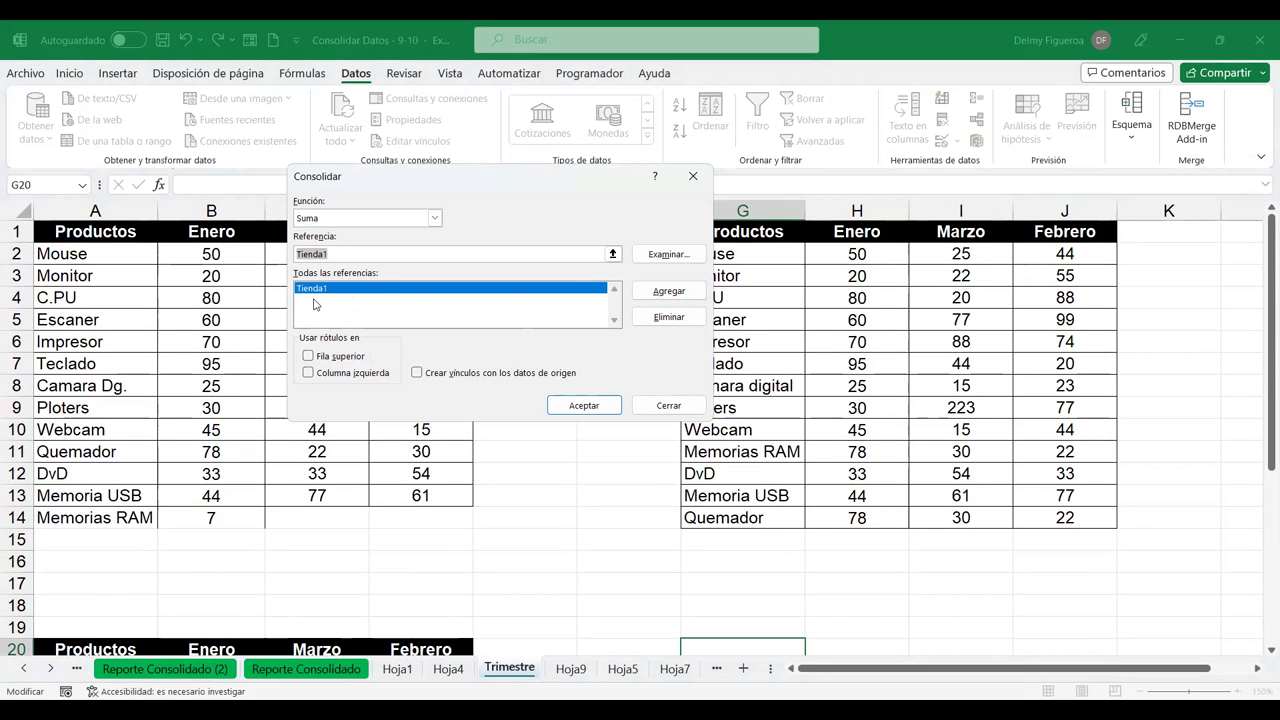
key(F3)
key(Down)
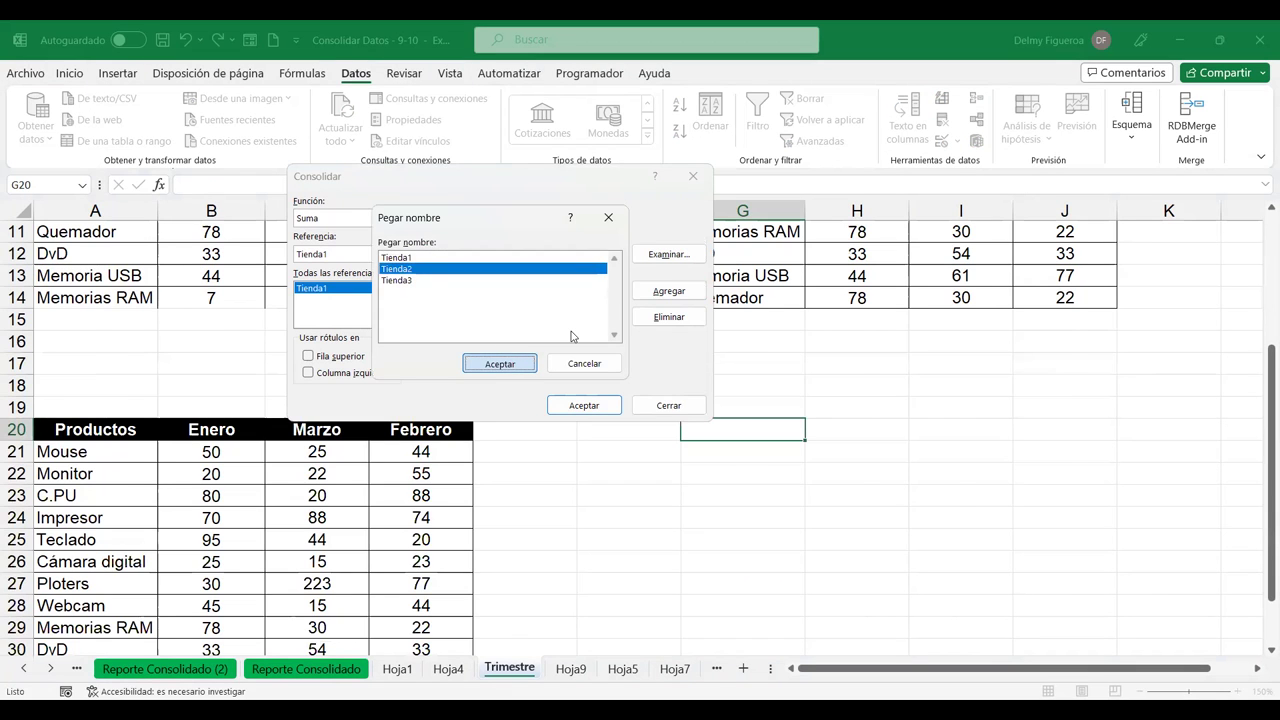
key(Return)
click(667, 291)
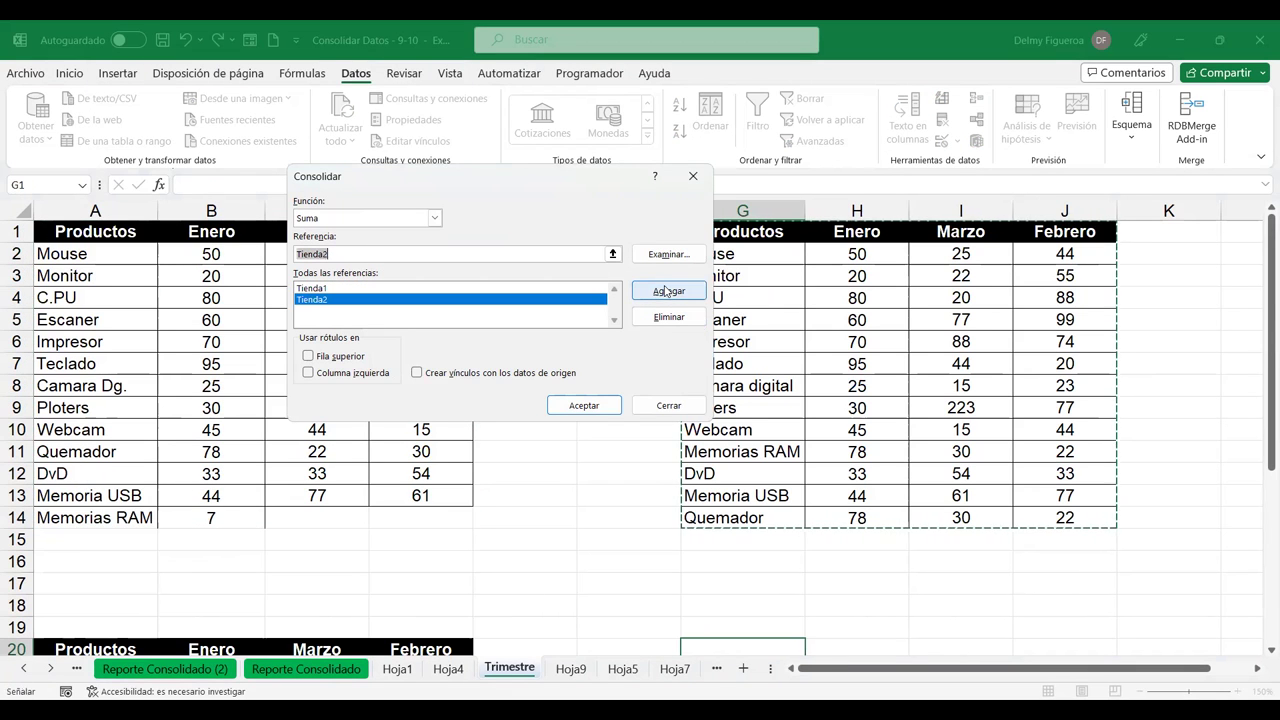
key(F3)
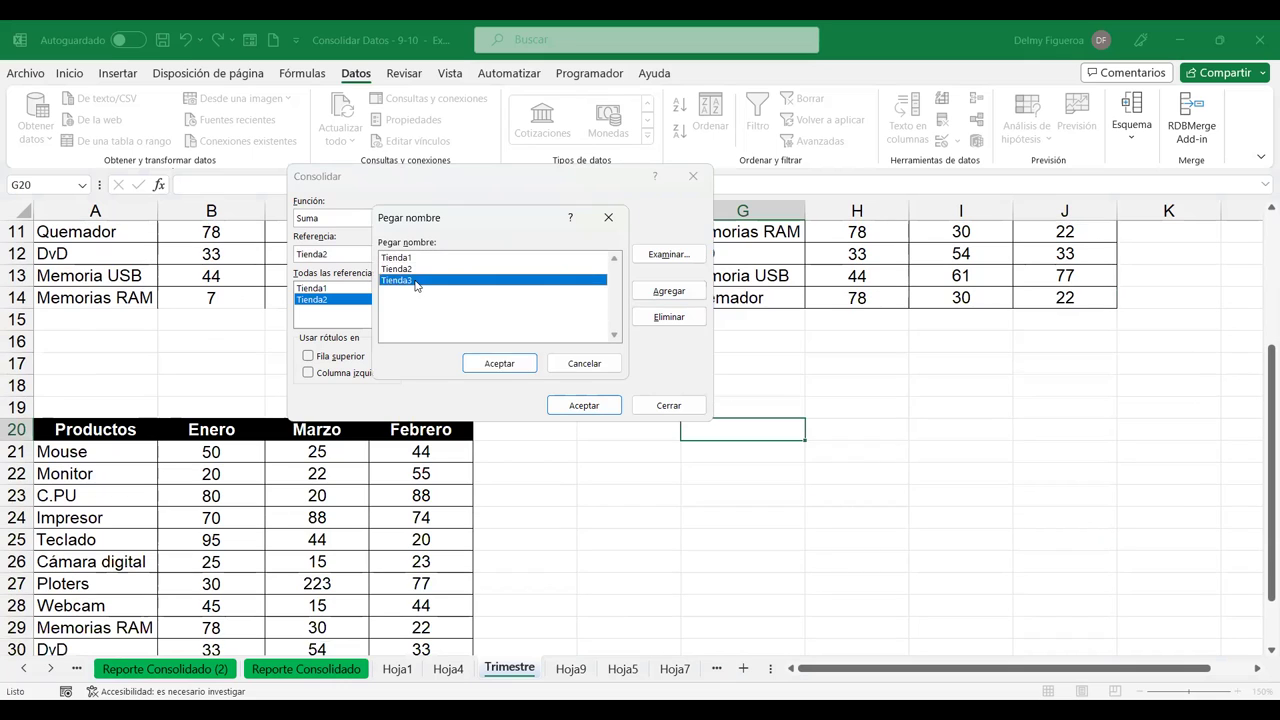
key(Down)
click(490, 363)
click(645, 300)
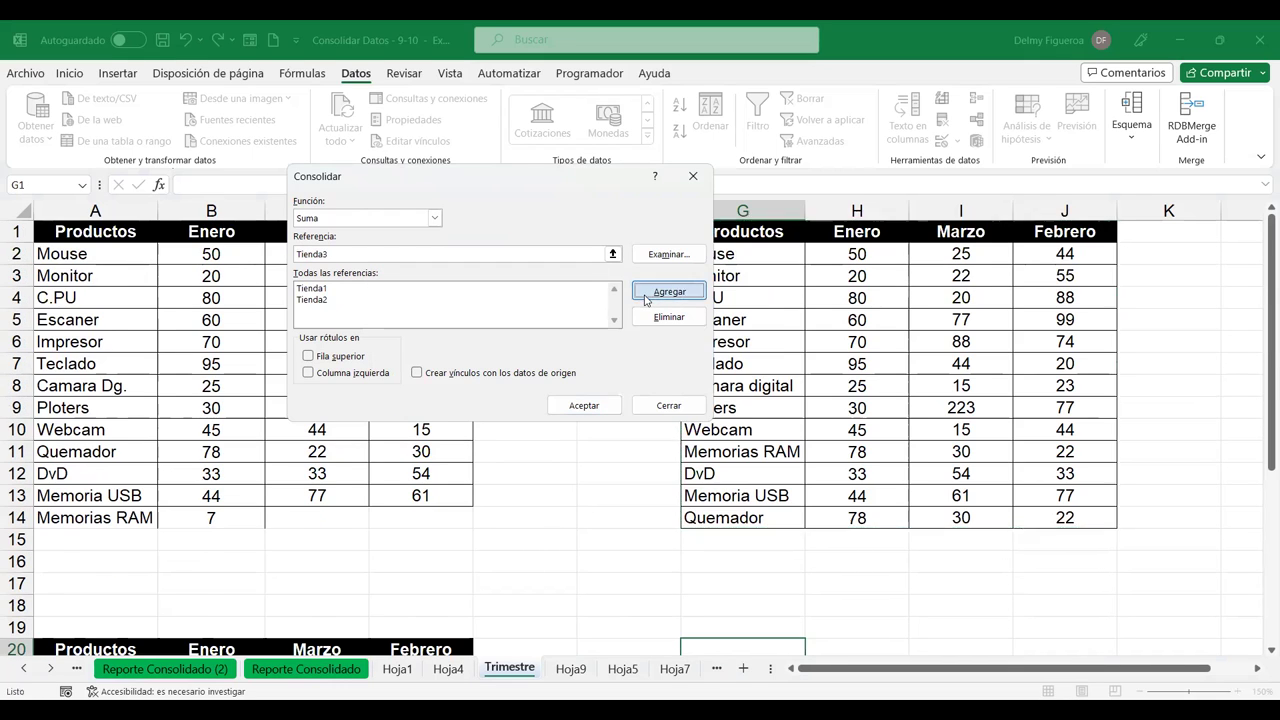
- Use top-row and left-column labels, enable links to the source data, and create the consolidated table
click(308, 357)
click(307, 373)
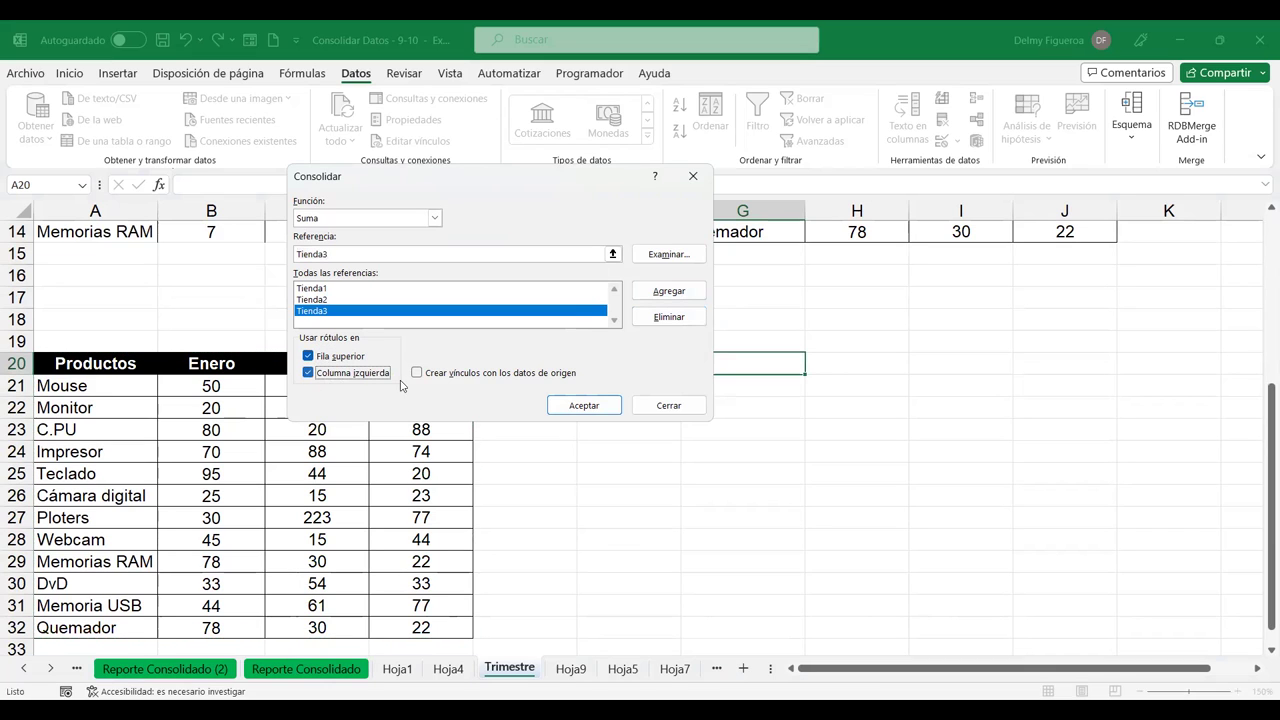
click(416, 373)
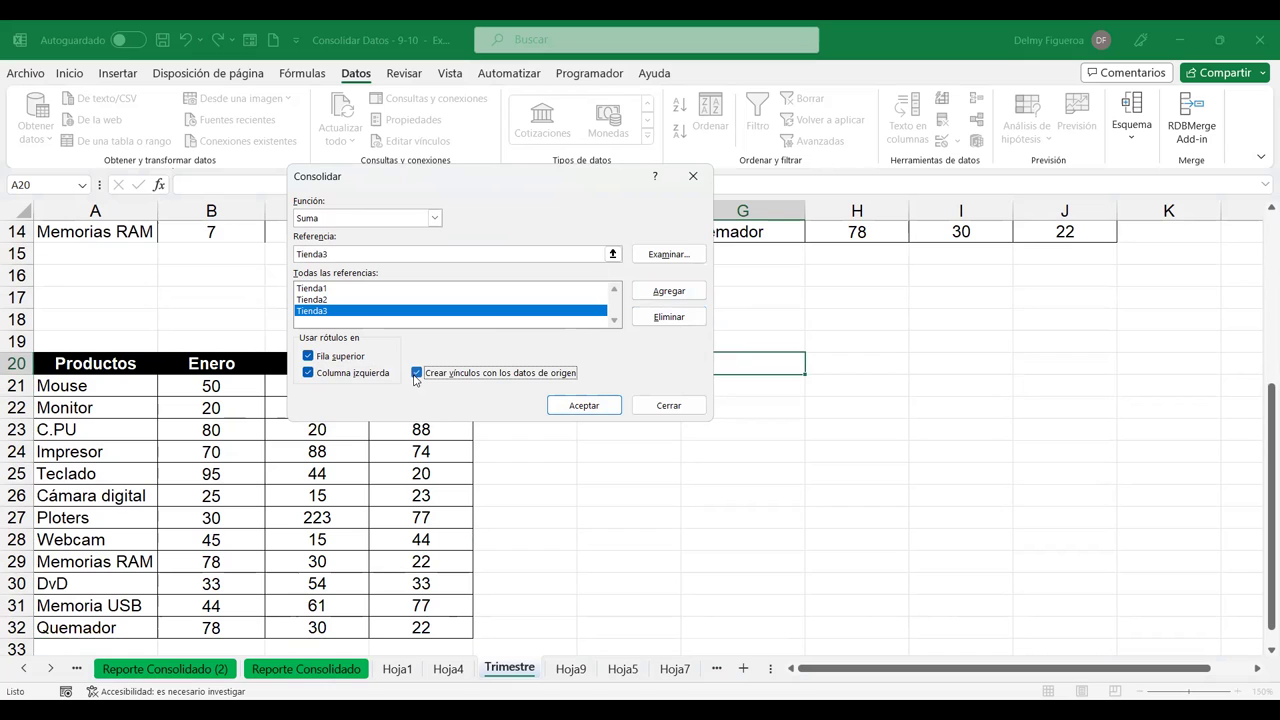
click(601, 412)
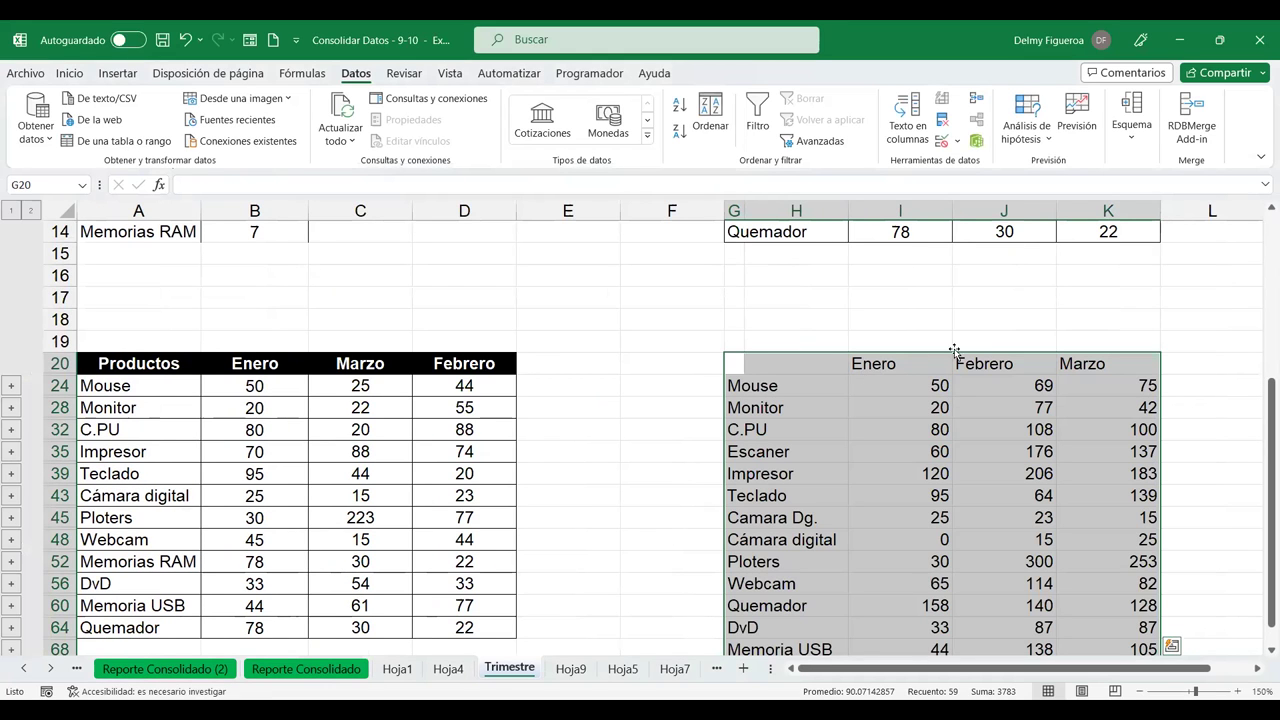
- Compare the consolidated table with the three source tables and inspect the formulas for Mouse in Enero and Teclado in Febrero
click(924, 386)
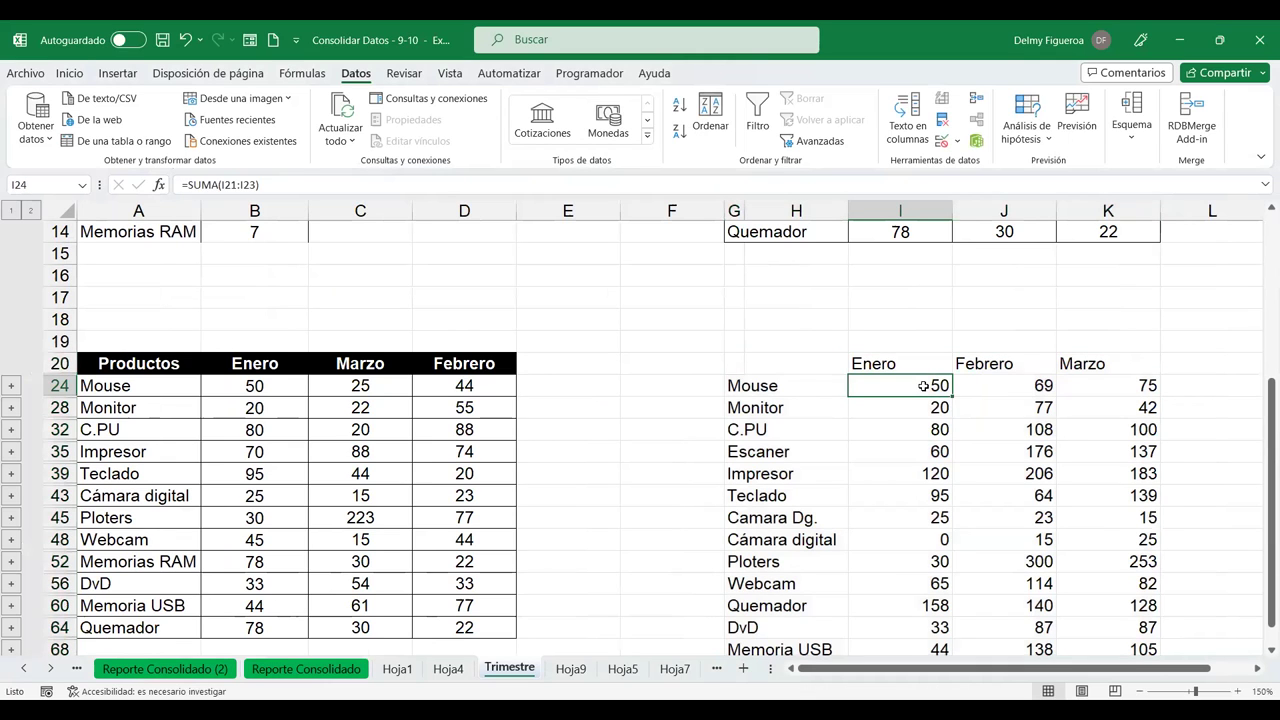
scroll(820, 366, up, 4)
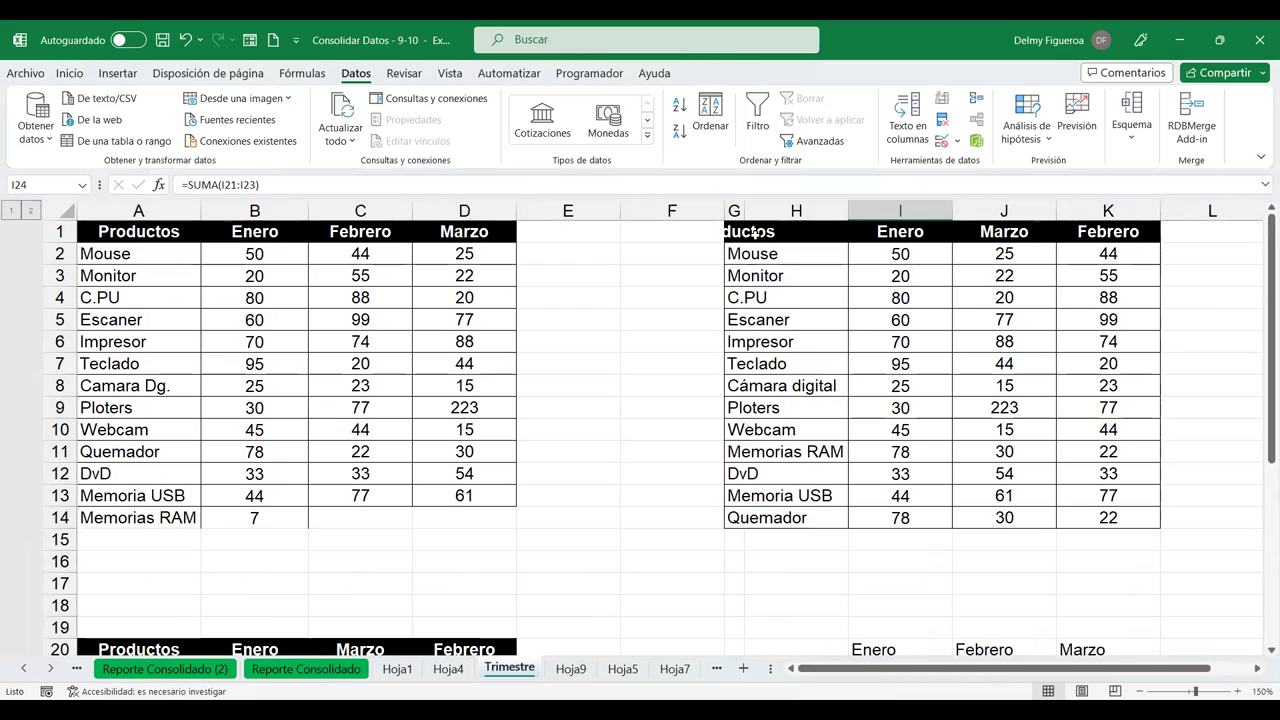
click(742, 236)
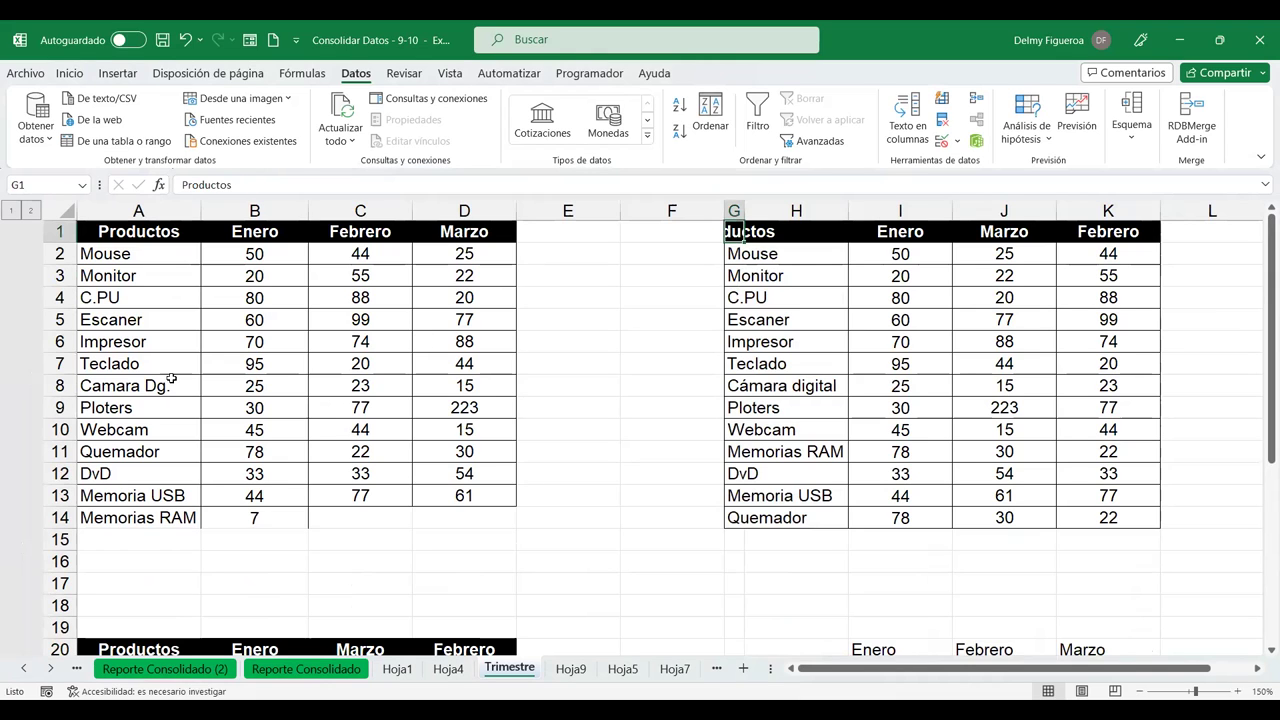
click(149, 240)
scroll(160, 250, down, 2)
scroll(165, 251, up, 2)
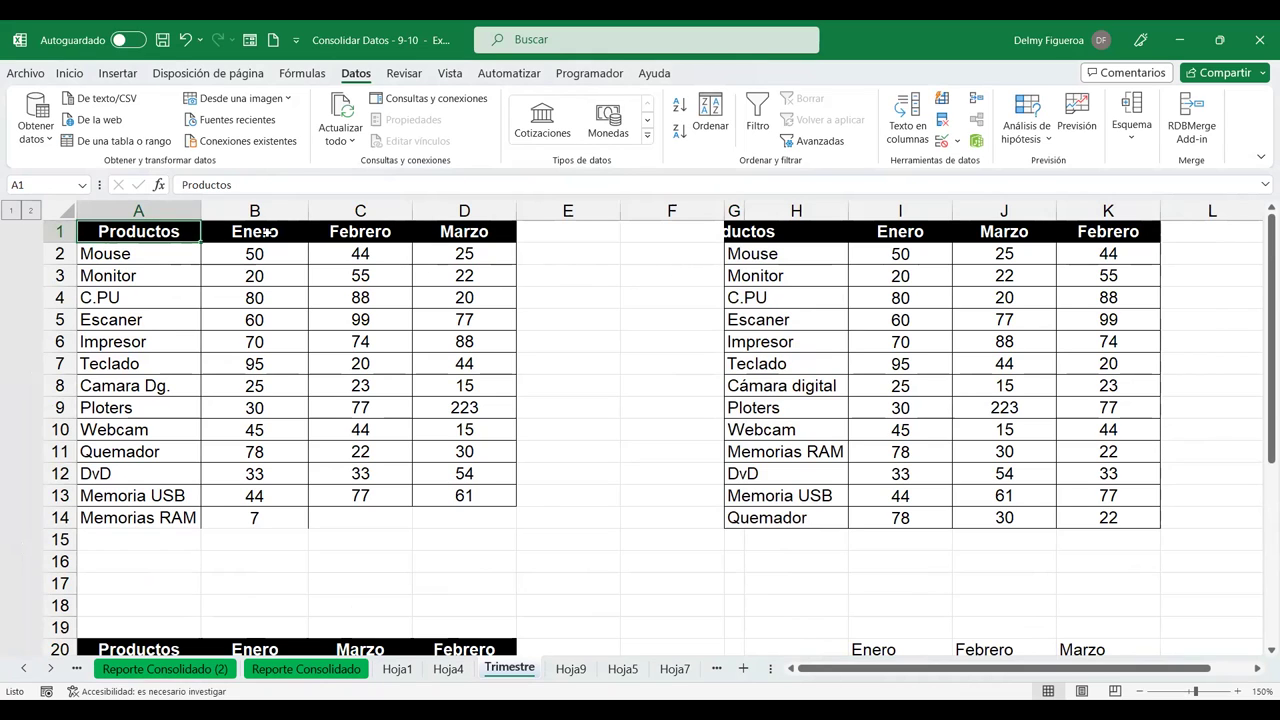
click(439, 274)
click(788, 282)
scroll(756, 279, down, 4)
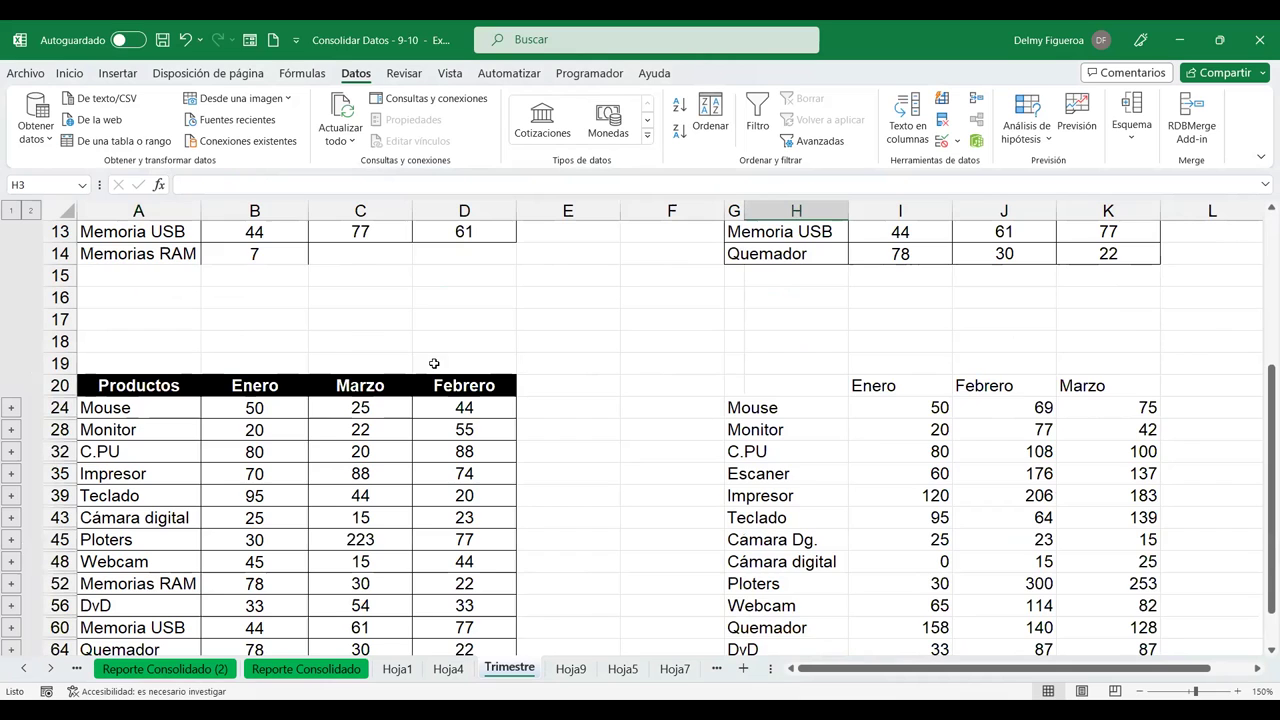
click(303, 436)
scroll(700, 370, down, 3)
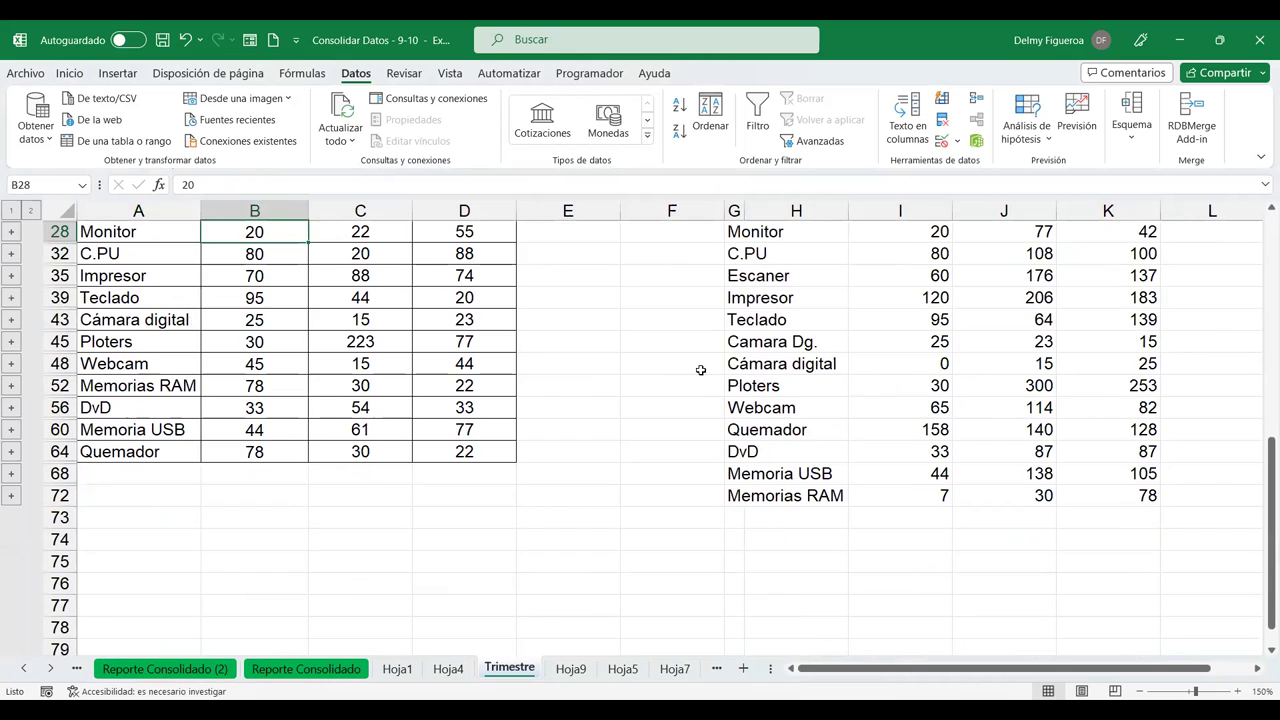
click(1000, 322)
scroll(1000, 322, up, 9)
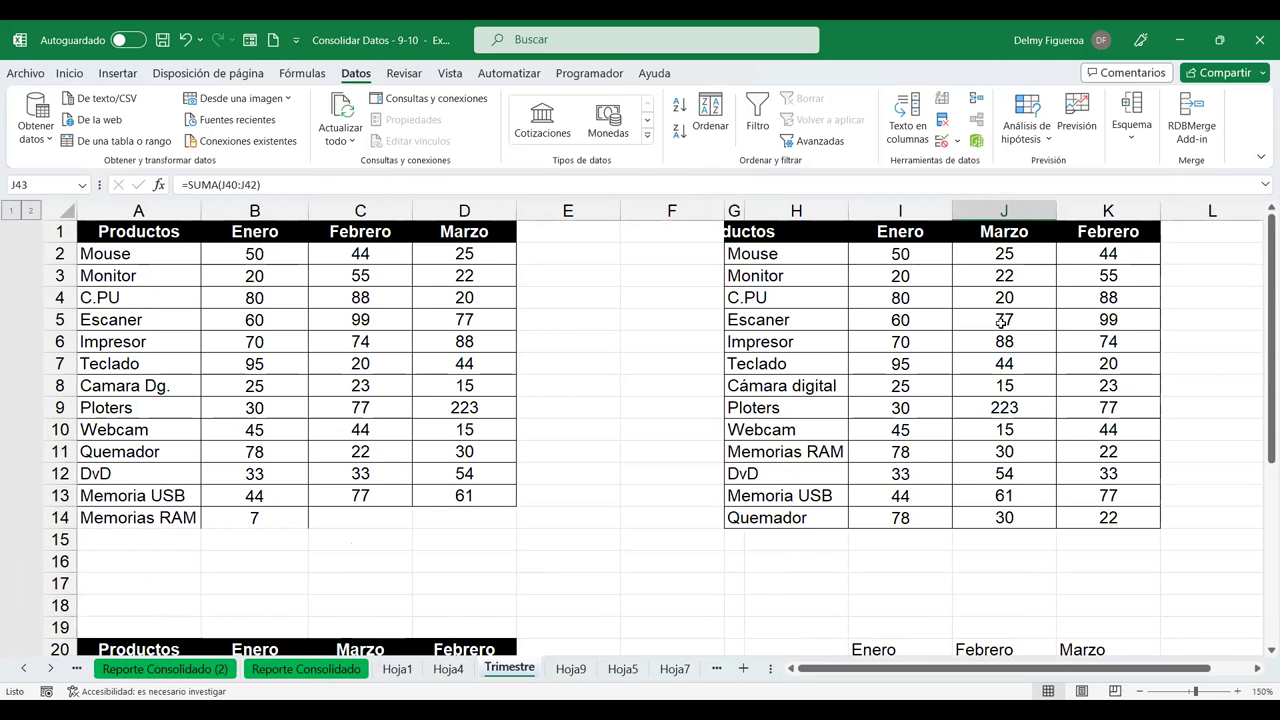
- Recheck the consolidated Enero formula for Mouse against the Enero values in the source tables above
scroll(1001, 322, down, 5)
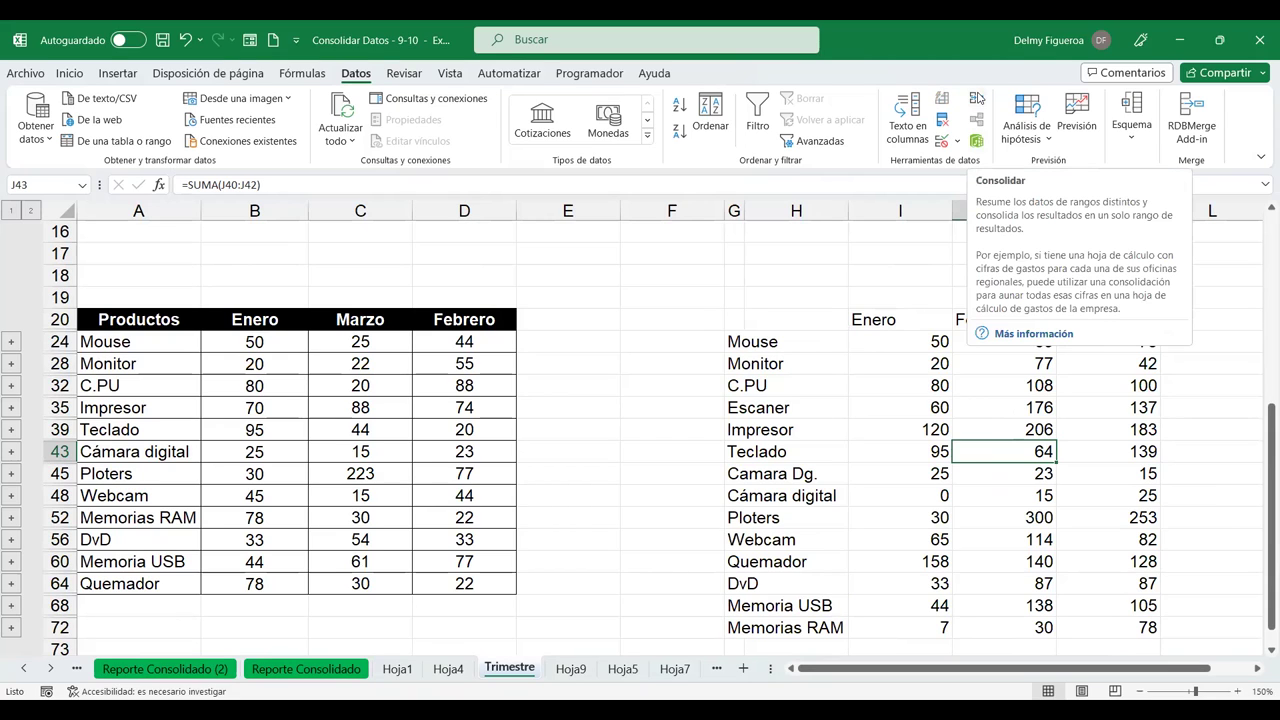
click(893, 340)
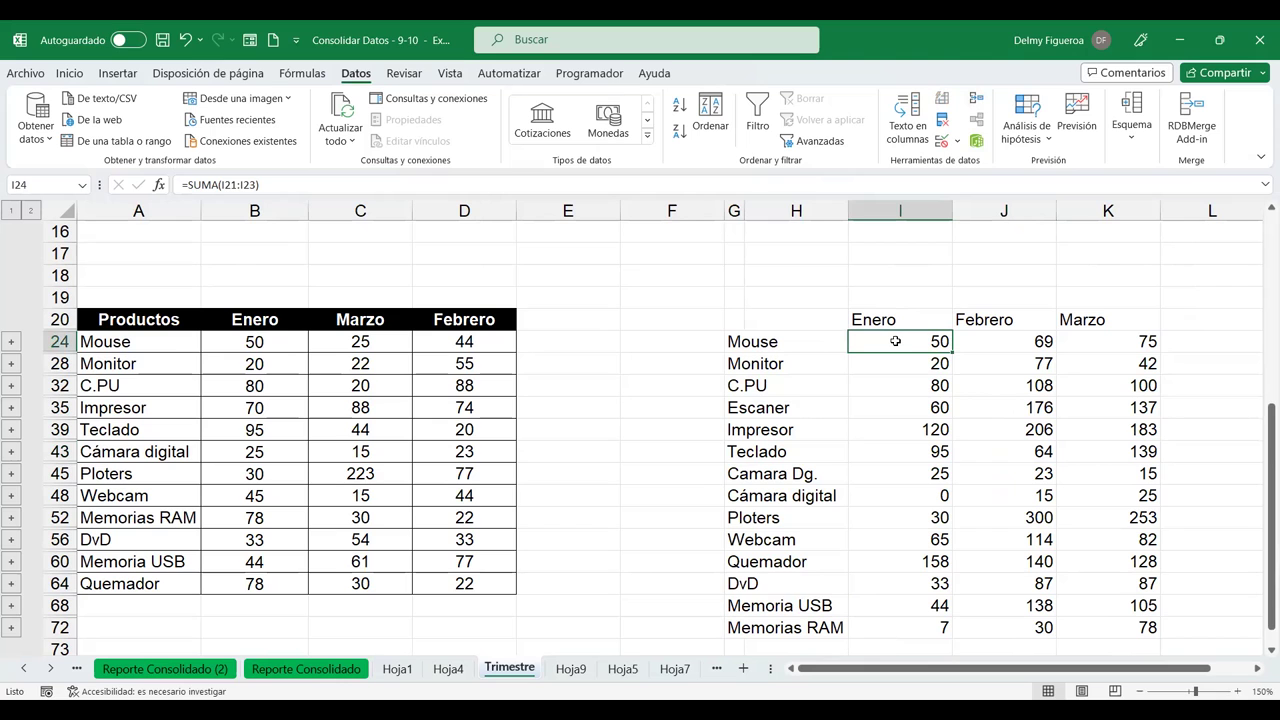
scroll(895, 341, up, 5)
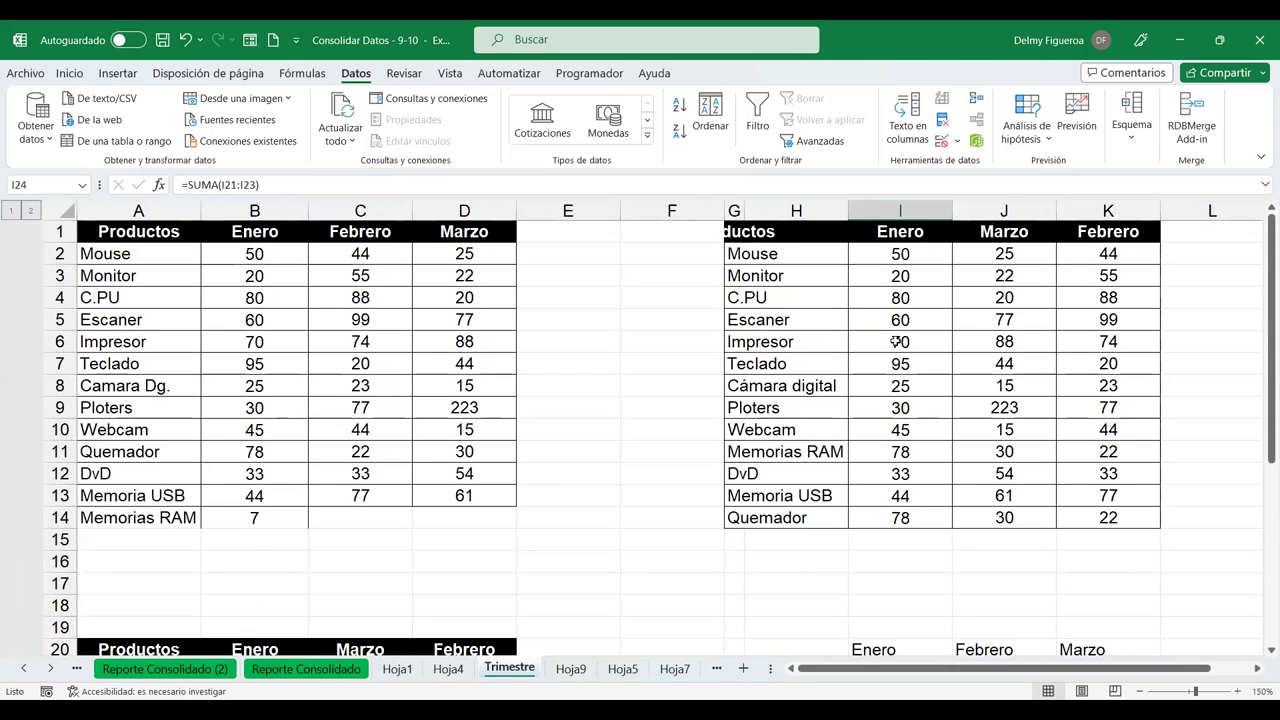
scroll(866, 397, down, 1)
scroll(866, 397, down, 5)
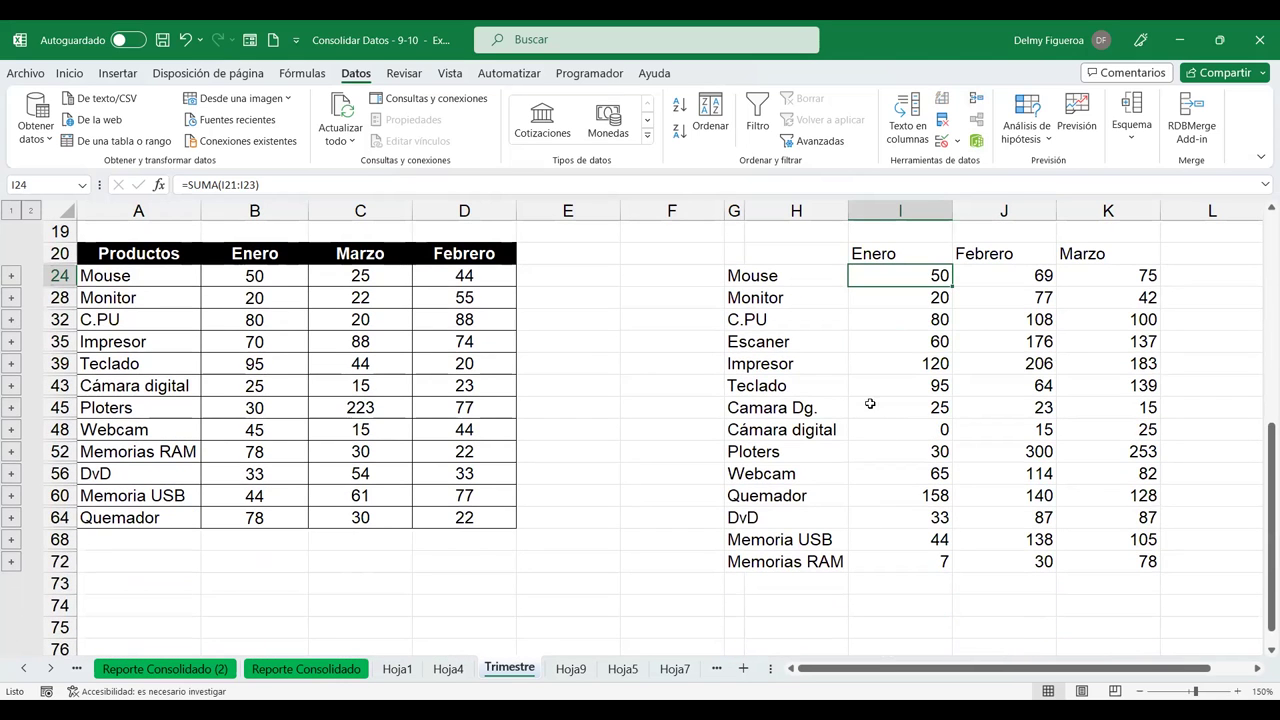
scroll(878, 373, up, 3)
scroll(807, 550, up, 3)
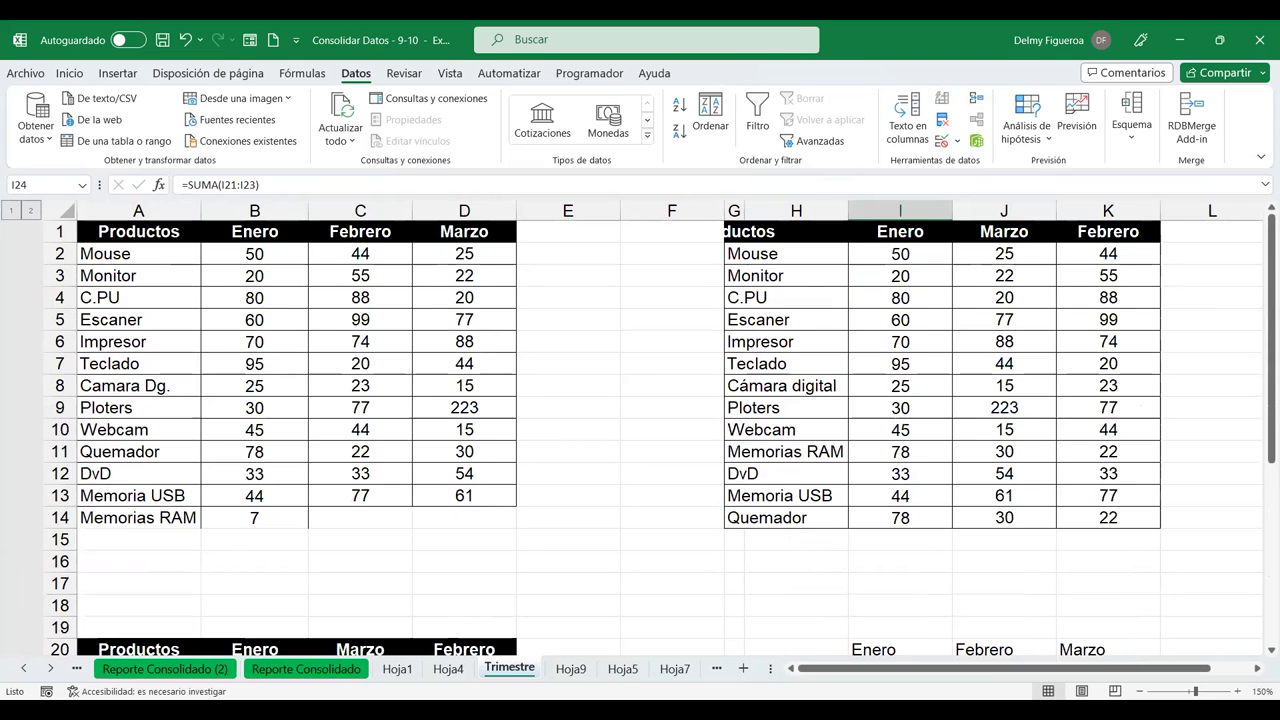
- Review the stored consolidation references and label options from cell H2, and leave without consolidating again
click(626, 412)
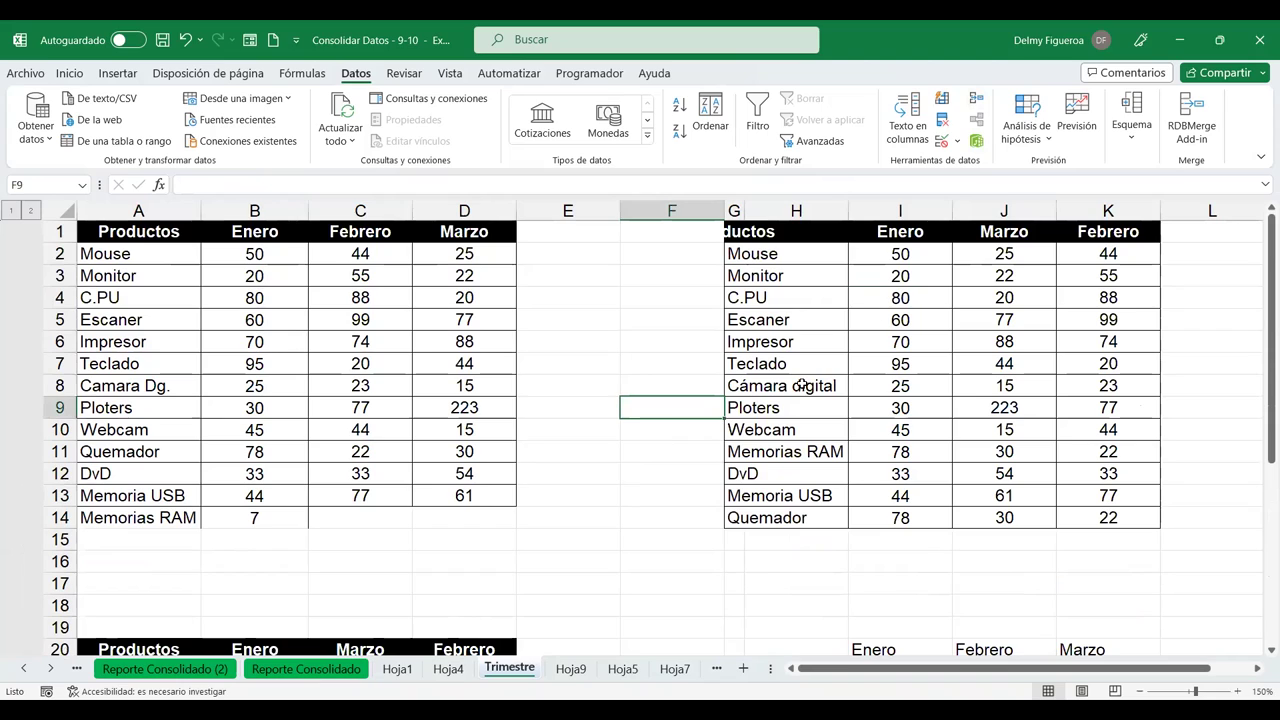
click(929, 252)
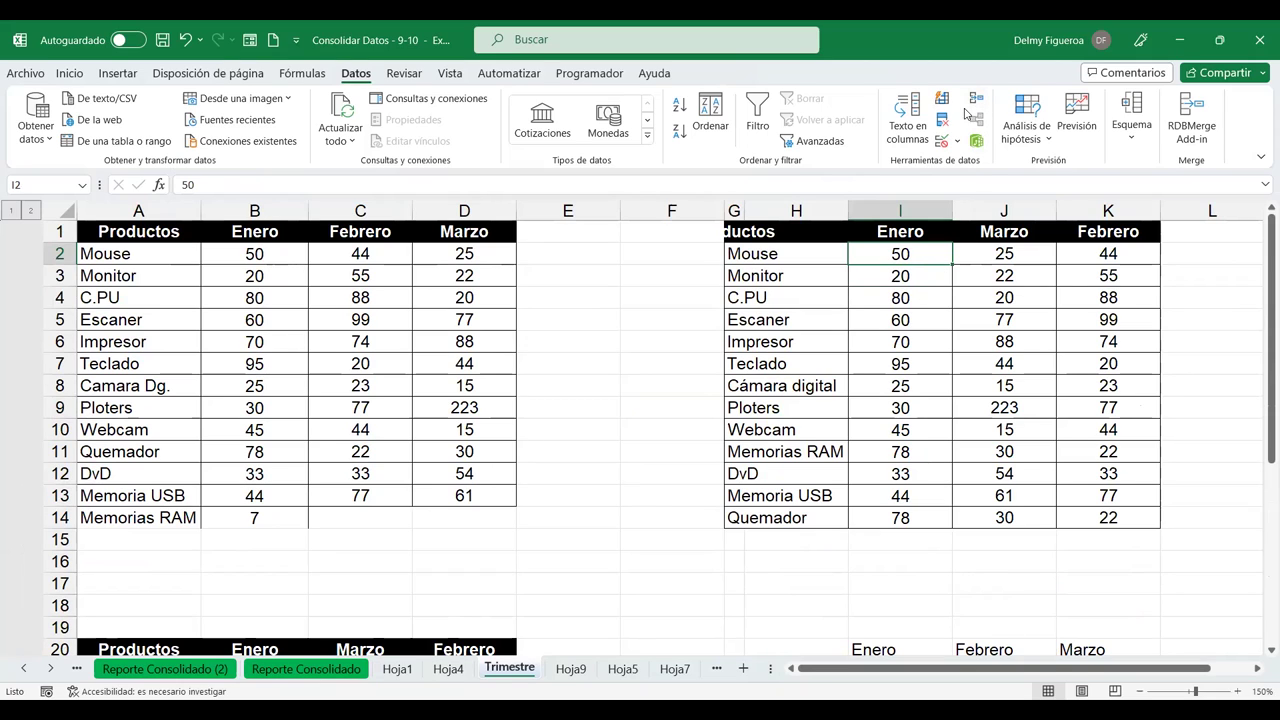
click(806, 254)
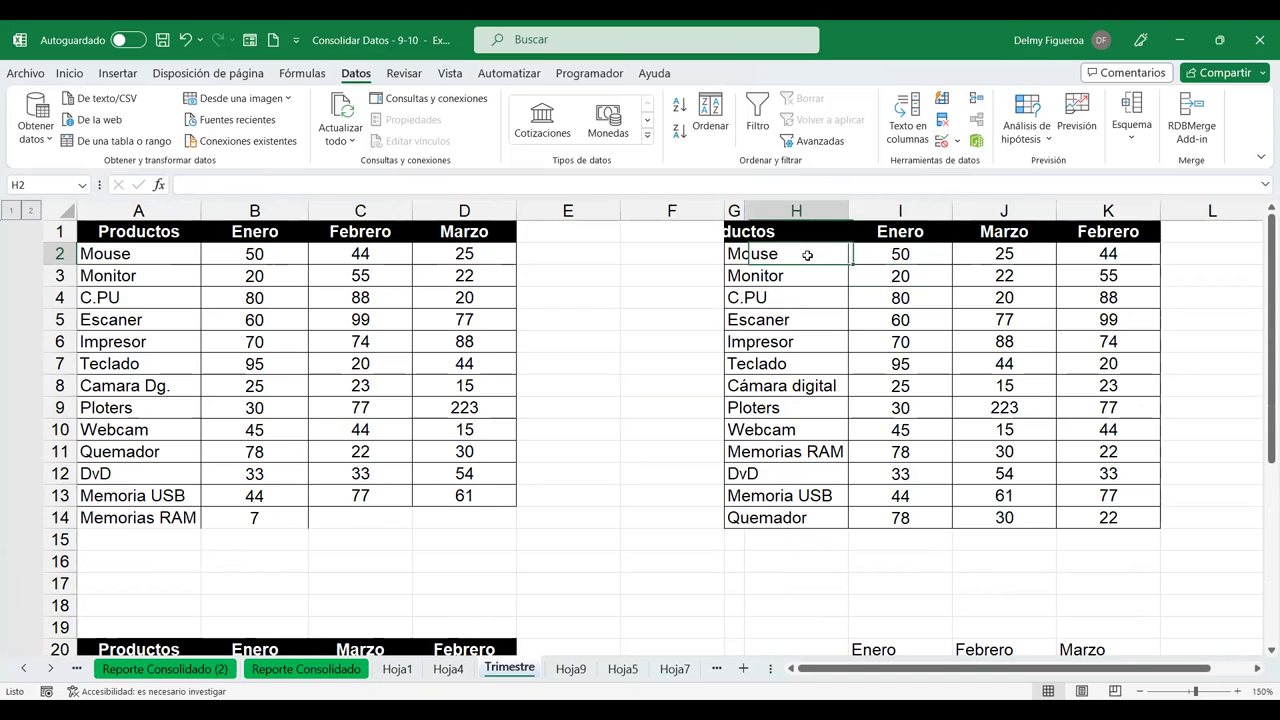
click(972, 102)
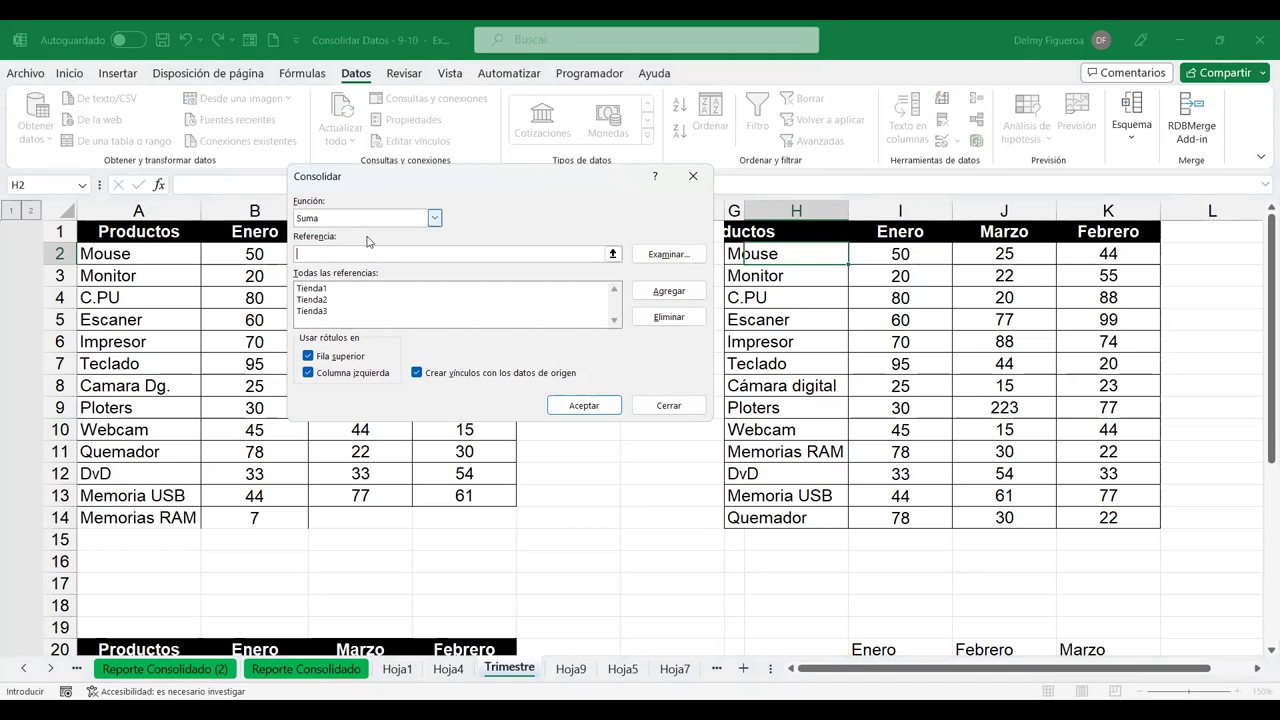
click(668, 404)
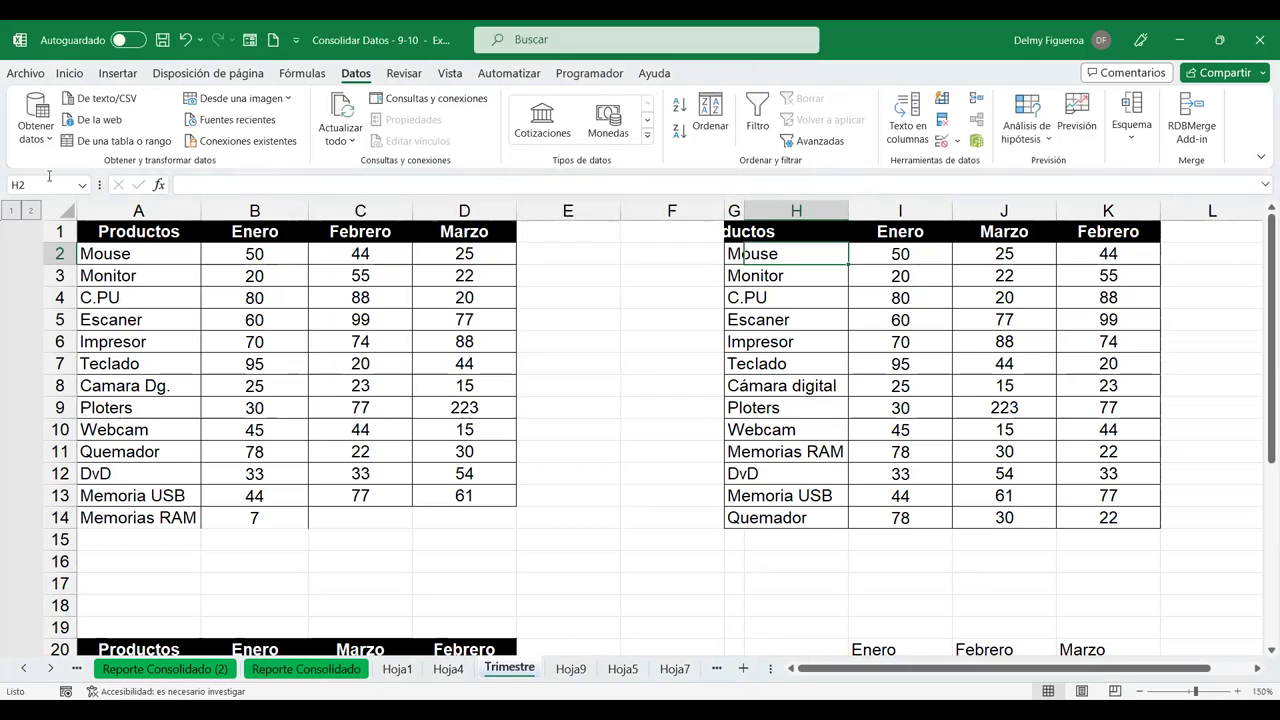
- Check which cells the named ranges Tienda1, Tienda2 and Tienda3 cover by jumping to each one in turn
click(82, 186)
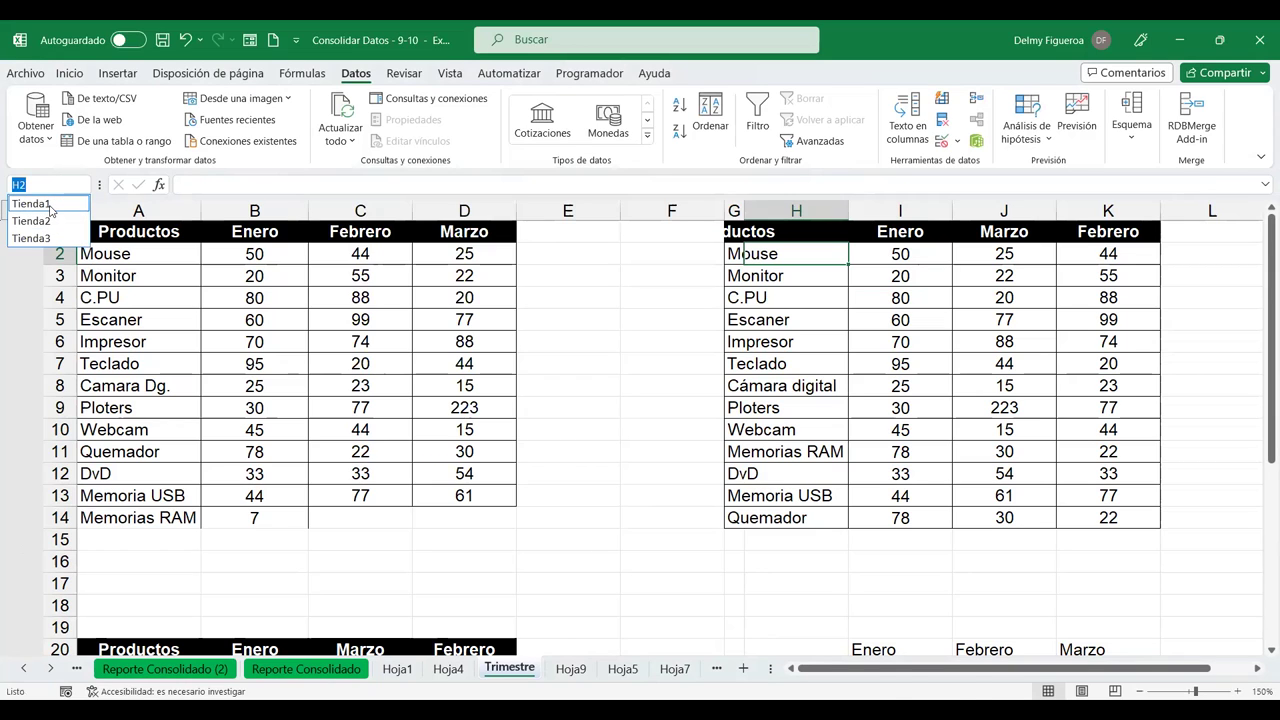
click(50, 206)
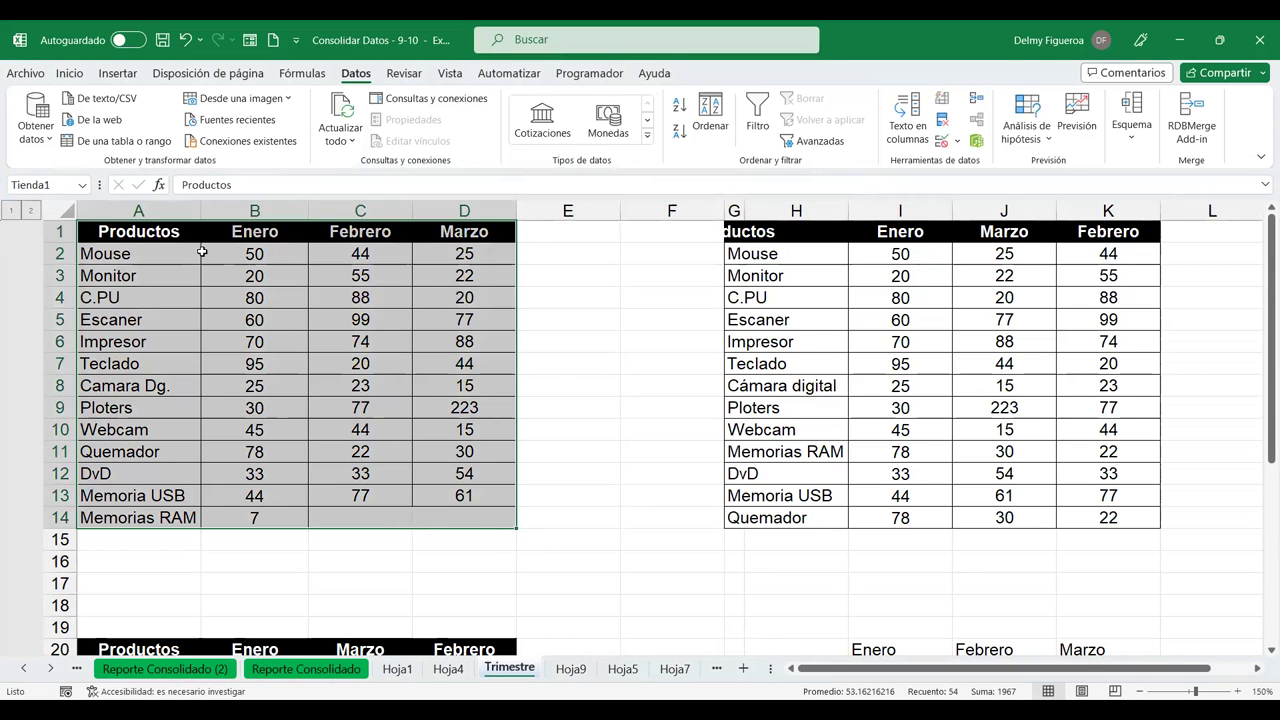
click(82, 186)
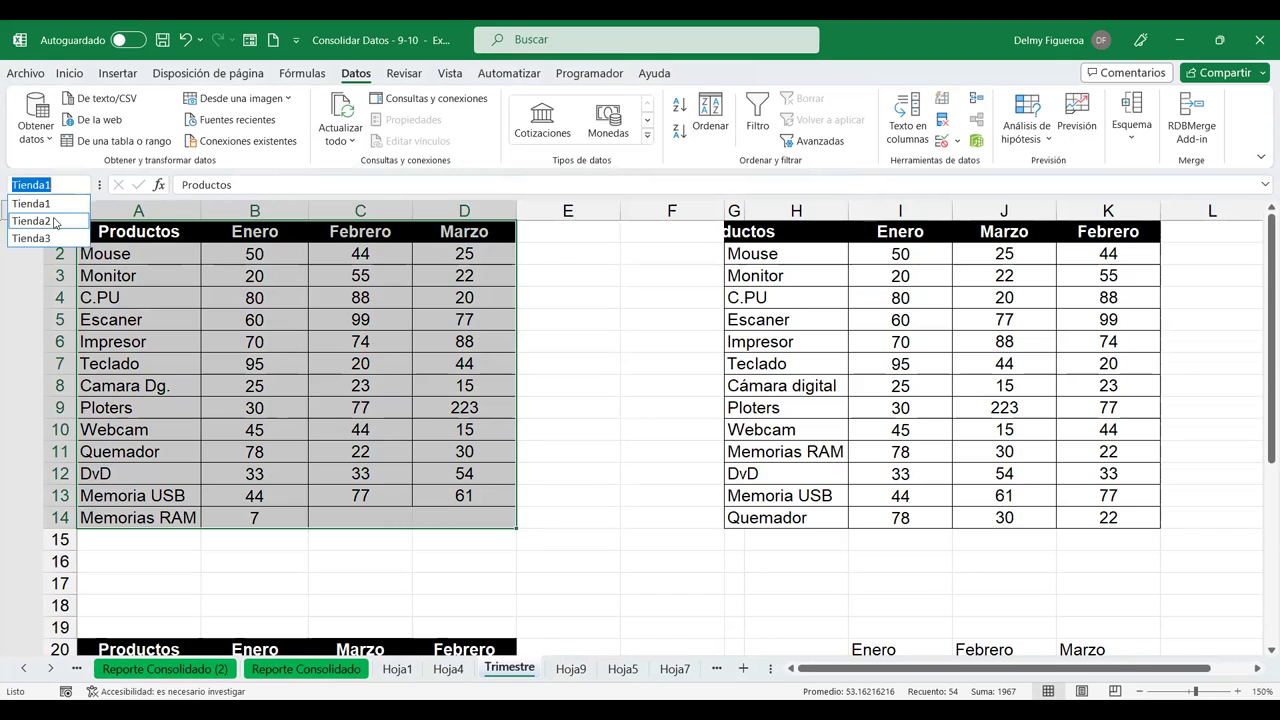
click(55, 222)
click(83, 186)
click(47, 240)
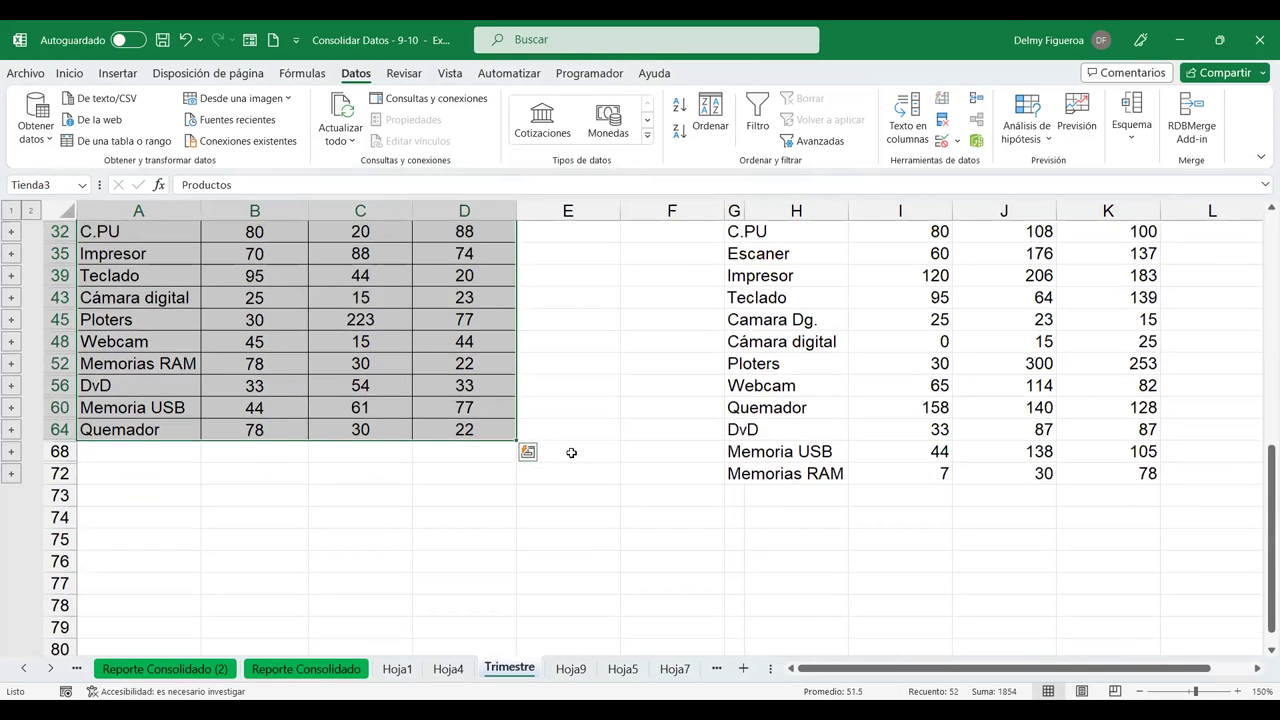
- Inspect the product labels of the consolidated table and the Enero and Febrero formulas for Mouse
scroll(571, 452, up, 2)
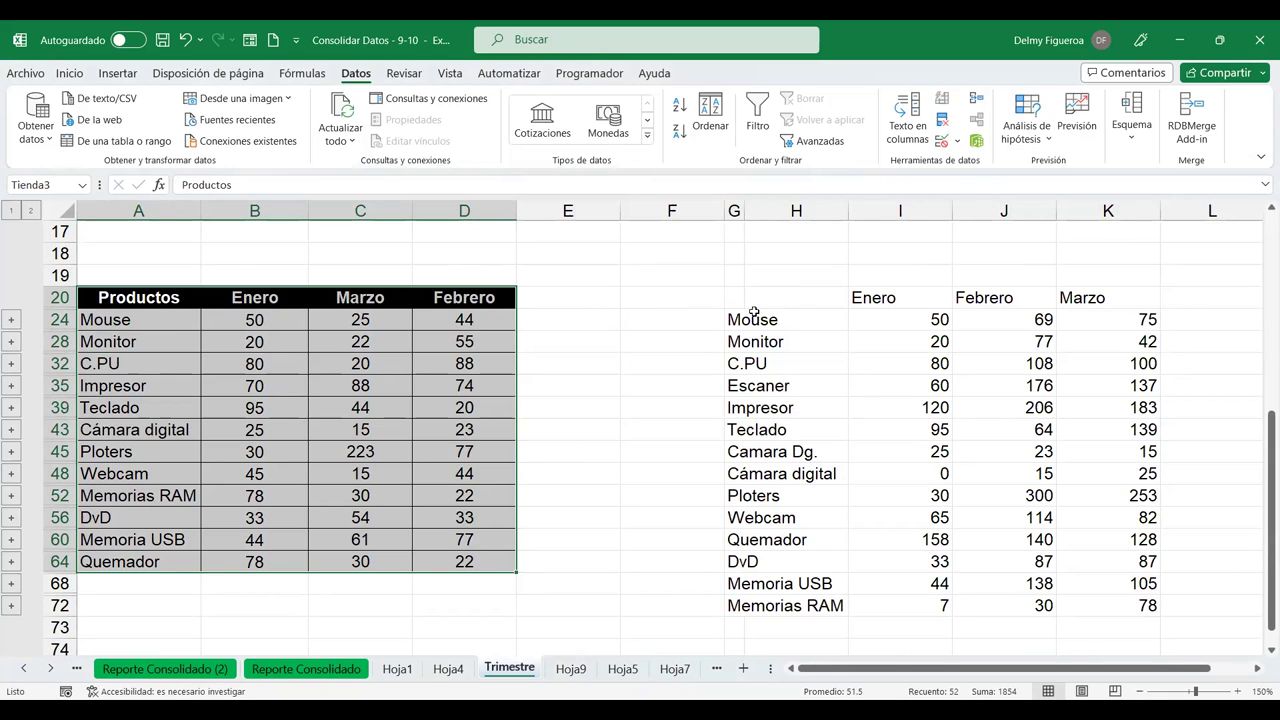
click(765, 318)
click(733, 319)
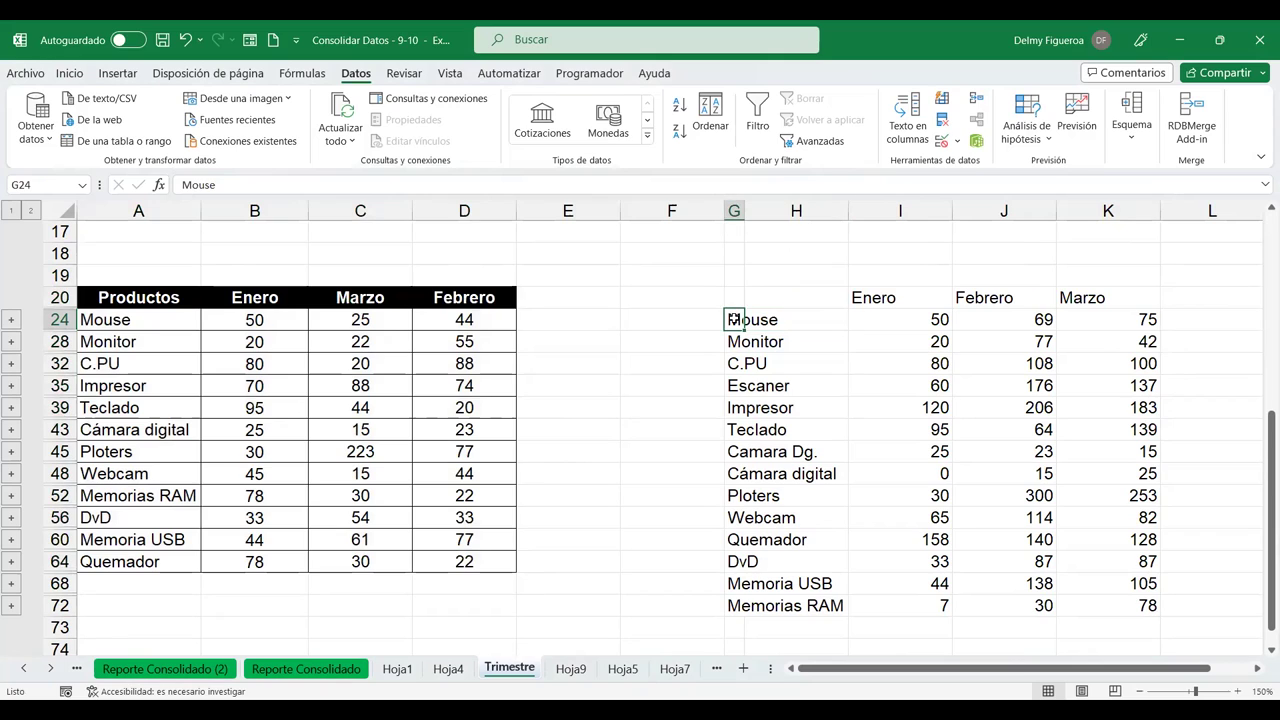
click(737, 363)
click(737, 407)
click(747, 451)
click(748, 495)
click(735, 517)
click(942, 319)
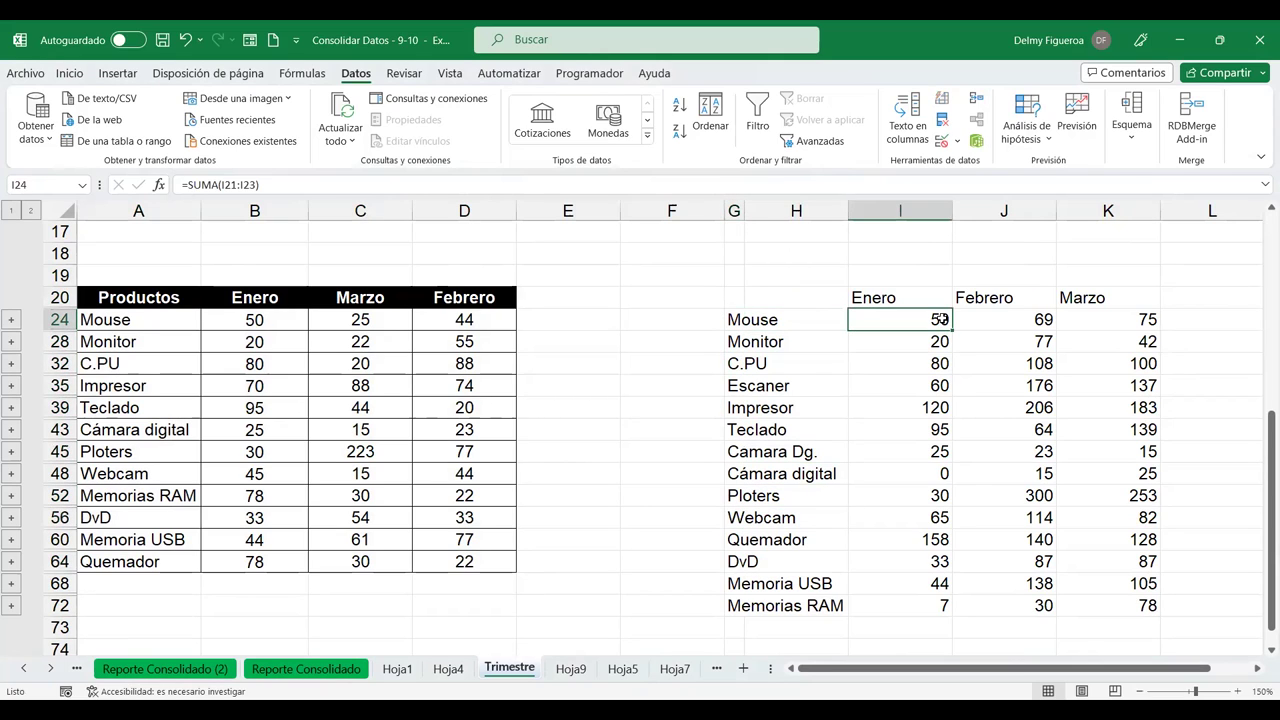
click(1026, 320)
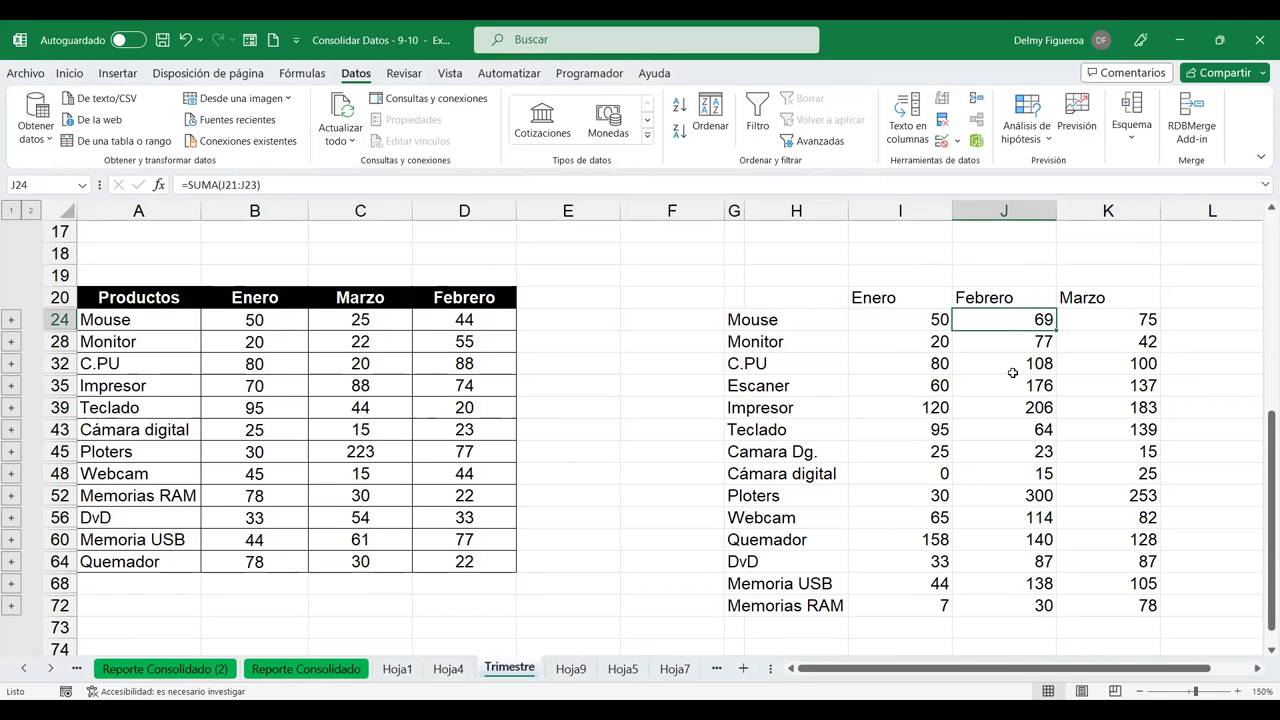
- Compare the consolidated Enero result for Mouse with the Mouse rows of the source tables
scroll(1012, 372, up, 1)
scroll(1012, 372, up, 1)
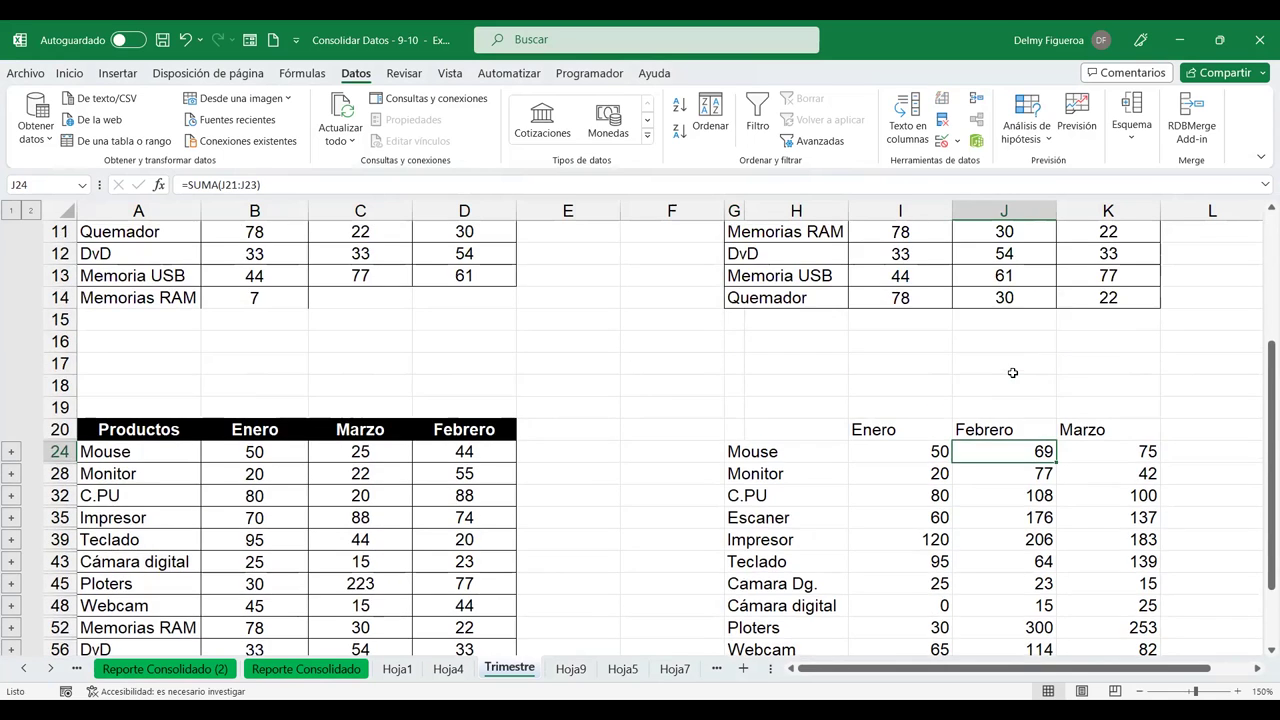
click(862, 456)
scroll(863, 474, up, 4)
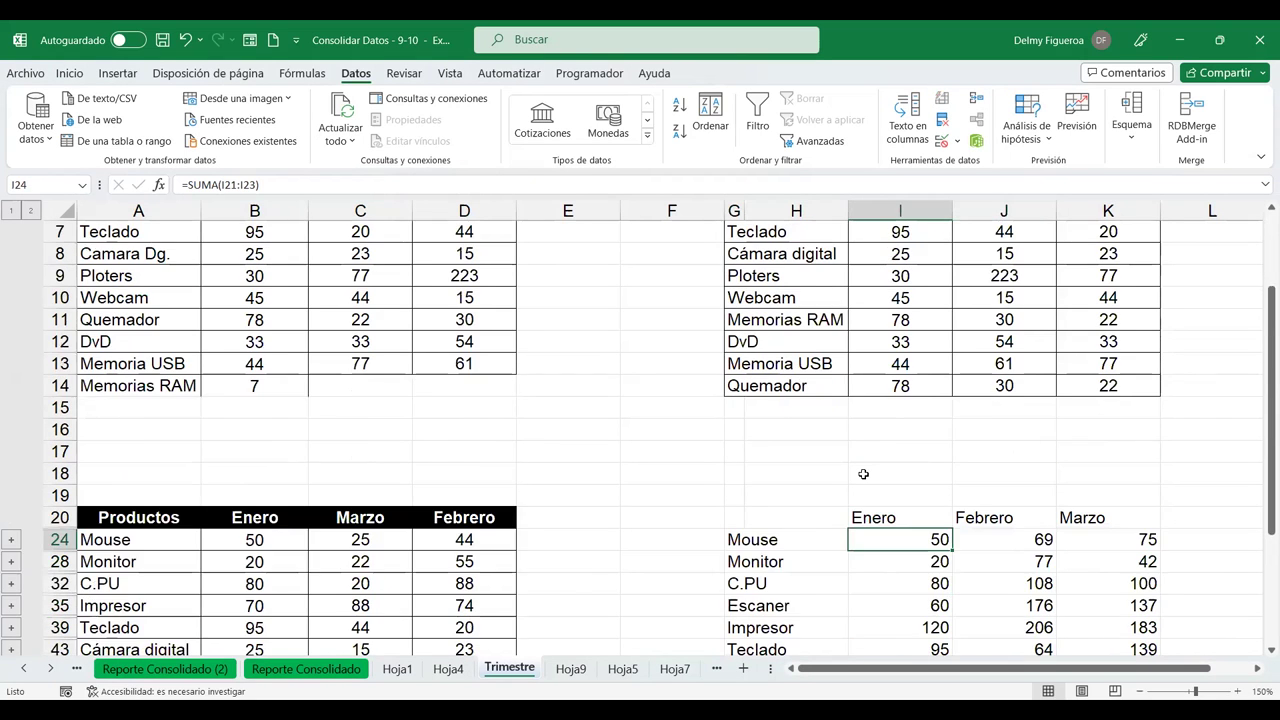
scroll(700, 351, down, 6)
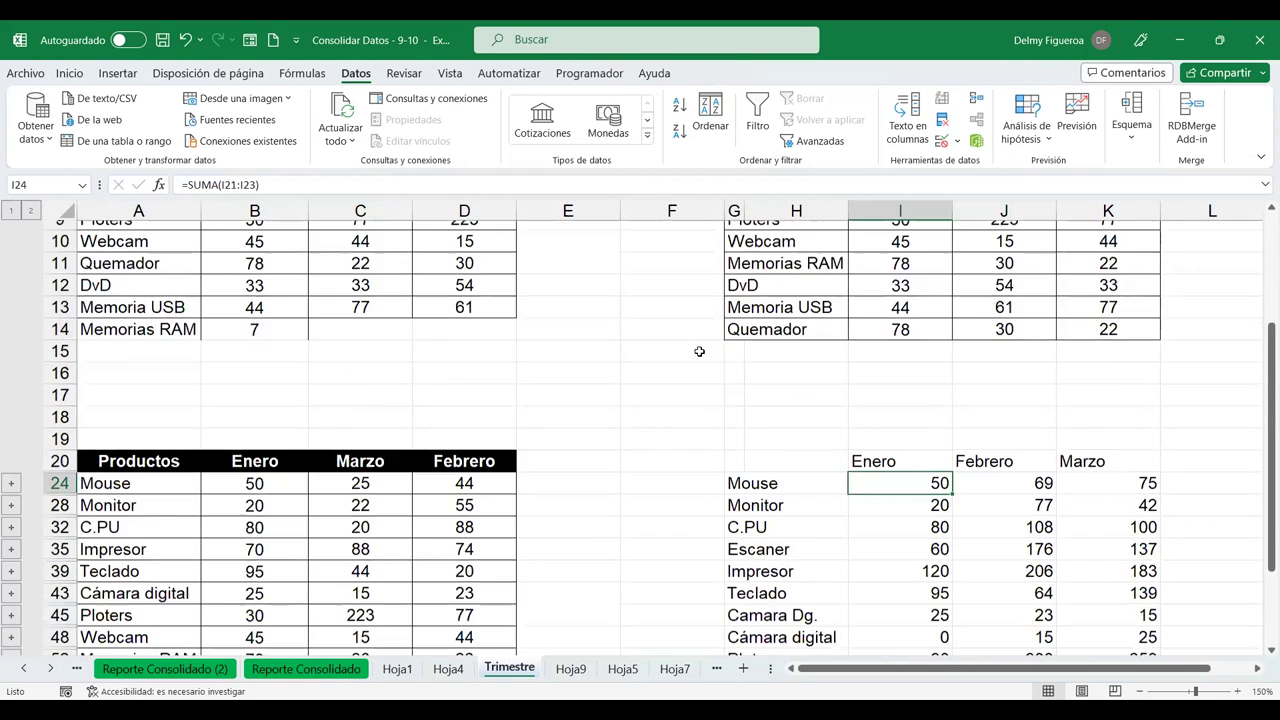
scroll(343, 403, up, 6)
scroll(531, 440, down, 2)
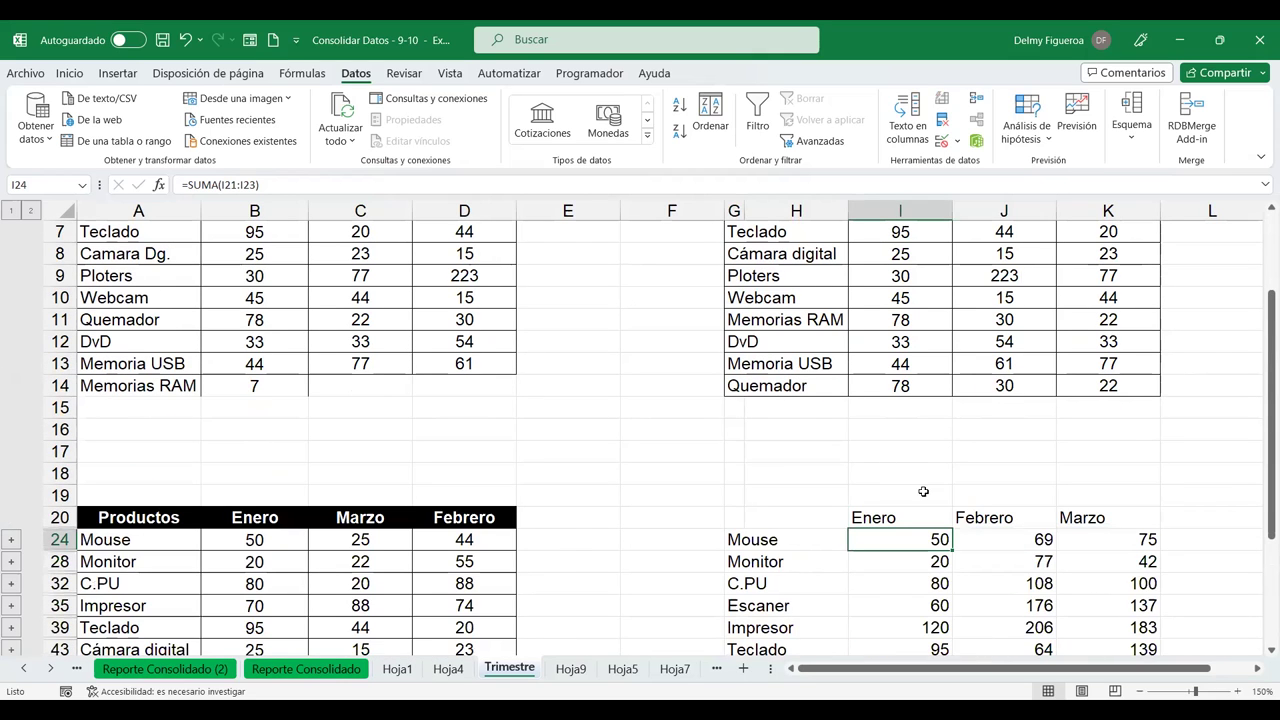
- Check the consolidated Febrero result for Mouse against the Febrero values in the source tables, and review the remaining consolidated rows
click(1018, 543)
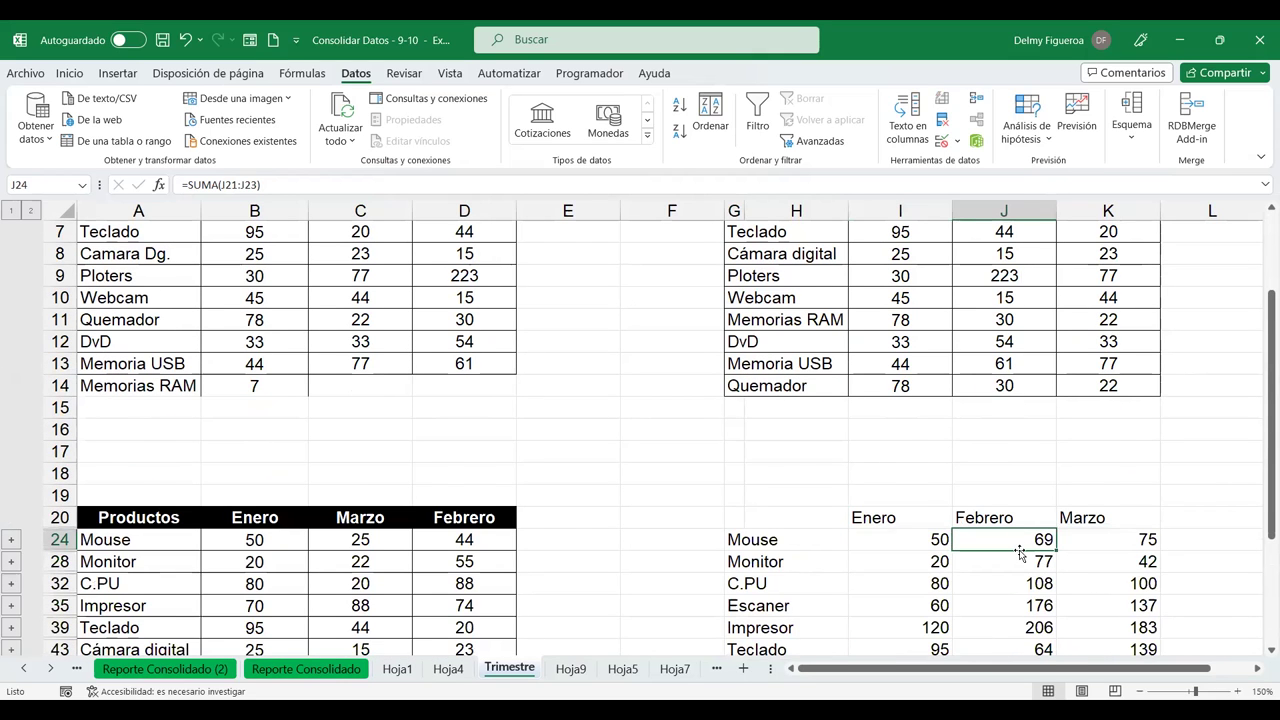
scroll(1018, 553, up, 2)
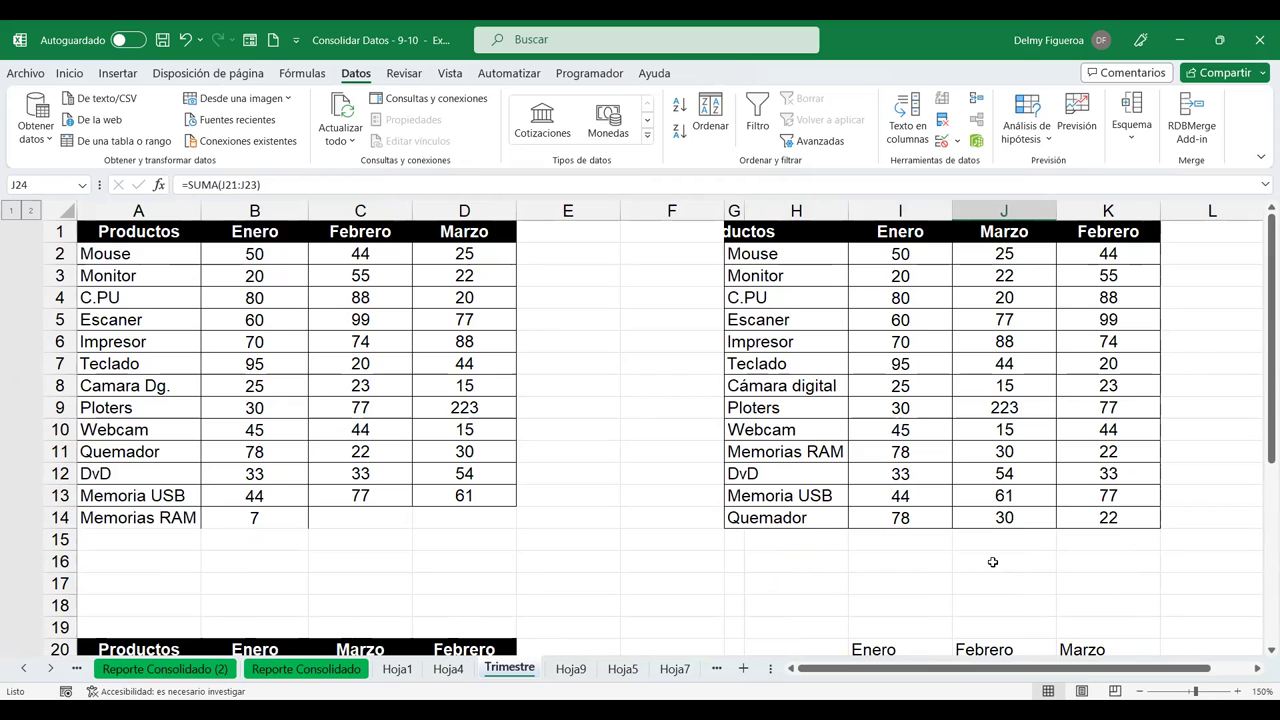
scroll(993, 561, down, 4)
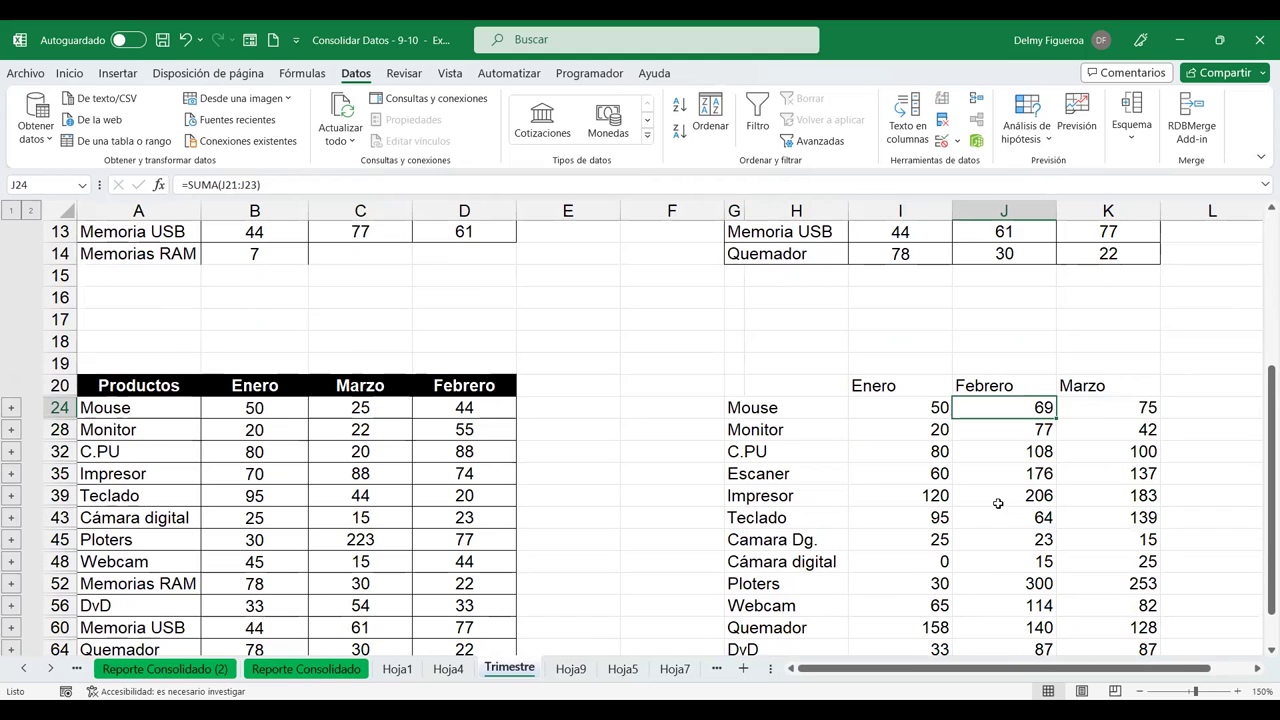
scroll(998, 503, up, 4)
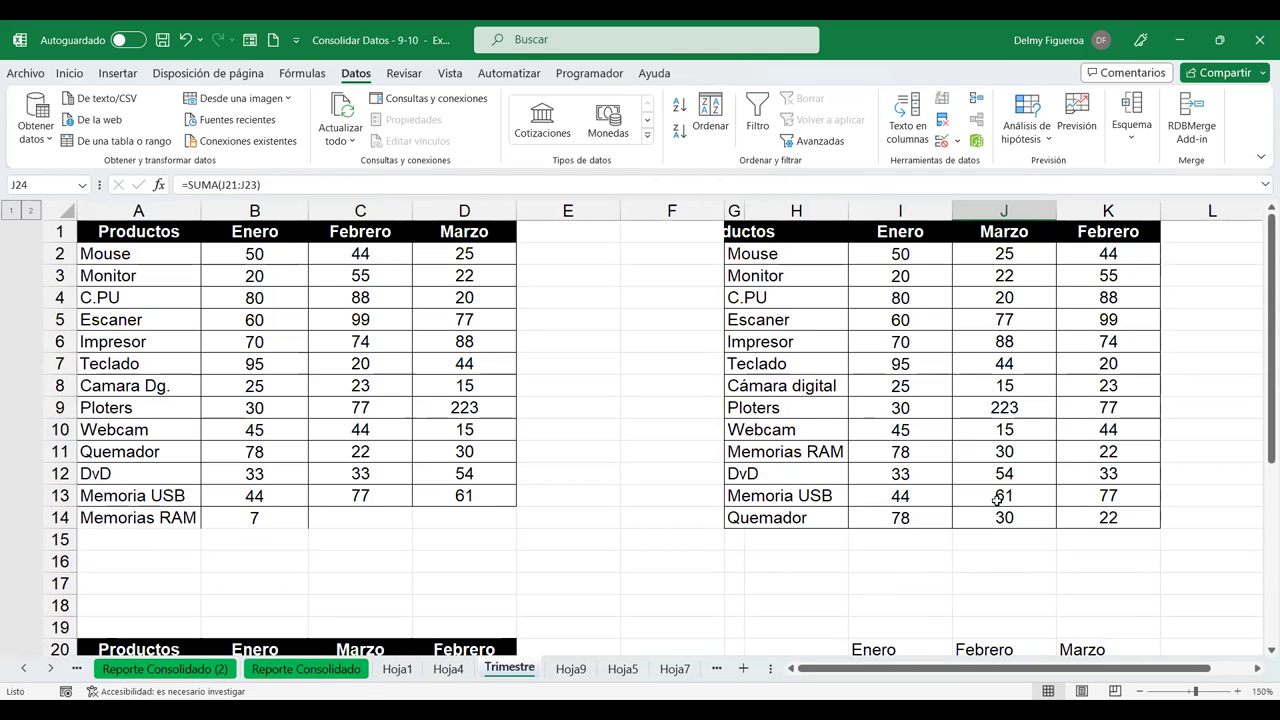
scroll(998, 497, down, 2)
scroll(997, 500, down, 2)
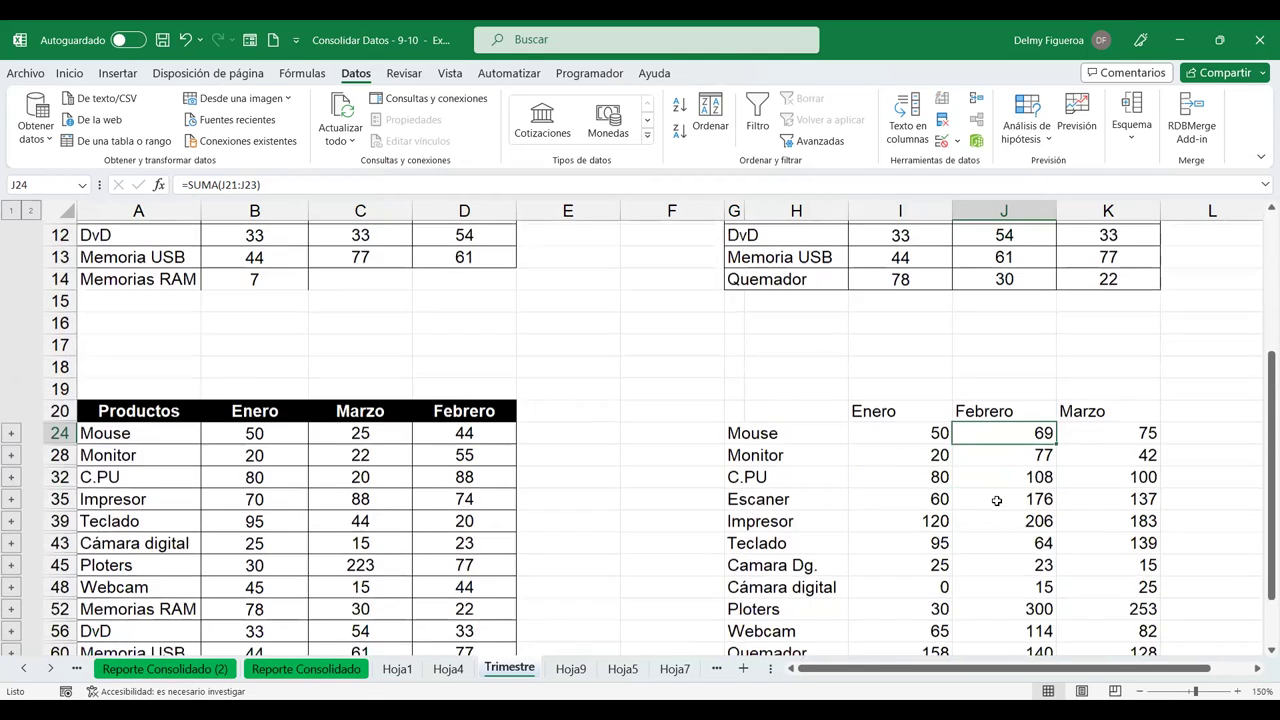
scroll(997, 498, up, 4)
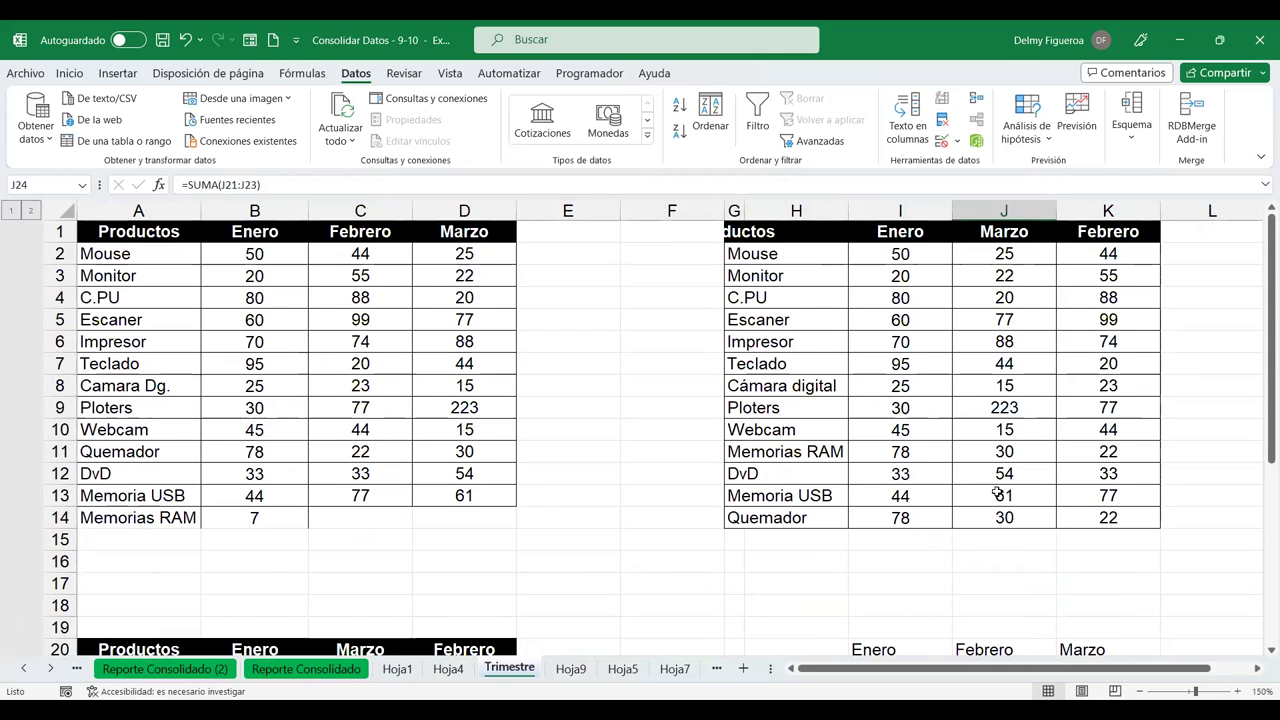
scroll(998, 497, down, 5)
scroll(1000, 437, down, 1)
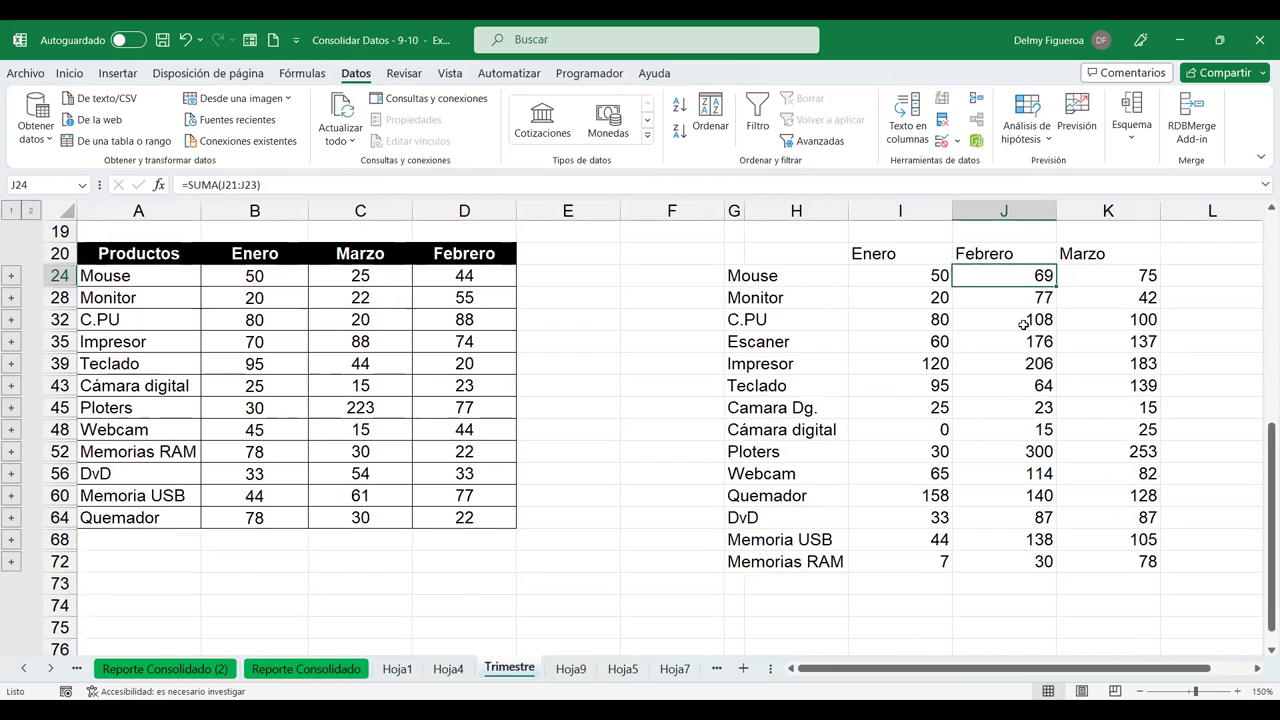
scroll(1023, 320, up, 6)
scroll(1023, 324, down, 4)
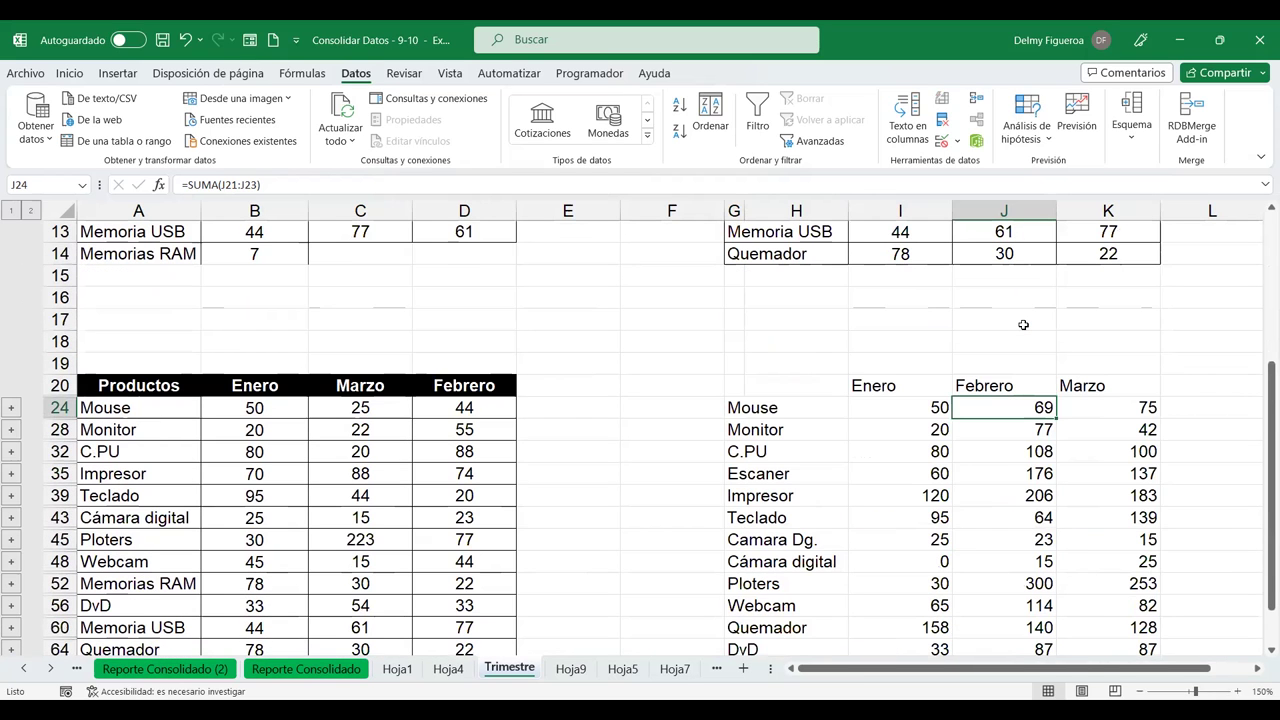
scroll(952, 413, down, 4)
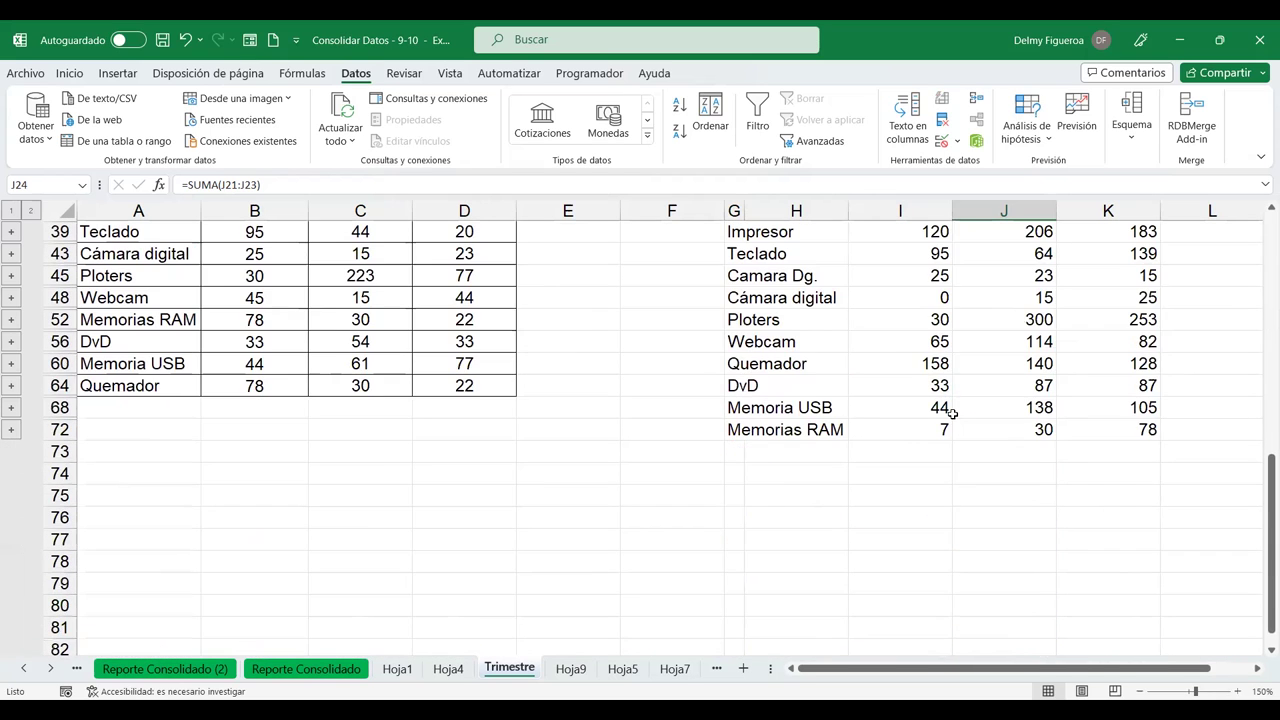
scroll(952, 413, up, 3)
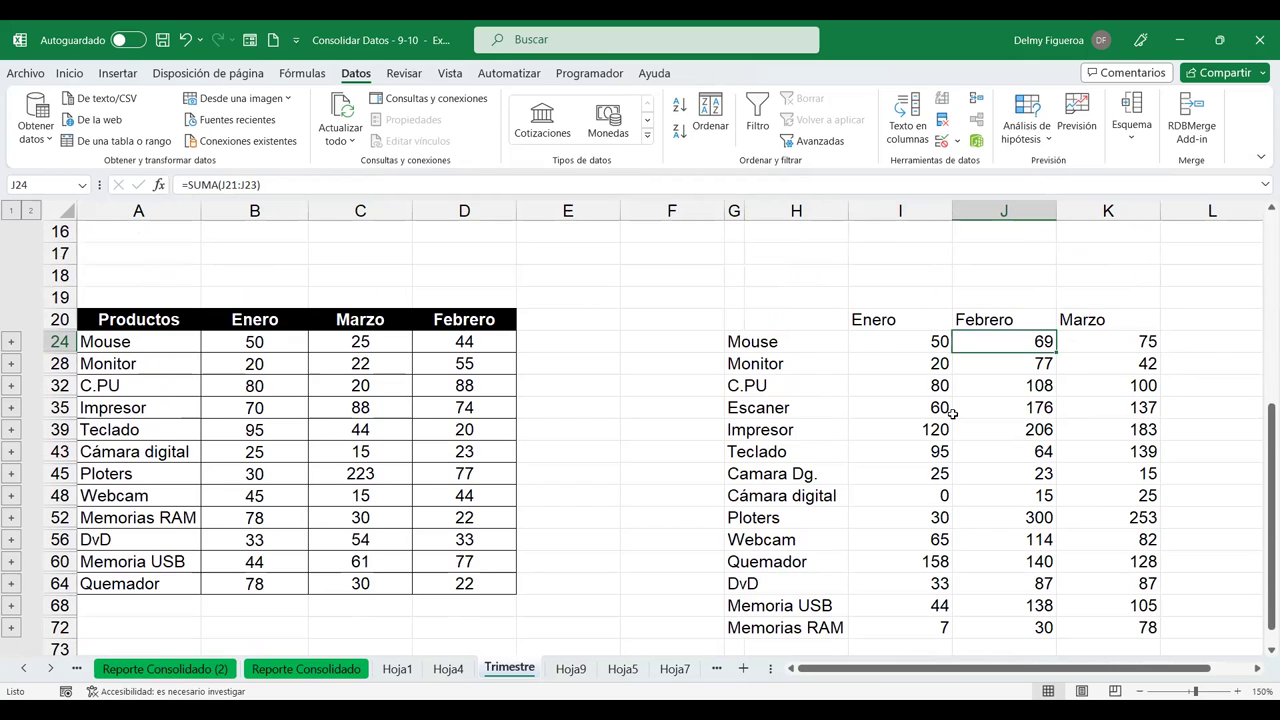
scroll(952, 413, up, 2)
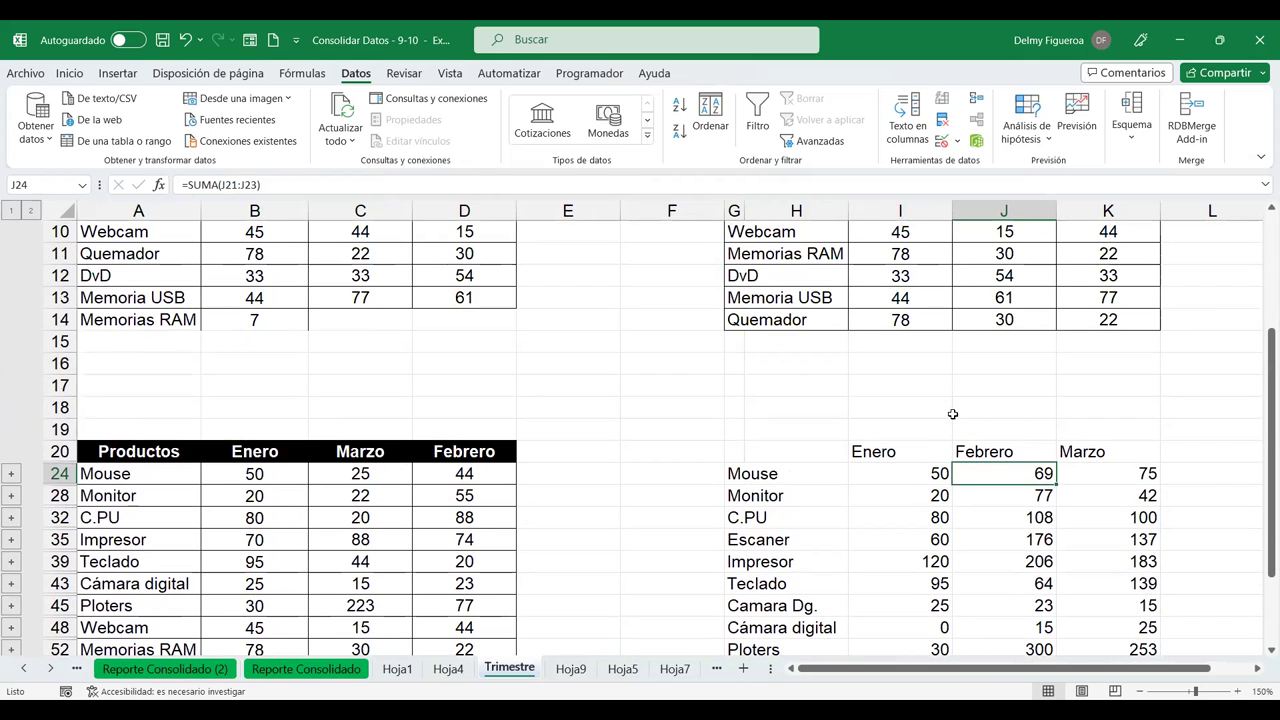
scroll(952, 413, up, 3)
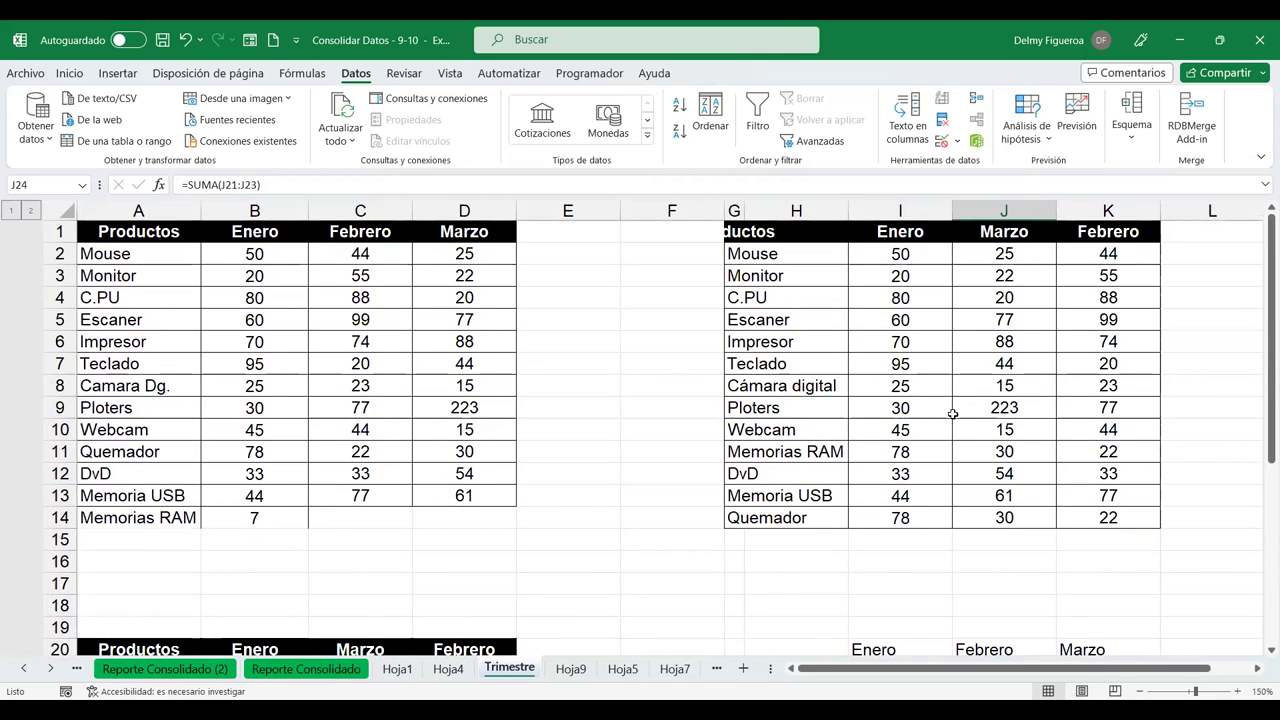
- Compare the order of the month columns in the source tables with the headings of the consolidated table
scroll(952, 413, down, 4)
scroll(1022, 436, down, 1)
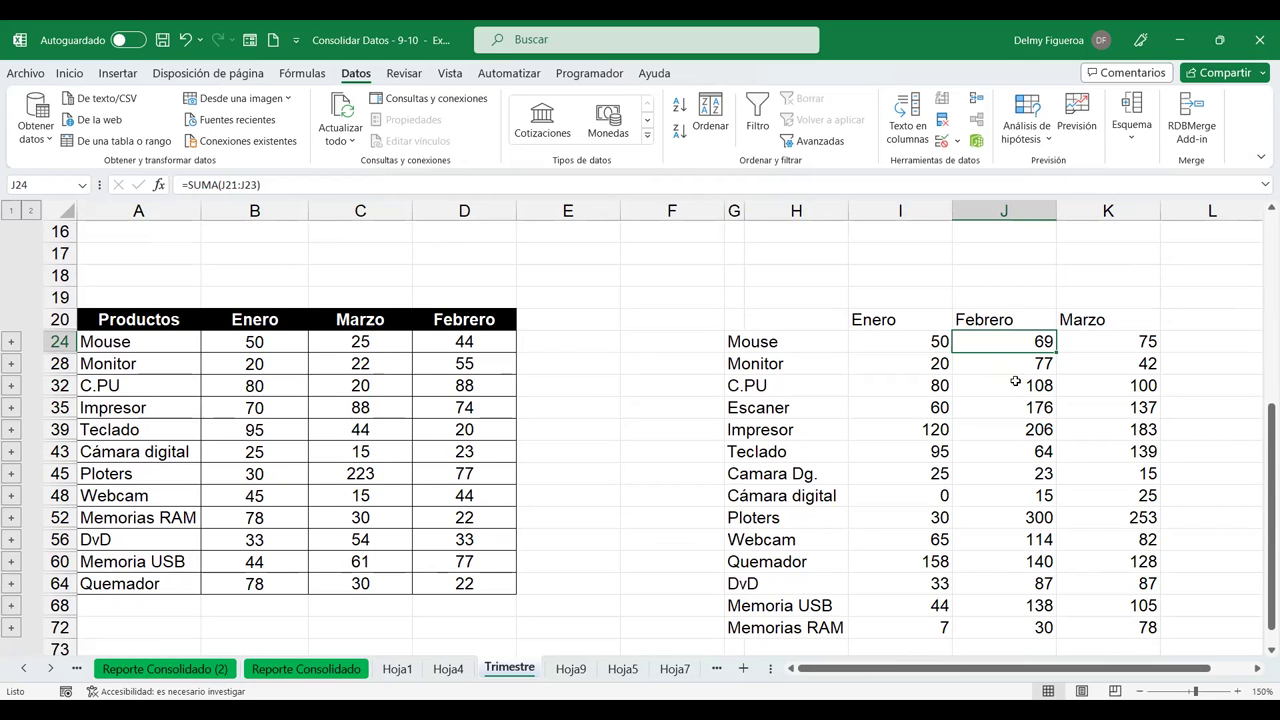
scroll(1015, 382, up, 1)
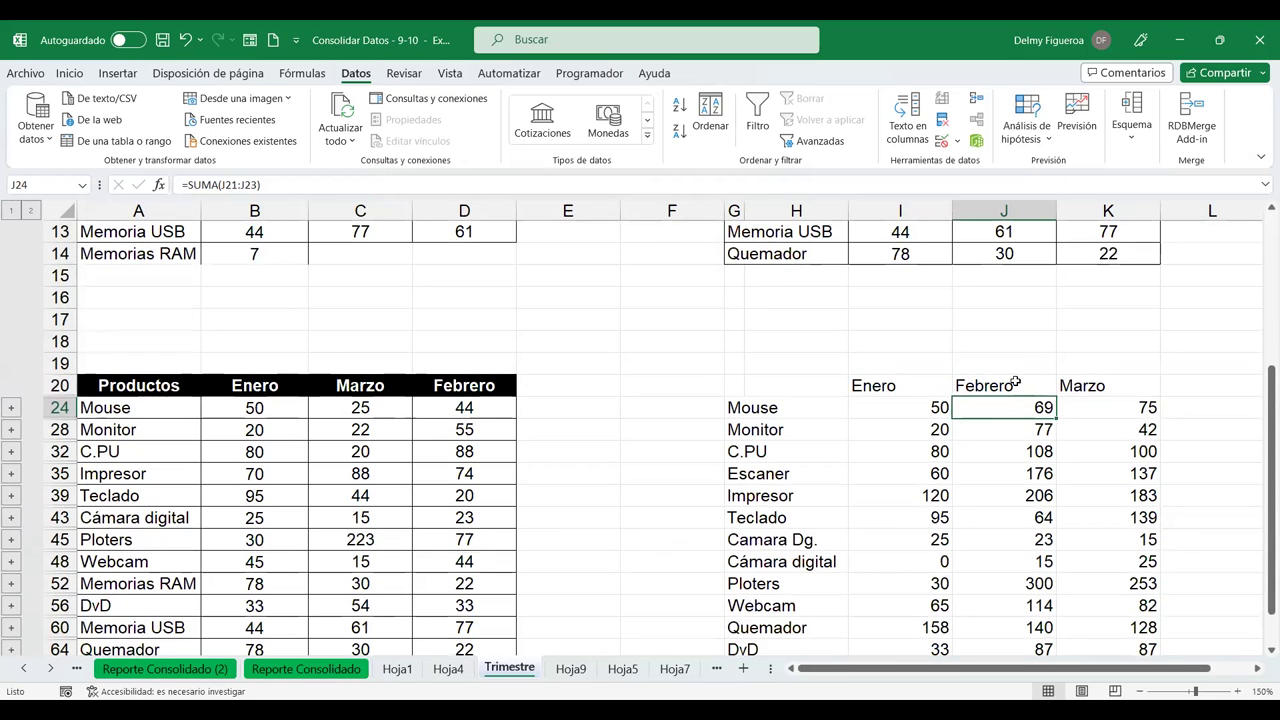
scroll(1015, 382, up, 3)
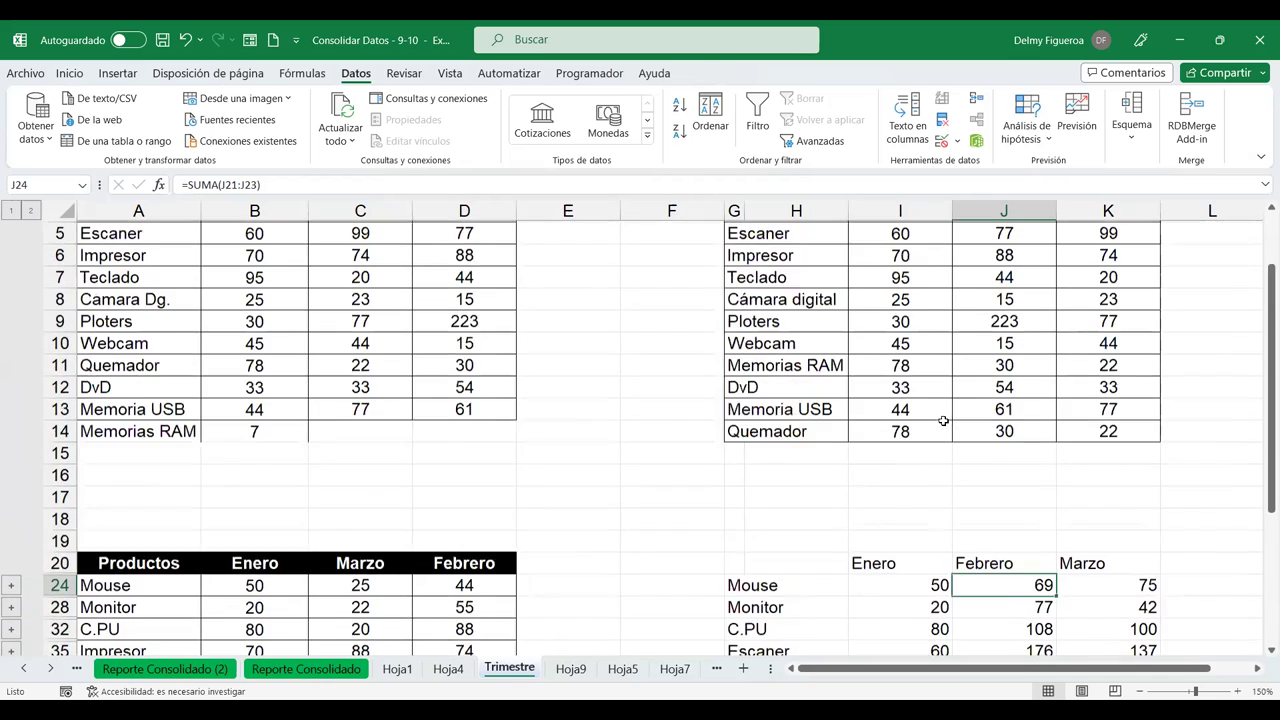
scroll(583, 577, up, 1)
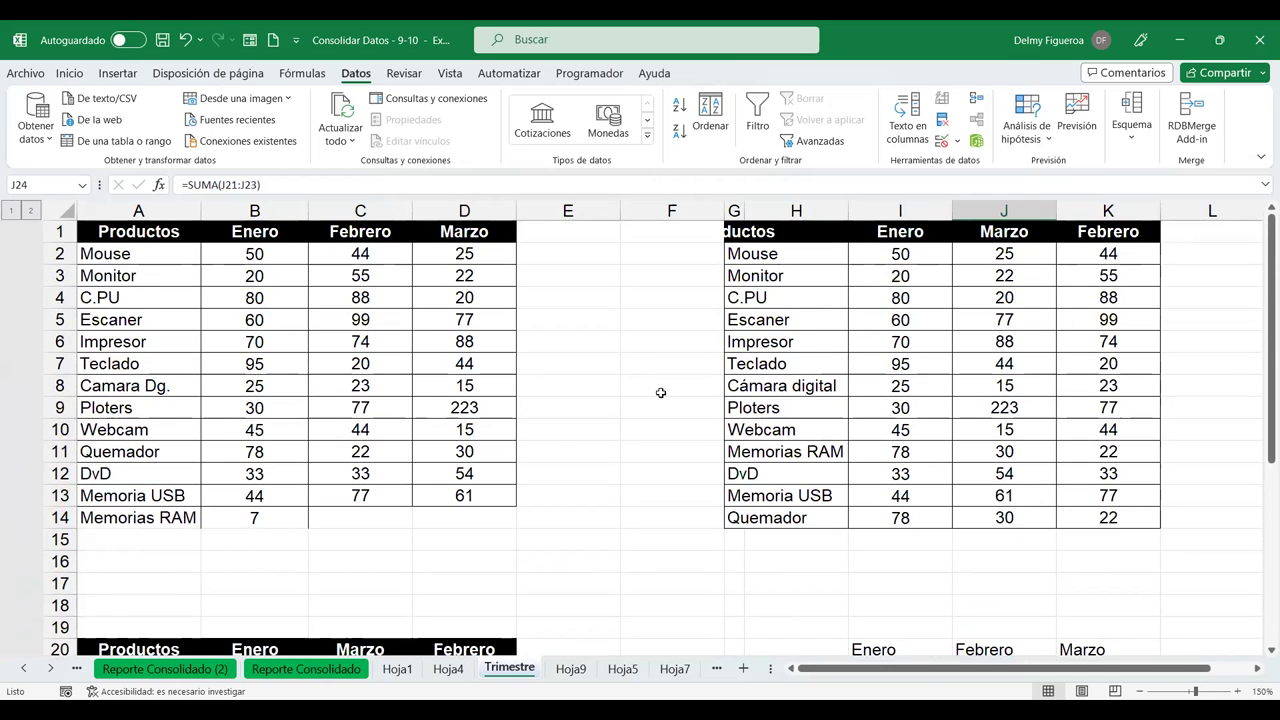
scroll(860, 414, down, 1)
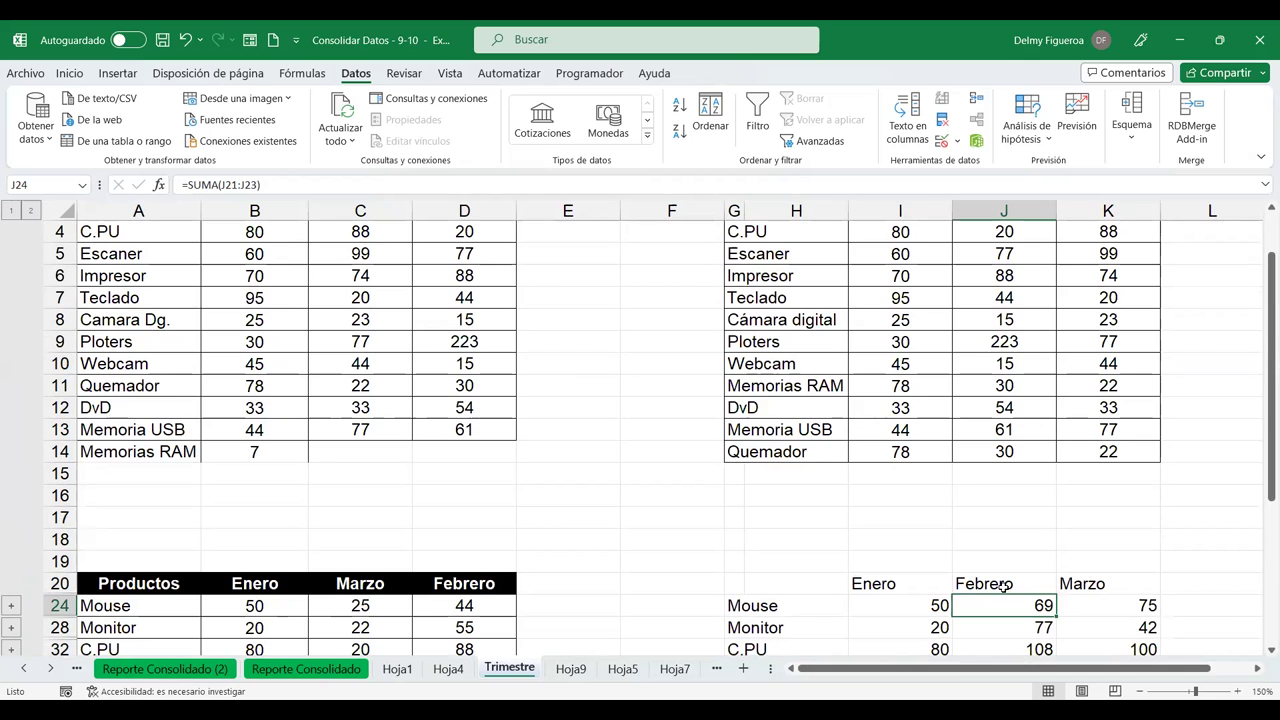
scroll(974, 547, up, 1)
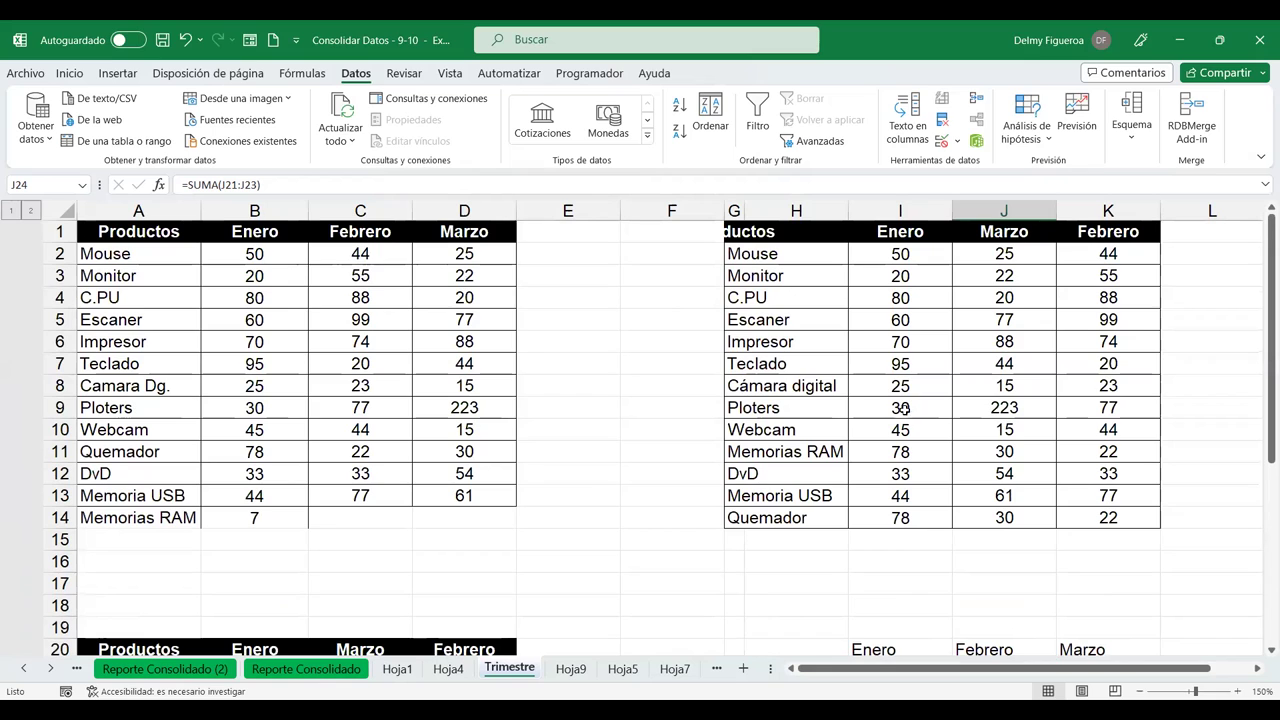
- Expand the Mouse detail rows in the consolidated table to examine each source's monthly values, and collapse them again
scroll(906, 420, down, 4)
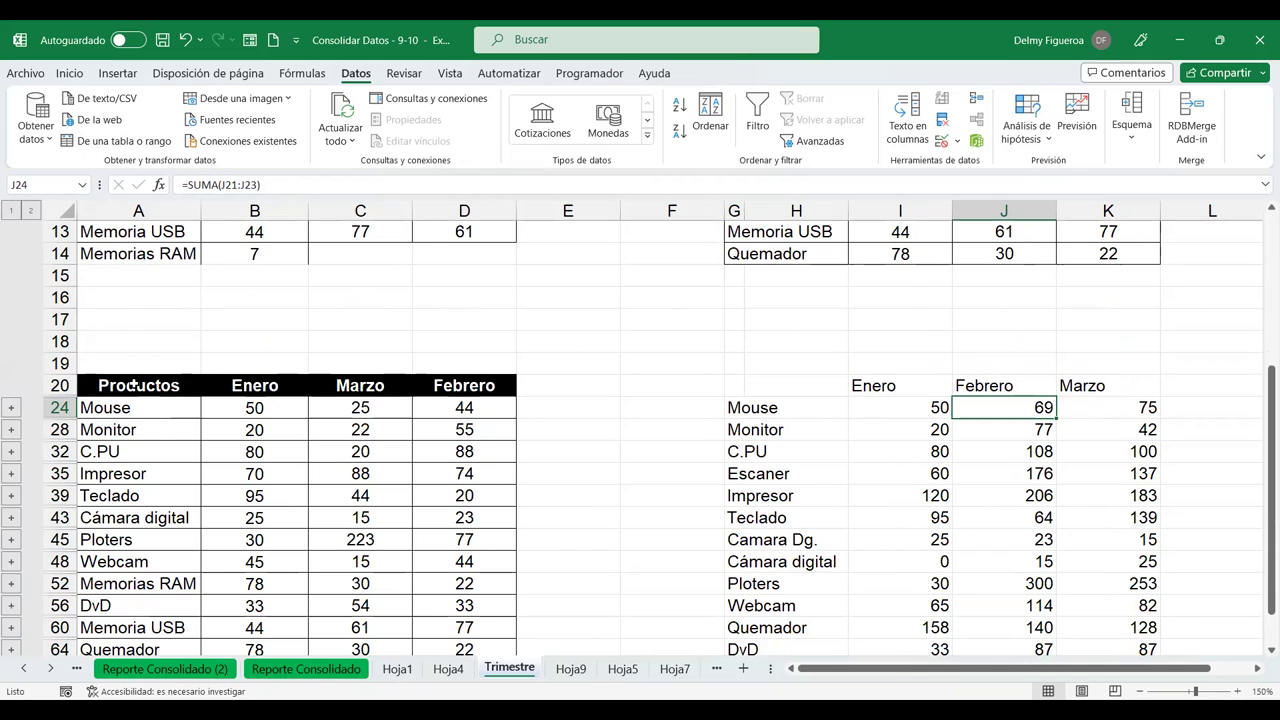
click(12, 410)
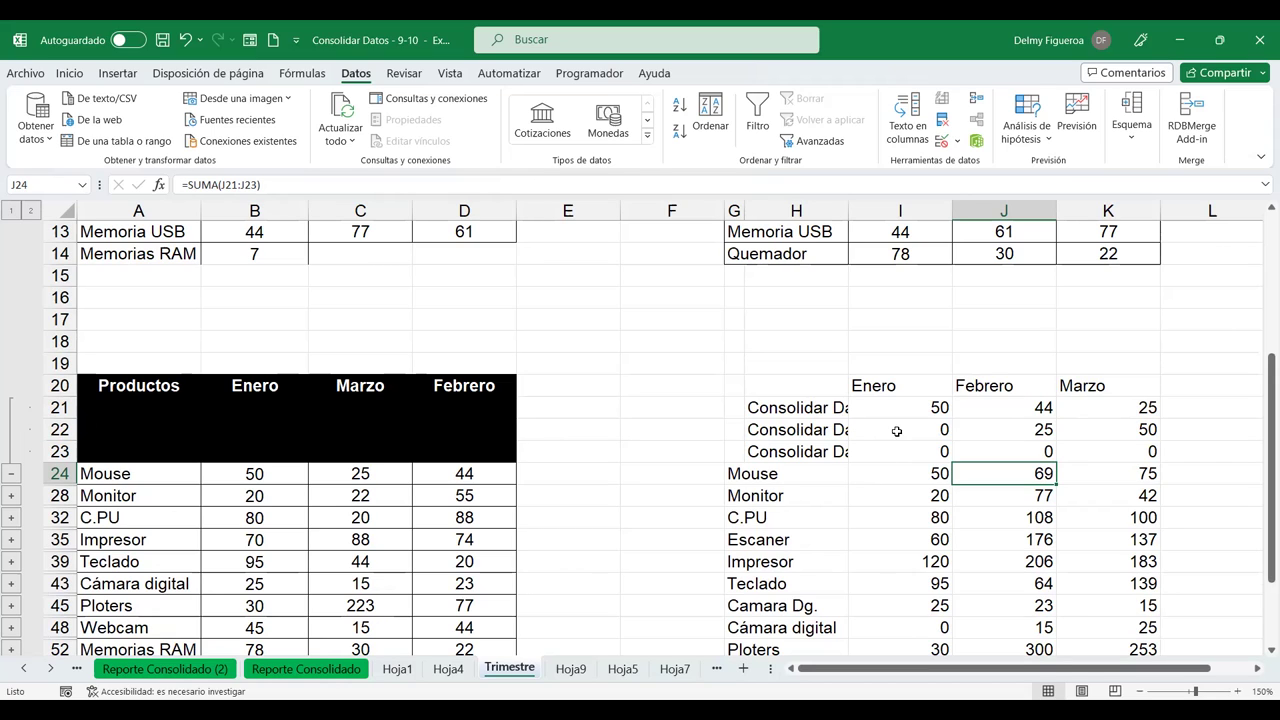
click(9, 479)
scroll(680, 480, up, 2)
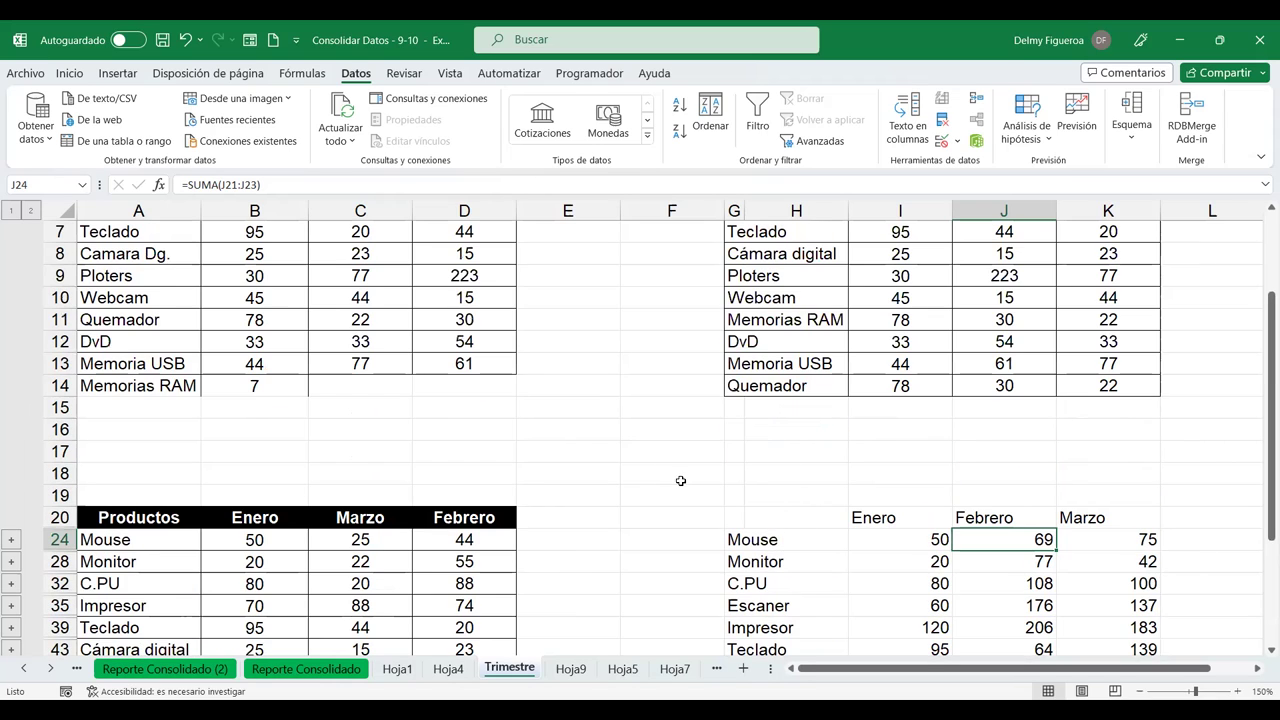
scroll(971, 510, up, 1)
scroll(971, 508, up, 1)
scroll(971, 508, down, 6)
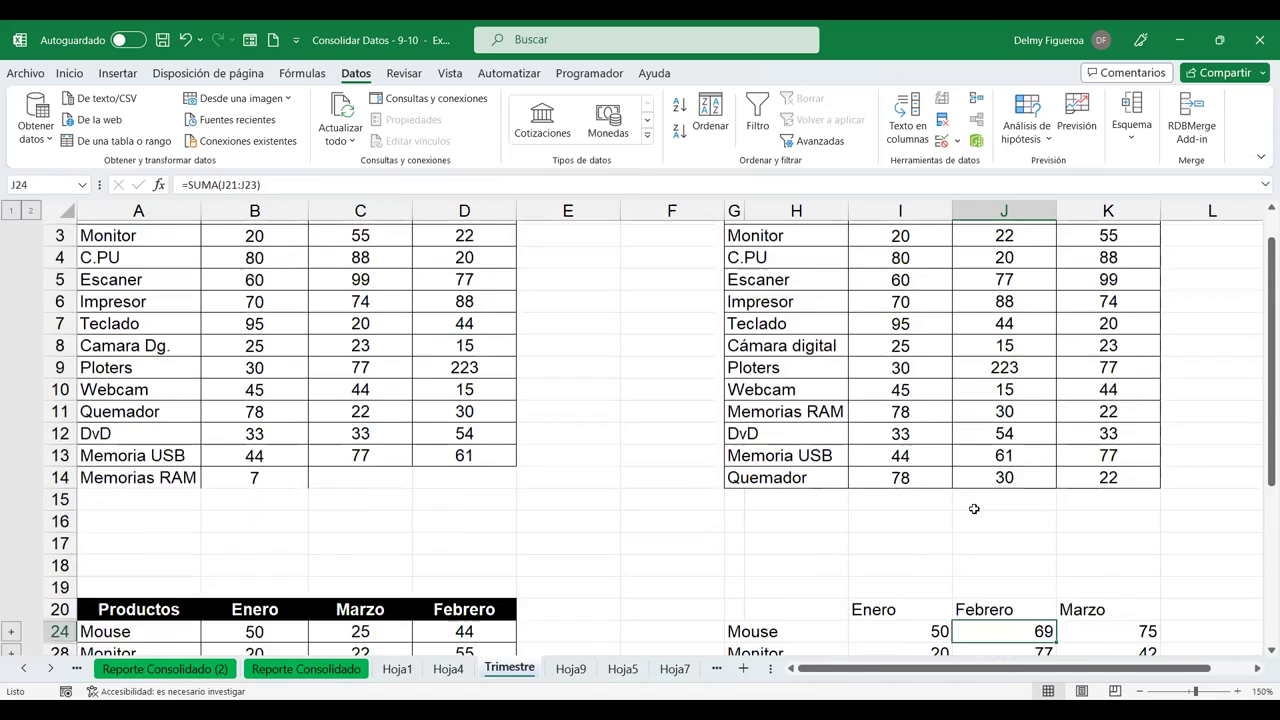
scroll(971, 437, down, 2)
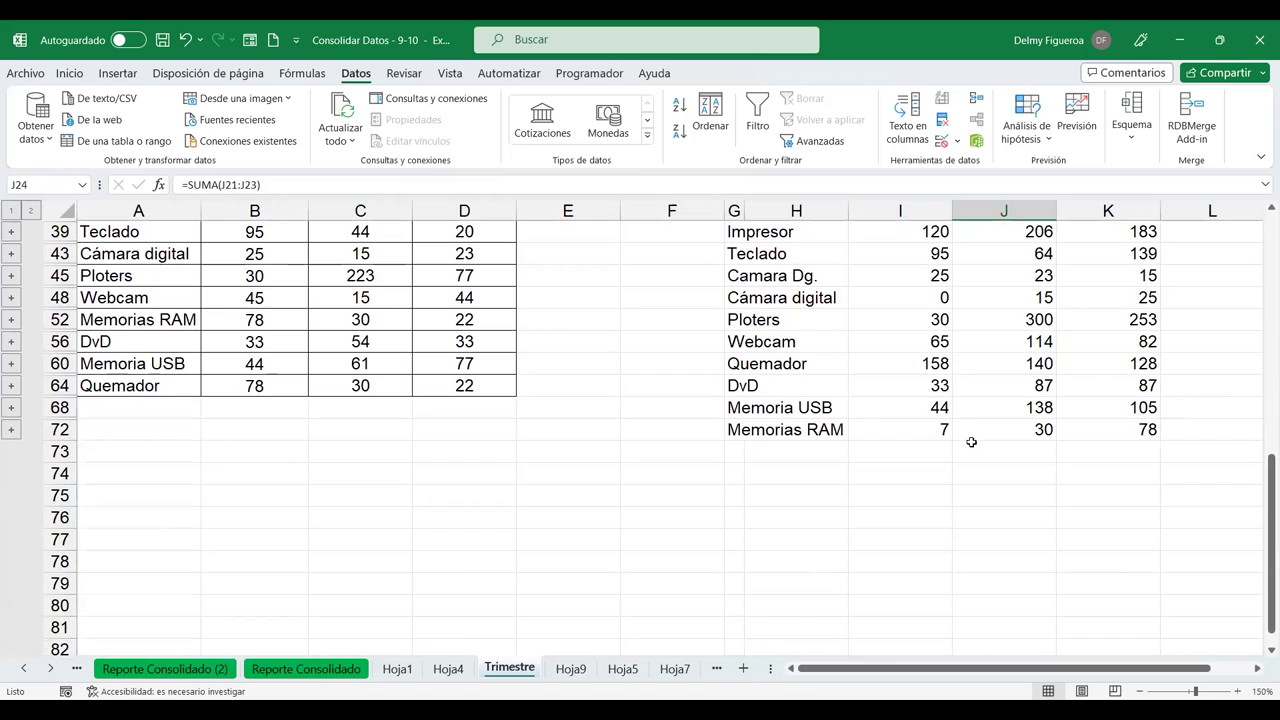
- Review the function, references and label options set for the Consolidate command, and close its dialog without consolidating
scroll(971, 441, up, 7)
scroll(971, 441, down, 3)
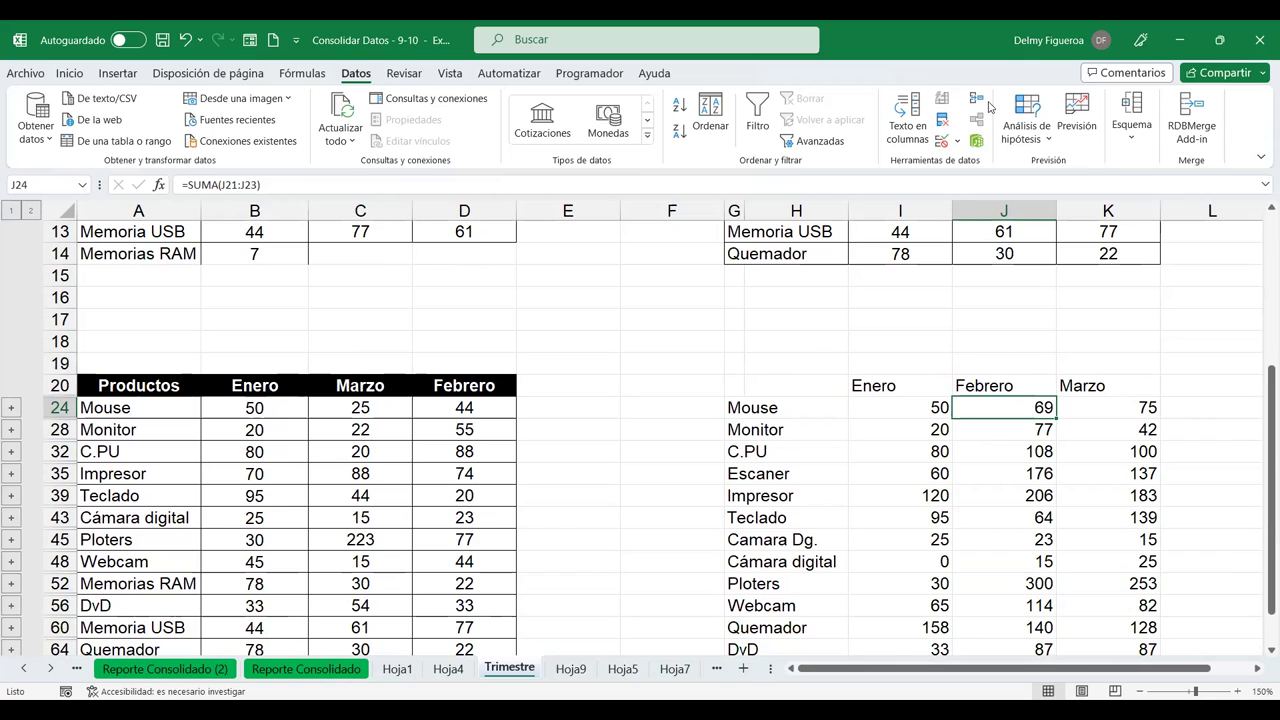
click(978, 100)
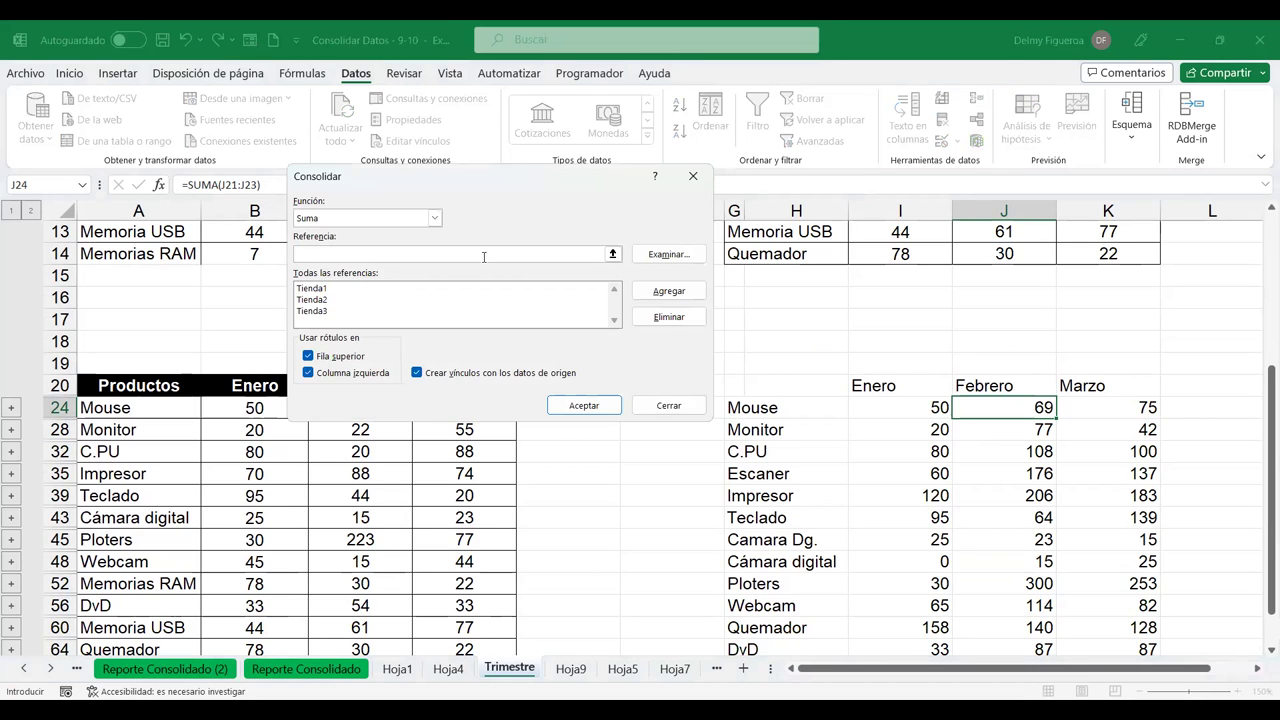
click(668, 405)
scroll(672, 406, down, 6)
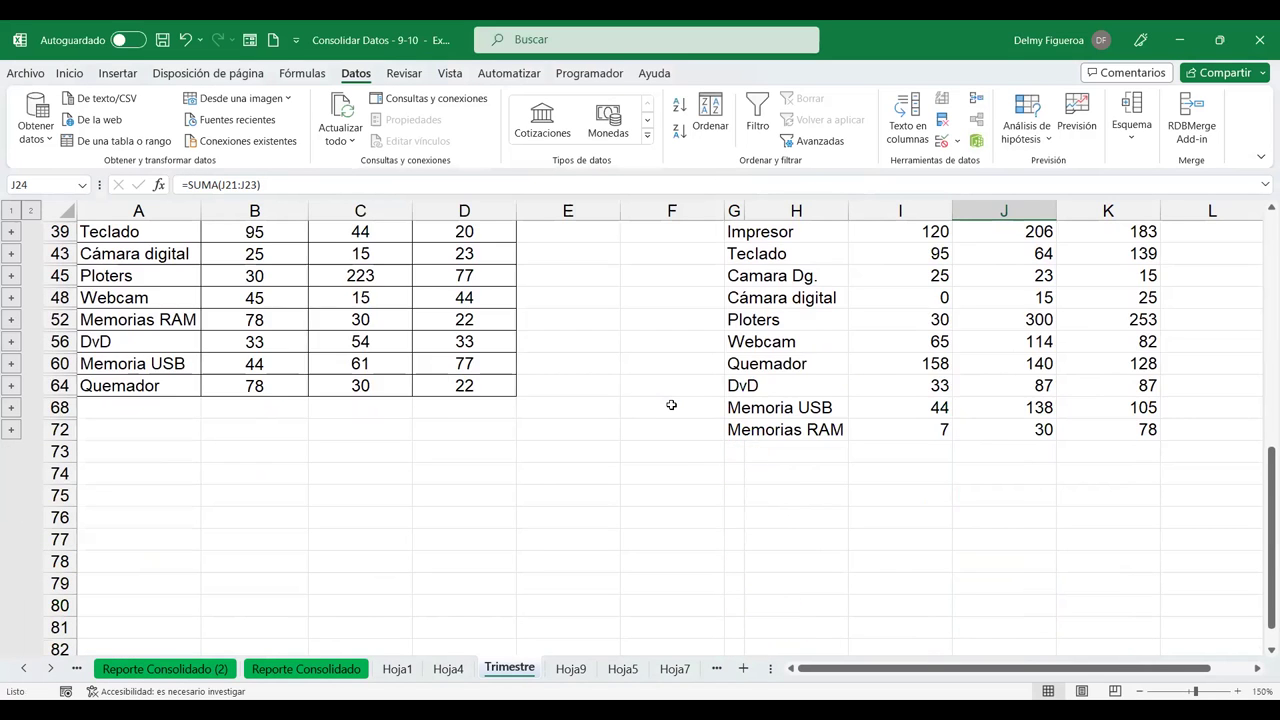
- Compare the consolidated table on the Trimestre sheet with the Suma and Promedio results on Hoja9
scroll(597, 544, up, 3)
click(571, 668)
click(798, 277)
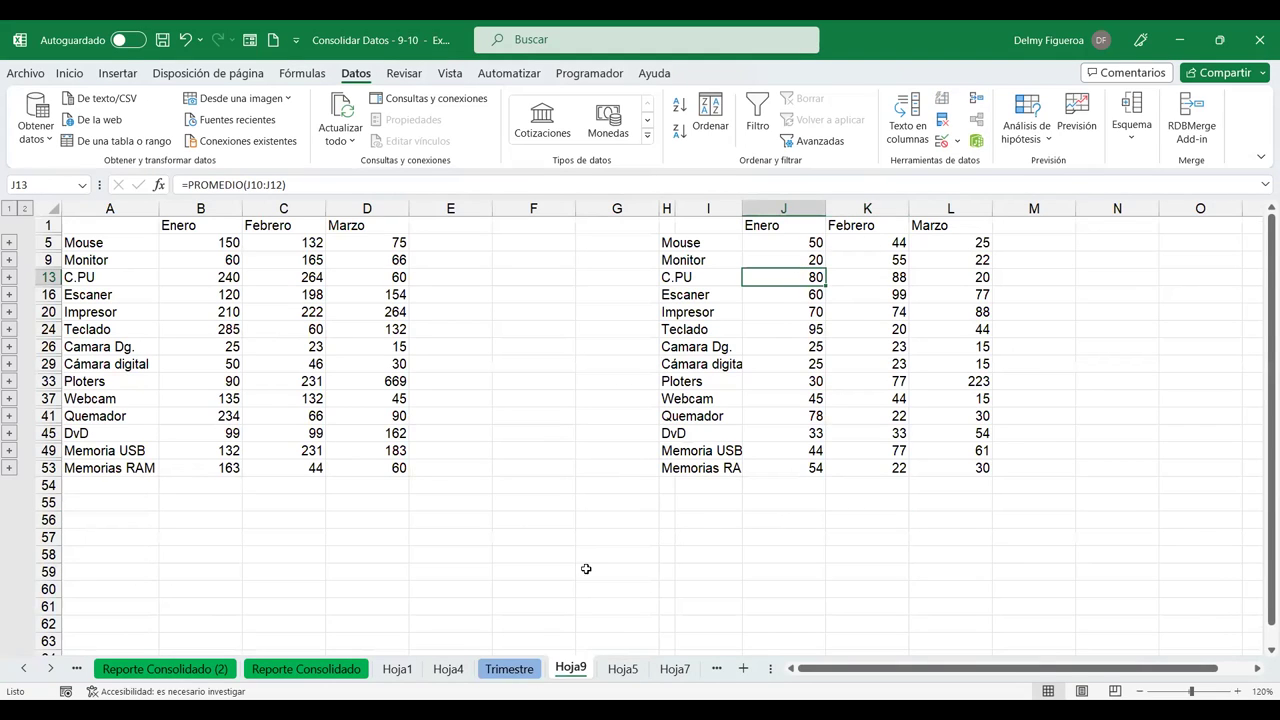
click(530, 669)
scroll(949, 499, down, 1)
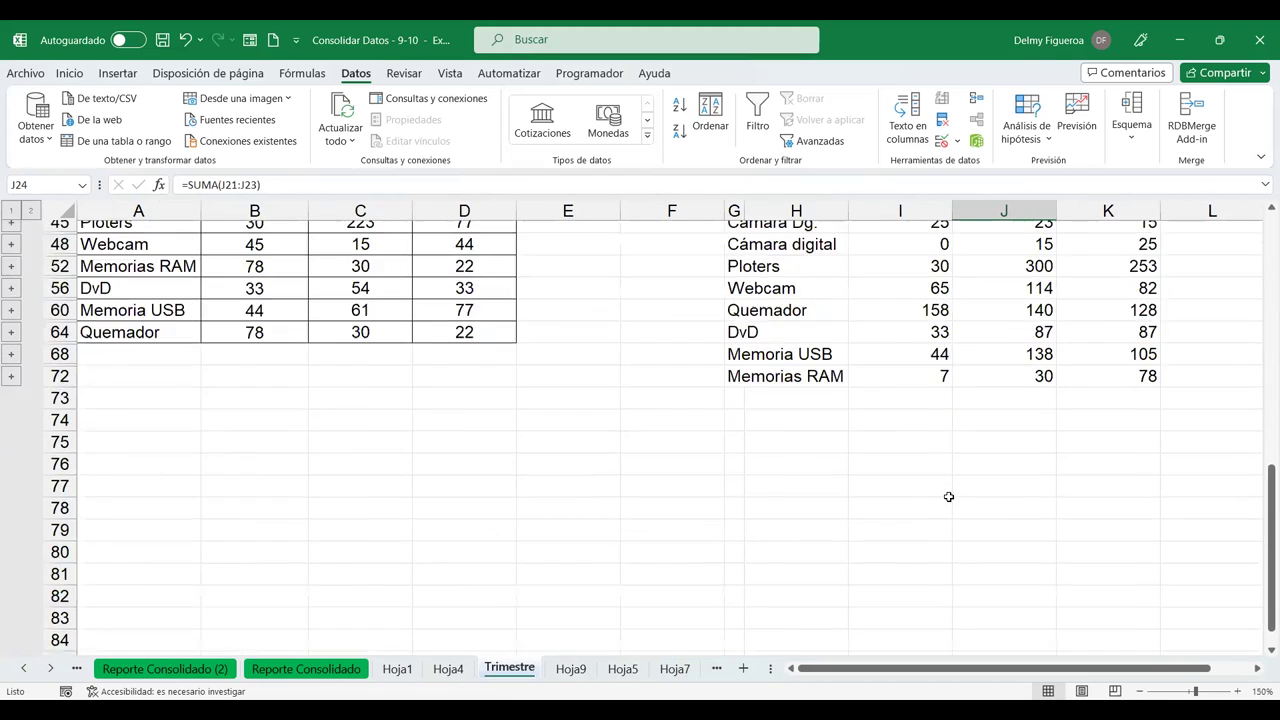
- Compare the product rows and month columns of the Trimestre source tables with the consolidated table below them
scroll(949, 499, up, 6)
scroll(949, 499, down, 1)
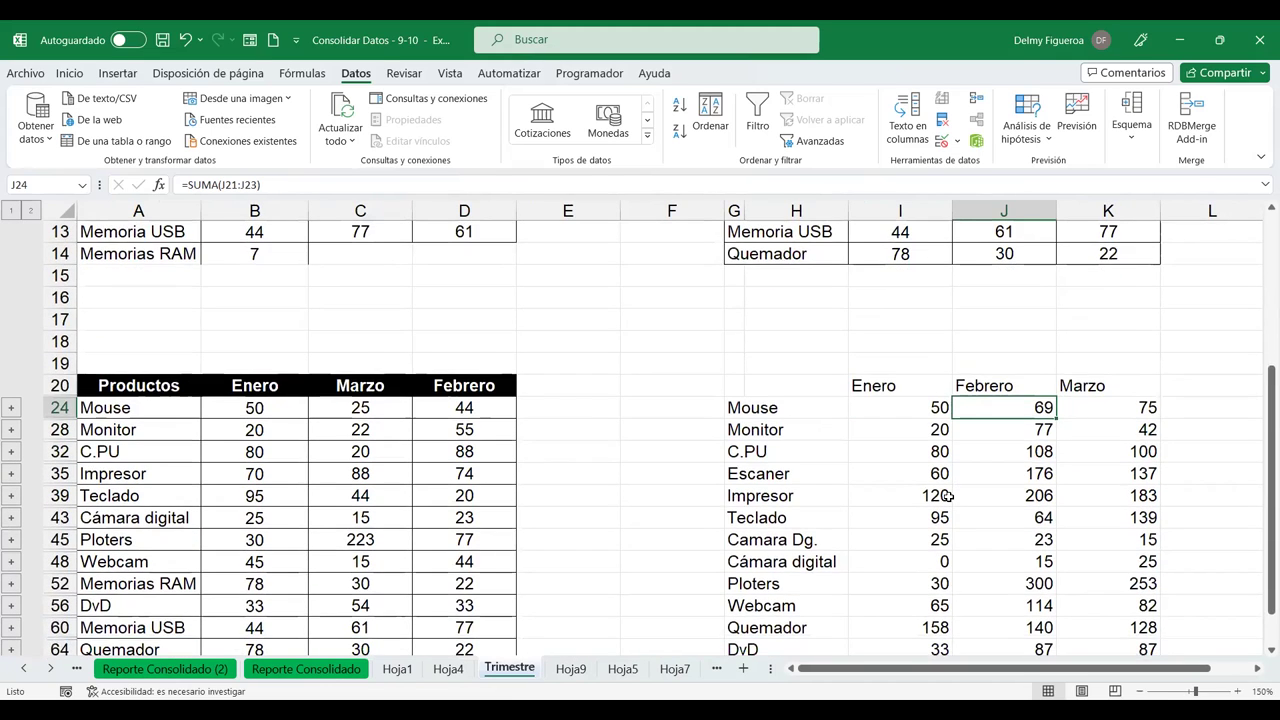
scroll(949, 499, down, 2)
scroll(949, 496, down, 1)
scroll(949, 496, up, 6)
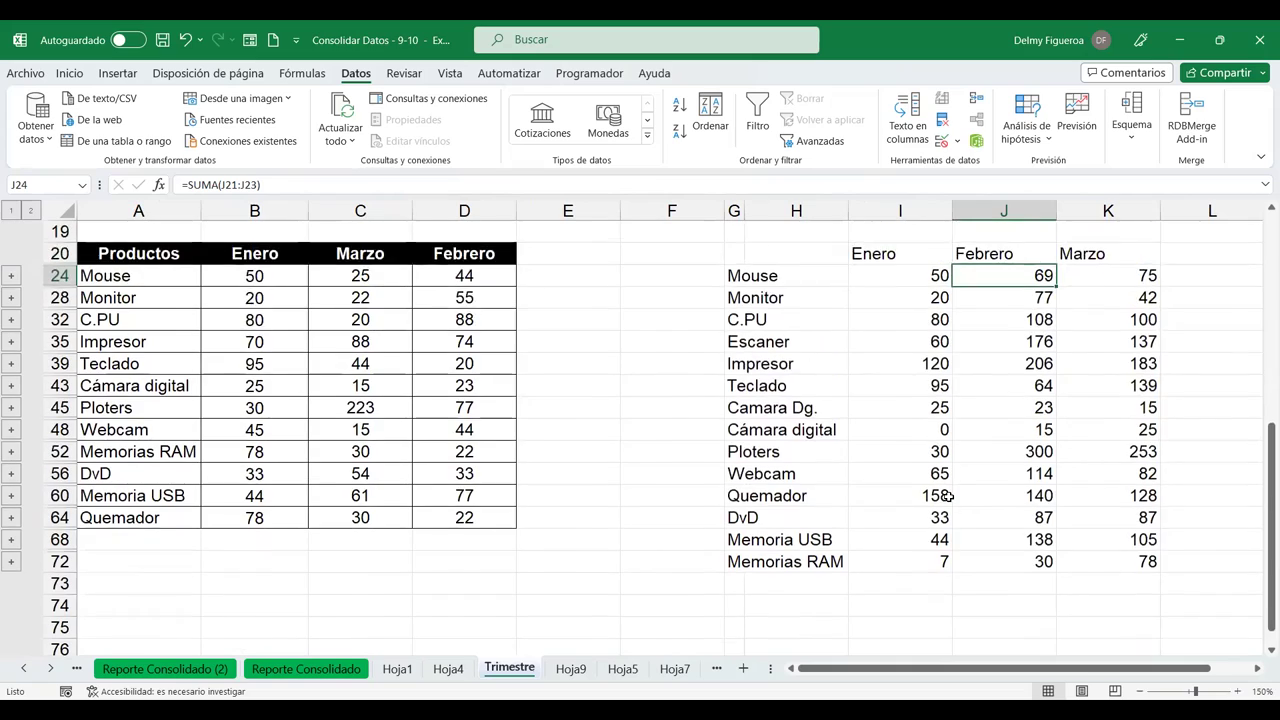
scroll(949, 496, up, 1)
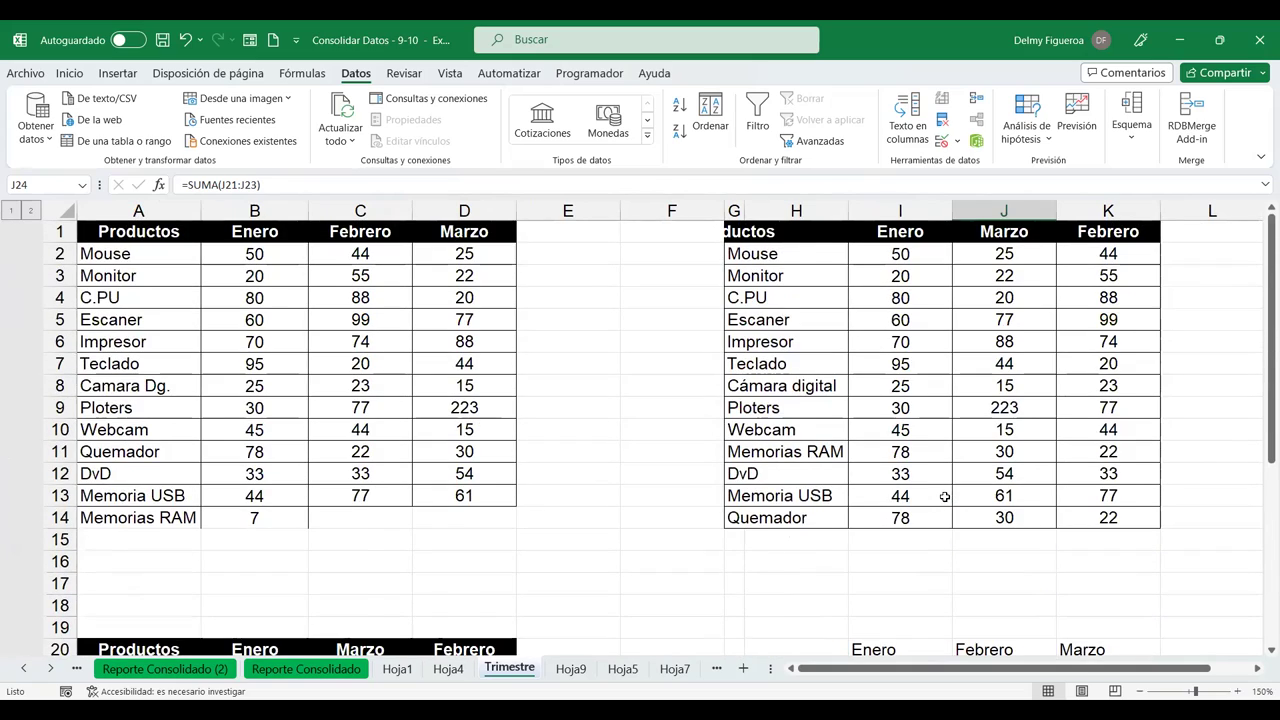
scroll(944, 496, down, 7)
scroll(944, 496, up, 3)
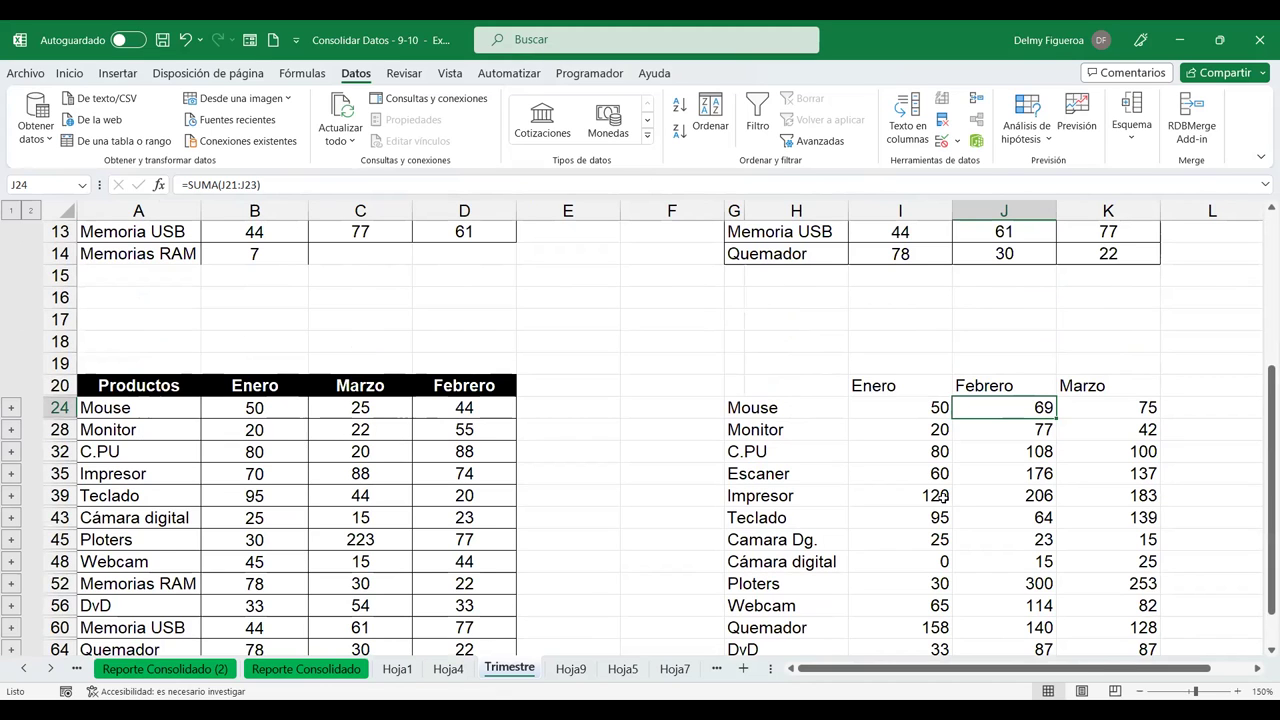
scroll(720, 412, up, 3)
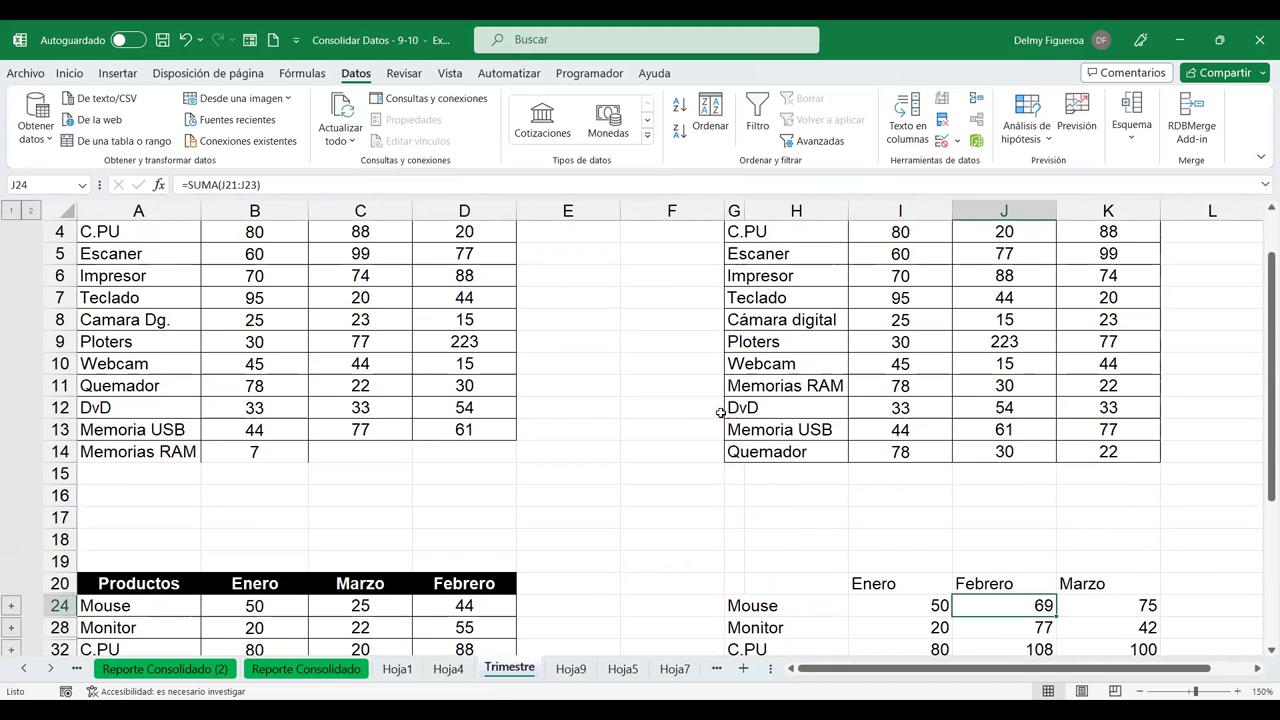
scroll(720, 412, up, 1)
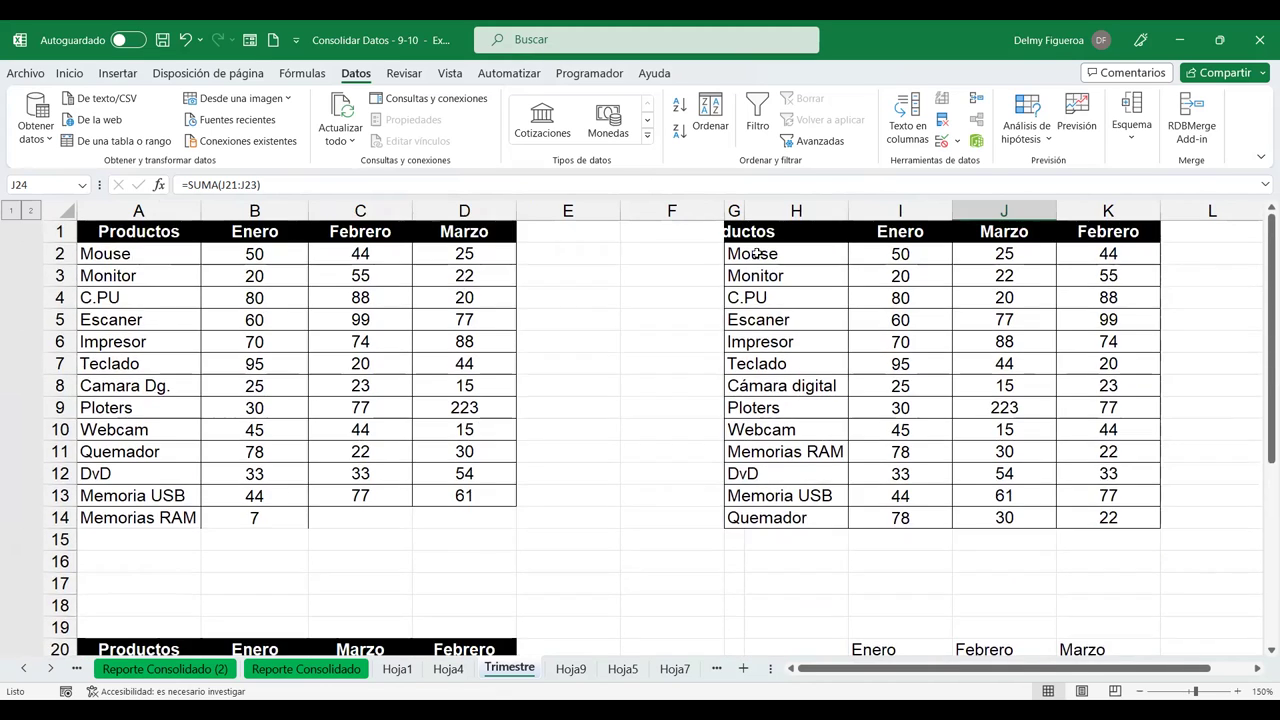
- Check the Enero and Febrero headings and Mouse values of the Trimestre consolidation against the month columns on Hoja9
click(658, 250)
scroll(1000, 464, down, 3)
drag(880, 452, 1050, 478)
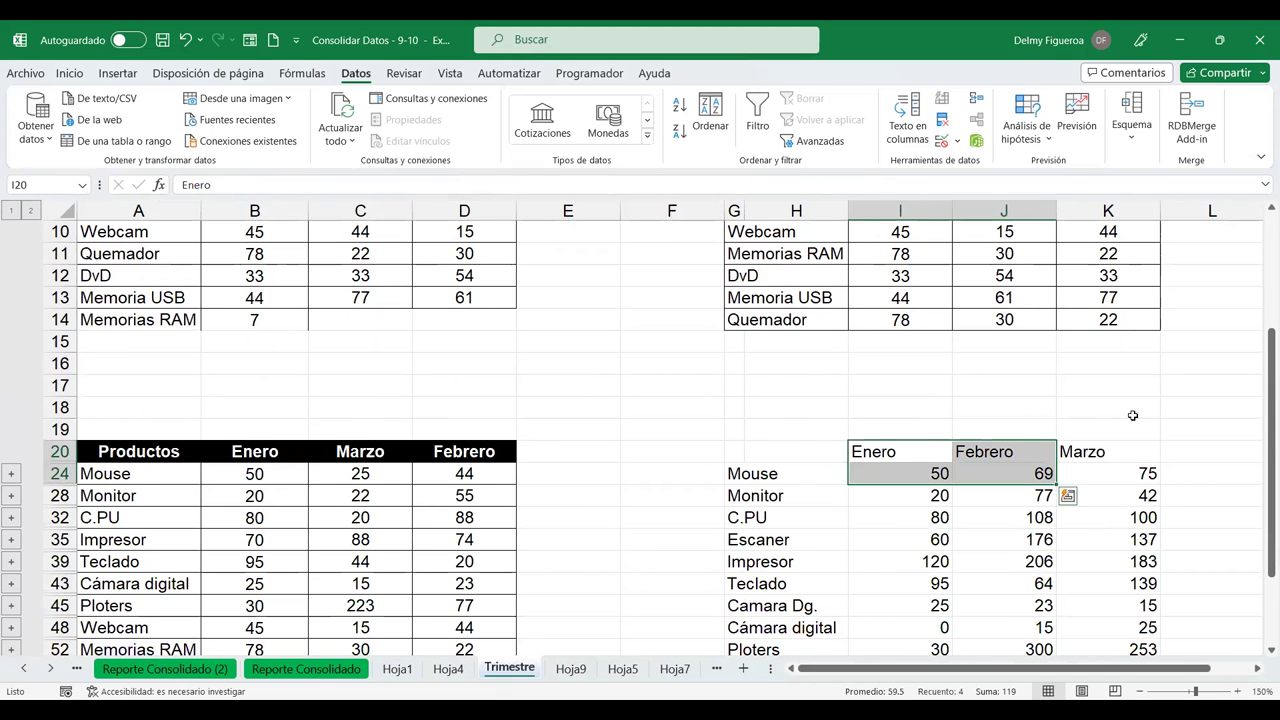
scroll(1133, 415, down, 5)
click(571, 668)
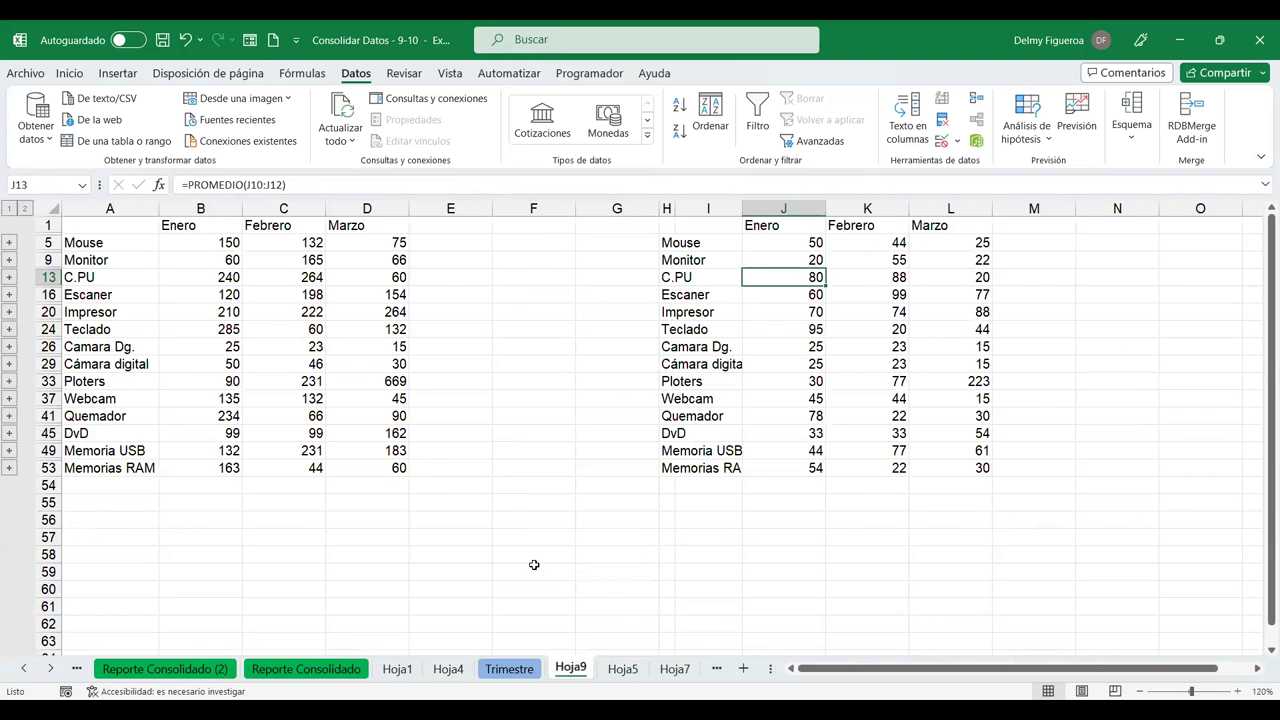
click(526, 674)
scroll(494, 523, up, 12)
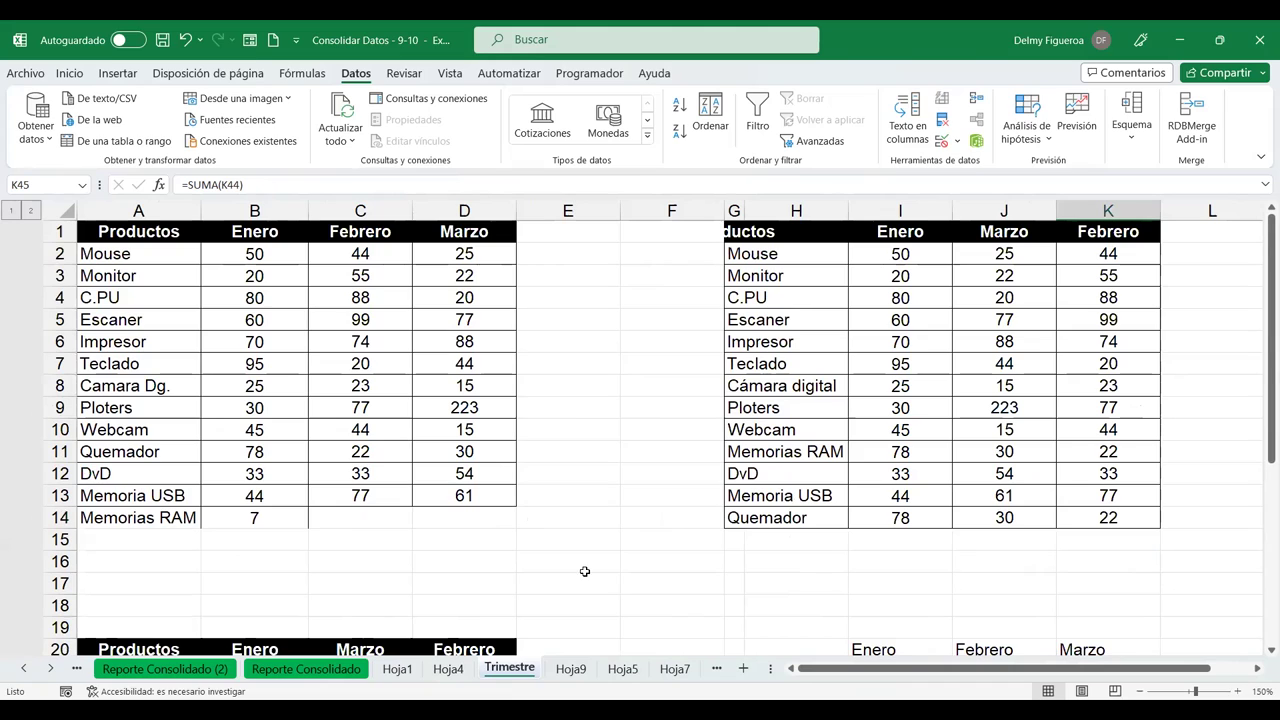
- Examine the month headings and product rows of the consolidated table below the Trimestre source tables
click(649, 478)
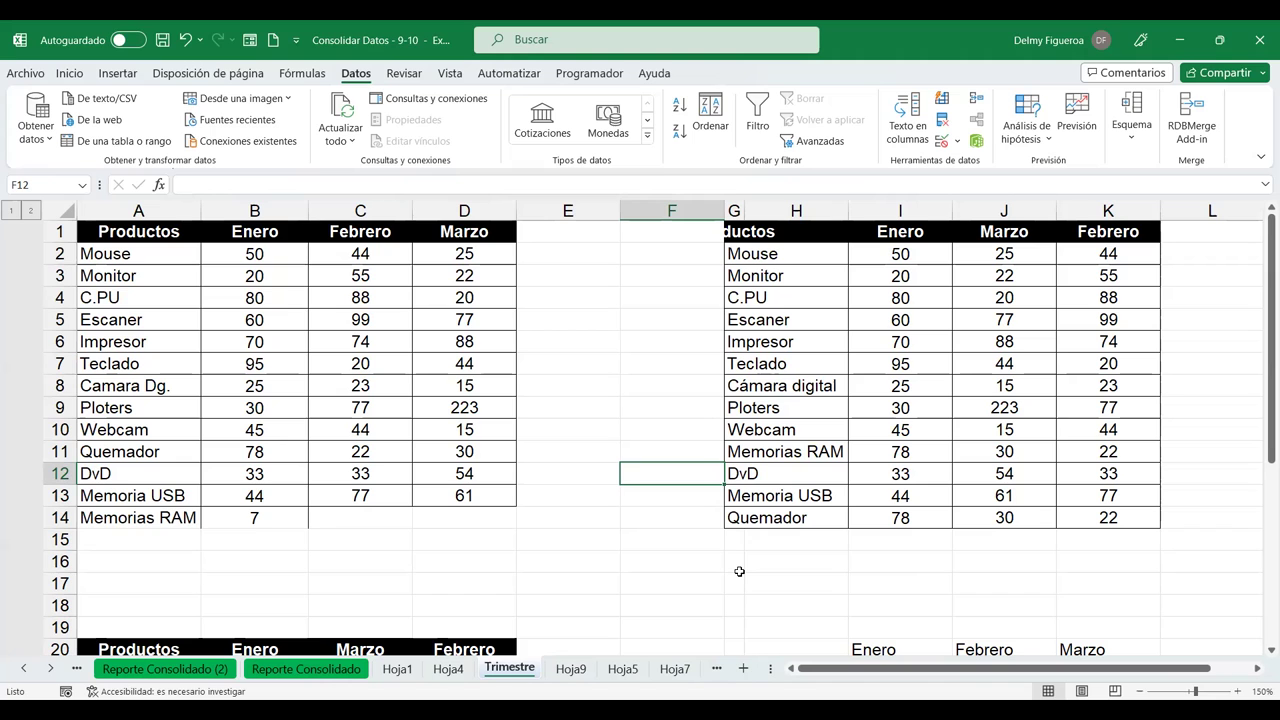
scroll(1038, 484, down, 3)
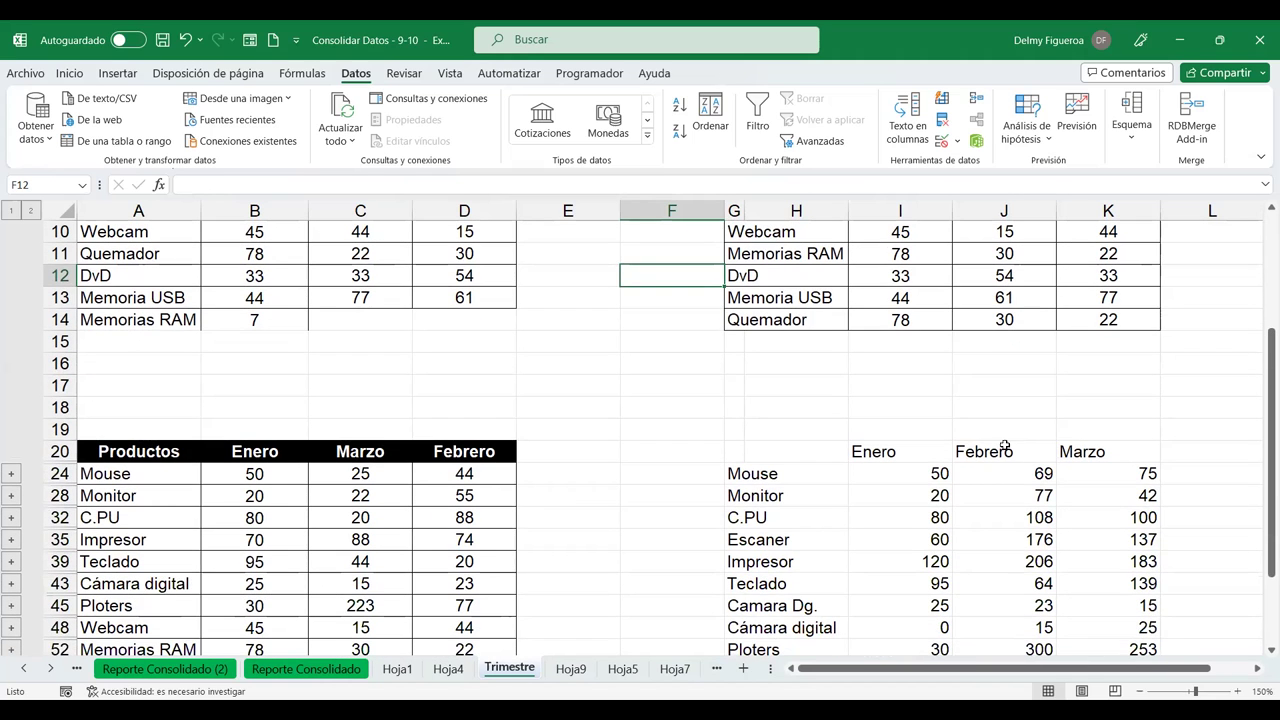
click(1000, 432)
scroll(1000, 441, down, 2)
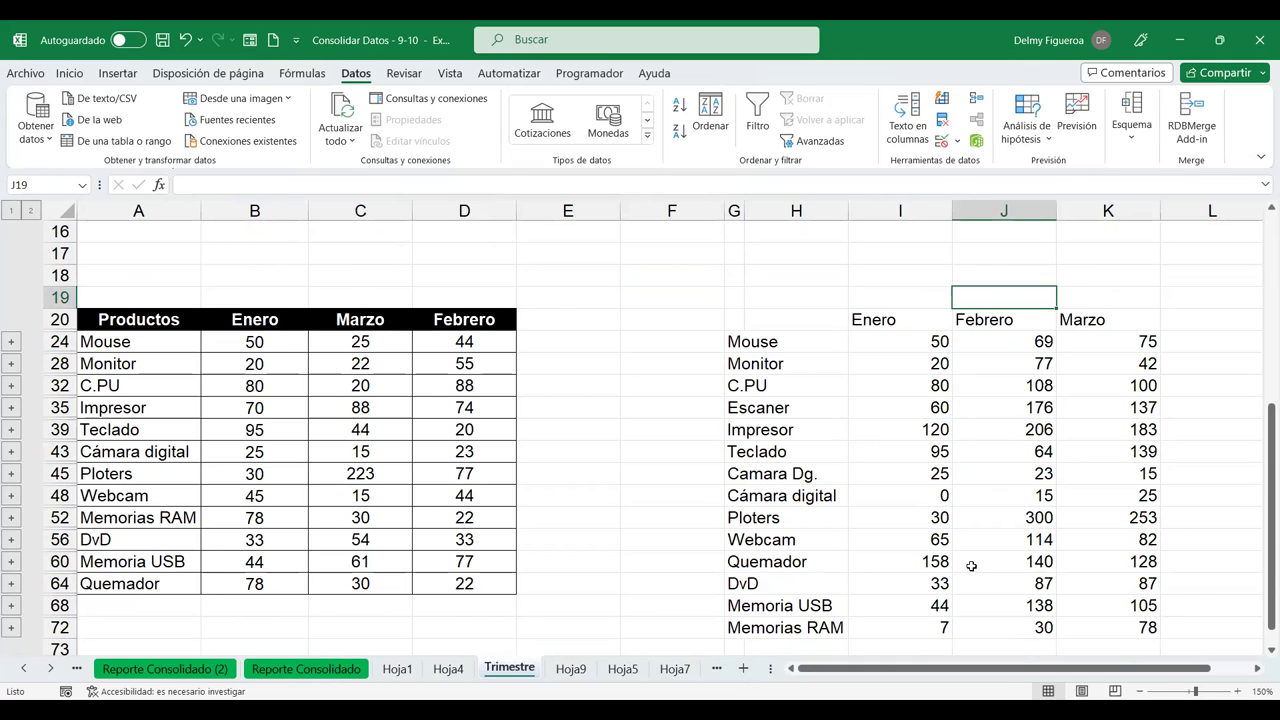
- Examine the summary functions offered by Consolidate for the Tienda1, Tienda2 and Tienda3 references, and close the dialog
click(908, 338)
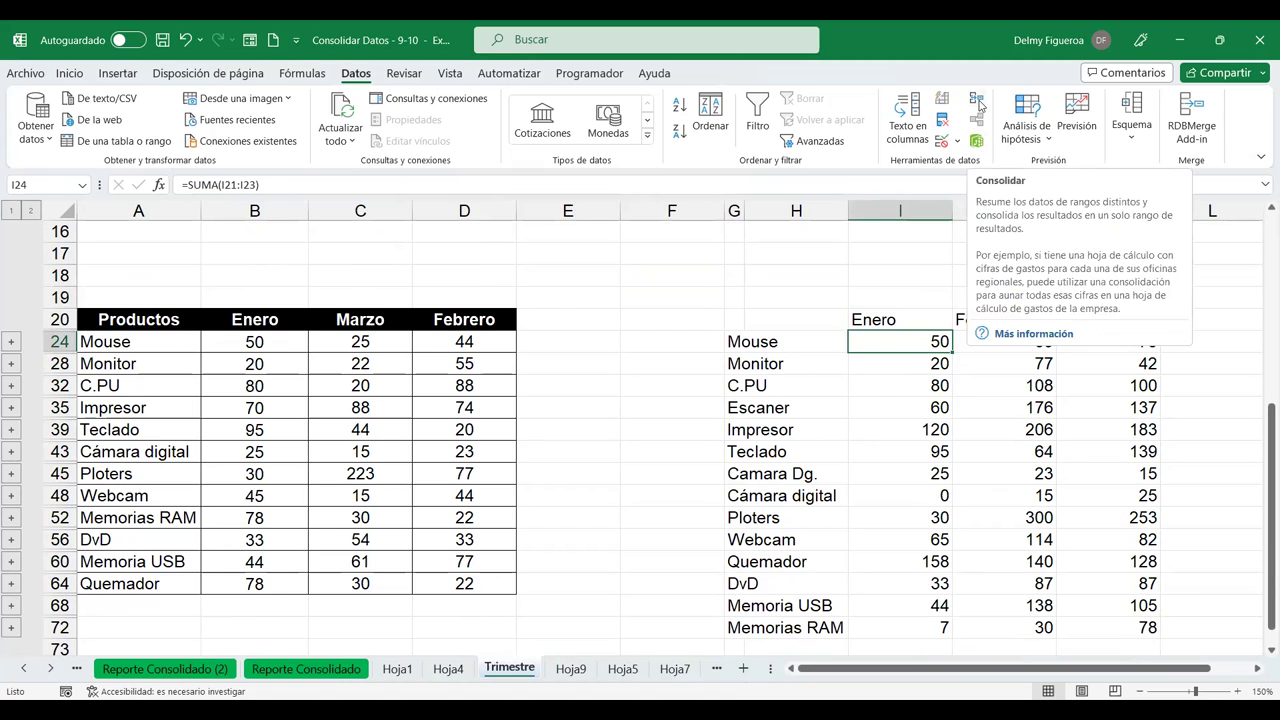
click(977, 103)
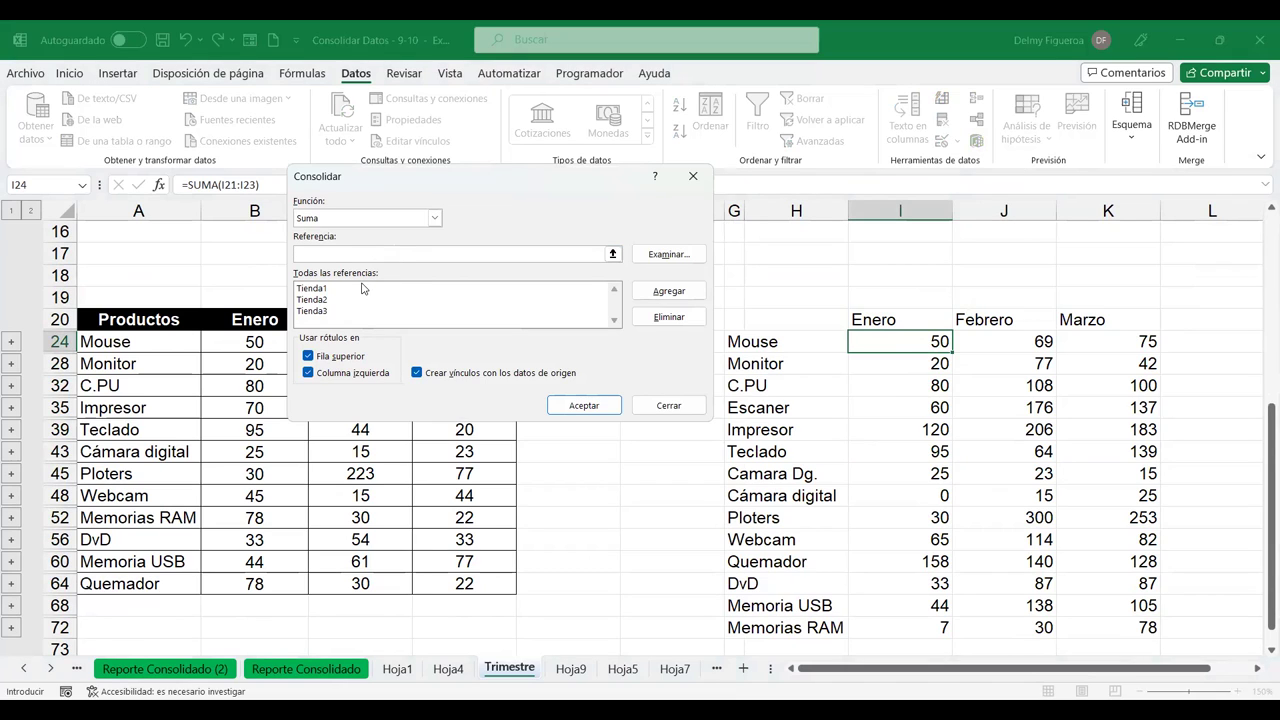
click(435, 220)
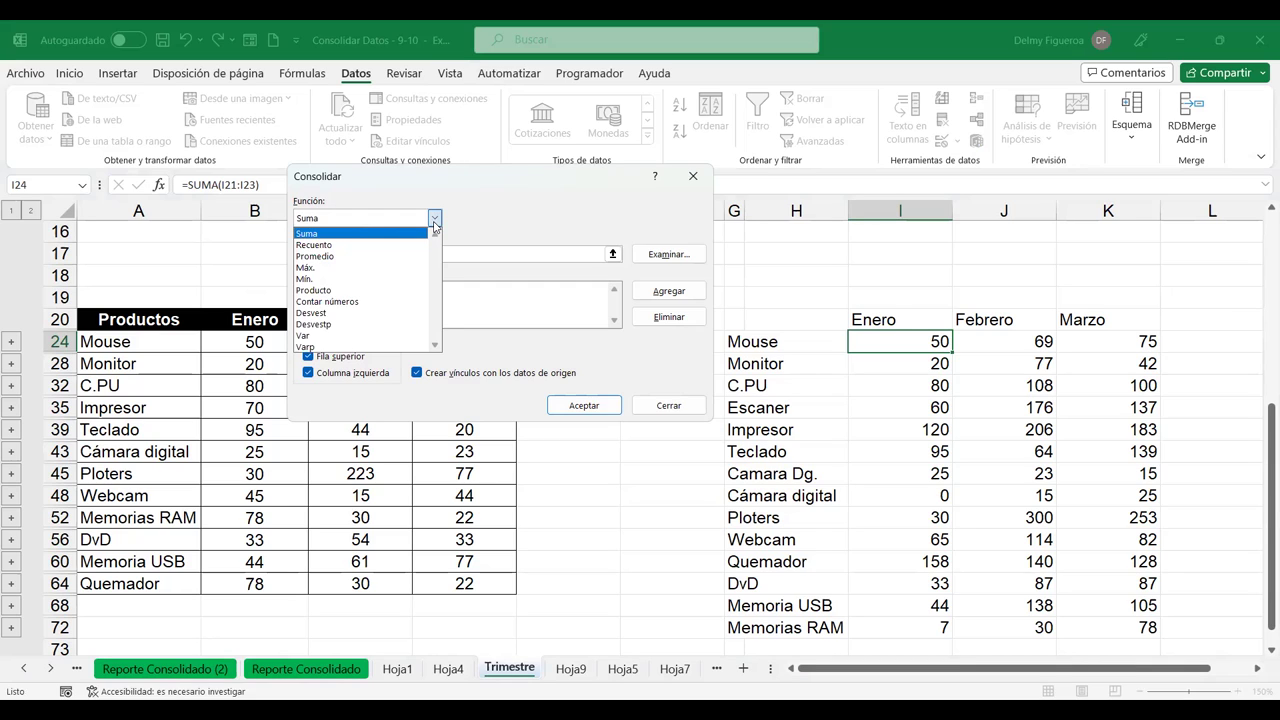
click(435, 220)
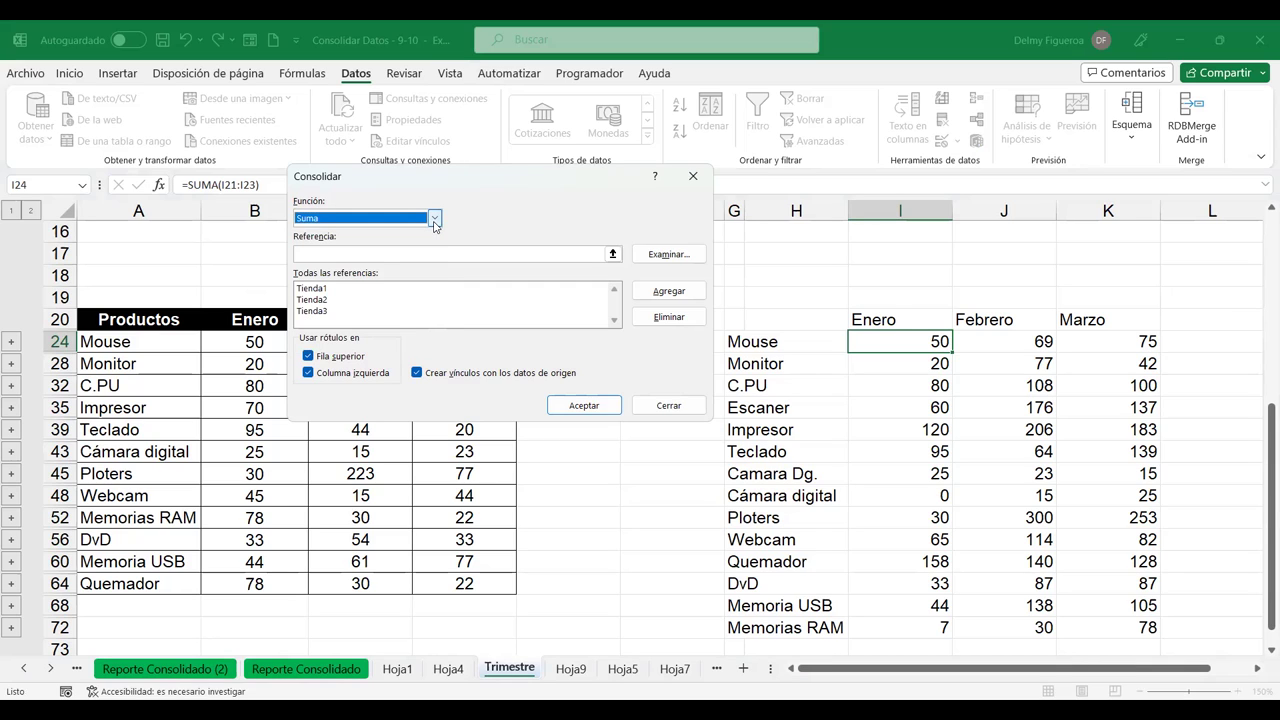
click(435, 220)
click(668, 405)
click(676, 407)
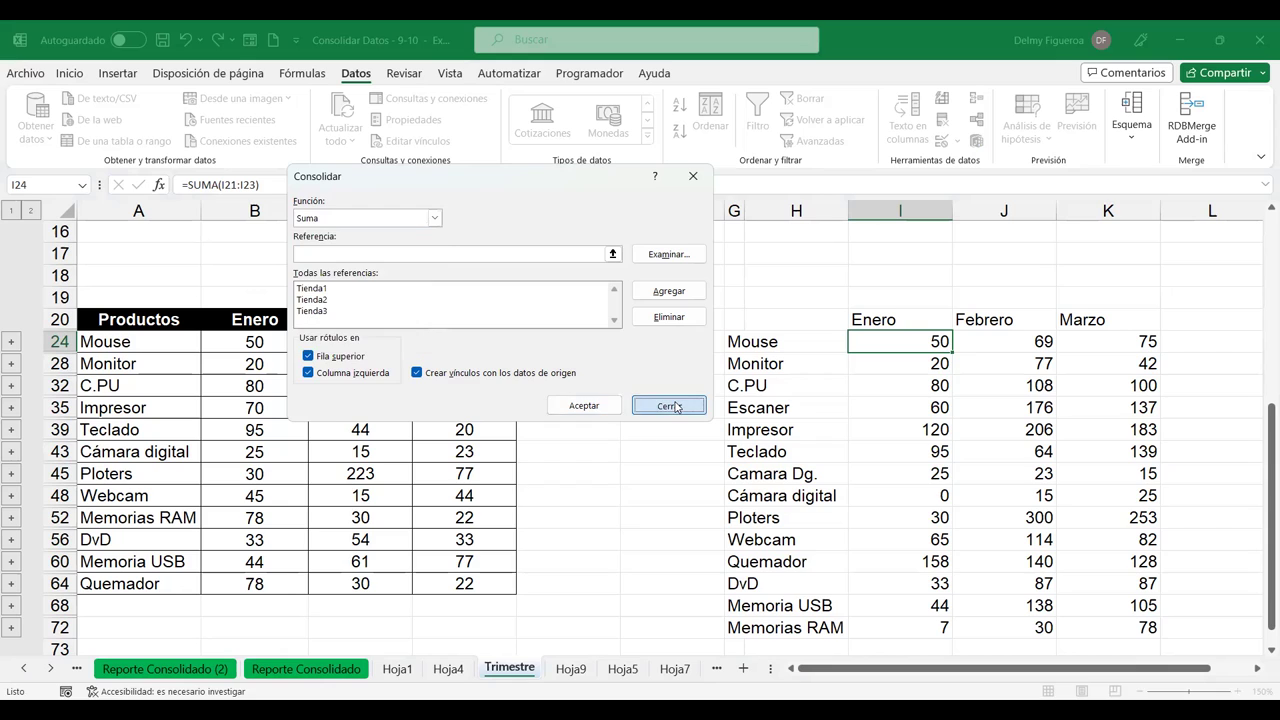
- Expand the Mouse detail rows in the consolidated table and examine the source labels and cell links behind its Marzo total
click(1125, 344)
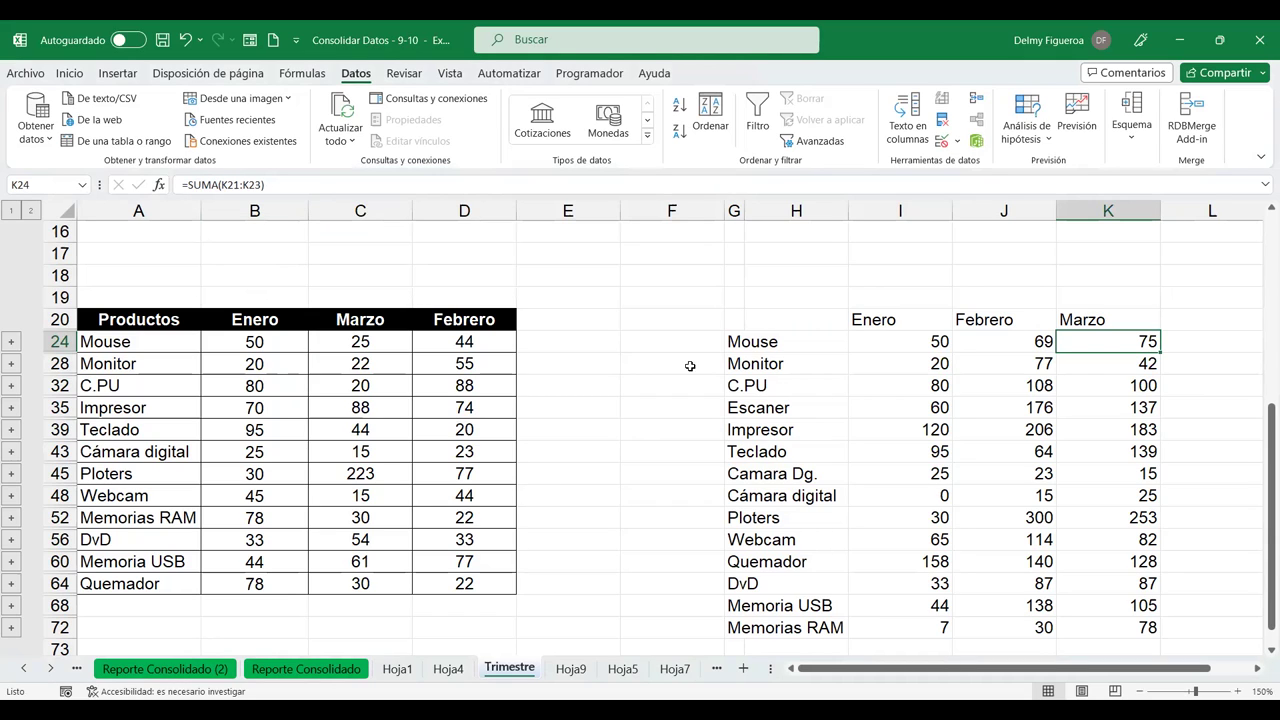
click(11, 342)
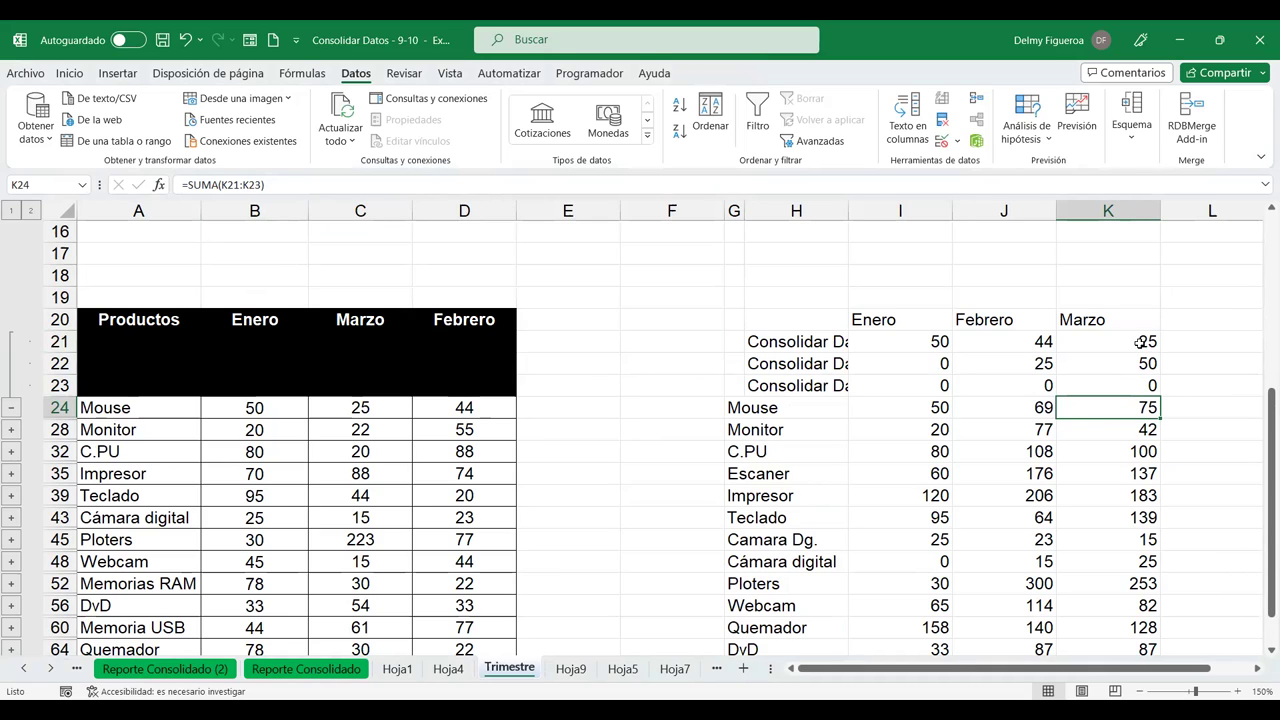
click(820, 347)
click(811, 360)
click(819, 385)
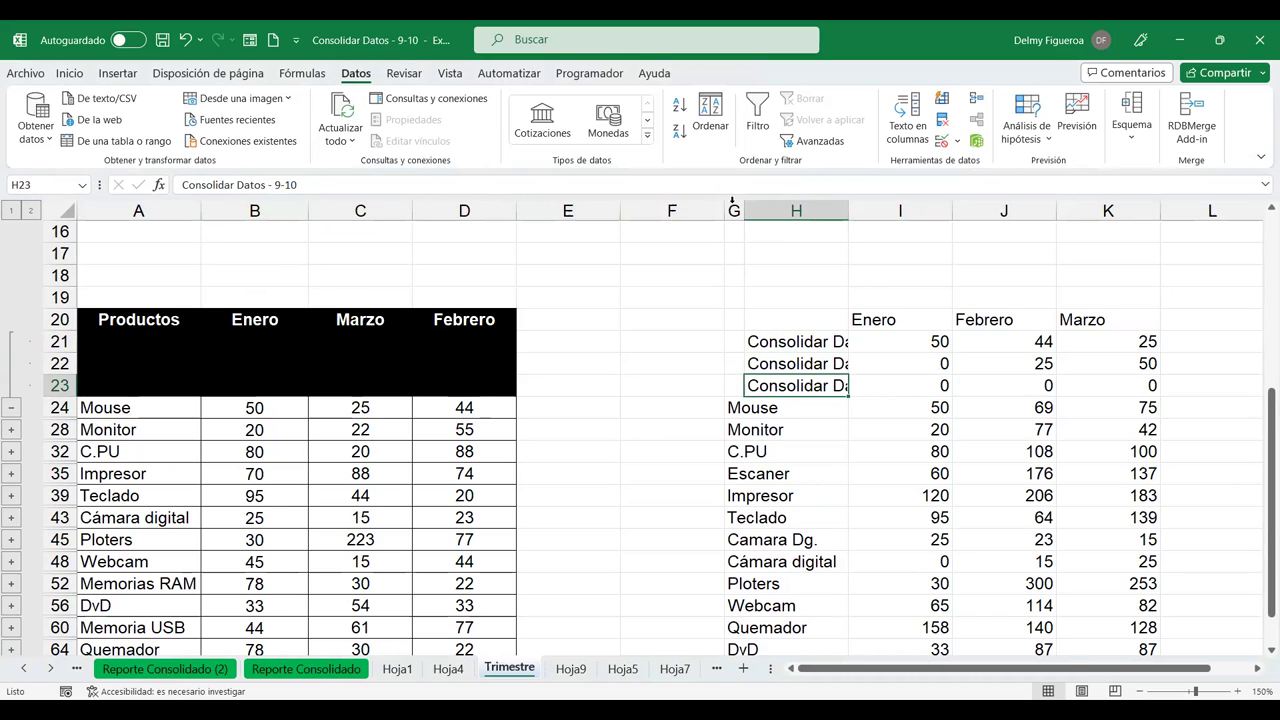
click(1123, 343)
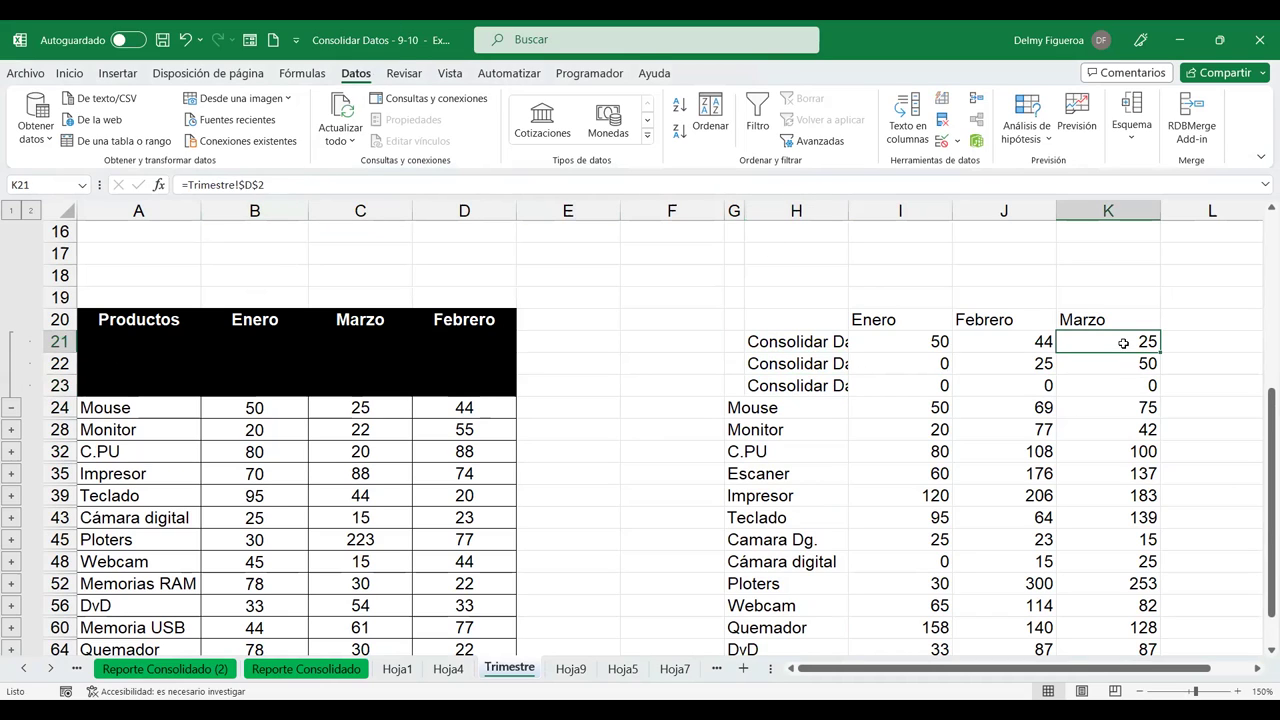
click(1121, 366)
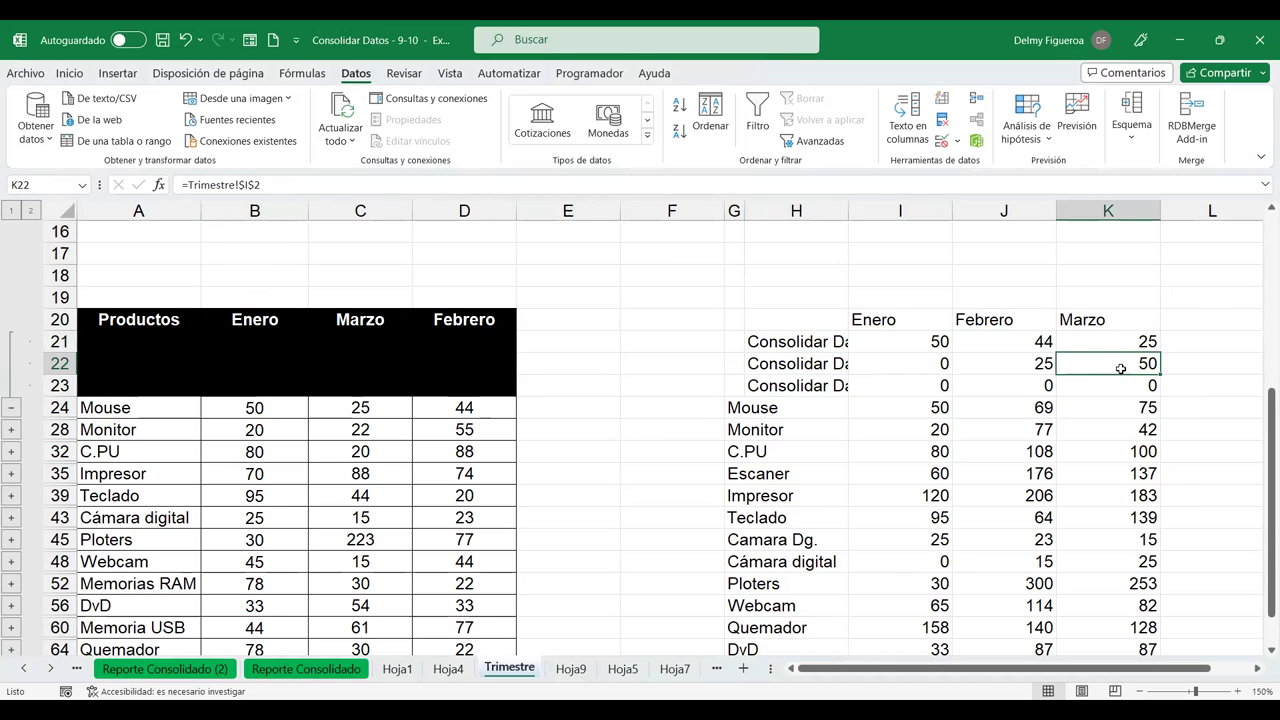
click(1117, 410)
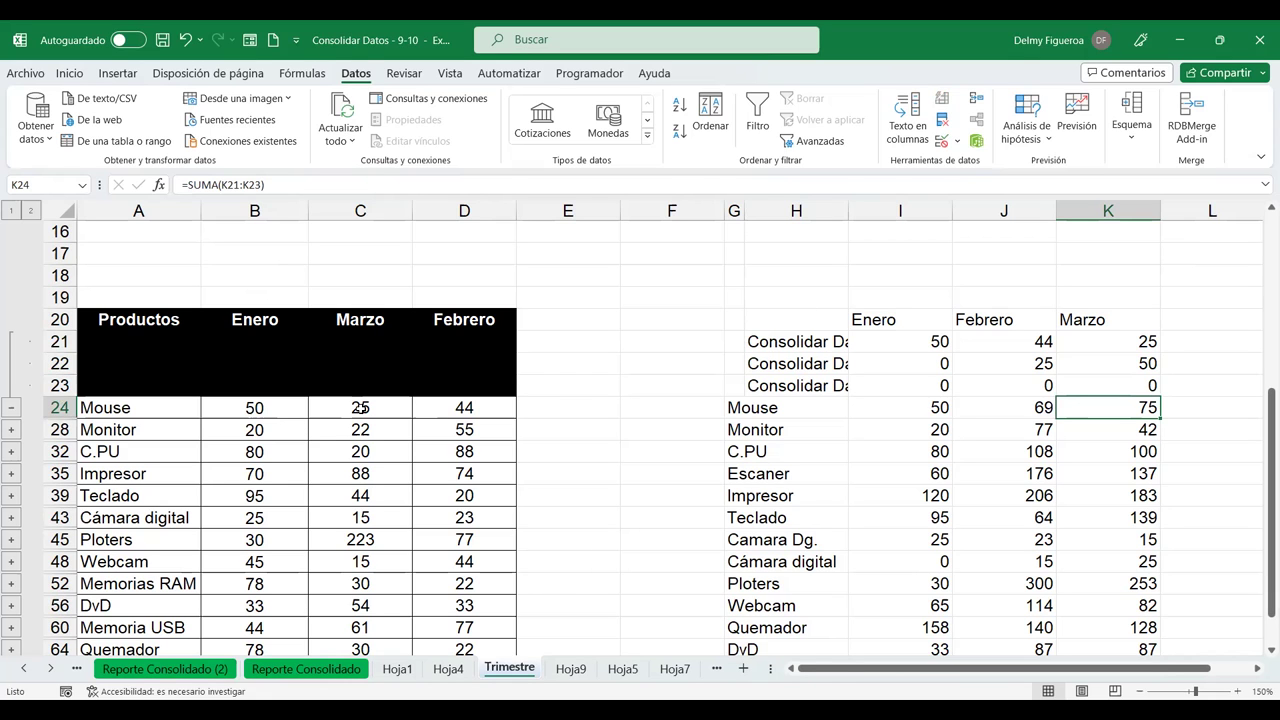
- Compare the Mouse total for Marzo with the source tables and Hoja9, and collapse the Mouse detail rows on Trimestre
scroll(360, 407, up, 5)
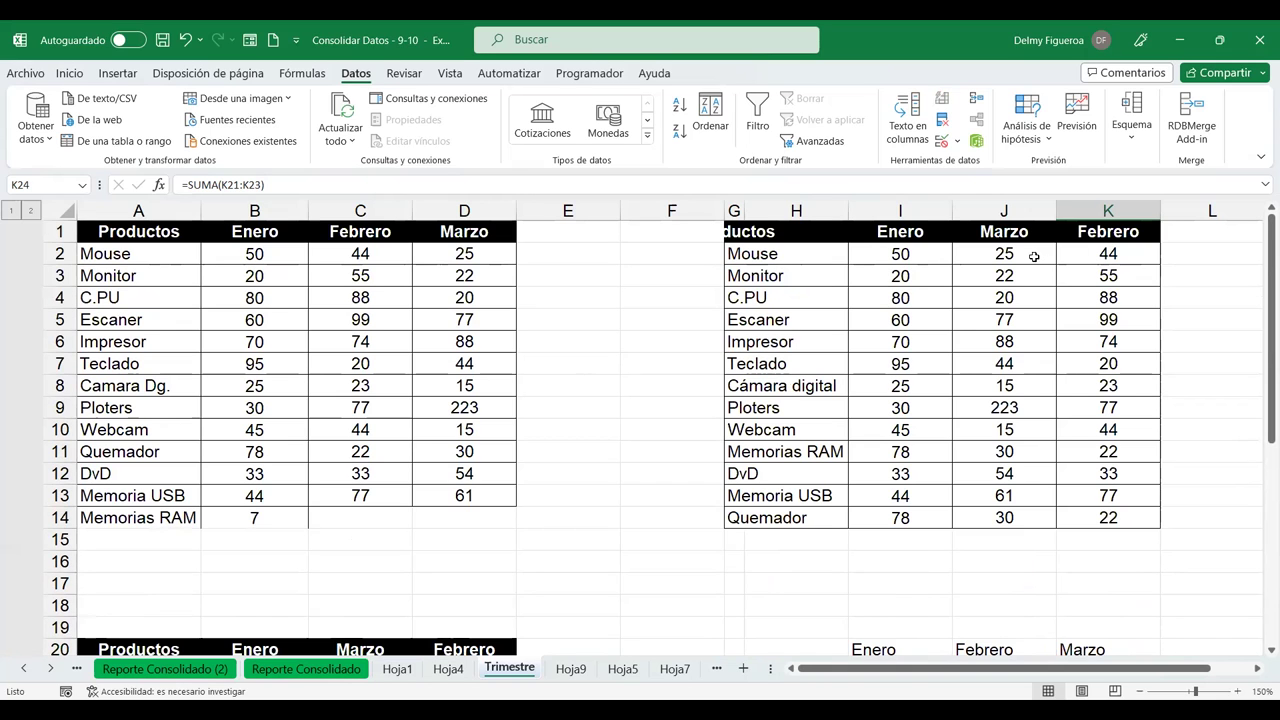
scroll(963, 326, down, 6)
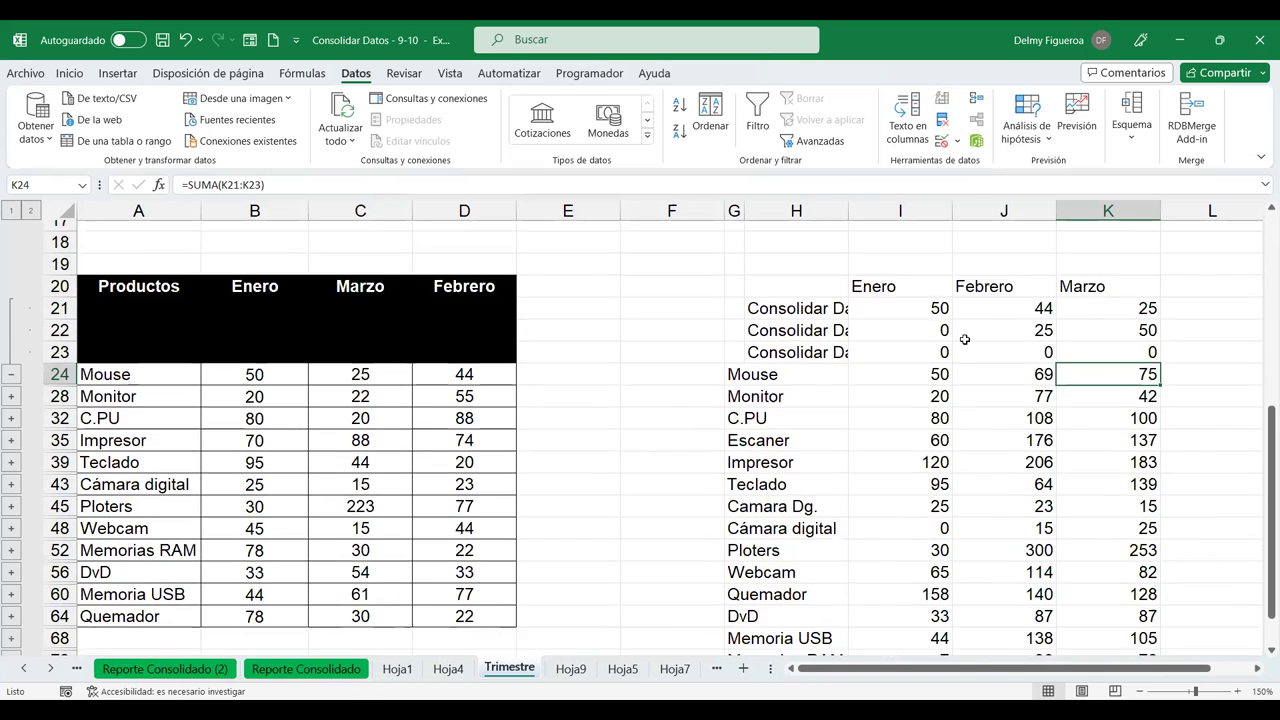
click(556, 668)
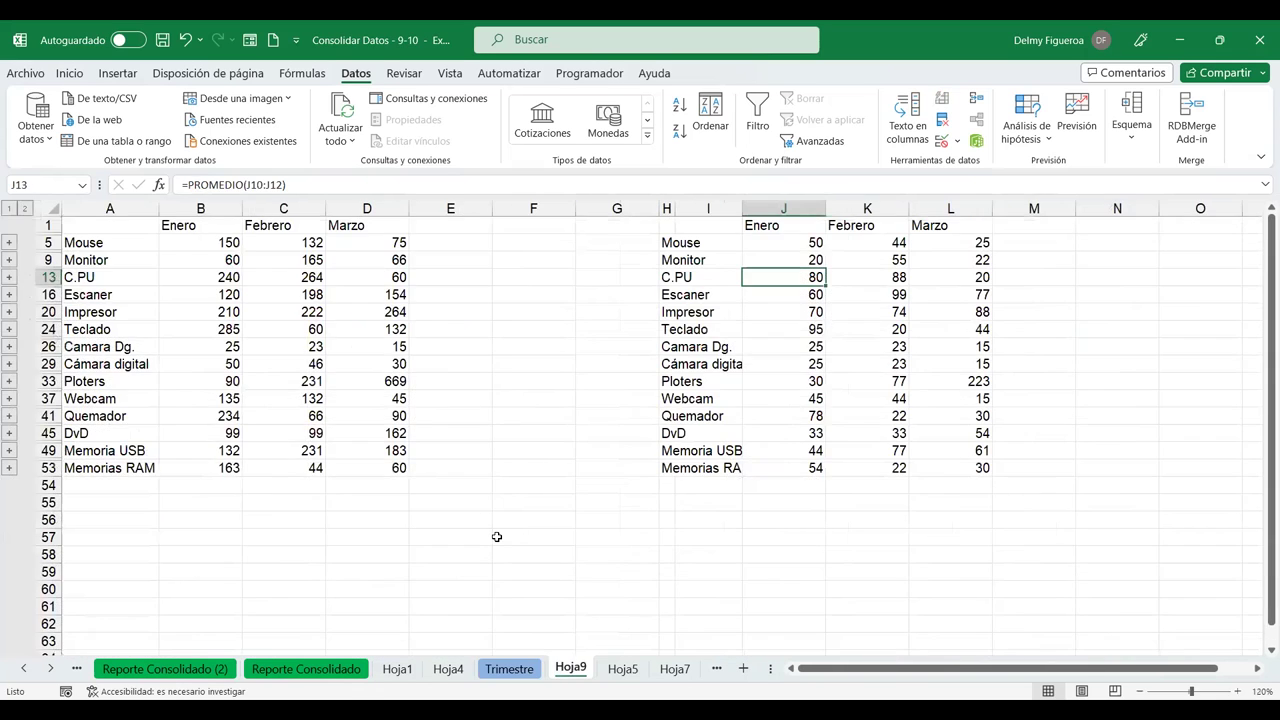
click(377, 243)
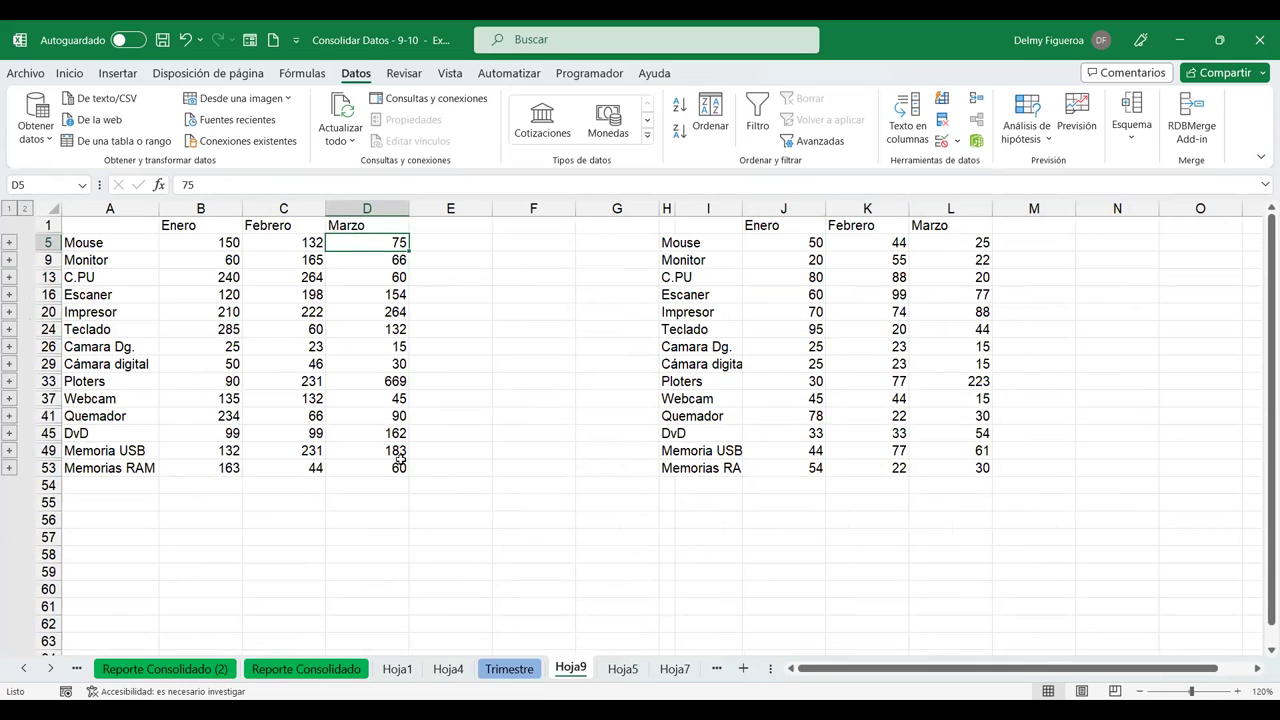
click(518, 670)
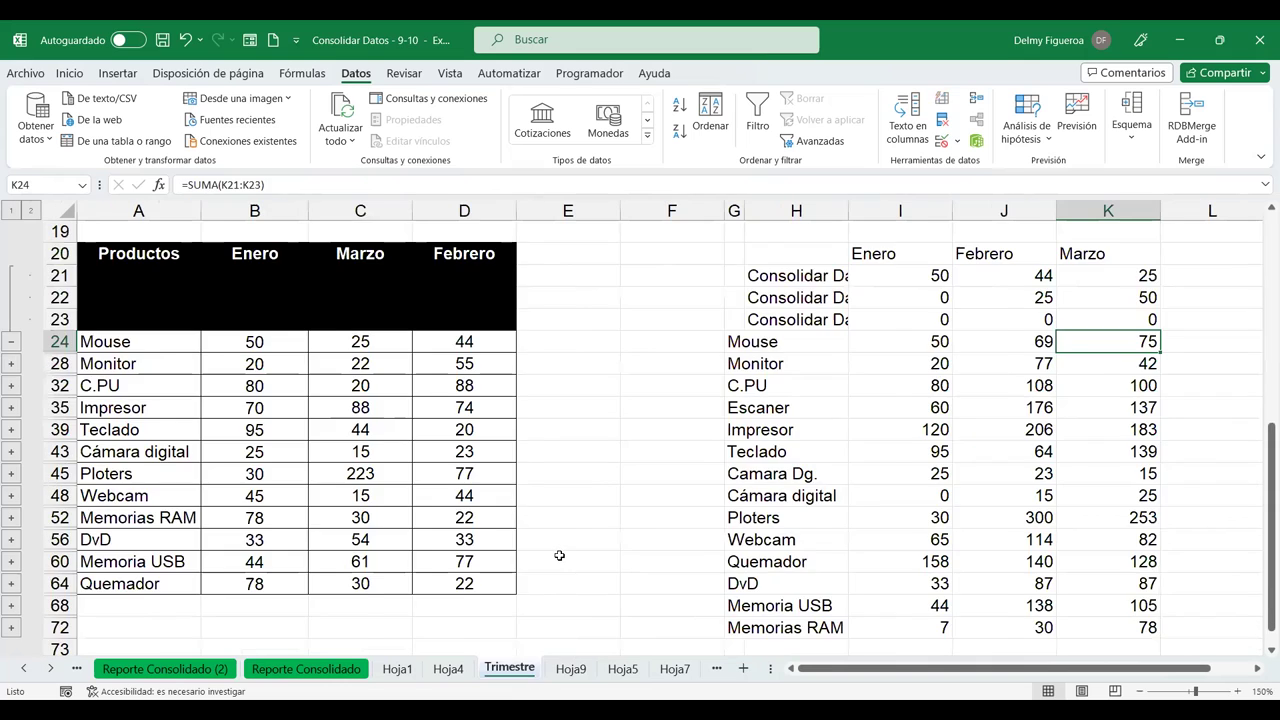
scroll(559, 555, up, 4)
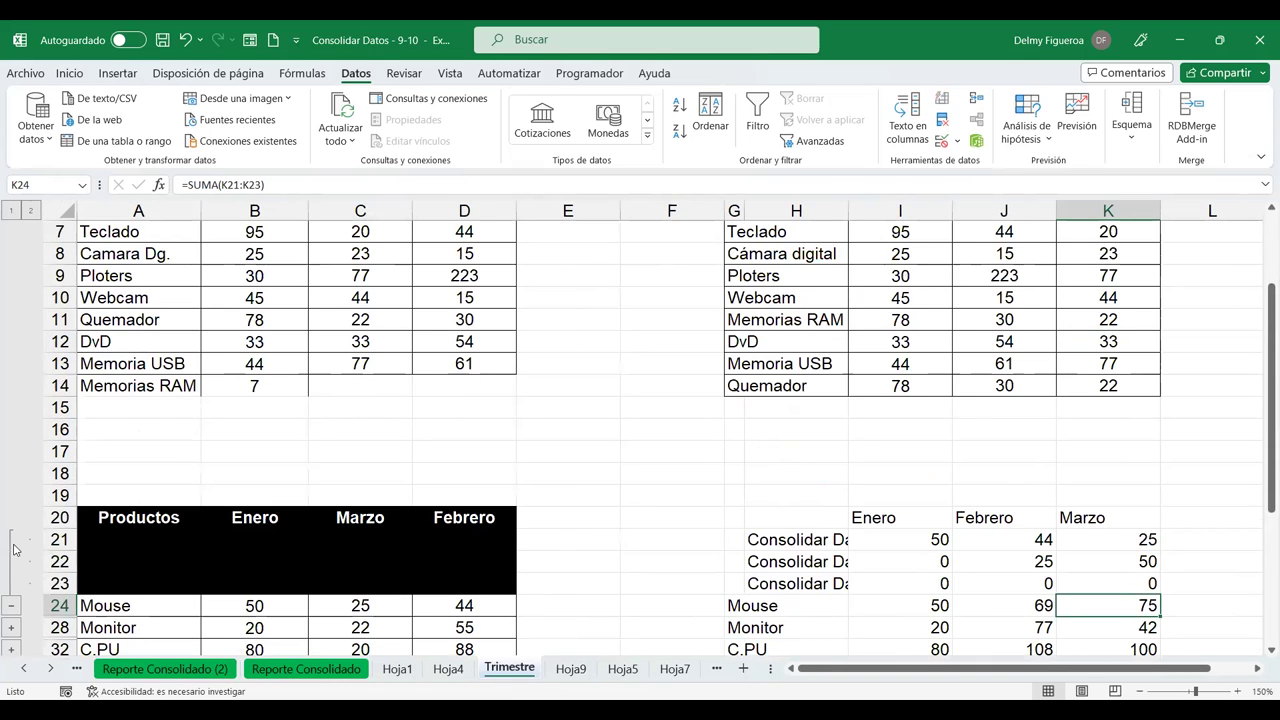
click(11, 605)
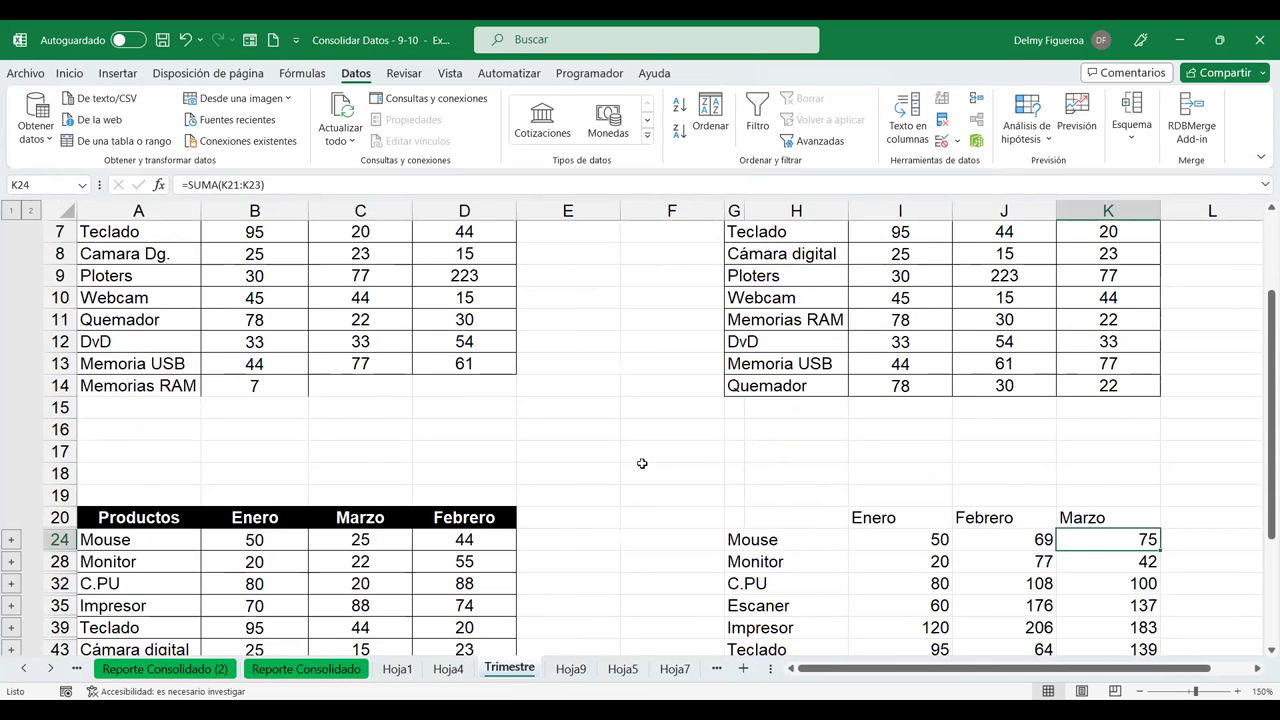
- Compare the consolidated product rows and the Mouse total for Marzo with the source tables above on Trimestre
scroll(642, 463, up, 2)
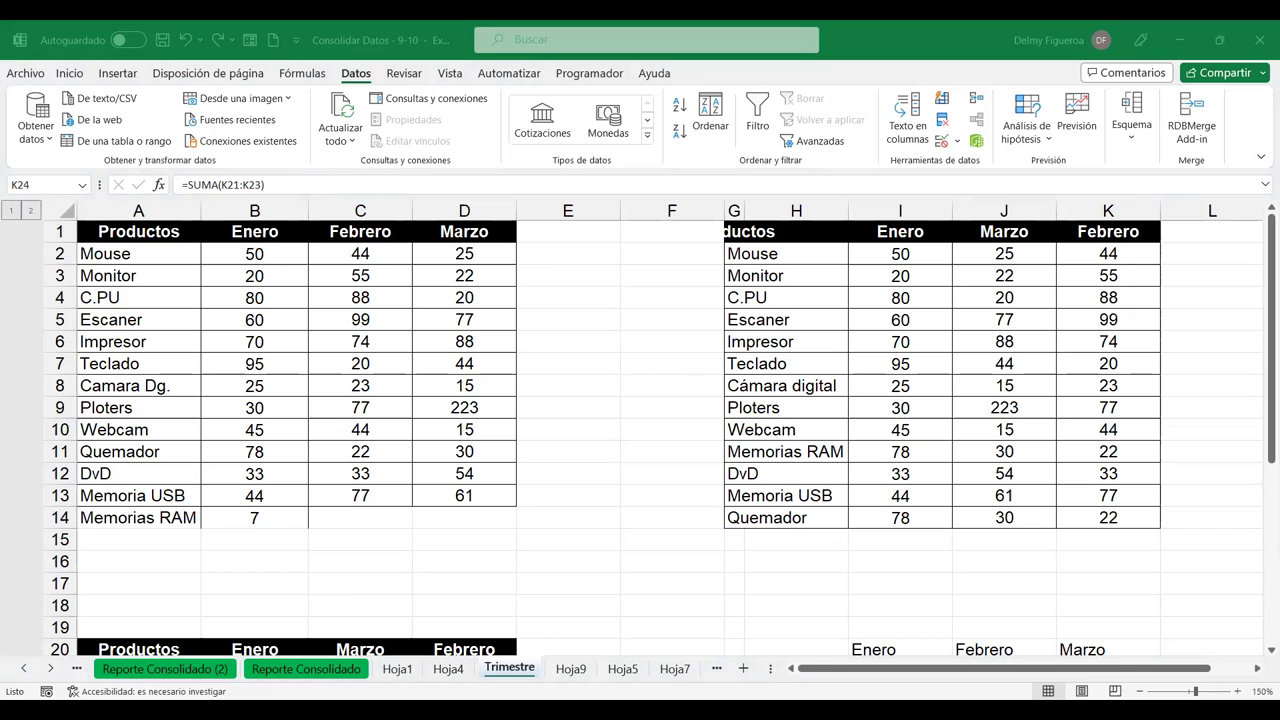
click(928, 560)
scroll(930, 556, down, 4)
scroll(930, 556, down, 4)
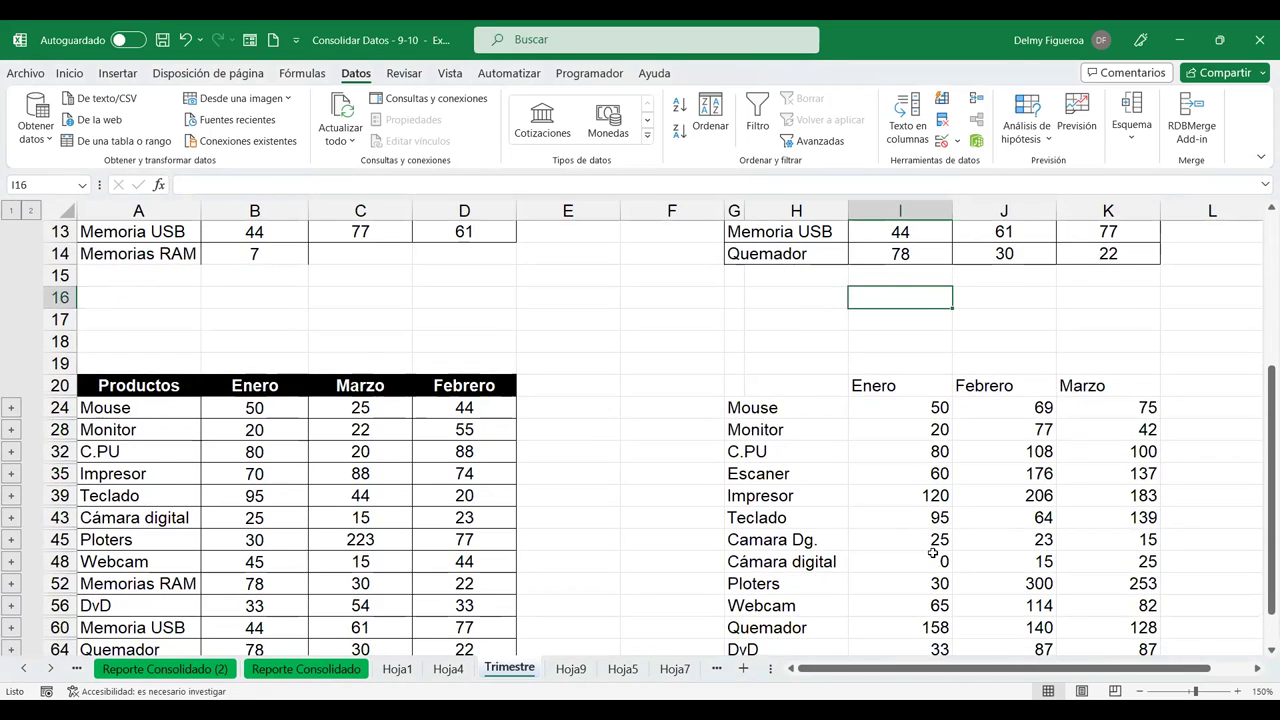
click(920, 470)
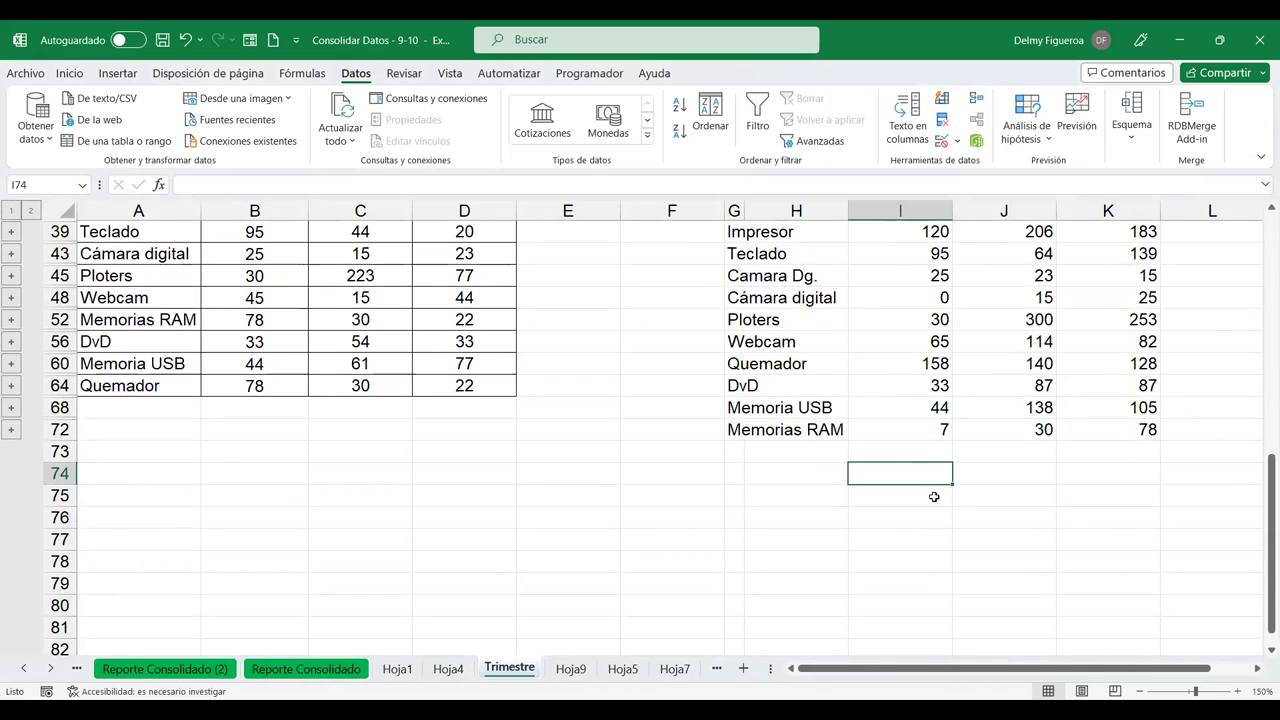
scroll(930, 490, up, 6)
scroll(934, 496, down, 2)
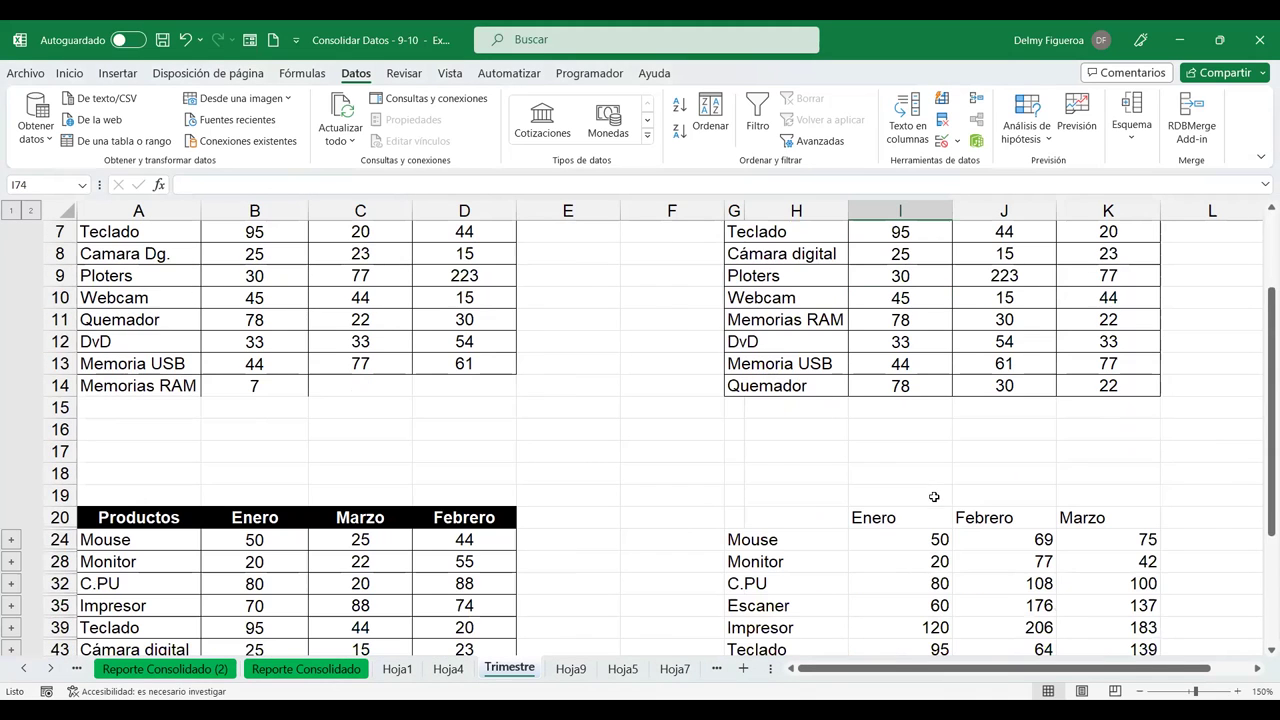
click(814, 494)
scroll(1070, 425, down, 3)
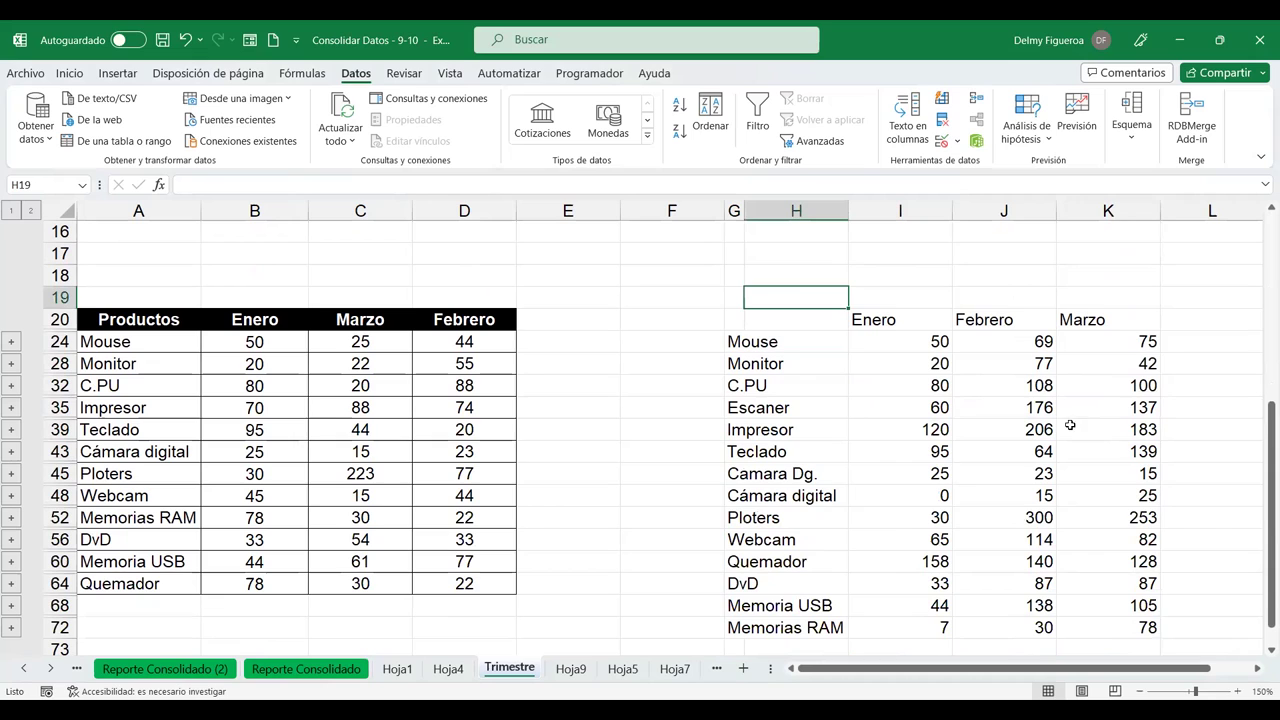
click(1140, 342)
scroll(980, 416, up, 5)
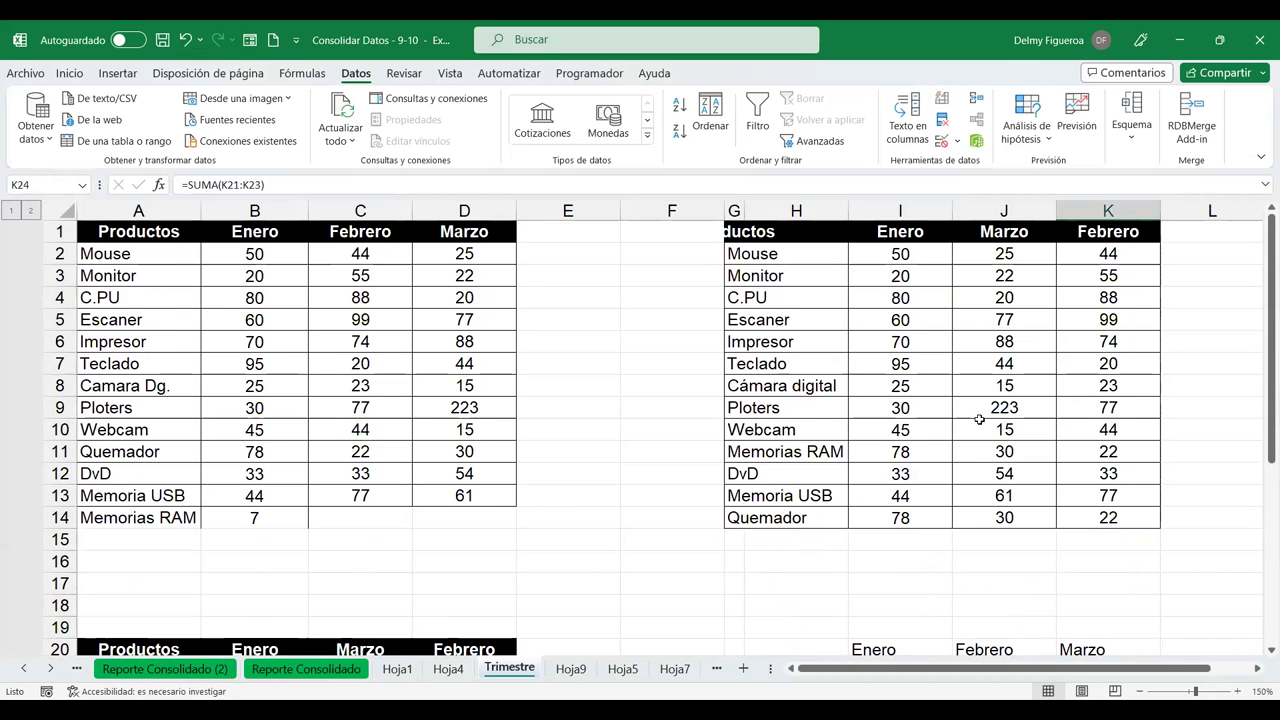
click(647, 235)
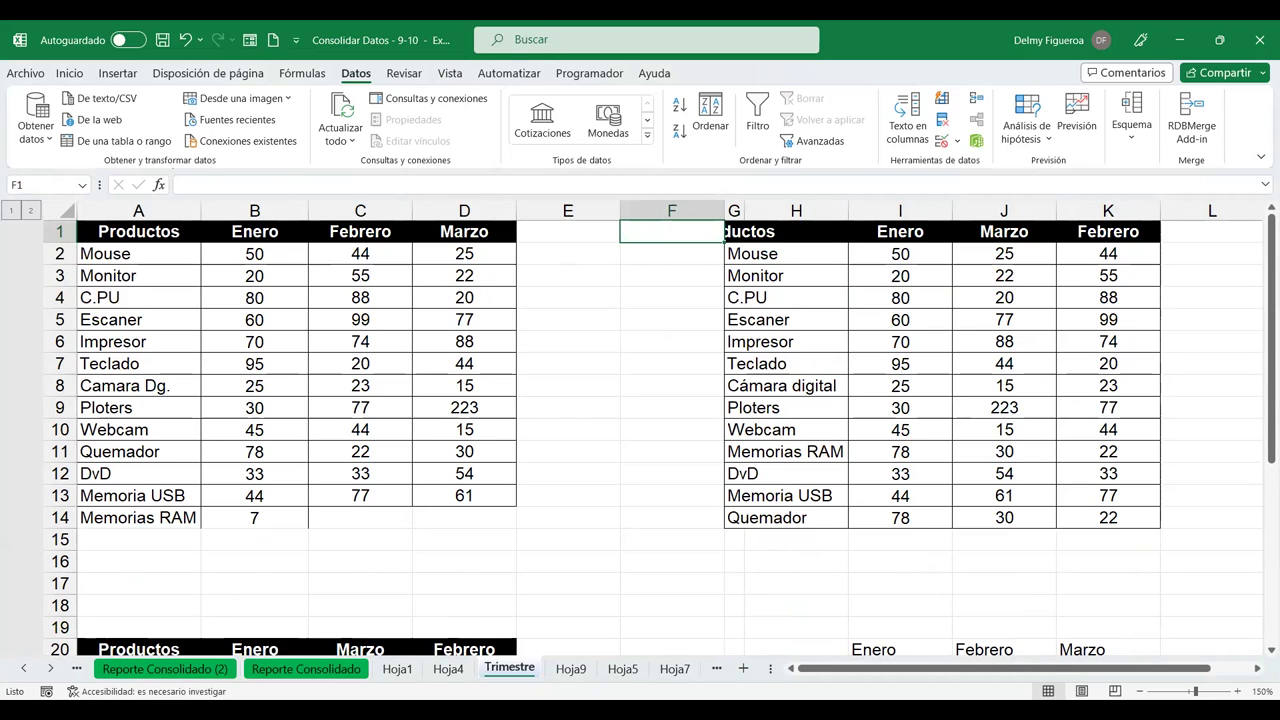
click(702, 316)
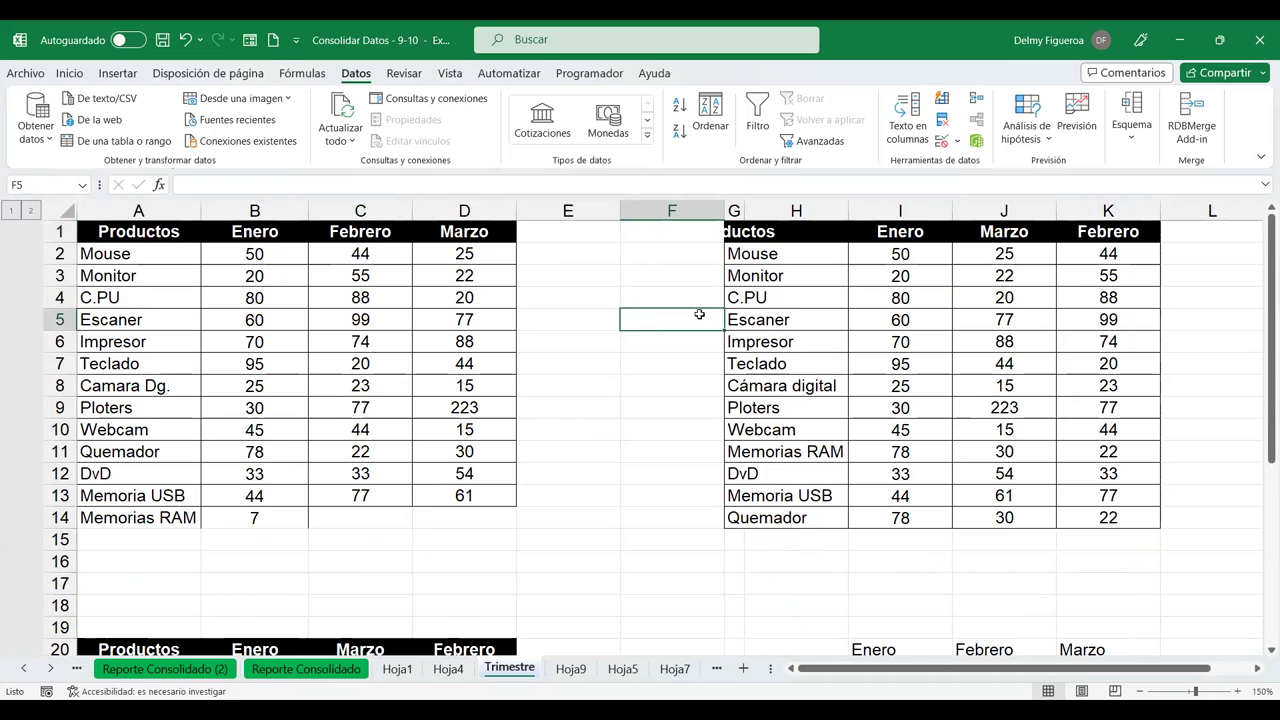
click(1259, 40)
click(668, 401)
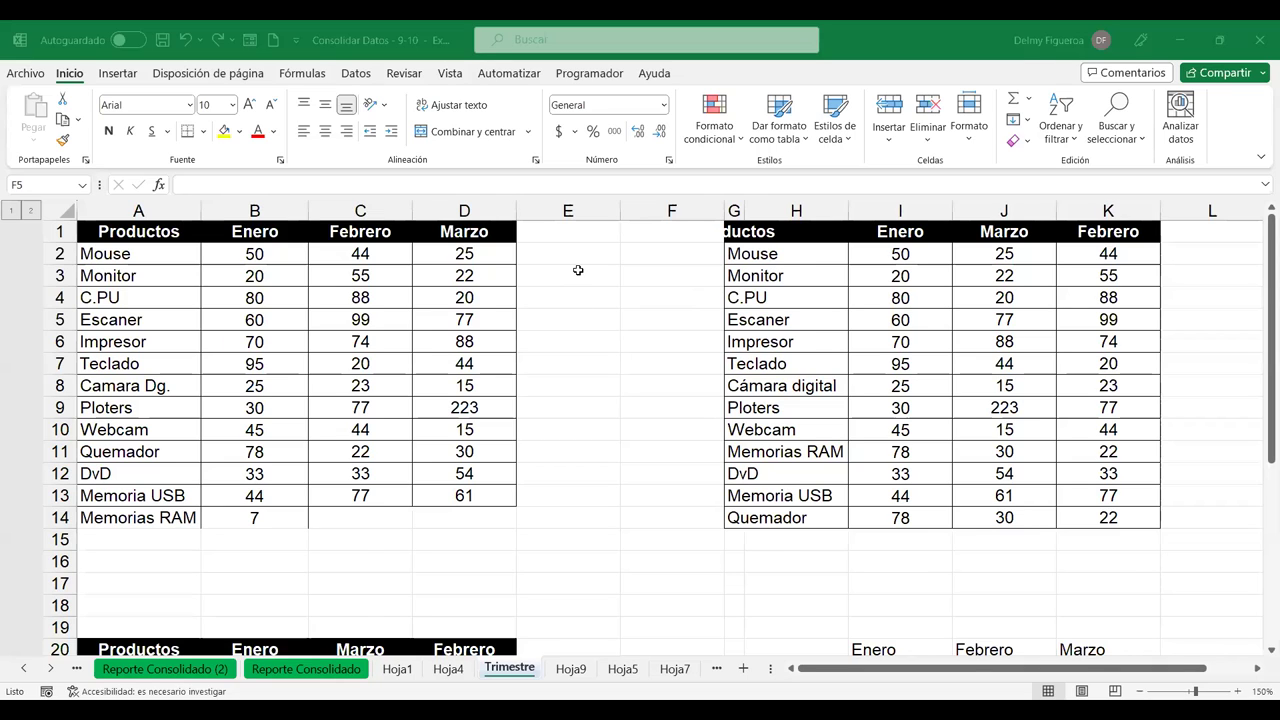
scroll(578, 270, down, 3)
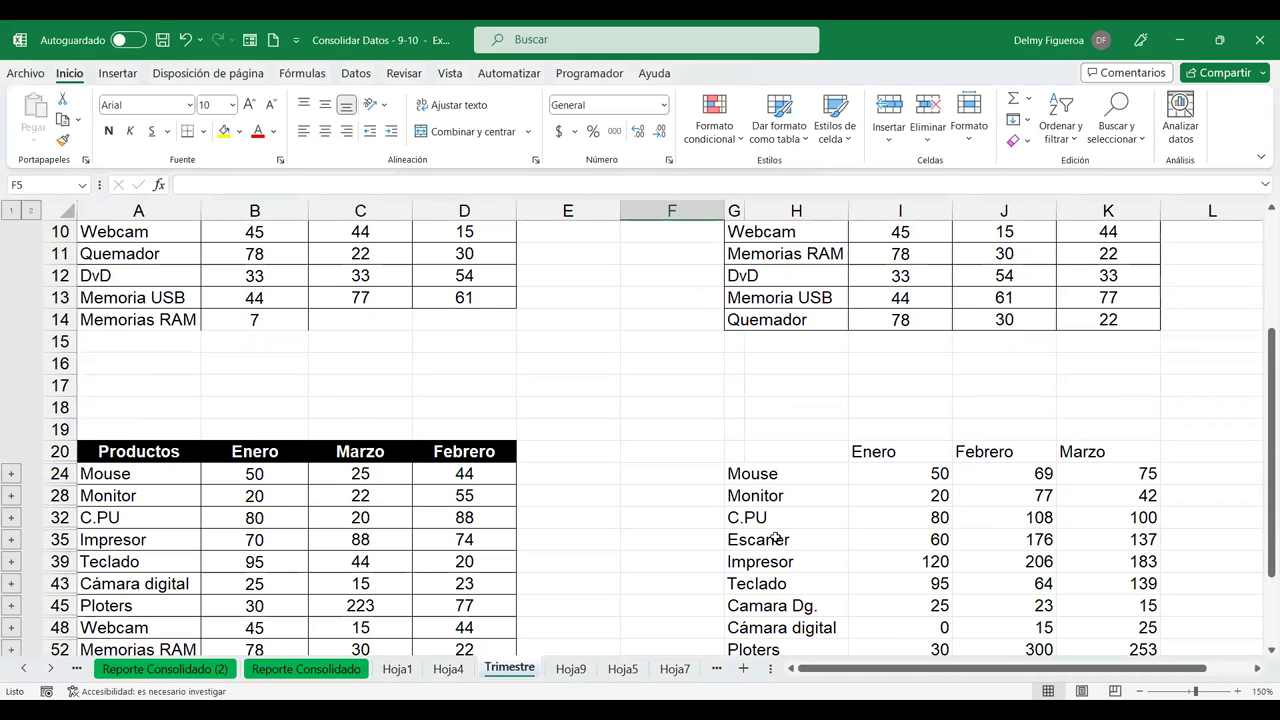
- Insert a new blank worksheet directly after Trimestre
click(743, 668)
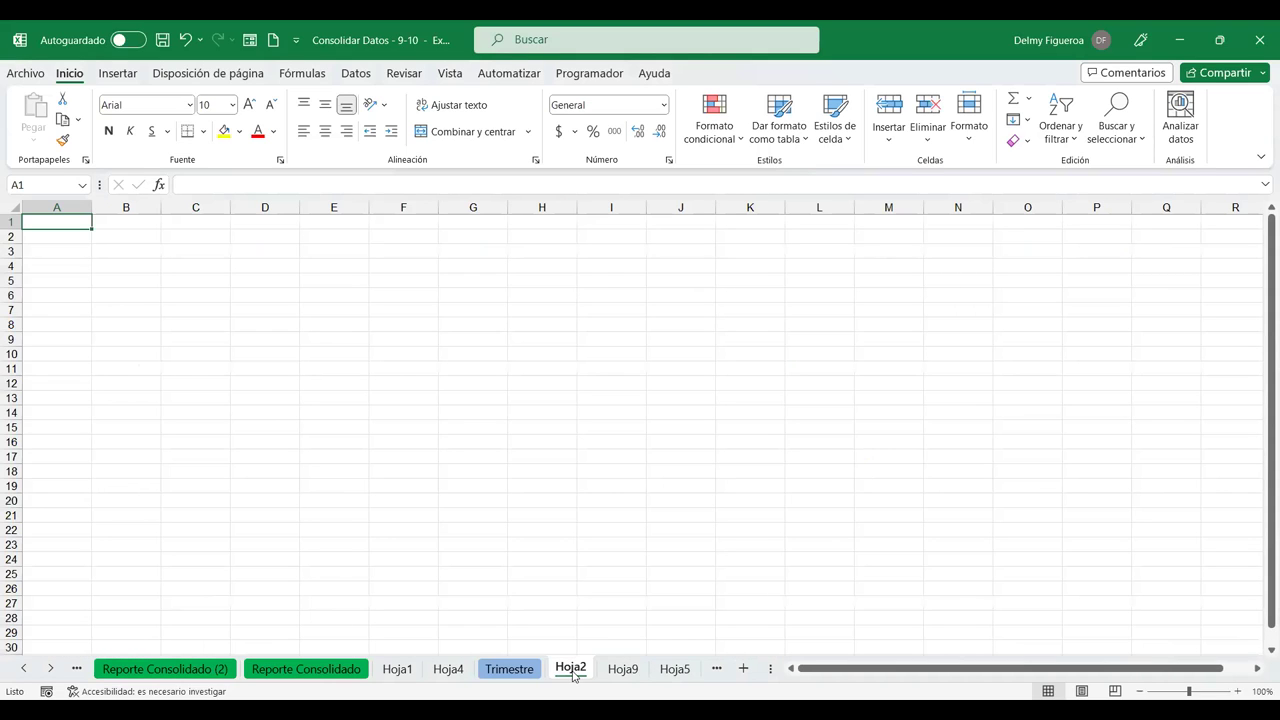
click(1237, 691)
click(1237, 691)
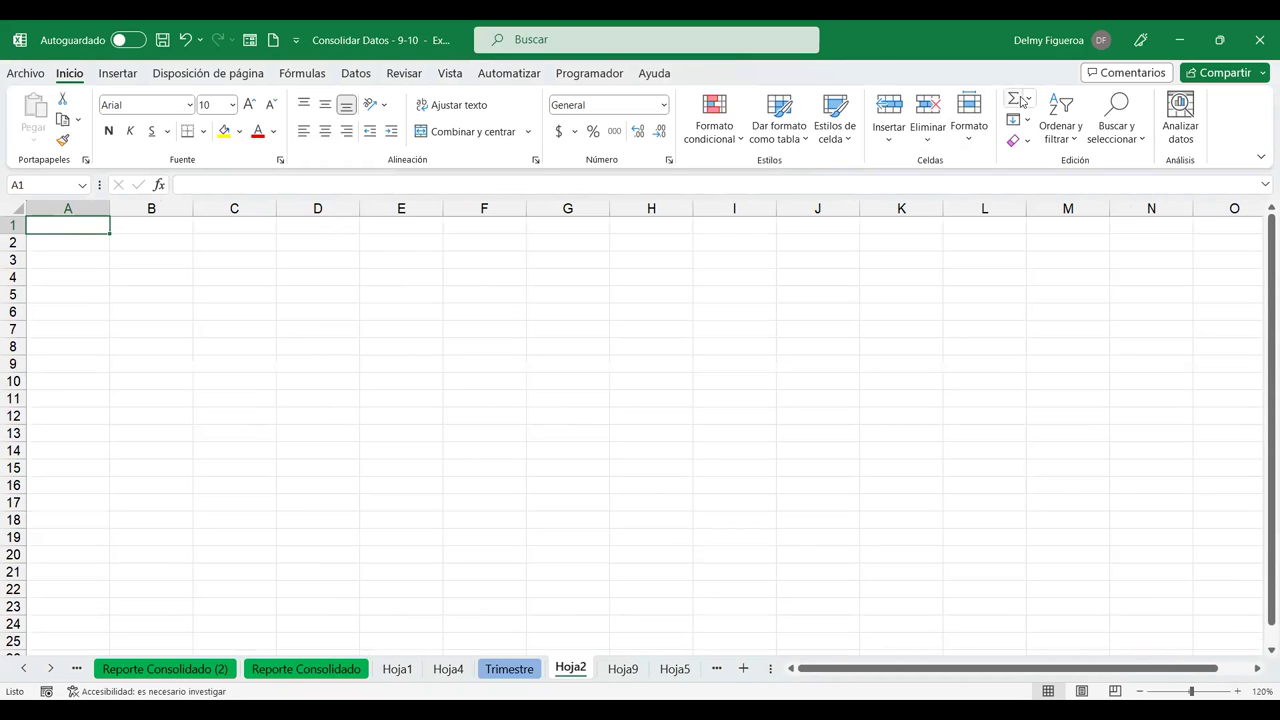
- Start Consolidate at cell A1 and choose the workbook Consolidar Datos - 8-9 from the SEMANA 3 > Jueves 20 folder as the reference
click(356, 73)
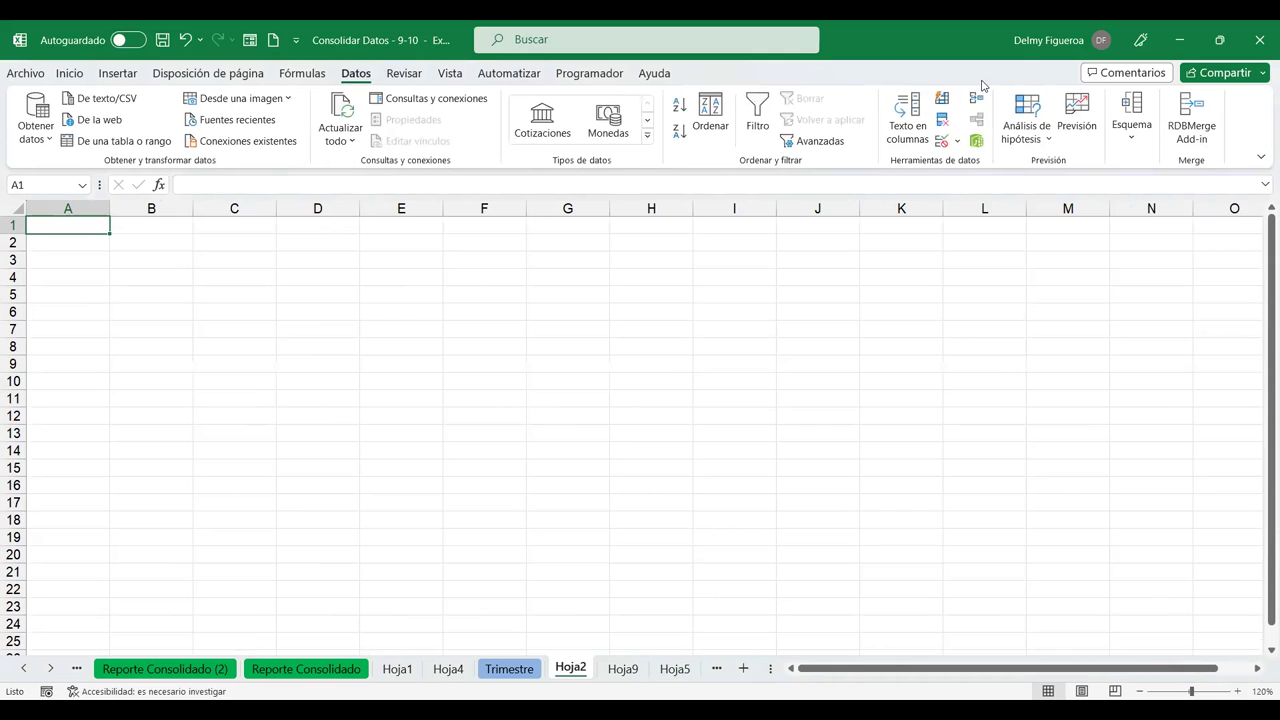
click(977, 98)
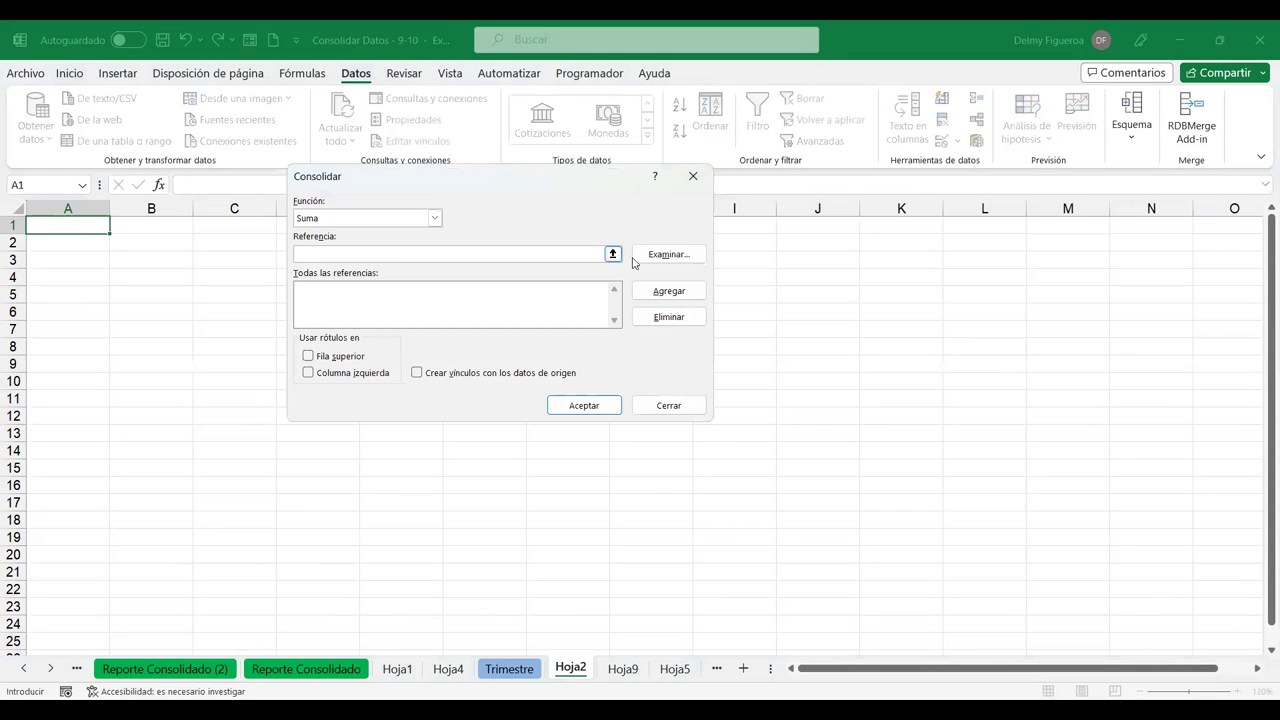
click(682, 258)
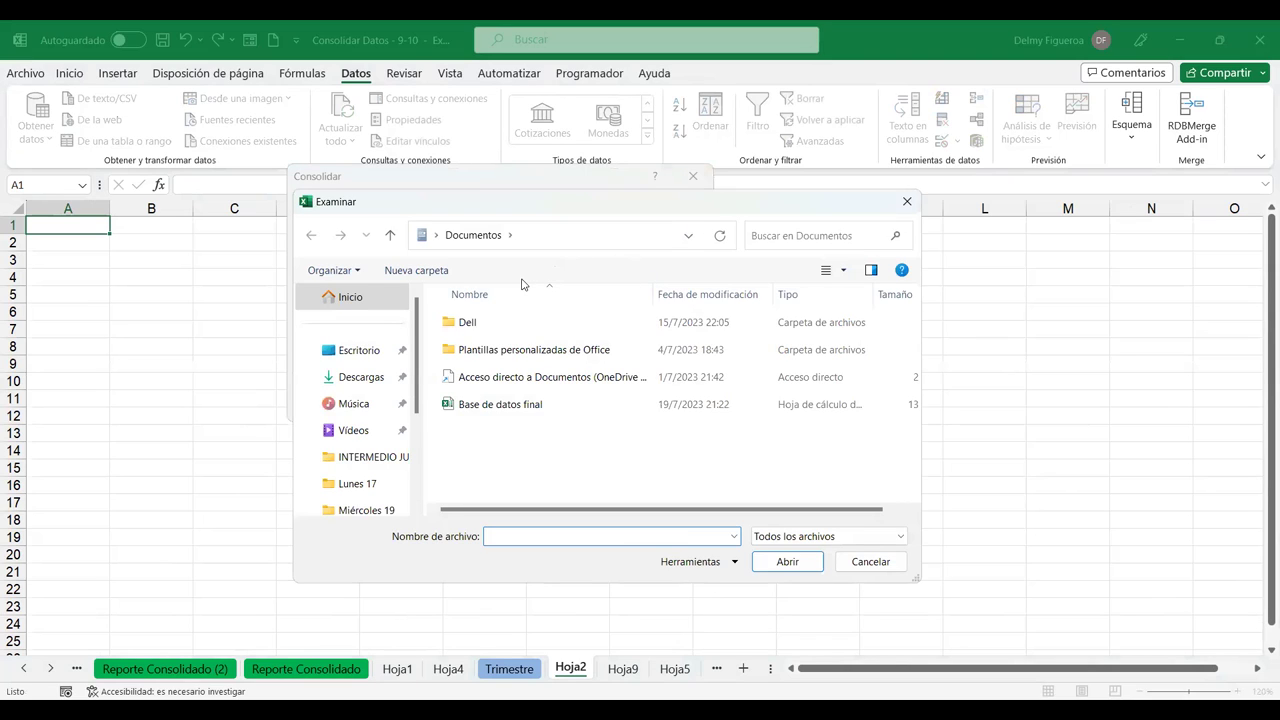
click(340, 350)
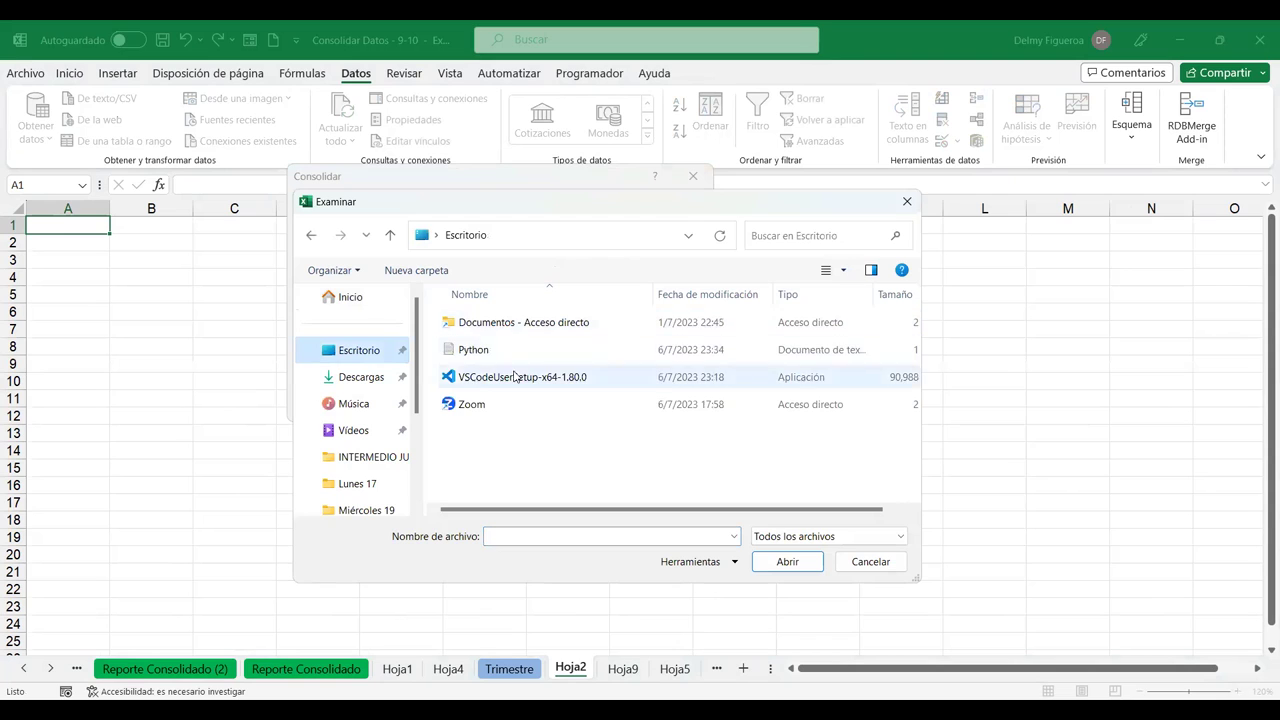
double_click(528, 325)
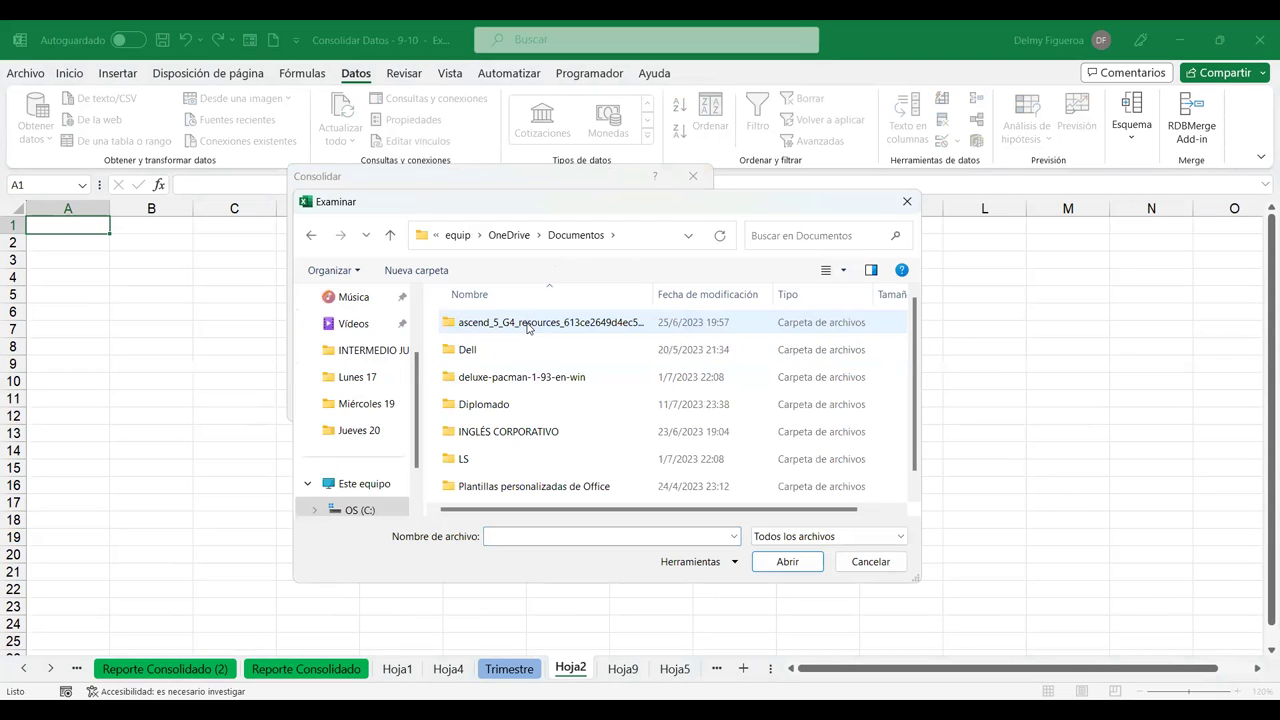
double_click(528, 431)
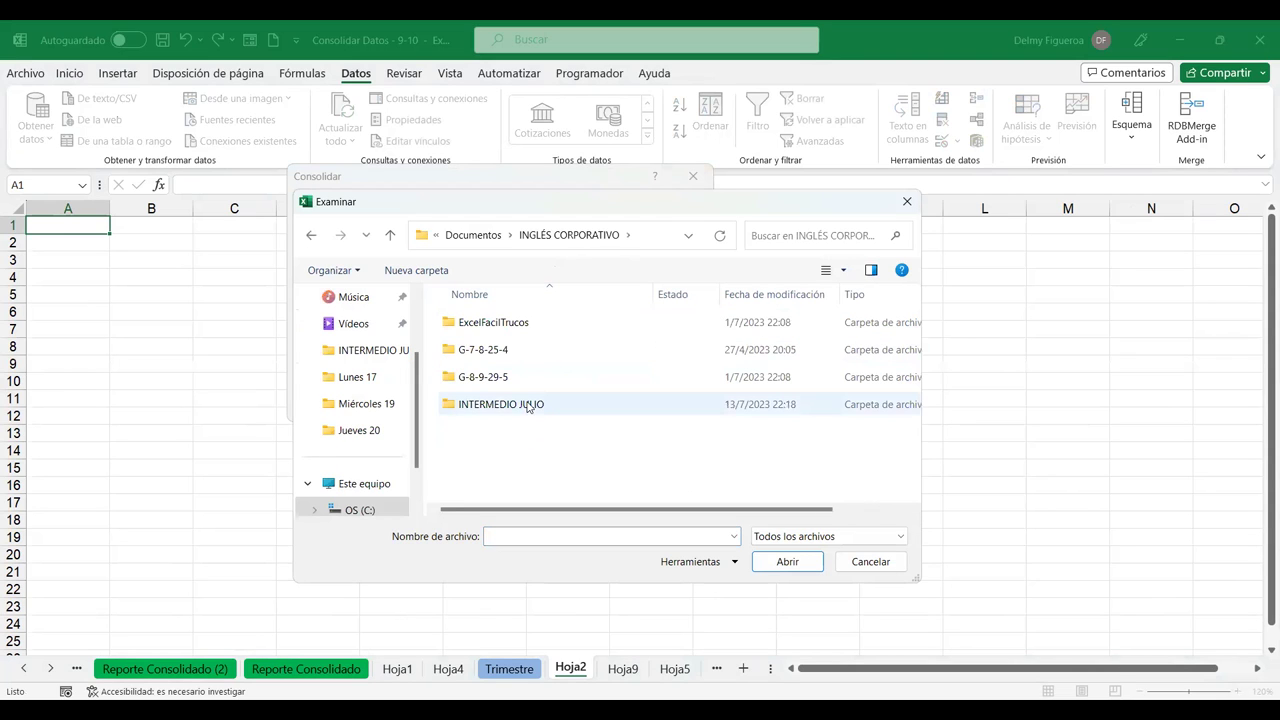
double_click(528, 404)
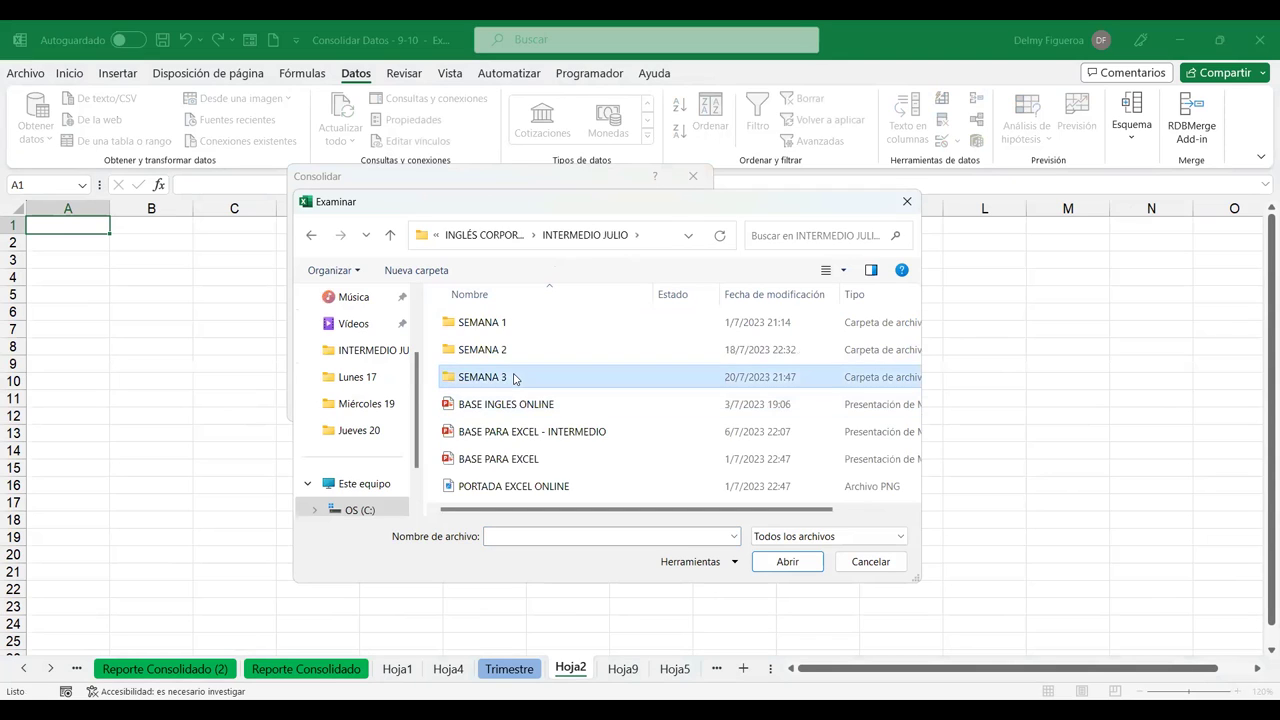
double_click(512, 377)
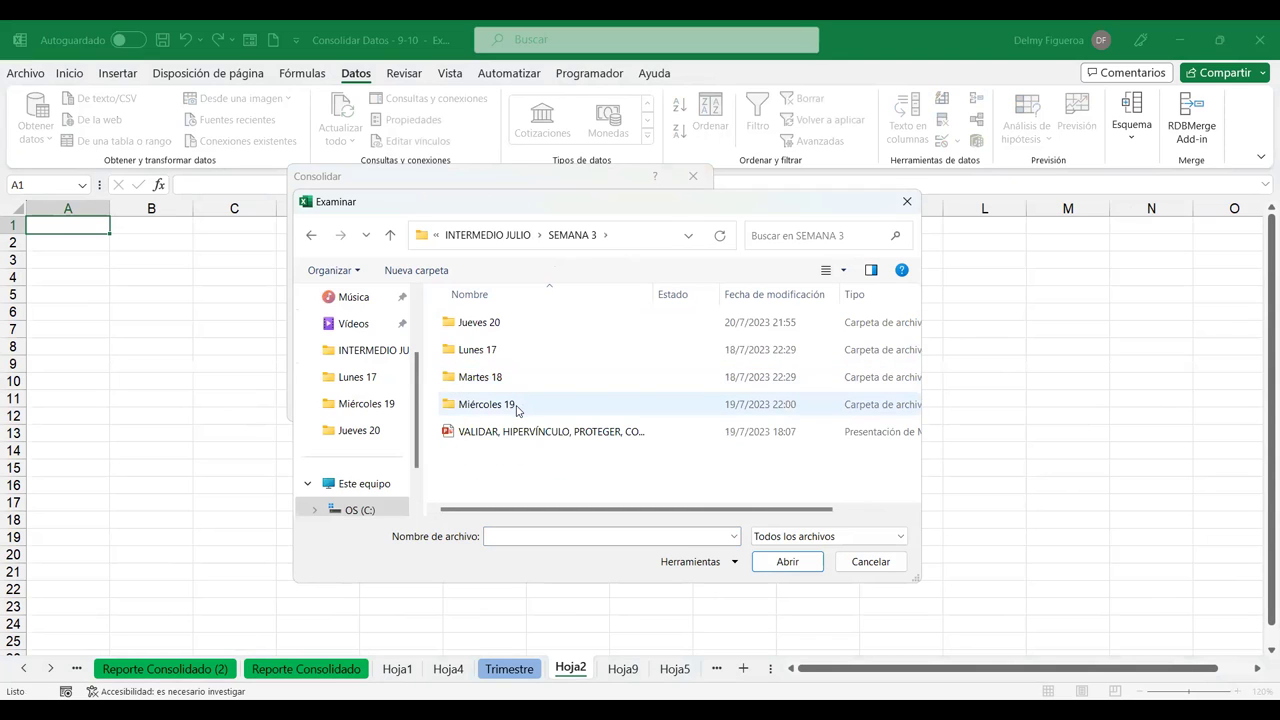
double_click(507, 329)
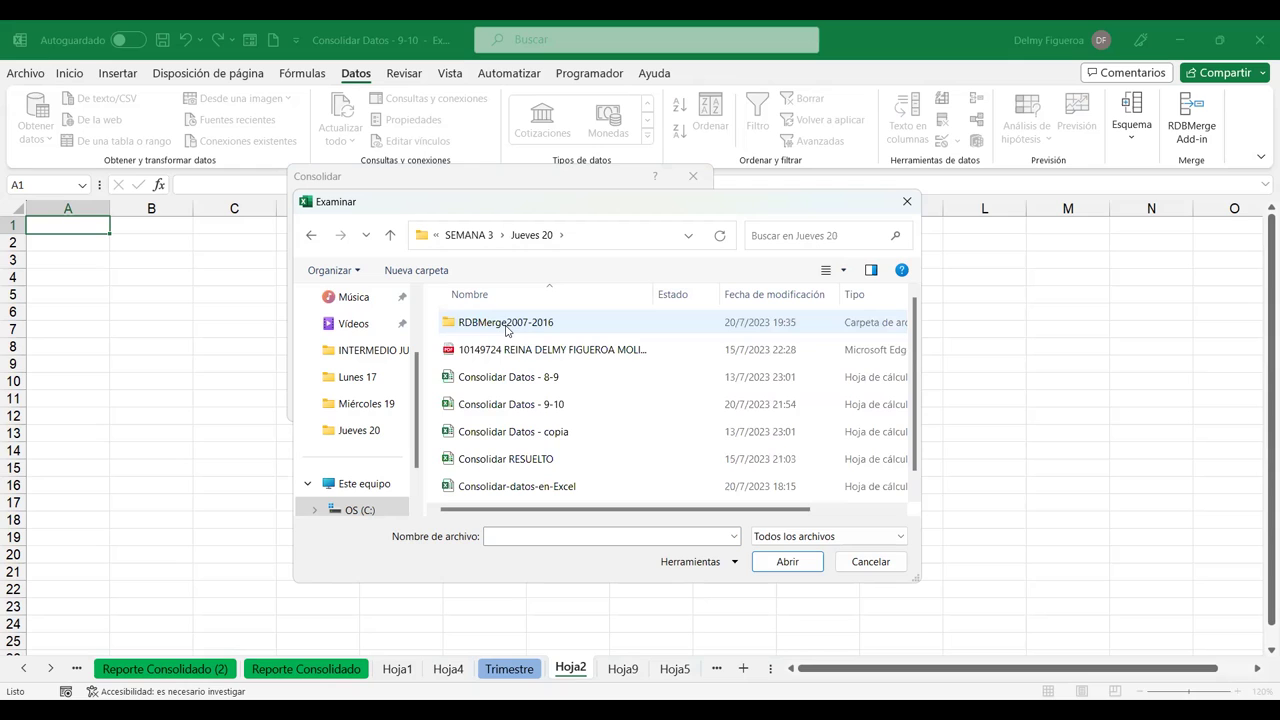
click(515, 384)
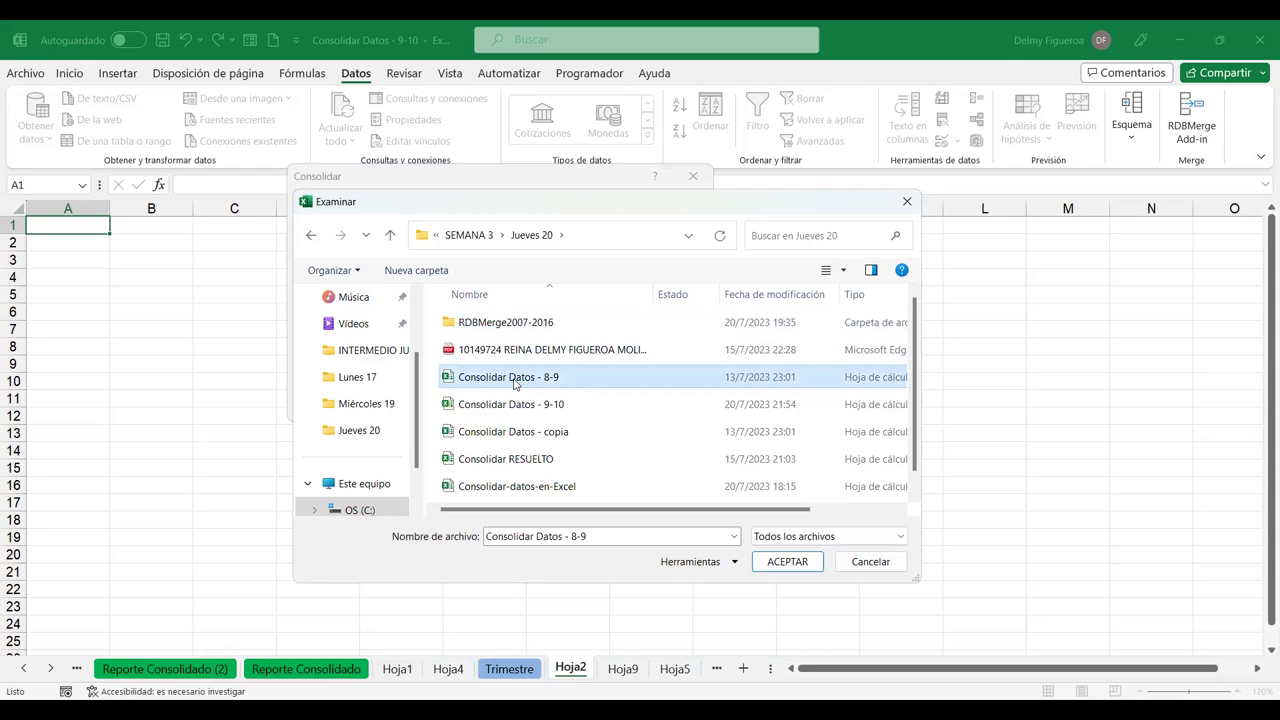
double_click(515, 384)
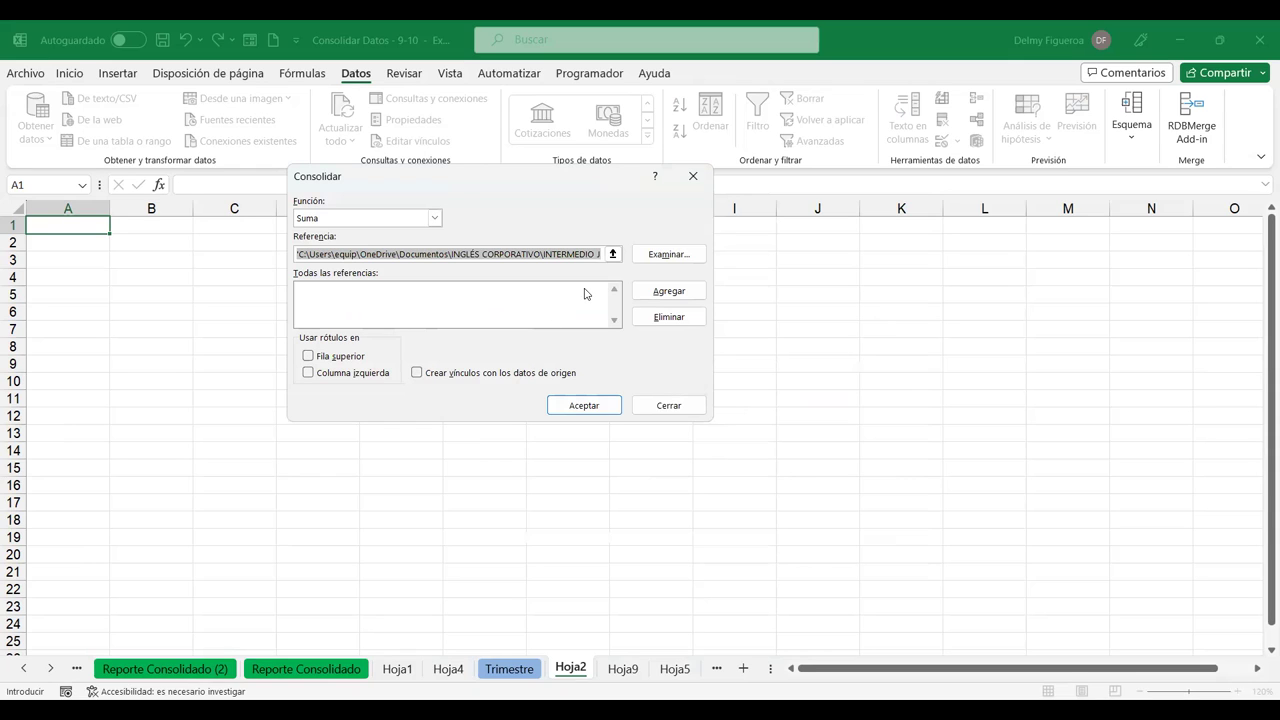
- Try to add the external workbook path without a cell range to the consolidation references, and close Consolidate
click(650, 292)
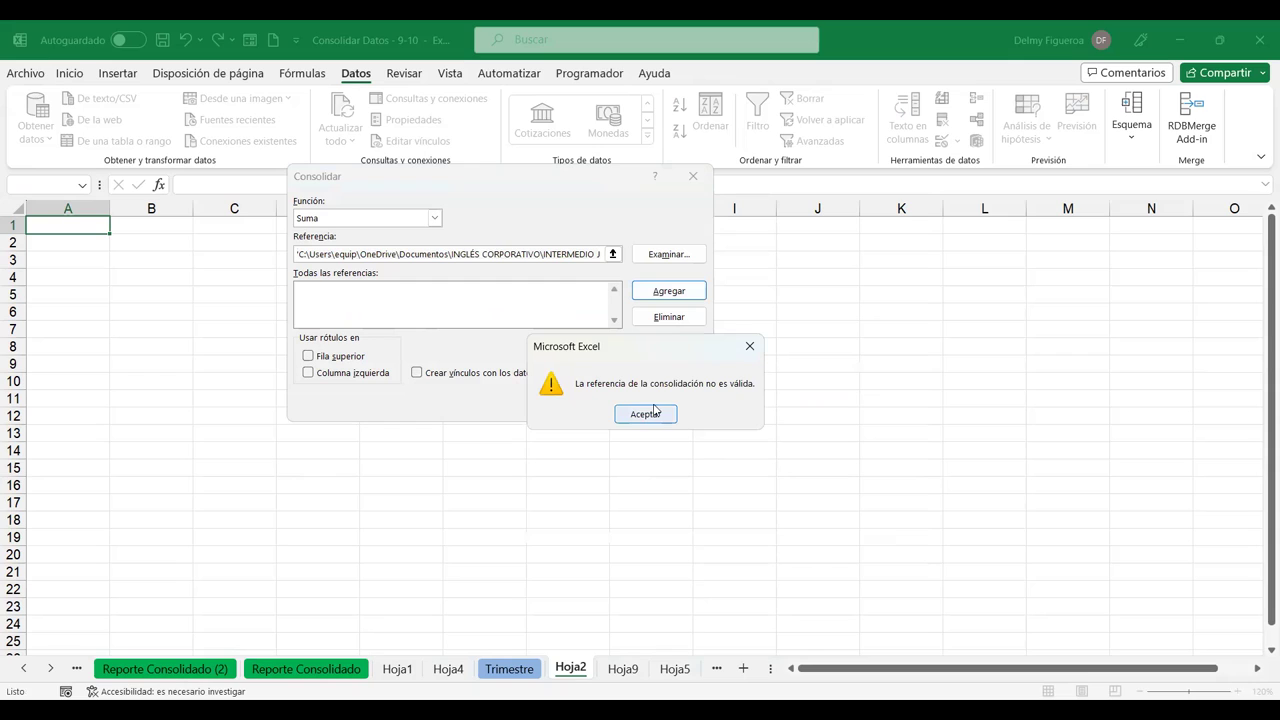
click(646, 414)
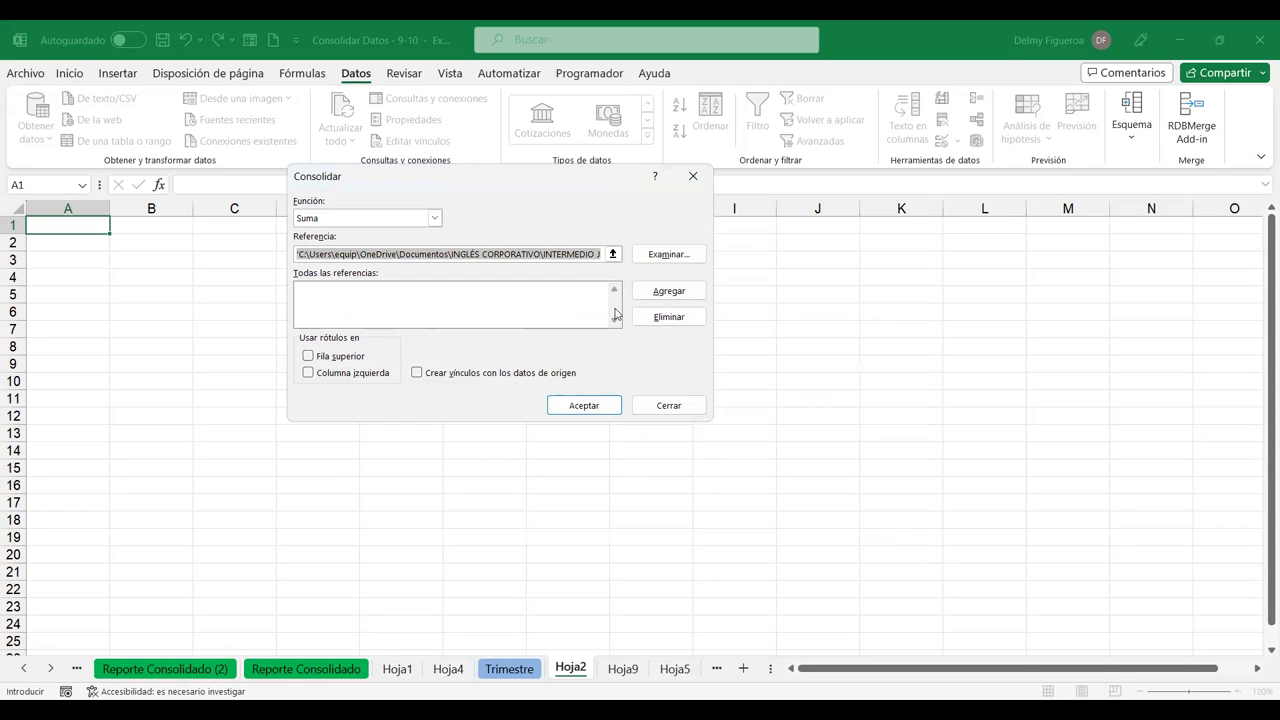
key(Right)
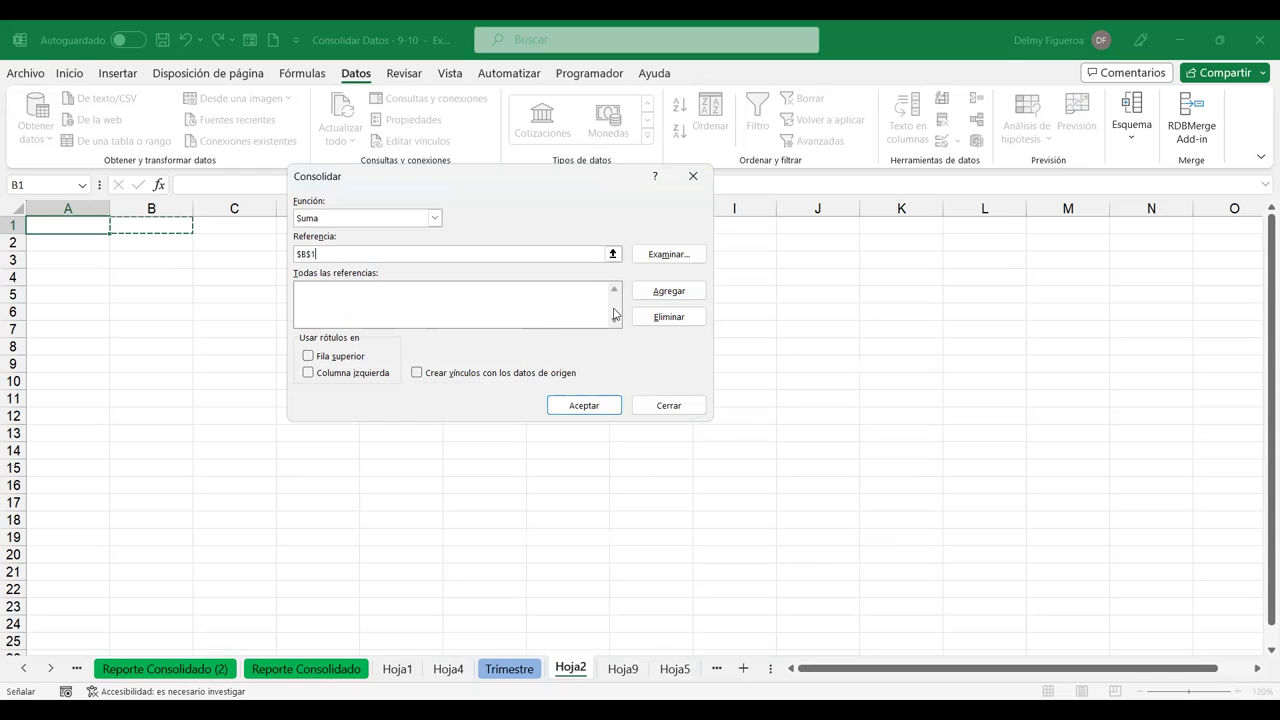
click(667, 404)
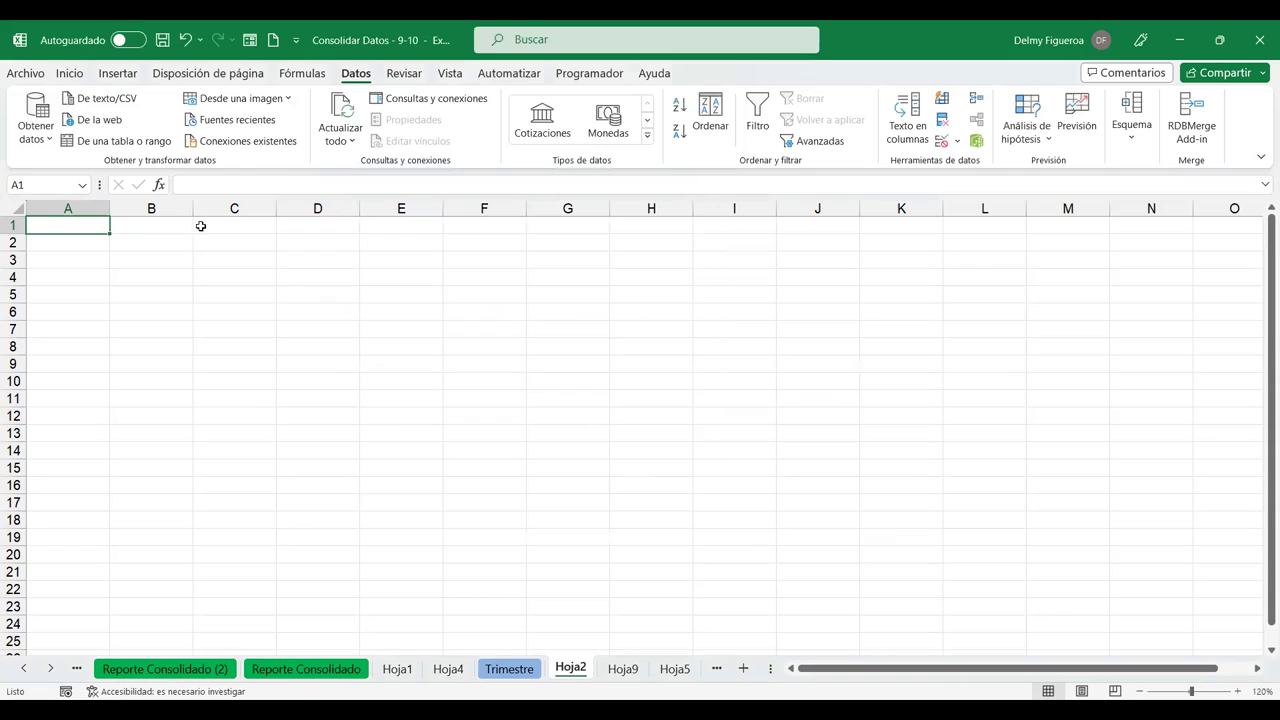
- Reopen Consolidate and set its reference to the workbook Consolidar Datos - 8-9 once more
click(976, 100)
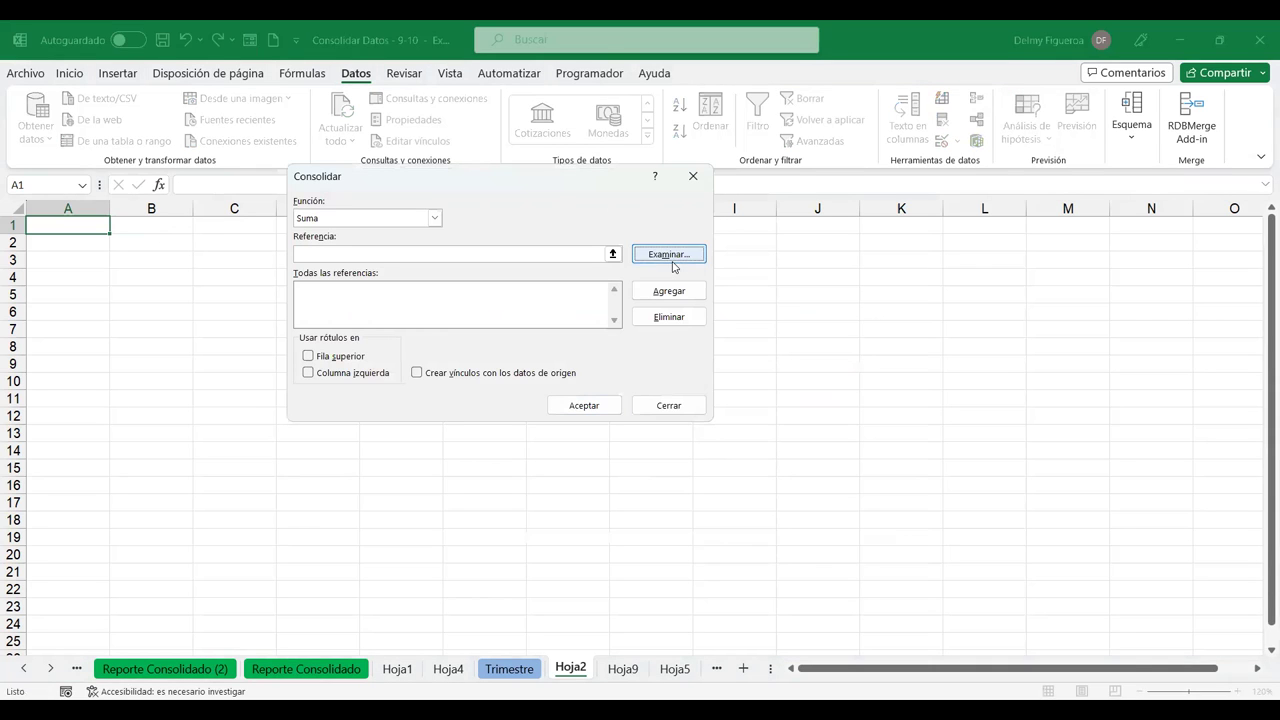
click(673, 259)
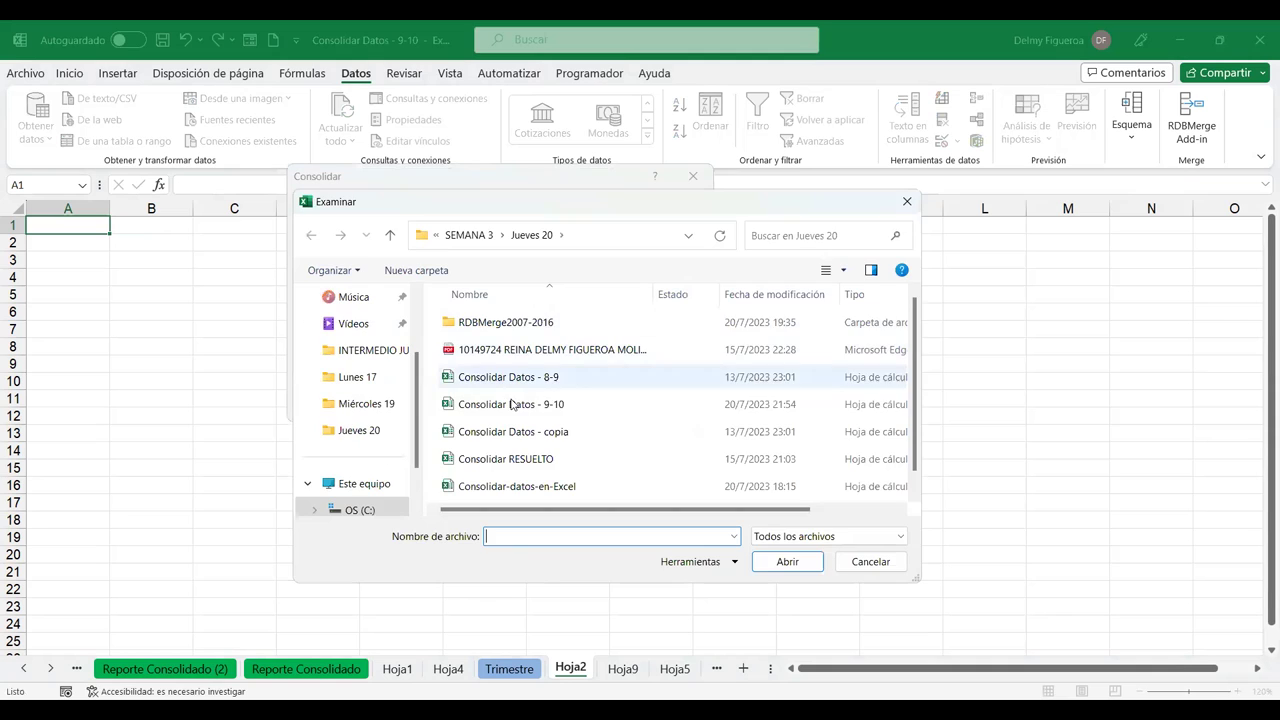
click(545, 380)
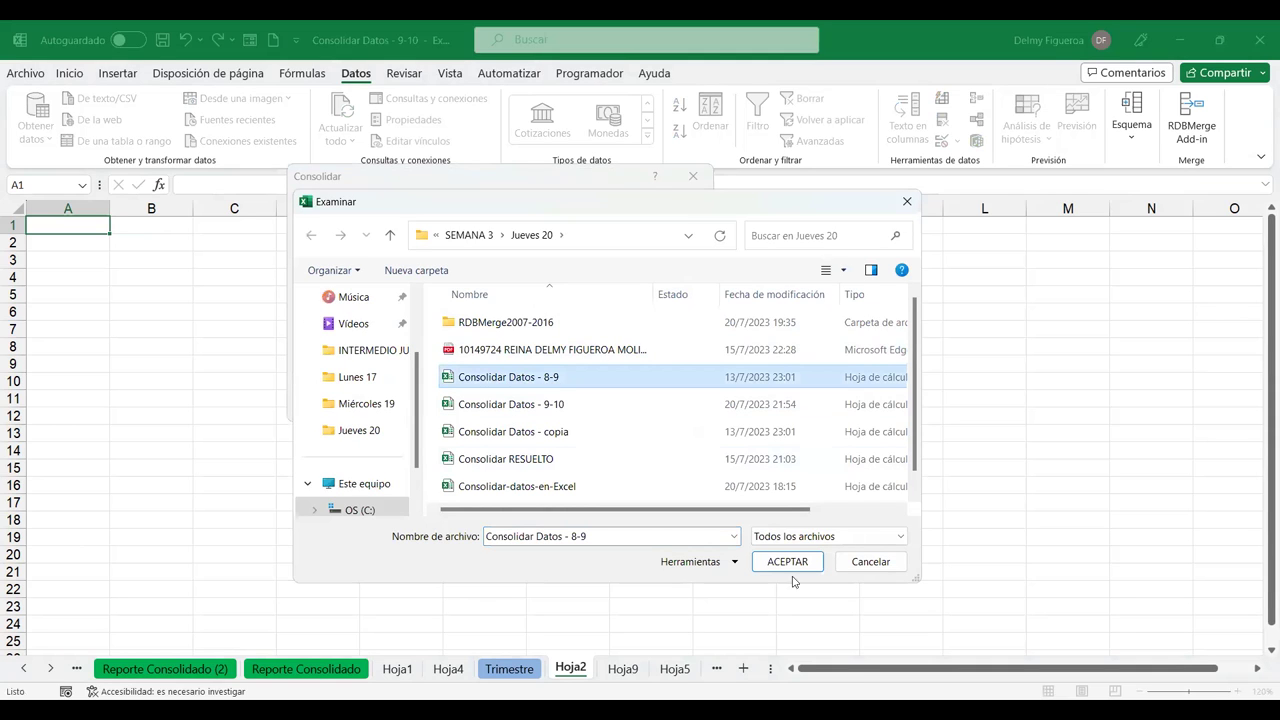
click(803, 565)
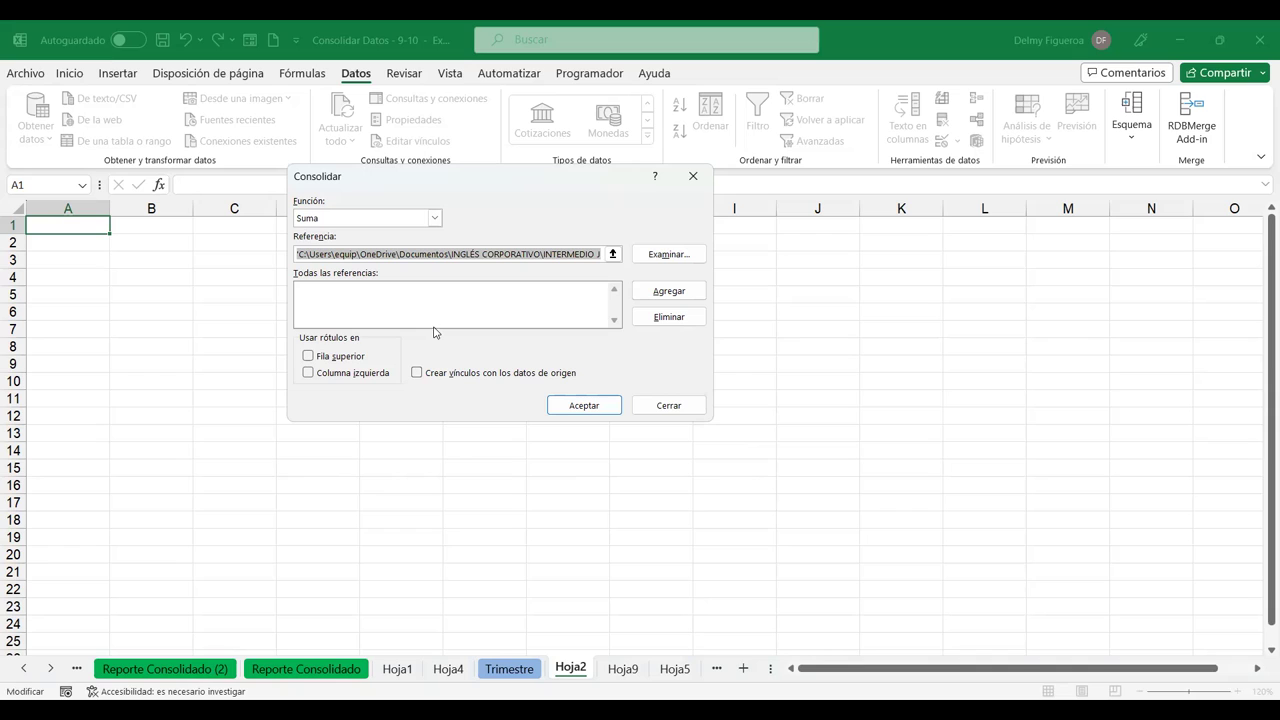
- Paste the defined name Tienda1 as the consolidation reference in place of the external file path
key(F3)
click(404, 270)
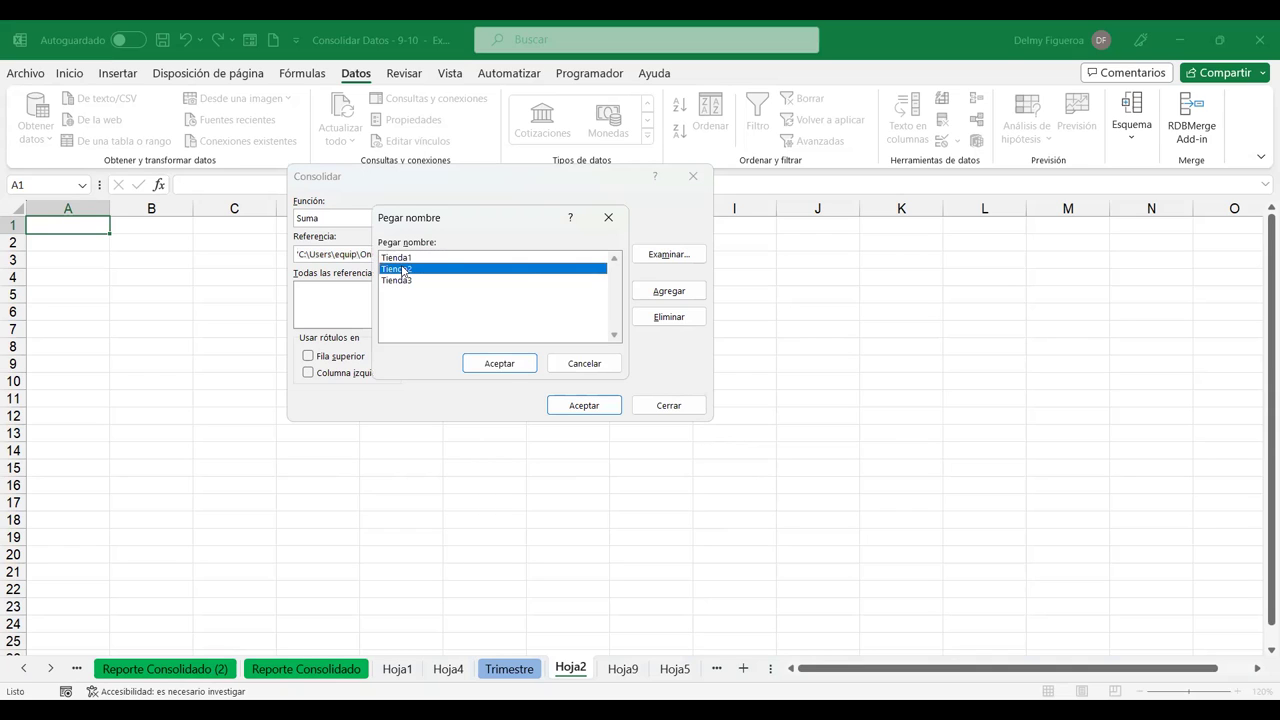
click(405, 259)
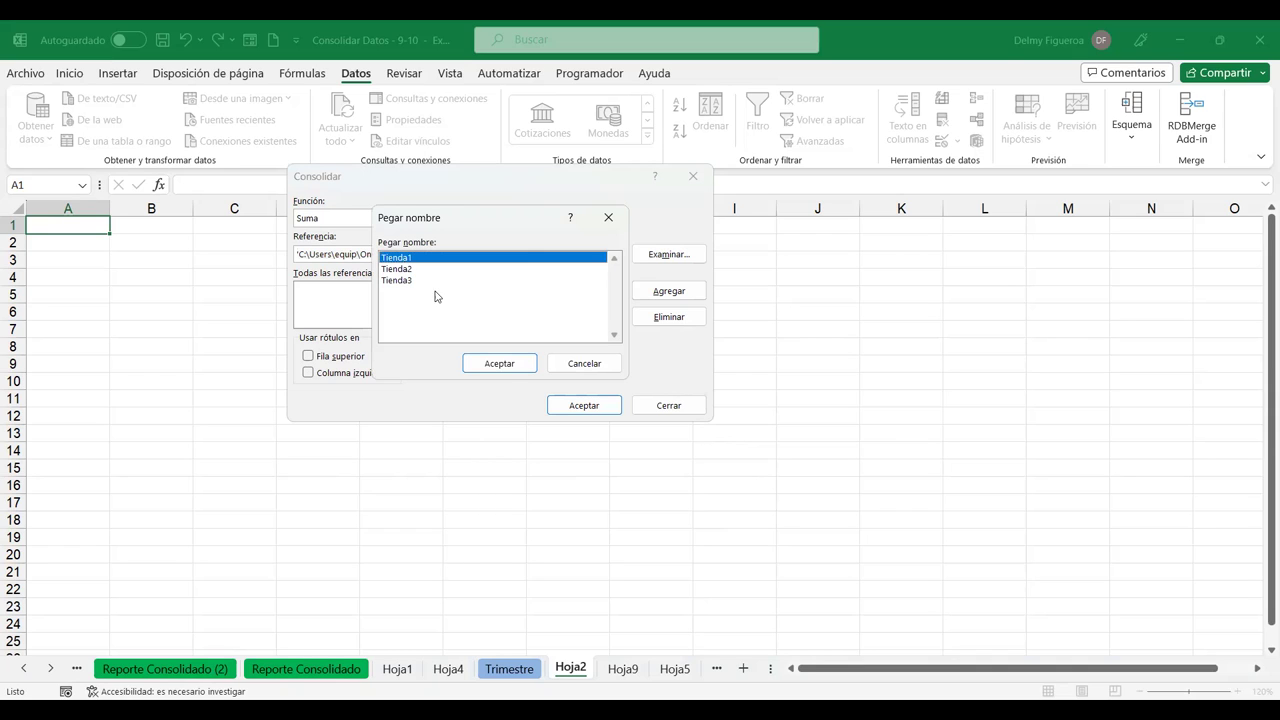
click(500, 364)
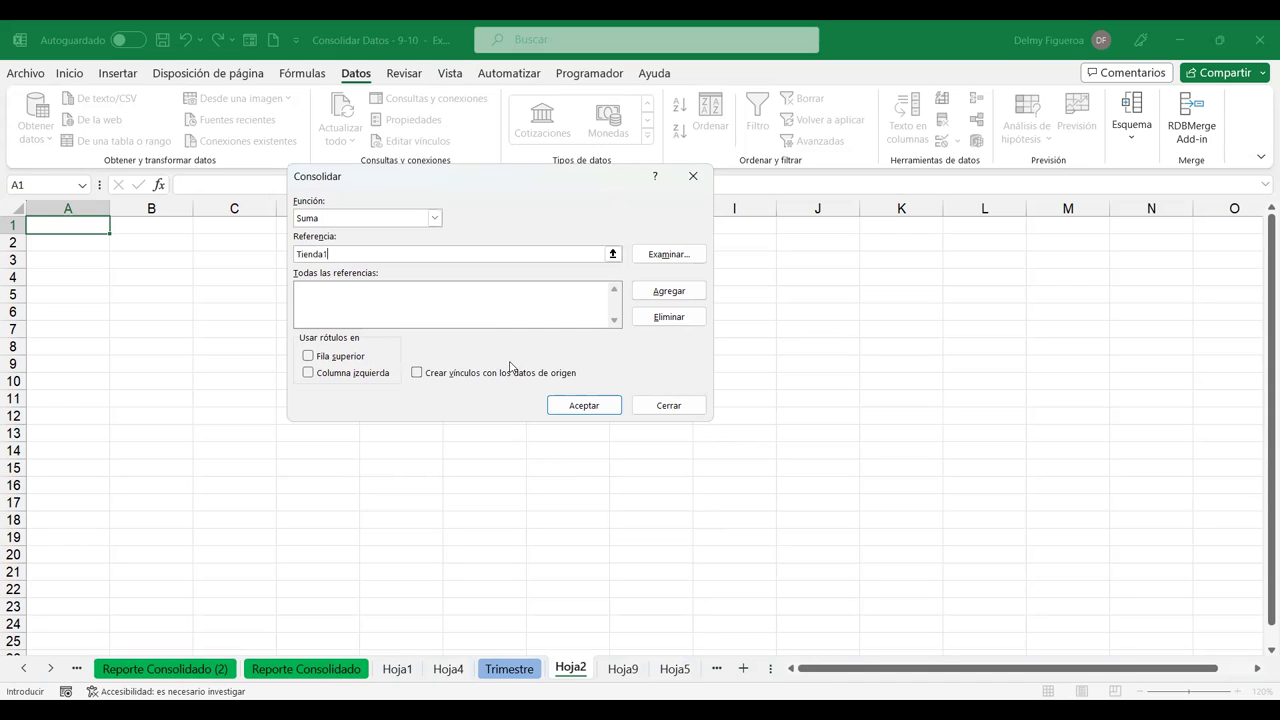
- Try to set the external workbook Consolidar Datos - 8-9 as the consolidation reference and extend its path, and close Consolidate
click(657, 256)
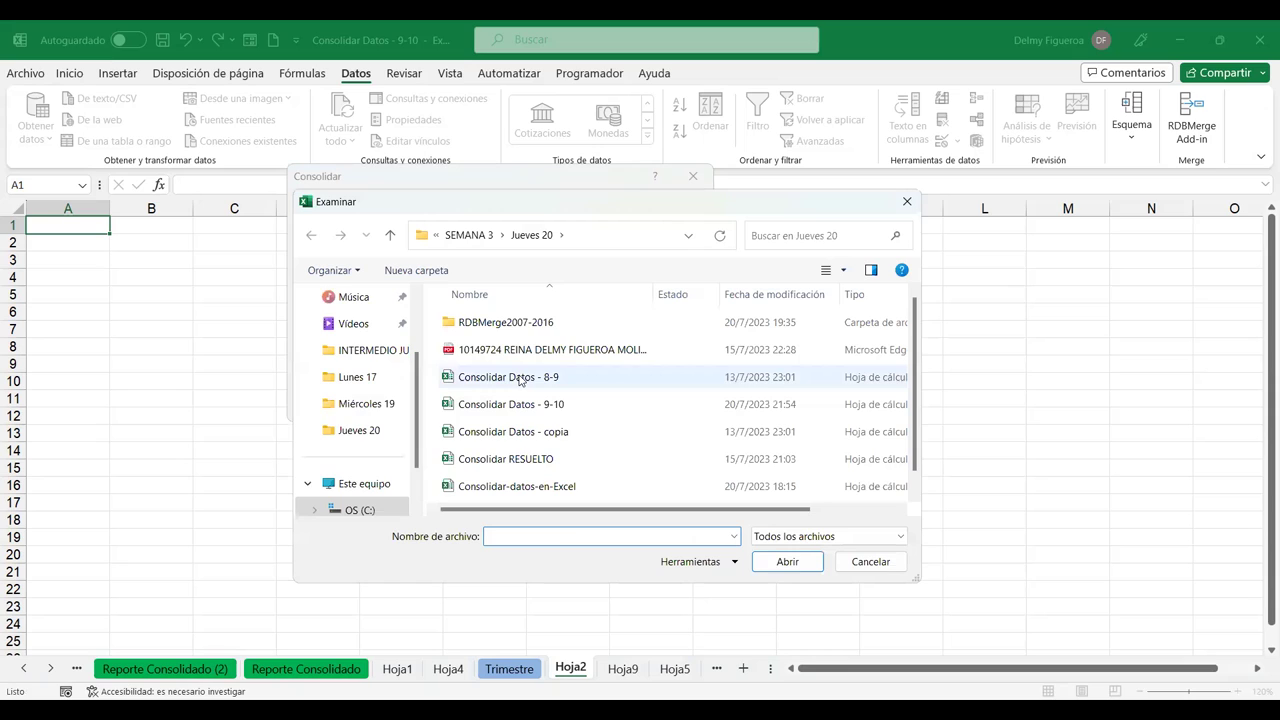
click(520, 379)
key(Return)
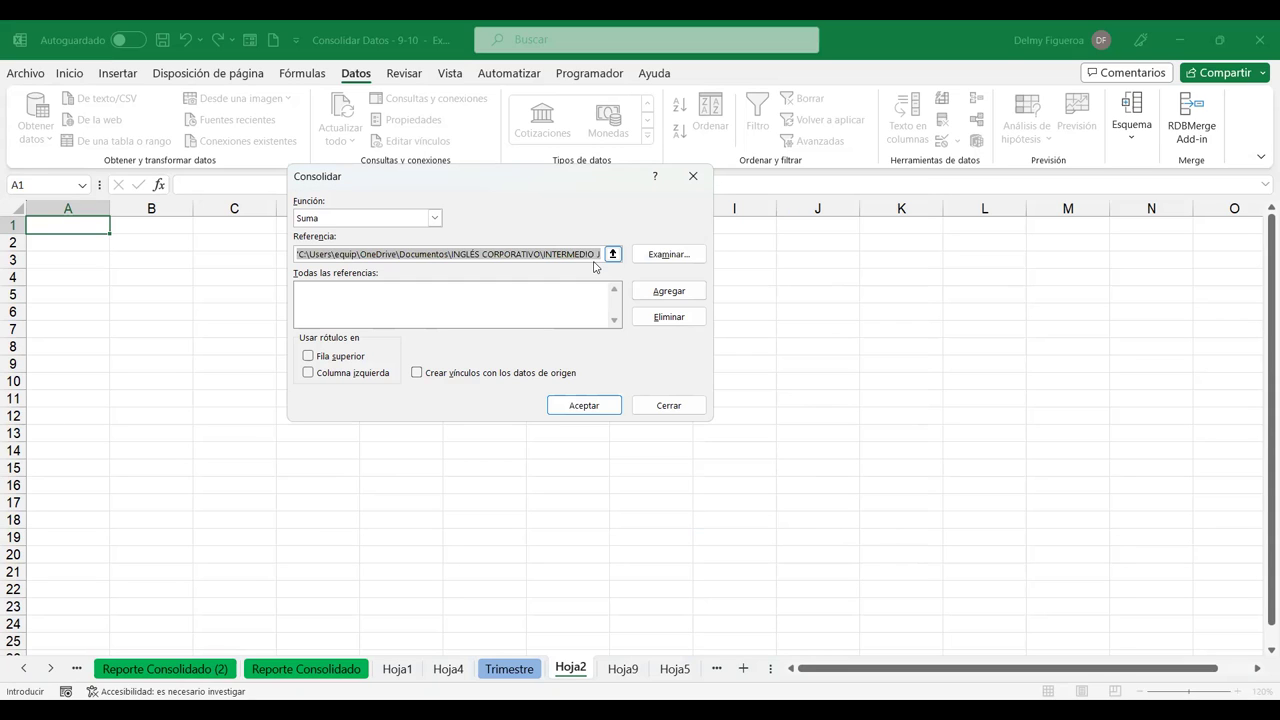
key(End)
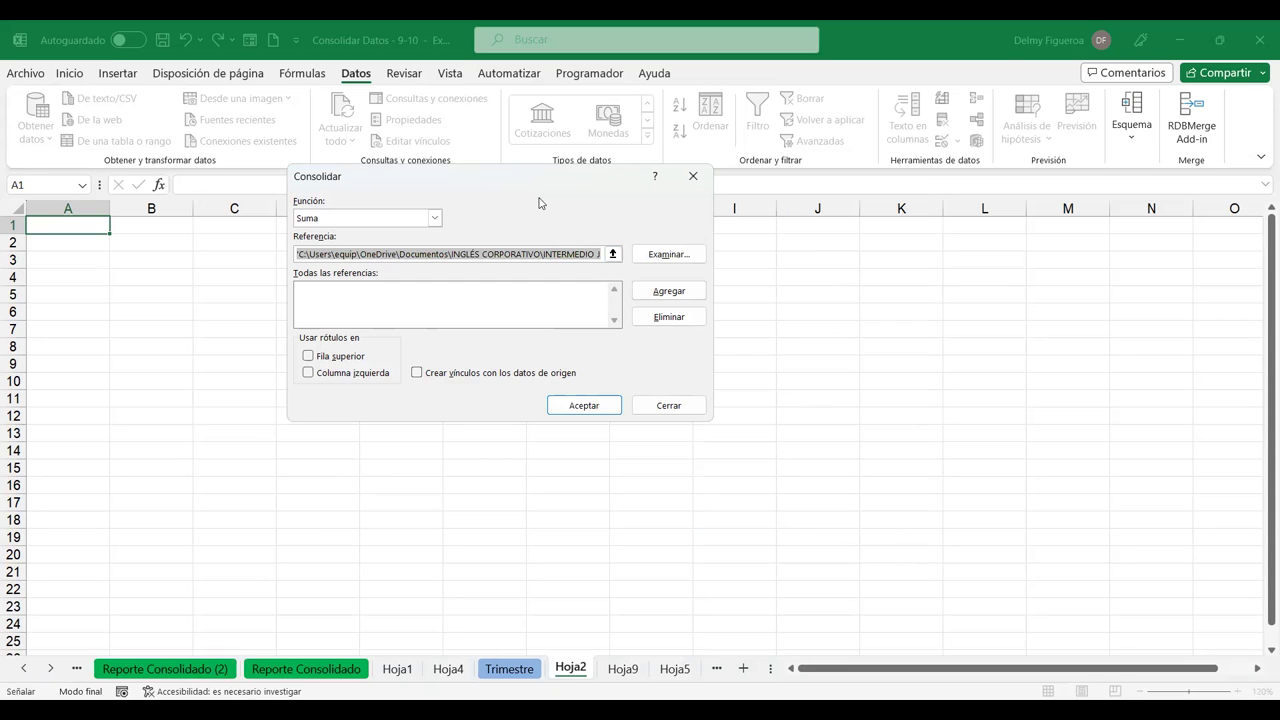
key(Right)
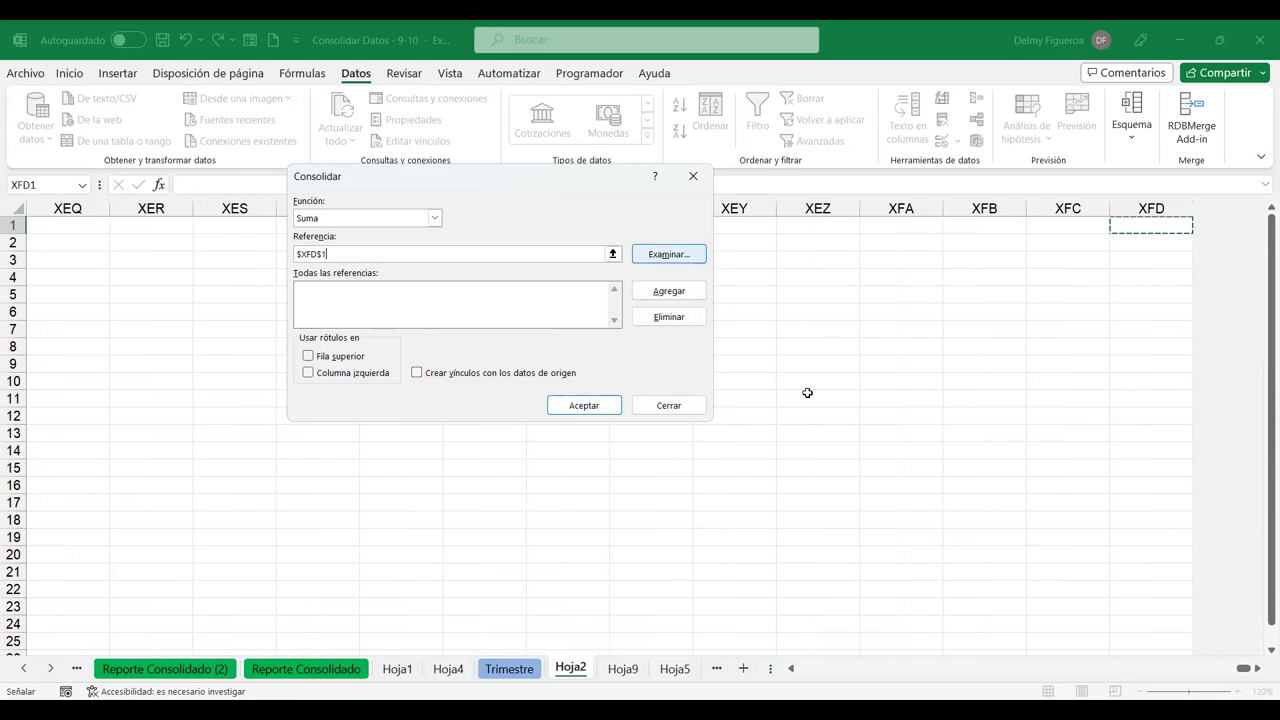
click(676, 409)
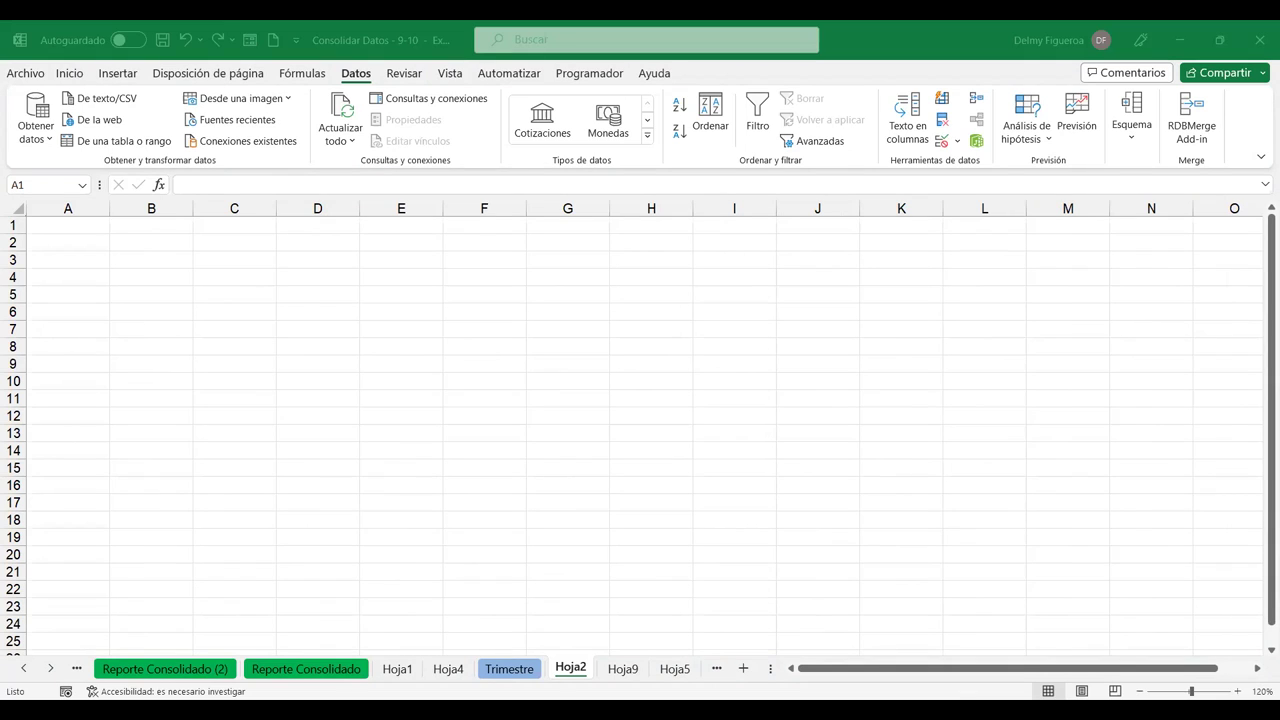
- Examine the product tables by month and the consolidated result beneath them on the Trimestre sheet
click(530, 670)
click(573, 670)
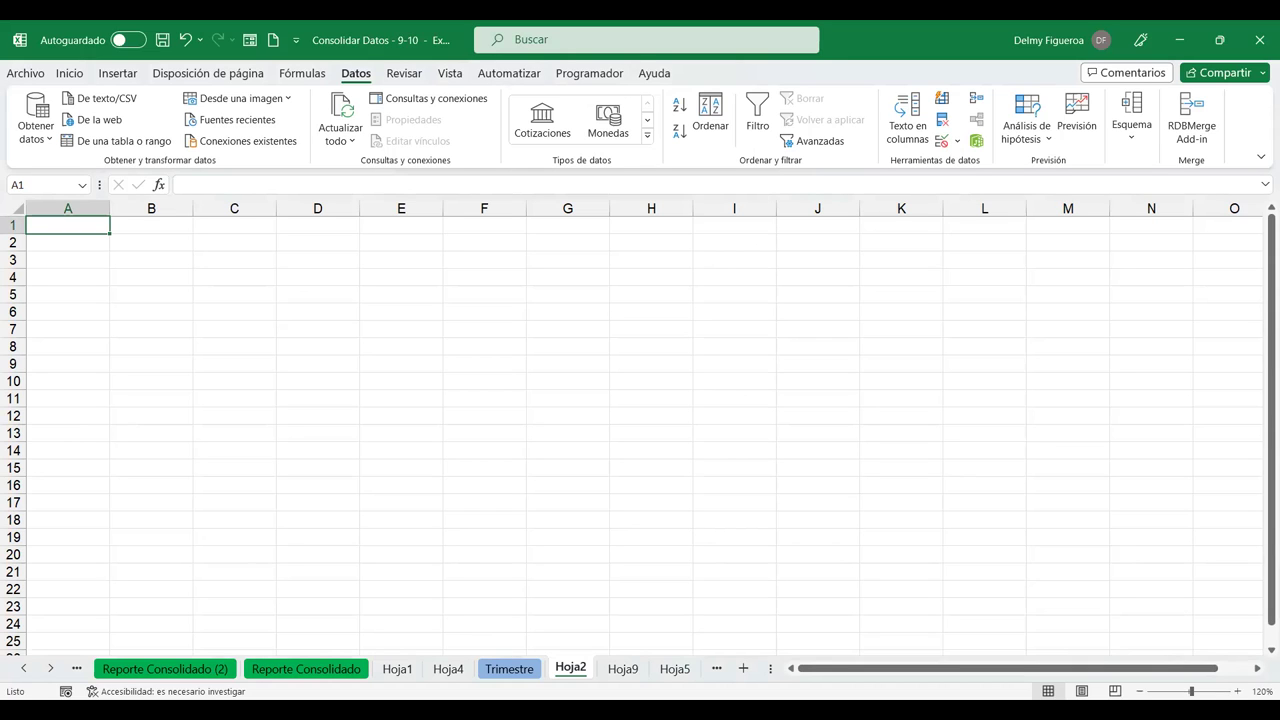
click(509, 669)
click(885, 428)
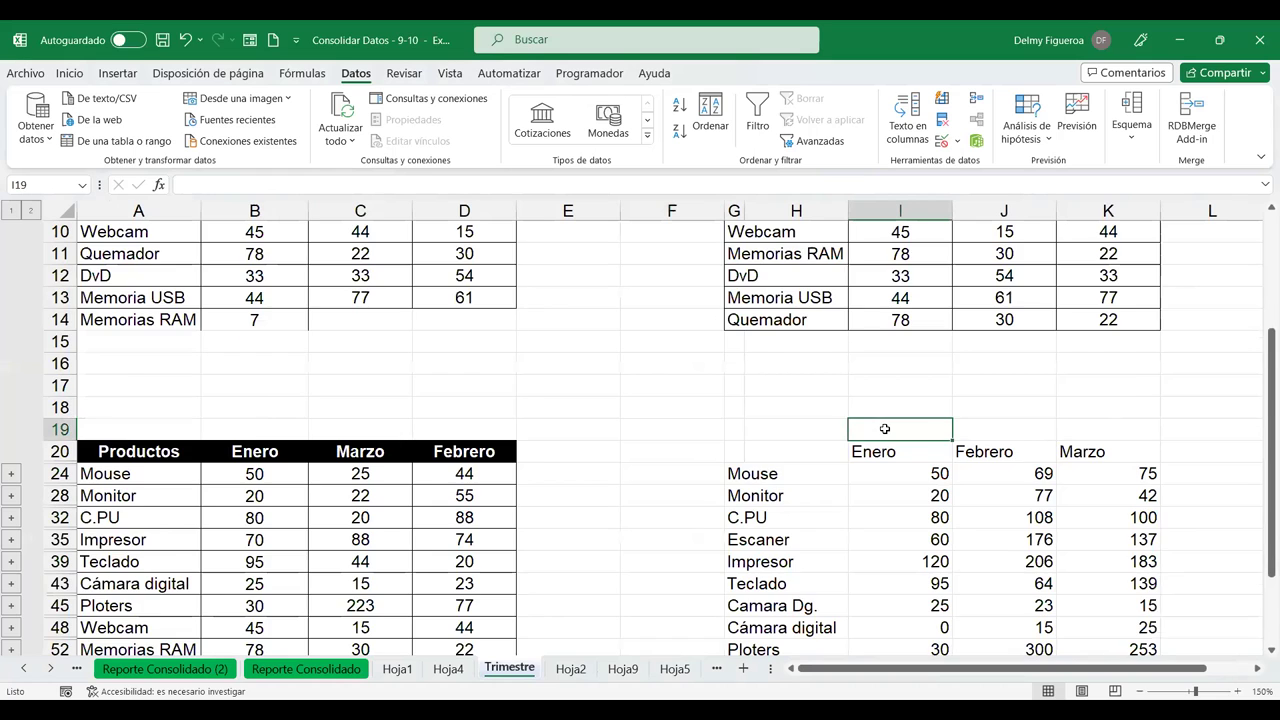
scroll(885, 428, down, 5)
scroll(885, 428, up, 5)
scroll(885, 428, down, 1)
click(803, 366)
scroll(811, 398, down, 1)
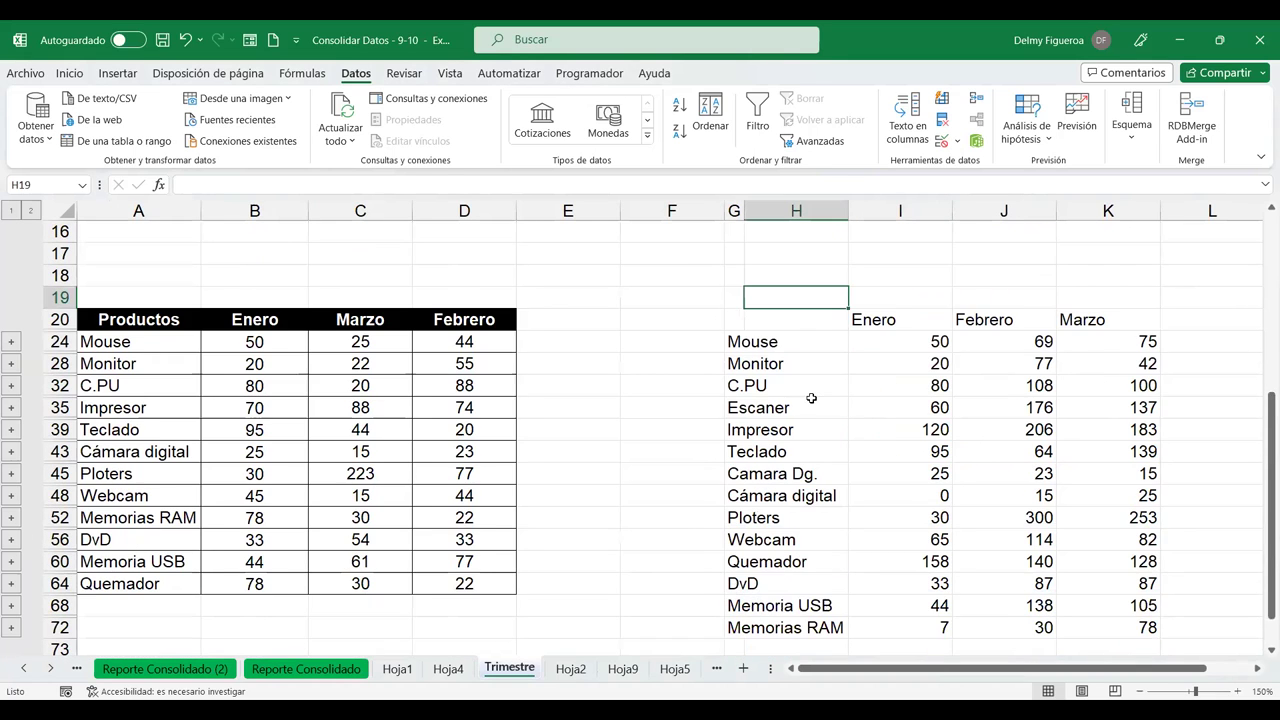
click(1050, 341)
scroll(940, 360, down, 3)
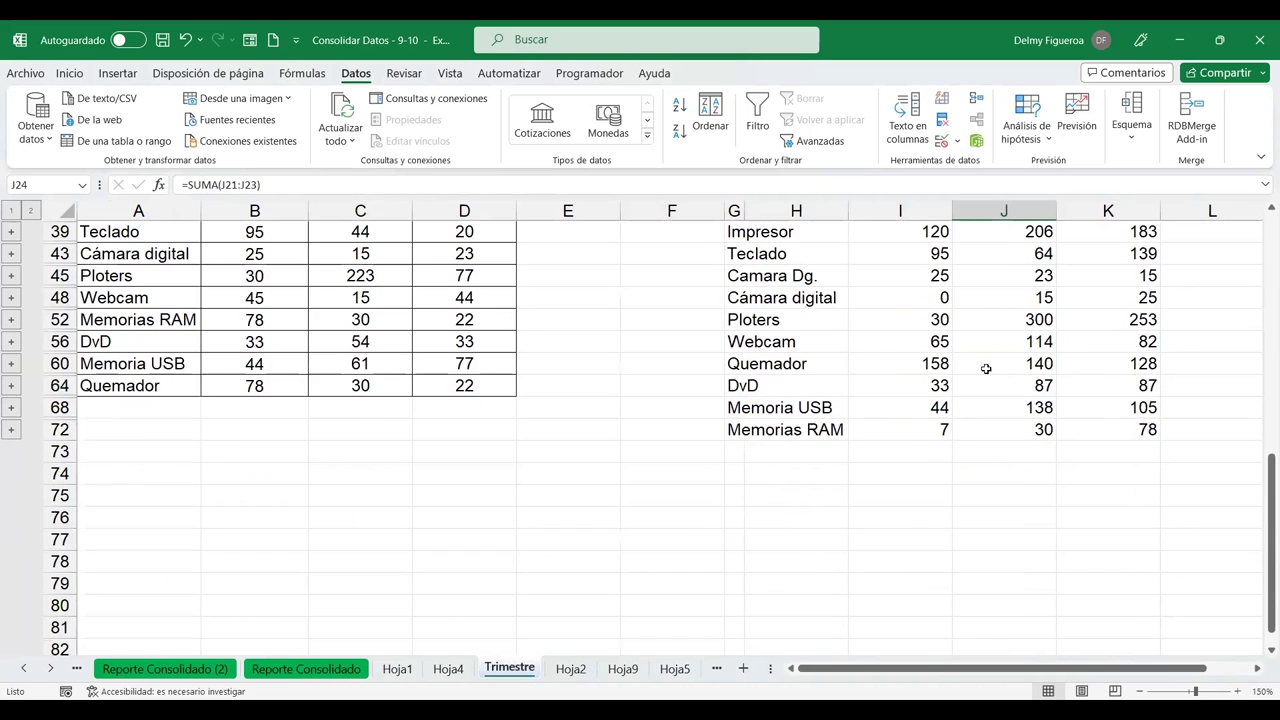
click(940, 342)
scroll(940, 437, up, 7)
scroll(975, 438, up, 1)
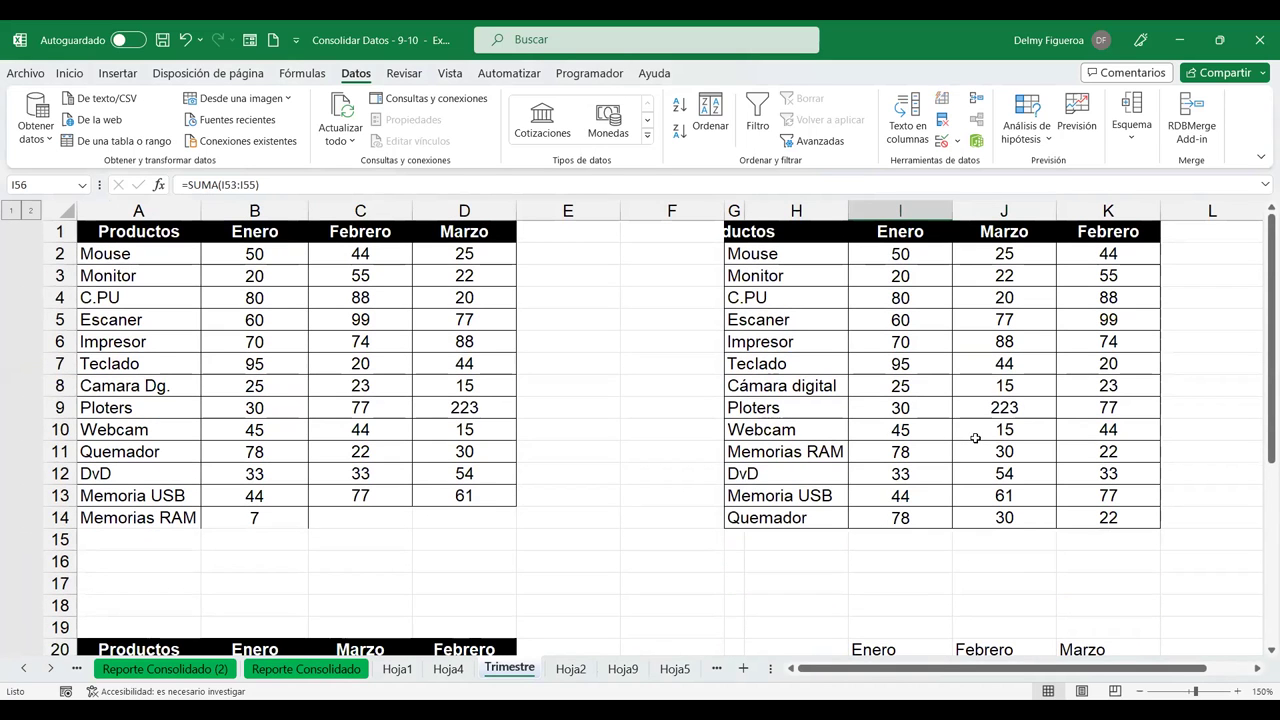
click(948, 543)
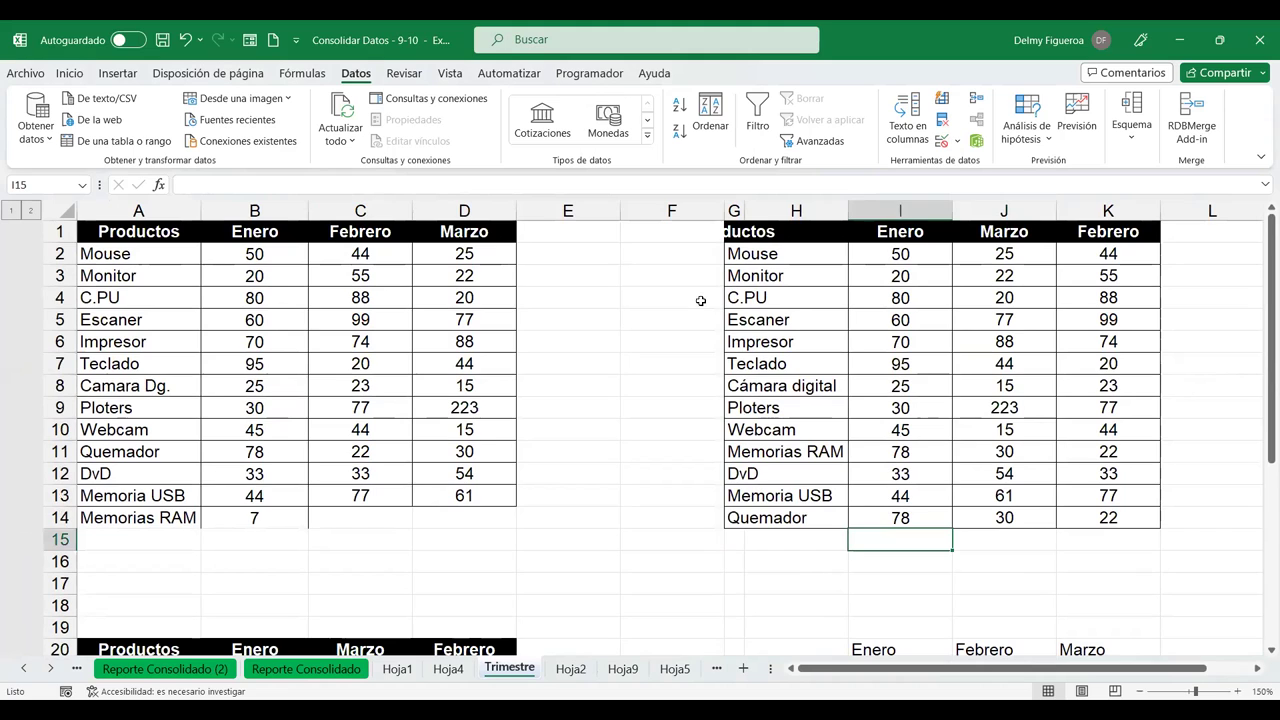
click(668, 230)
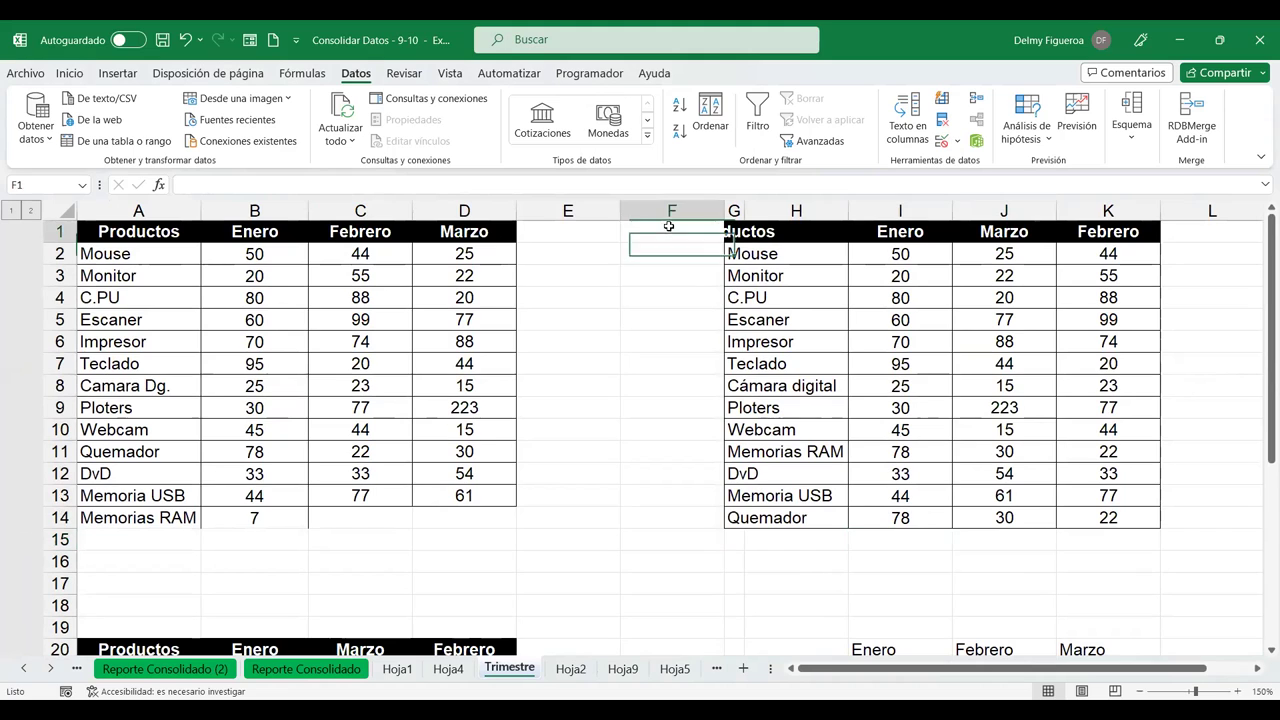
click(592, 670)
click(528, 672)
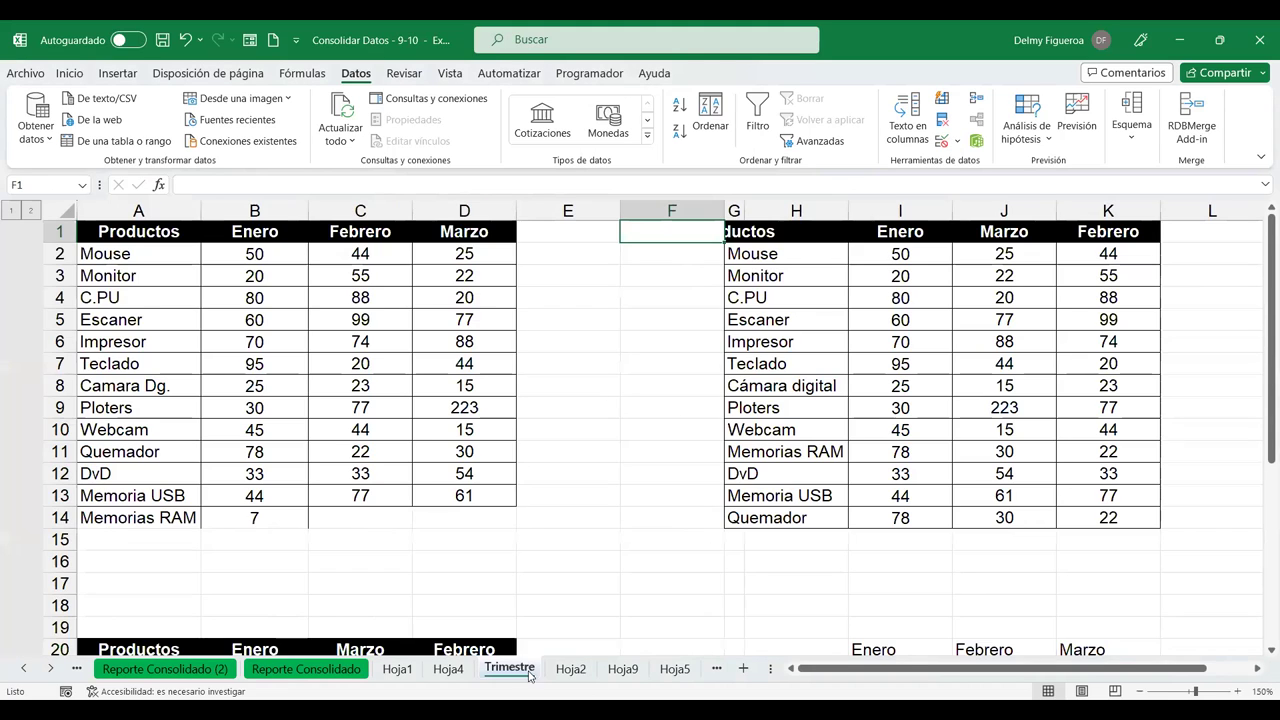
- Review the Consolidate settings from cell E16, including the available functions, the reference entry and the source-link option, and close the dialog
click(559, 563)
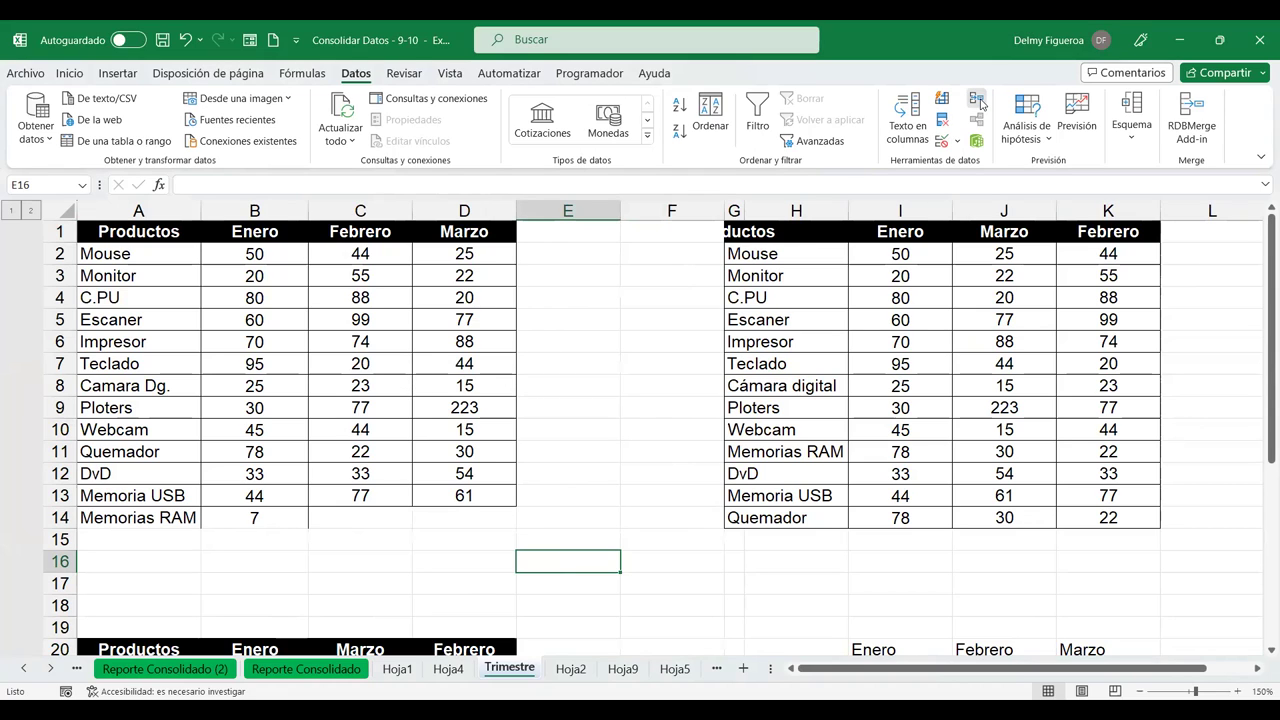
click(978, 101)
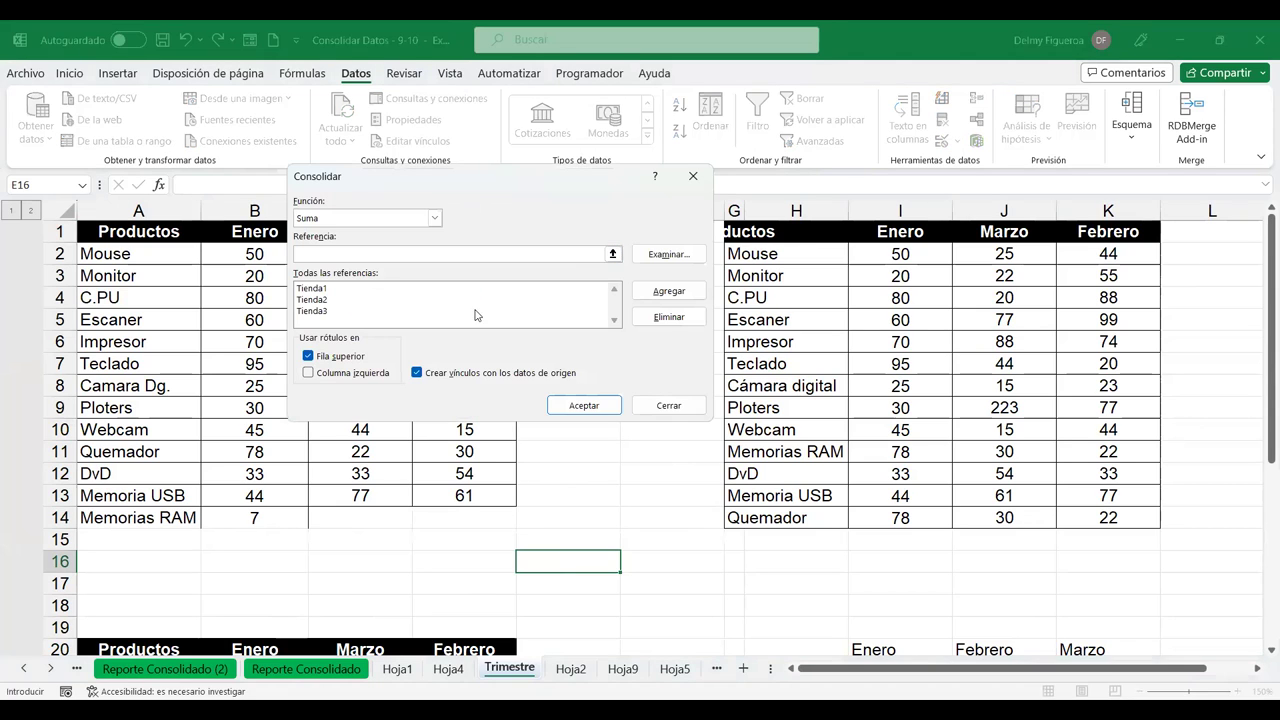
click(435, 219)
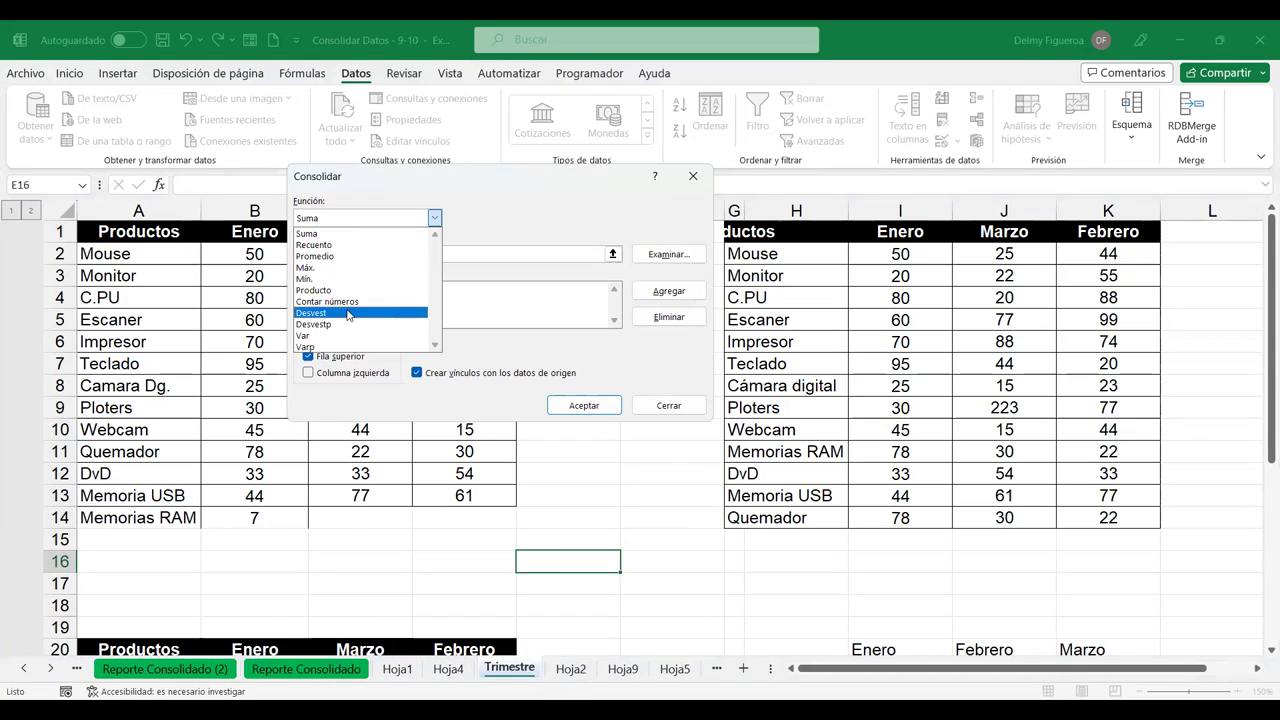
click(468, 208)
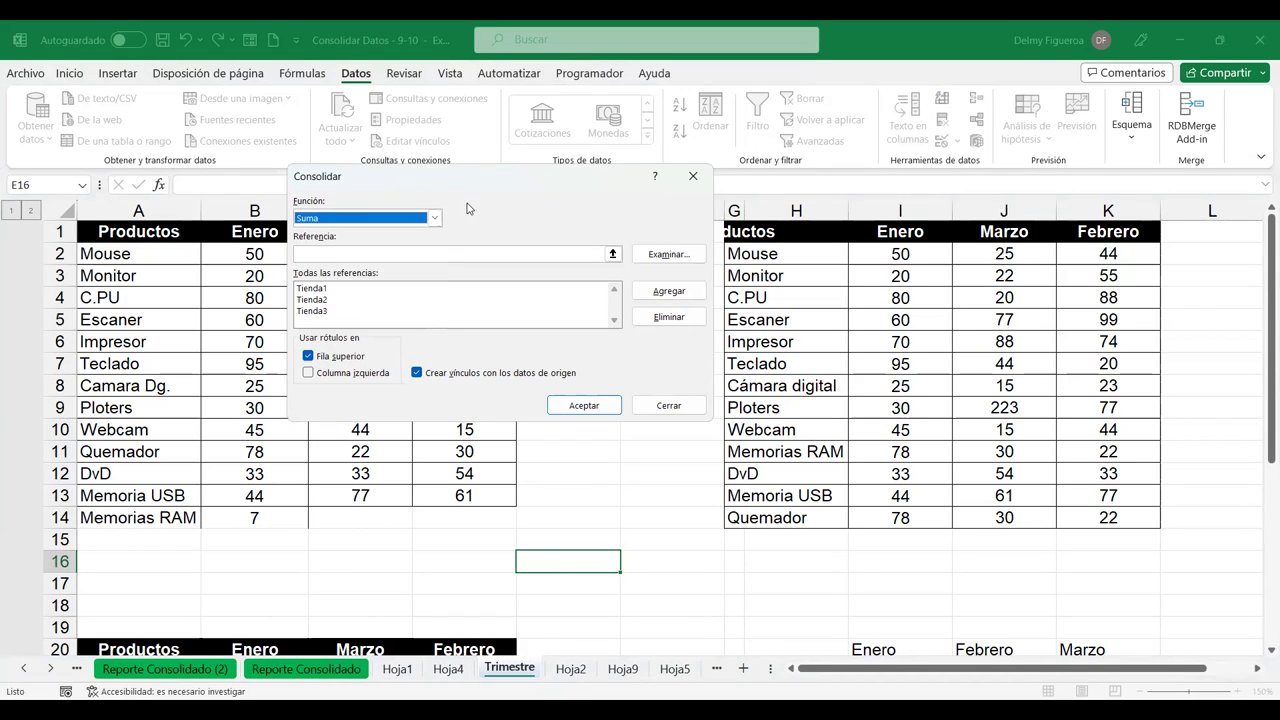
click(386, 254)
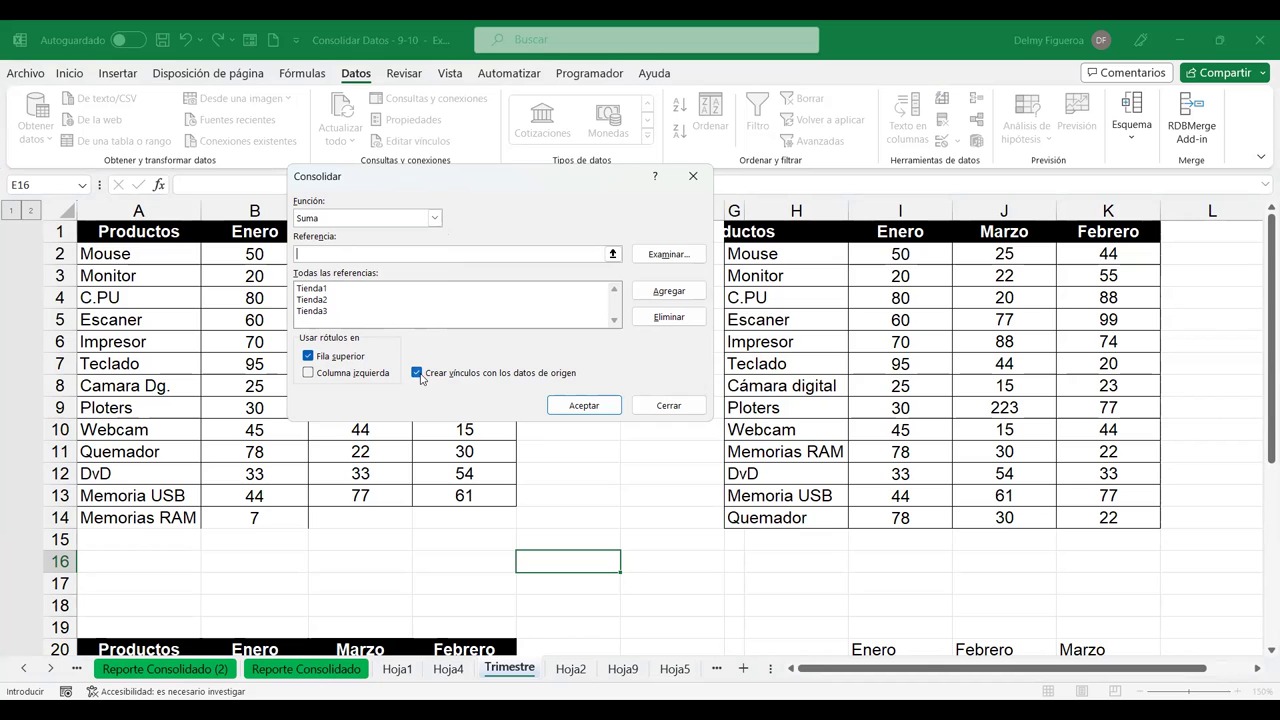
click(669, 405)
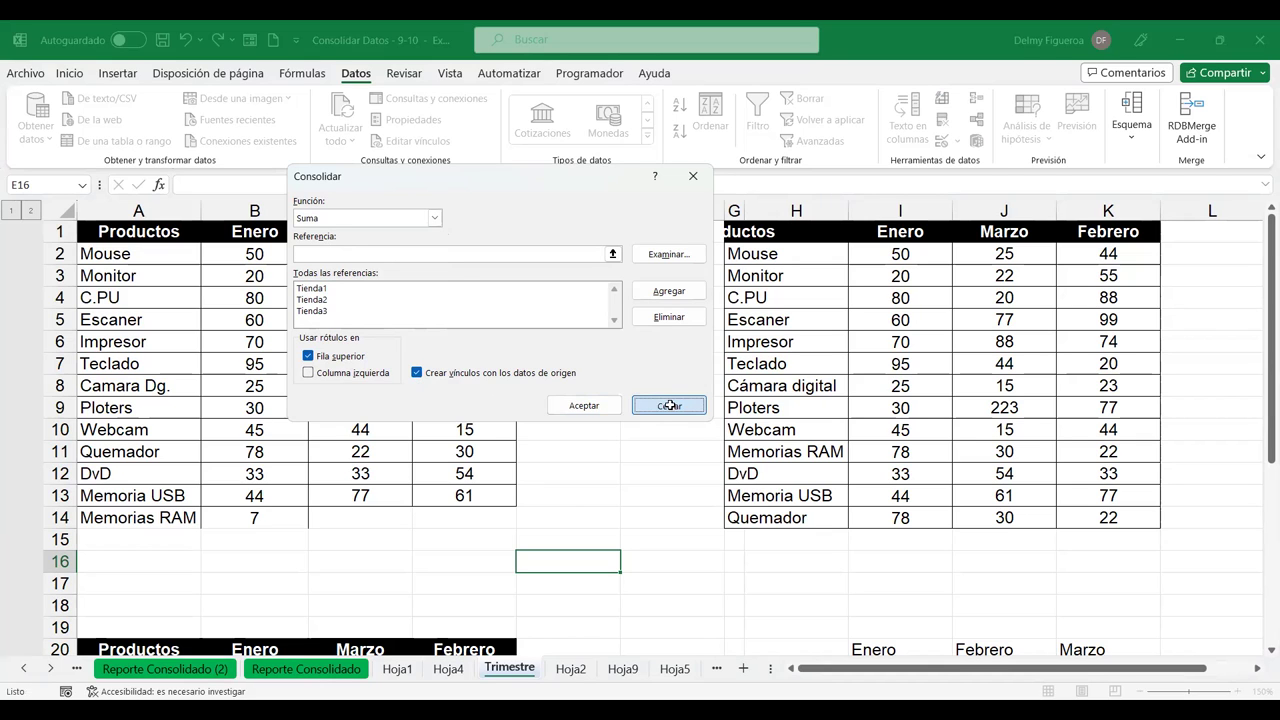
- Examine the Cantidades column on the Reporte Consolidado sheet and the monthly consolidation columns C to F on Hoja1
click(291, 670)
click(602, 286)
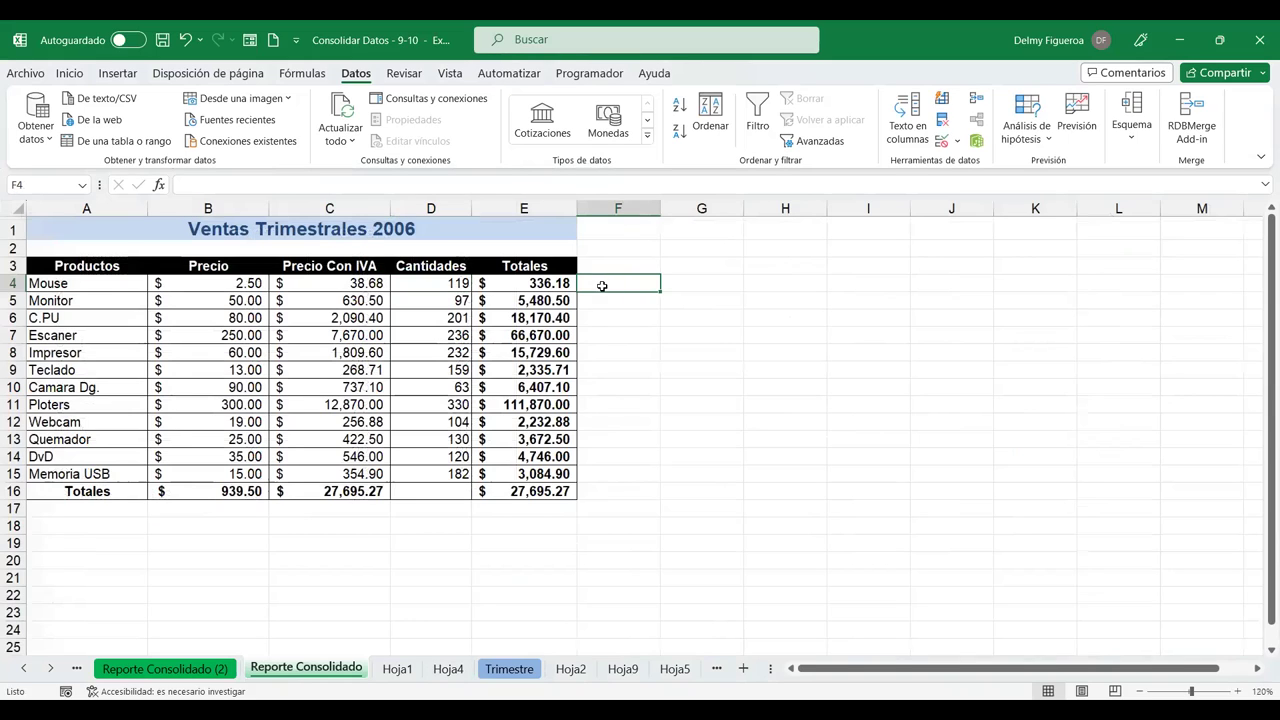
click(446, 287)
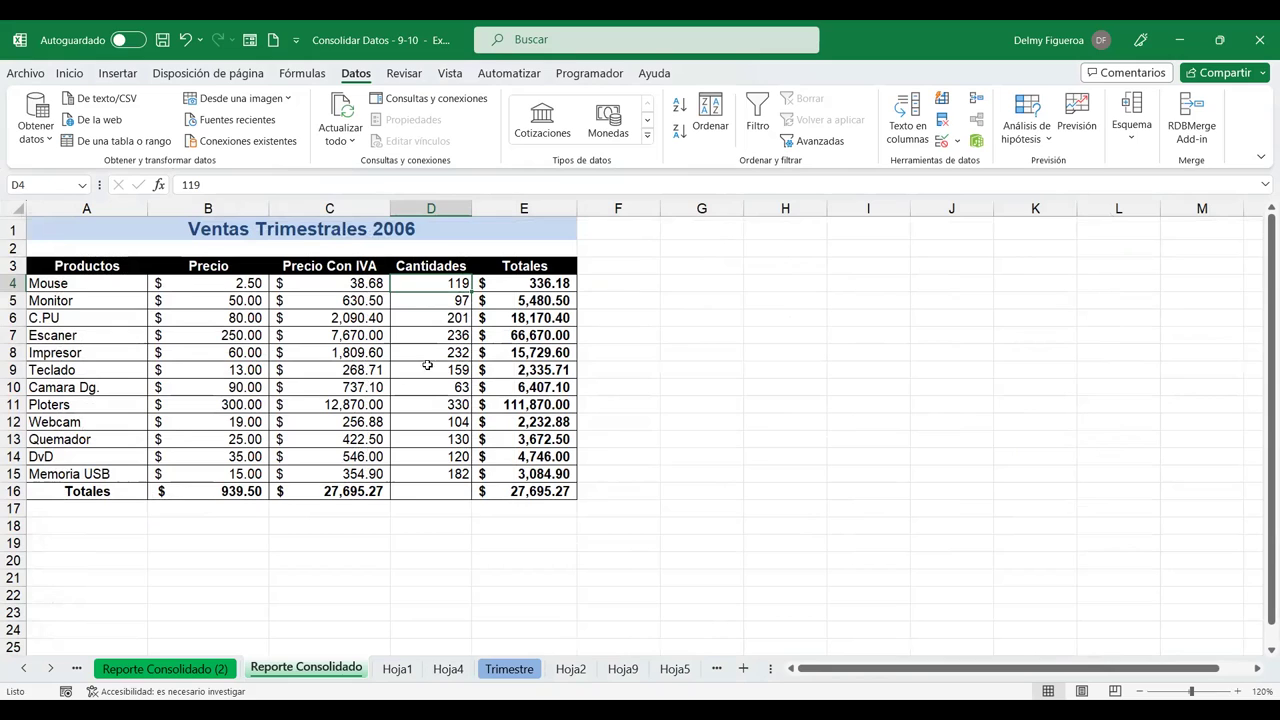
click(26, 669)
click(26, 669)
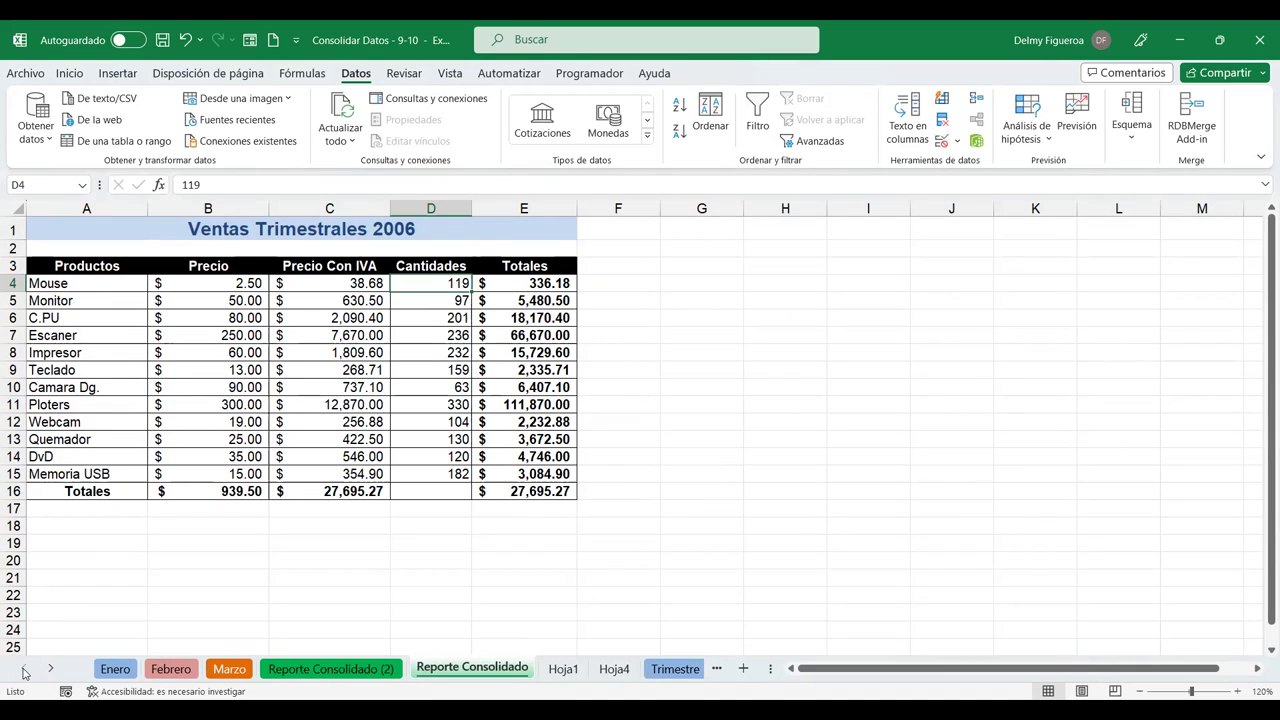
click(562, 669)
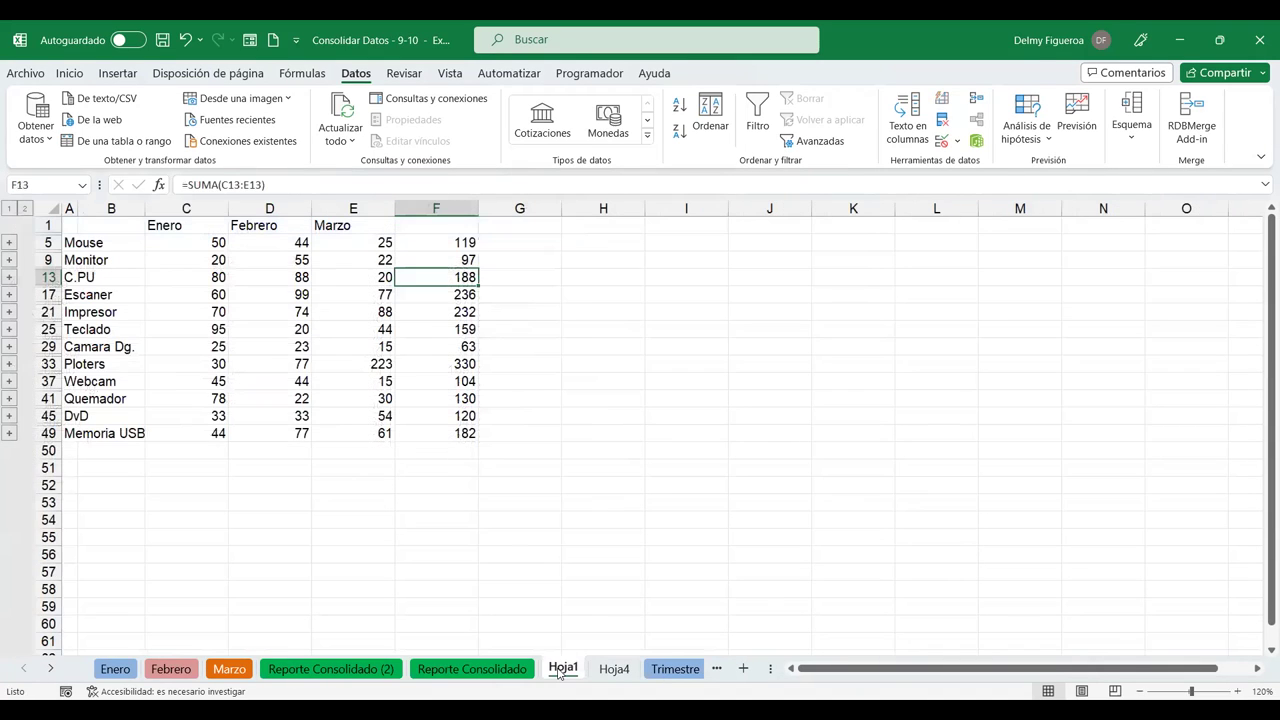
click(168, 209)
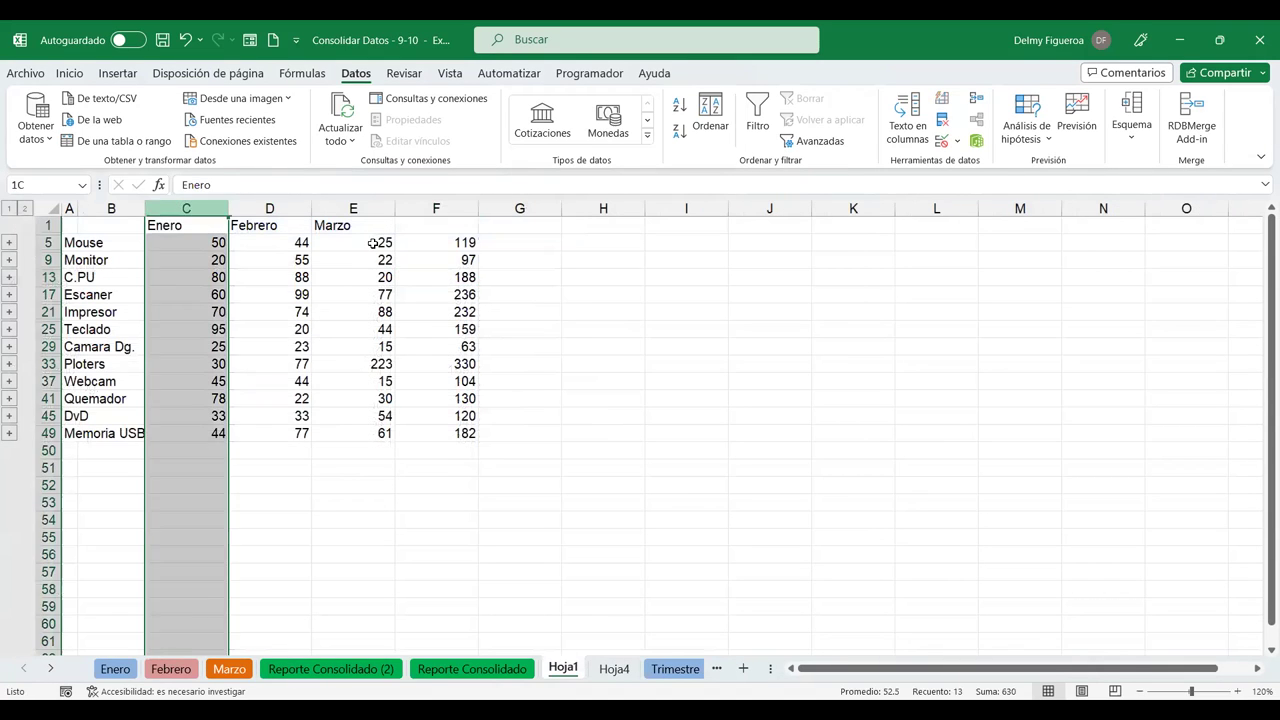
key(ctrl+shift+Right)
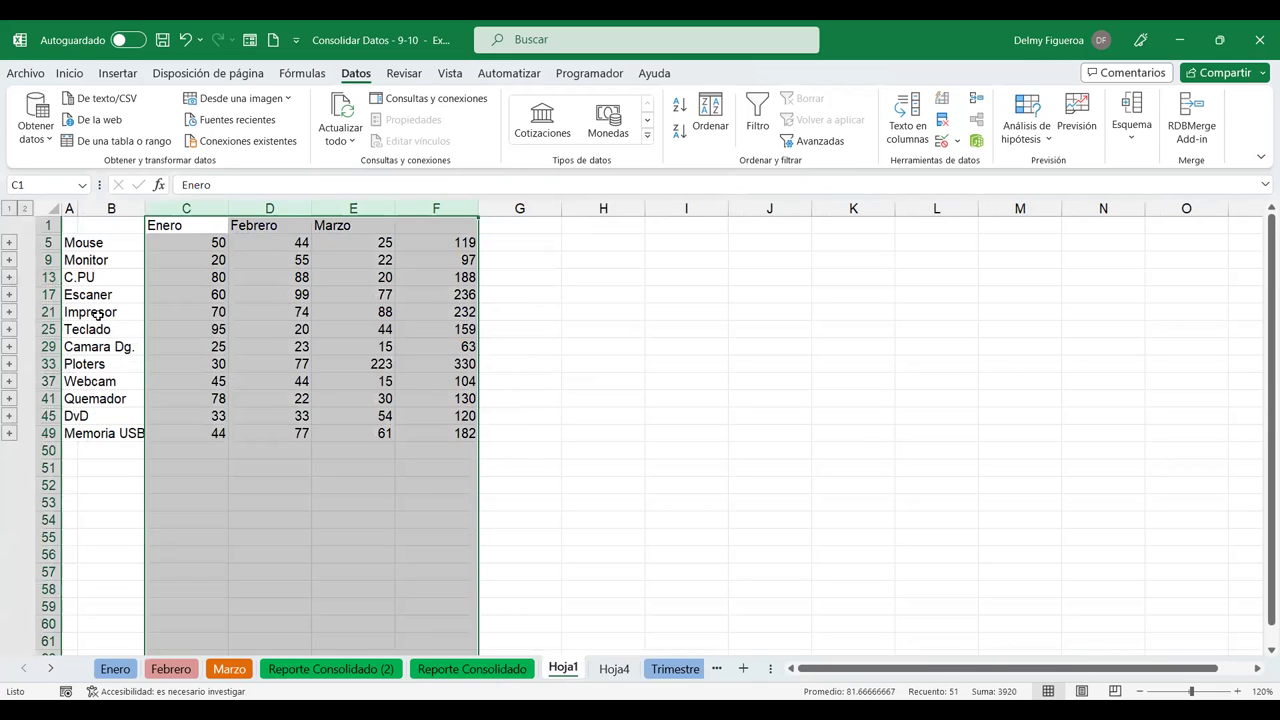
click(441, 289)
- Compare the month order and product labels, such as Memorias RAM and Cámara digital, across the tables on the Trimestre sheet
click(664, 673)
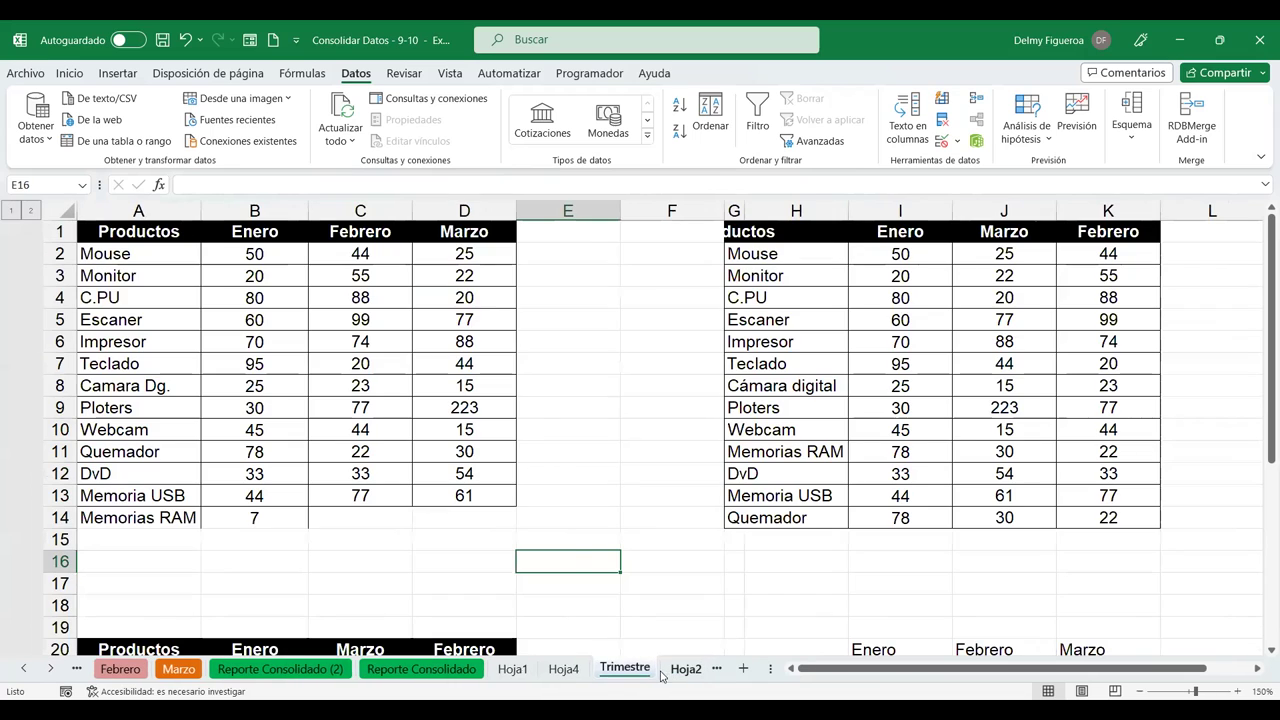
click(281, 229)
click(372, 231)
key(Right)
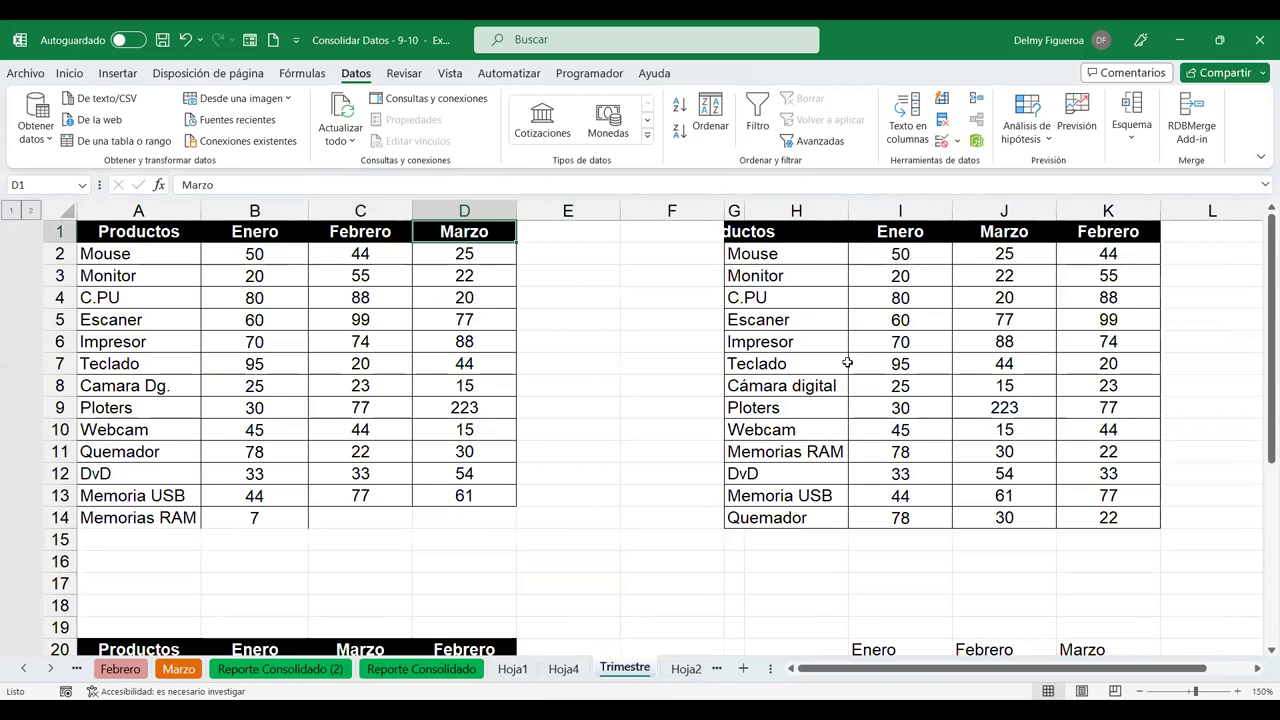
click(792, 425)
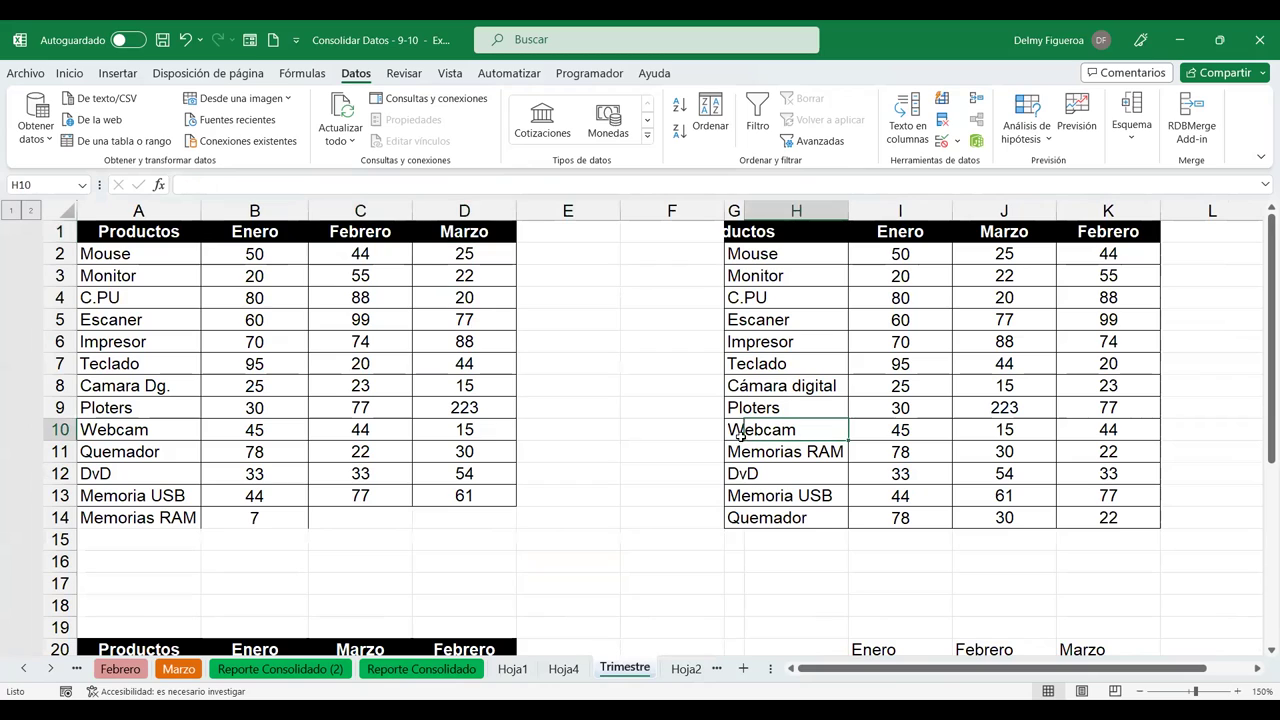
click(150, 518)
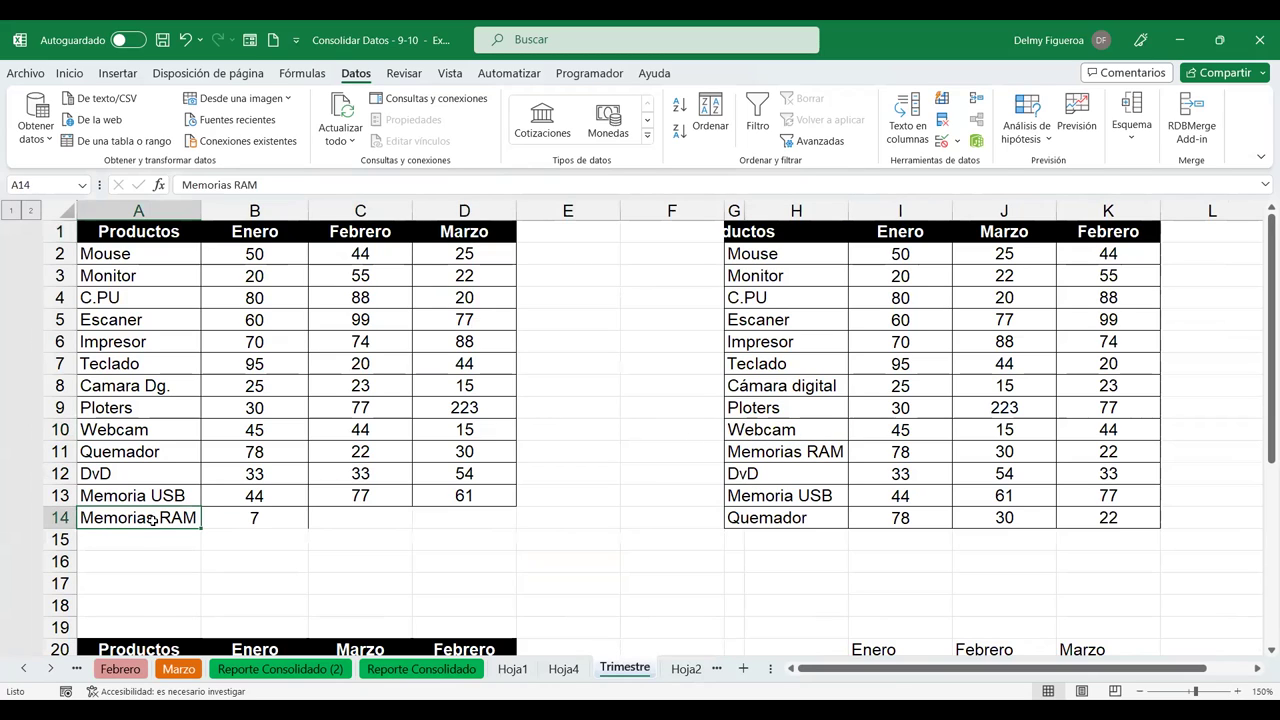
click(163, 363)
click(770, 380)
scroll(772, 380, down, 5)
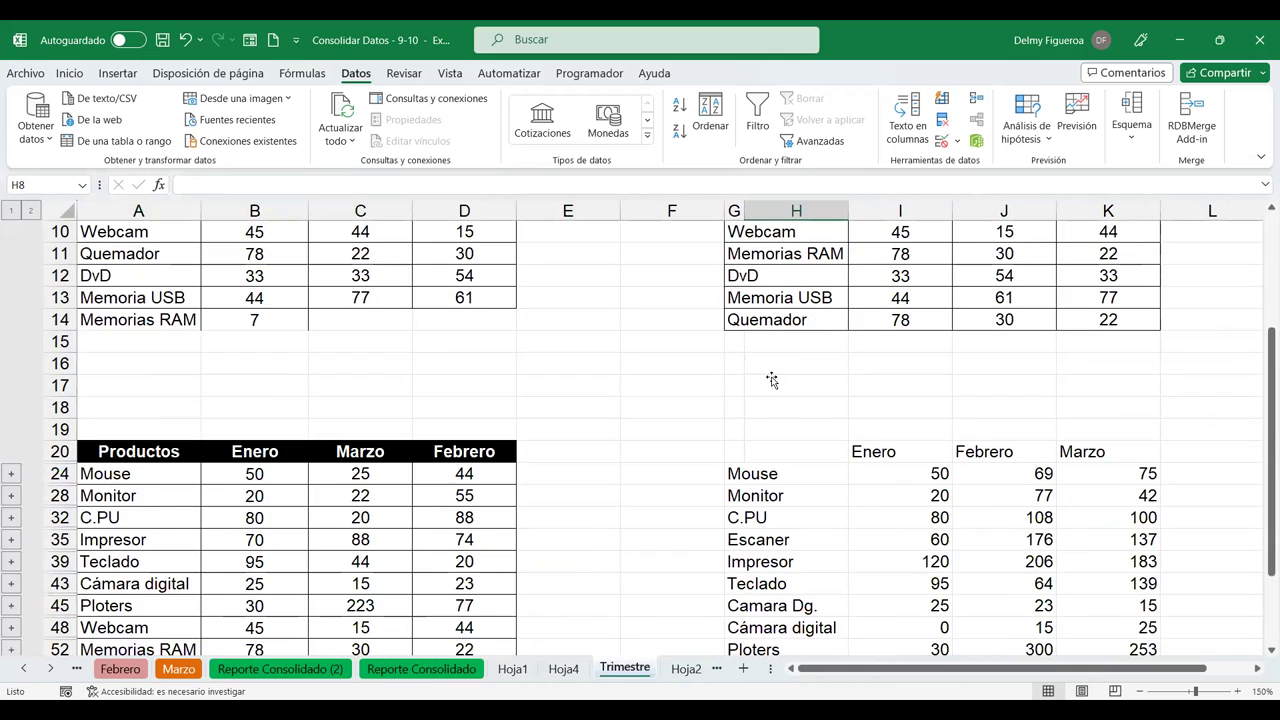
click(170, 452)
scroll(170, 455, down, 2)
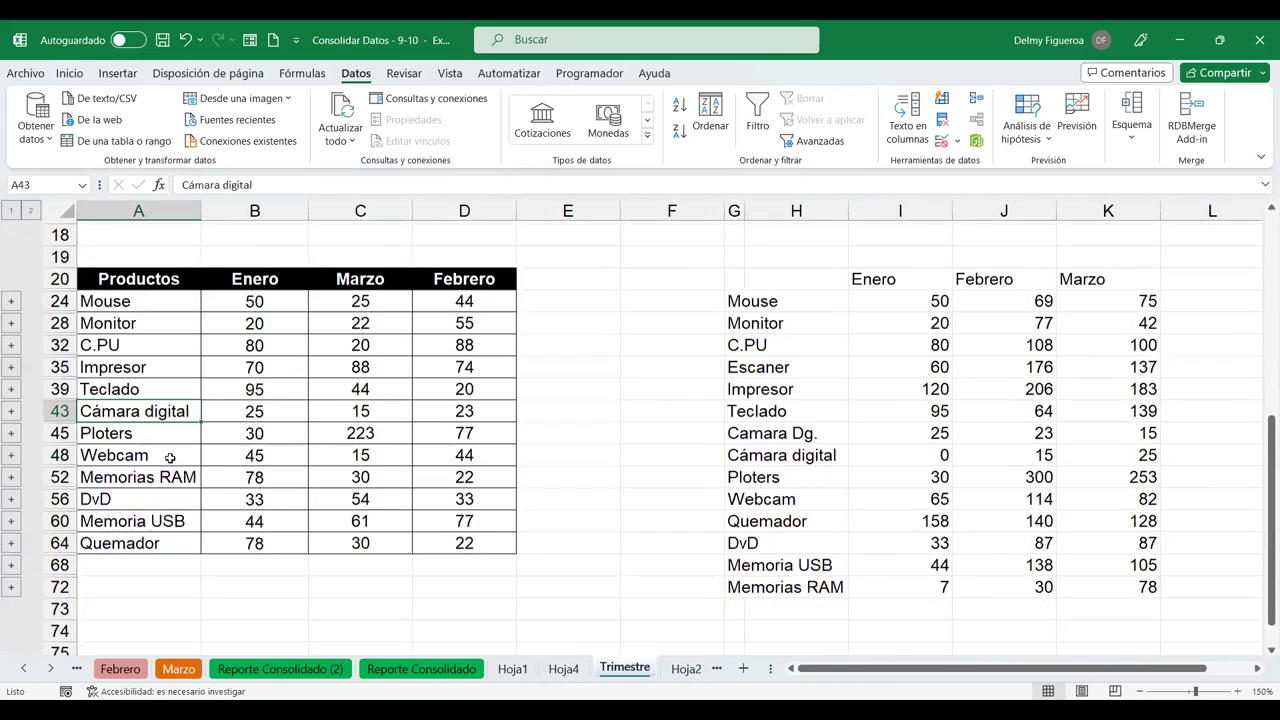
scroll(642, 395, up, 5)
scroll(642, 395, up, 2)
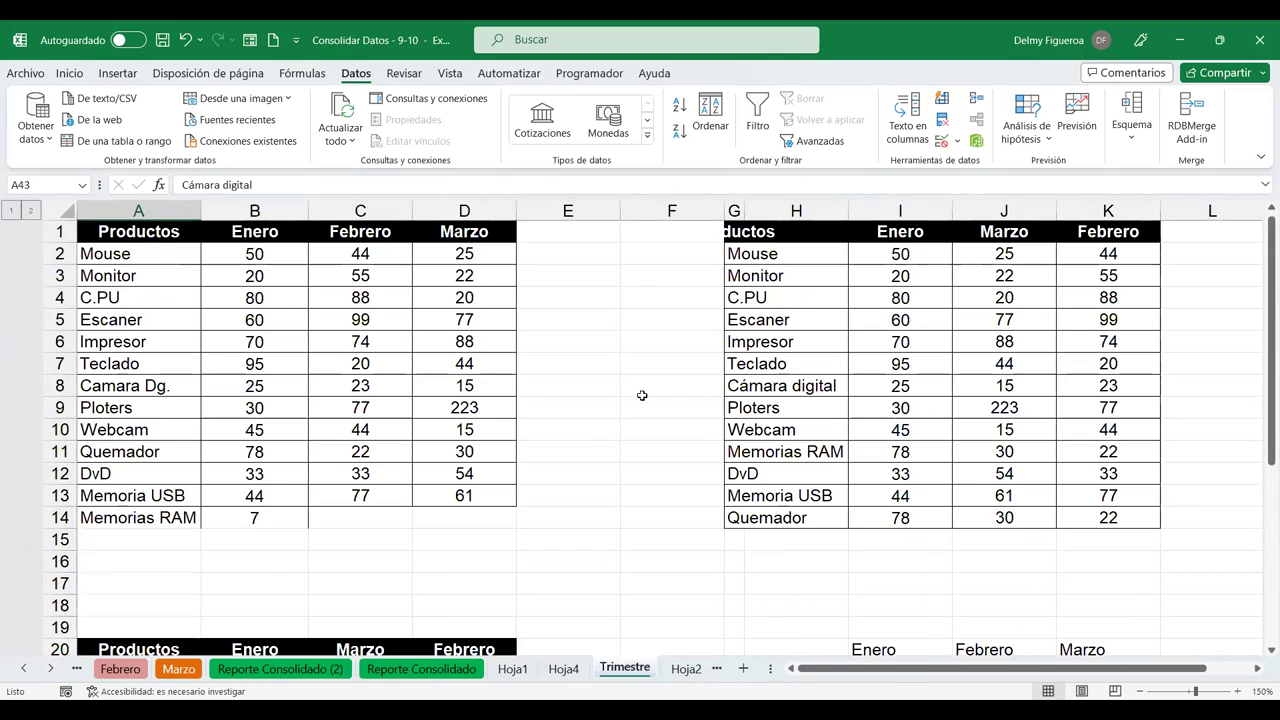
- Review the linked consolidation results on Hoja9 and Hoja1
click(684, 671)
click(684, 674)
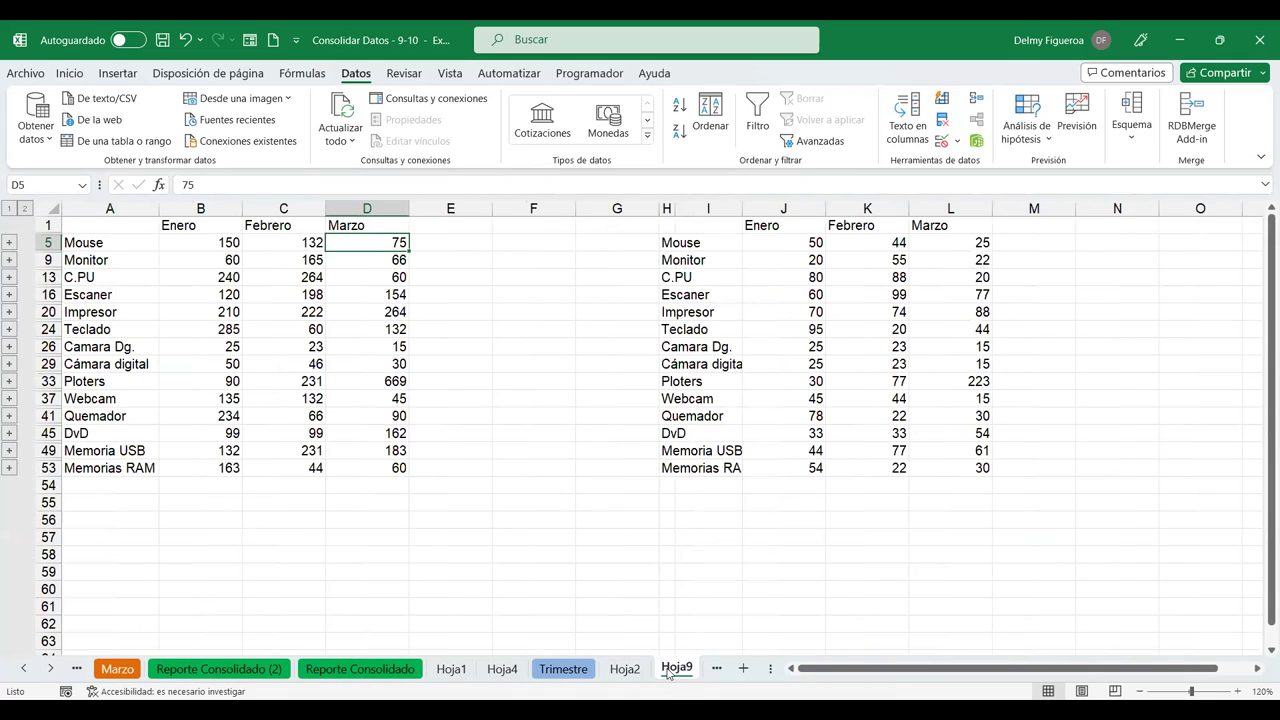
click(477, 382)
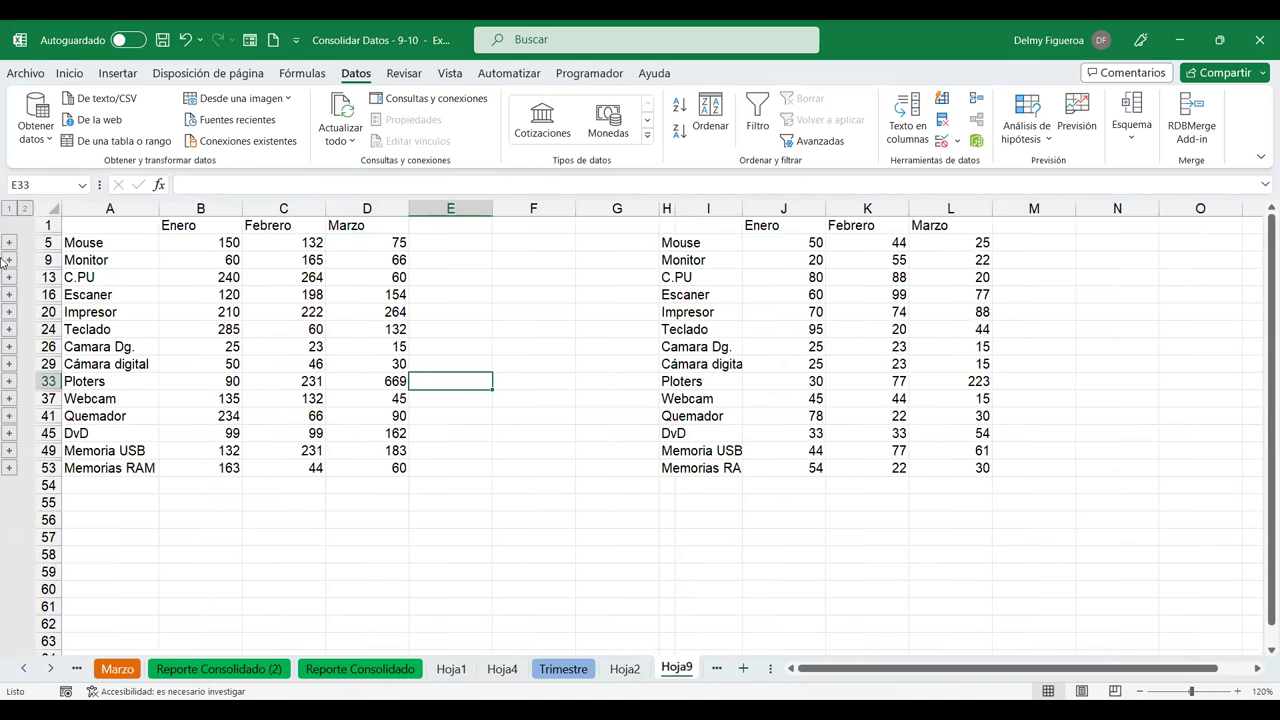
click(451, 669)
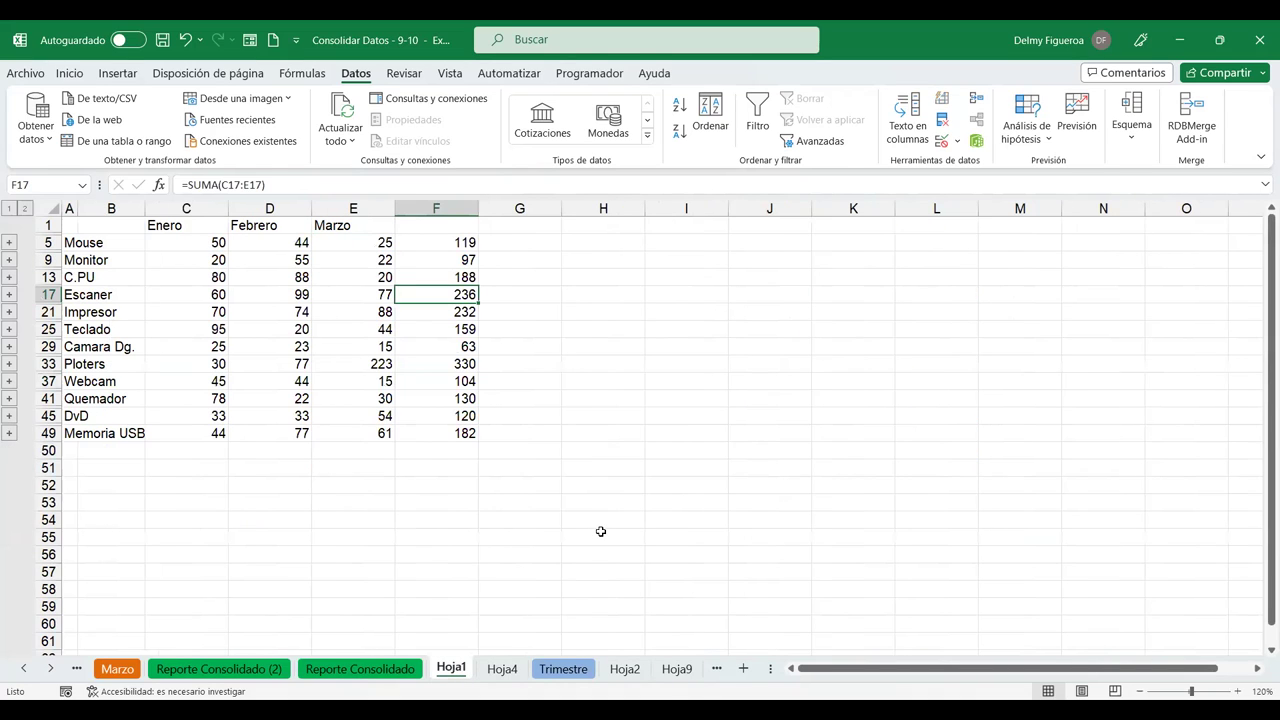
click(602, 241)
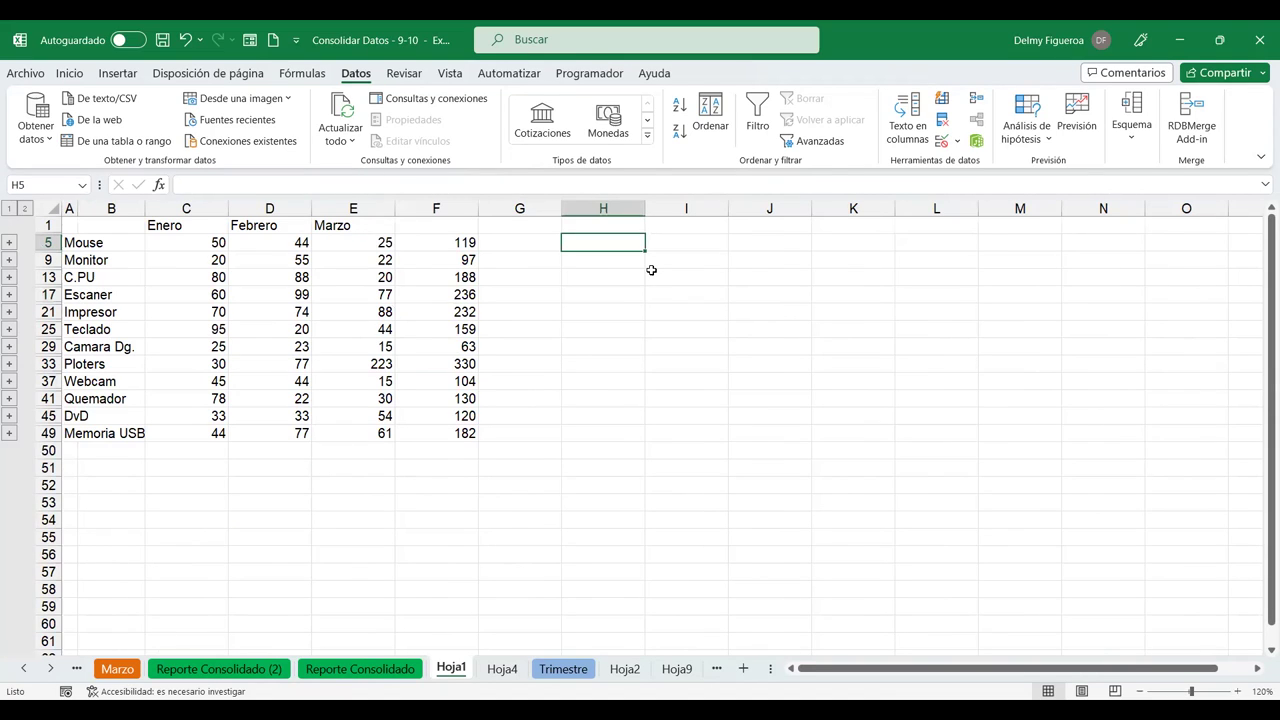